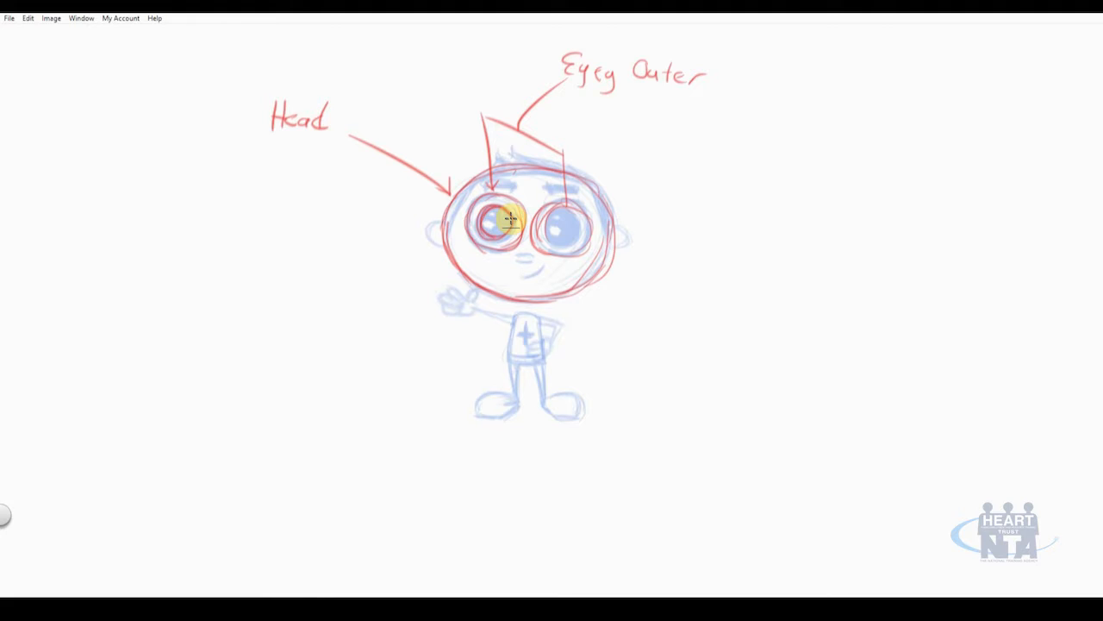
- Outline the character's left pupil in red and label the right pupil with an arrow and the handwritten name Pupil.R
mouse_move(579, 224)
left_mouse_down()
mouse_move(560, 222)
mouse_move(566, 209)
left_mouse_up()
mouse_move(484, 207)
left_mouse_down()
mouse_move(428, 113)
mouse_move(444, 122)
left_mouse_up()
left_click_drag(376, 60, 418, 67)
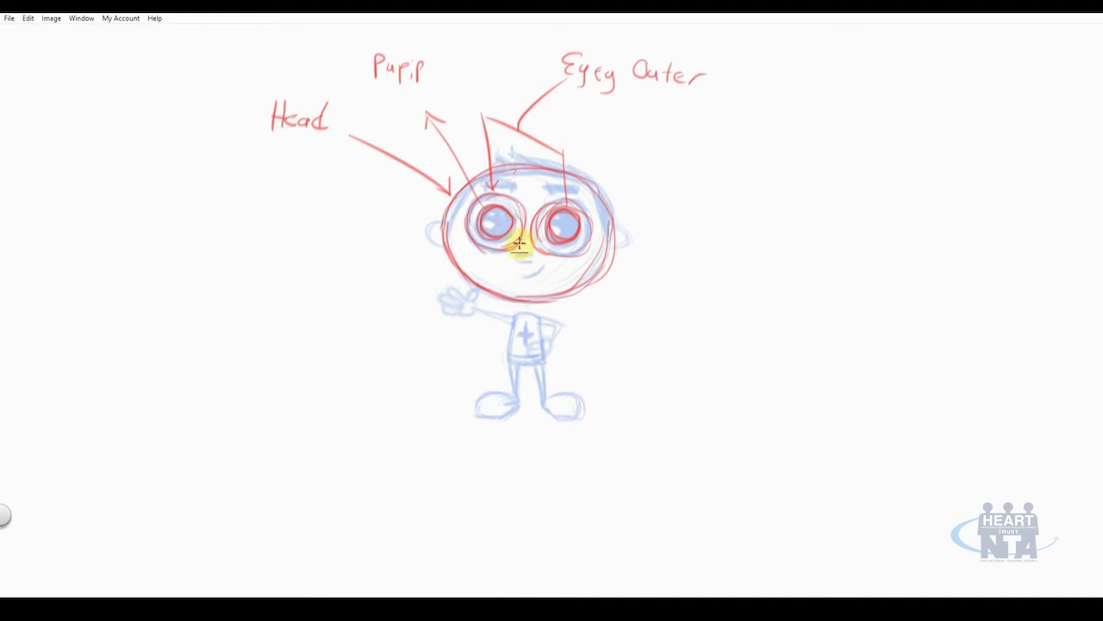
left_click_drag(421, 57, 449, 81)
left_click(439, 78)
left_click_drag(450, 58, 466, 81)
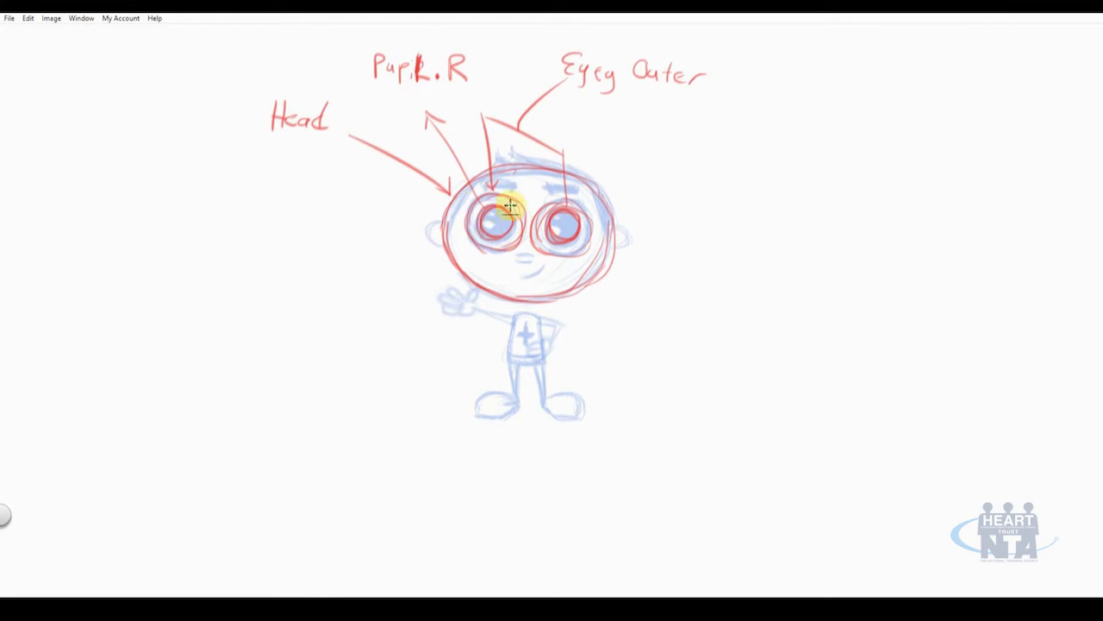
- Draw an arrow out from the character's left pupil and handwrite the label Pupil.L at its end
mouse_move(580, 221)
left_mouse_down()
mouse_move(672, 180)
mouse_move(674, 191)
left_mouse_up()
left_click_drag(693, 154, 687, 173)
left_click_drag(692, 152, 693, 164)
left_click_drag(705, 157, 715, 165)
mouse_move(719, 176)
left_mouse_down()
mouse_move(738, 145)
mouse_move(749, 173)
mouse_move(758, 169)
mouse_move(751, 156)
mouse_move(787, 165)
left_mouse_up()
left_click(757, 165)
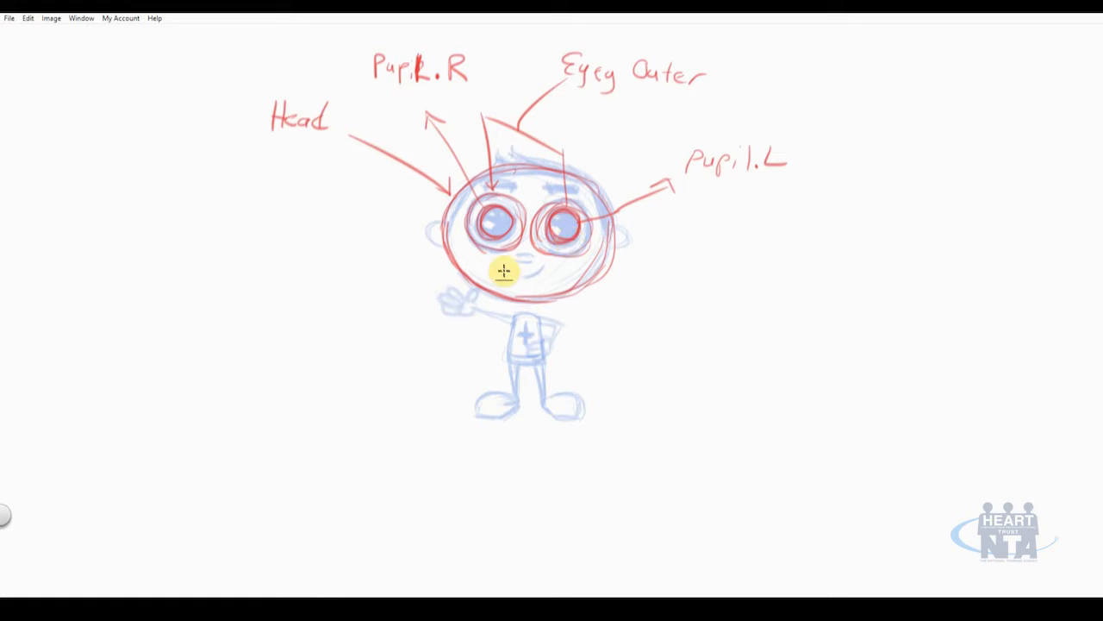
- Trace the nose and mouth in red and add leader lines with the handwritten labels nose and mouth
left_click_drag(519, 259, 530, 260)
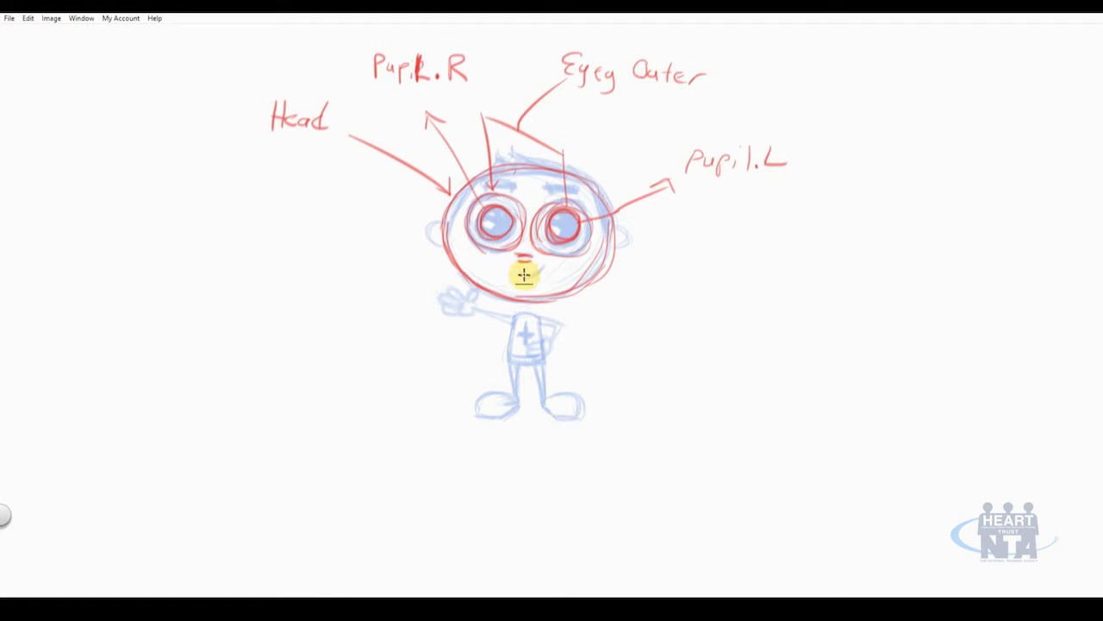
left_click_drag(528, 256, 708, 285)
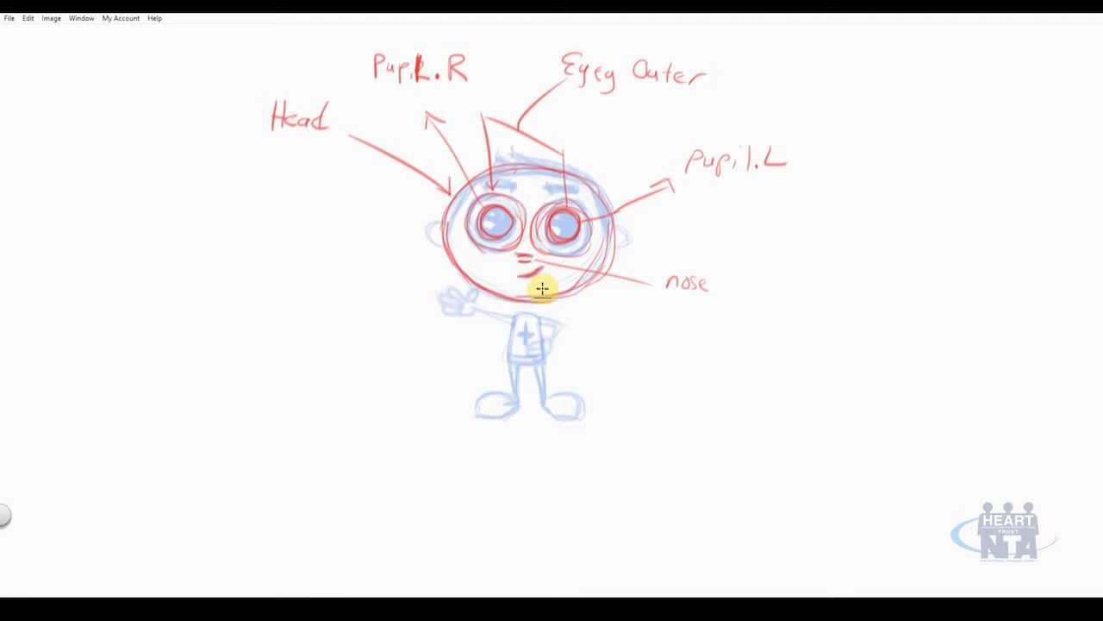
mouse_move(536, 274)
left_mouse_down()
mouse_move(637, 319)
mouse_move(724, 322)
left_mouse_up()
- Outline both eyebrows, draw leader lines from them and handwrite the labels Eyebrow.L and Eyebrow.R
mouse_move(500, 181)
left_mouse_down()
mouse_move(570, 187)
mouse_move(914, 118)
mouse_move(892, 147)
mouse_move(941, 161)
left_mouse_up()
left_click(949, 164)
left_click_drag(960, 153, 972, 174)
left_click_drag(927, 121, 966, 129)
left_click_drag(955, 119, 966, 130)
left_click(938, 132)
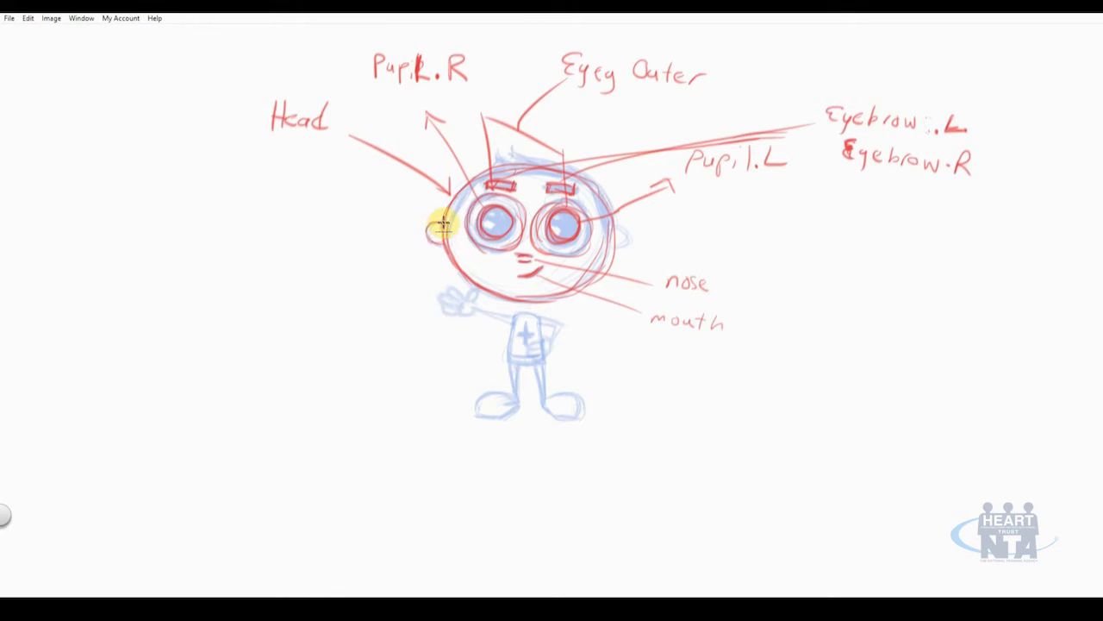
- Trace both ears and add leader lines with the handwritten labels Ear.L and Ear.R
left_click_drag(442, 225, 434, 227)
mouse_move(616, 223)
left_mouse_down()
mouse_move(628, 236)
mouse_move(720, 231)
left_mouse_up()
left_click_drag(737, 222, 816, 236)
left_click(783, 232)
mouse_move(422, 231)
left_mouse_down()
mouse_move(367, 217)
mouse_move(372, 226)
left_mouse_up()
mouse_move(291, 198)
left_mouse_down()
mouse_move(293, 220)
mouse_move(328, 207)
left_mouse_up()
left_click(333, 215)
left_click_drag(336, 219, 347, 219)
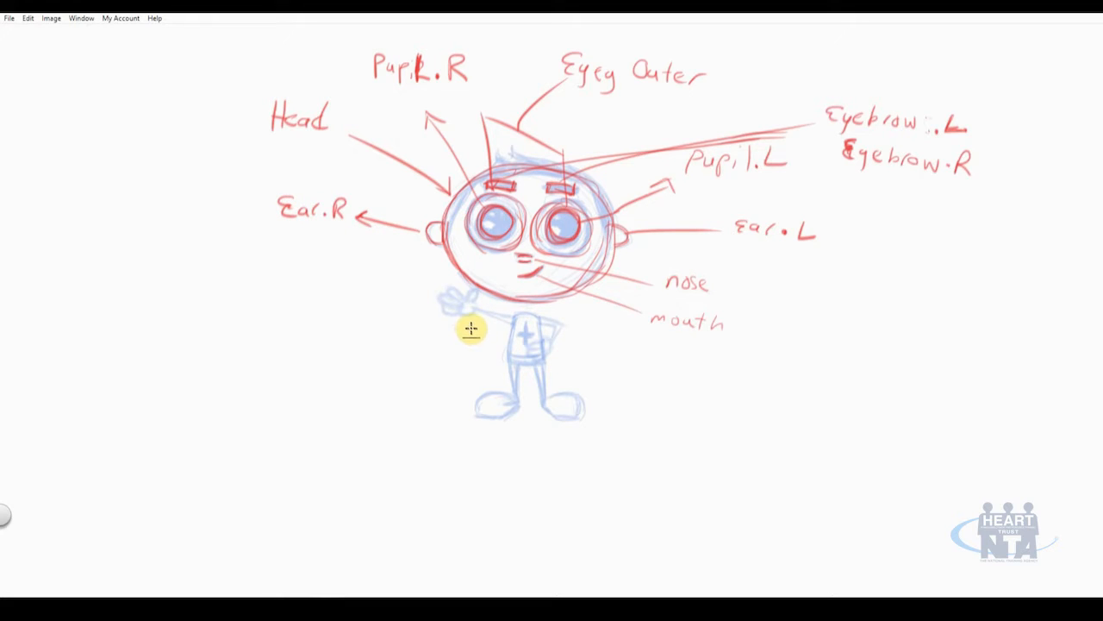
- Trace the character's hair in red, from the tuft on top down along both sides of the head
left_click_drag(571, 163, 495, 156)
mouse_move(491, 163)
left_mouse_down()
mouse_move(463, 178)
mouse_move(444, 230)
left_mouse_up()
left_click_drag(587, 181, 605, 219)
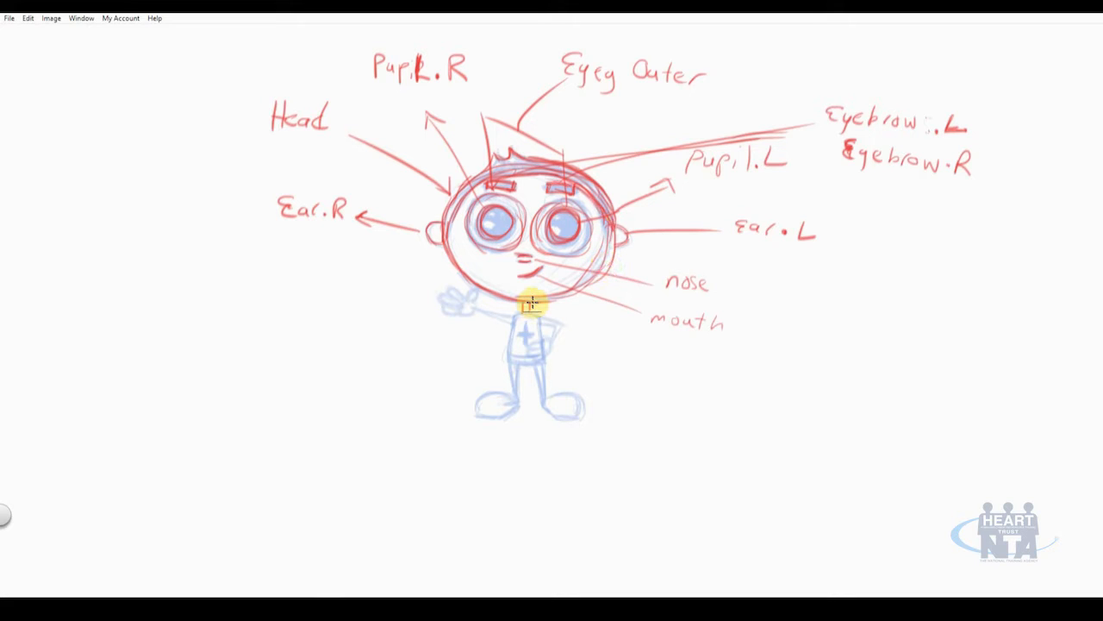
- Trace the neck and divided torso and add leader lines with the labels neck, lower body and upper Body
mouse_move(532, 303)
left_mouse_down()
mouse_move(679, 347)
mouse_move(745, 354)
left_mouse_up()
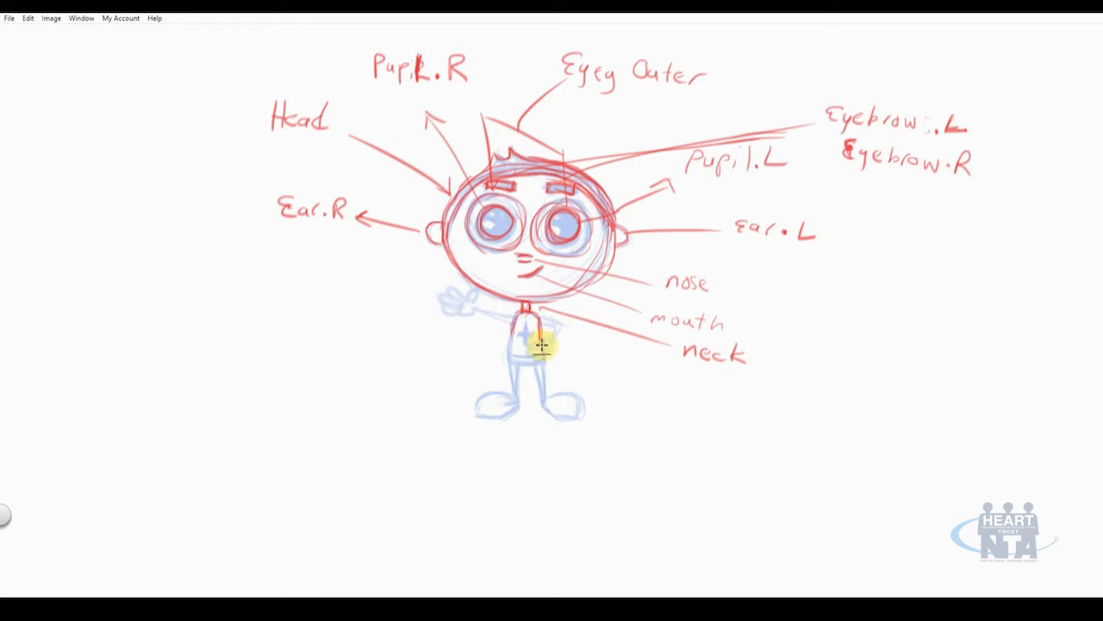
mouse_move(532, 343)
left_mouse_down()
mouse_move(535, 320)
mouse_move(510, 314)
mouse_move(529, 362)
mouse_move(512, 354)
mouse_move(554, 357)
mouse_move(657, 403)
mouse_move(709, 414)
mouse_move(730, 399)
mouse_move(776, 416)
mouse_move(781, 431)
left_mouse_up()
left_click_drag(509, 330, 377, 338)
mouse_move(293, 341)
left_mouse_down()
mouse_move(394, 347)
mouse_move(398, 373)
left_mouse_up()
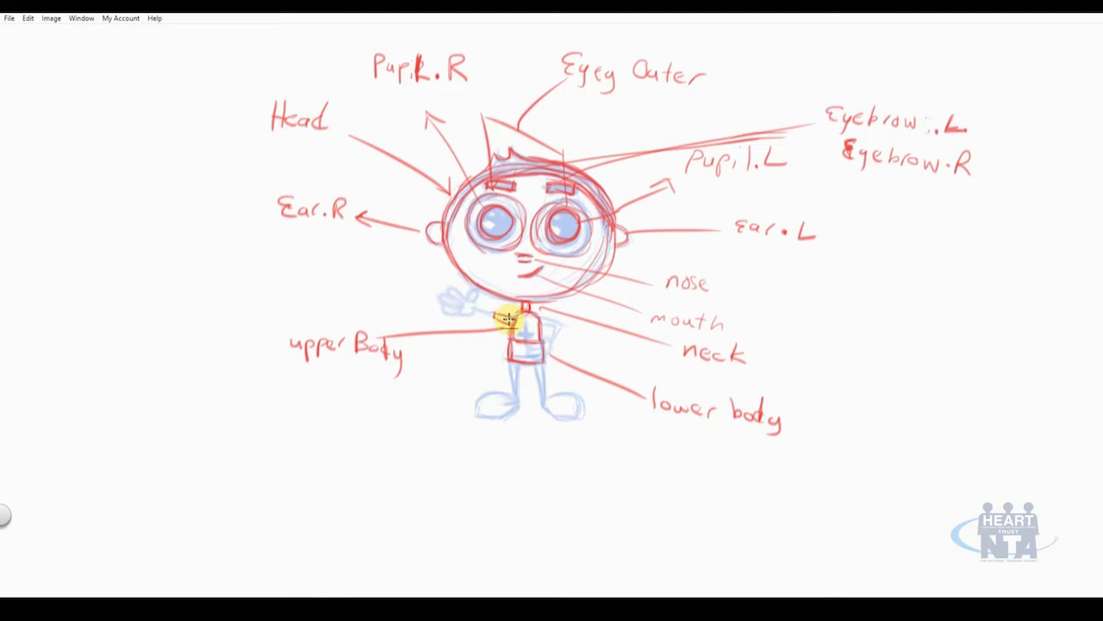
- Trace the character's raised arm in two parts and label them upperArm.R and LowerArm.R with leader lines
left_click_drag(492, 322, 316, 300)
left_click_drag(208, 291, 222, 298)
left_click_drag(224, 291, 260, 293)
left_click_drag(269, 303, 285, 305)
left_click_drag(282, 296, 303, 308)
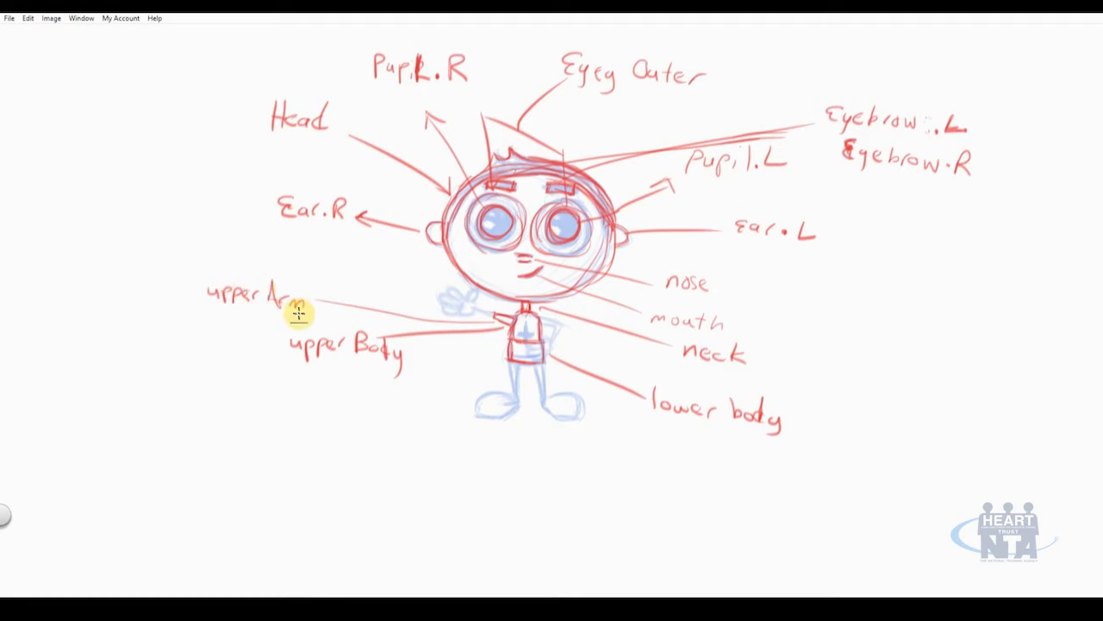
left_click(310, 308)
left_click_drag(321, 299, 322, 315)
left_click_drag(321, 299, 337, 319)
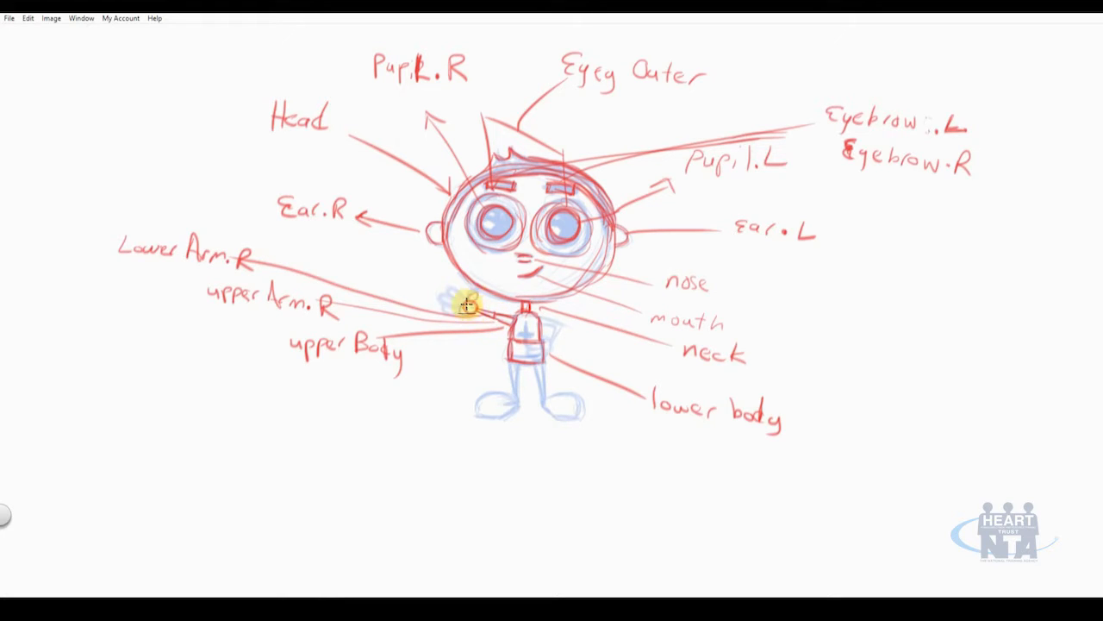
- Outline the character's raised hand and connect it by a leader line to the handwritten label hand.R
left_click_drag(460, 308, 451, 305)
mouse_move(116, 207)
left_mouse_down()
mouse_move(141, 196)
mouse_move(177, 223)
left_mouse_up()
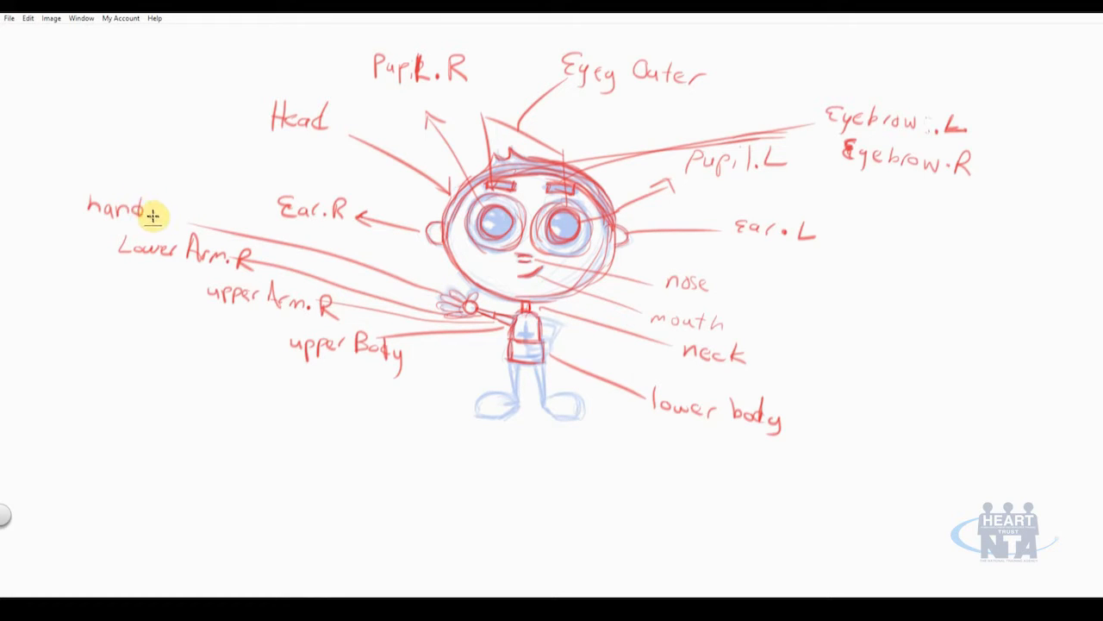
left_click(153, 216)
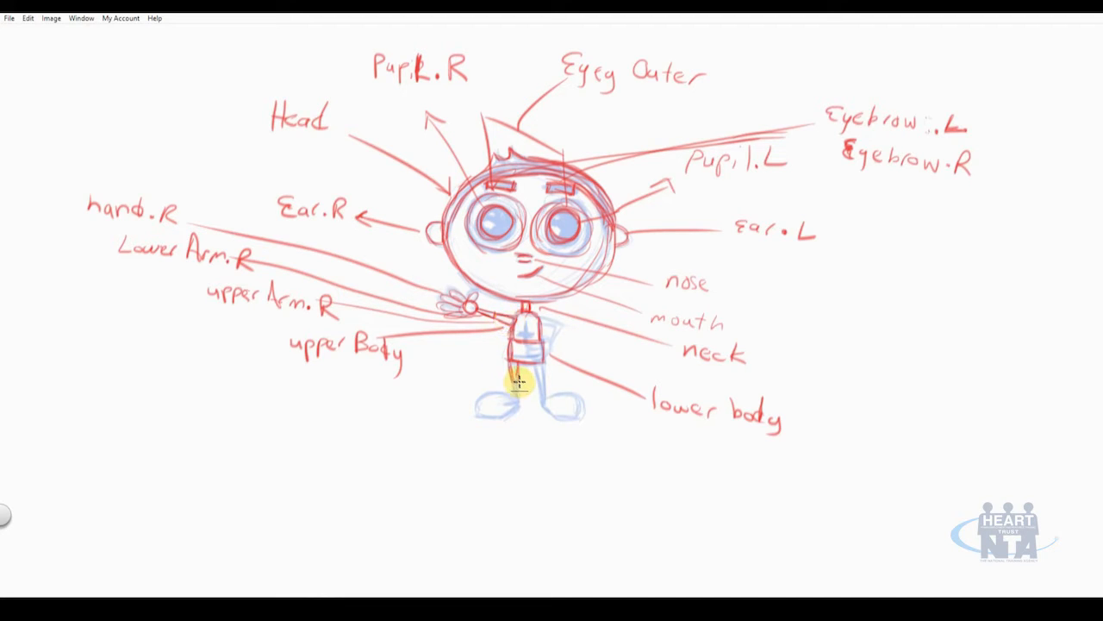
- Trace the character's right leg in two parts and label them upperleg.R and lowerleg.R with leader lines
left_click_drag(505, 370, 360, 399)
left_click_drag(281, 399, 375, 427)
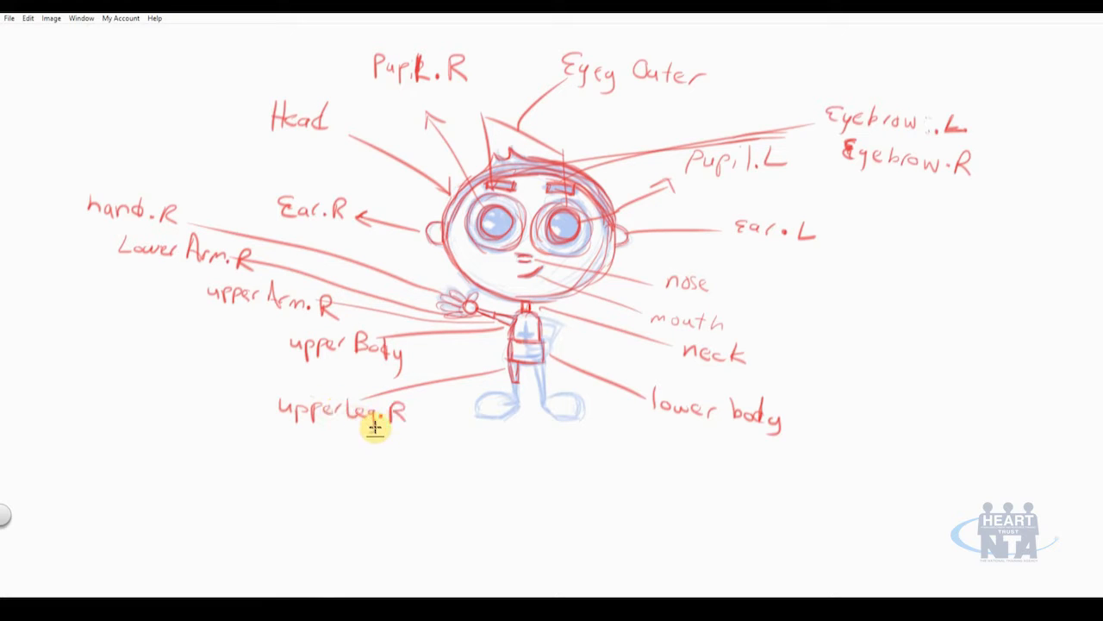
mouse_move(519, 392)
left_mouse_down()
mouse_move(541, 473)
mouse_move(583, 496)
left_mouse_up()
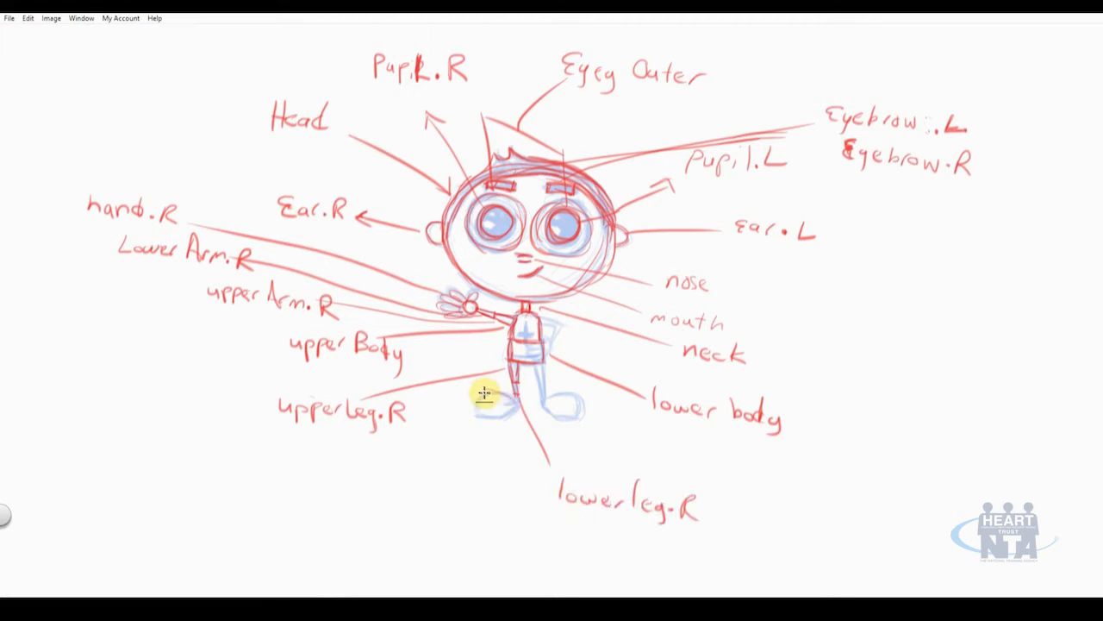
- Outline the character's right foot, draw an arrow down from it and handwrite the label Right foot.R
mouse_move(516, 403)
left_mouse_down()
mouse_move(488, 400)
mouse_move(483, 416)
mouse_move(515, 412)
left_mouse_up()
left_click_drag(472, 422, 466, 469)
left_click_drag(455, 452, 479, 452)
mouse_move(423, 493)
left_mouse_down()
mouse_move(448, 495)
mouse_move(454, 509)
left_mouse_up()
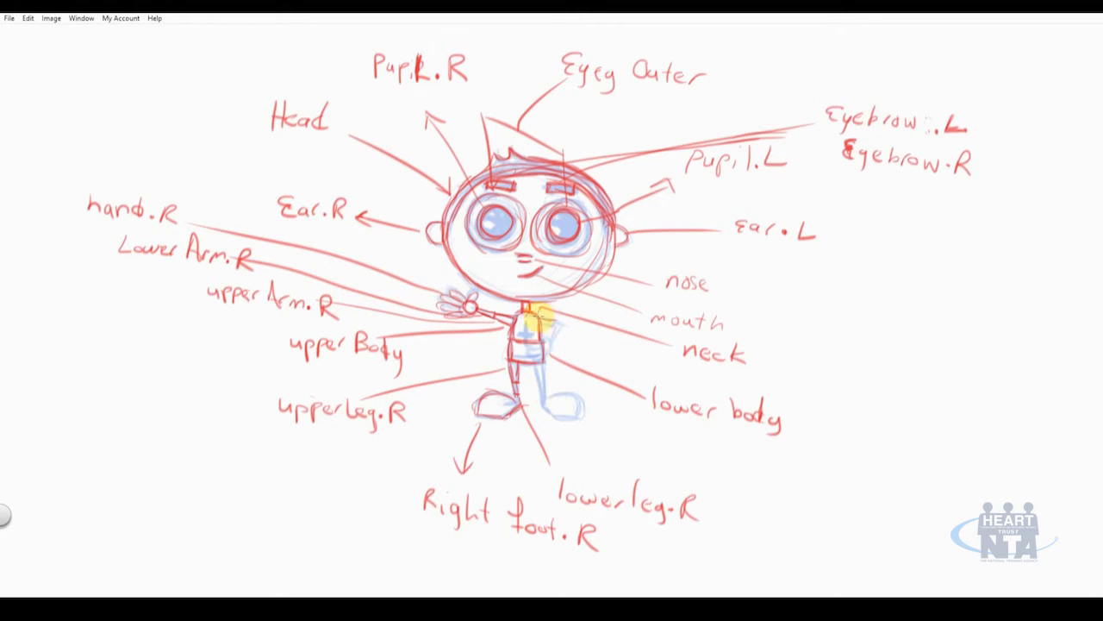
- Draw the character's left arm extended outward with its hand, and label the parts upperArm.L, lowerArm.L and Hand.L
mouse_move(539, 324)
left_mouse_down()
mouse_move(795, 345)
mouse_move(871, 395)
mouse_move(932, 409)
mouse_move(944, 397)
mouse_move(1001, 430)
left_mouse_up()
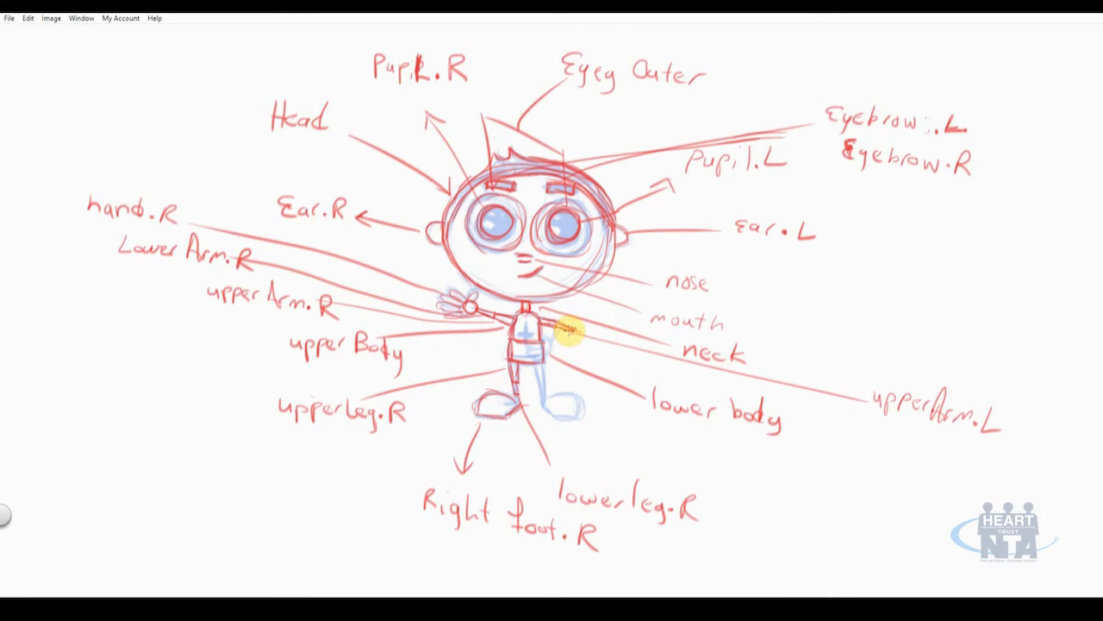
mouse_move(869, 449)
left_mouse_down()
mouse_move(875, 436)
mouse_move(852, 441)
left_mouse_up()
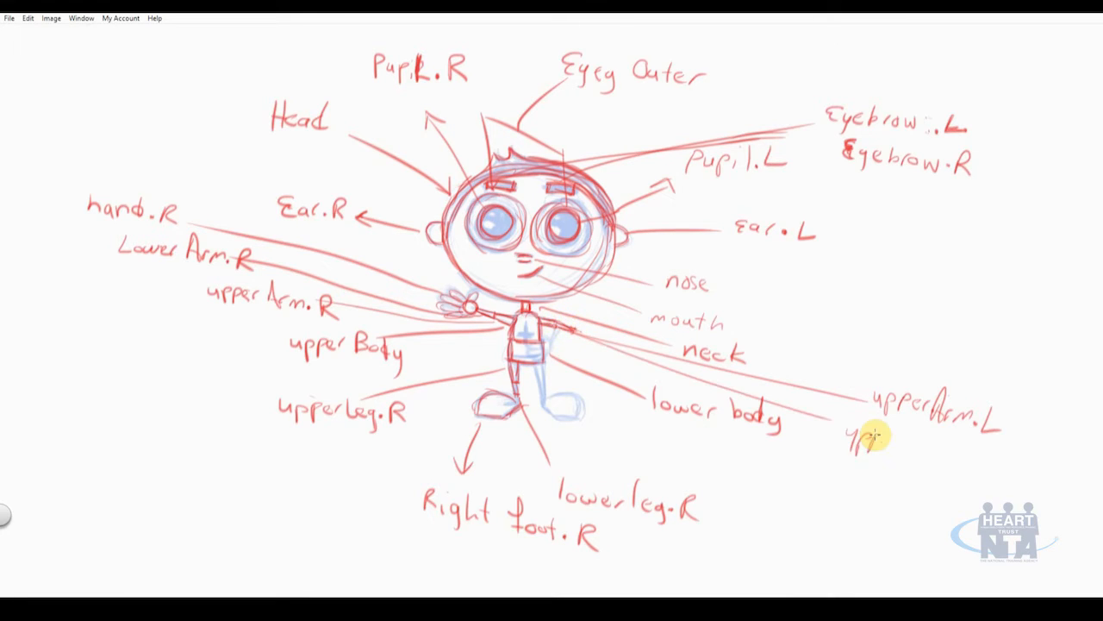
key("ctrl+z")
key("ctrl+z")
left_click_drag(867, 438, 866, 442)
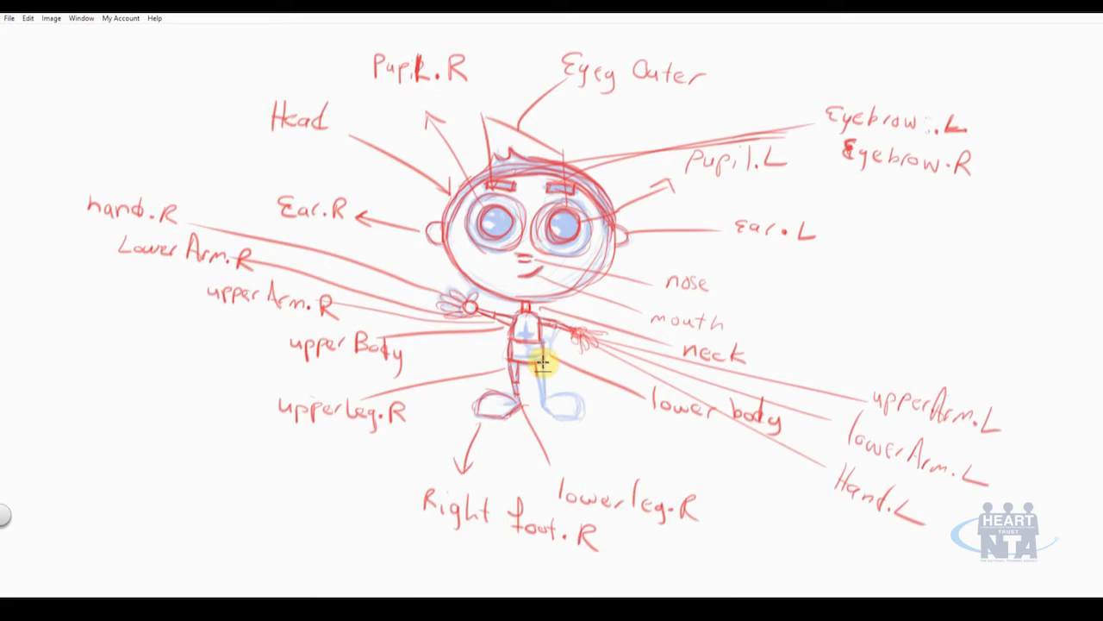
- Trace the character's left leg and foot, labelling the leg parts upperleg.L and lowerleg.L with leader lines
left_click_drag(544, 373, 746, 474)
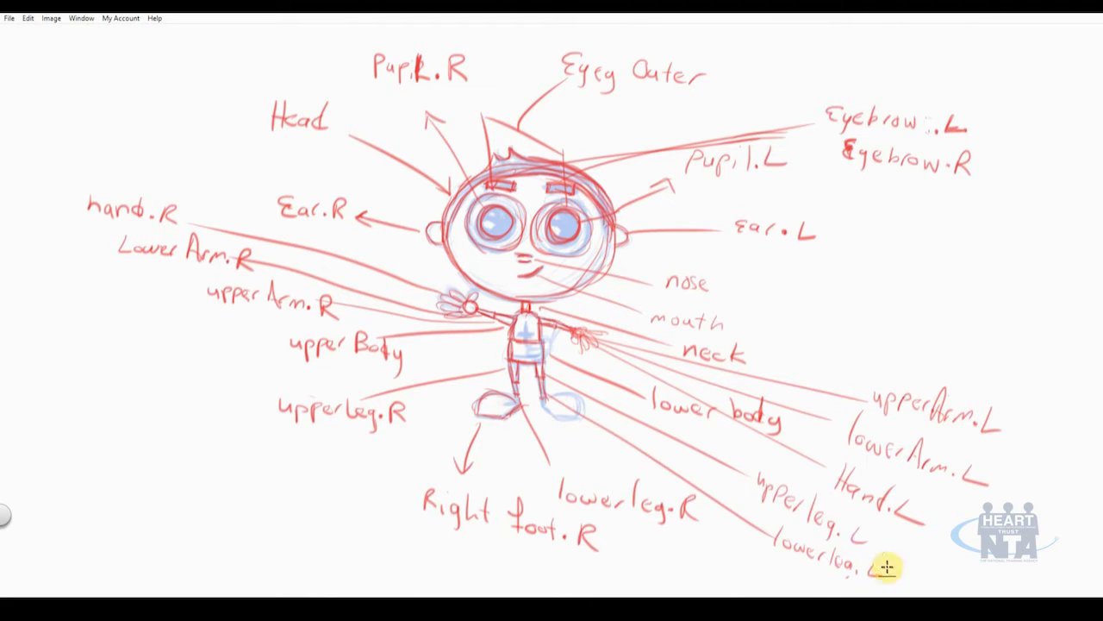
left_click_drag(552, 413, 752, 569)
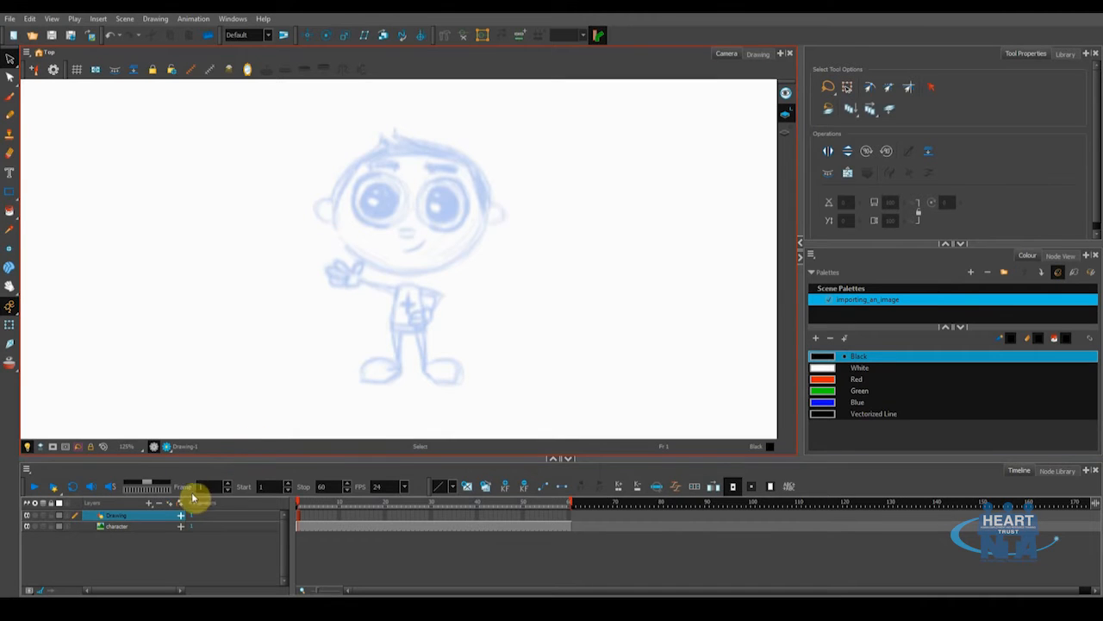
- Switch to Toon Boom Harmony and add a vector drawing layer named head
left_click(150, 506)
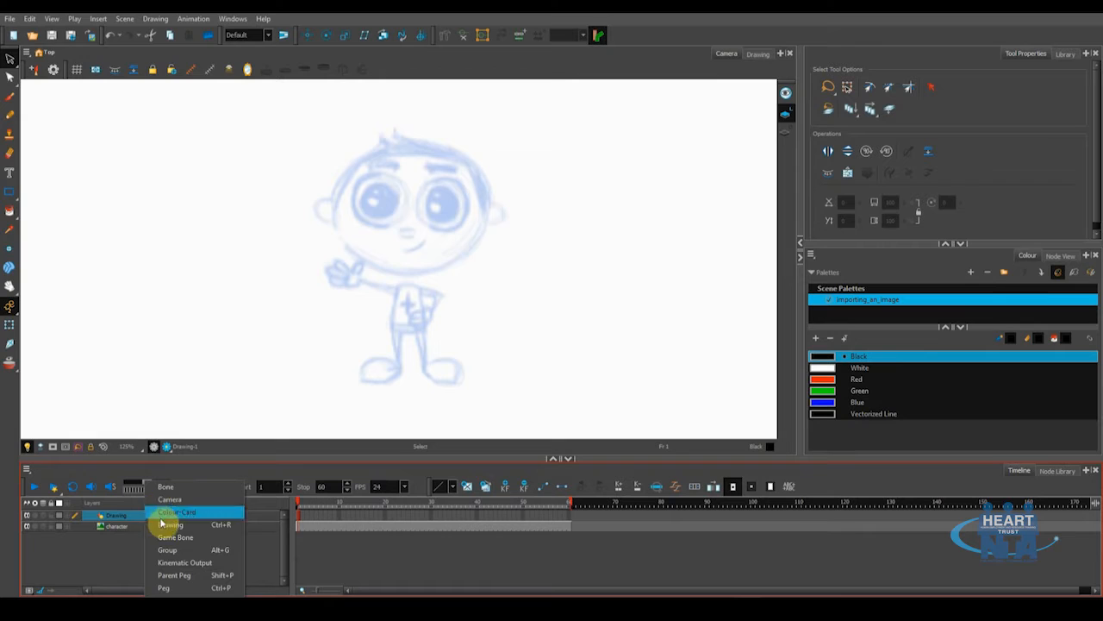
left_click(187, 525)
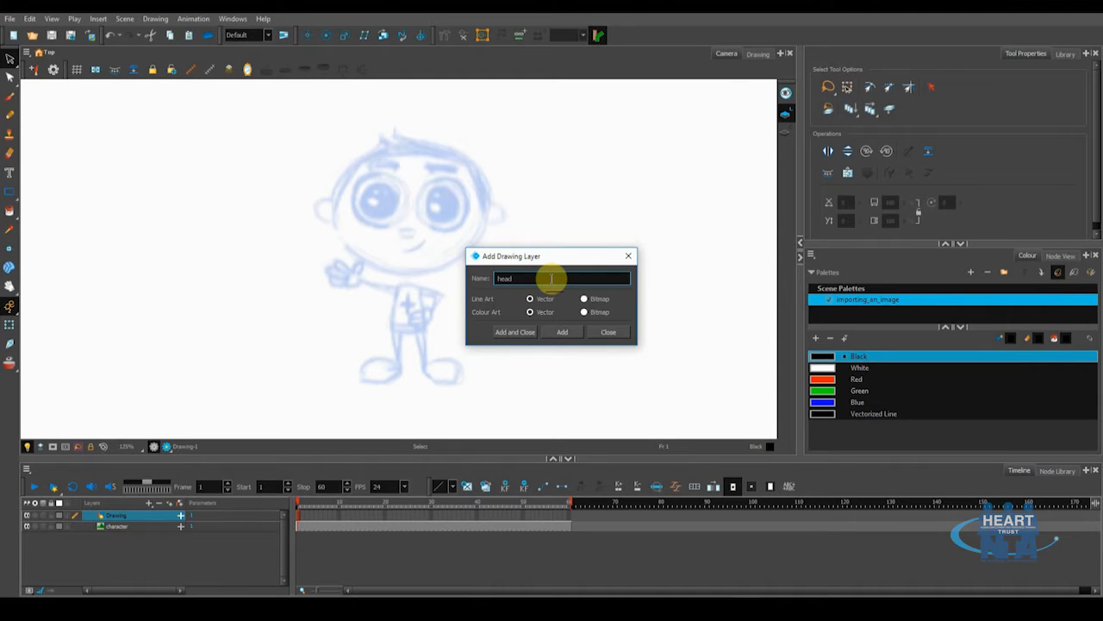
left_click(514, 333)
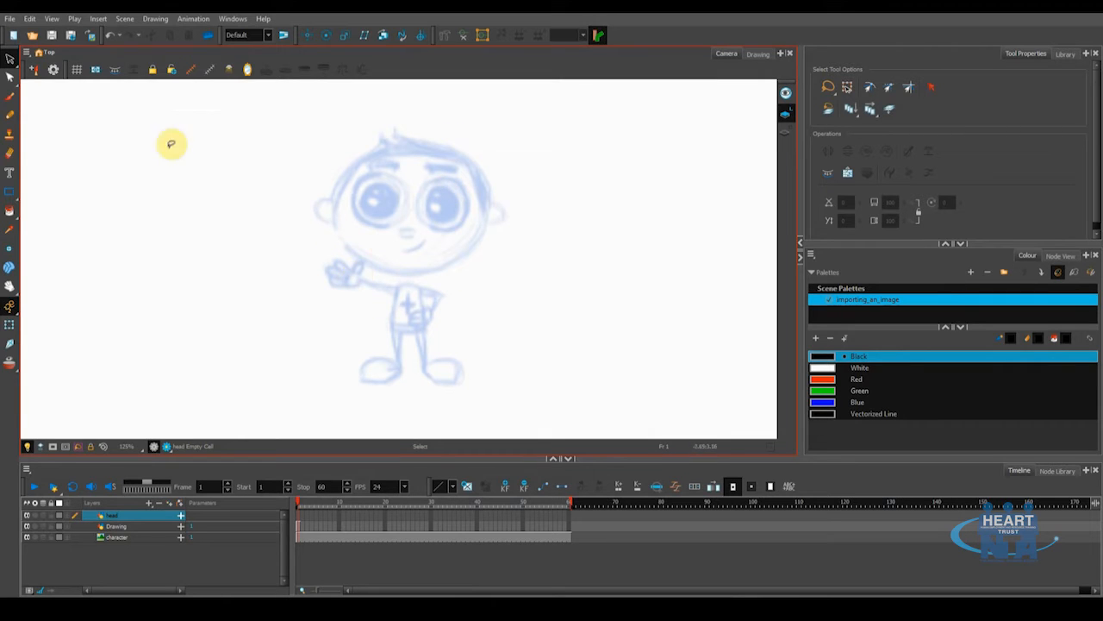
- Draw a rough freehand outline around the character's head on the head layer with the Brush tool
left_click(9, 99)
mouse_move(428, 148)
left_mouse_down()
mouse_move(378, 272)
mouse_move(497, 114)
mouse_move(375, 166)
left_mouse_up()
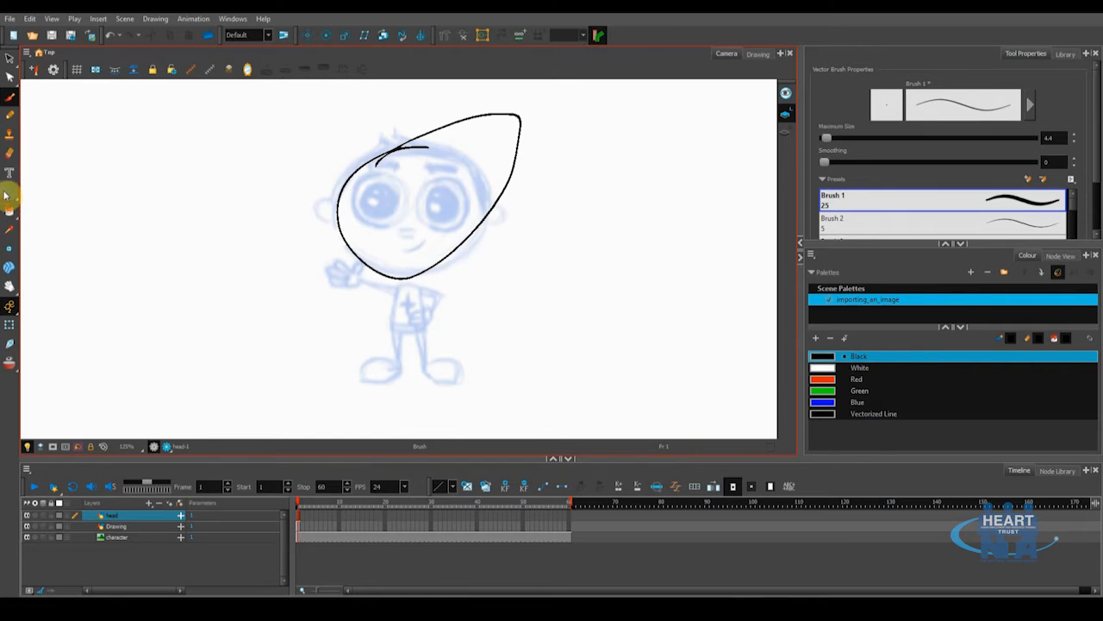
- Draw a chain of five straight Polyline segments from the empty area beside the raised hand up to above the hair
left_click(12, 196)
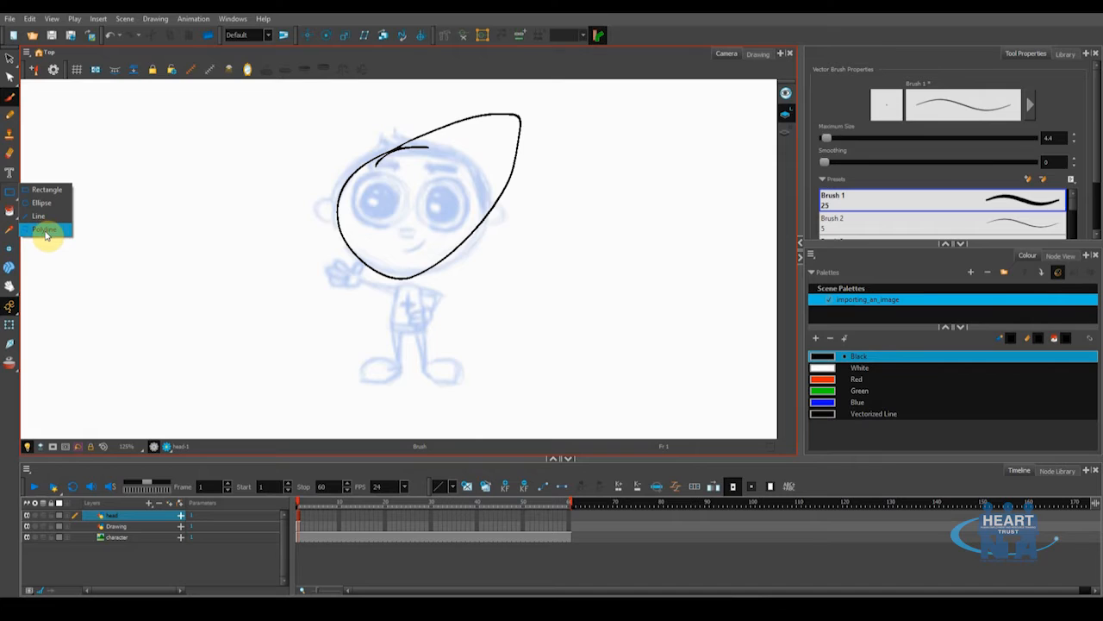
left_click(45, 231)
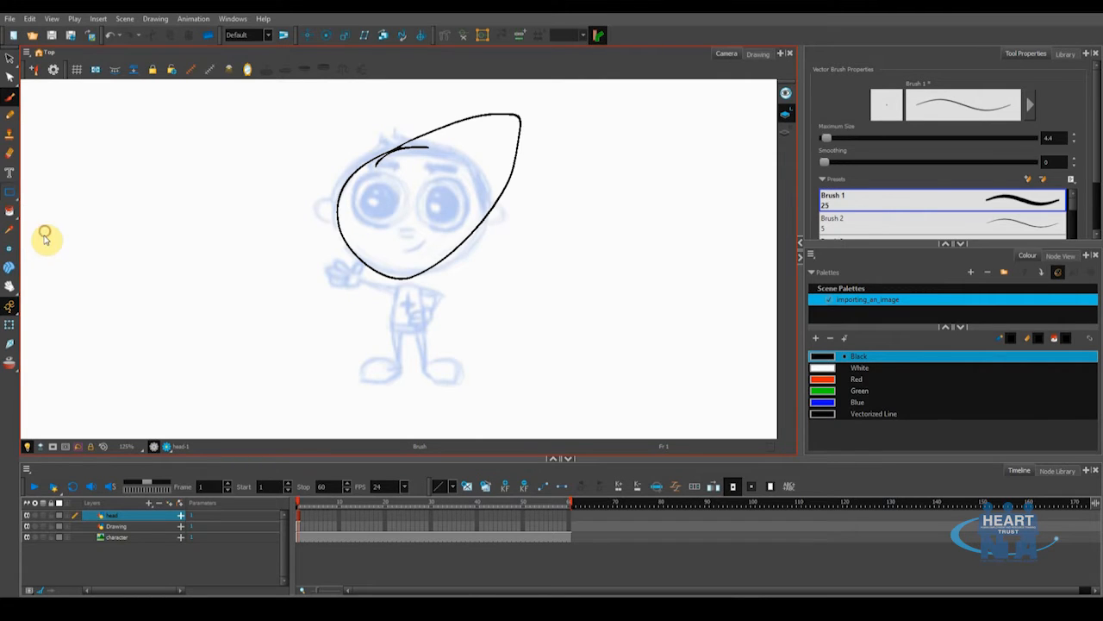
left_click(193, 243)
left_click(229, 277)
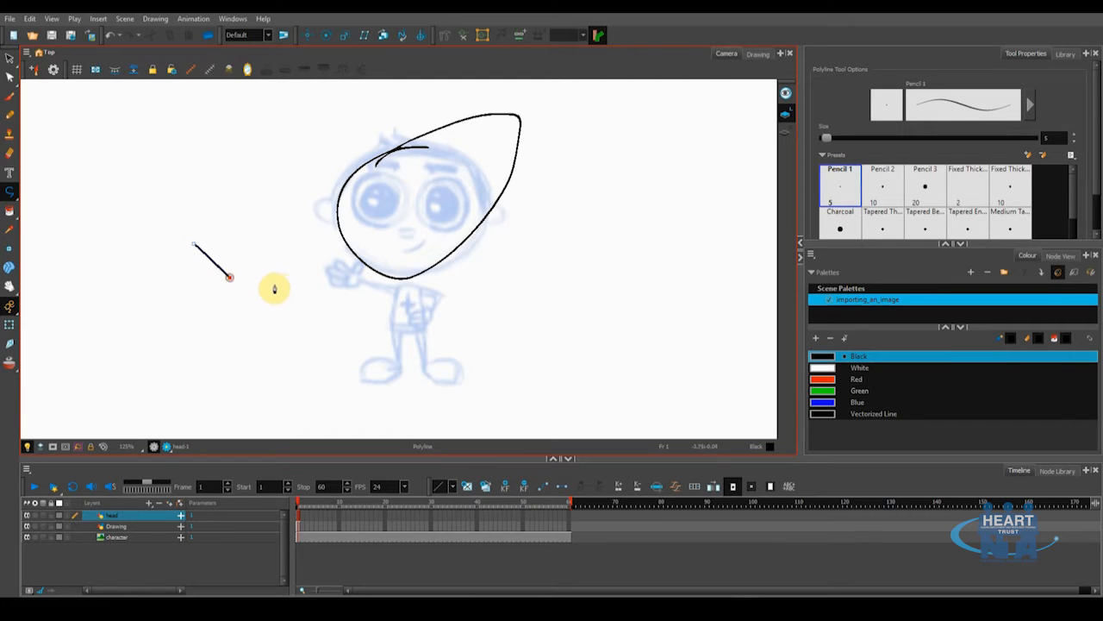
left_click(286, 284)
left_click(288, 230)
left_click(302, 164)
left_click(367, 123)
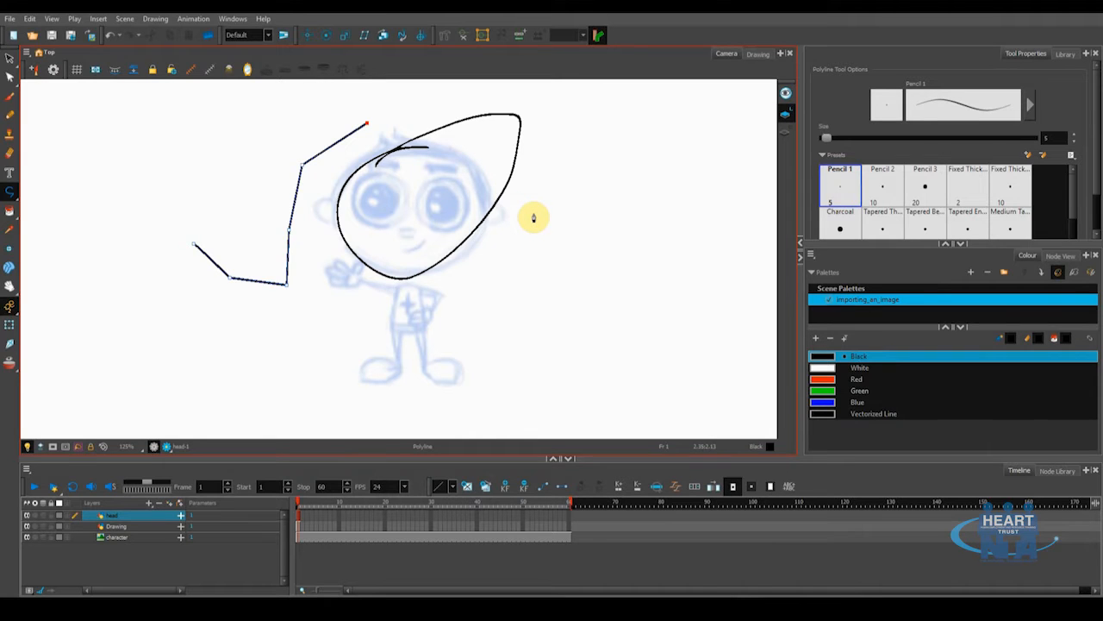
- Extend the polyline with a curved arch over the head, followed by a curved dip in the empty area beside the character
left_click_drag(533, 215, 562, 404)
left_click(562, 404)
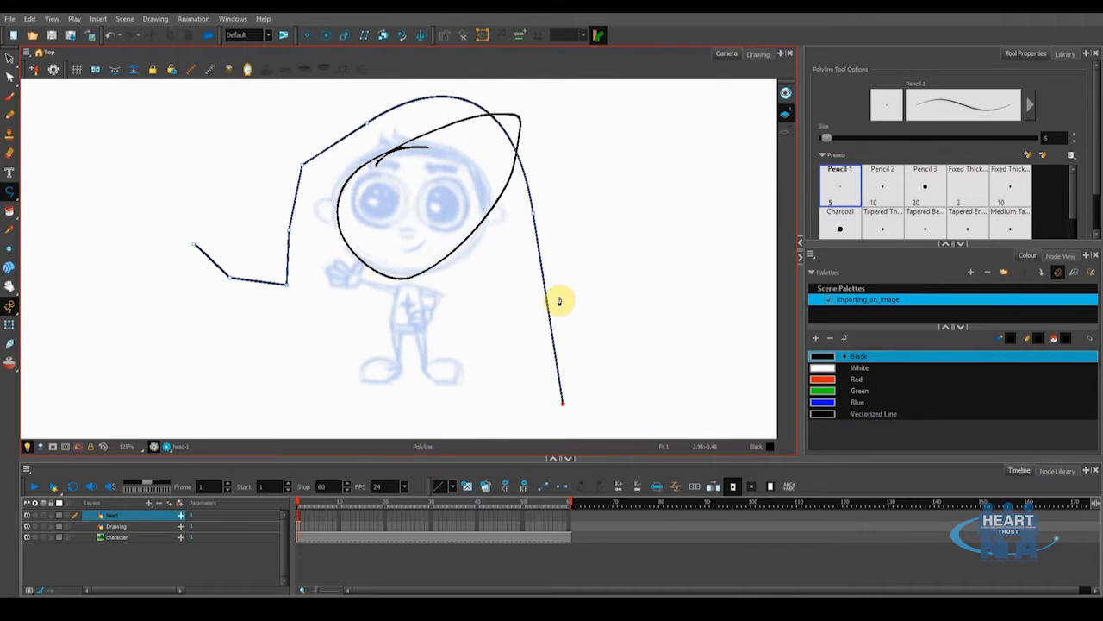
key("ctrl+z")
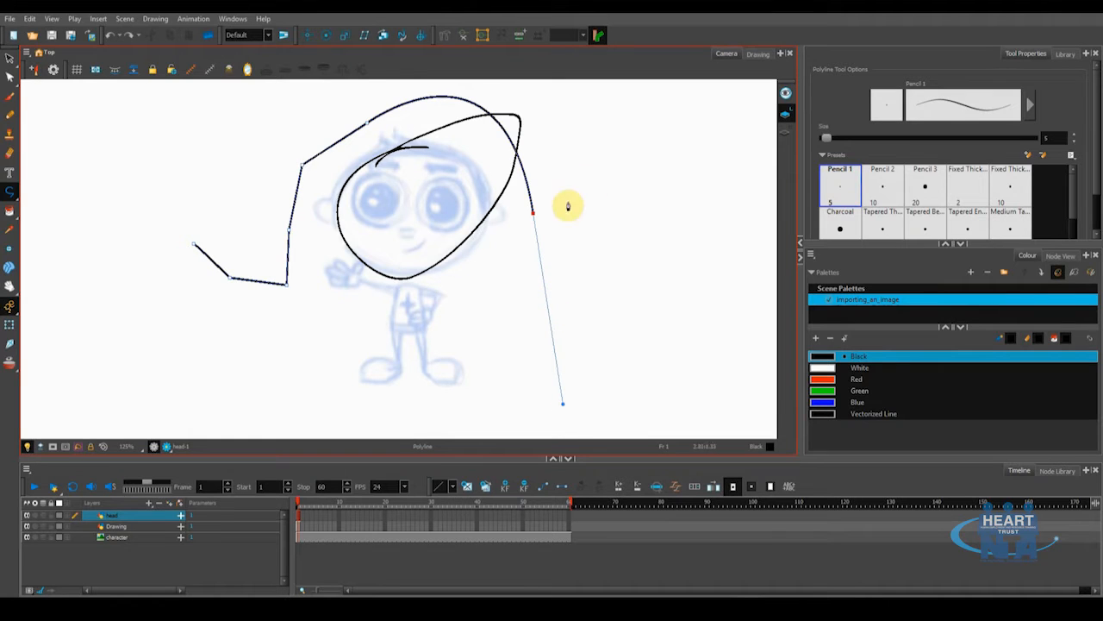
scroll(542, 223, "up", 1)
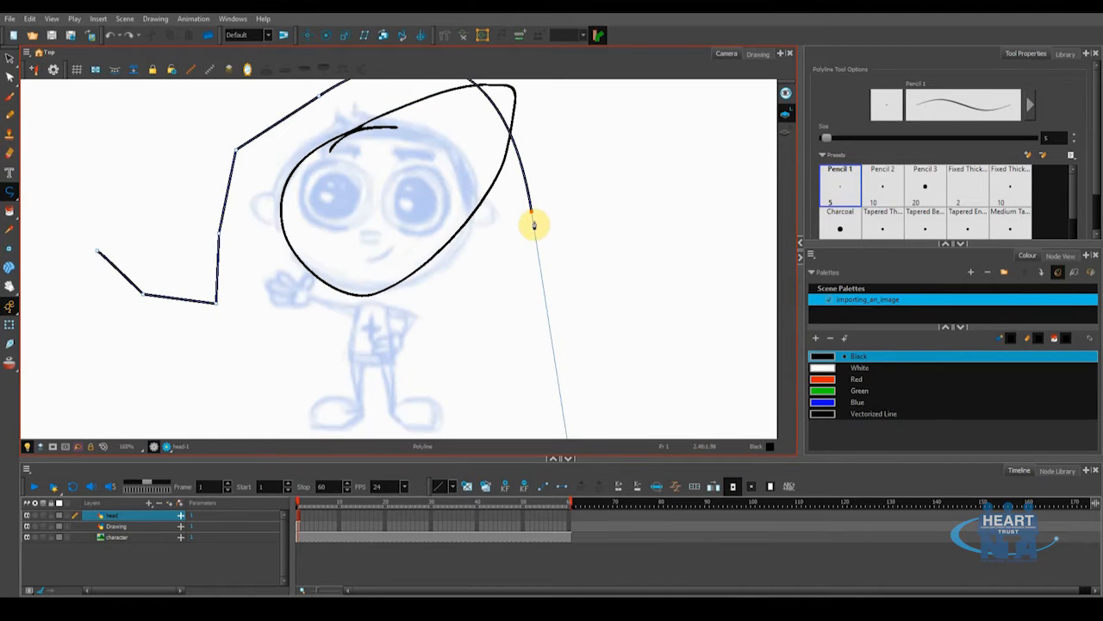
left_click_drag(686, 181, 648, 248)
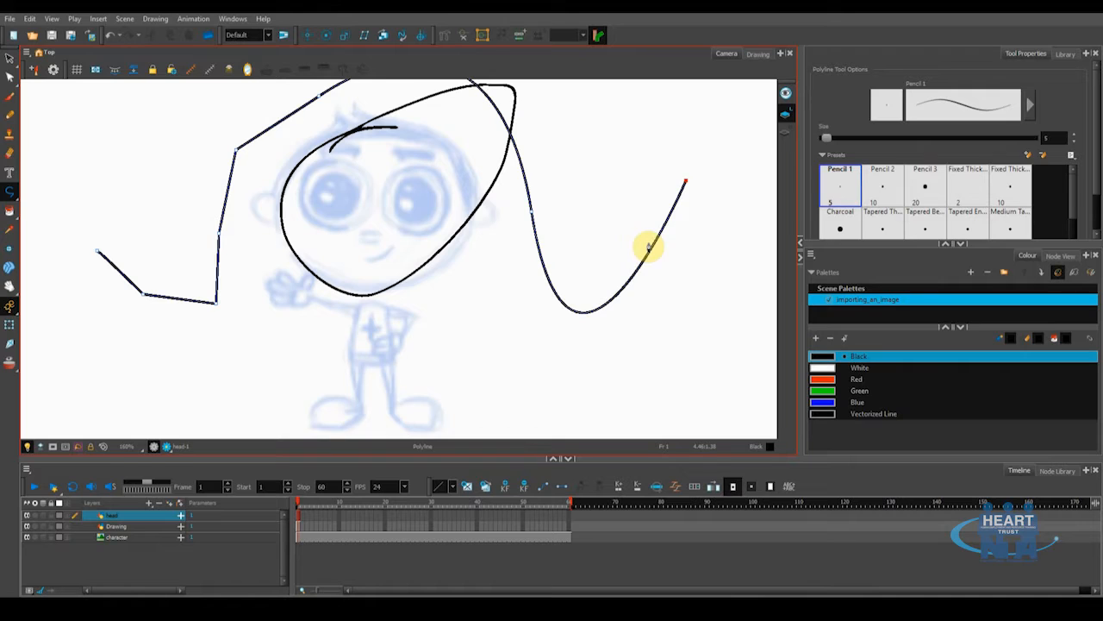
- Continue the polyline with four straight segments that turn down and back toward the character's legs
left_click(737, 183)
left_click(733, 291)
left_click(654, 350)
left_click(552, 363)
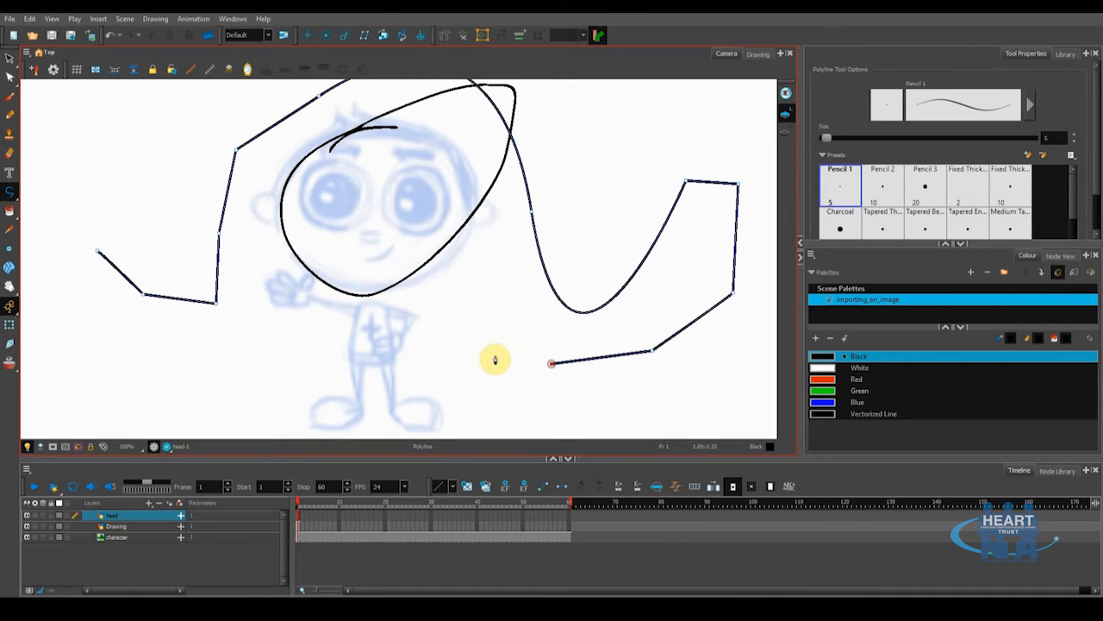
- Finish the long polyline, then draw a separate three-segment polyline from beside the shirt across the body to the empty area below the raised hand
left_click(552, 364)
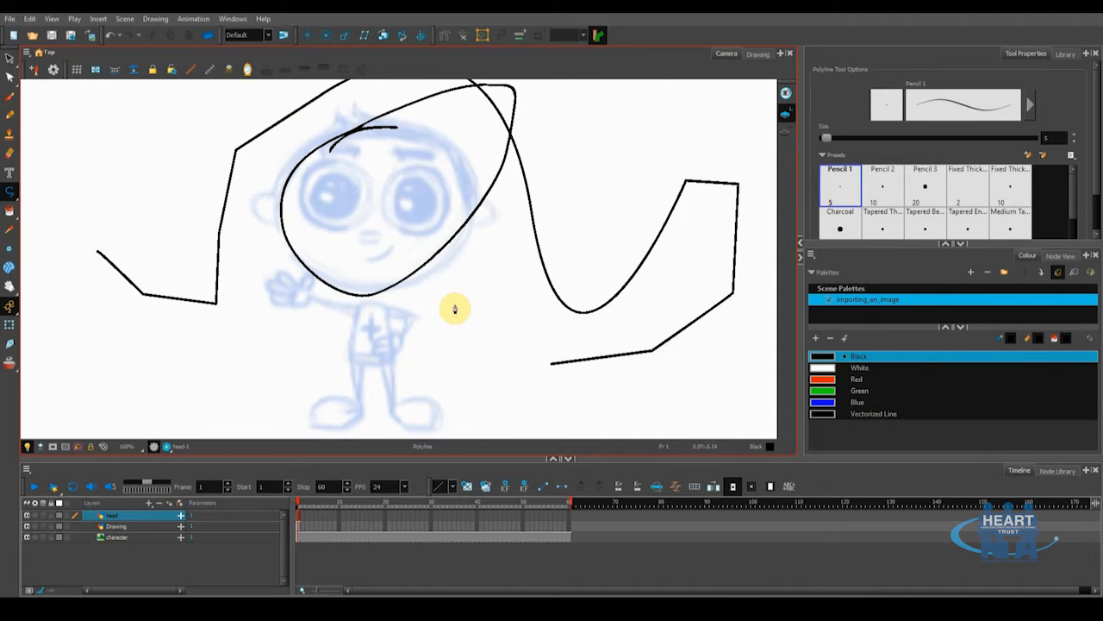
left_click(424, 301)
left_click(323, 368)
left_click(273, 349)
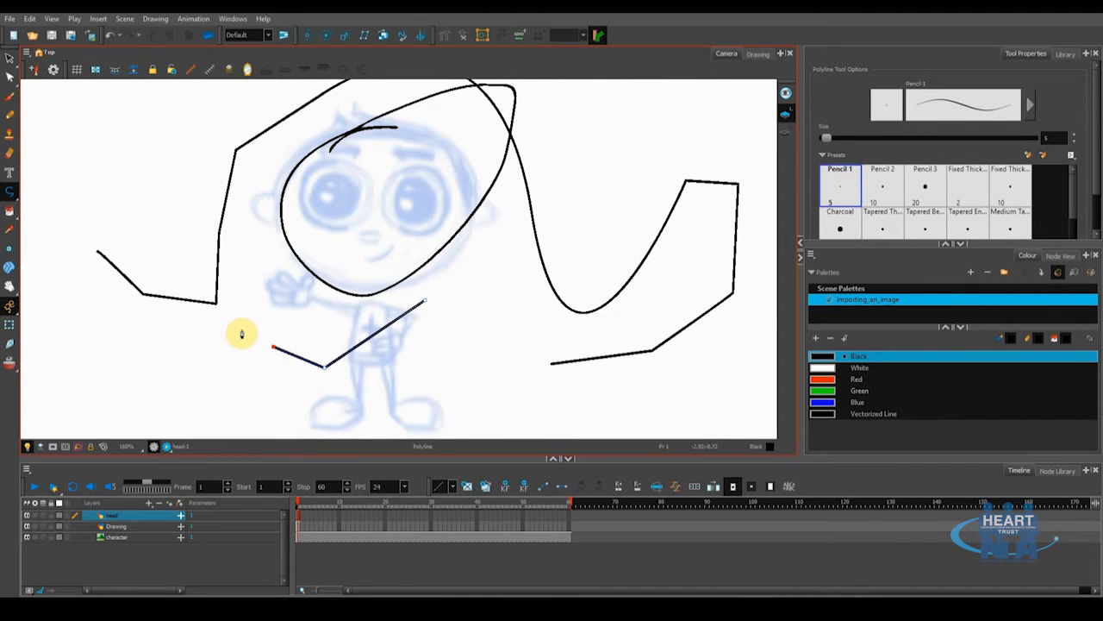
double_click(170, 373)
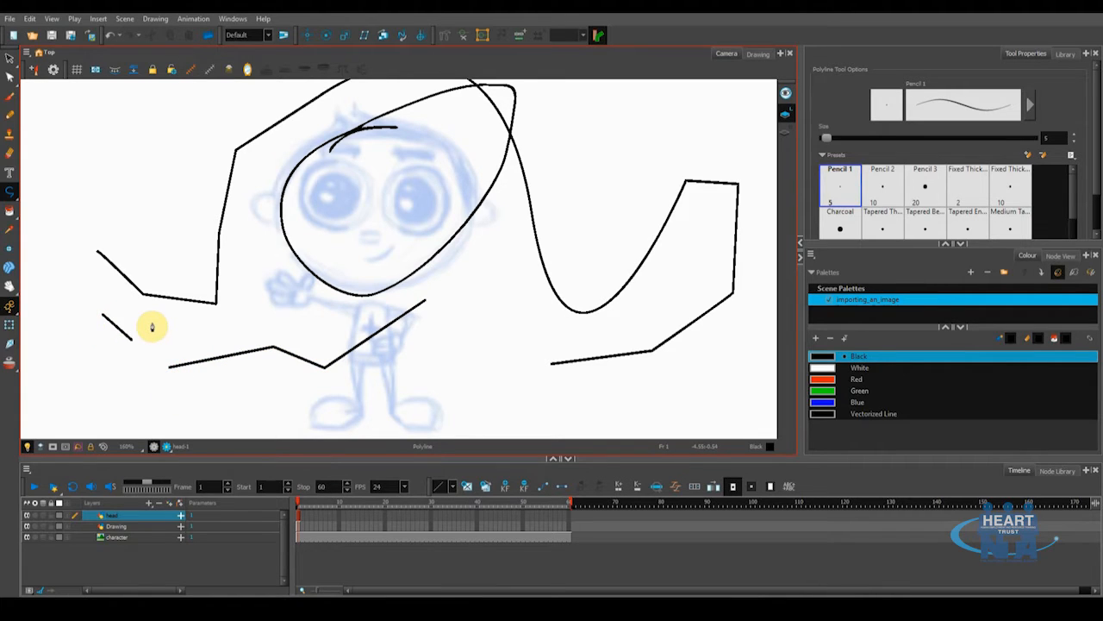
- Undo all the practice polylines and the freehand head outline so the head layer is empty
key("ctrl+z")
key("ctrl+z")
key("ctrl+z")
key("ctrl+z")
key("ctrl+z")
key("ctrl+z")
key("ctrl+z")
key("ctrl+z")
key("ctrl+z")
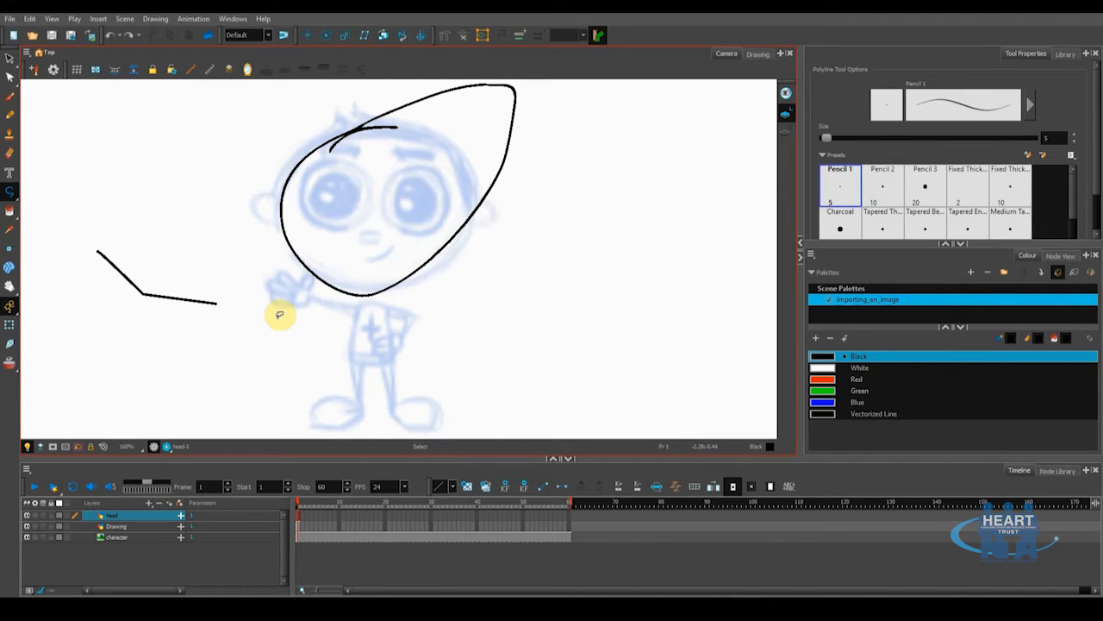
key("ctrl+z")
key("ctrl+z")
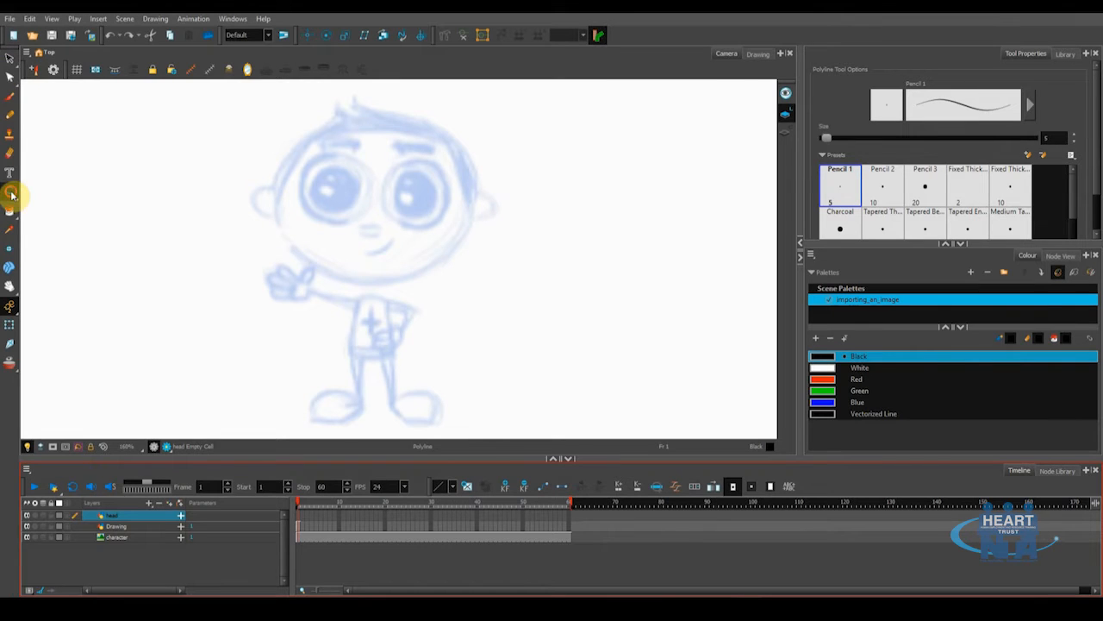
- Draw an ellipse around the character's head on the head layer with the Ellipse tool
left_click(12, 196)
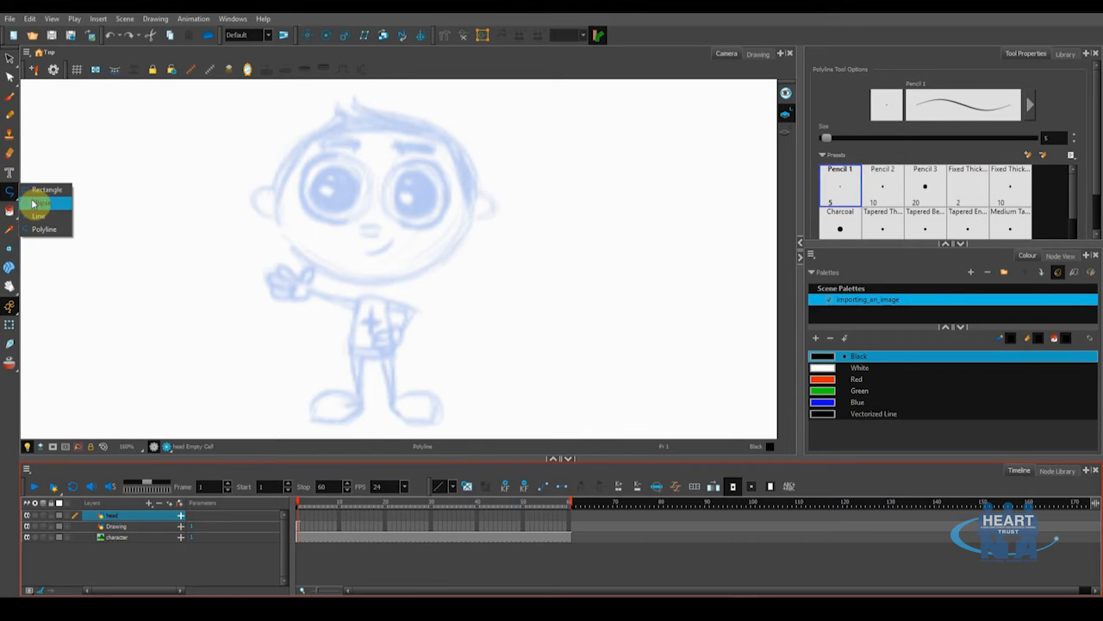
left_click(37, 204)
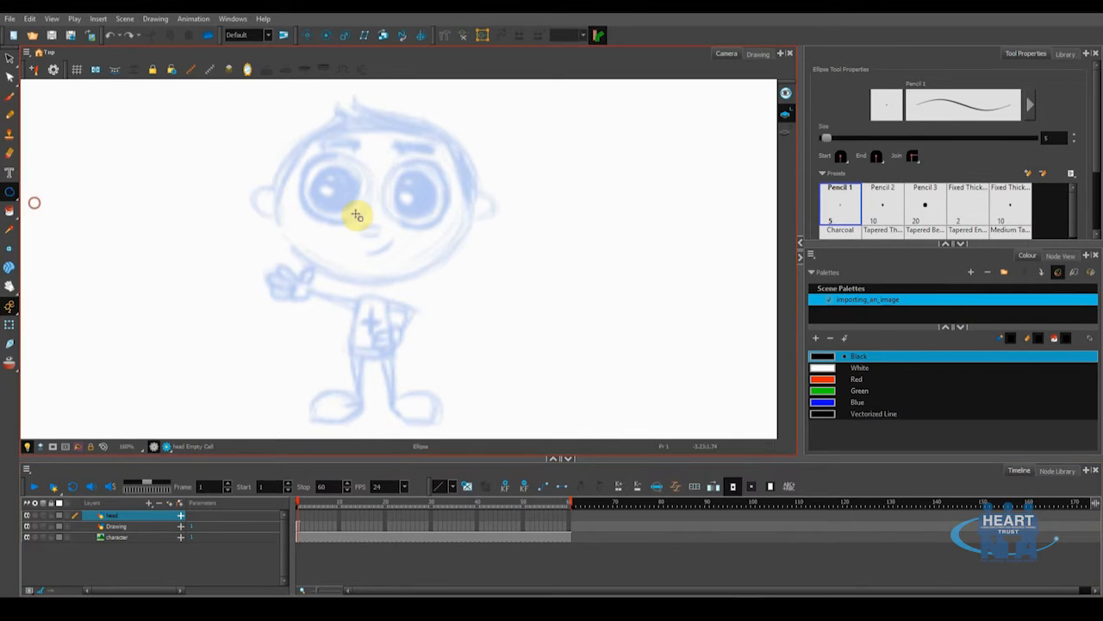
left_click_drag(324, 157, 475, 284)
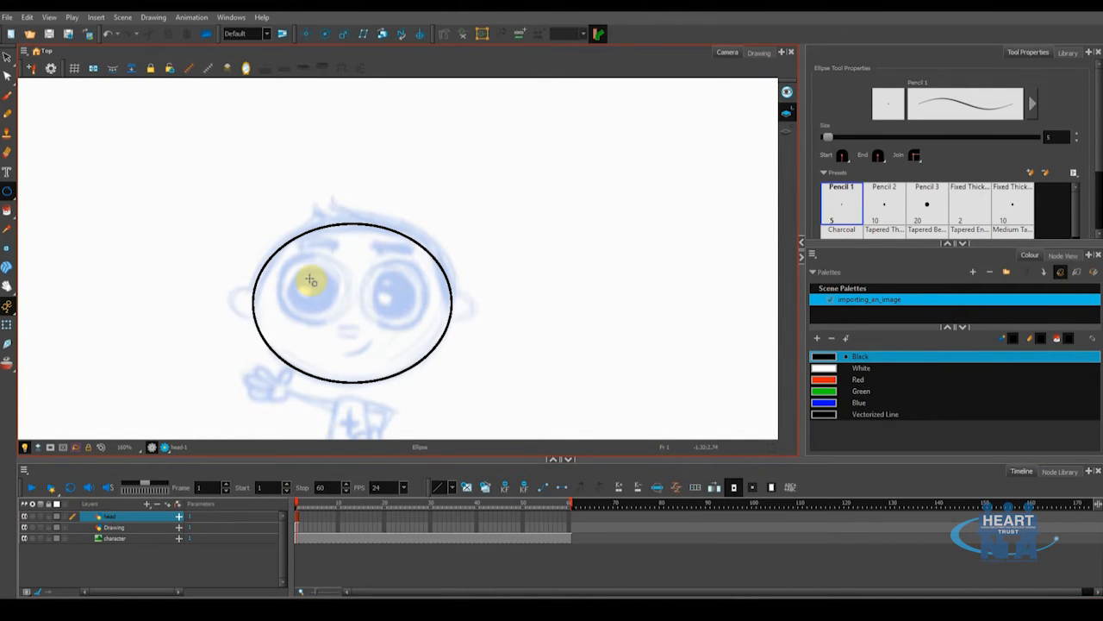
- Add a vector drawing layer named outer_eye.R and trace the outer edge of the character's right eye on it with an ellipse
left_click(149, 508)
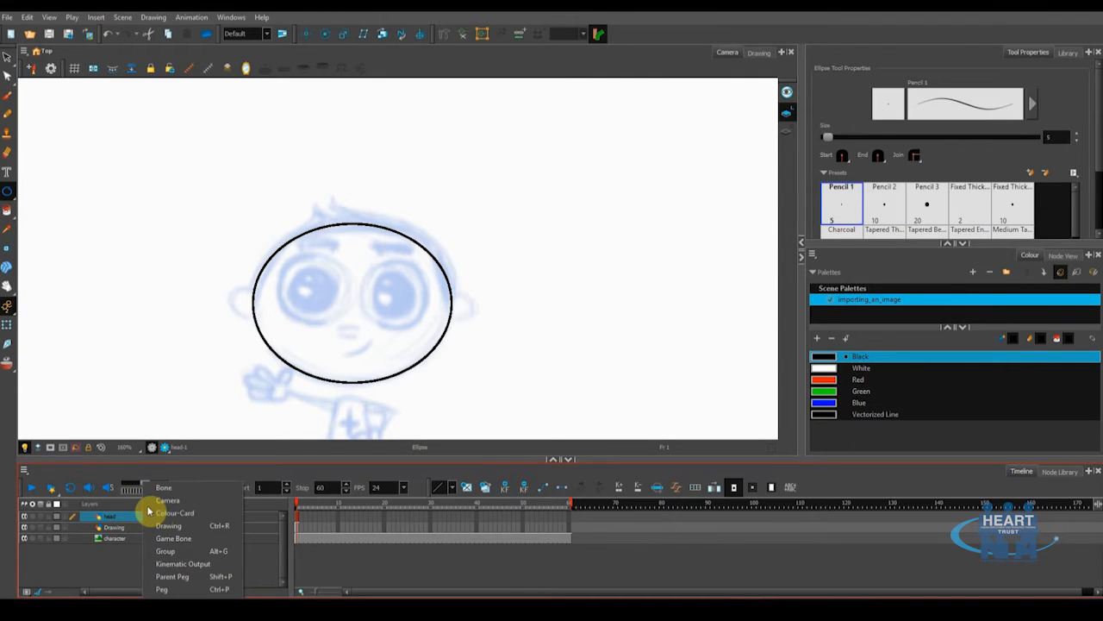
left_click(173, 523)
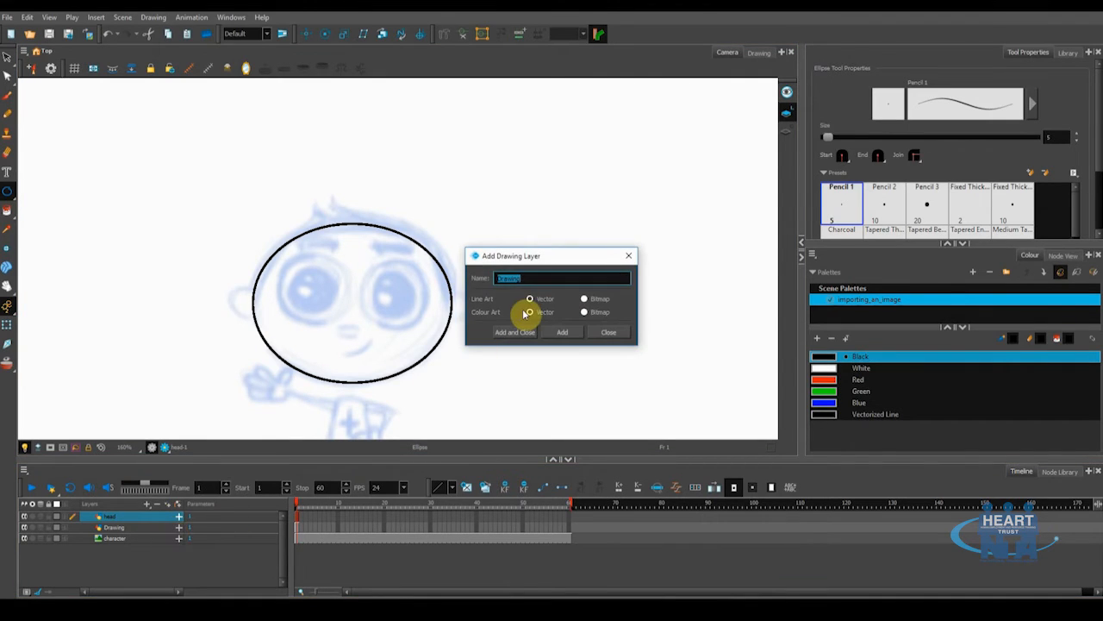
left_click_drag(539, 258, 546, 270)
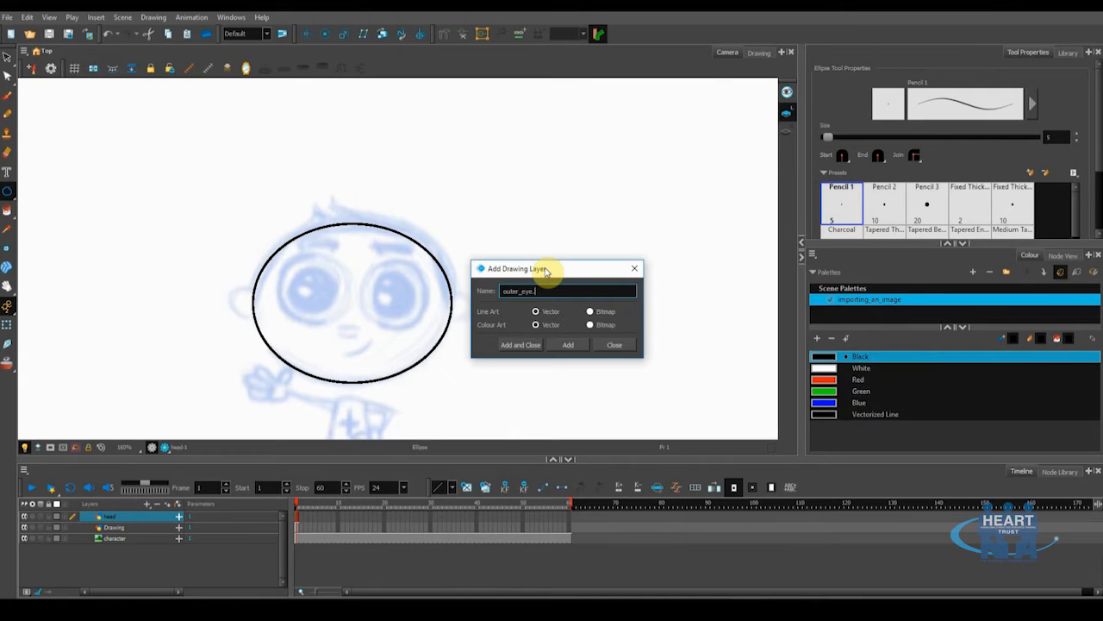
key("Caps_Lock")
type("R")
key("Caps_Lock")
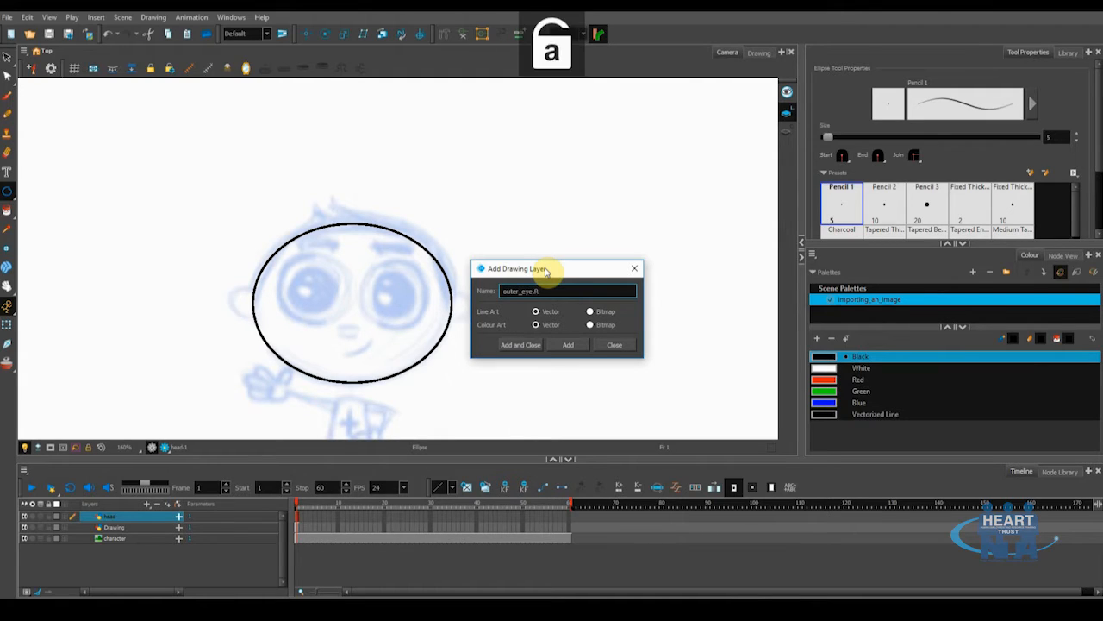
left_click(521, 345)
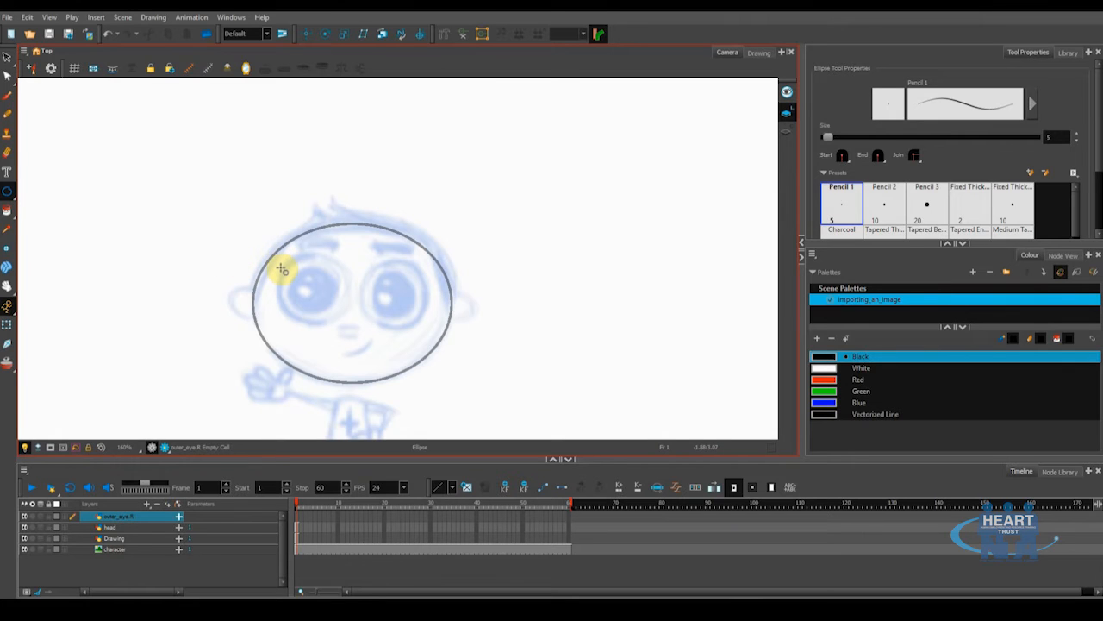
left_click_drag(279, 257, 351, 325)
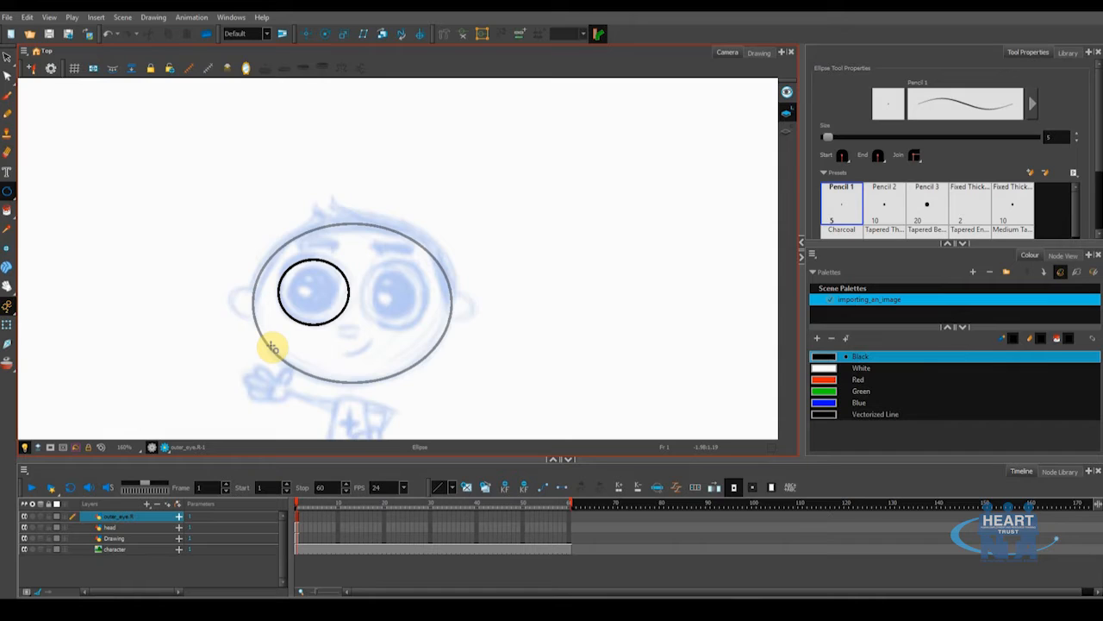
- Duplicate the outer_eye.R layer and rename the copy outer_eye.L
left_click(115, 517)
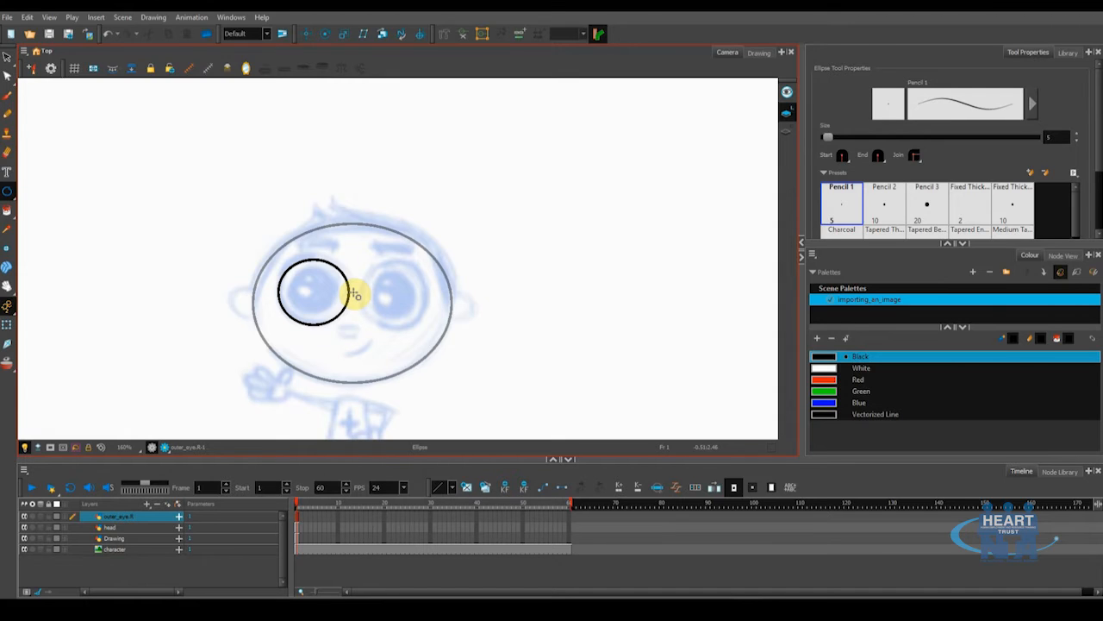
right_click(121, 523)
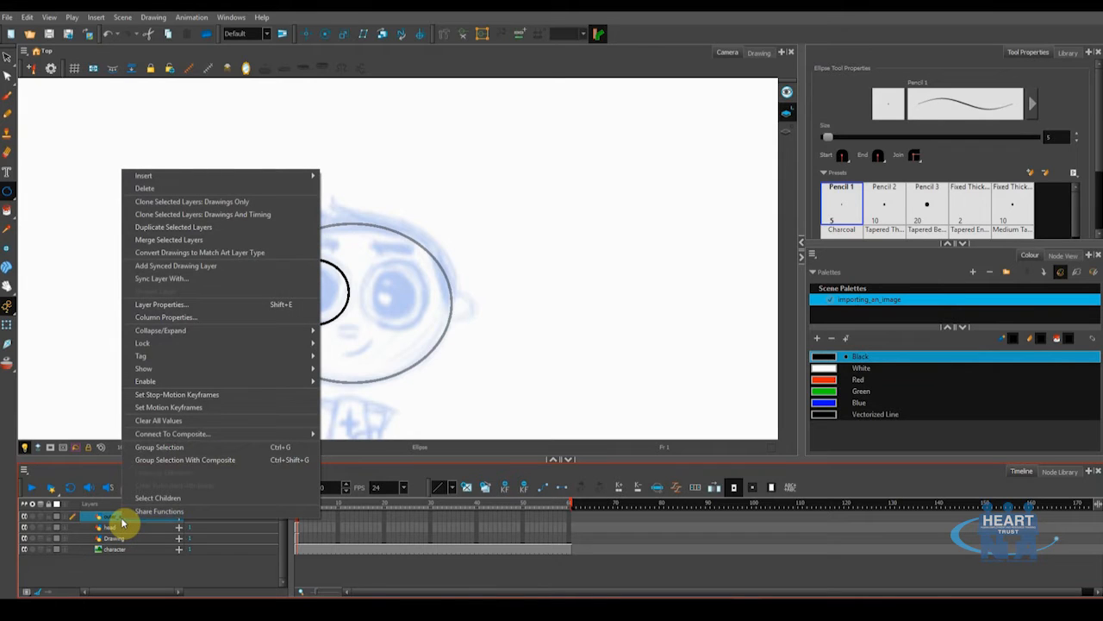
left_click(193, 231)
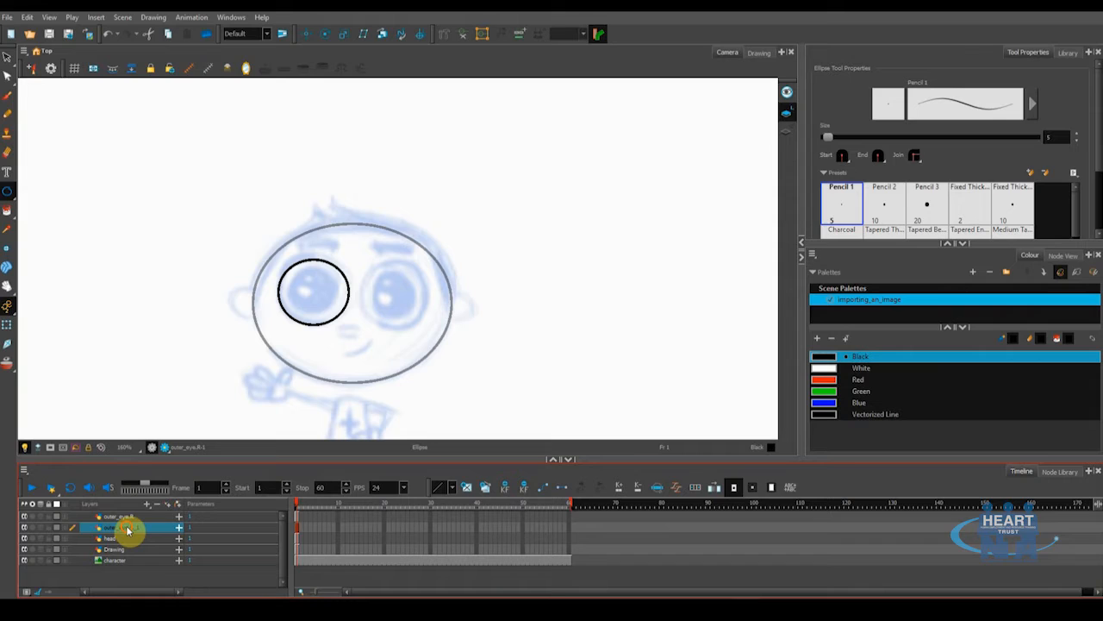
double_click(122, 529)
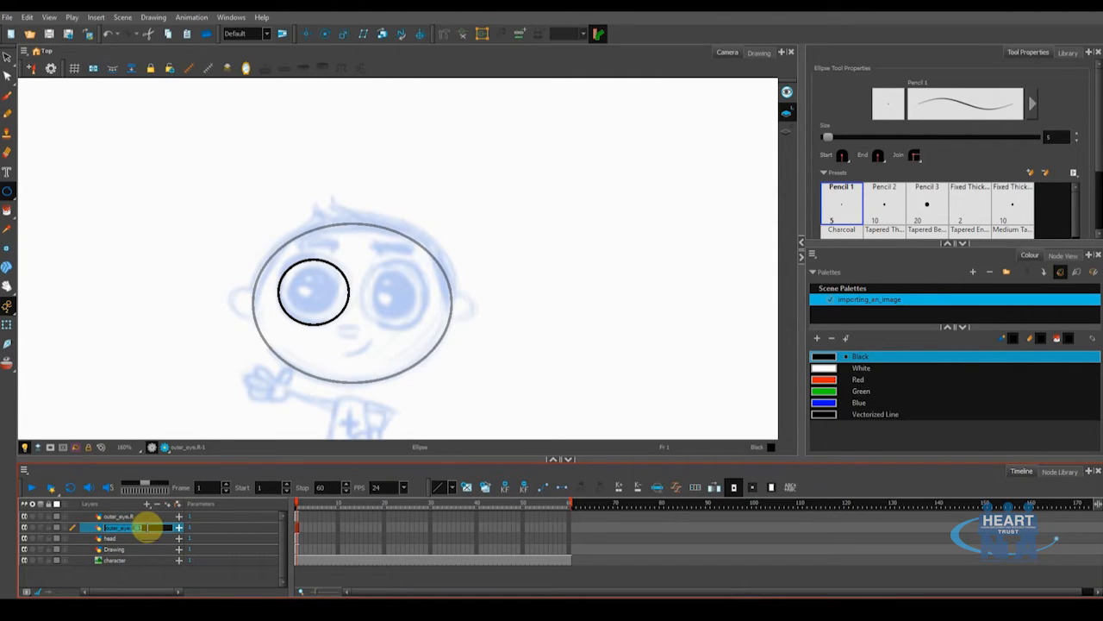
left_click(148, 528)
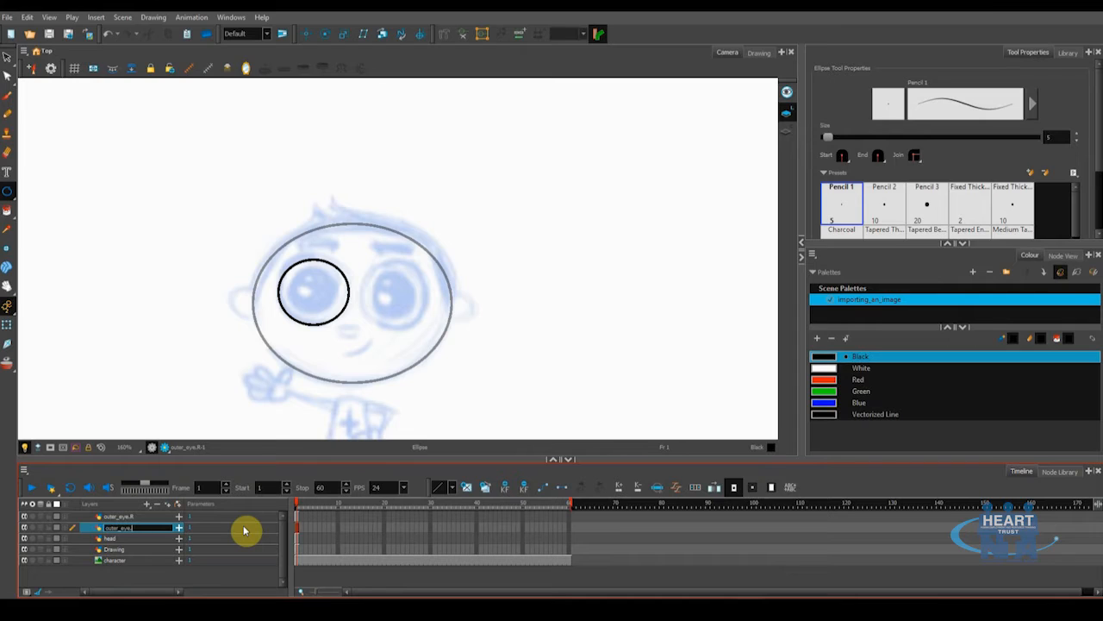
key("Caps_Lock")
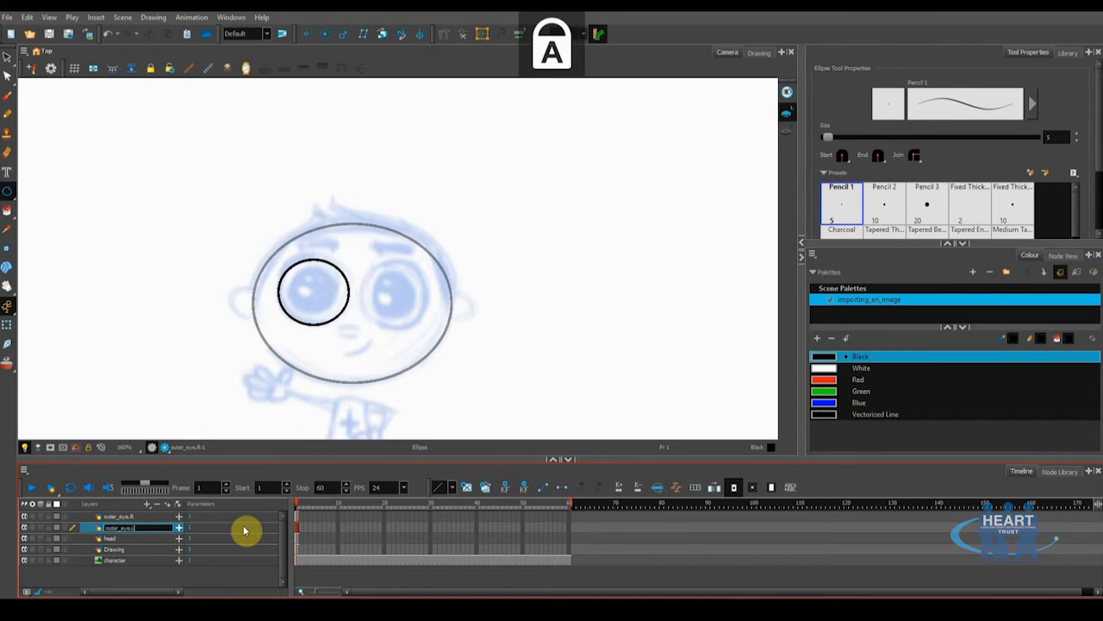
key("Return")
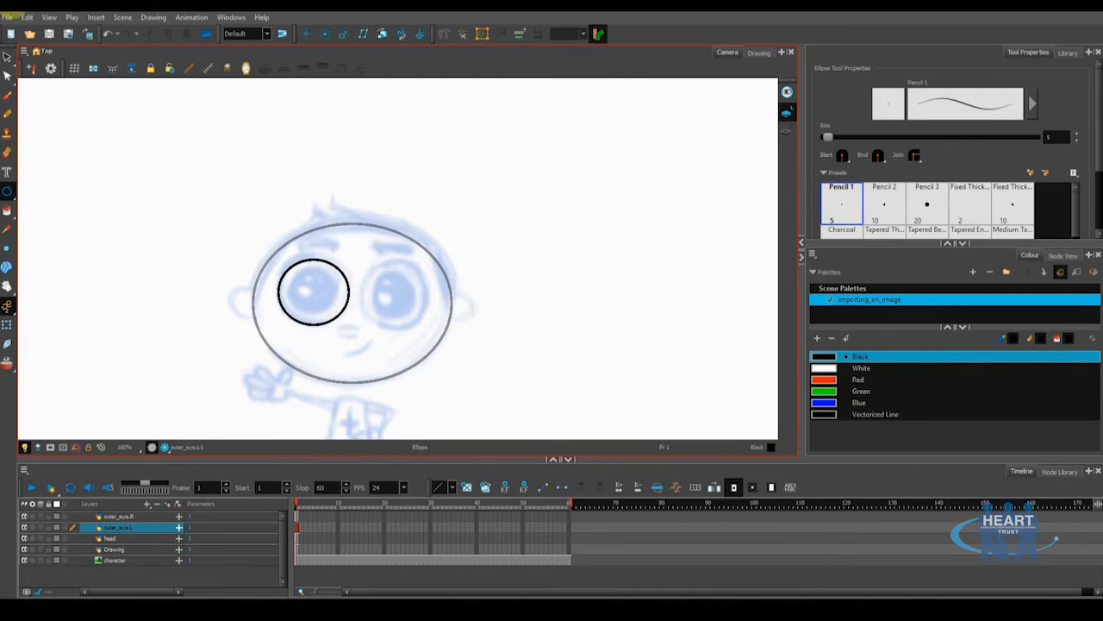
- Move the duplicated eye ellipse on the outer_eye.L layer over the character's left eye
left_click(7, 59)
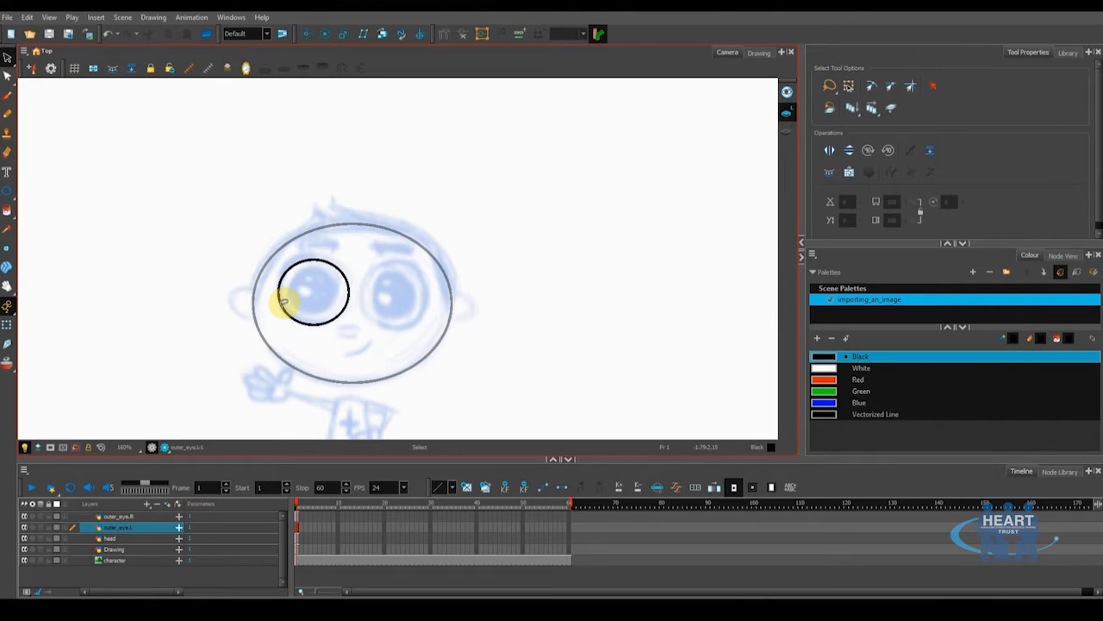
left_click(282, 306)
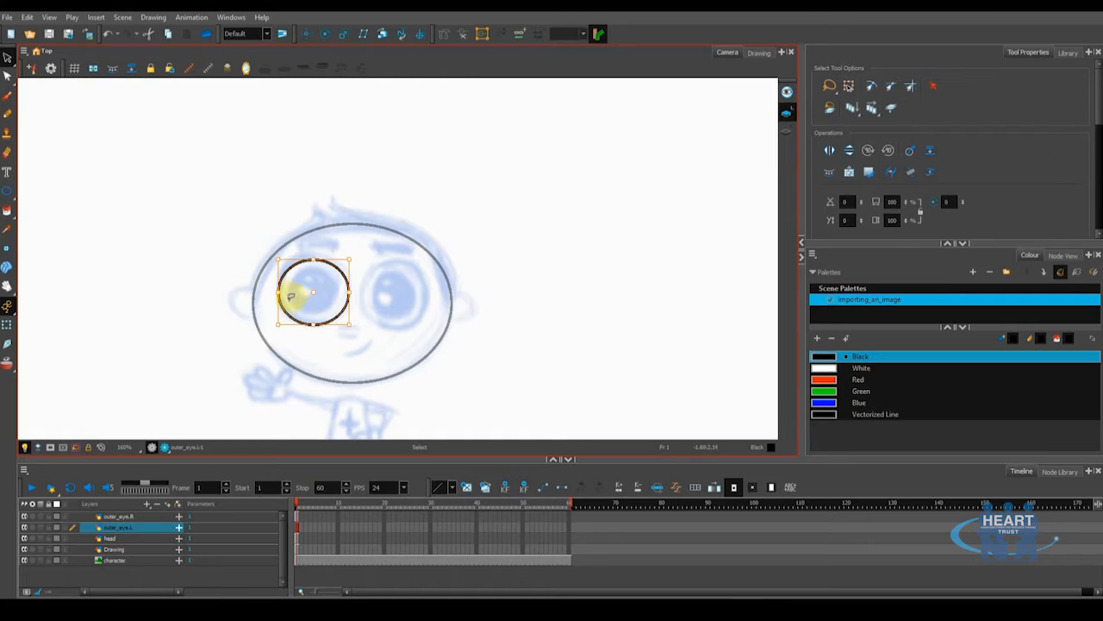
left_click_drag(313, 305, 383, 306)
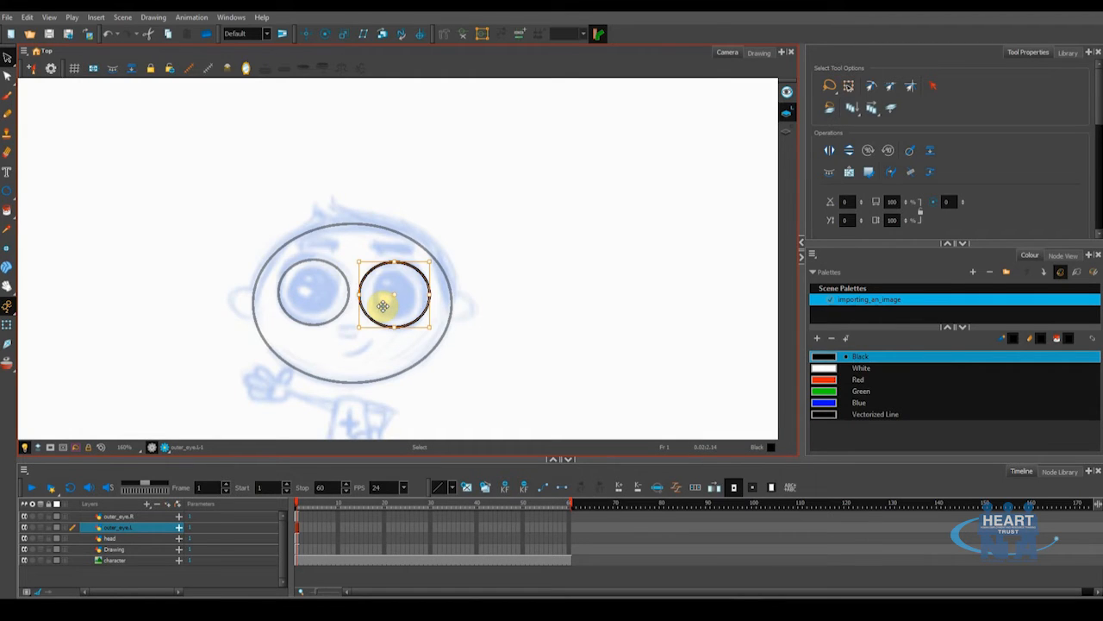
left_click(539, 369)
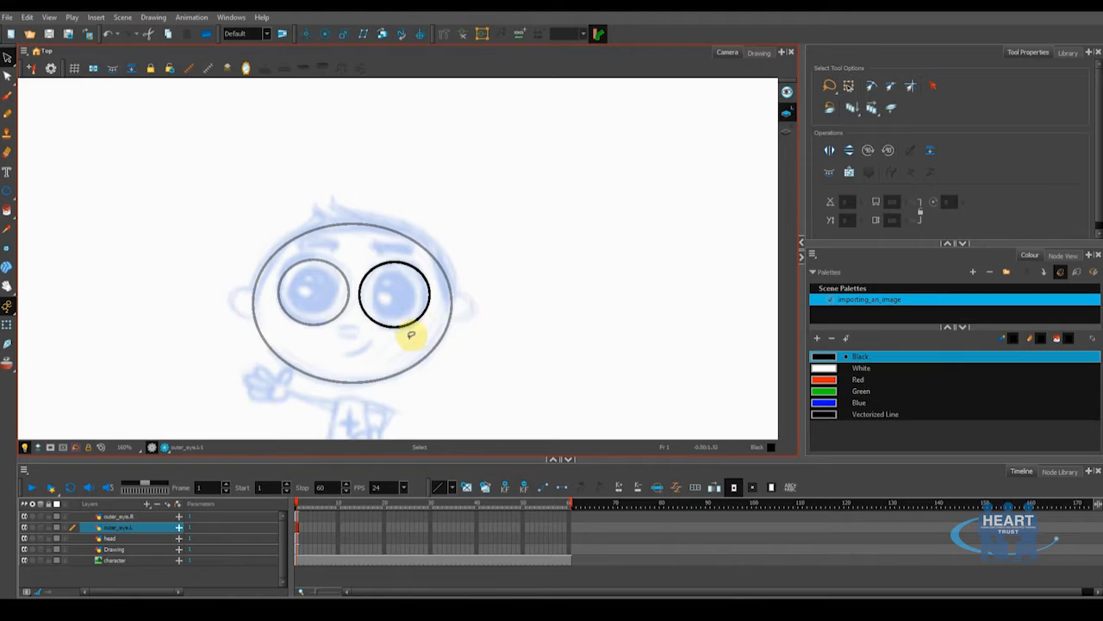
left_click_drag(388, 254, 385, 332)
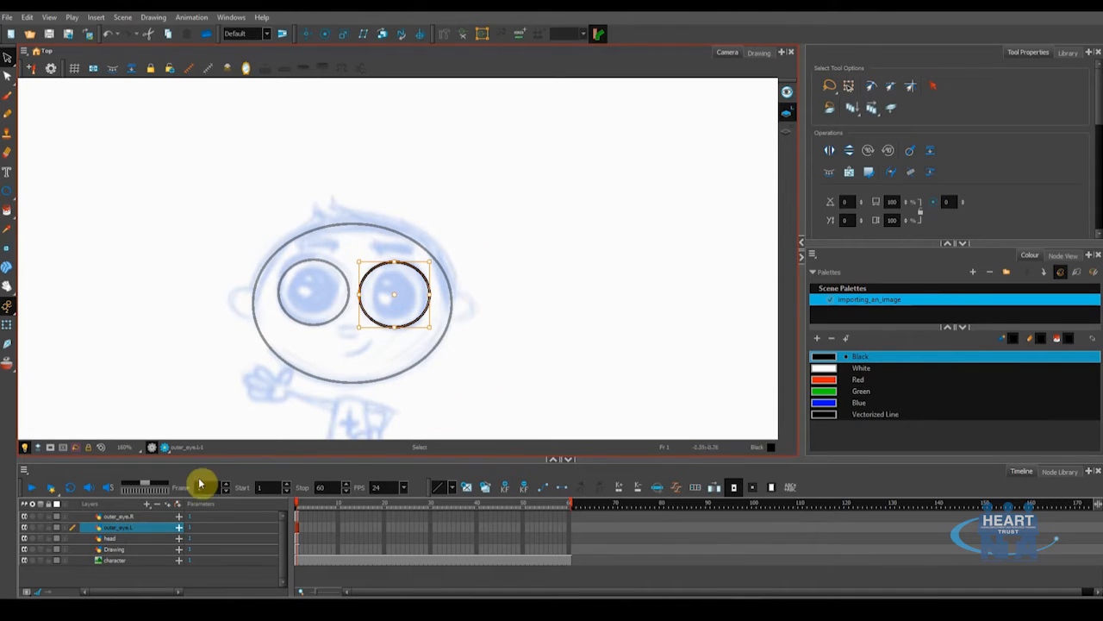
- Add a vector drawing layer named nose directly above the outer_eye.R layer
left_click(135, 516)
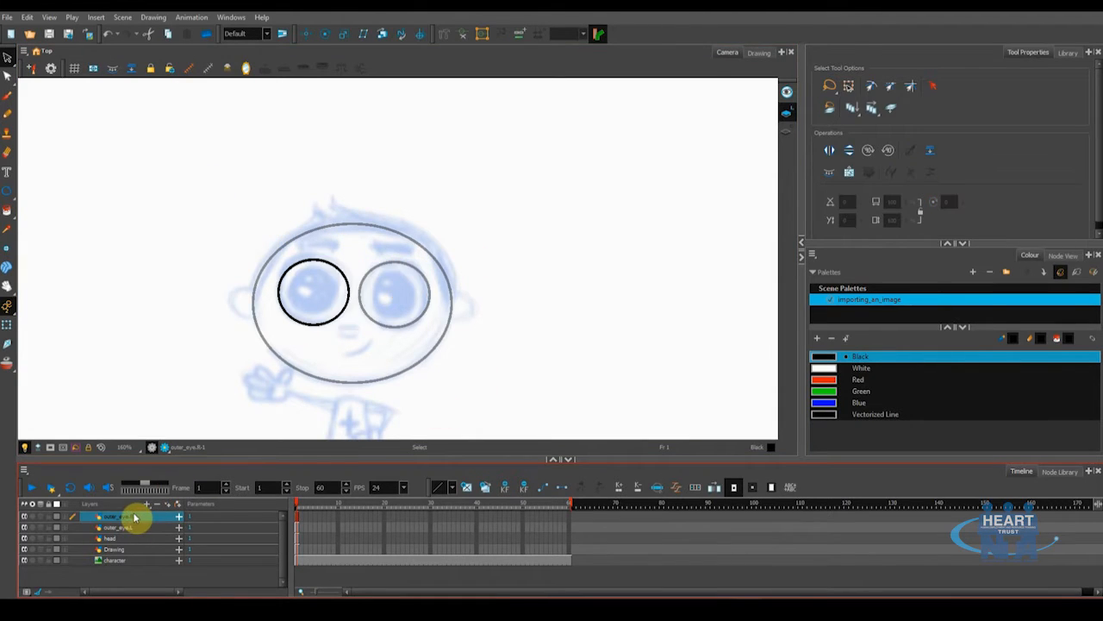
right_click(151, 523)
left_click(164, 525)
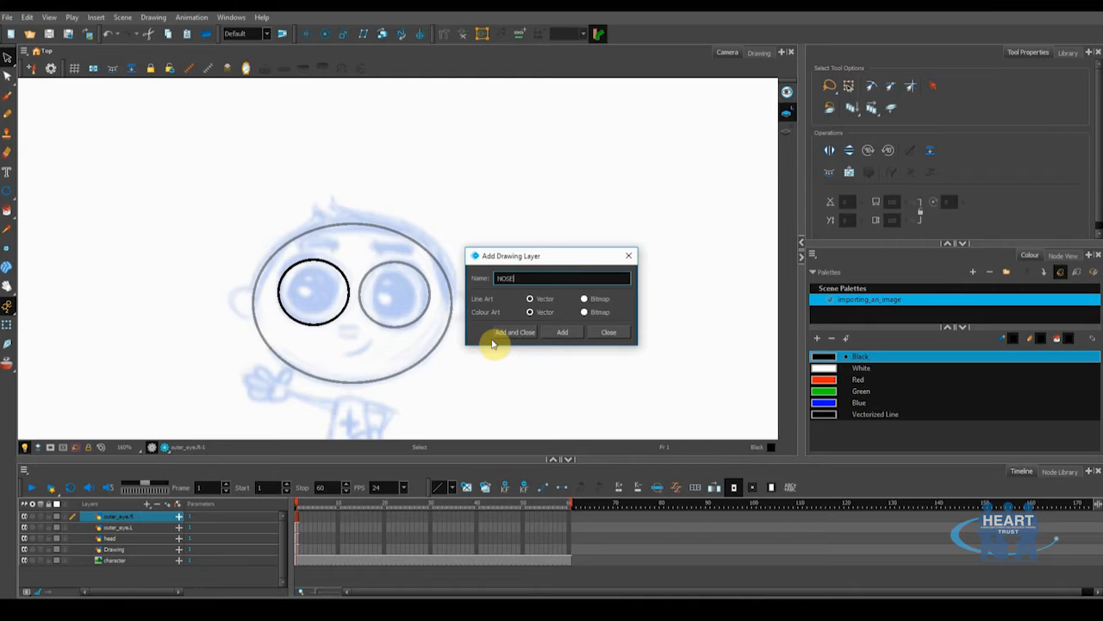
key("Caps_Lock")
type("nose")
left_click(504, 332)
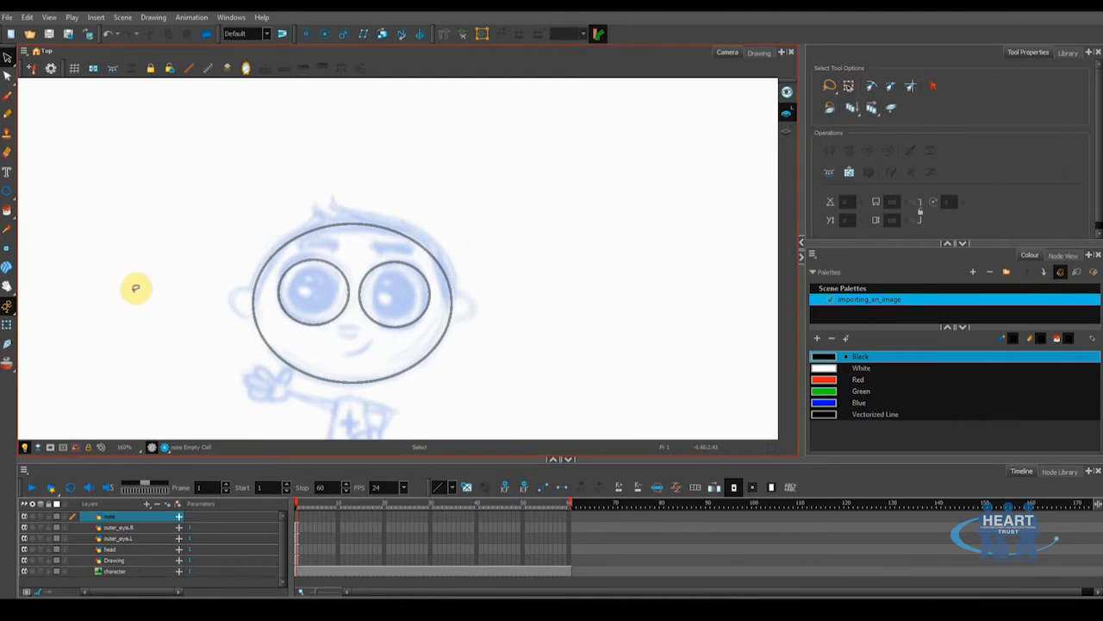
- Trace the nose with two short, nearly horizontal strokes on the nose layer using the Line tool
left_click(6, 190)
left_click(31, 214)
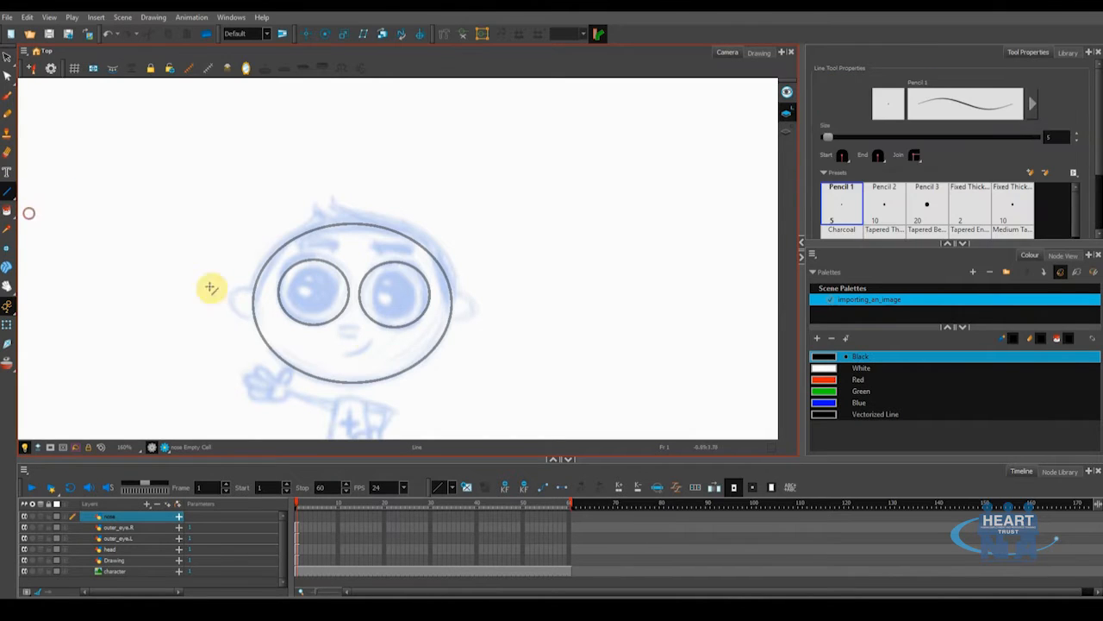
left_click_drag(339, 328, 357, 328)
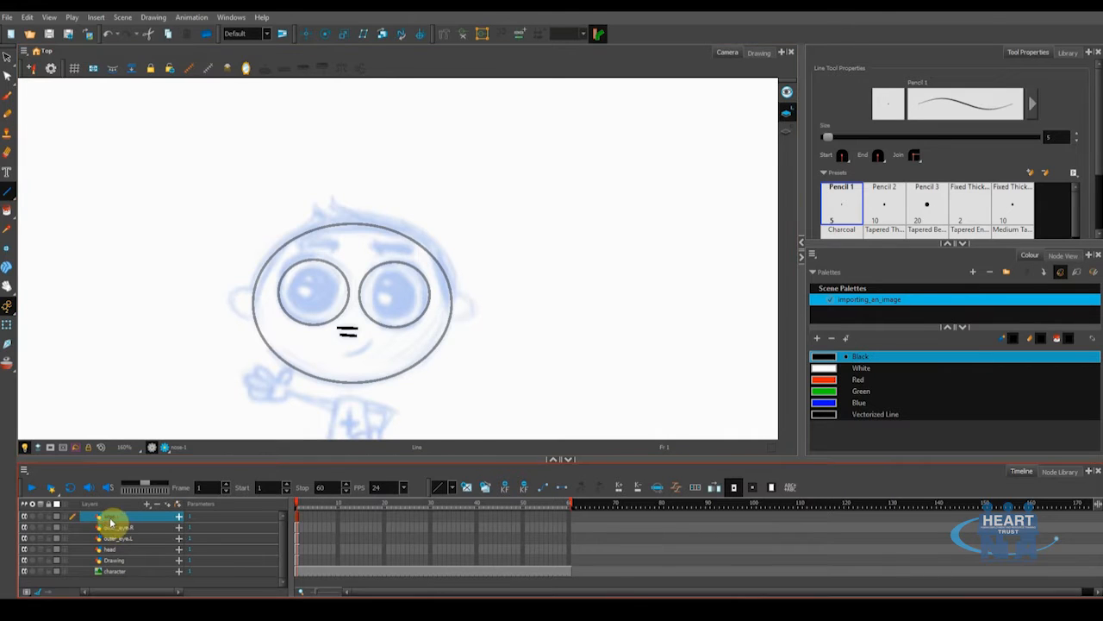
- Add a vector drawing layer named mouth above the nose layer
left_click(147, 505)
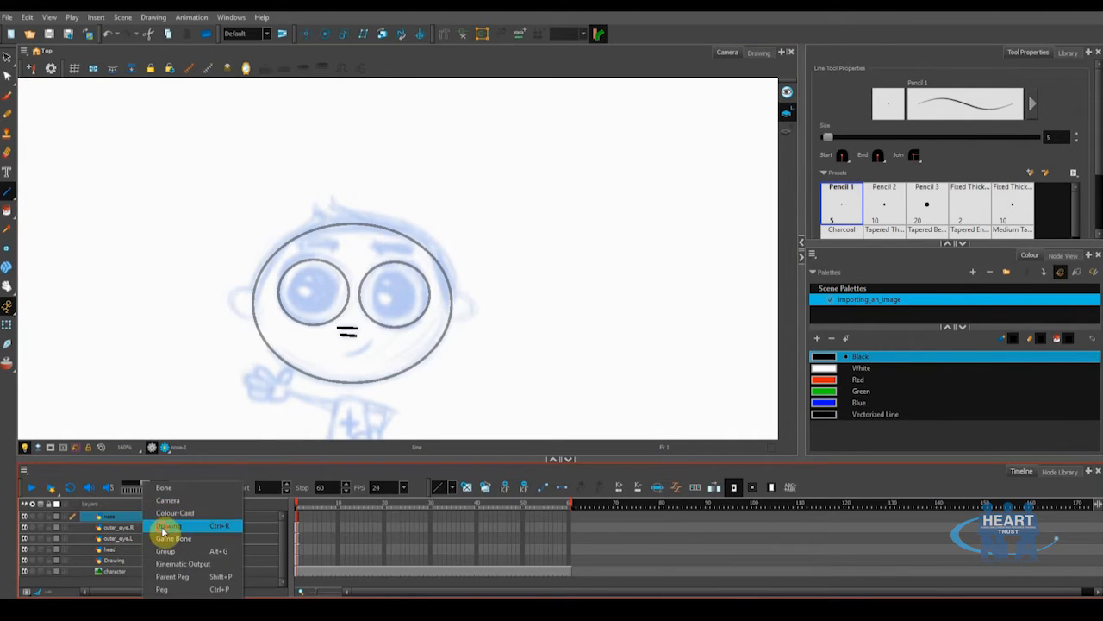
left_click(164, 527)
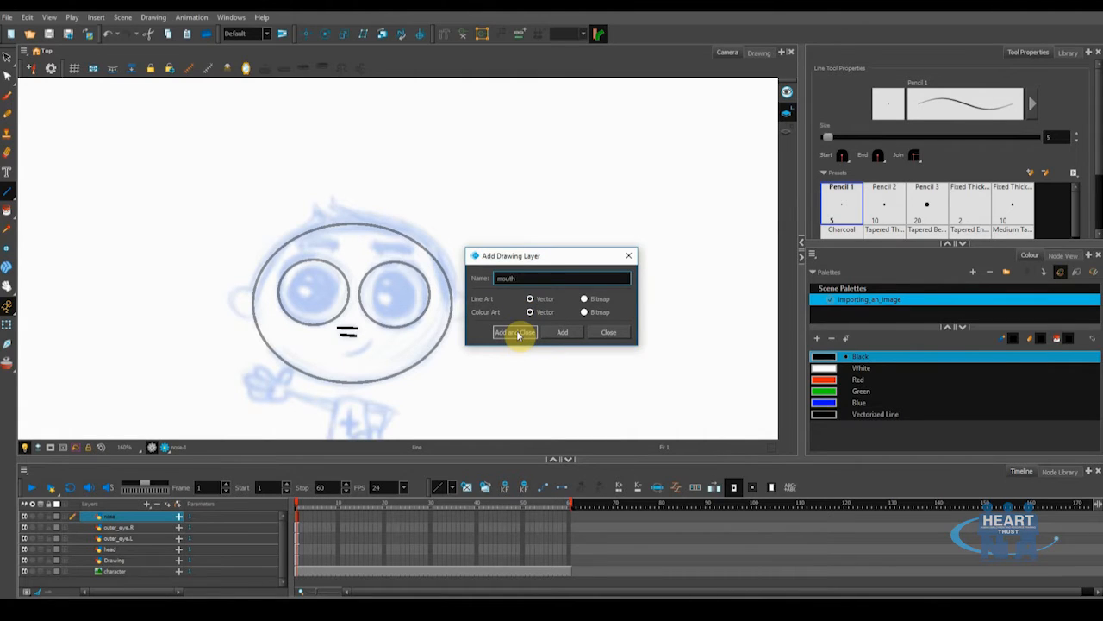
left_click(518, 333)
- Trace the smile as a short curve below the nose on the mouth layer using the Polyline tool
left_click(10, 194)
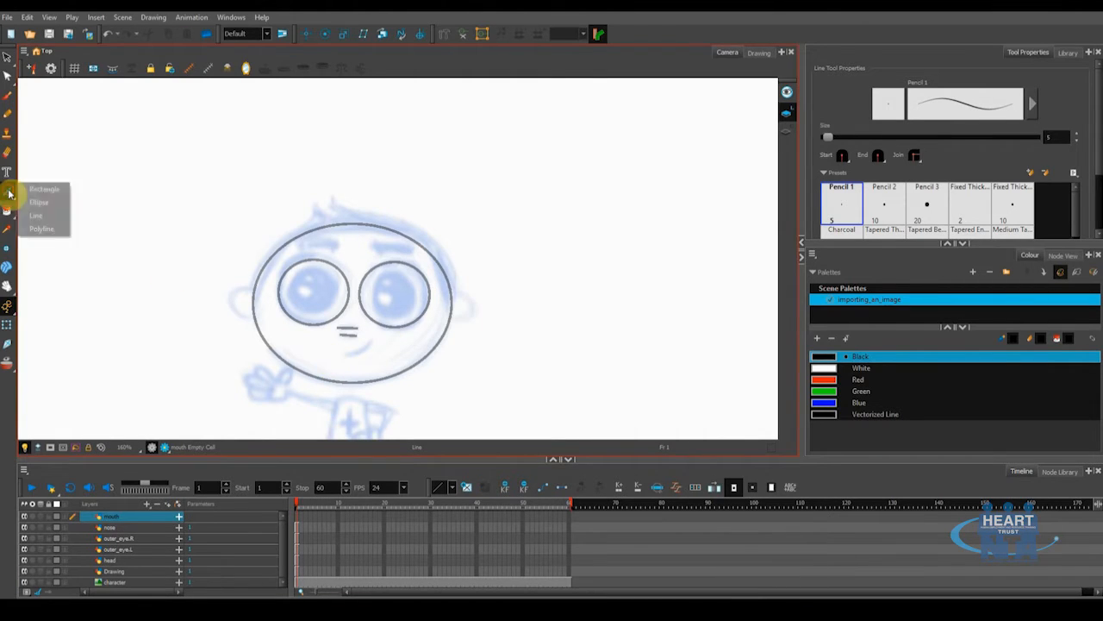
left_click(39, 230)
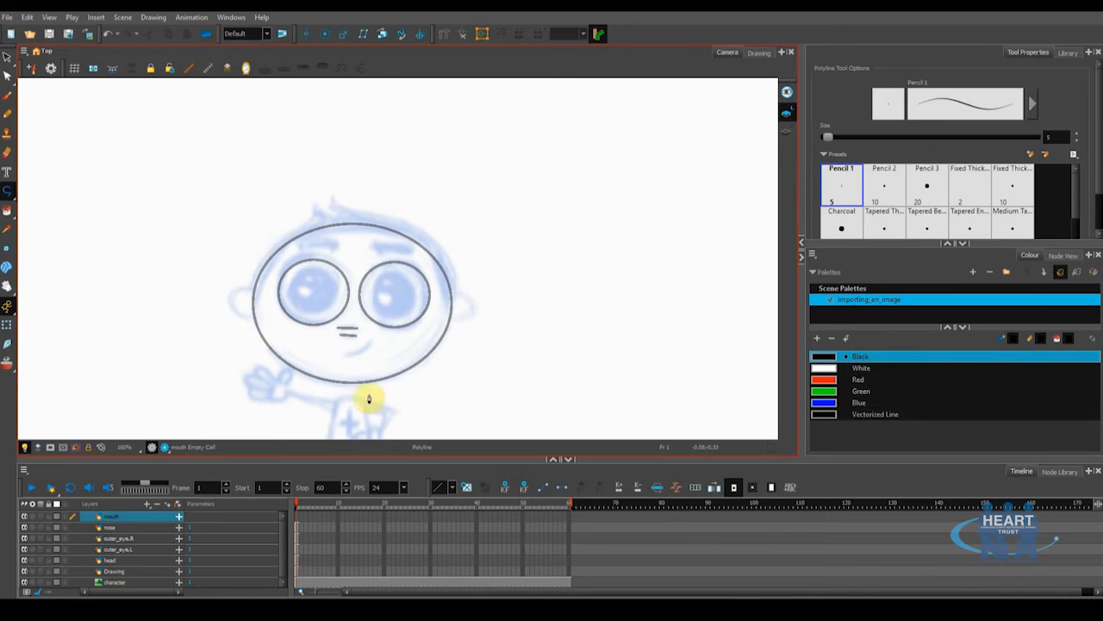
left_click(345, 353)
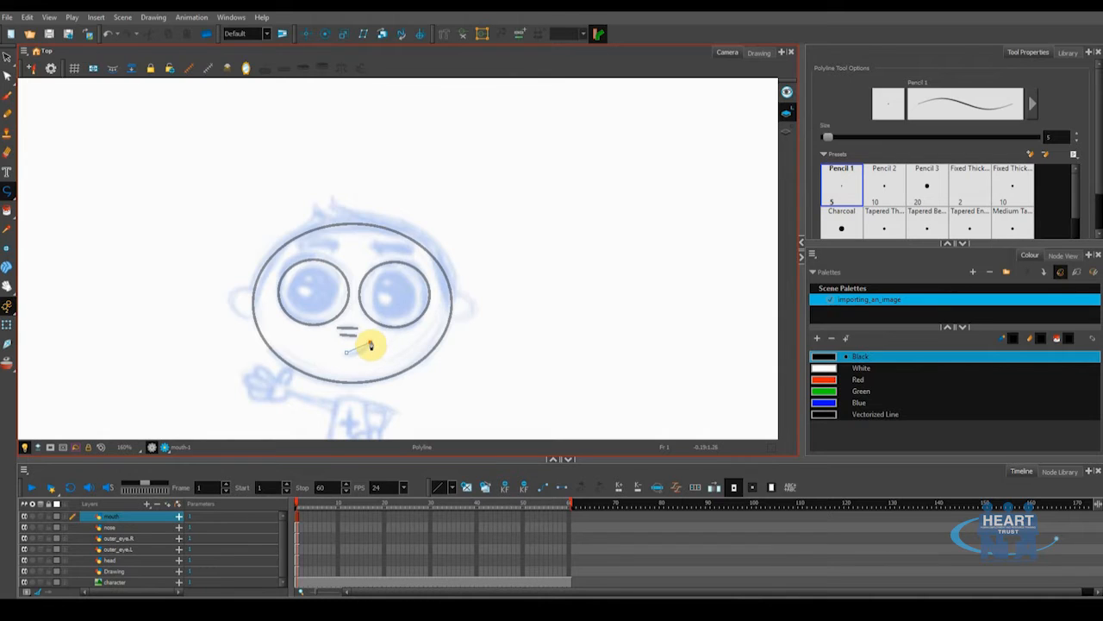
left_click_drag(371, 346, 382, 328)
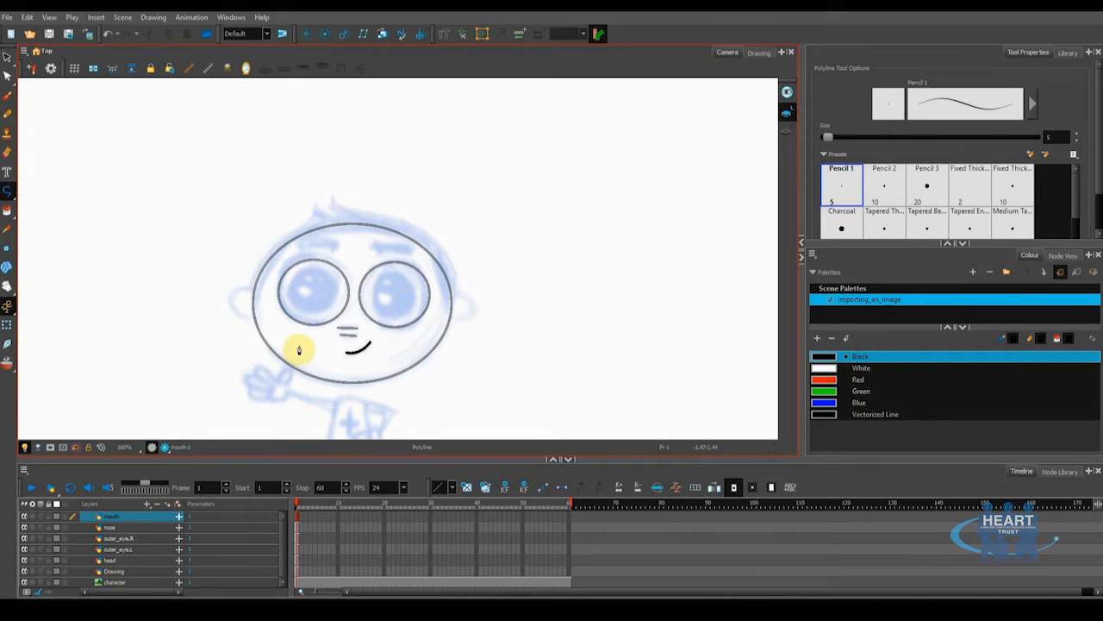
- Add a vector drawing layer named ear.R above the mouth layer
left_click(146, 506)
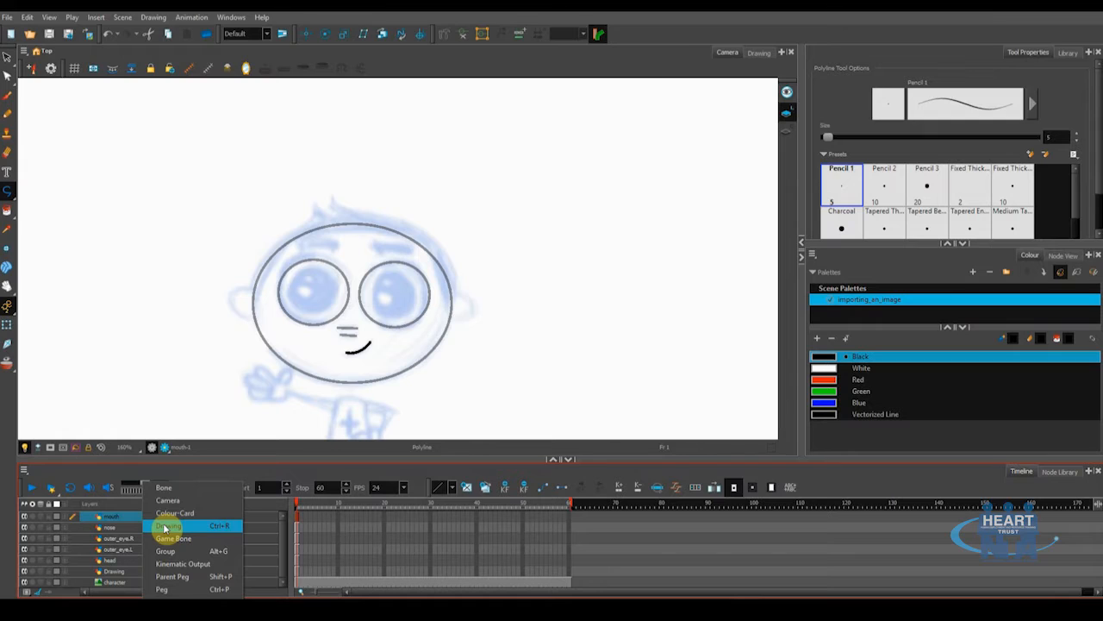
left_click(167, 527)
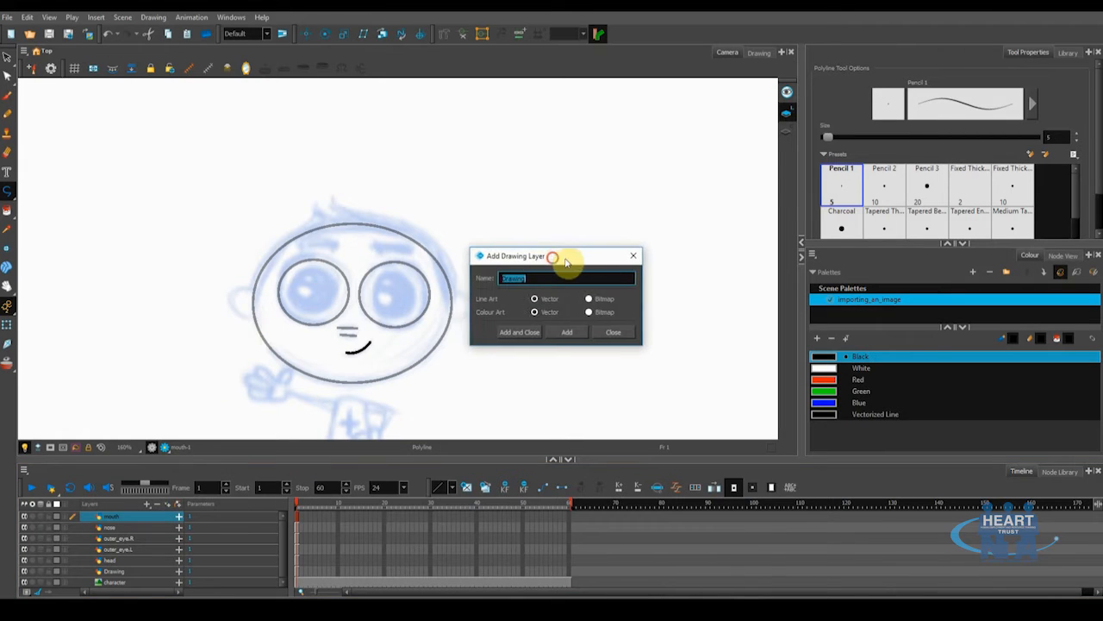
left_click_drag(556, 258, 567, 260)
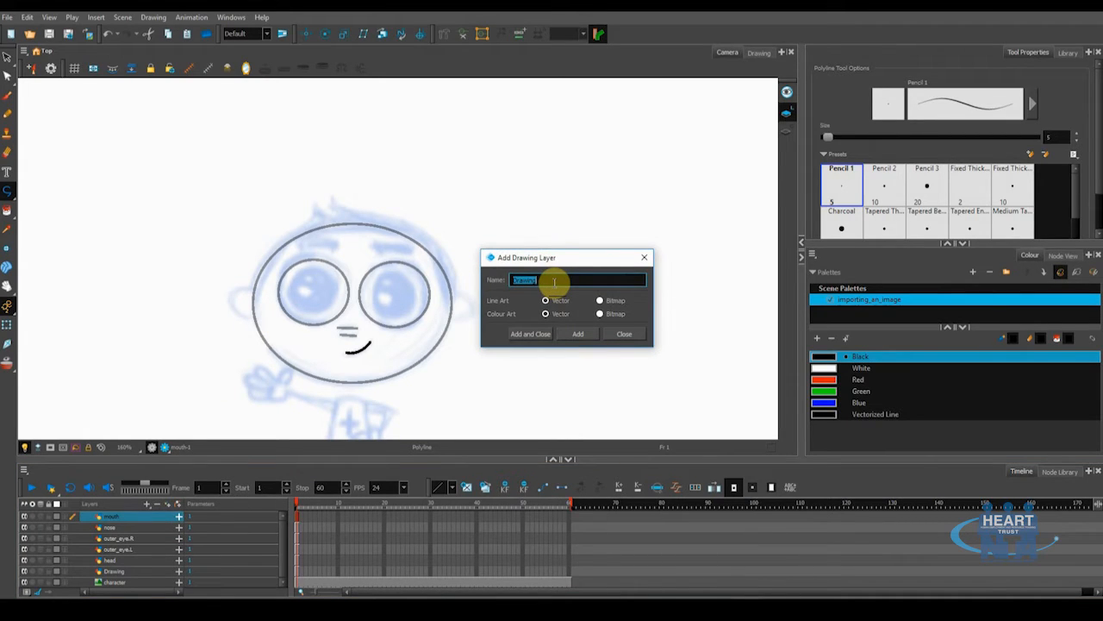
type("ear_")
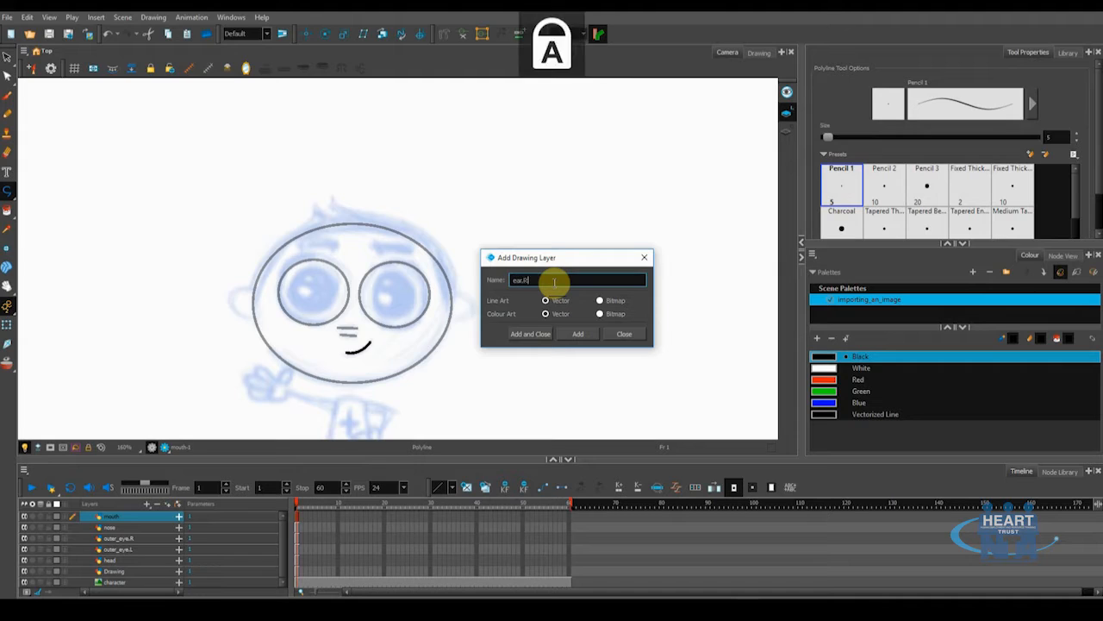
type("R")
left_click(541, 335)
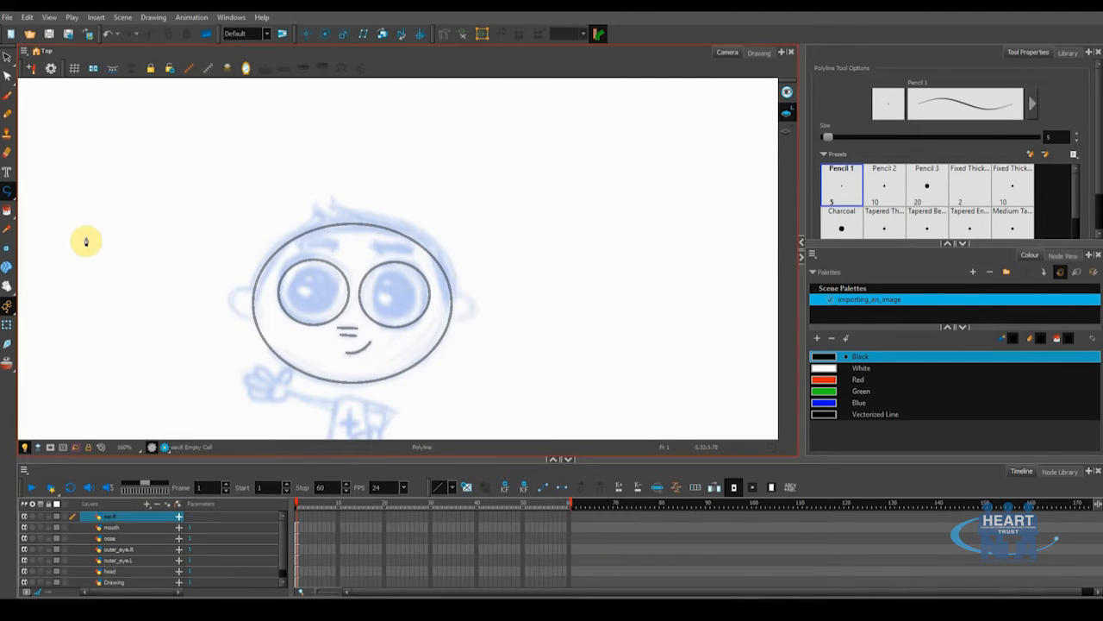
left_click(7, 200)
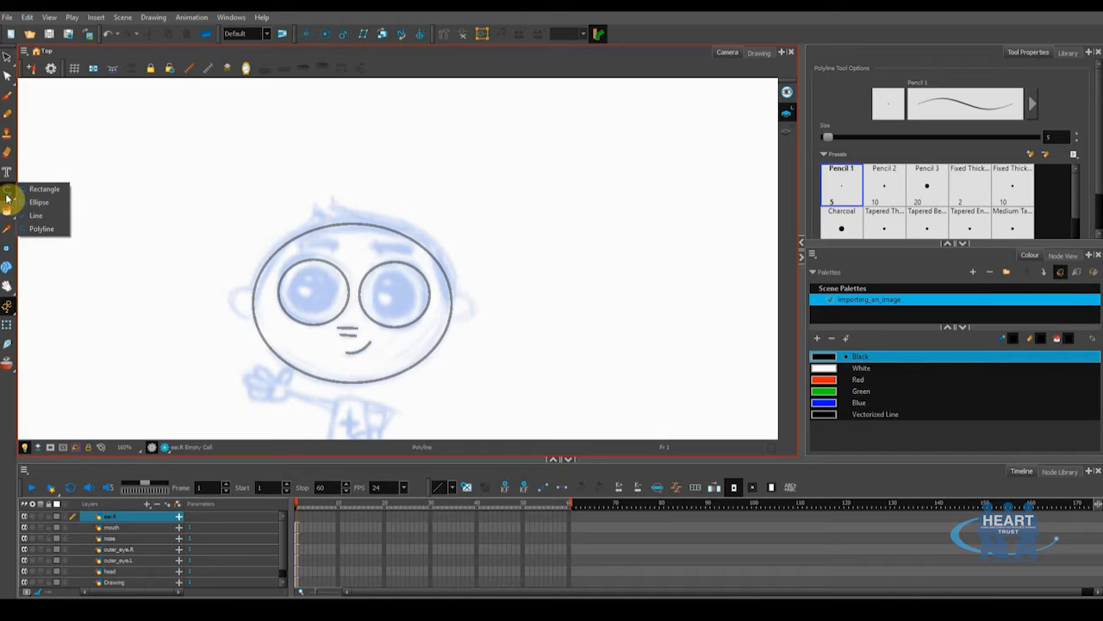
left_click(37, 228)
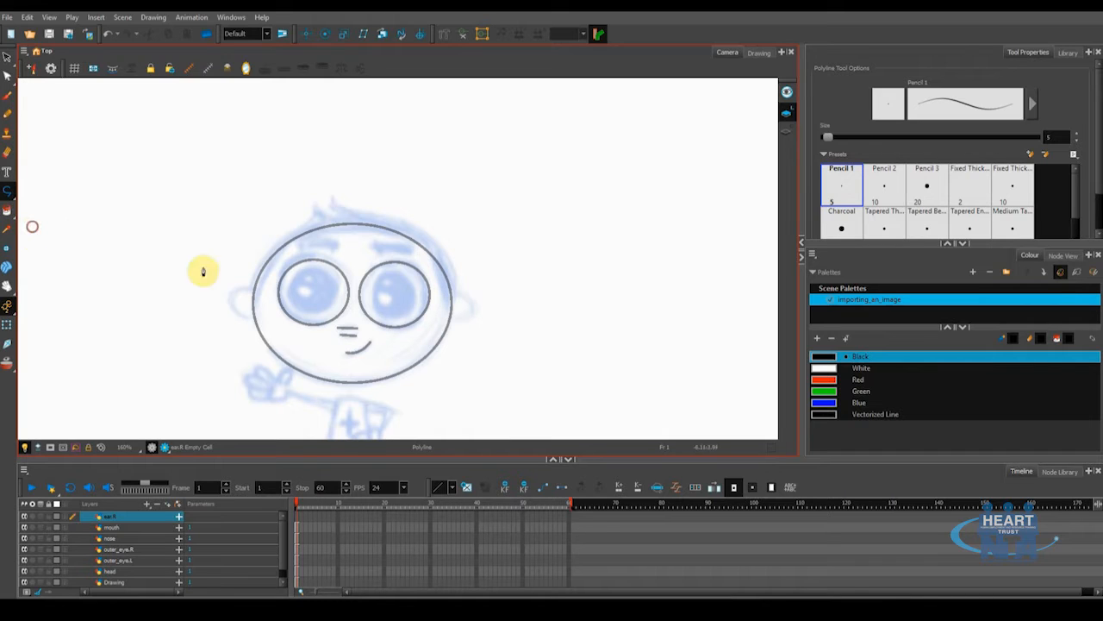
left_click(251, 290)
left_click_drag(235, 308, 249, 326)
left_click(252, 319)
left_click(250, 312)
key("ctrl+z")
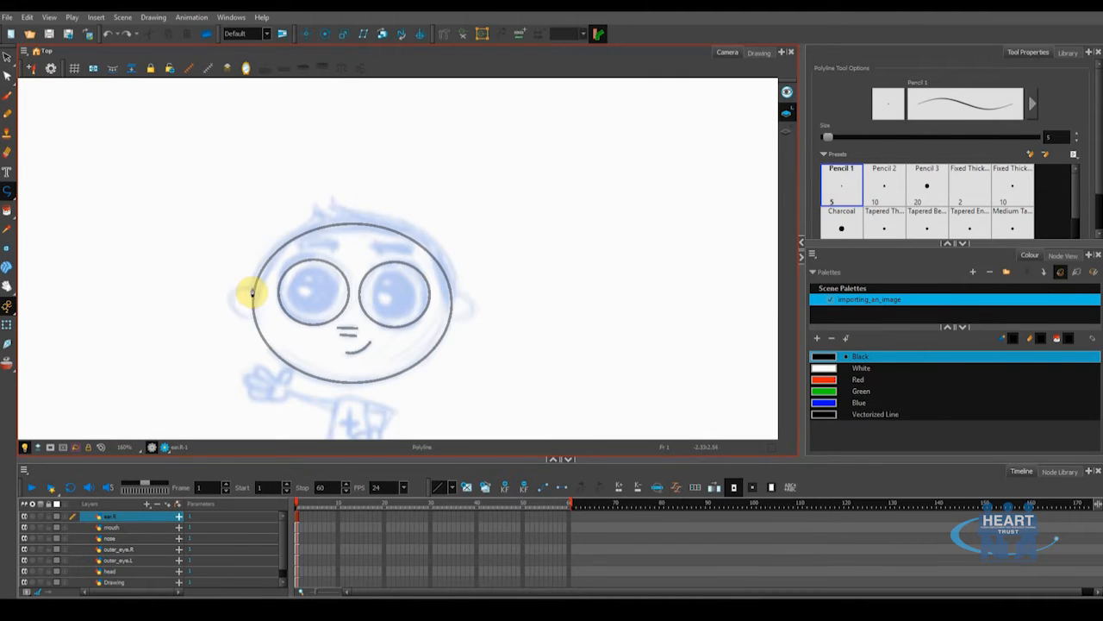
- Trace the character's right ear as an open curve meeting the head outline on the ear.R layer using the Polyline tool
left_click(253, 290)
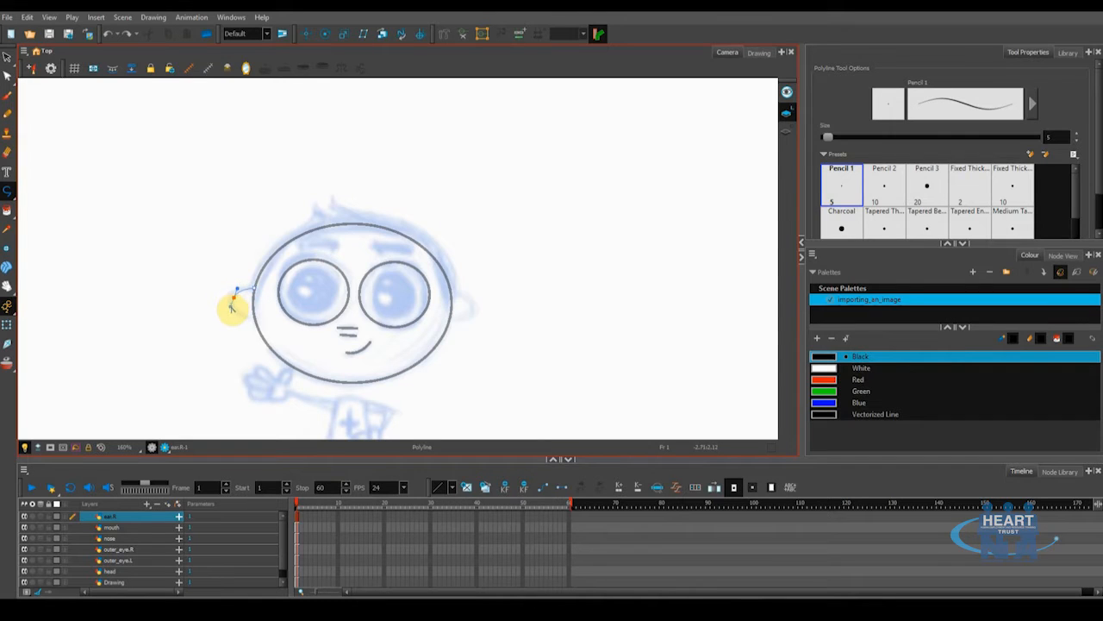
left_click_drag(232, 310, 256, 317)
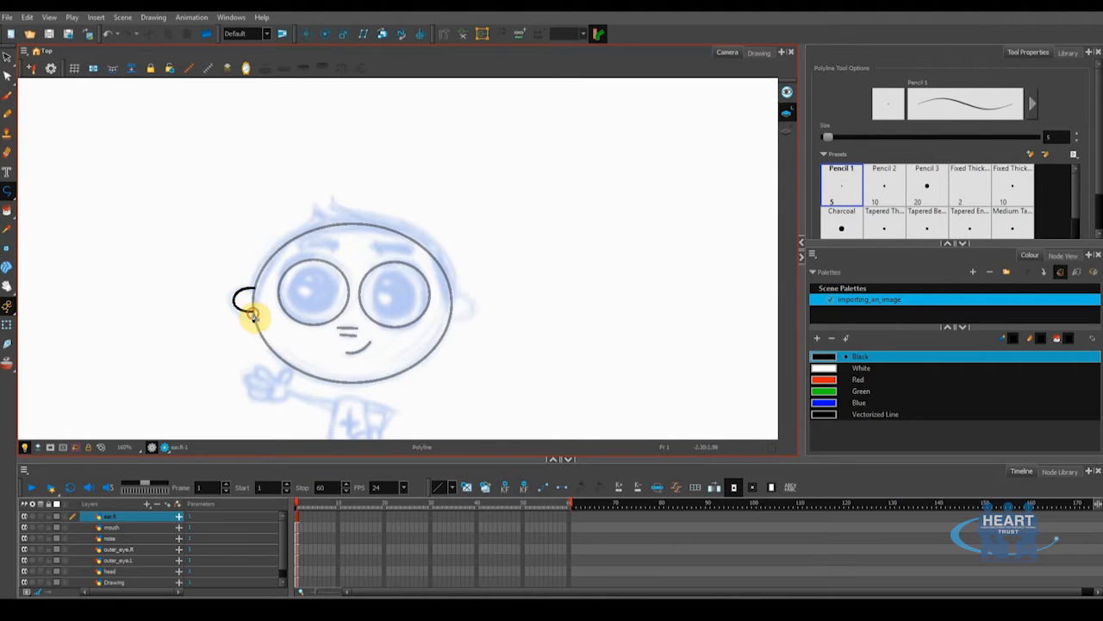
- Duplicate the ear.R layer and rename the copy ear.L
right_click(108, 521)
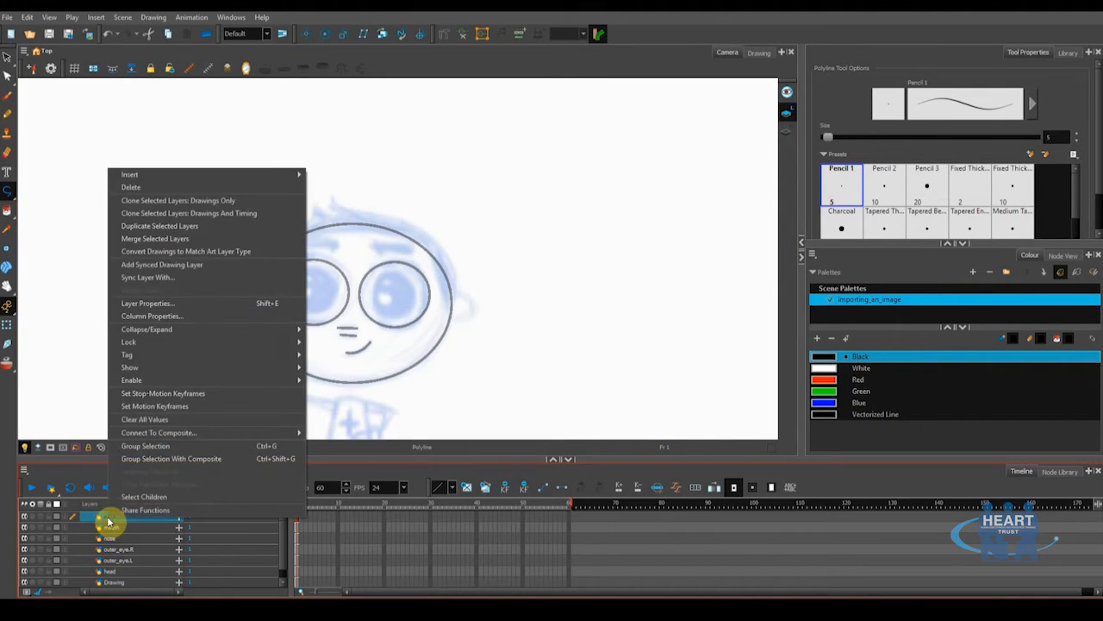
left_click(157, 226)
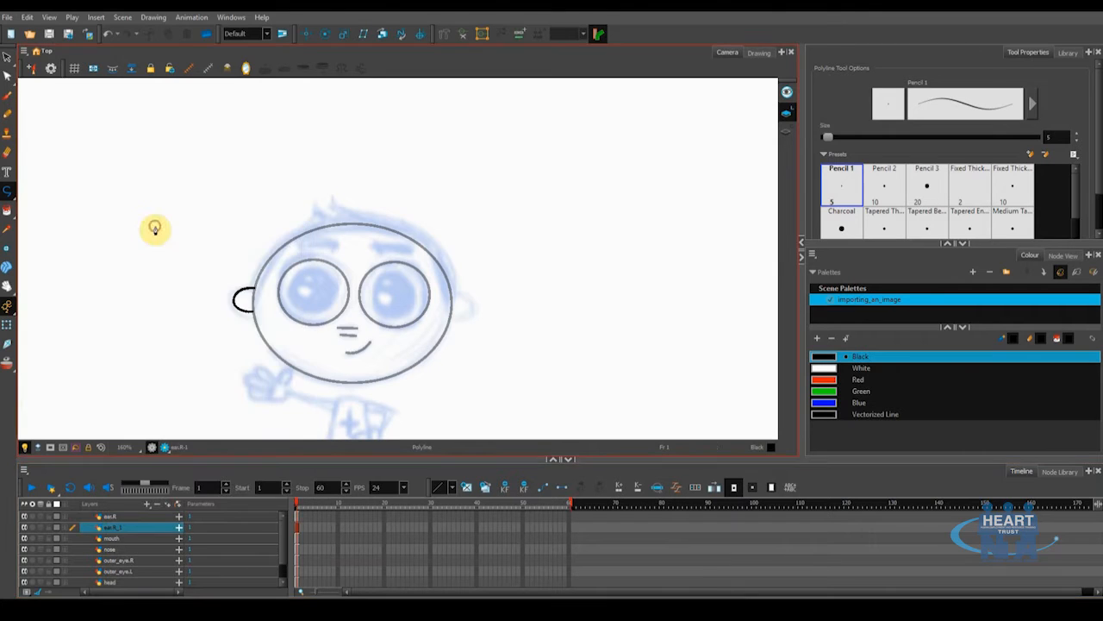
double_click(114, 528)
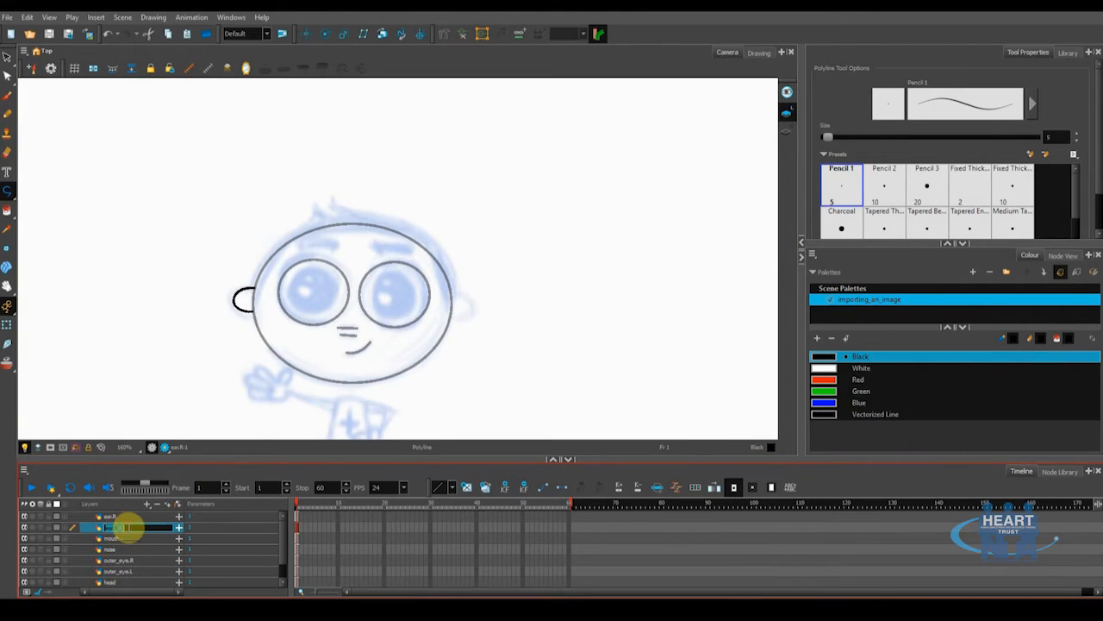
key("Caps_Lock")
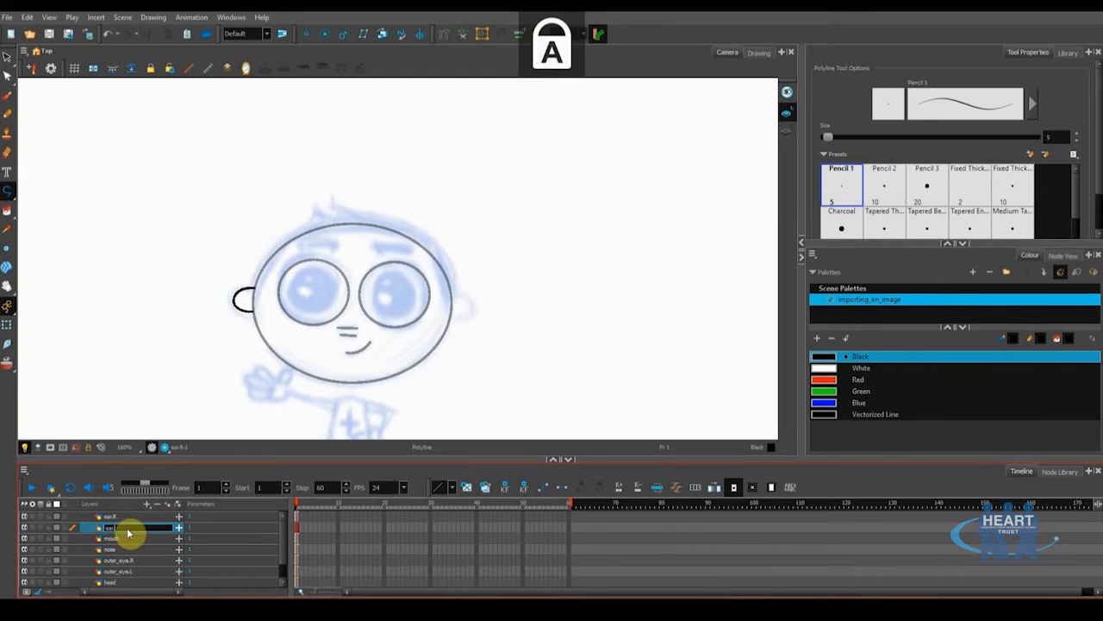
type("ear.L")
key("Caps_Lock")
key("Return")
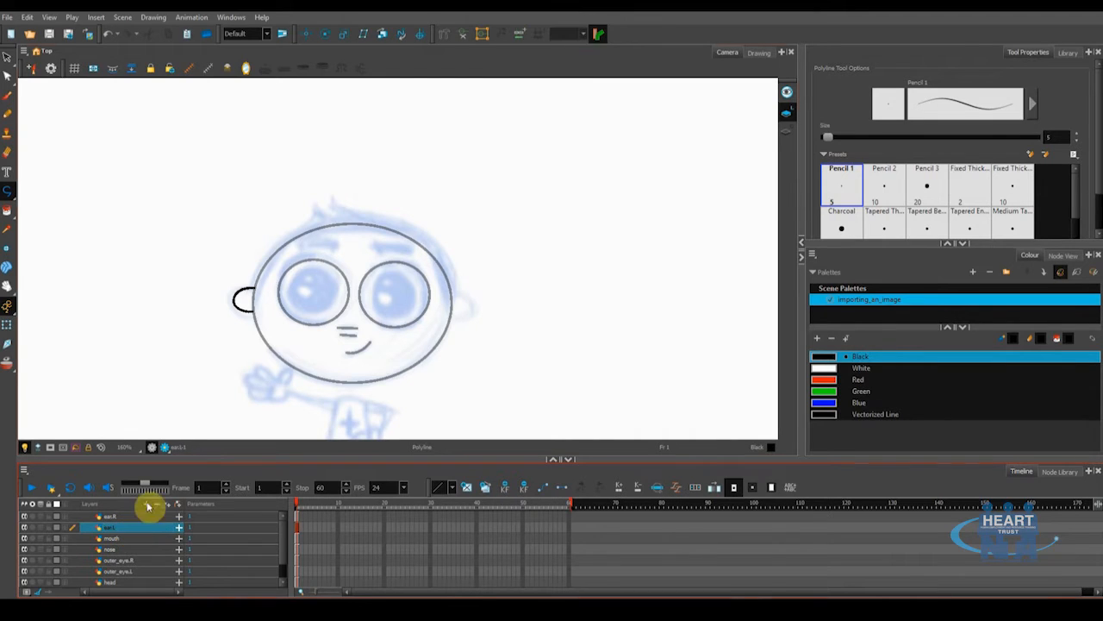
- Move the duplicated ear on the ear.L layer to the character's left side of the head and flip it horizontally
left_click(7, 57)
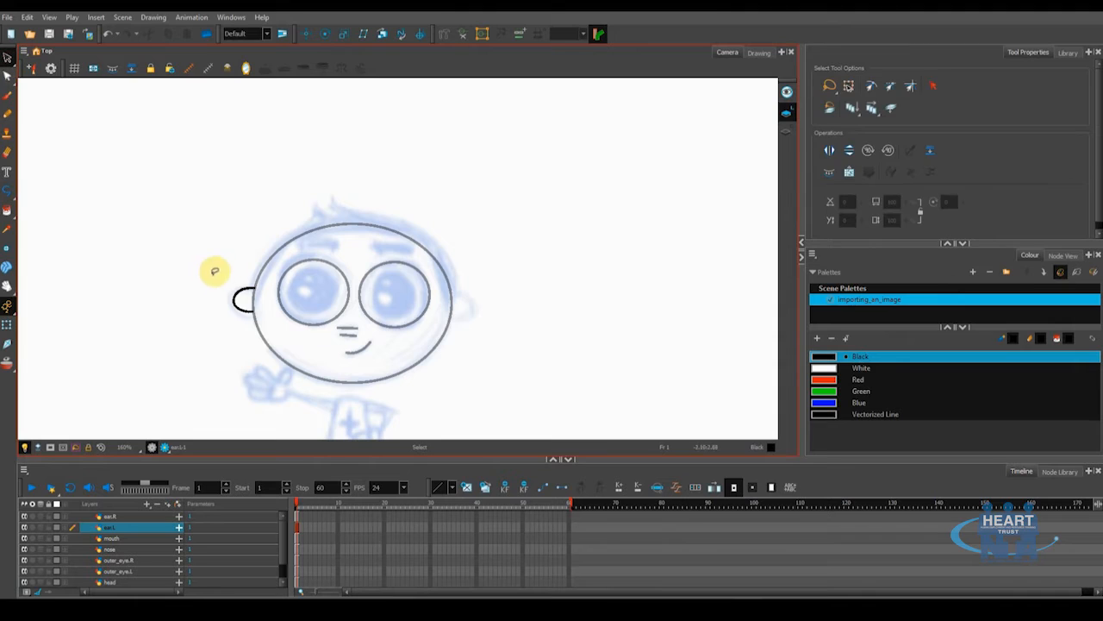
left_click(237, 297)
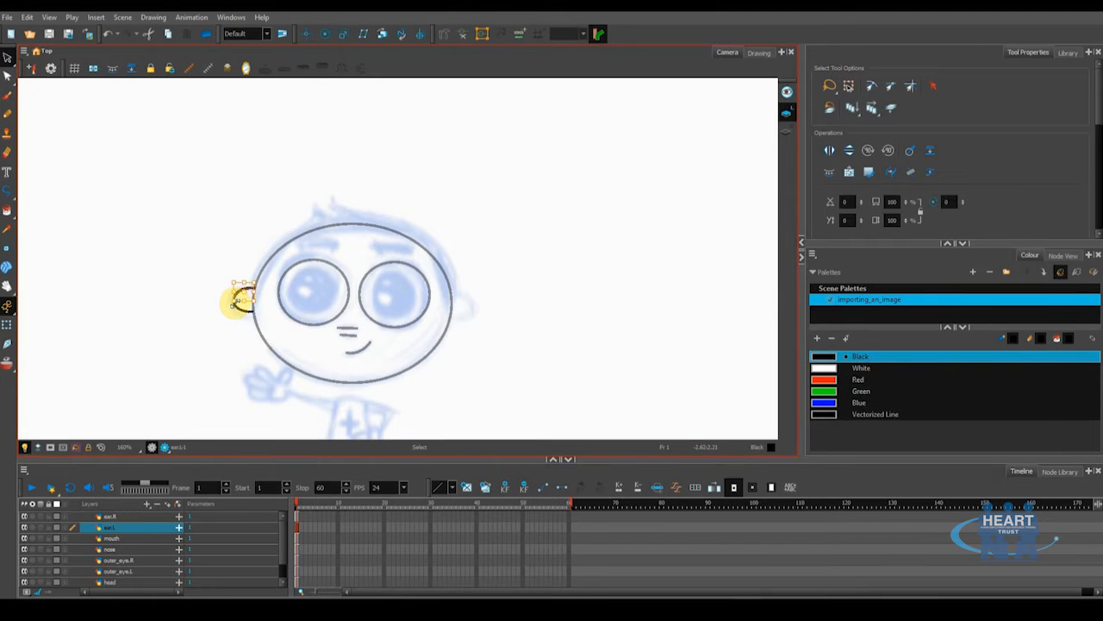
left_click(233, 328)
left_click_drag(224, 327, 256, 256)
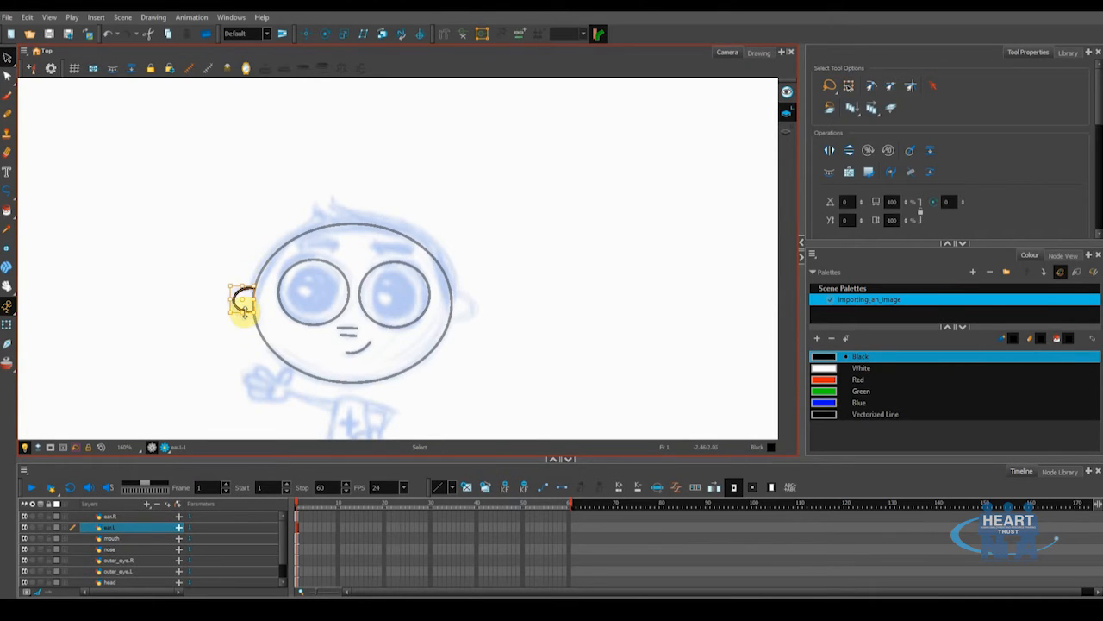
left_click_drag(239, 307, 460, 310)
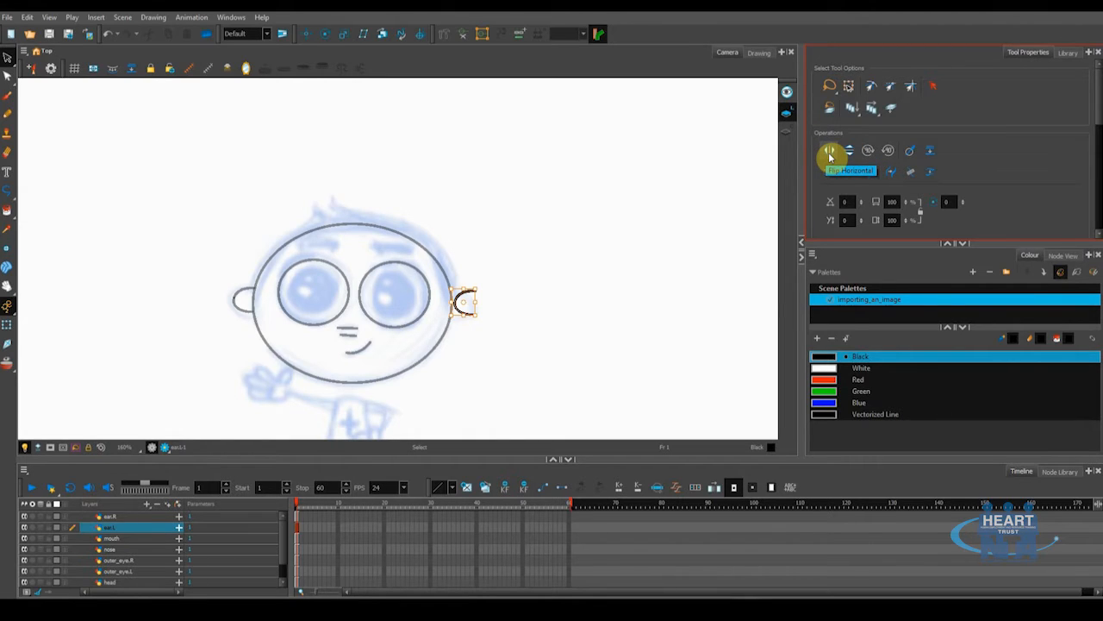
left_click(829, 153)
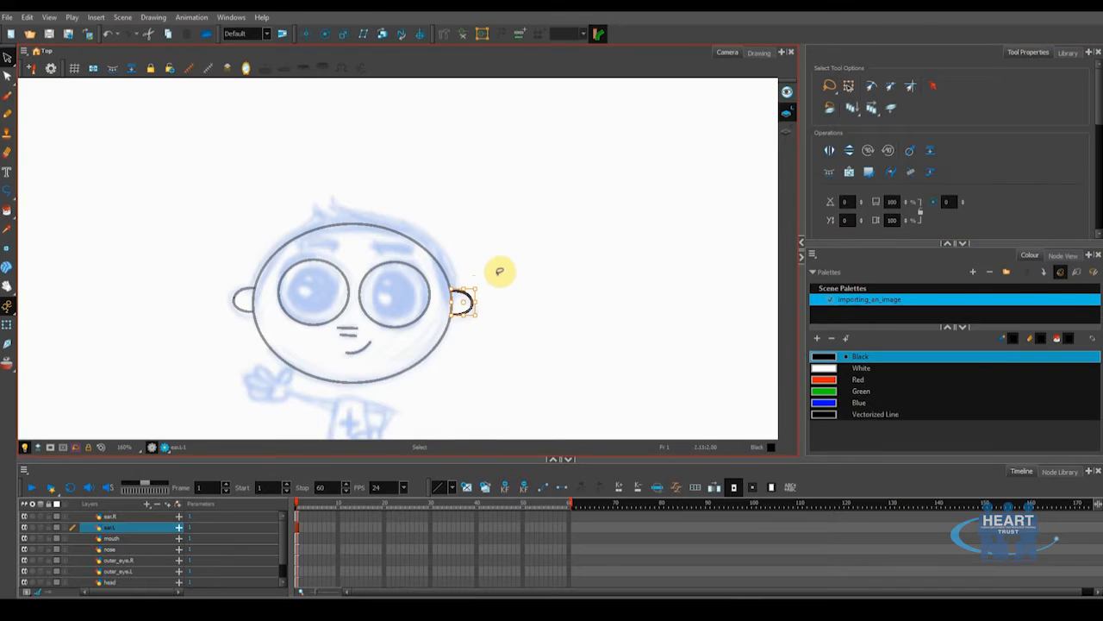
left_click(505, 305)
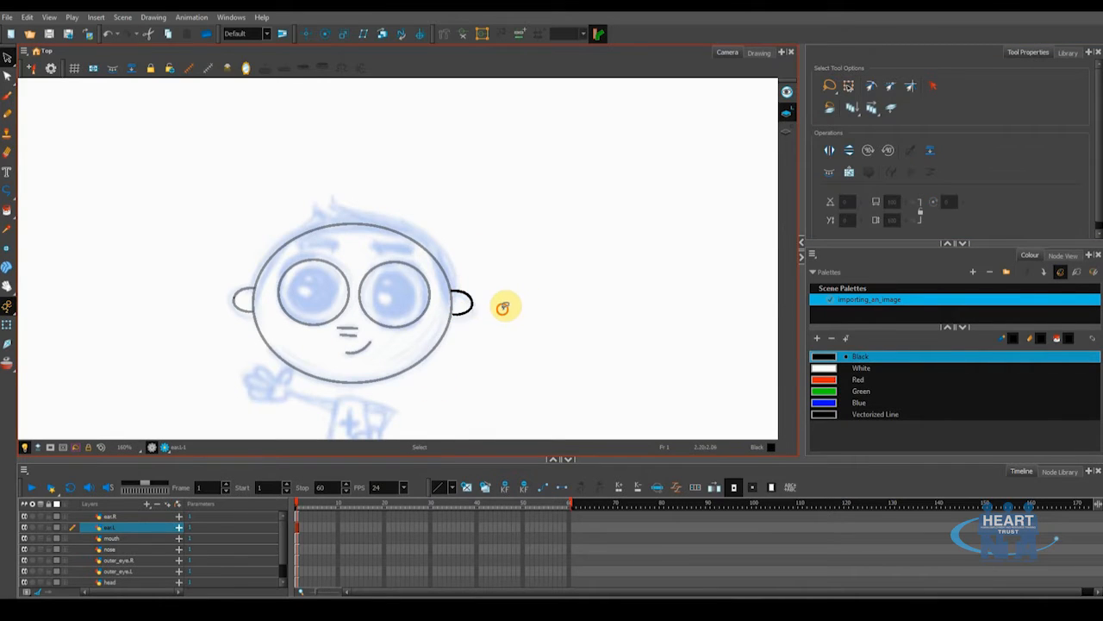
- Add a vector drawing layer named pupil.L and trace the character's left pupil on it with the Ellipse tool
scroll(416, 297, "down", 2)
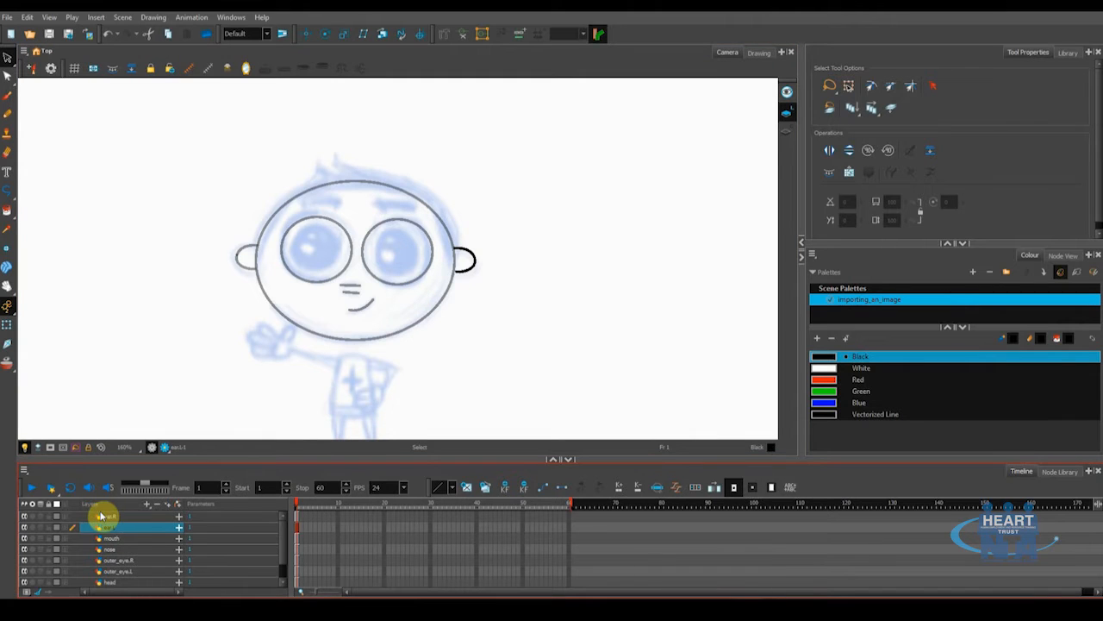
left_click(147, 504)
left_click(165, 525)
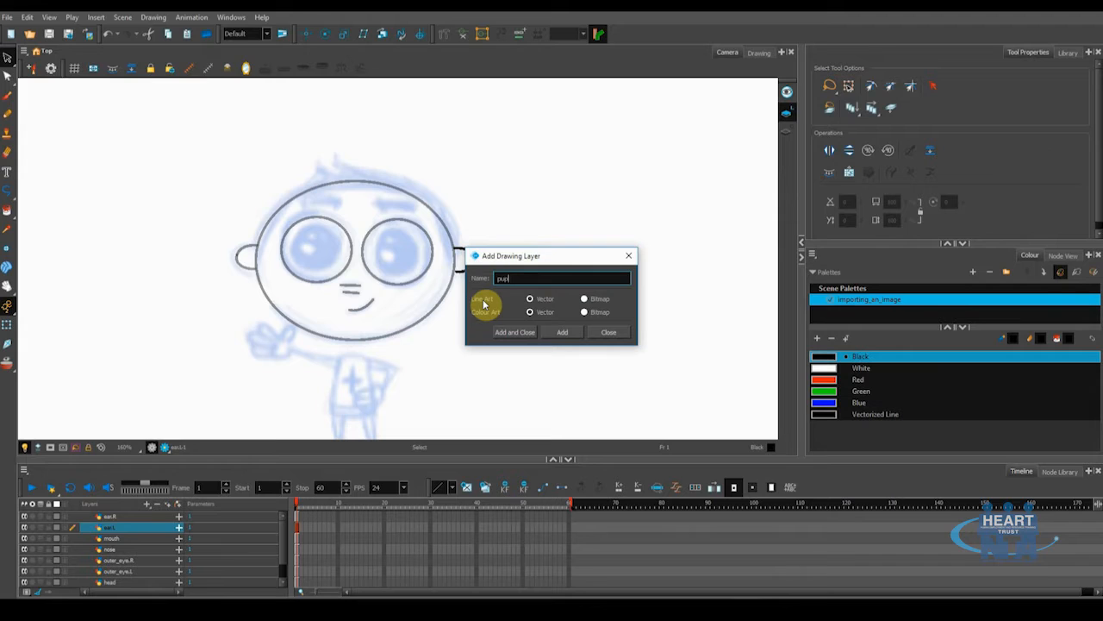
type("pupil.L")
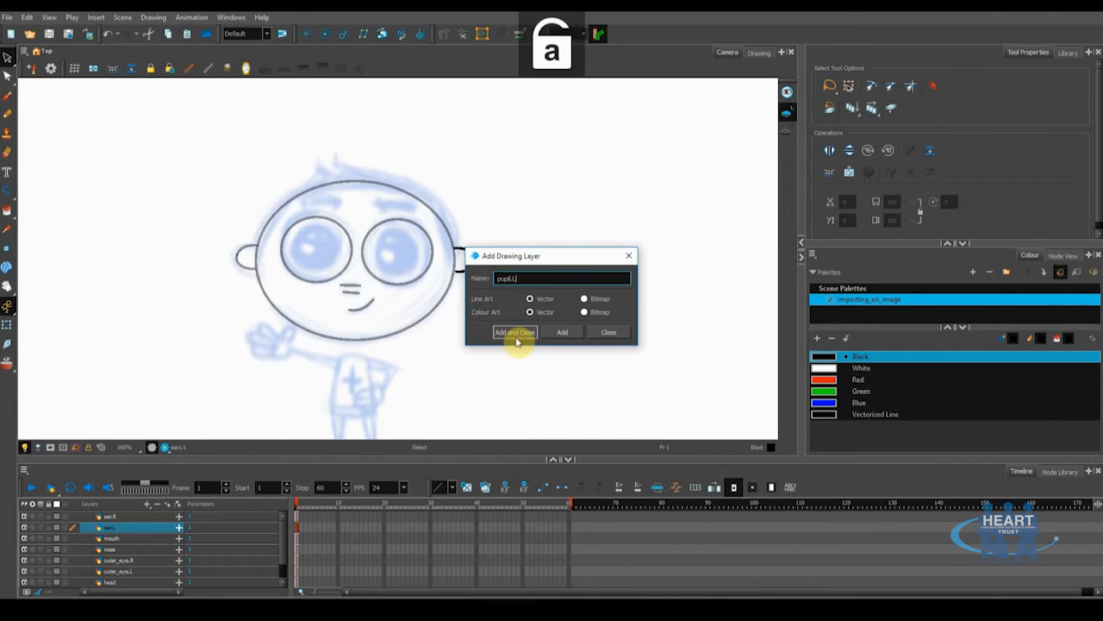
left_click(517, 333)
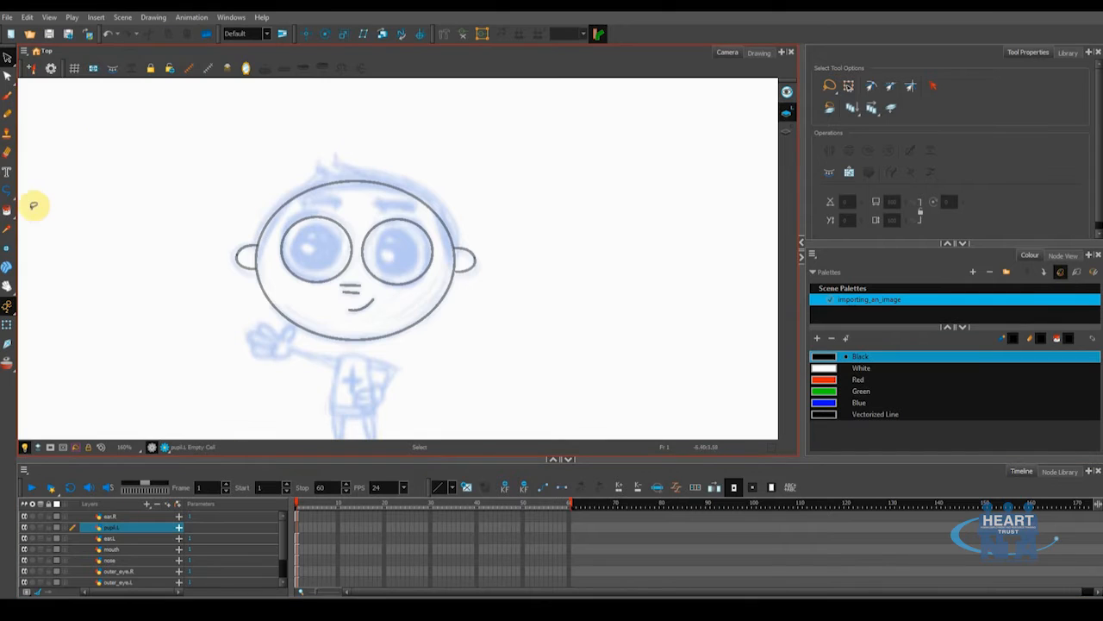
left_click_drag(7, 198, 35, 204)
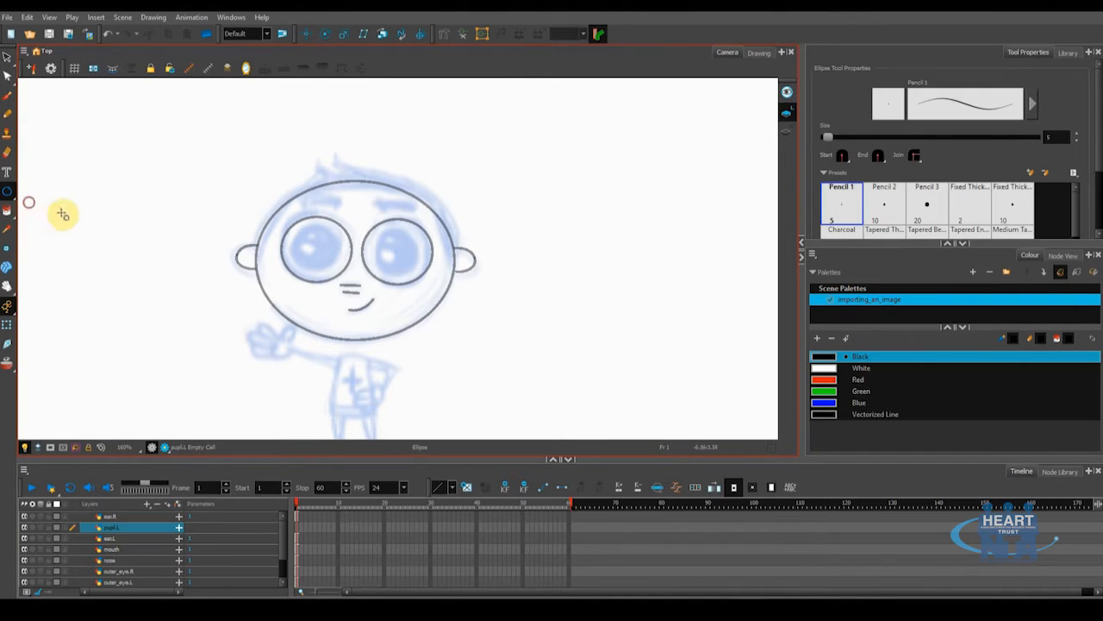
left_click_drag(377, 233, 420, 274)
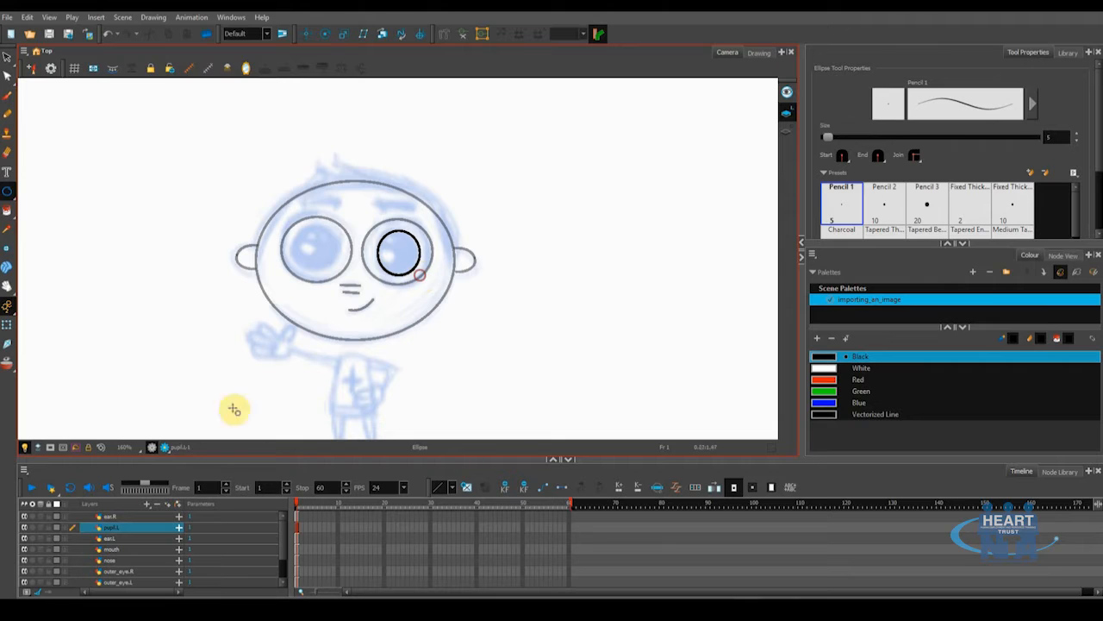
- Duplicate the pupil.L layer and rename the copy pupil.R
right_click(113, 531)
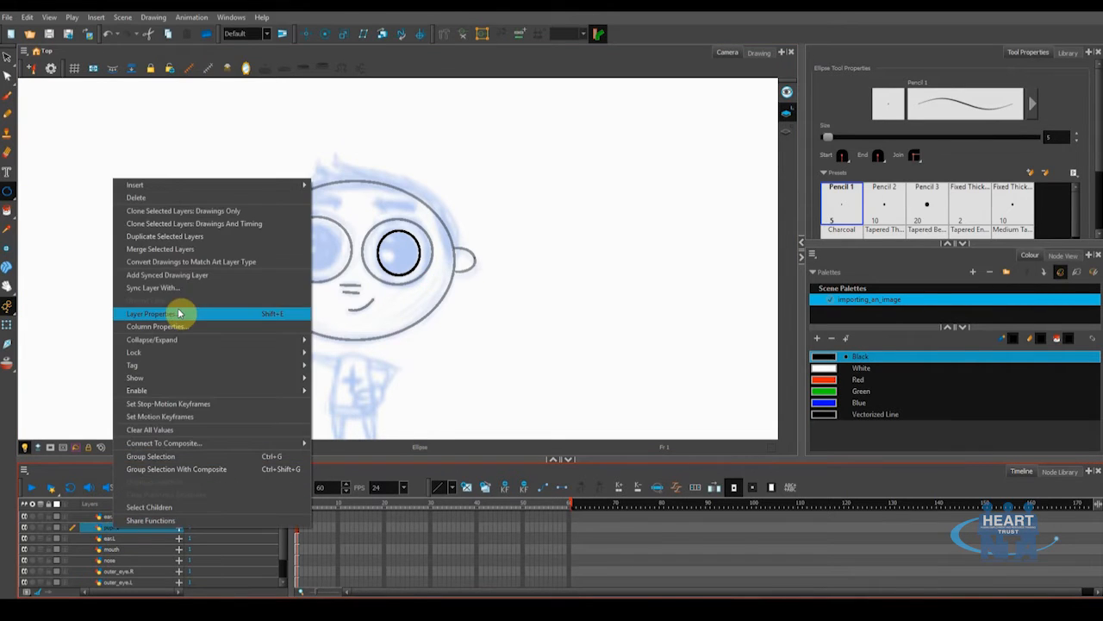
left_click(169, 236)
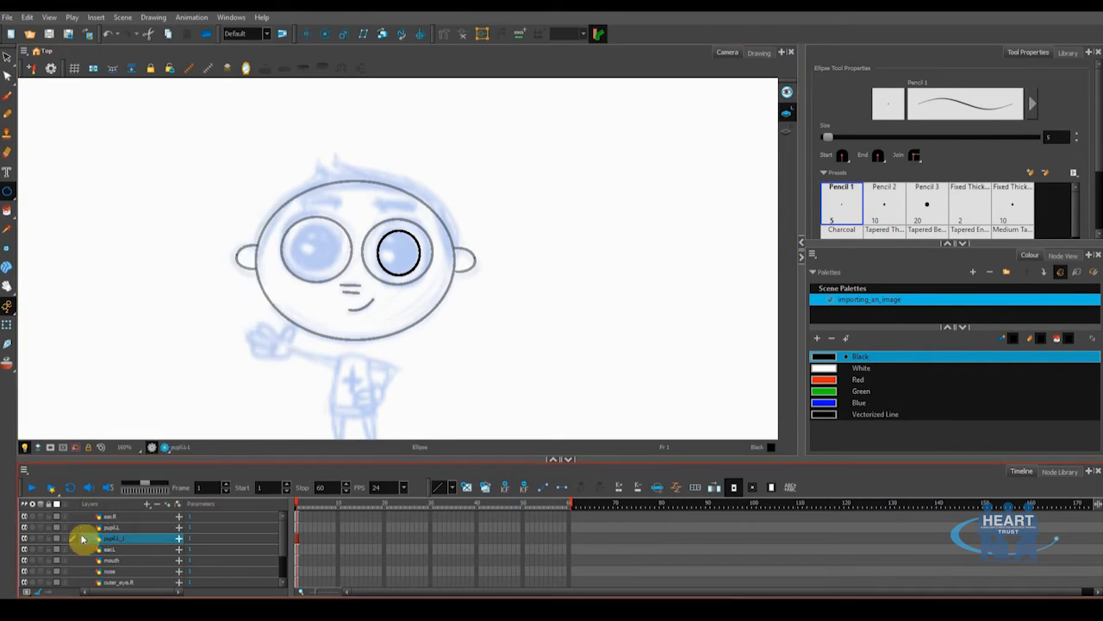
double_click(129, 538)
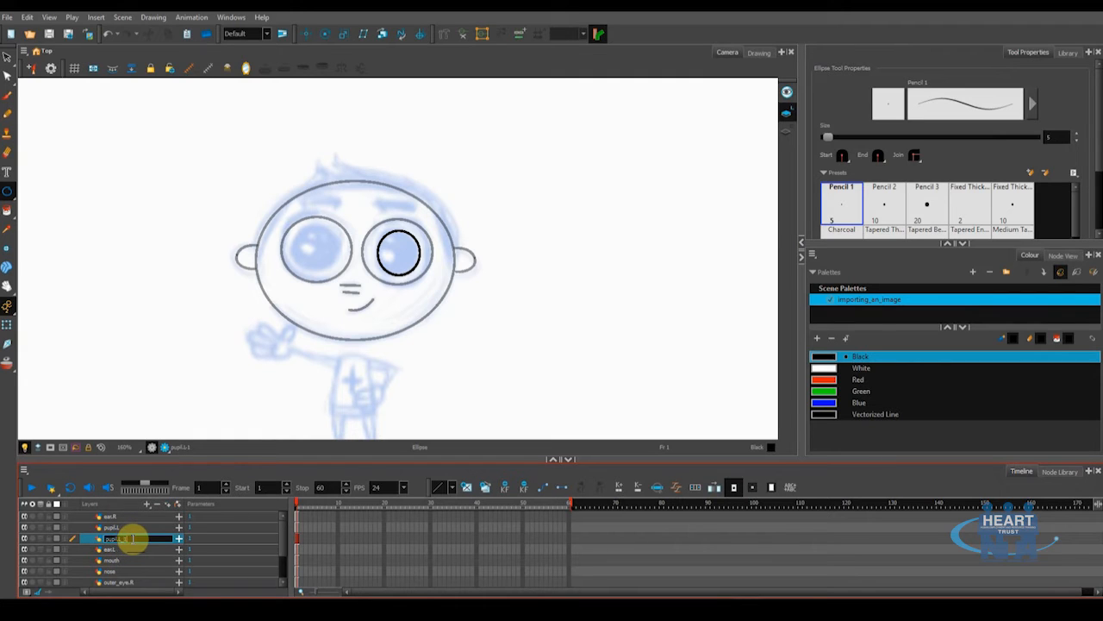
key("Caps_Lock")
key("Caps_Lock")
key("Return")
- Move the duplicated pupil on the pupil.R layer onto the character's right eye
left_click(7, 58)
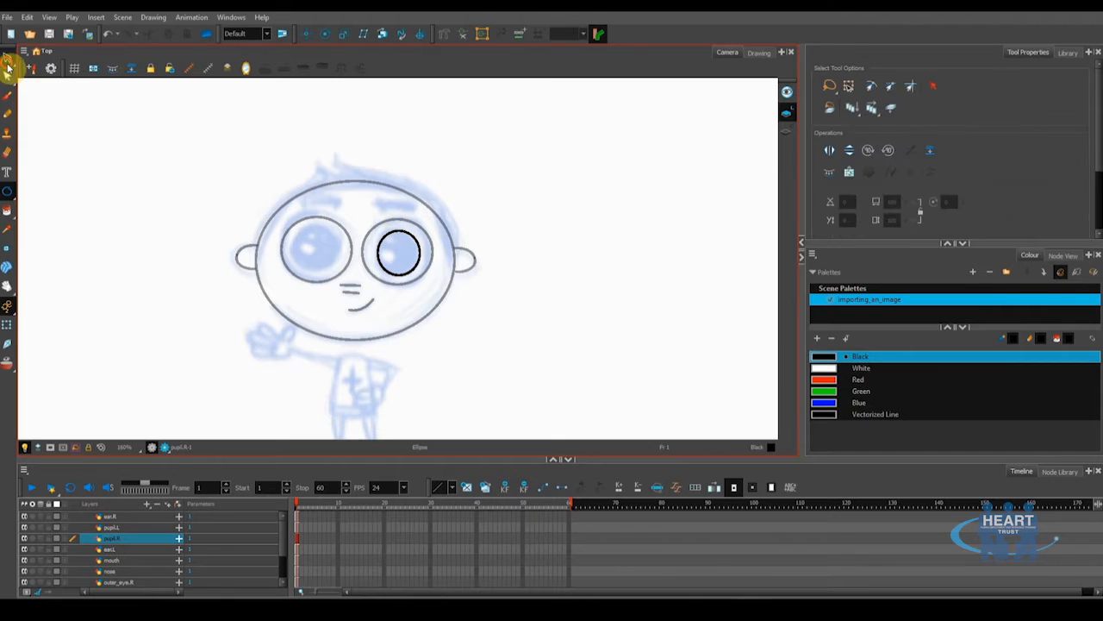
left_click(386, 242)
left_click_drag(389, 248, 308, 243)
left_click(247, 371)
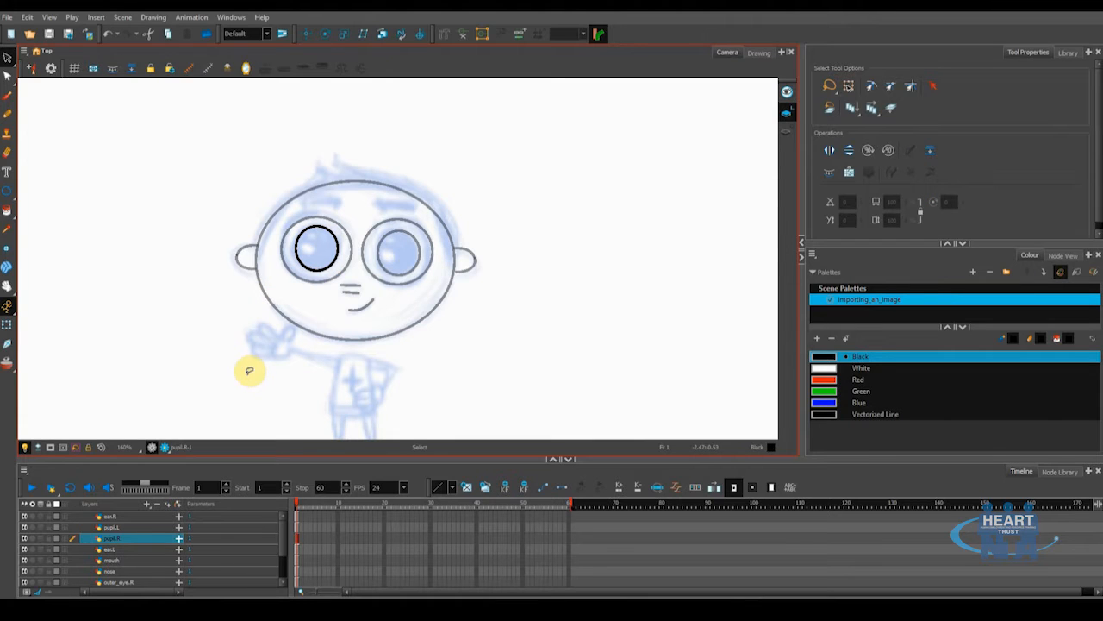
- Add a vector drawing layer named eyeBrow.L
left_click(147, 506)
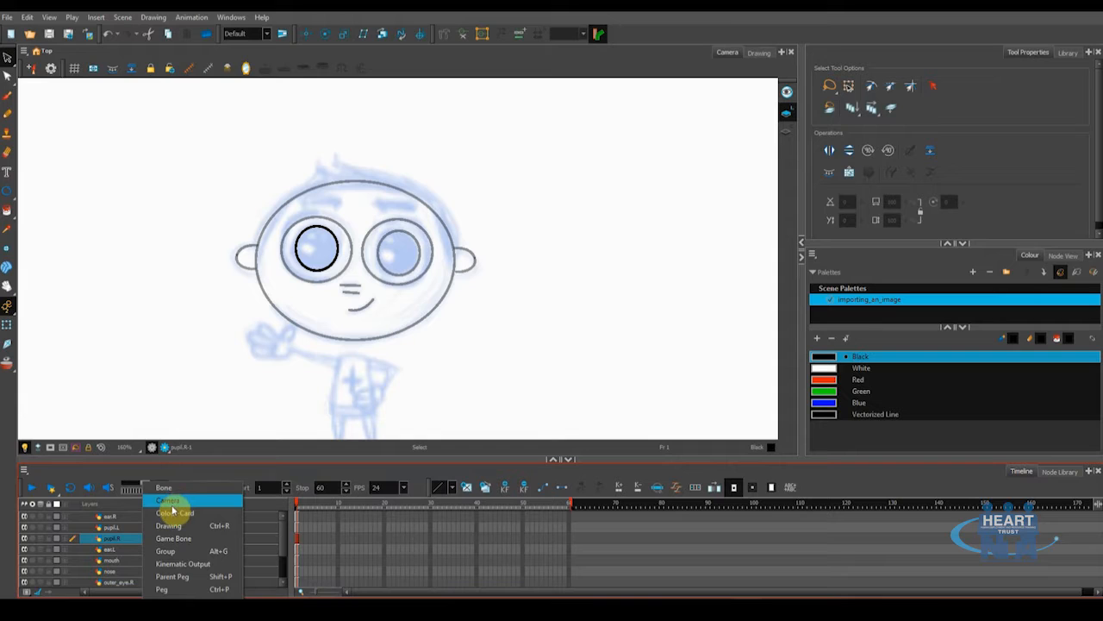
left_click(179, 525)
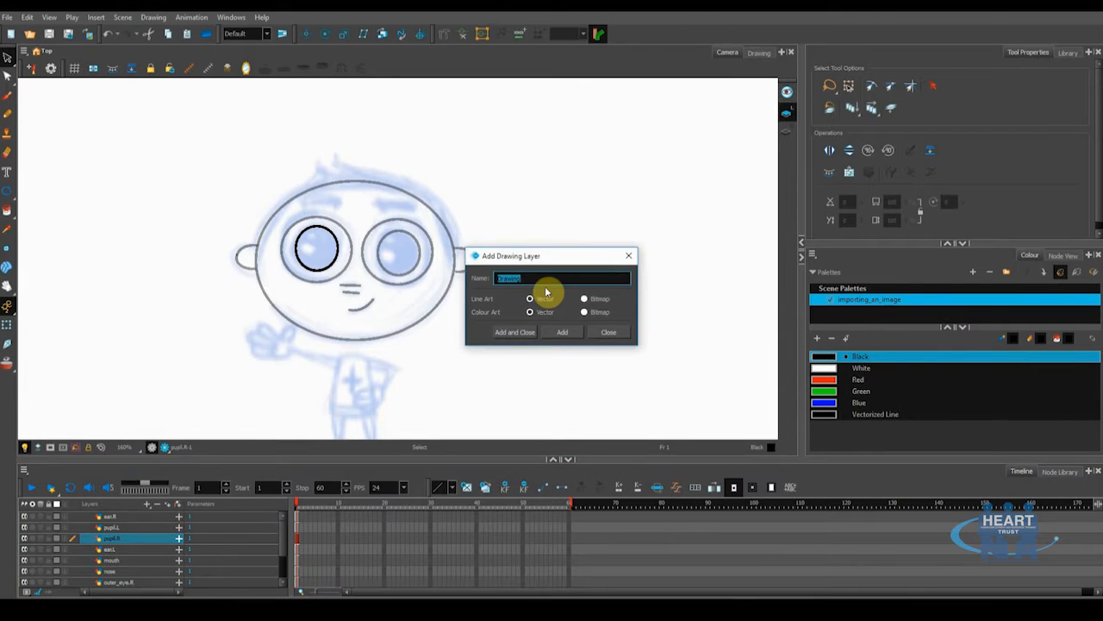
type("eye")
key("Caps_Lock")
type("R")
key("Caps_Lock")
type("row.")
key("Caps_Lock")
type("L")
key("Caps_Lock")
left_click(514, 331)
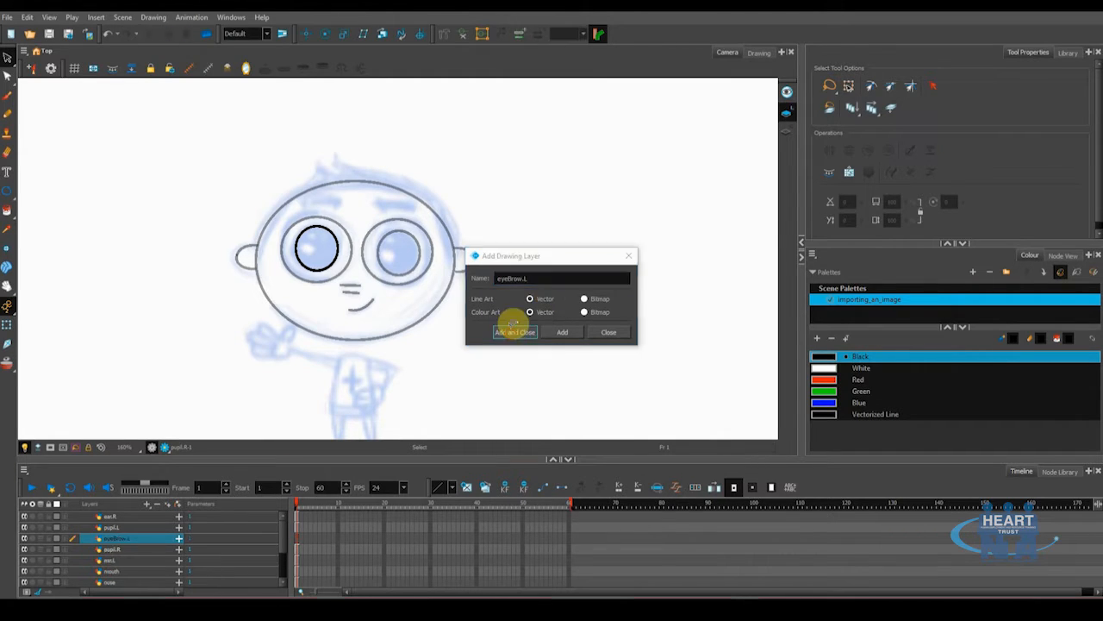
- Trace the character's left eyebrow on the eyeBrow.L layer with the Rectangle tool
left_click(7, 198)
left_click(38, 194)
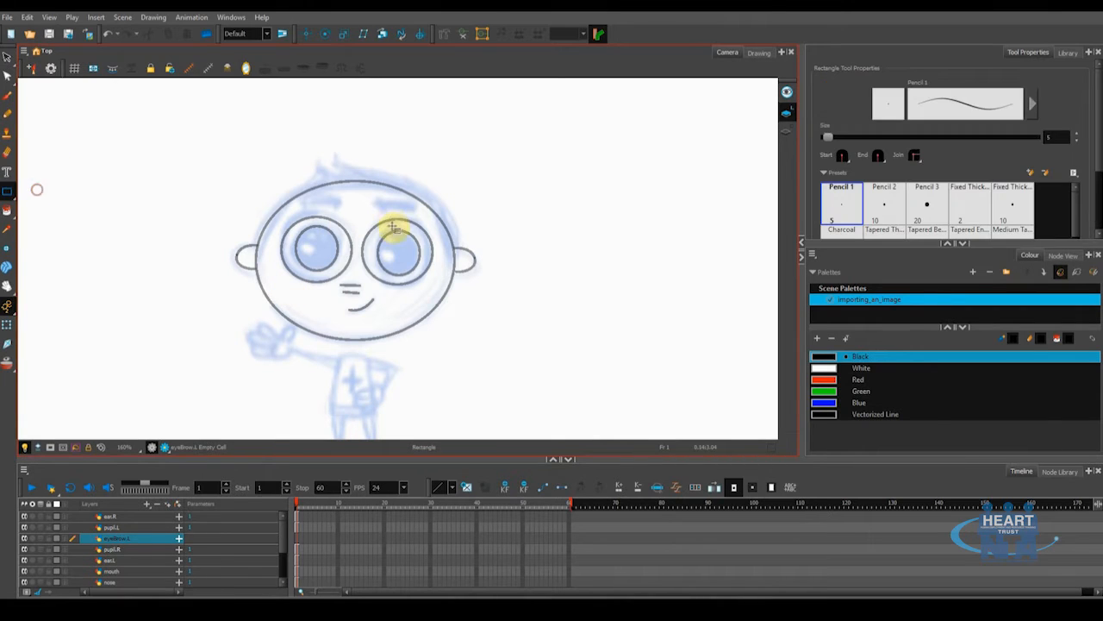
left_click_drag(377, 199, 415, 210)
- Duplicate the eyeBrow.L layer and rename the copy eyeBrow.R
right_click(108, 538)
left_click(167, 251)
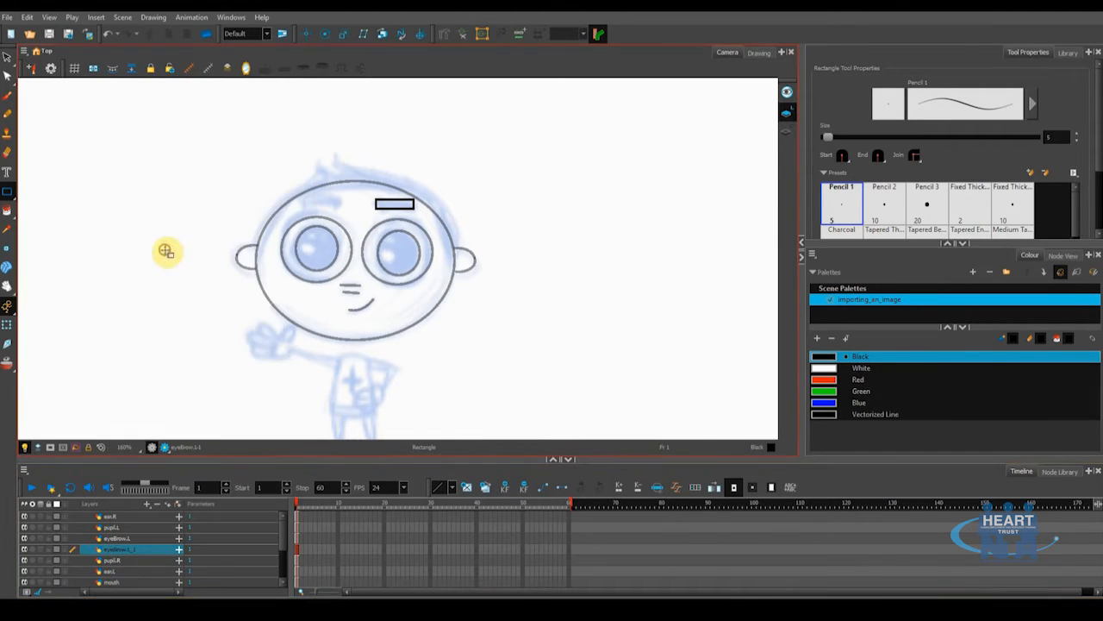
double_click(136, 552)
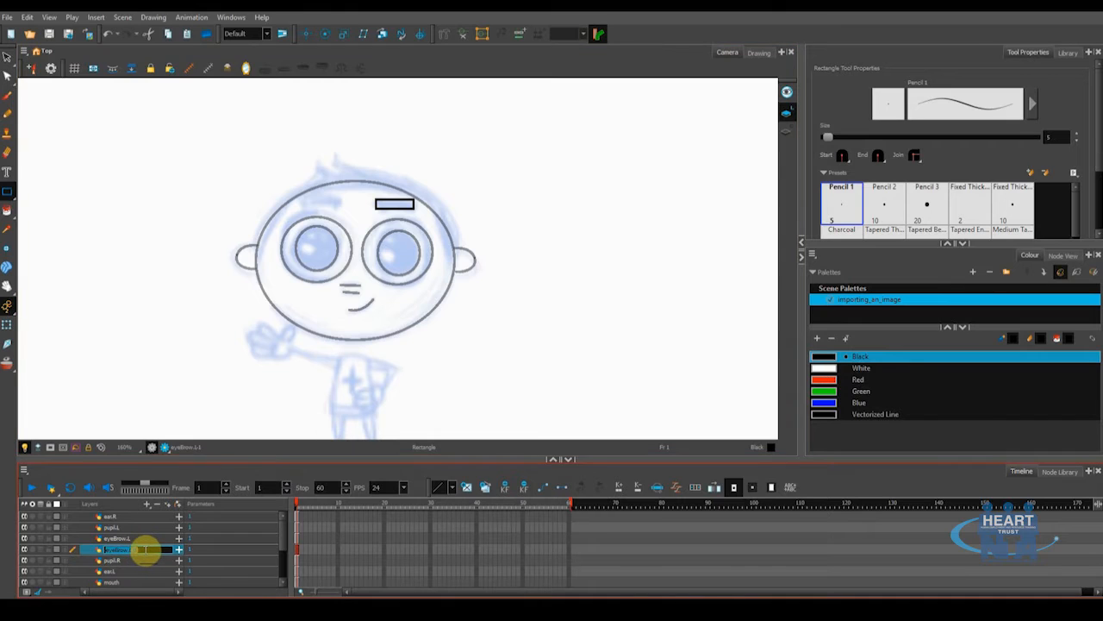
key("Caps_Lock")
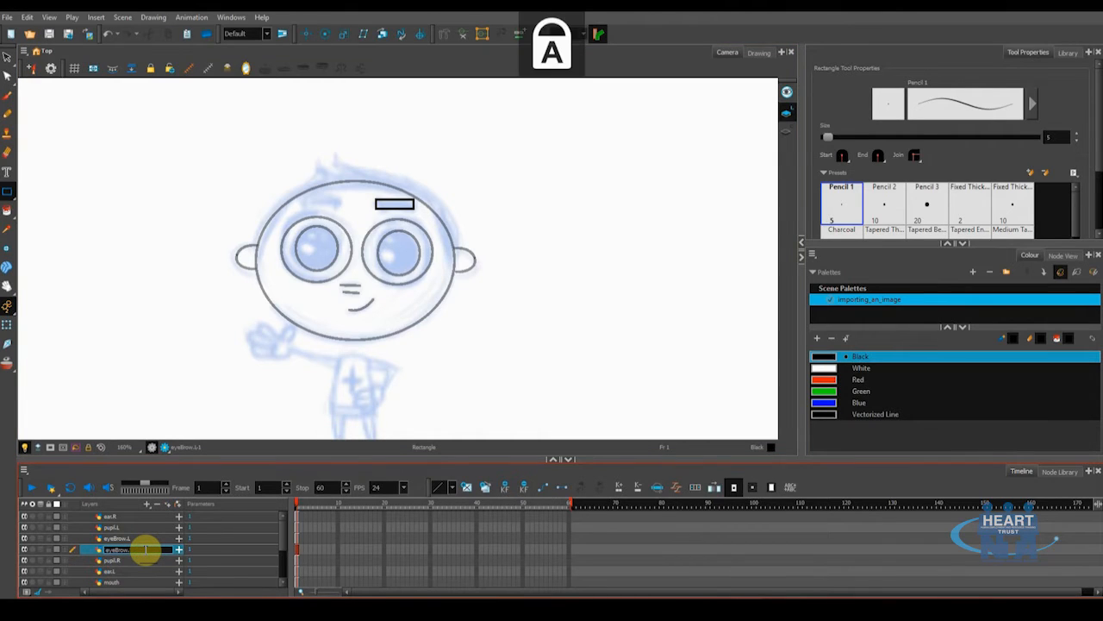
key("Caps_Lock")
key("Return")
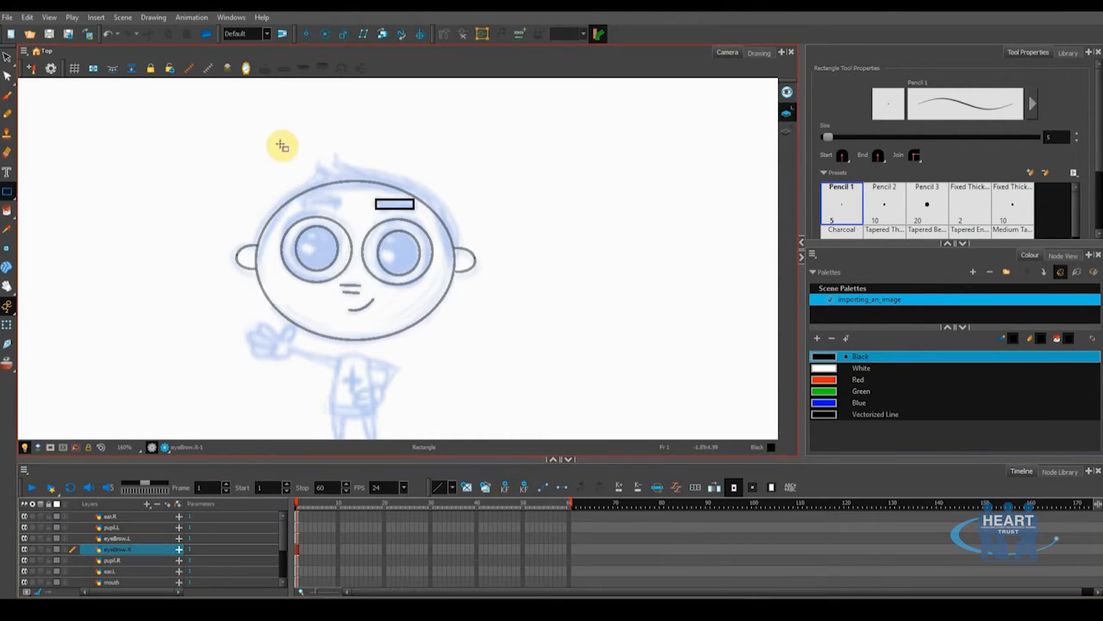
- Move the duplicated eyebrow on the eyeBrow.R layer above the character's right eye
left_click(7, 56)
left_click(388, 205)
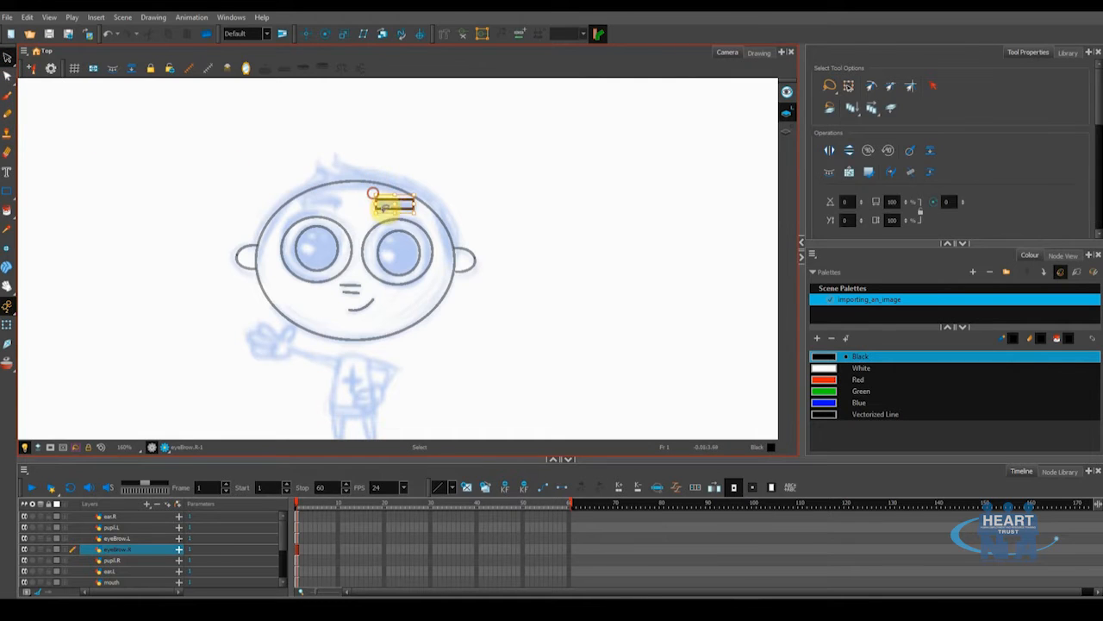
left_click_drag(388, 205, 319, 203)
left_click(246, 382)
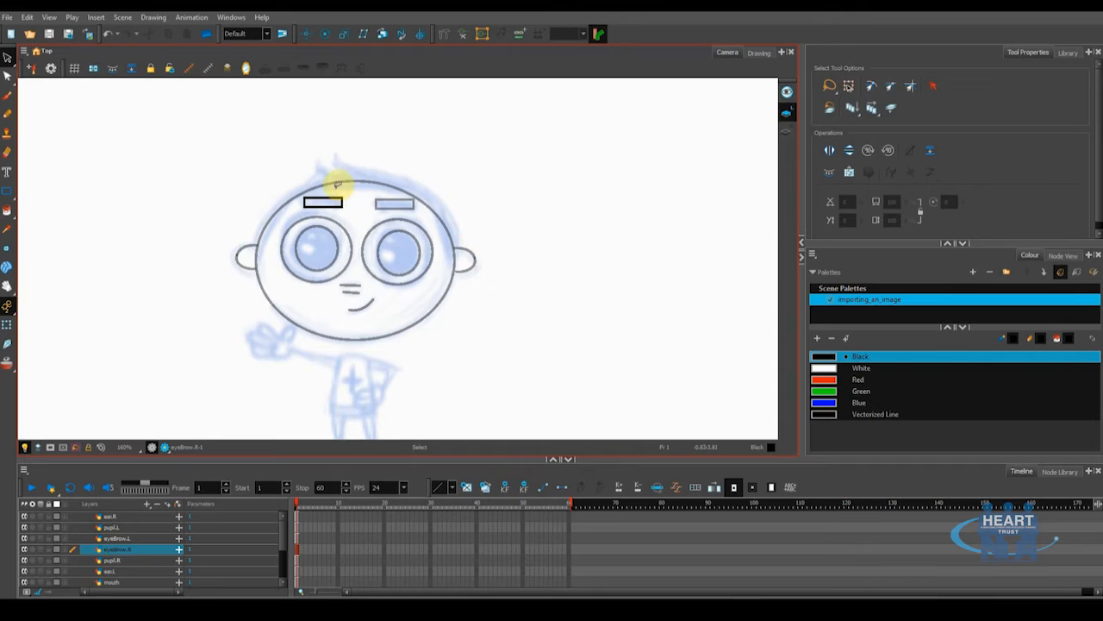
- On the head layer, trace the hair with the Polyline tool from the character's left ear up to both spikes on top
scroll(111, 552, "down", 1)
scroll(112, 552, "down", 1)
left_click(115, 562)
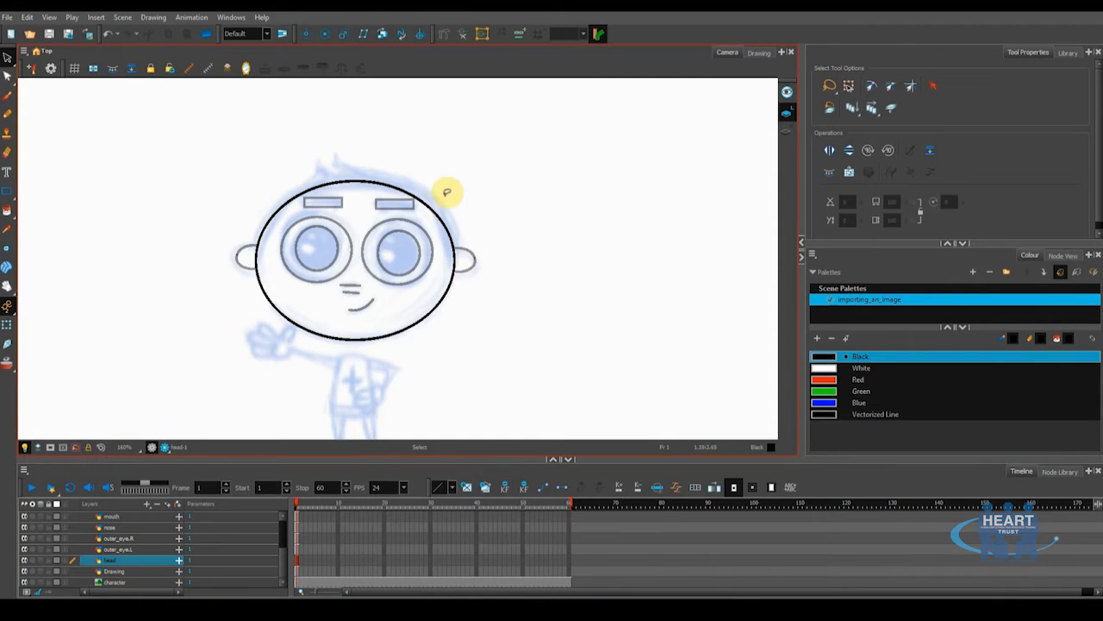
left_click(7, 194)
left_click(39, 229)
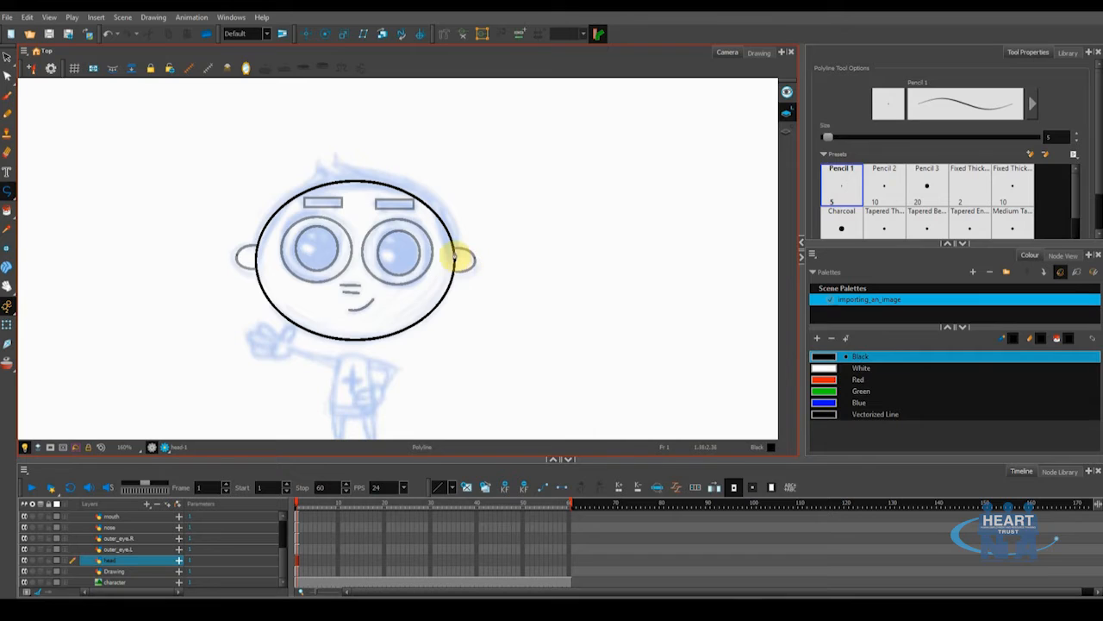
left_click(456, 257)
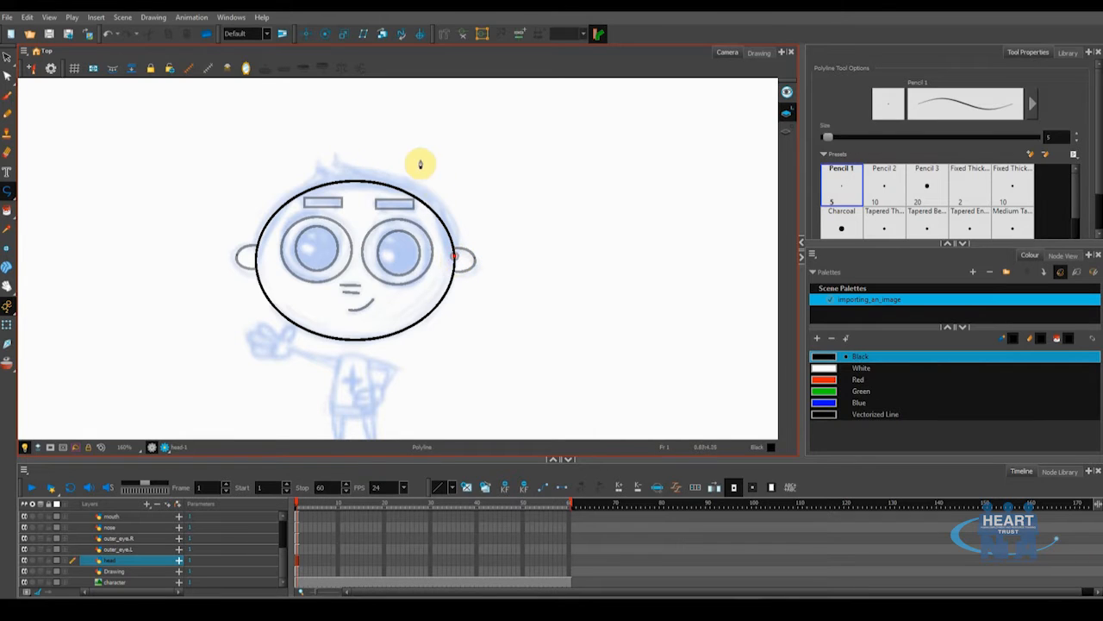
left_click_drag(396, 177, 336, 163)
left_click(335, 155)
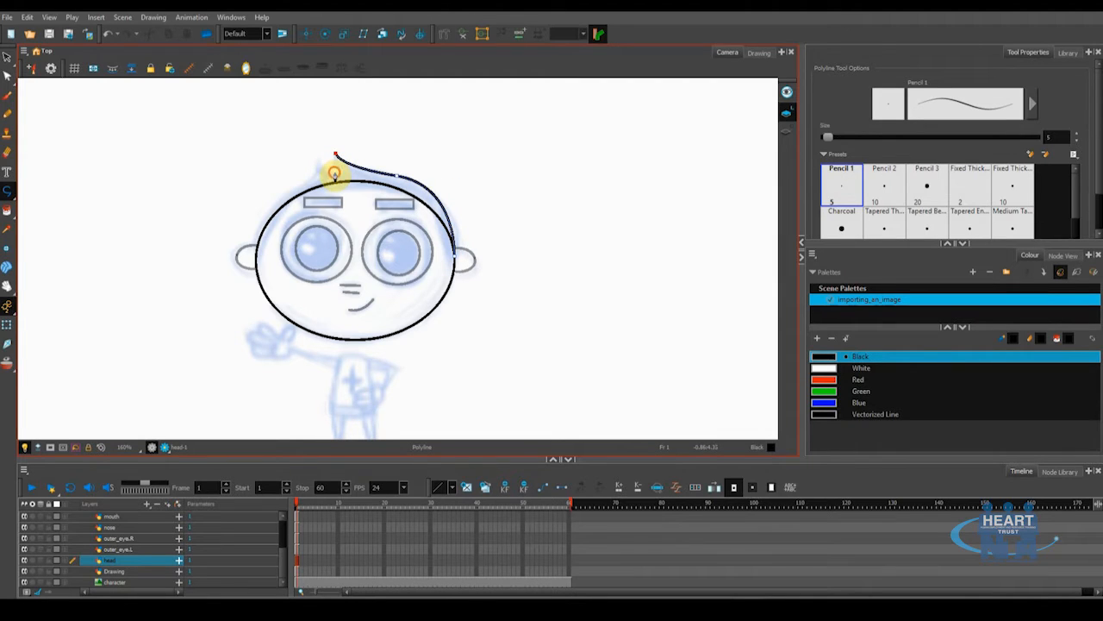
left_click_drag(335, 175, 319, 166)
left_click_drag(319, 169, 319, 171)
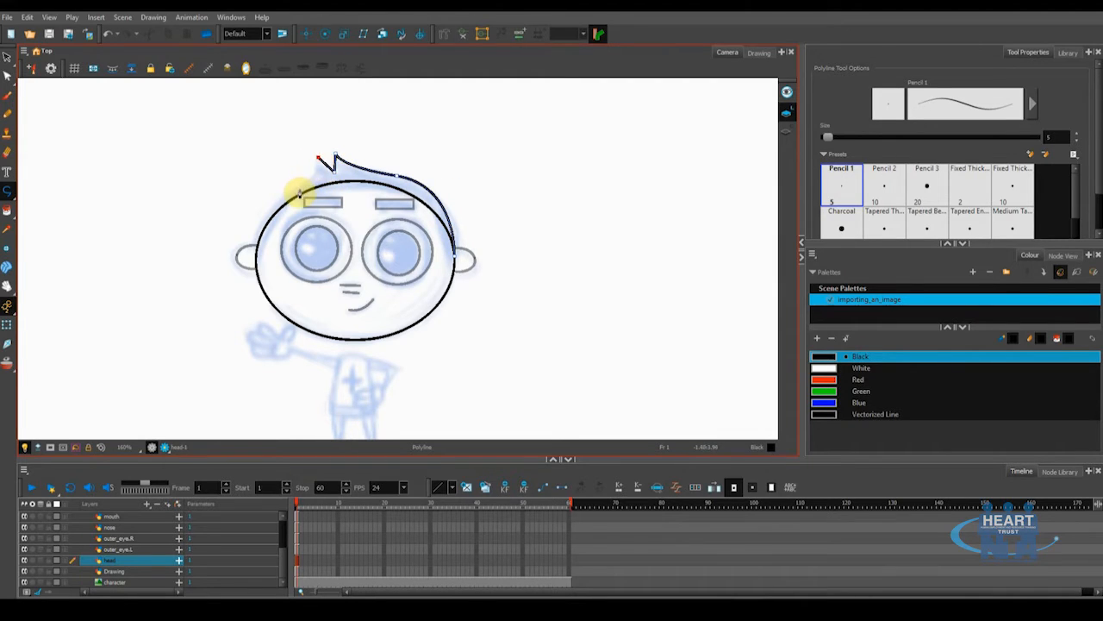
- Continue the hair outline from the spikes down to the head edge at the character's right ear and end the line
left_click(294, 188)
left_click(270, 201)
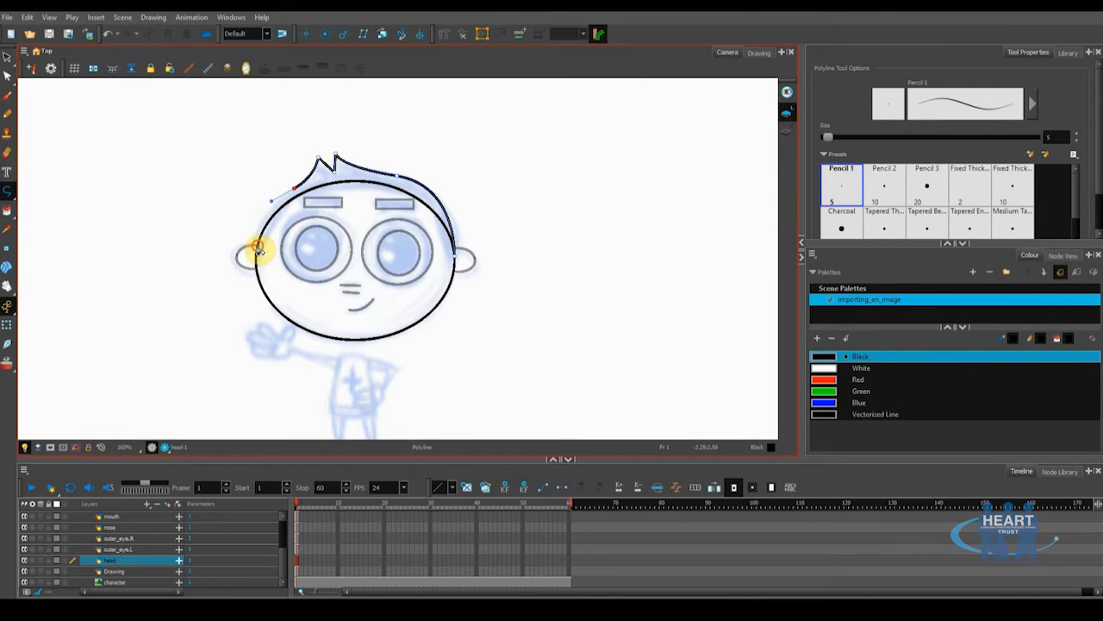
left_click(259, 251)
key("ctrl")
key("ctrl+z")
mouse_move(258, 250)
left_mouse_down()
mouse_move(258, 271)
mouse_move(254, 247)
mouse_move(259, 253)
left_mouse_up()
double_click(257, 250)
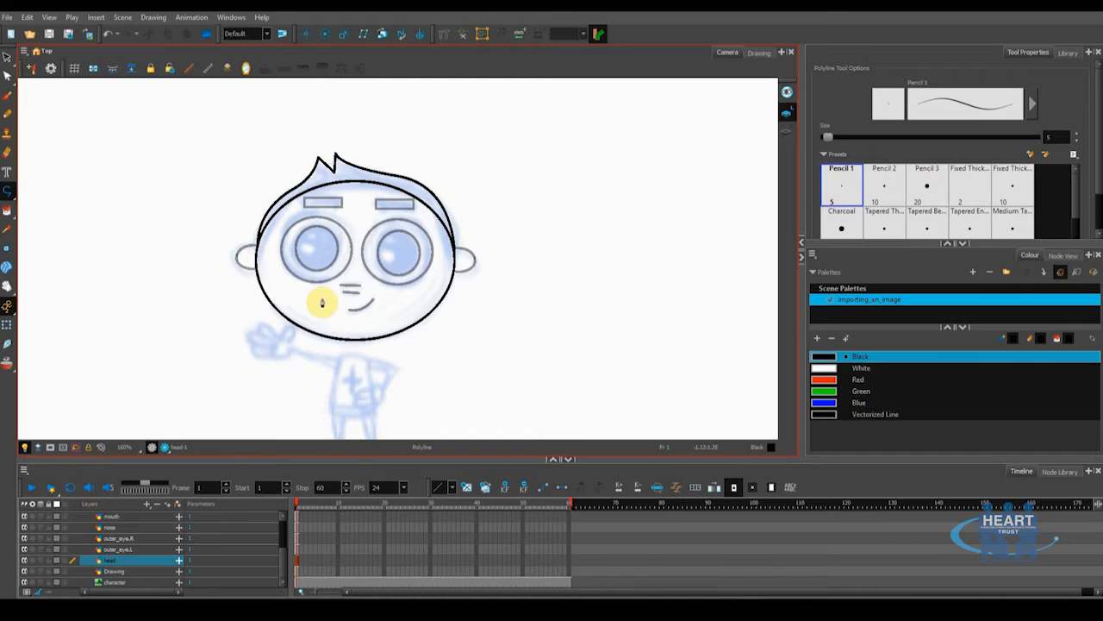
- Go through the eyebrow, pupil and ear layers one by one to check which body part each contains
left_click(7, 57)
scroll(121, 551, "up", 1)
scroll(121, 552, "up", 2)
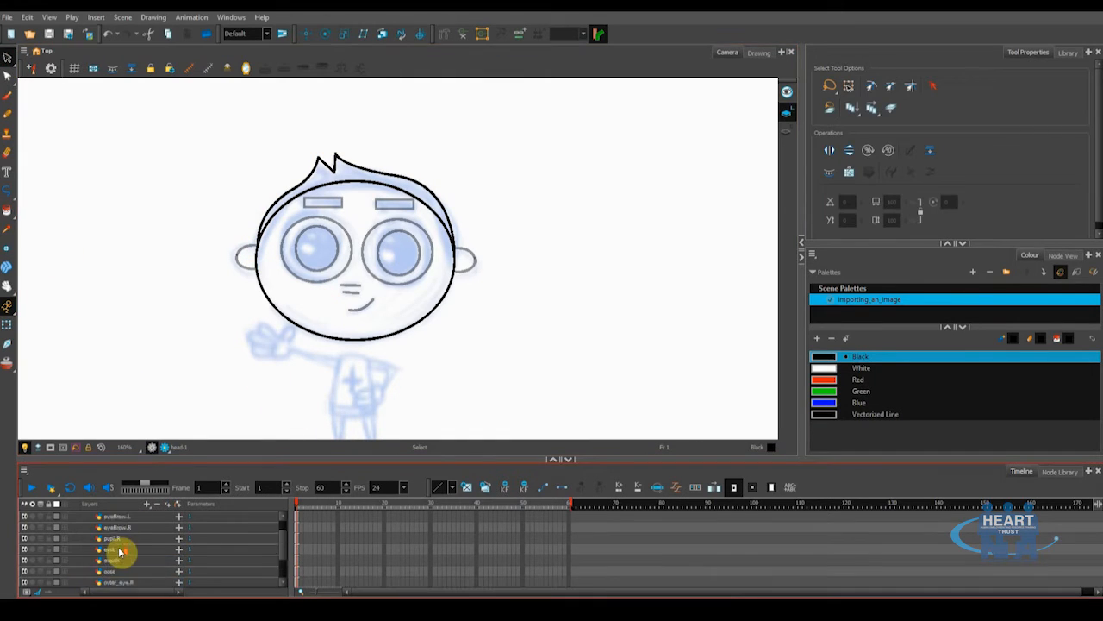
left_click(117, 516)
left_click(116, 527)
left_click(118, 537)
left_click(121, 549)
left_click(122, 560)
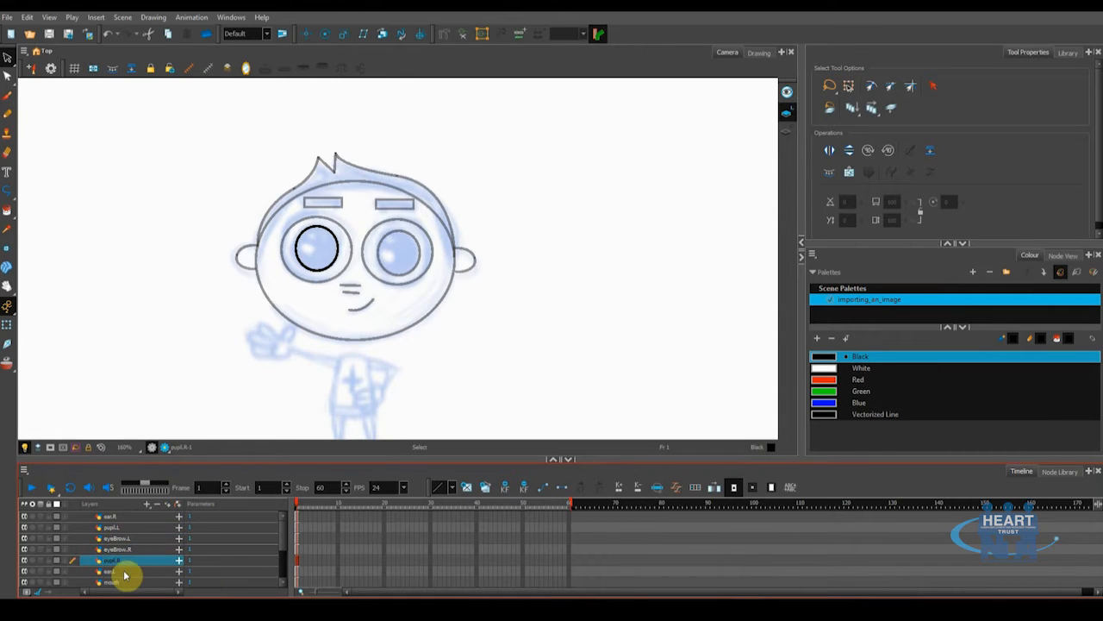
left_click(124, 573)
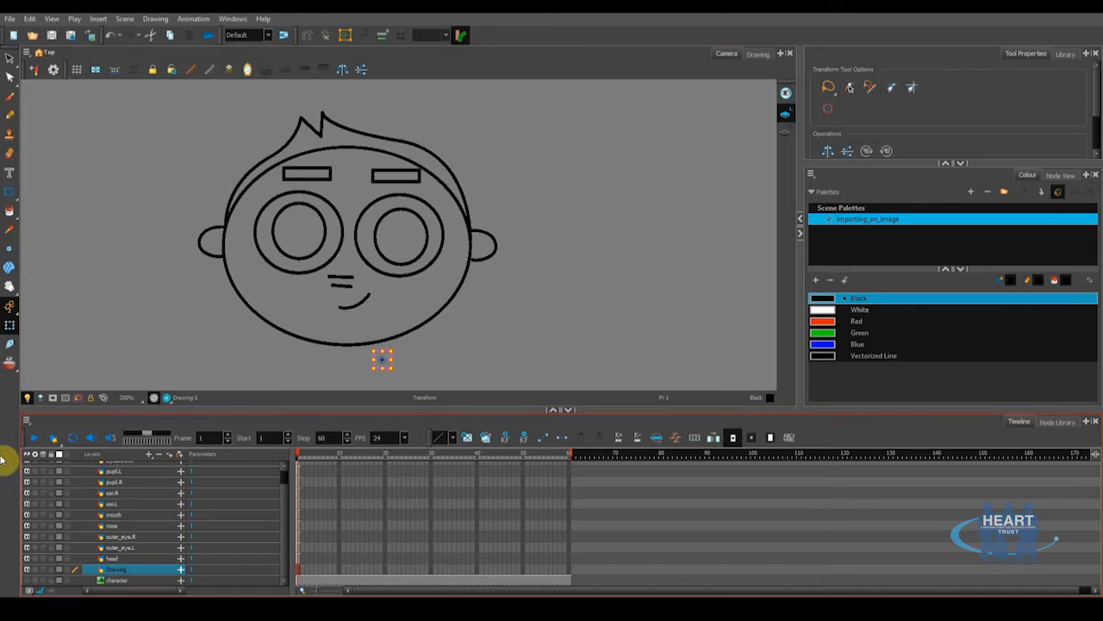
- Display the Node View in place of the colour palettes
scroll(112, 552, "up", 2)
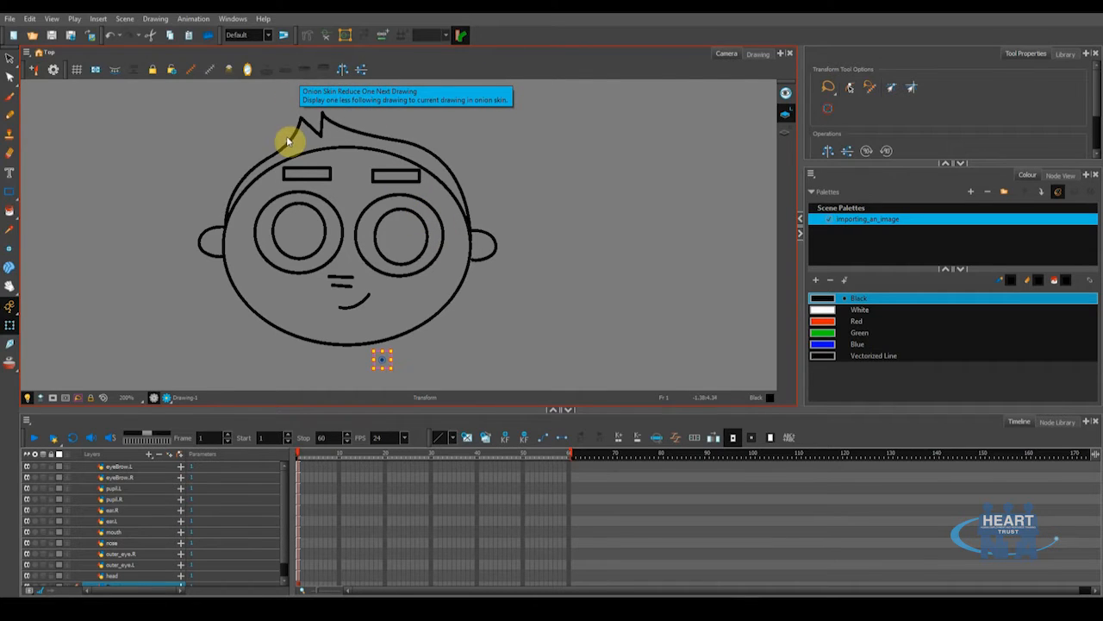
left_click(234, 18)
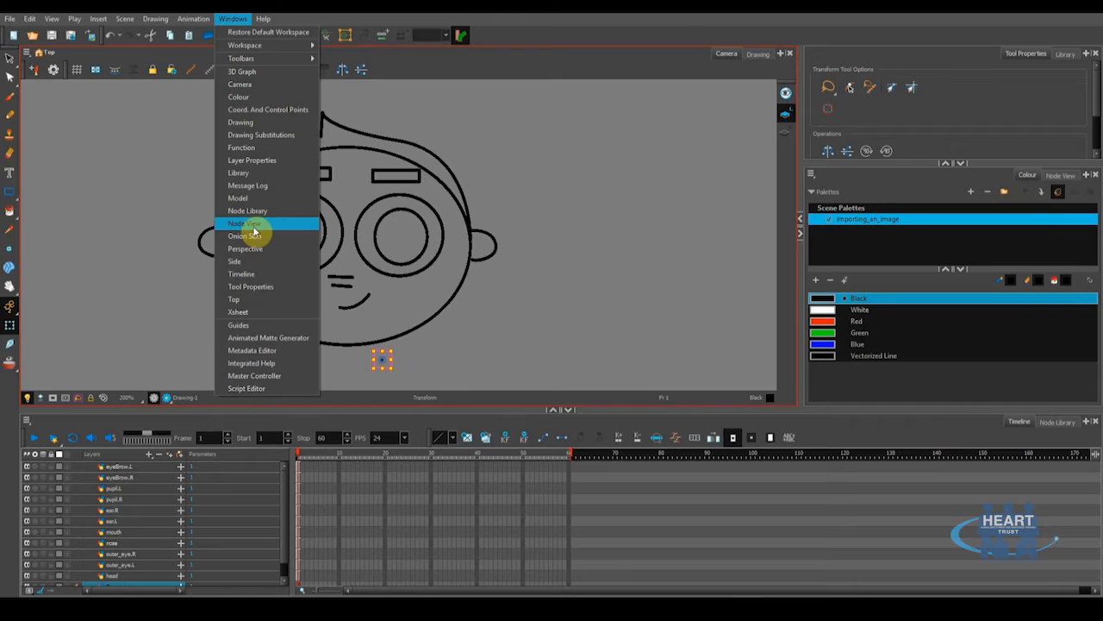
left_click(597, 35)
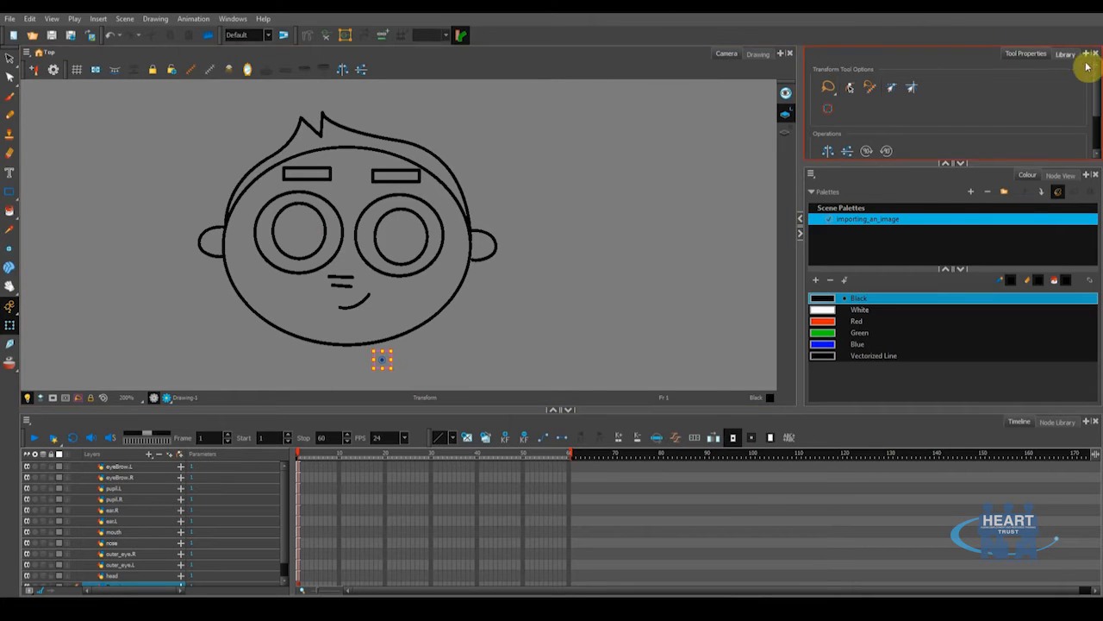
left_click(1059, 179)
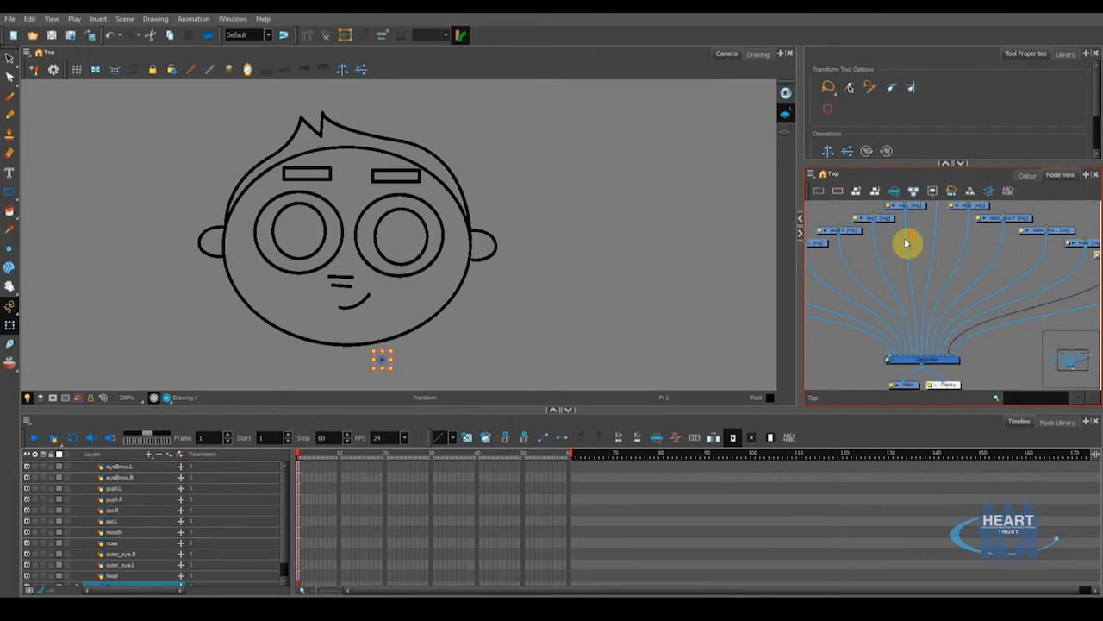
- Select the eyeBrow.R, pupil.L and ear.R nodes in the node network to match them with their timeline layers and drawings
scroll(905, 274, "up", 4)
mouse_move(827, 250)
left_mouse_down()
mouse_move(876, 301)
mouse_move(934, 305)
mouse_move(917, 307)
left_mouse_up()
scroll(945, 299, "down", 1)
left_click(870, 305)
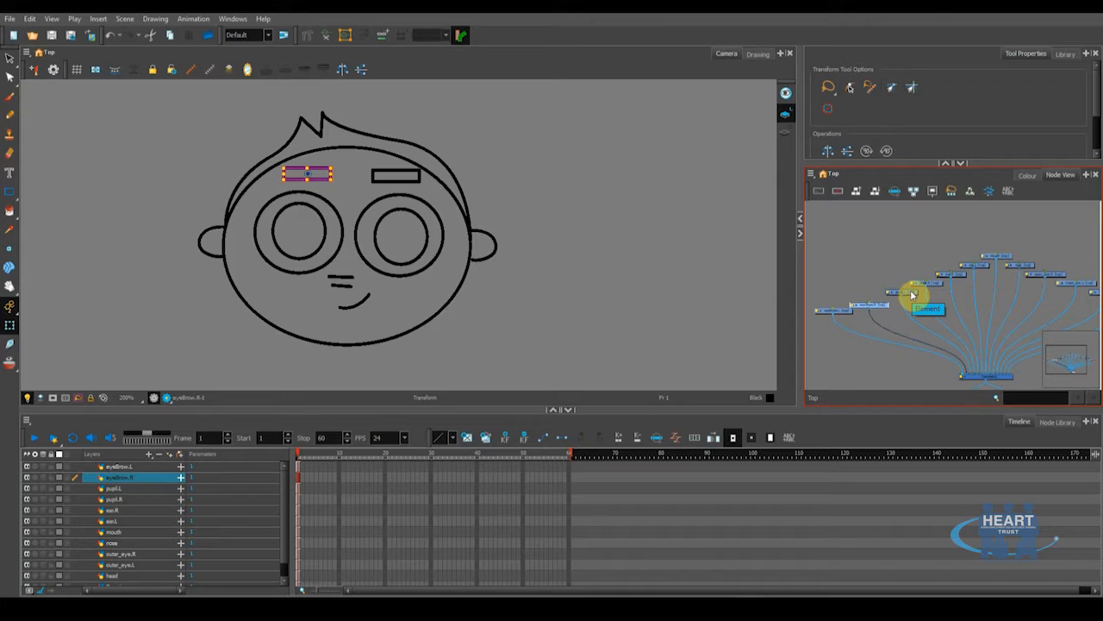
left_click(913, 296)
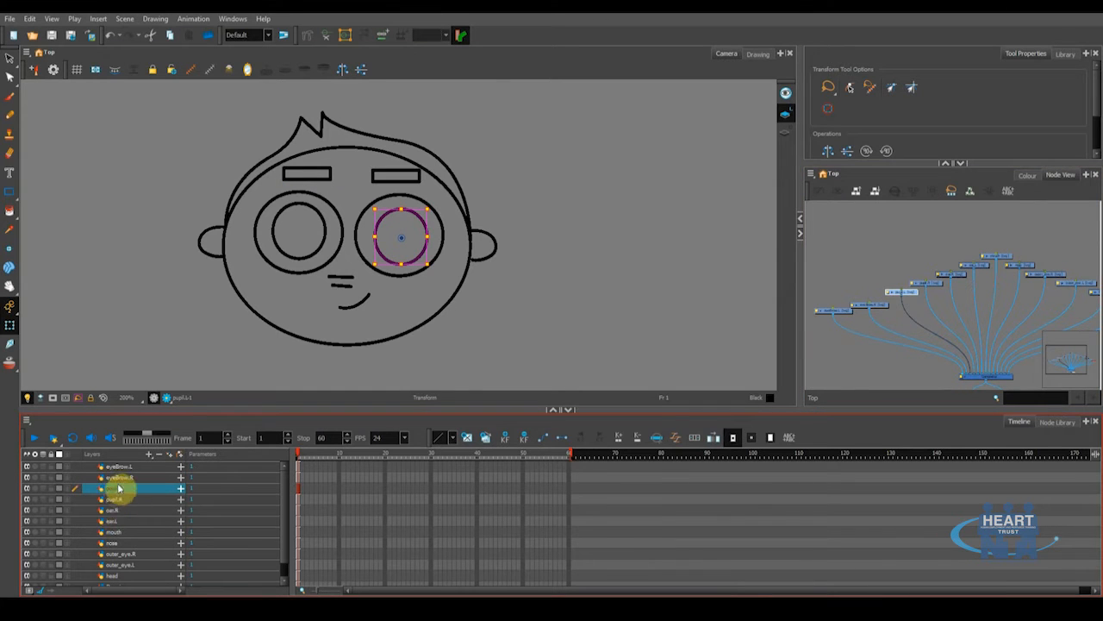
left_click(941, 286)
left_click(957, 277)
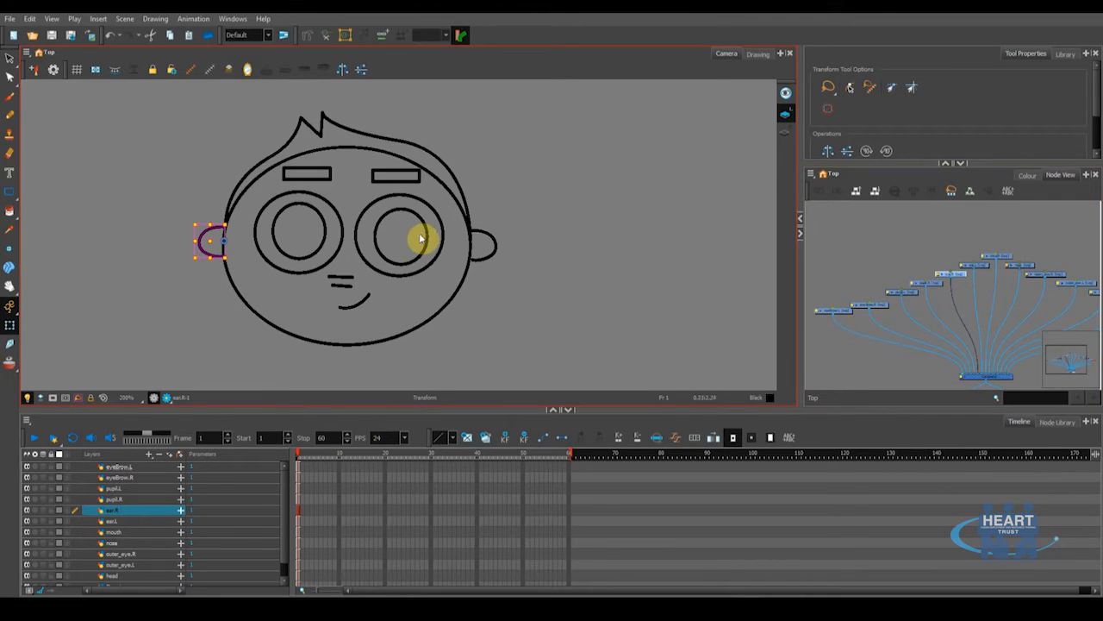
- Examine how the drawing nodes connect to the Composite node and its Write and Display outputs
scroll(1011, 283, "down", 1)
left_click_drag(939, 281, 874, 258)
left_click(940, 358)
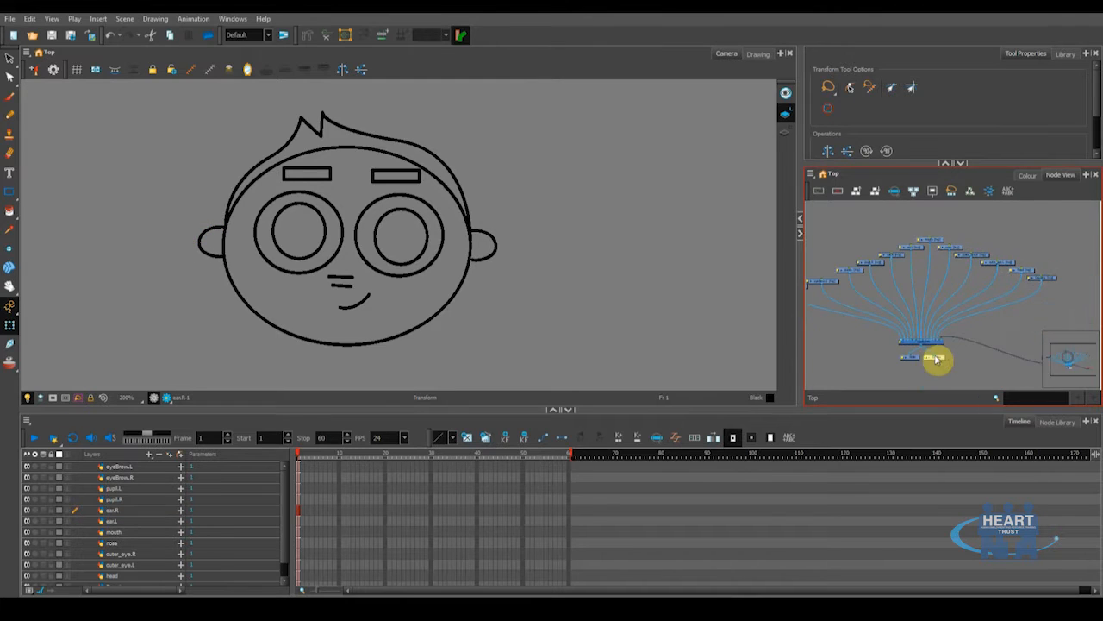
scroll(914, 344, "down", 1)
left_click_drag(815, 299, 861, 296)
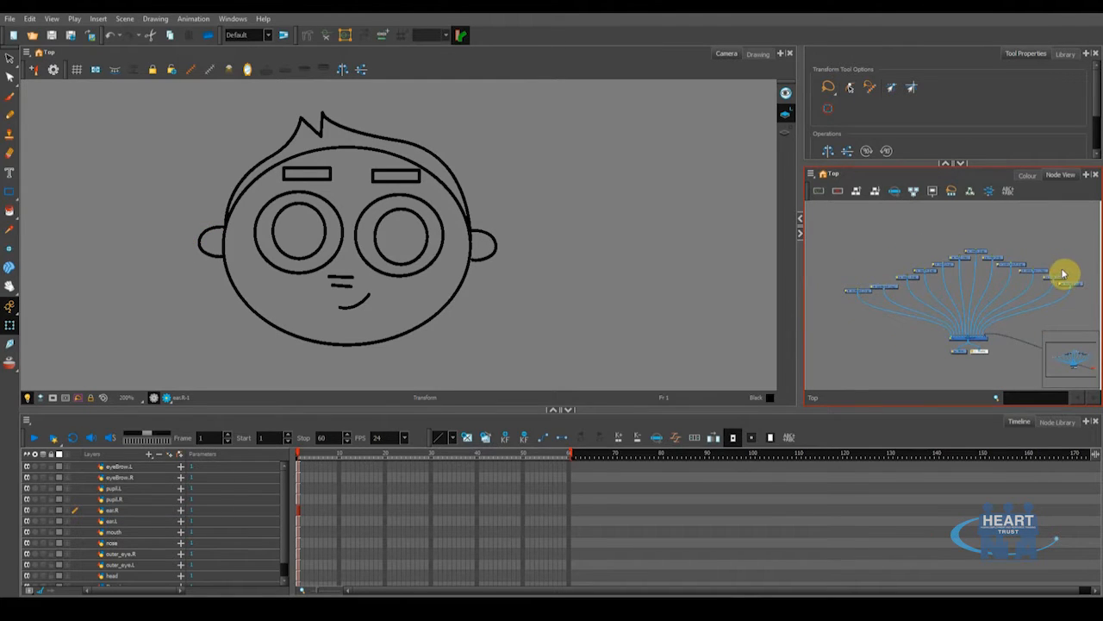
left_click_drag(921, 317, 889, 315)
- Add a parent peg to the eyeBrow.L drawing and select the new peg layer
scroll(895, 319, "up", 5)
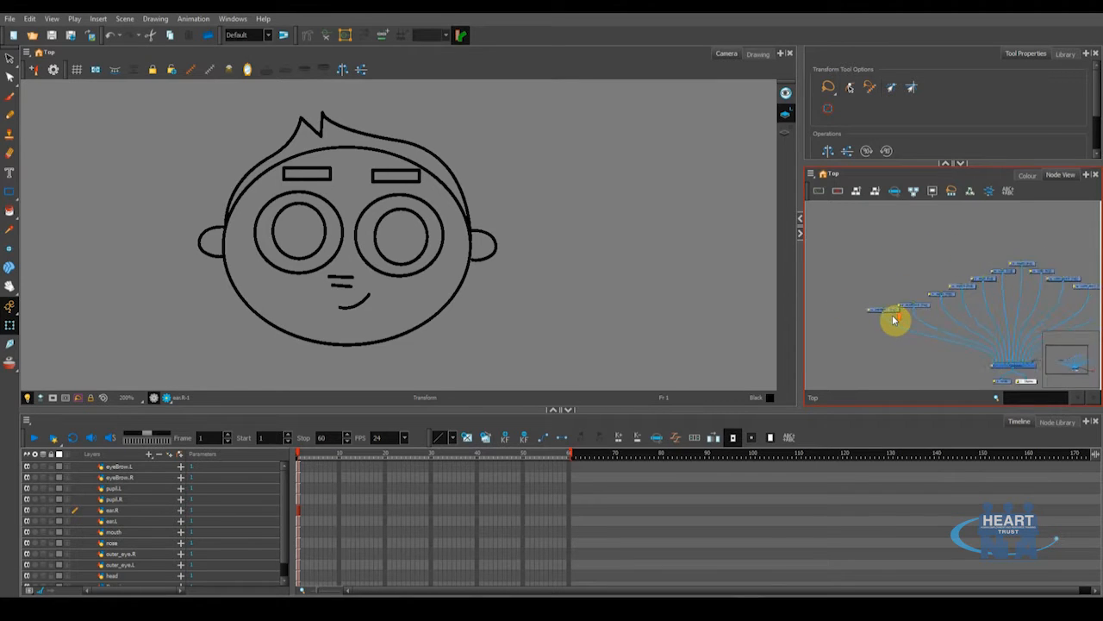
left_click(895, 297)
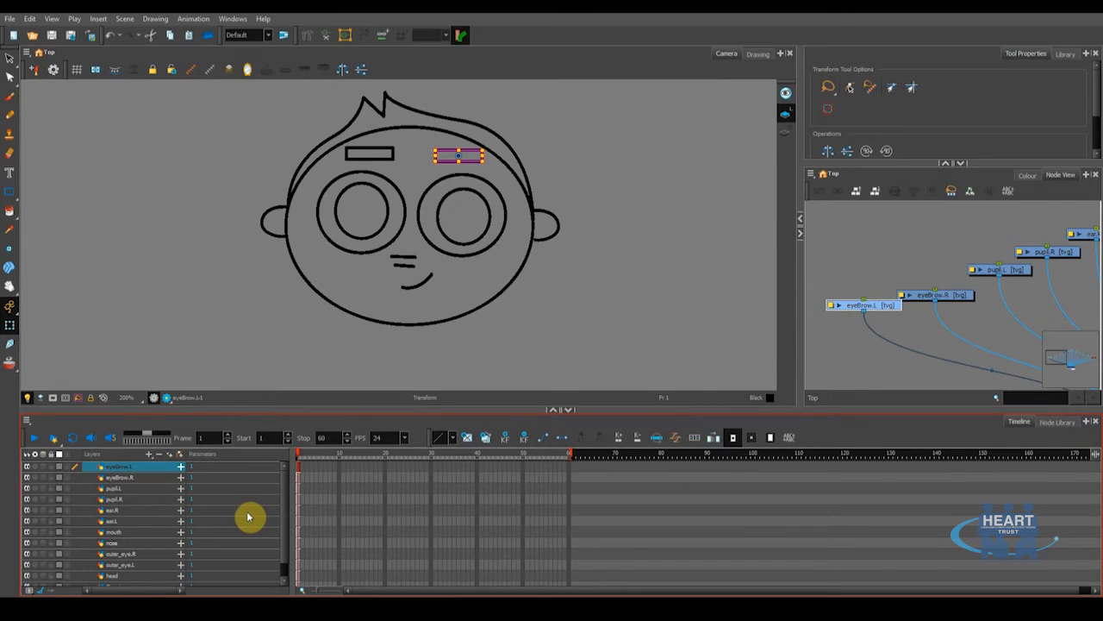
left_click(181, 455)
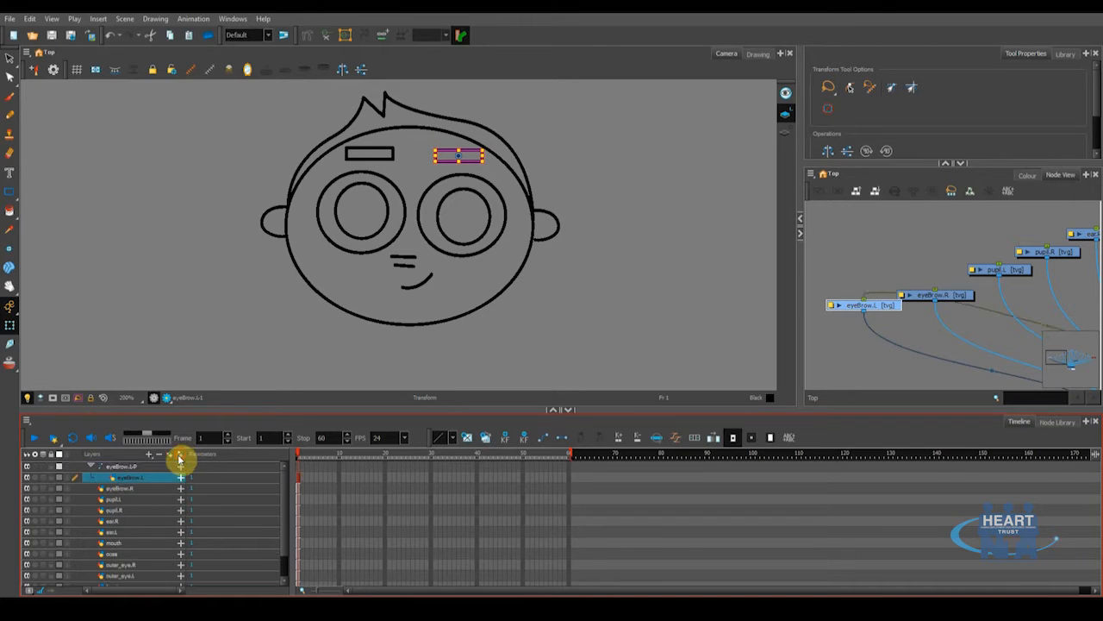
left_click(108, 467)
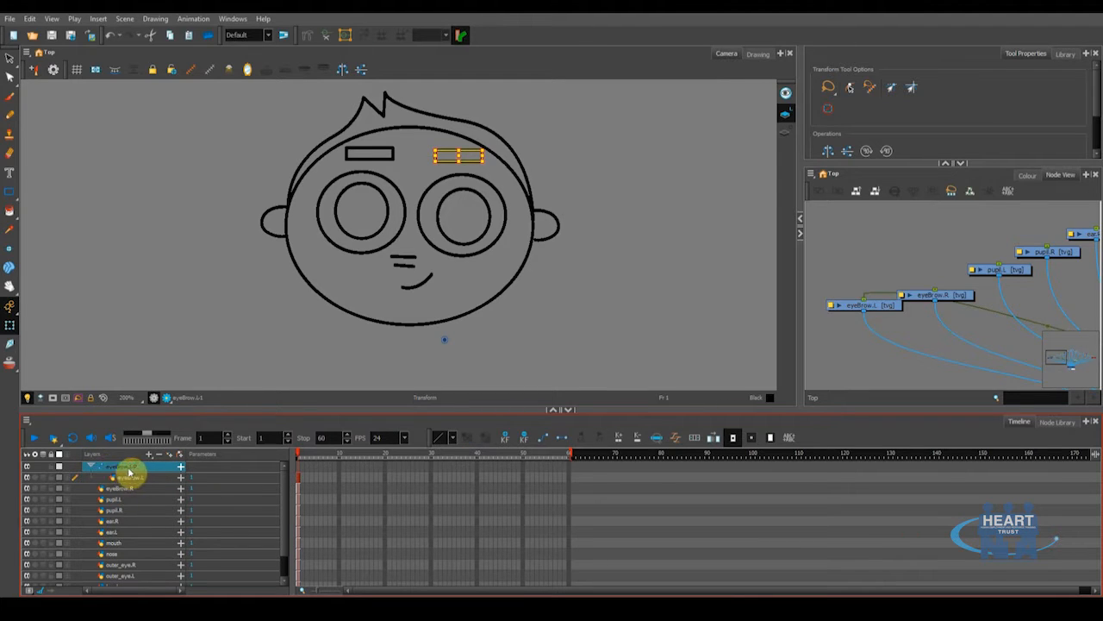
- Select the eyeBrow.L drawing and its parent peg in turn, and collapse and re-expand the peg layer
left_click(125, 480)
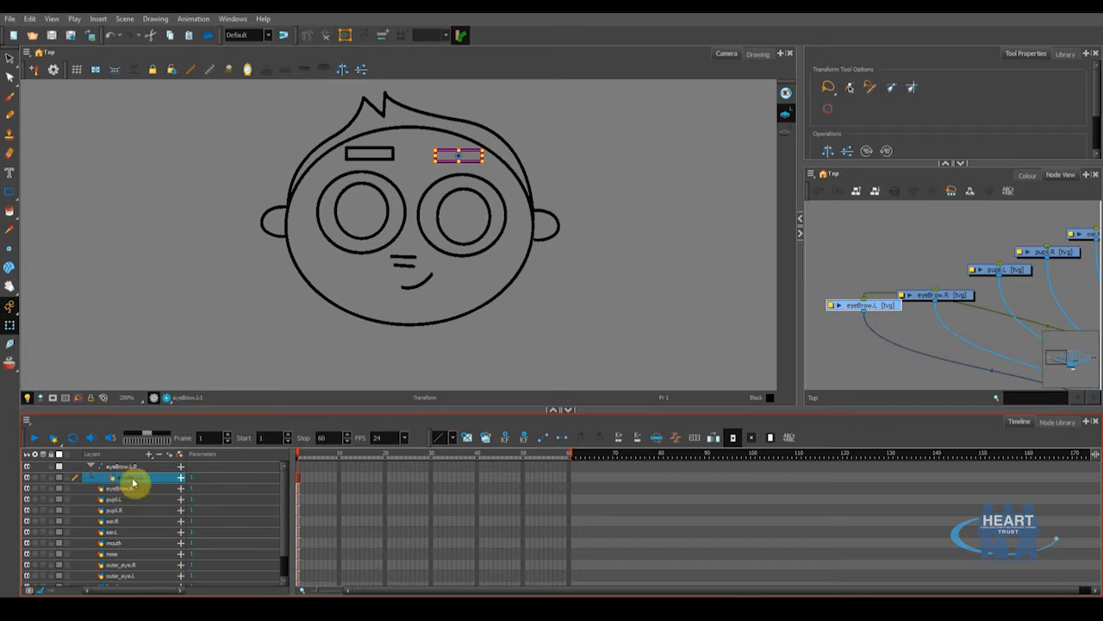
left_click(128, 469)
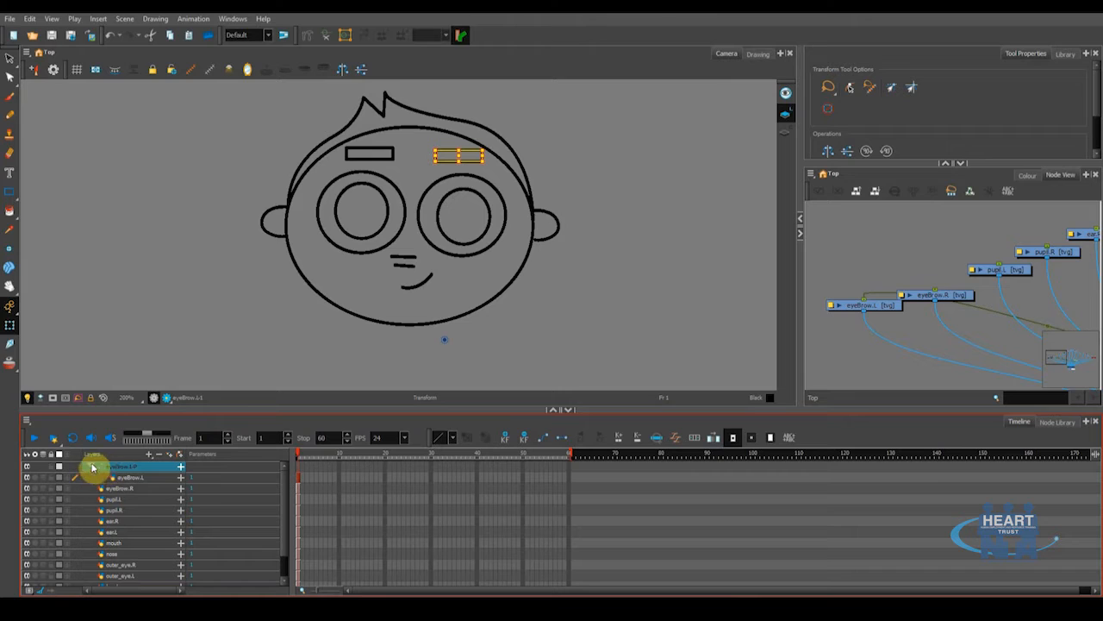
left_click(91, 470)
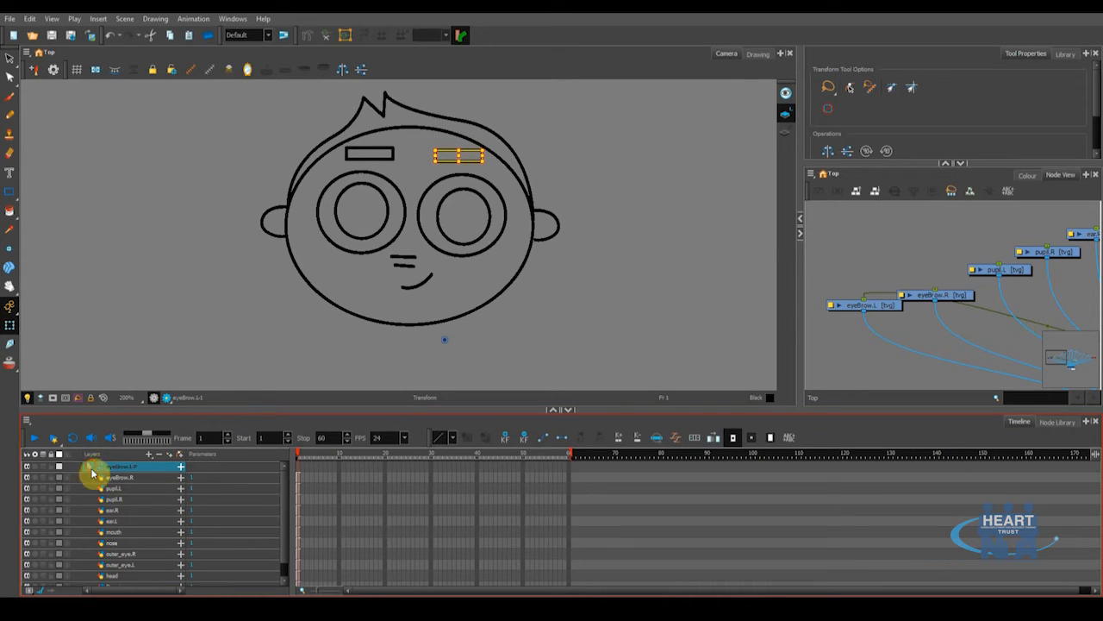
left_click(89, 468)
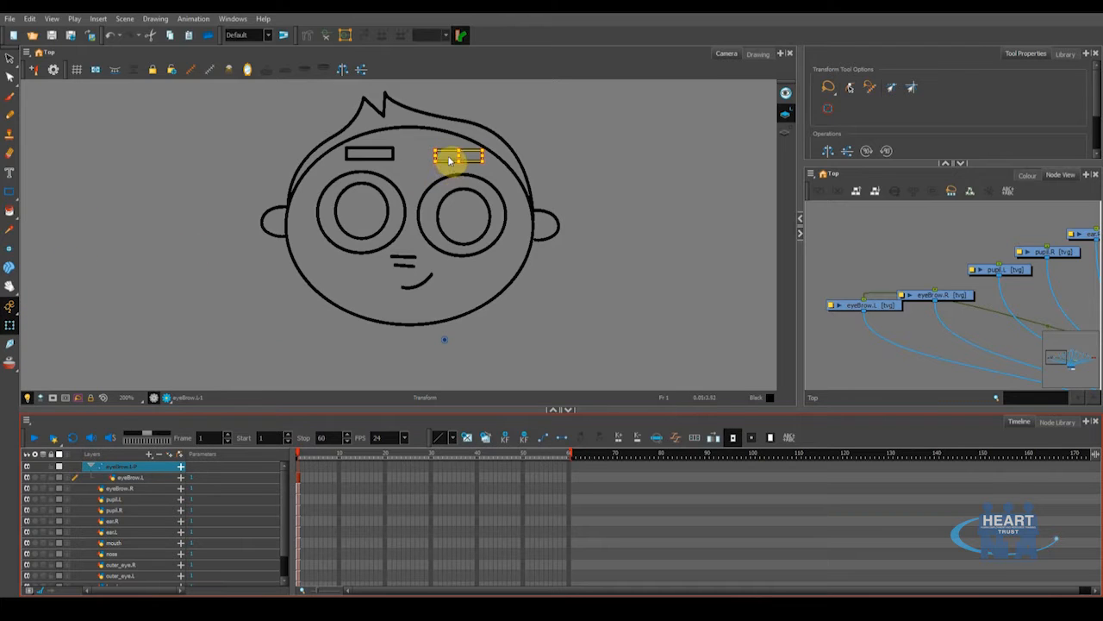
- Try moving the eyeBrow.L drawing by its peg to beside the face, undo the move and collapse the peg layer
mouse_move(448, 159)
left_mouse_down()
mouse_move(435, 145)
mouse_move(406, 167)
mouse_move(421, 178)
mouse_move(381, 197)
mouse_move(198, 221)
mouse_move(350, 202)
mouse_move(299, 113)
mouse_move(209, 215)
mouse_move(278, 219)
mouse_move(135, 209)
left_mouse_up()
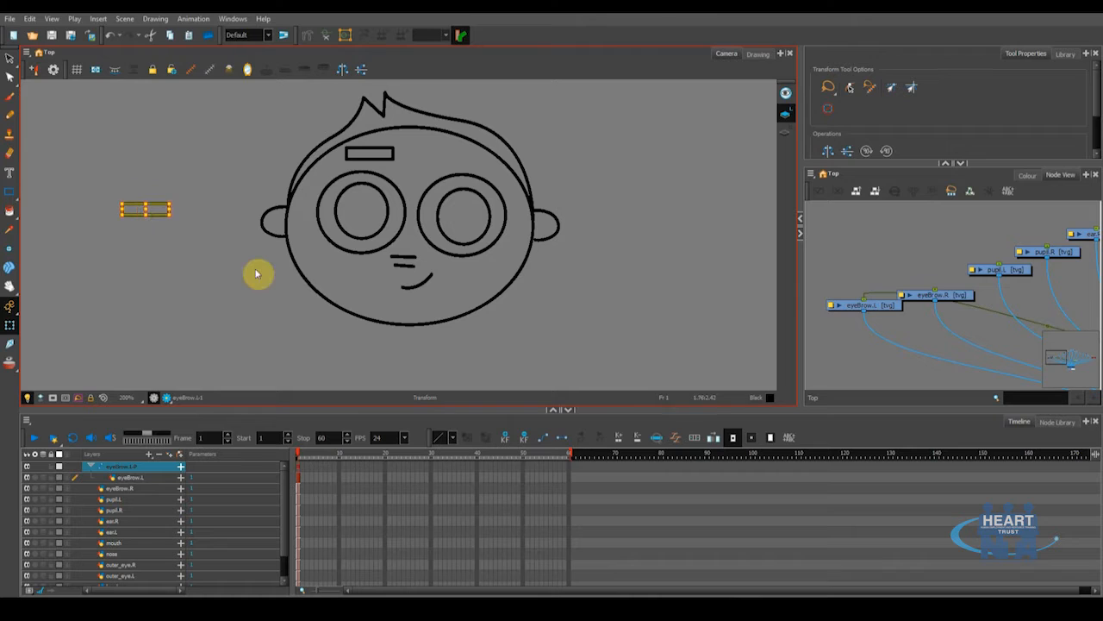
key("ctrl+z")
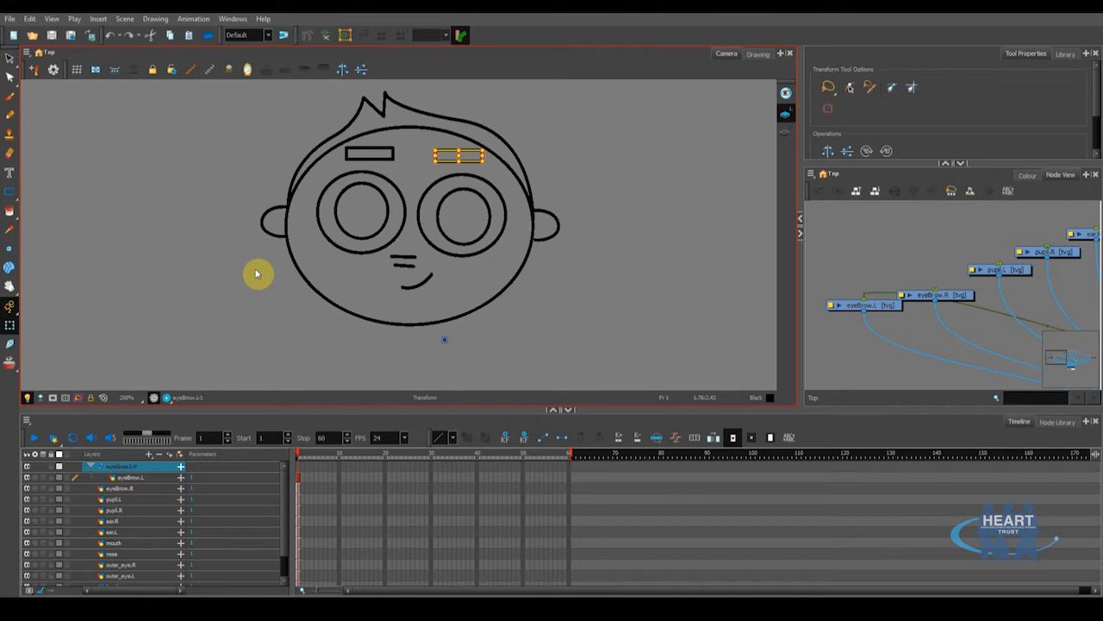
left_click(89, 467)
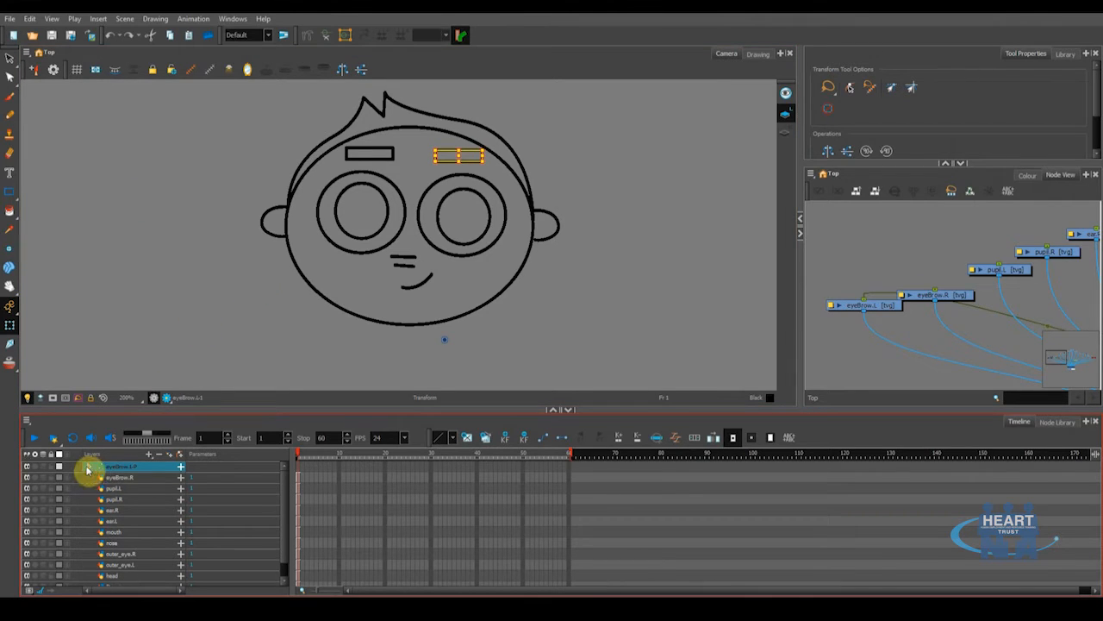
left_click(90, 471)
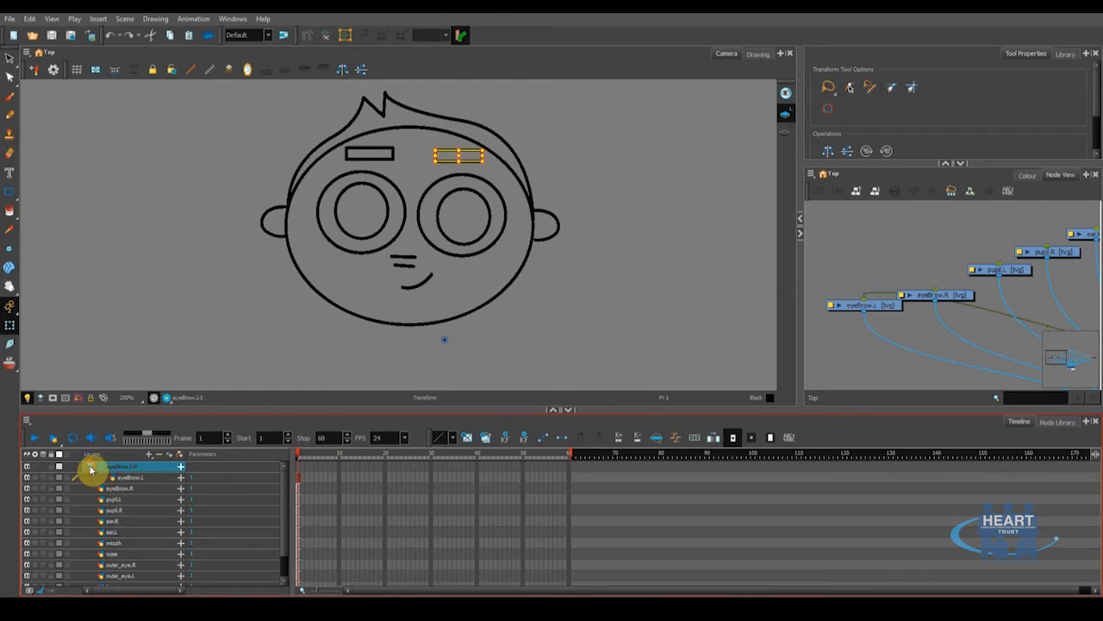
left_click(89, 471)
- Undo the addition of the parent peg to the eyeBrow.L drawing
scroll(843, 287, "down", 1)
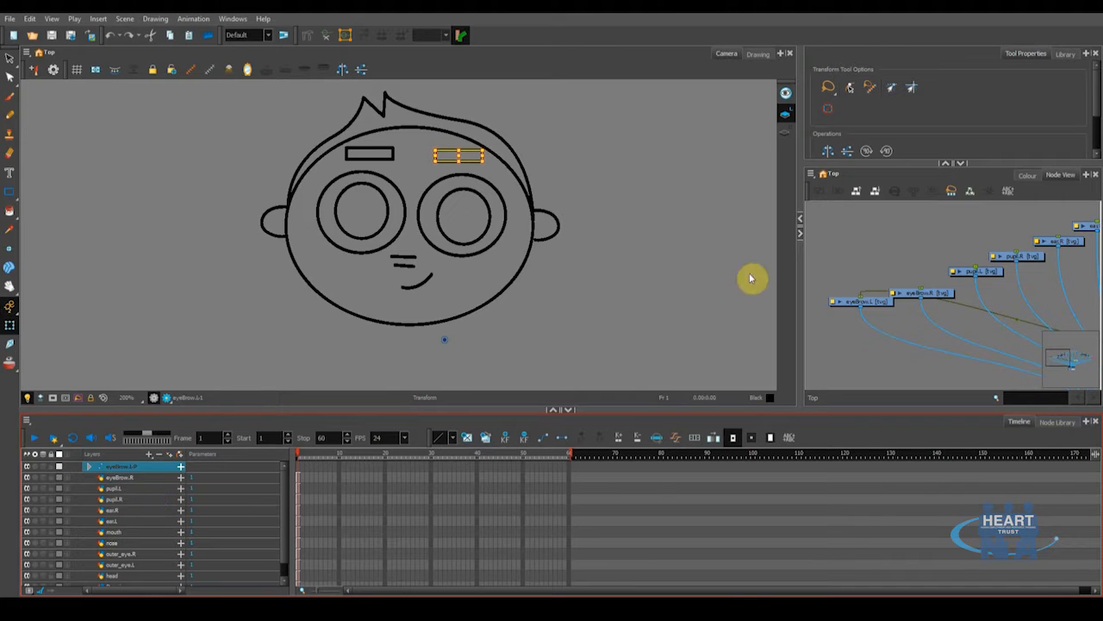
left_click_drag(929, 340, 943, 331)
key("ctrl+z")
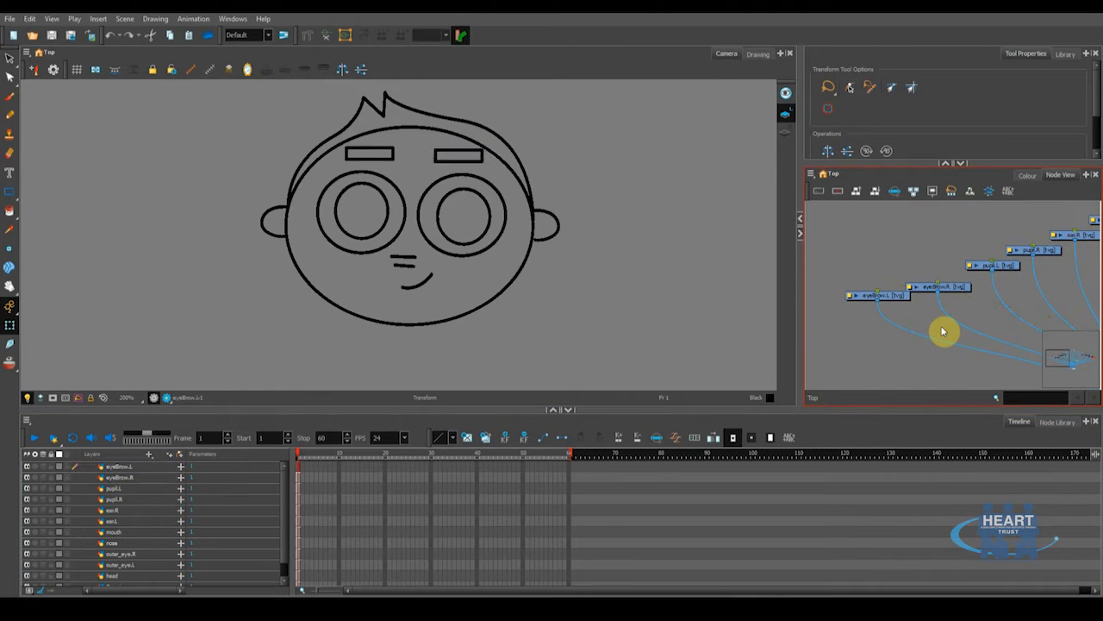
- Insert a Peg node in the node network and place it above the eyeBrow.L node
left_click(884, 294)
right_click(888, 297)
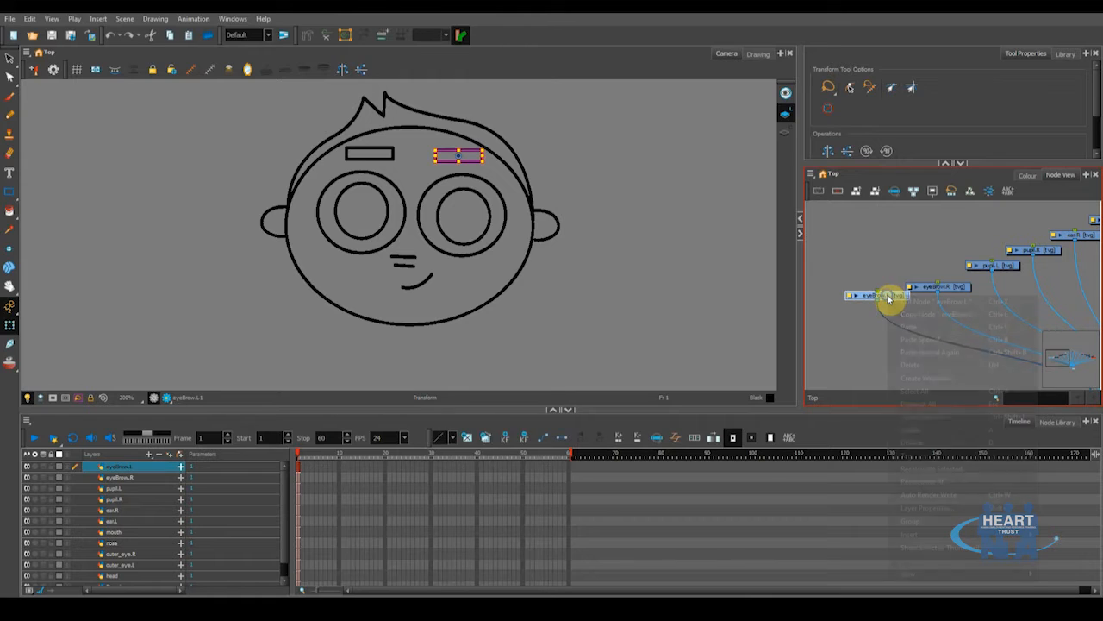
mouse_move(917, 465)
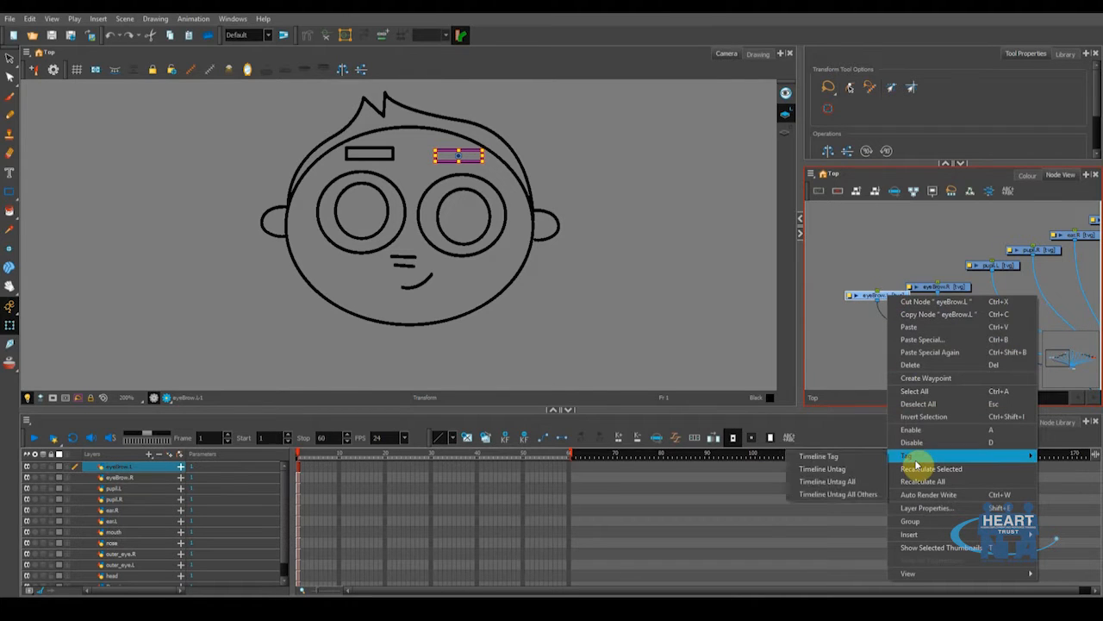
mouse_move(910, 532)
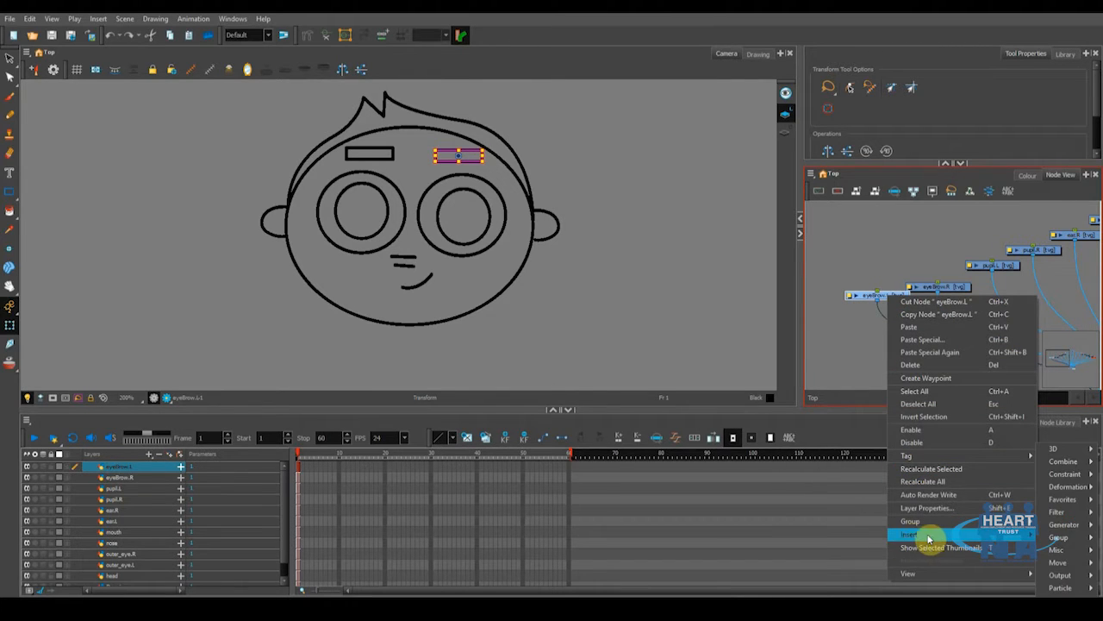
mouse_move(1059, 562)
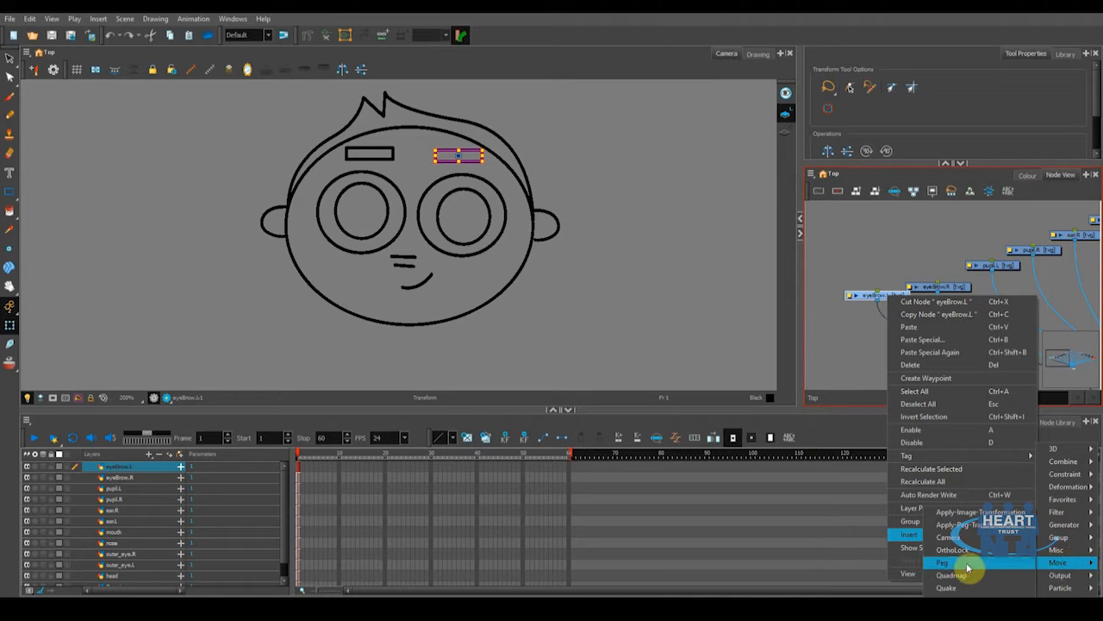
left_click(950, 567)
left_click_drag(971, 302, 888, 246)
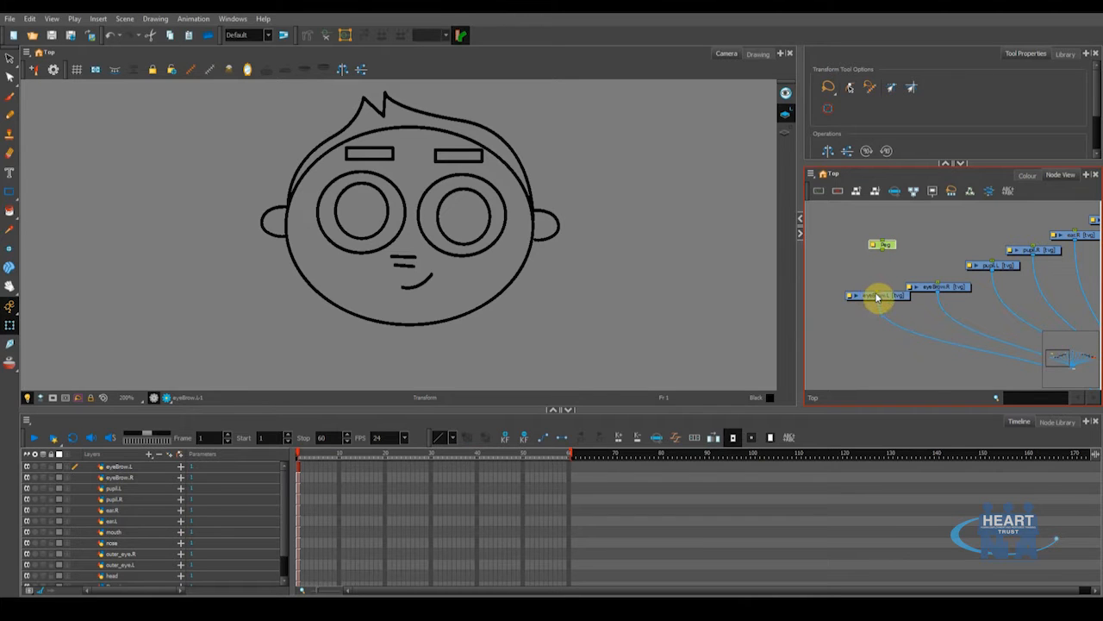
- Connect the new Peg node to the input of the eyeBrow.L node
left_click(878, 297)
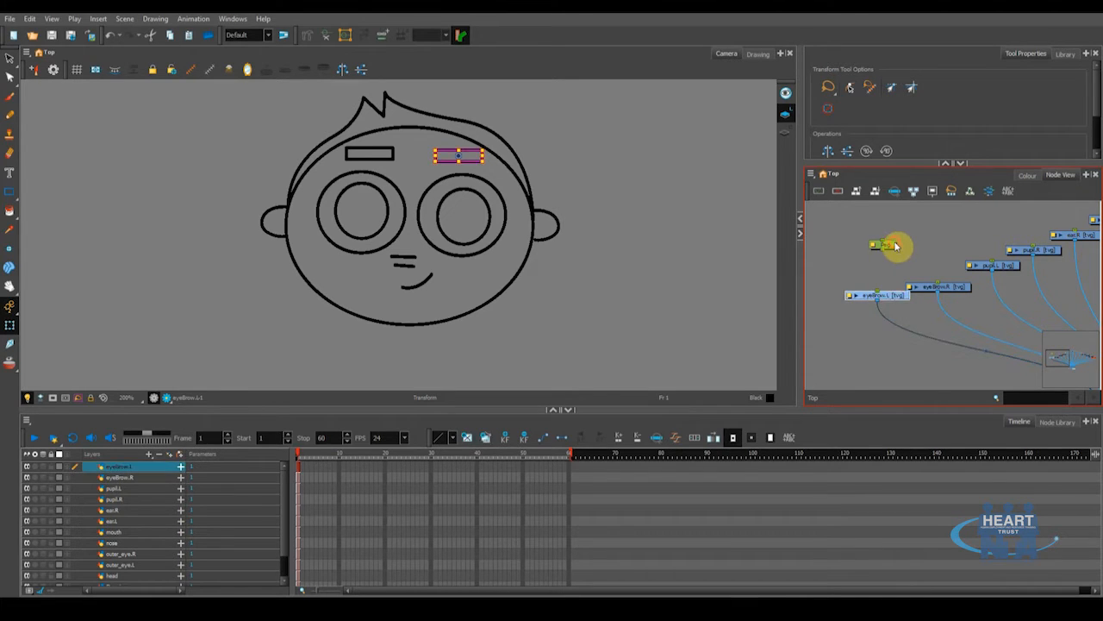
left_click(895, 246)
left_click_drag(878, 295, 882, 255)
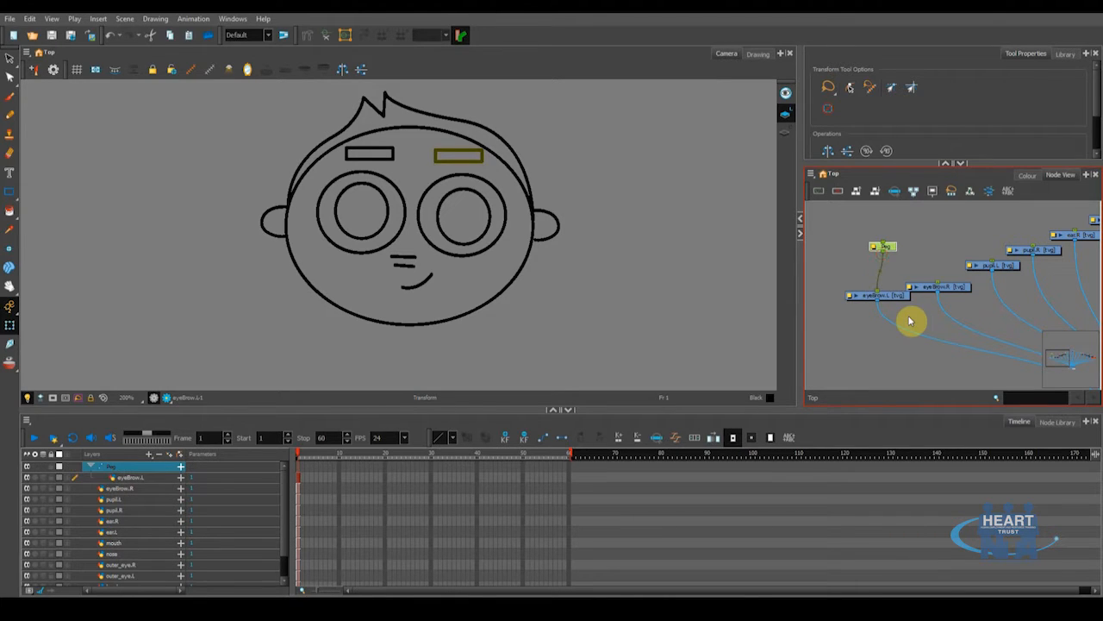
- Remove the Peg node and its link, and try adding a parent peg directly to the eyeBrow.L layer
key("ctrl+z")
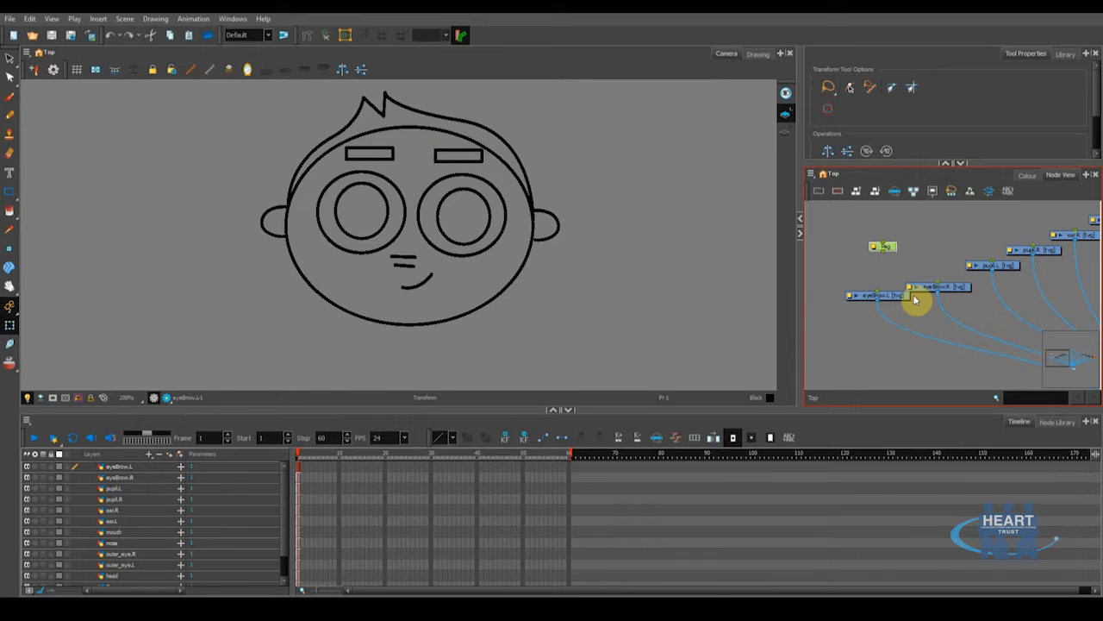
left_click_drag(890, 248, 882, 296)
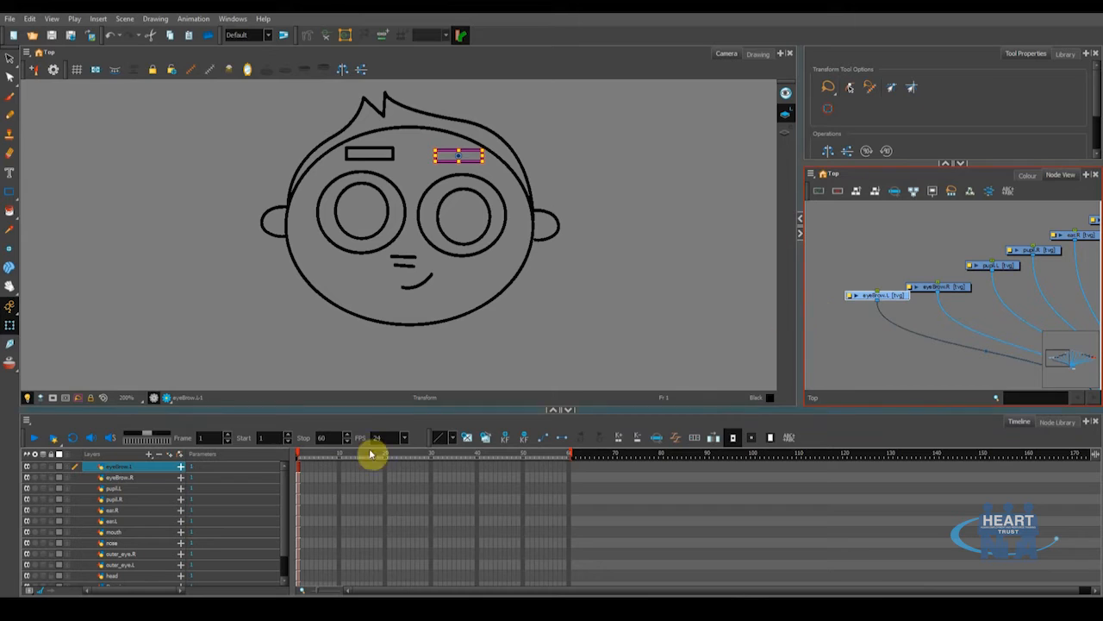
left_click(180, 455)
key("ctrl+z")
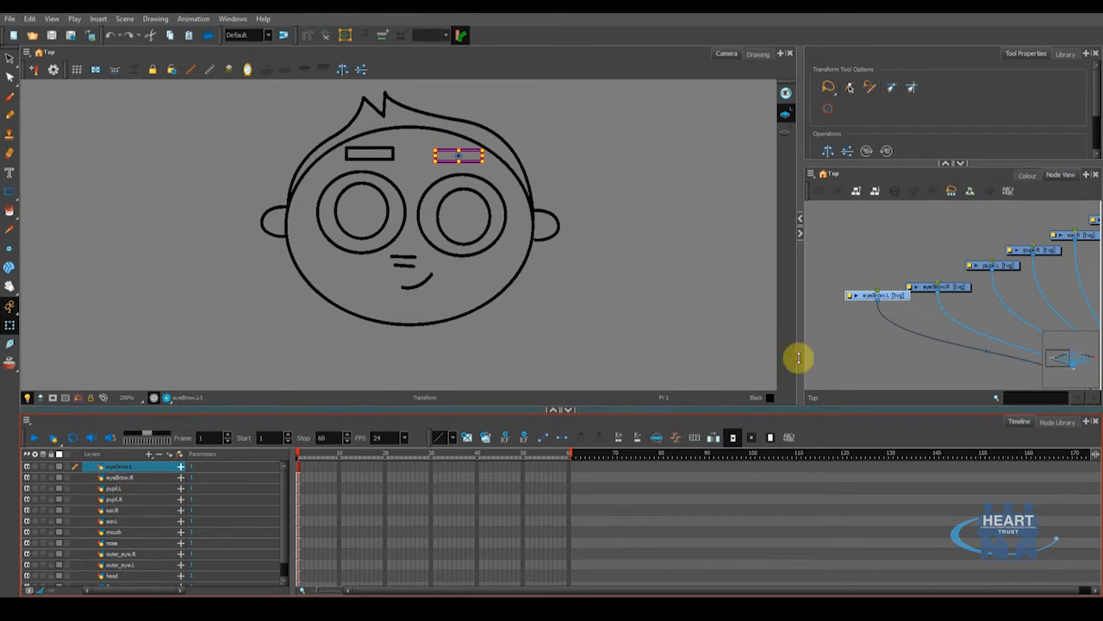
- Move the red character node down and away from the fan of drawing nodes
scroll(902, 312, "down", 4)
left_click_drag(931, 317, 910, 319)
scroll(891, 316, "down", 2)
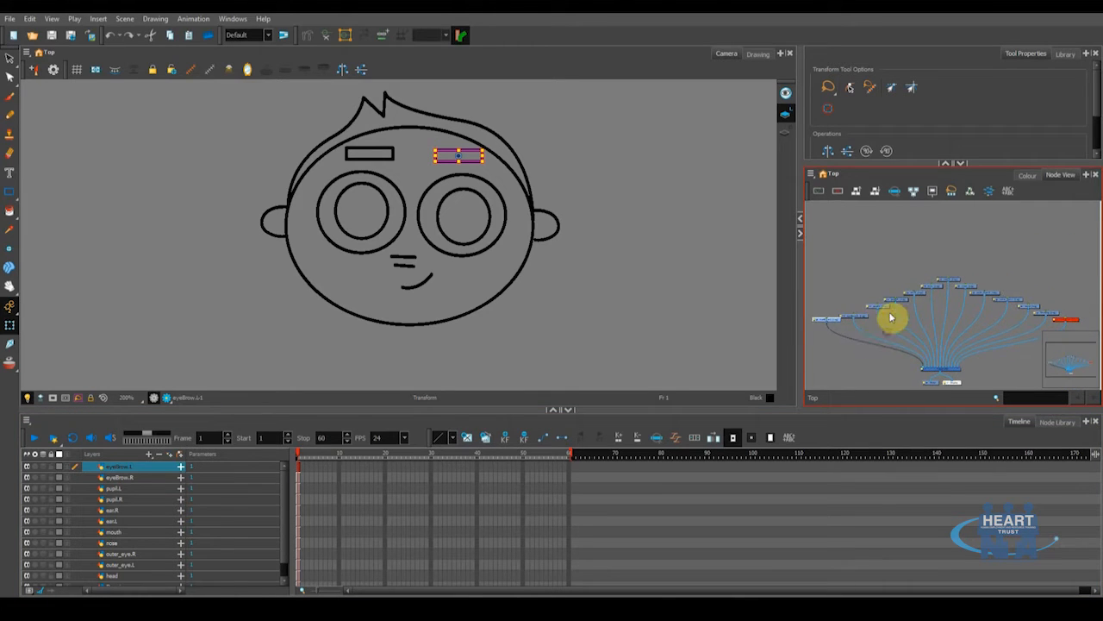
left_click_drag(1043, 290, 1053, 328)
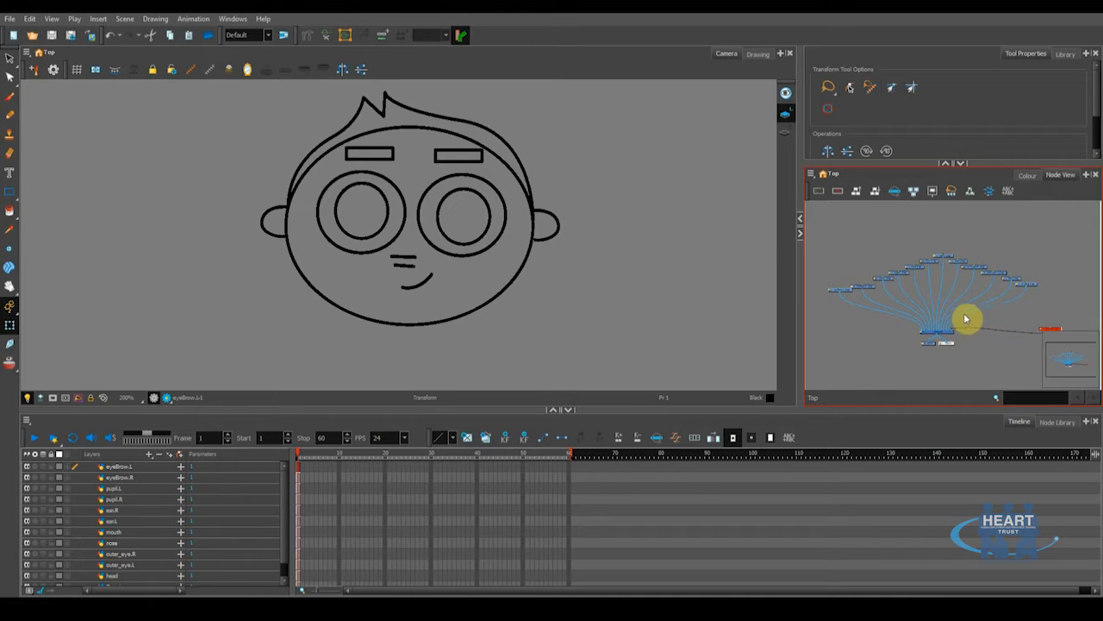
- Select the whole fan of drawing nodes together in the node network
scroll(907, 315, "down", 2)
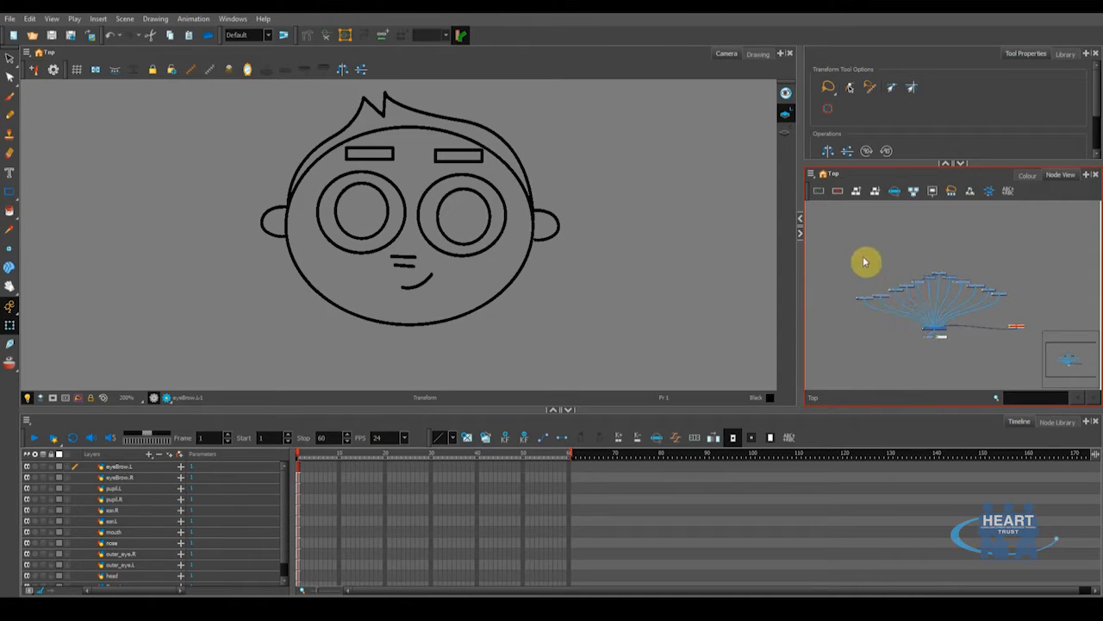
mouse_move(826, 221)
left_mouse_down()
mouse_move(880, 283)
mouse_move(1039, 313)
left_mouse_up()
scroll(948, 292, "up", 5)
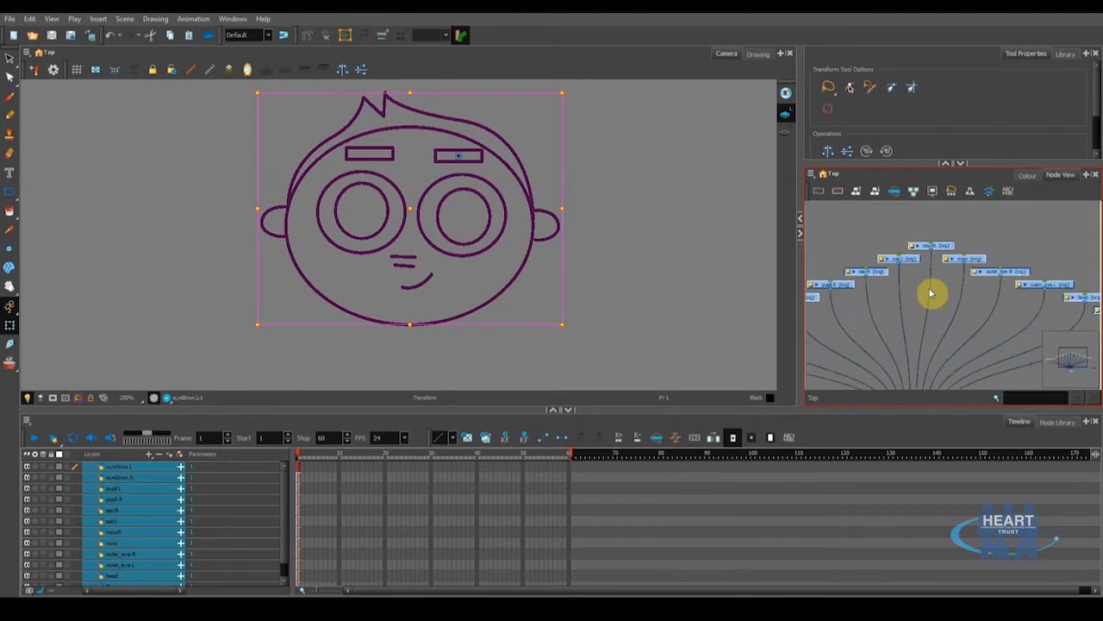
- Add parent pegs at once to all the drawing layers from eyeBrow.L to head, leaving out Drawing and character
left_click(140, 489)
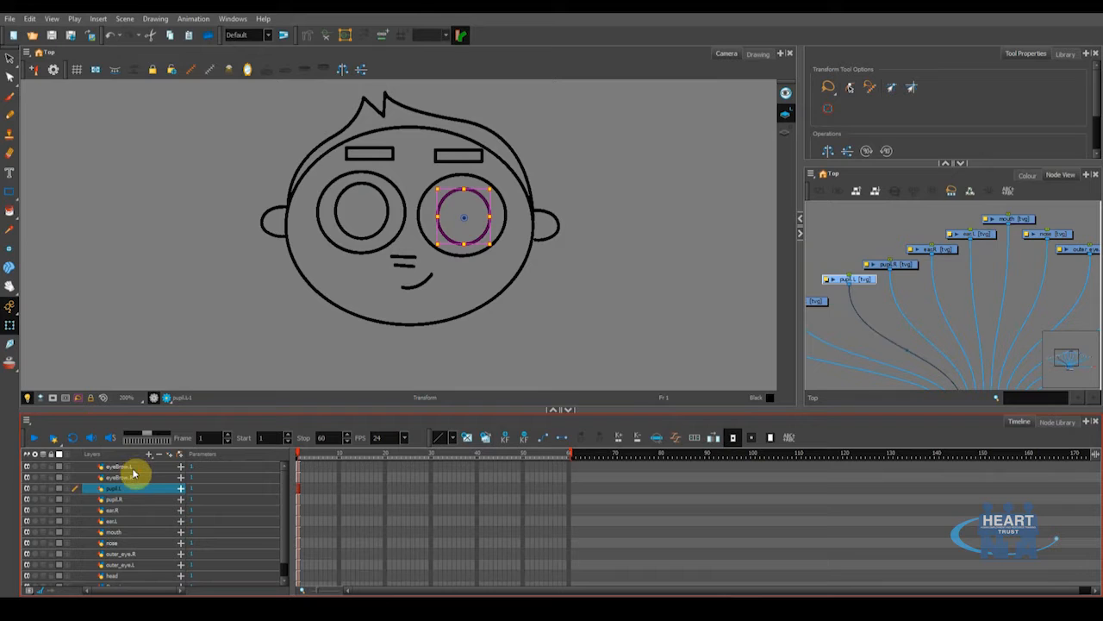
left_click(135, 467)
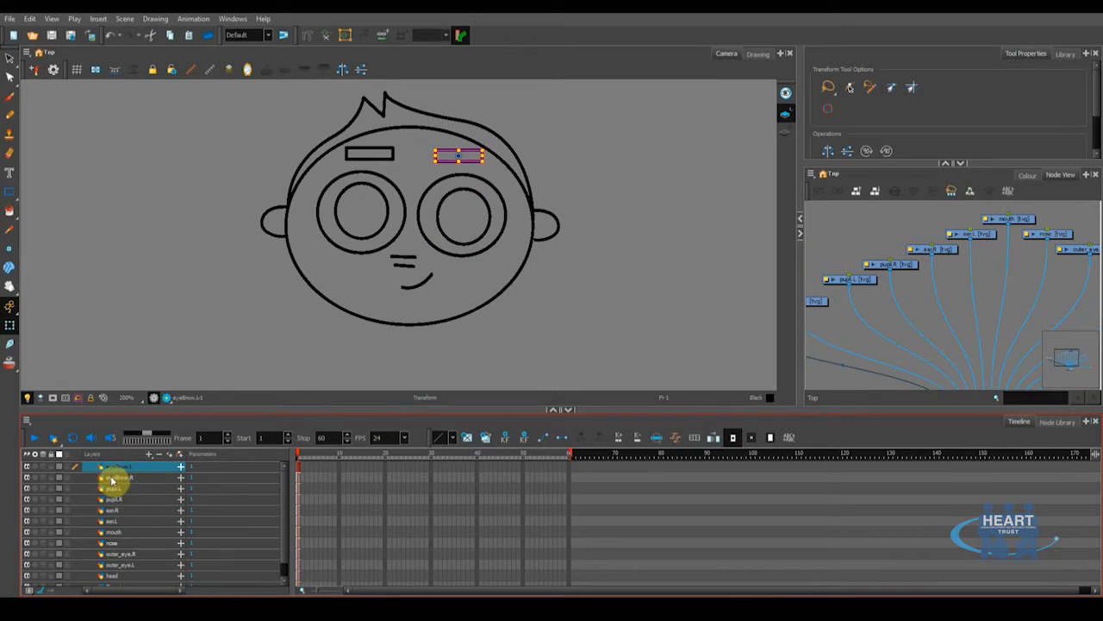
scroll(112, 483, "down", 1)
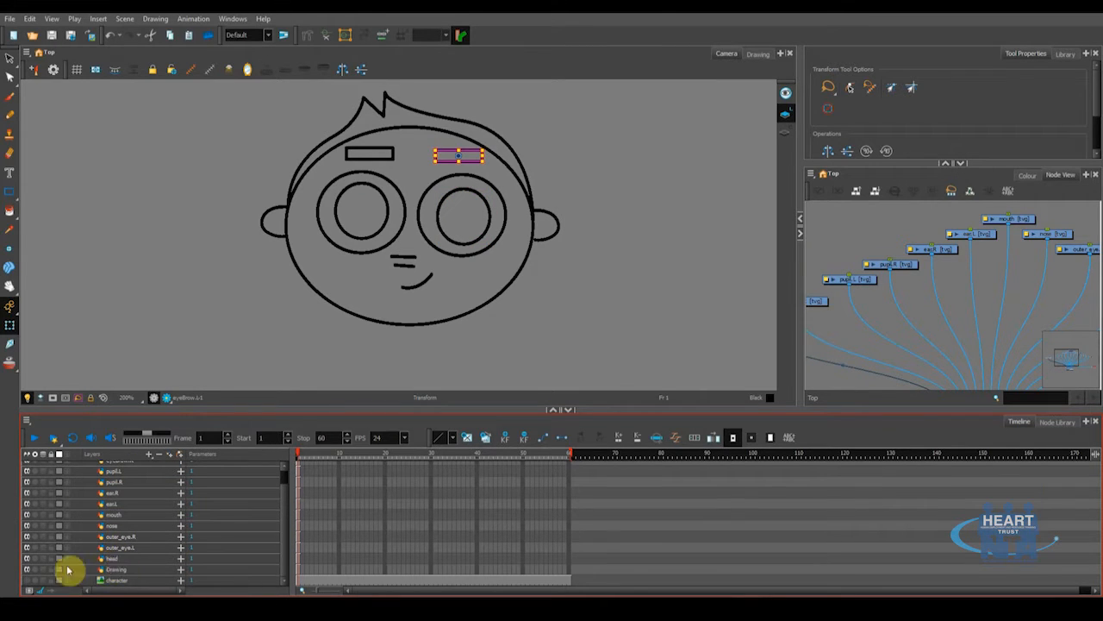
left_click(117, 562, "shift")
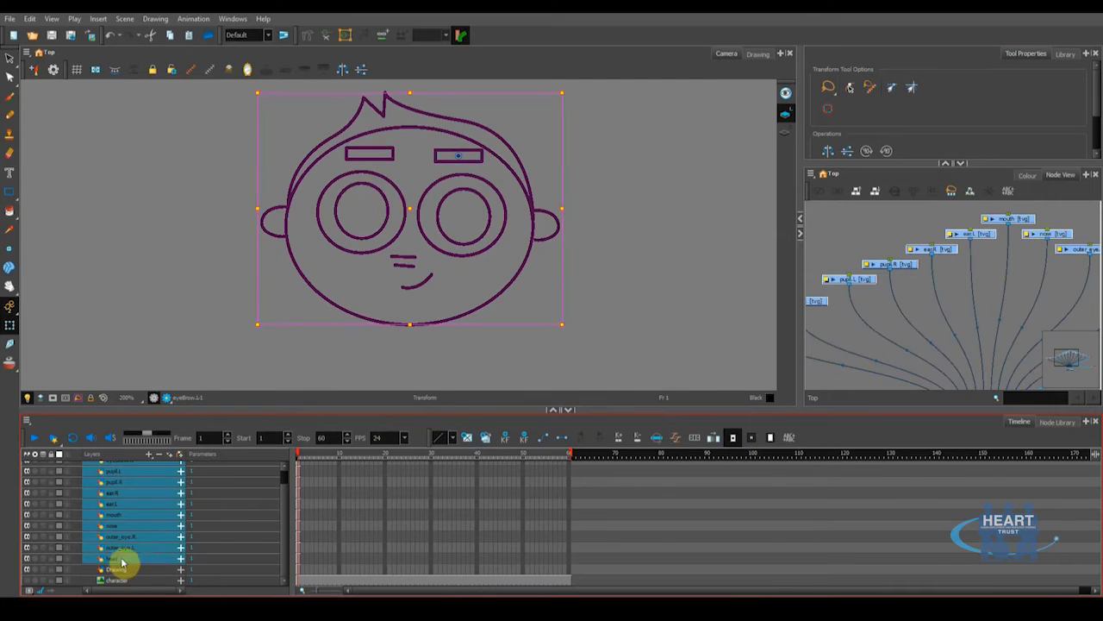
scroll(883, 313, "down", 4)
left_click_drag(886, 308, 949, 307)
scroll(1003, 302, "up", 2)
scroll(1003, 302, "up", 1)
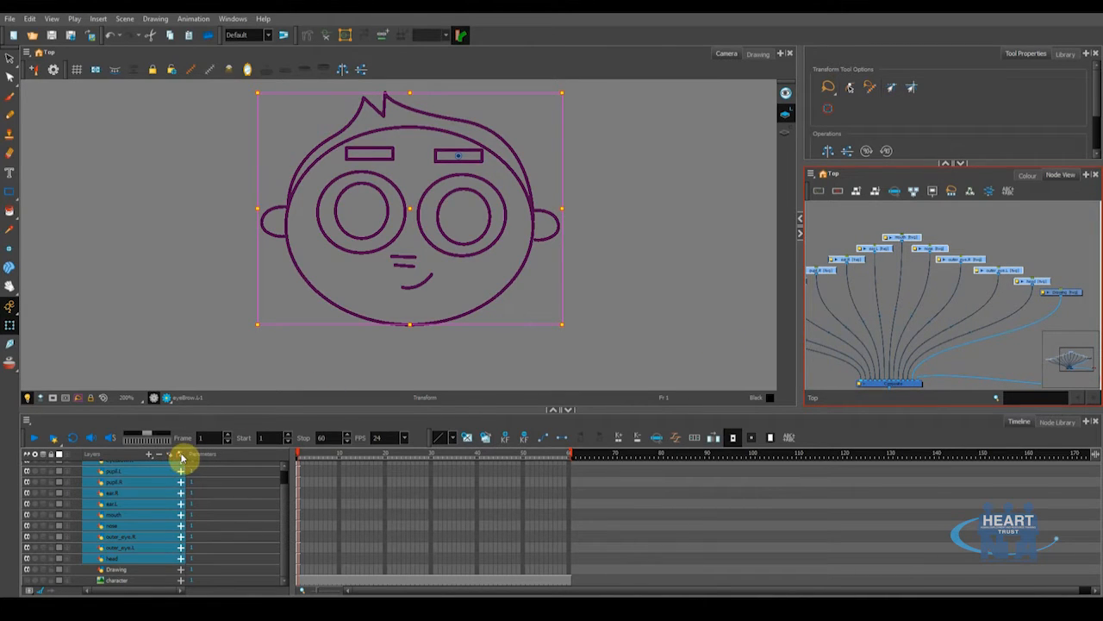
left_click(181, 457)
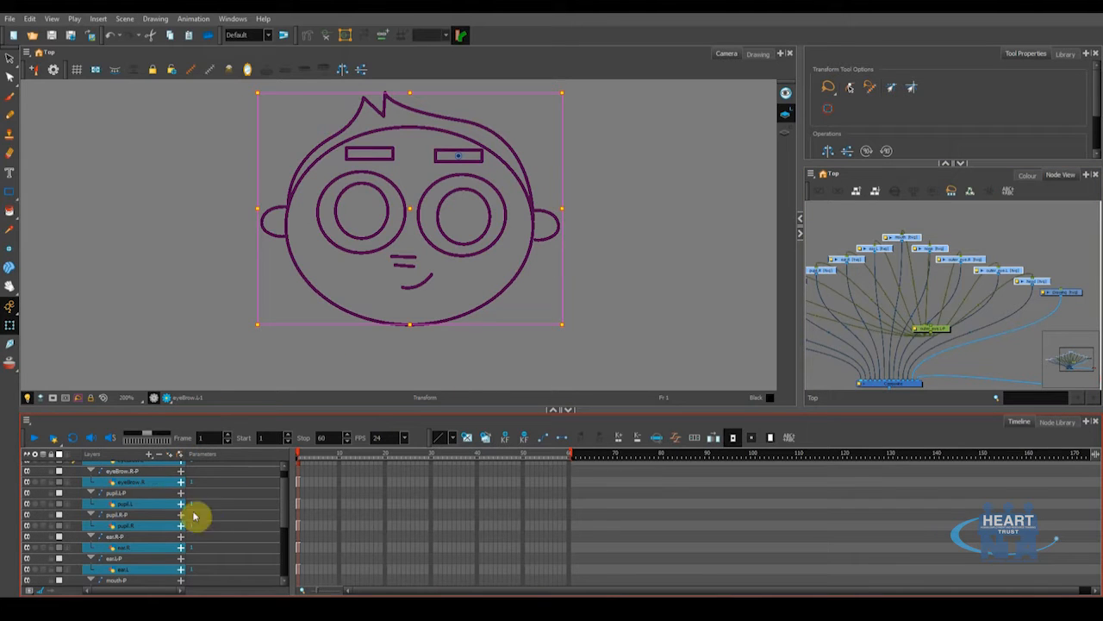
scroll(134, 518, "down", 5)
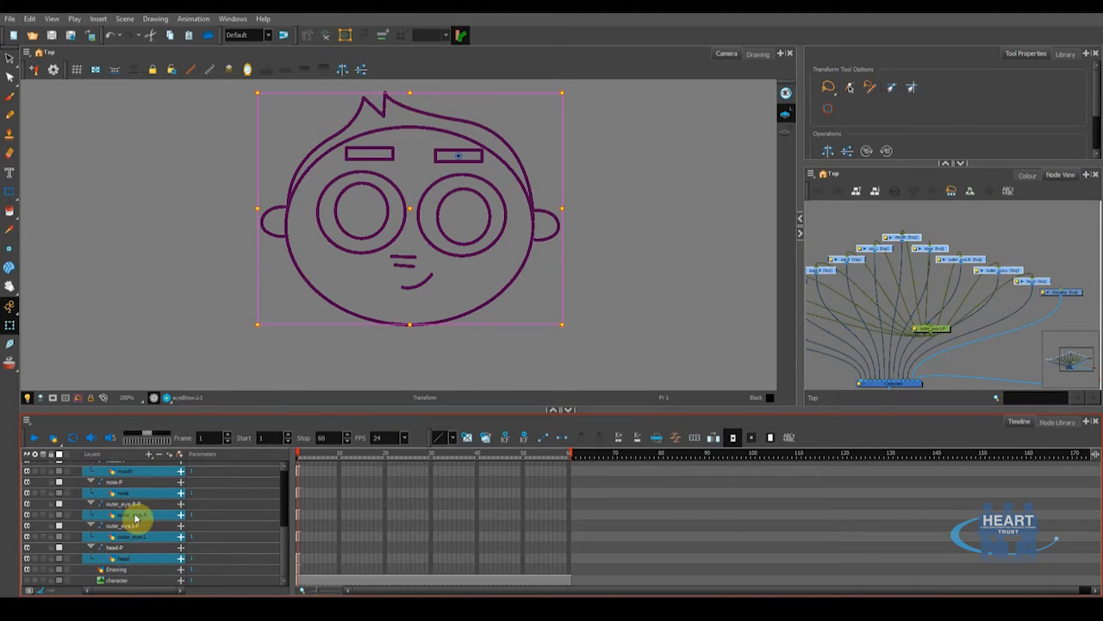
- Pull the outer_eye.L peg out of the stacked pegs and place it above the row of drawing nodes near outer_eye.L
scroll(928, 328, "down", 4)
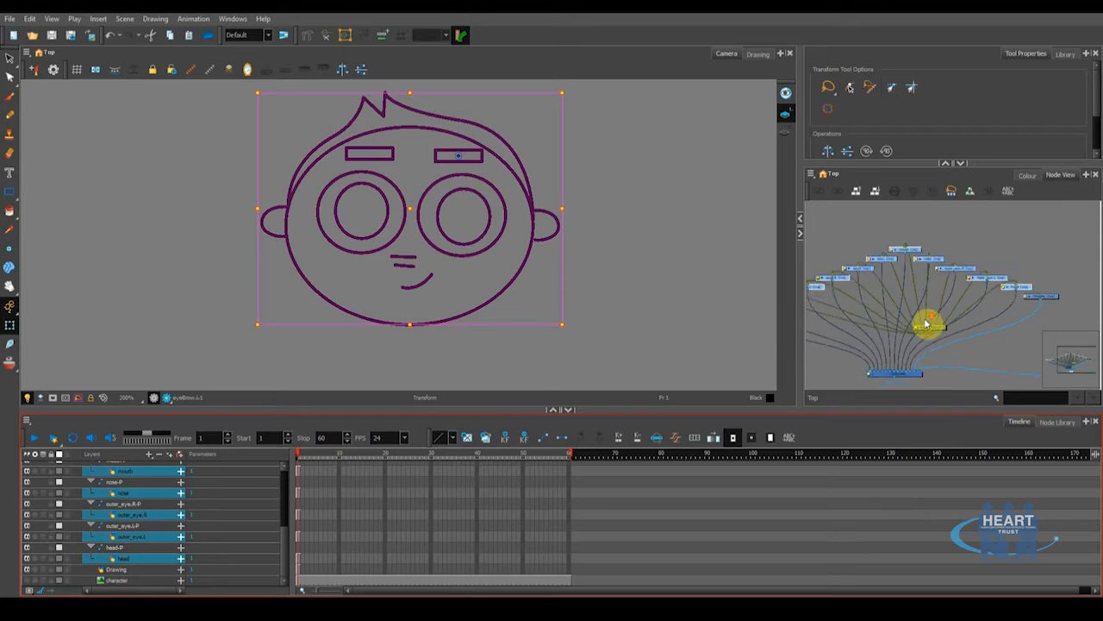
left_click(857, 357)
scroll(906, 328, "up", 5)
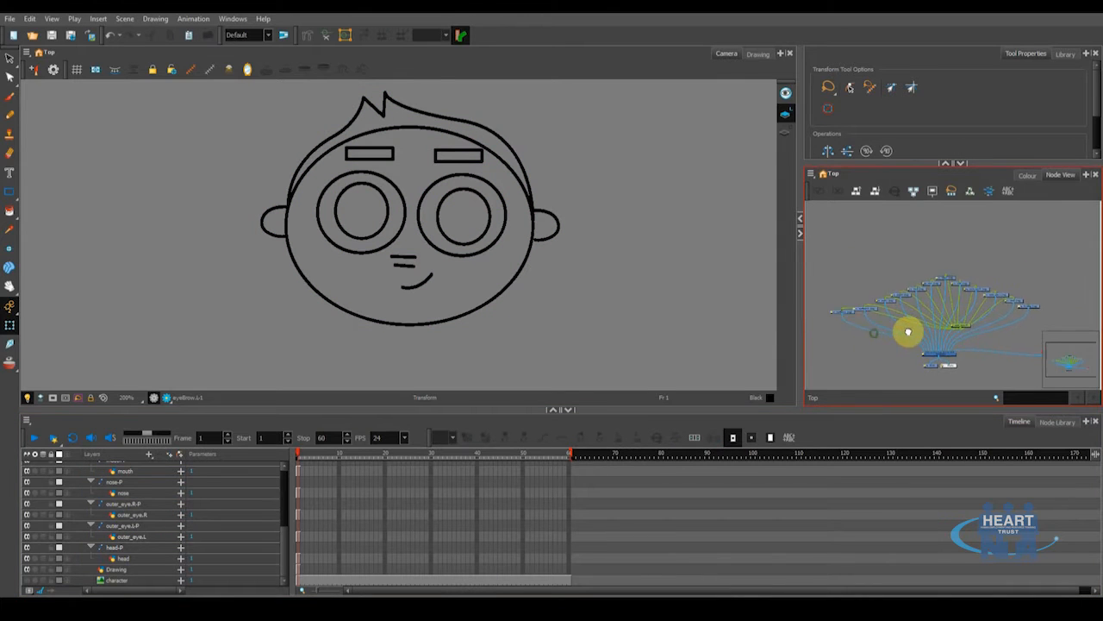
scroll(927, 314, "up", 2)
scroll(949, 324, "down", 5)
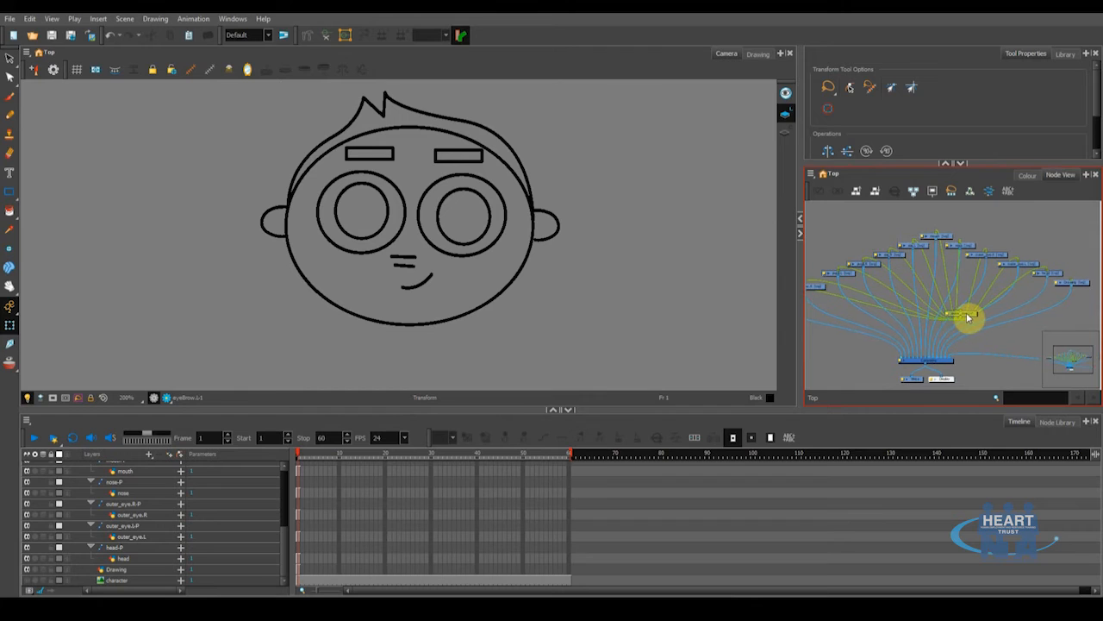
scroll(970, 317, "up", 2)
left_click_drag(972, 318, 1000, 226)
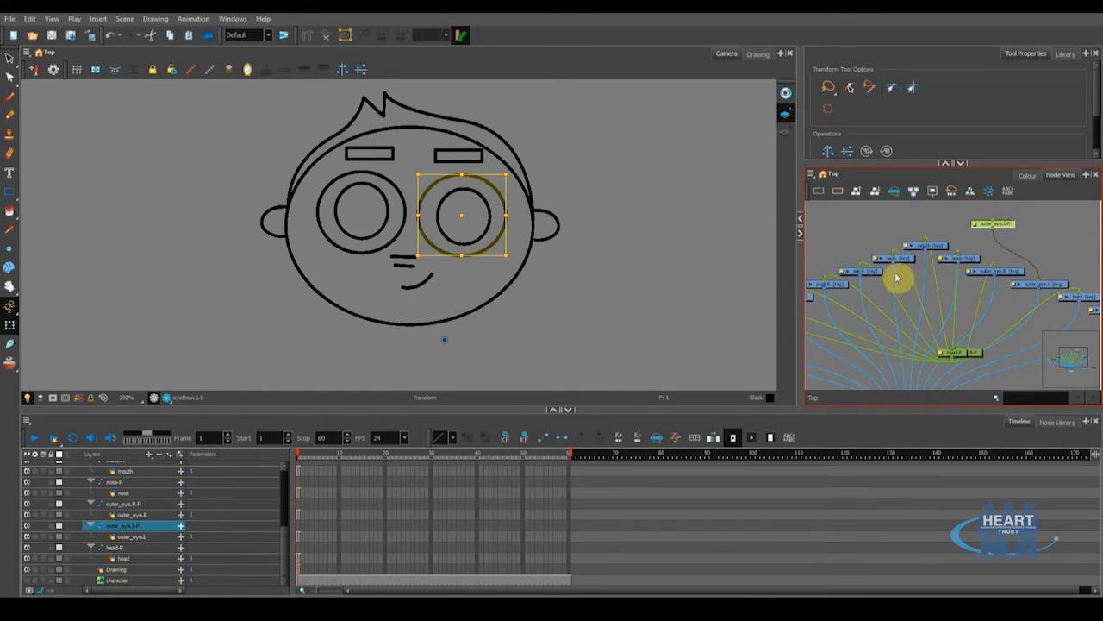
- Select all the drawing nodes and their pegs and order them neatly with X overlap 25% and layer spacing 60
scroll(901, 289, "down", 4)
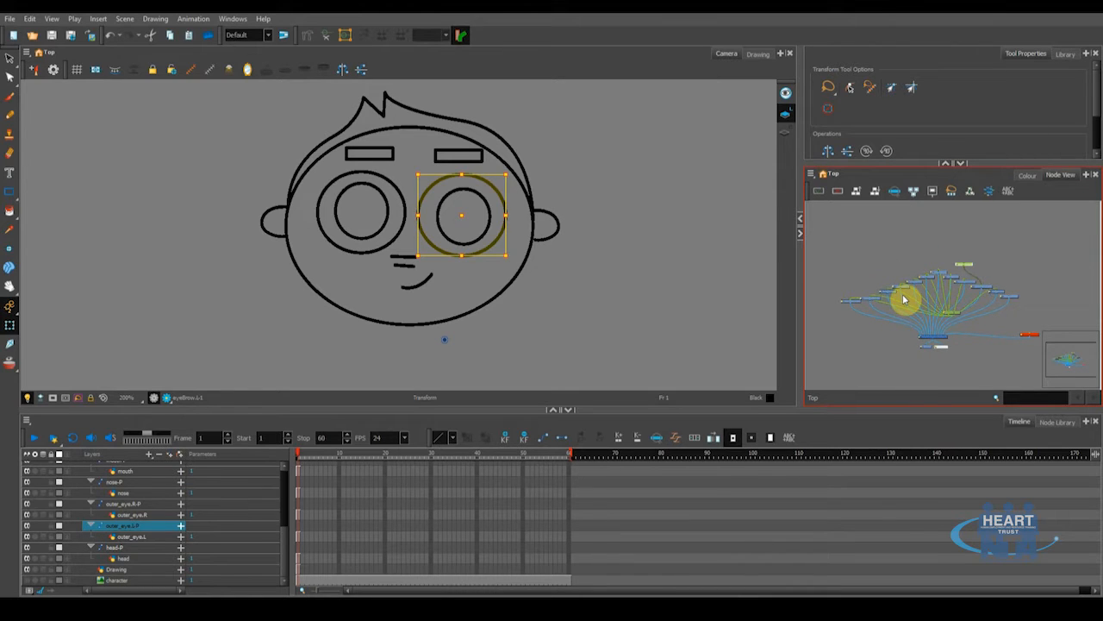
left_click_drag(830, 215, 1051, 326)
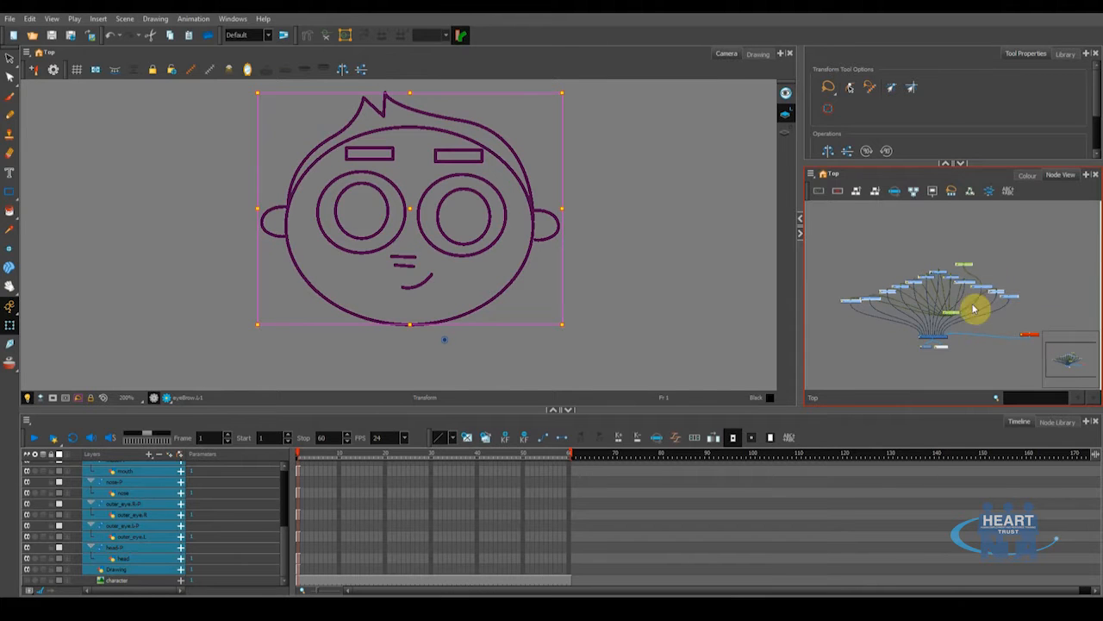
left_click(857, 193)
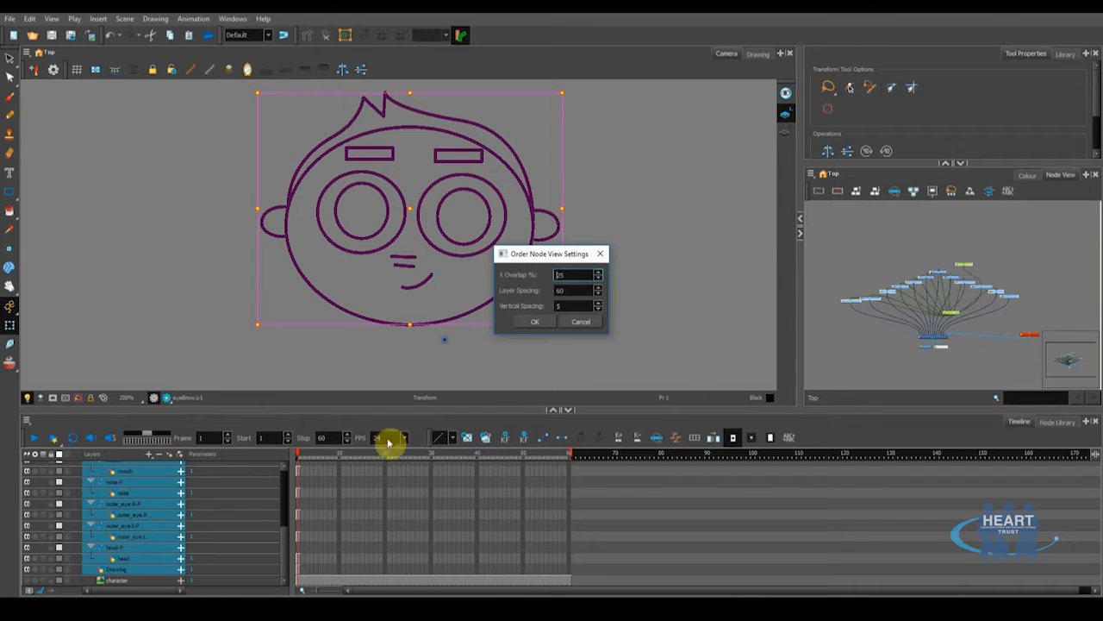
left_click(535, 324)
scroll(929, 311, "up", 5)
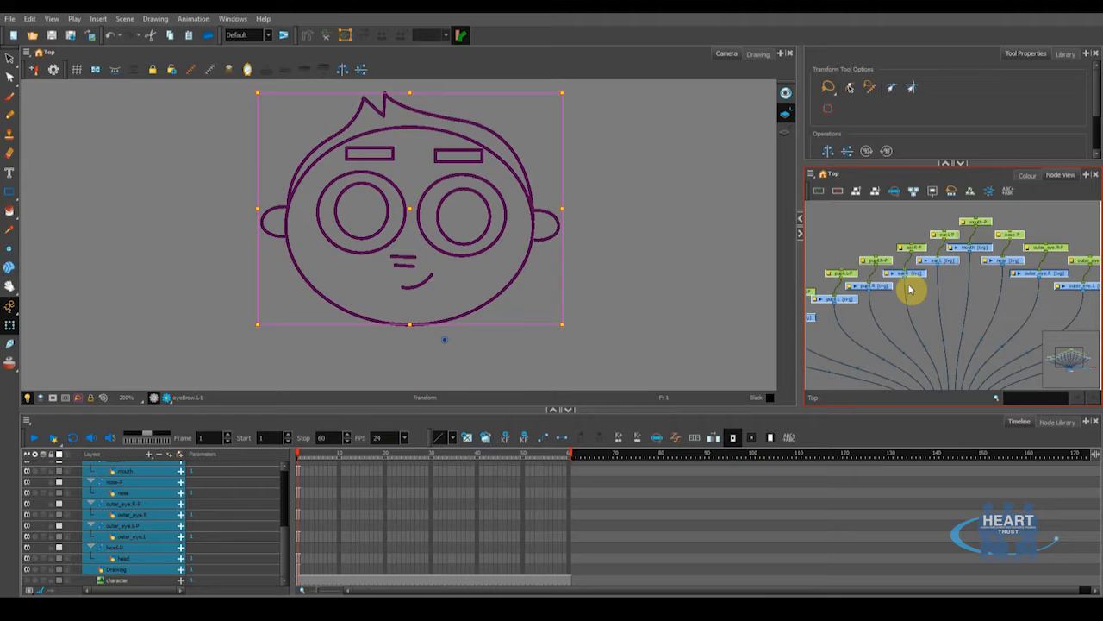
- Compare the pivot of the eyeBrow.L peg with the pivot of the eyeBrow.L drawing node
scroll(905, 313, "down", 2)
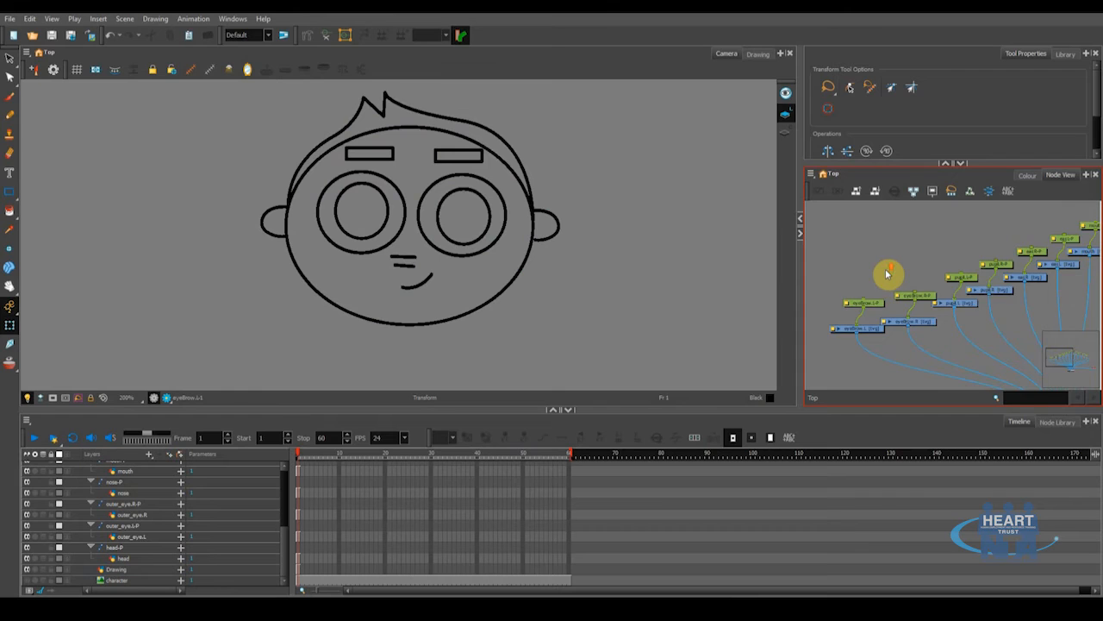
scroll(879, 308, "down", 2)
scroll(885, 294, "down", 1)
left_click_drag(885, 293, 889, 278)
left_click(880, 269)
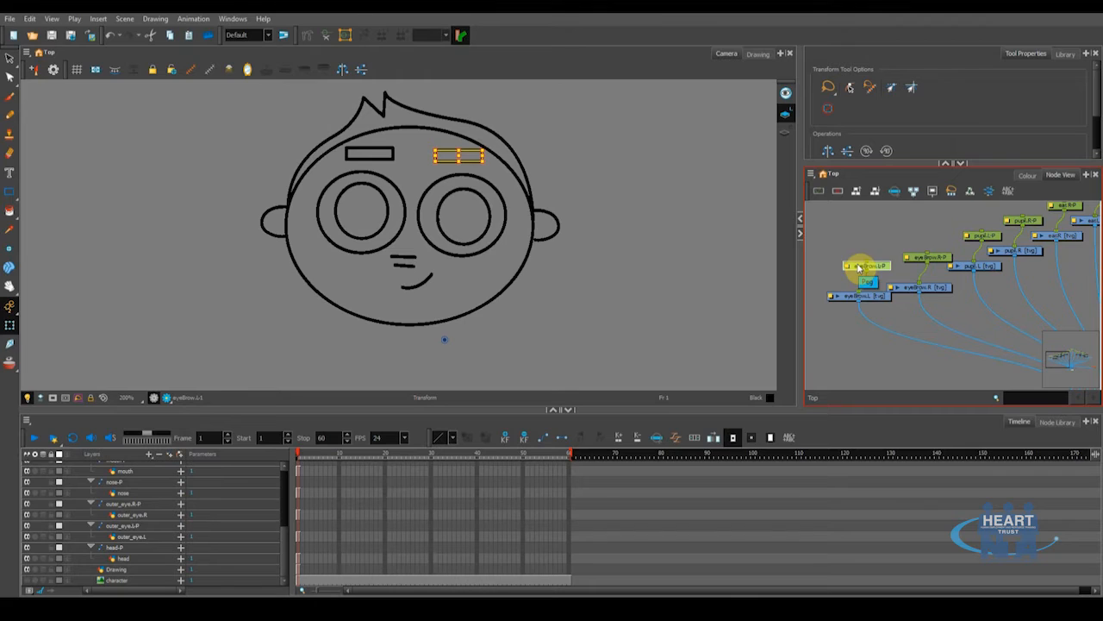
left_click(871, 297)
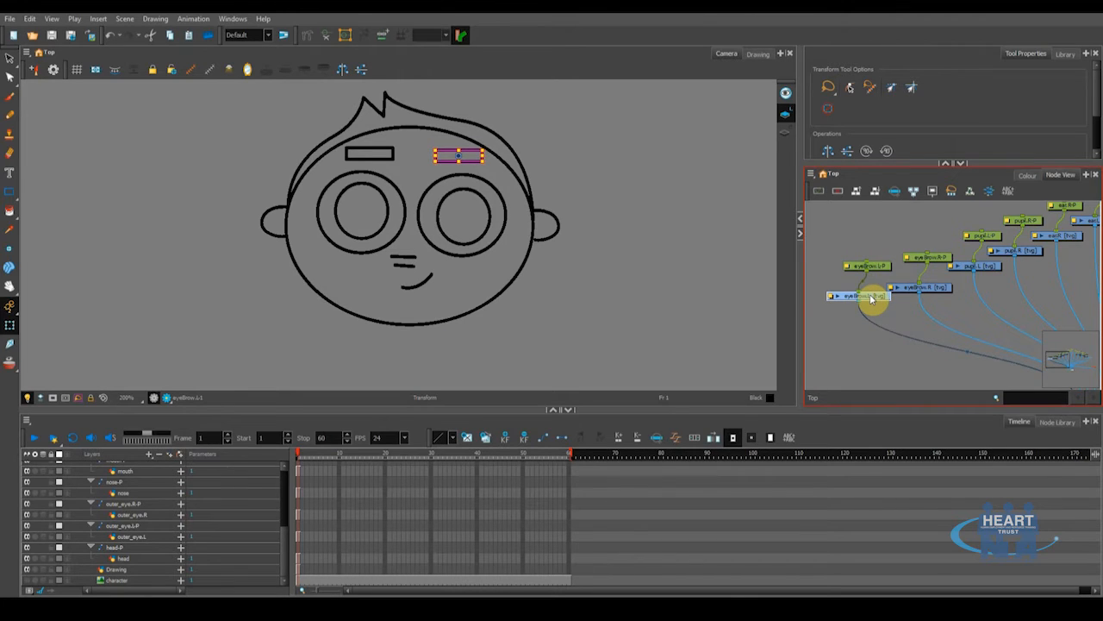
left_click(888, 268)
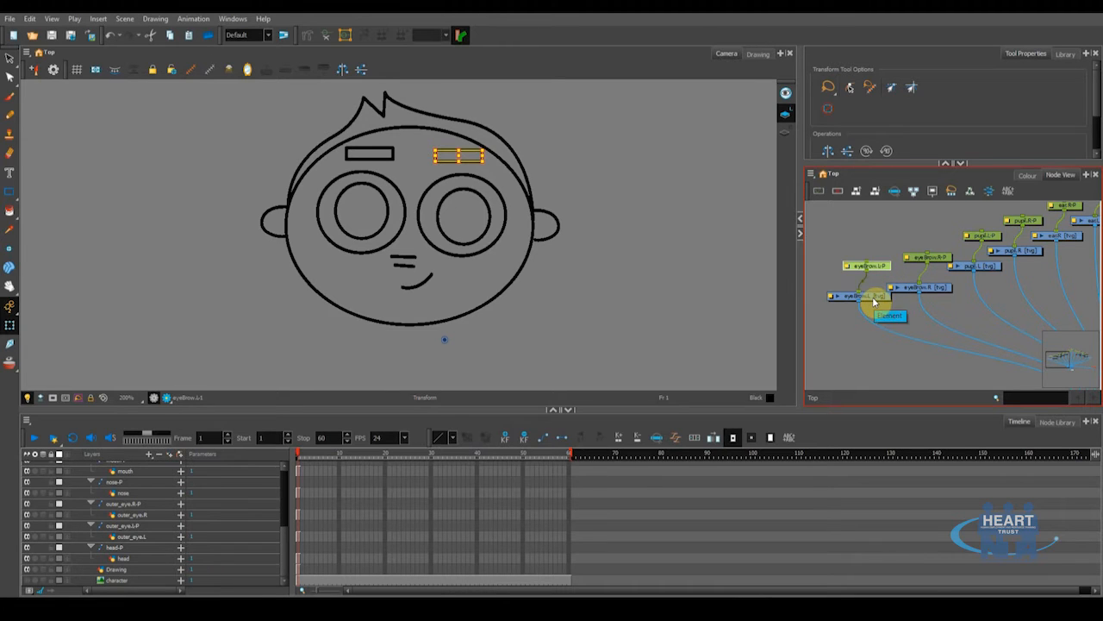
left_click(873, 298)
left_click(881, 268)
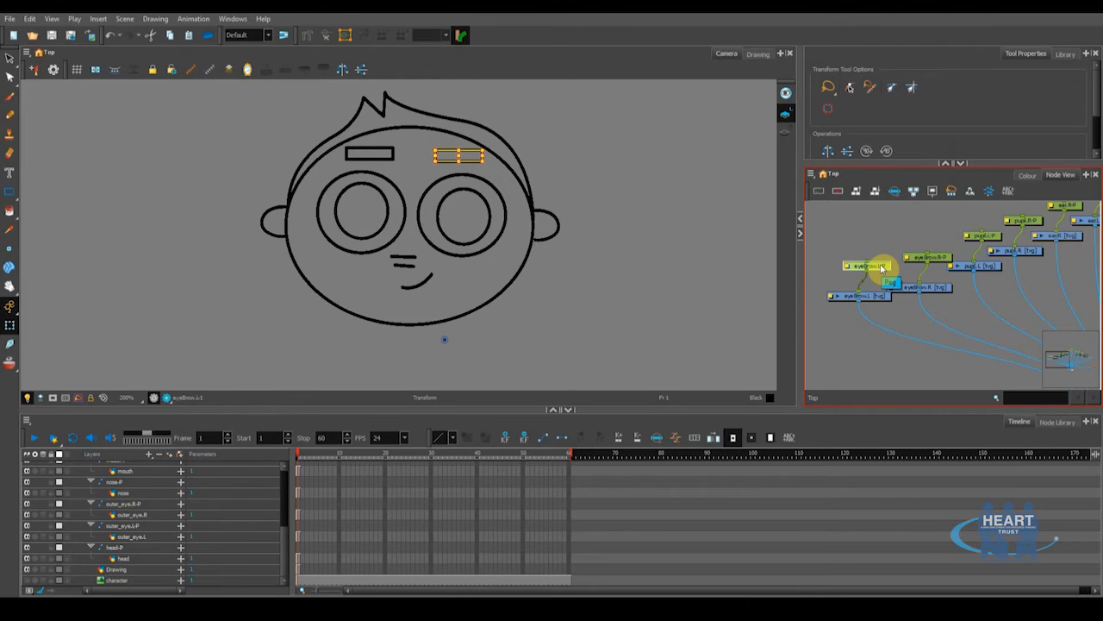
left_click(873, 299)
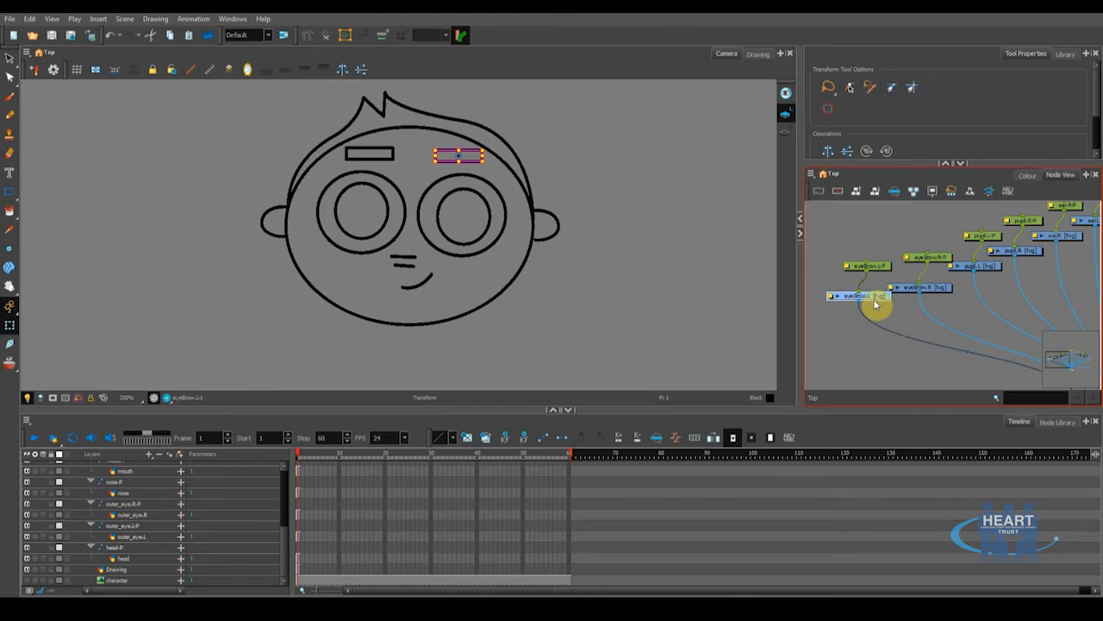
left_click(875, 305)
left_click(874, 298)
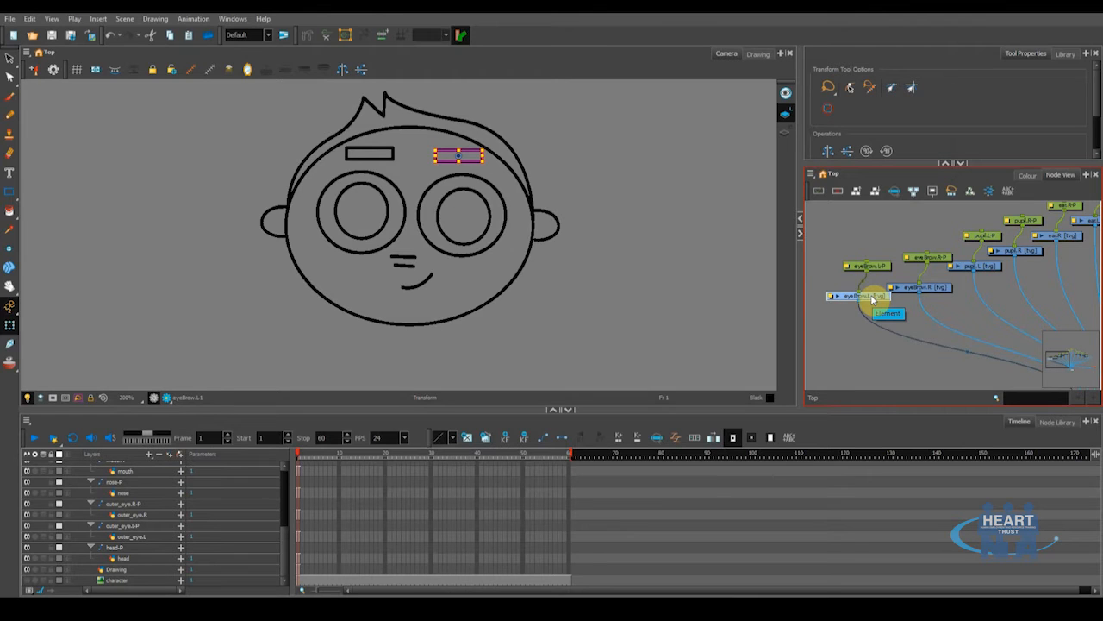
left_click(886, 319)
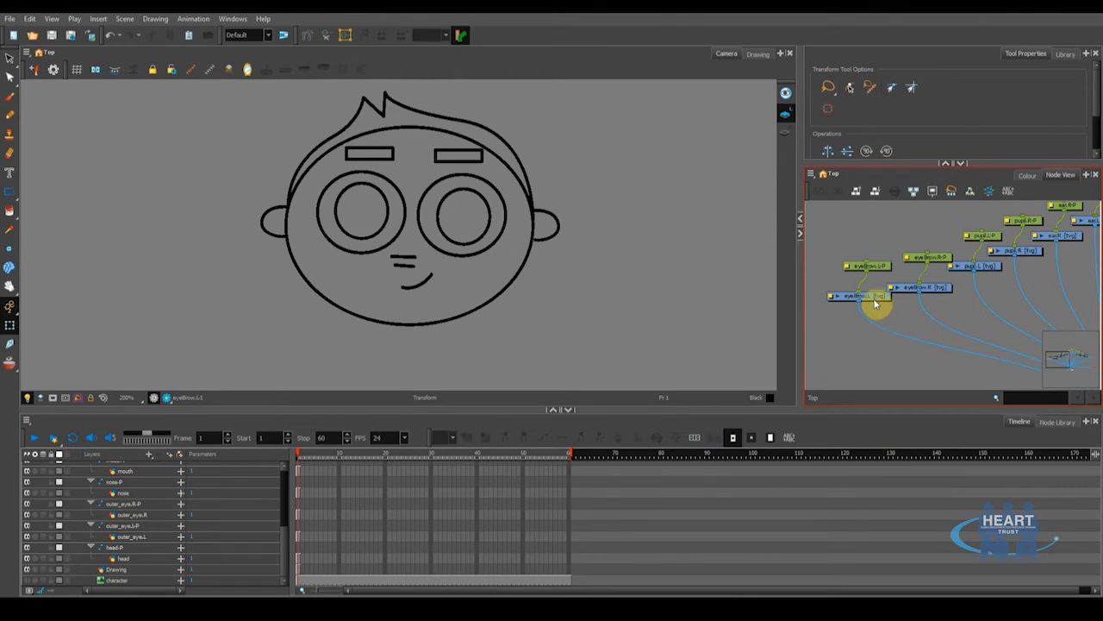
- Set the eyeBrow.L drawing's embedded pivot option to Apply Embedded Pivot on Parent Peg
left_click(875, 300)
scroll(850, 301, "up", 1)
left_click_drag(854, 290, 874, 279)
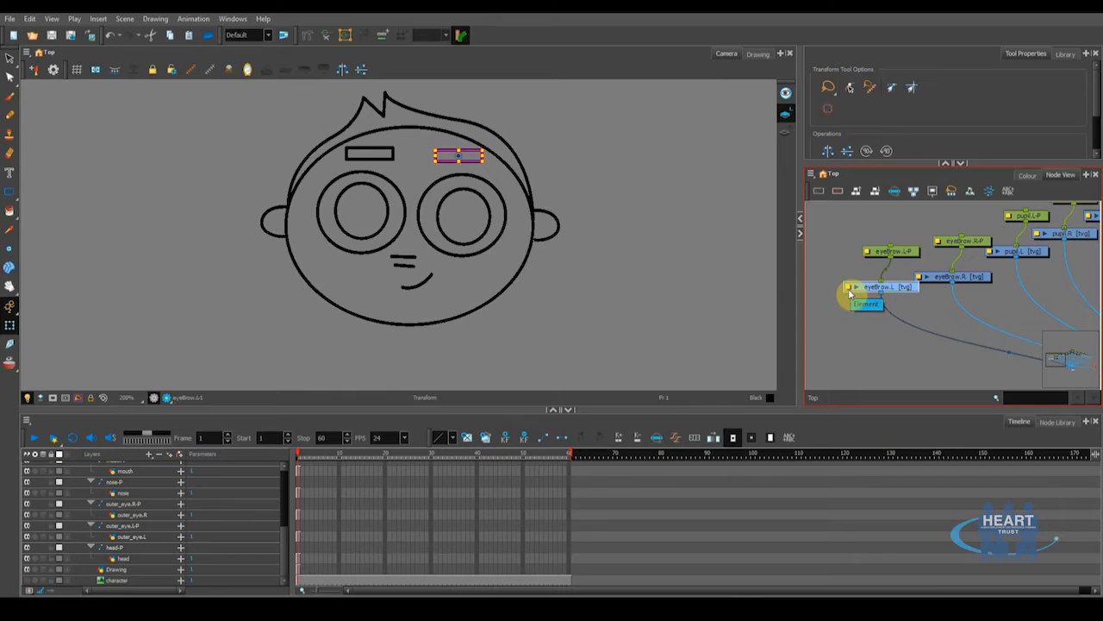
double_click(850, 290)
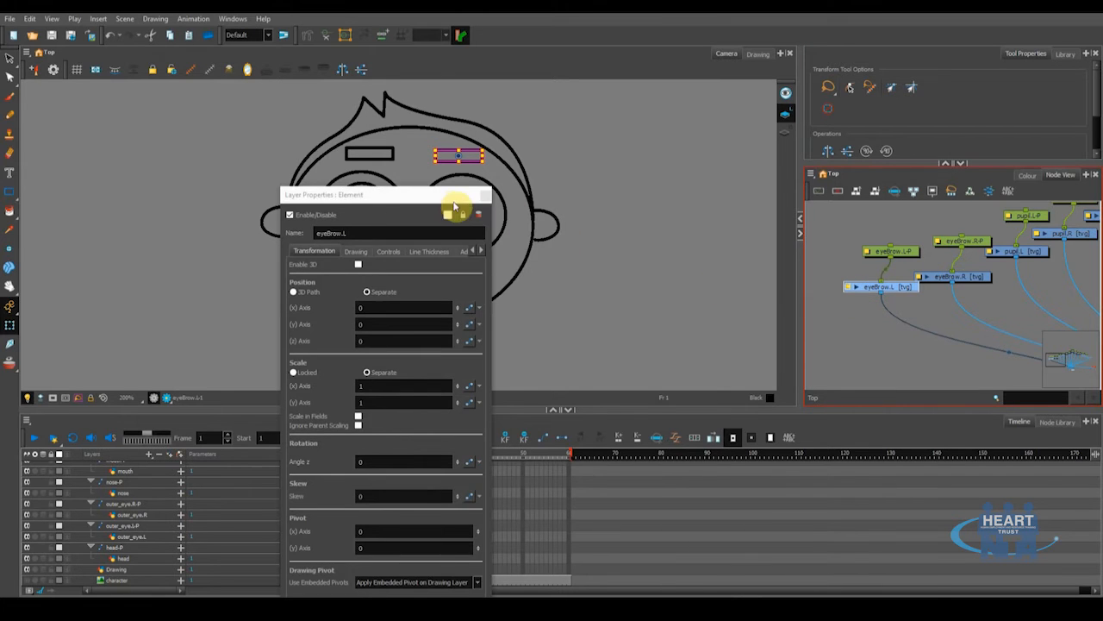
left_click_drag(451, 190, 809, 37)
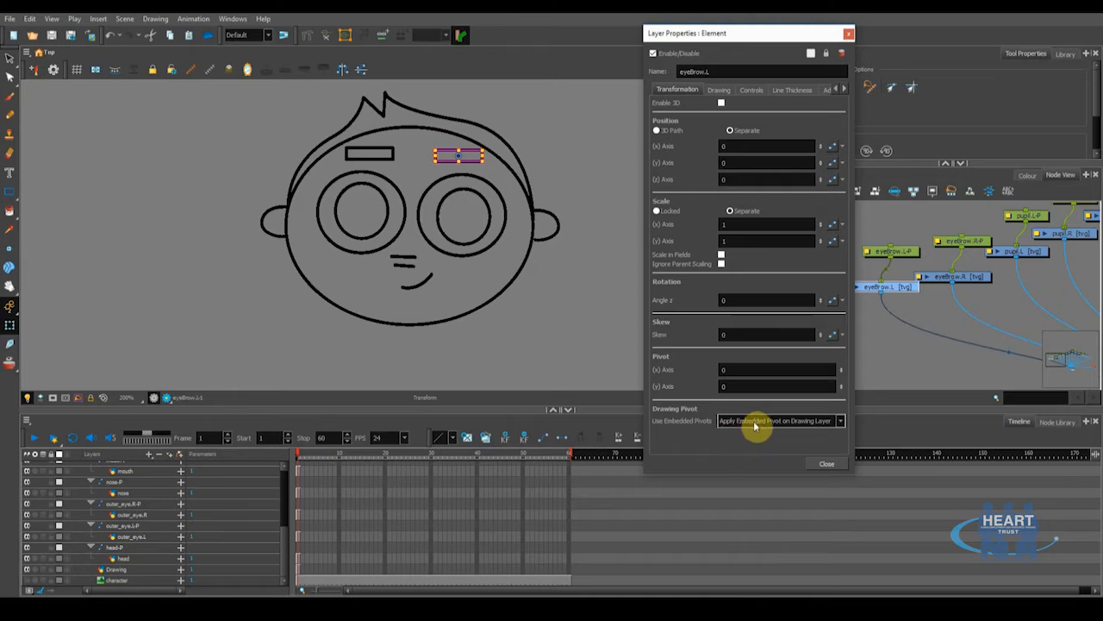
left_click(840, 423)
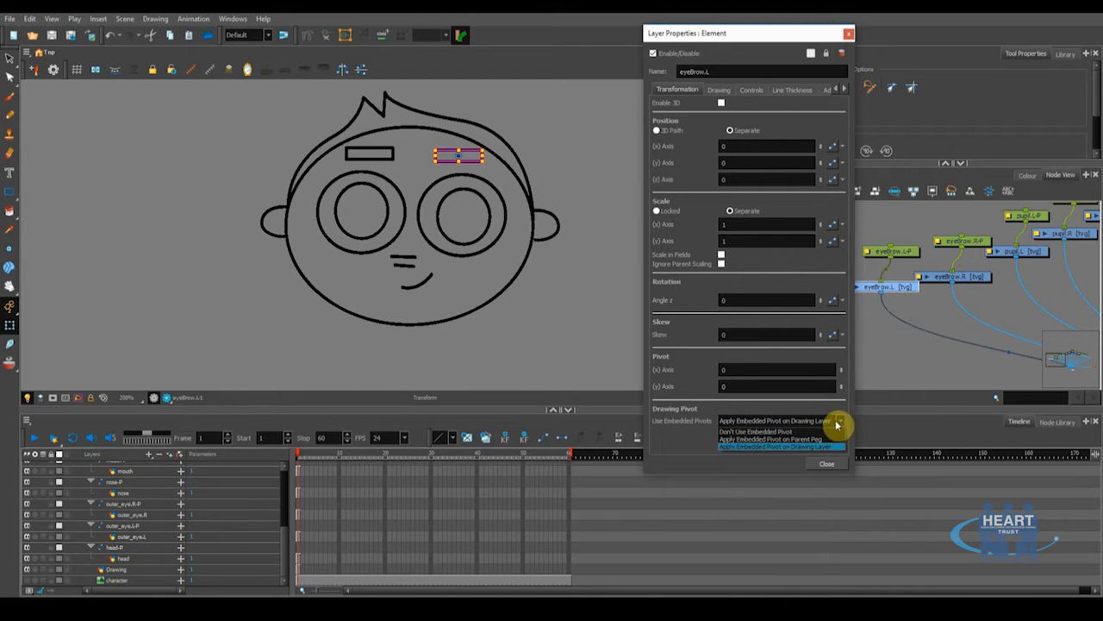
left_click(770, 439)
left_click(826, 465)
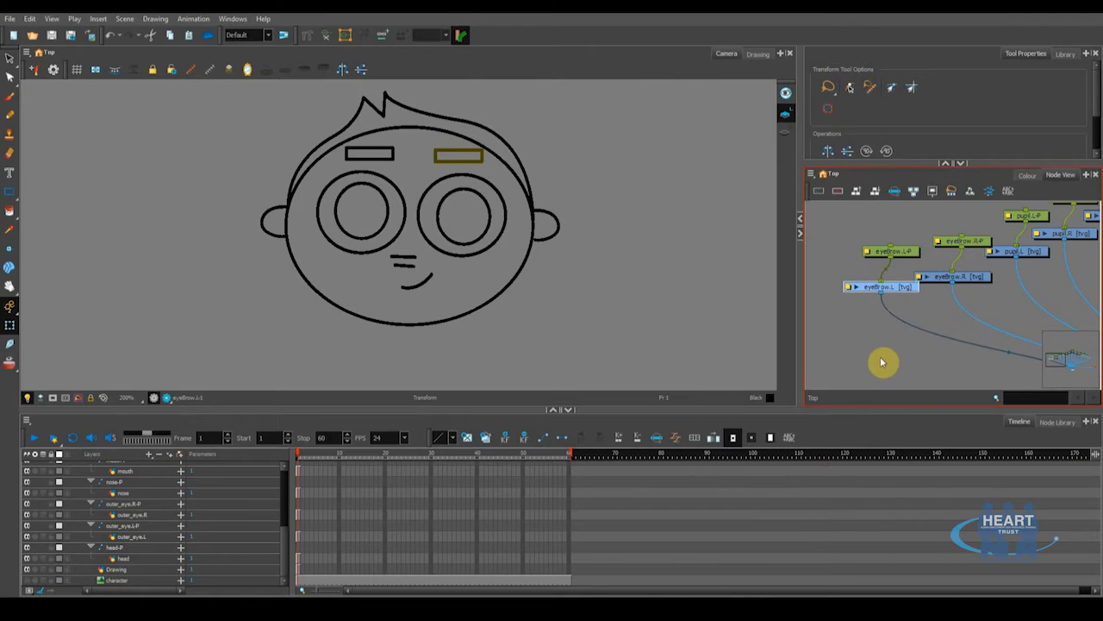
- Check the pivot positions of the eyeBrow.L, eyeBrow.R and pupil.L drawings against those of their pegs
left_click(903, 289)
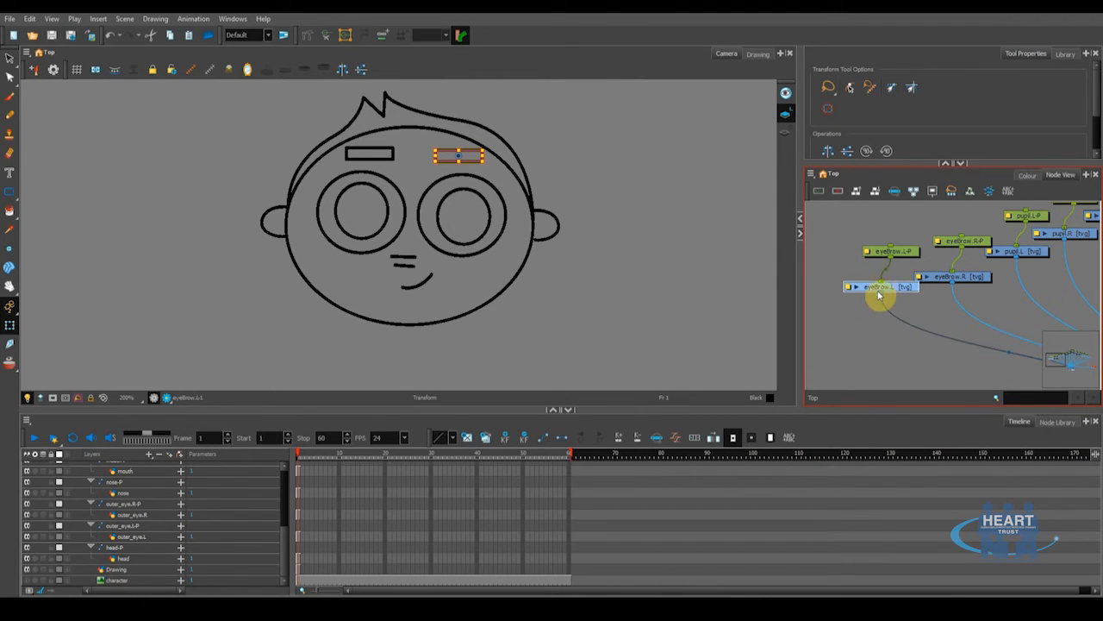
left_click(905, 252)
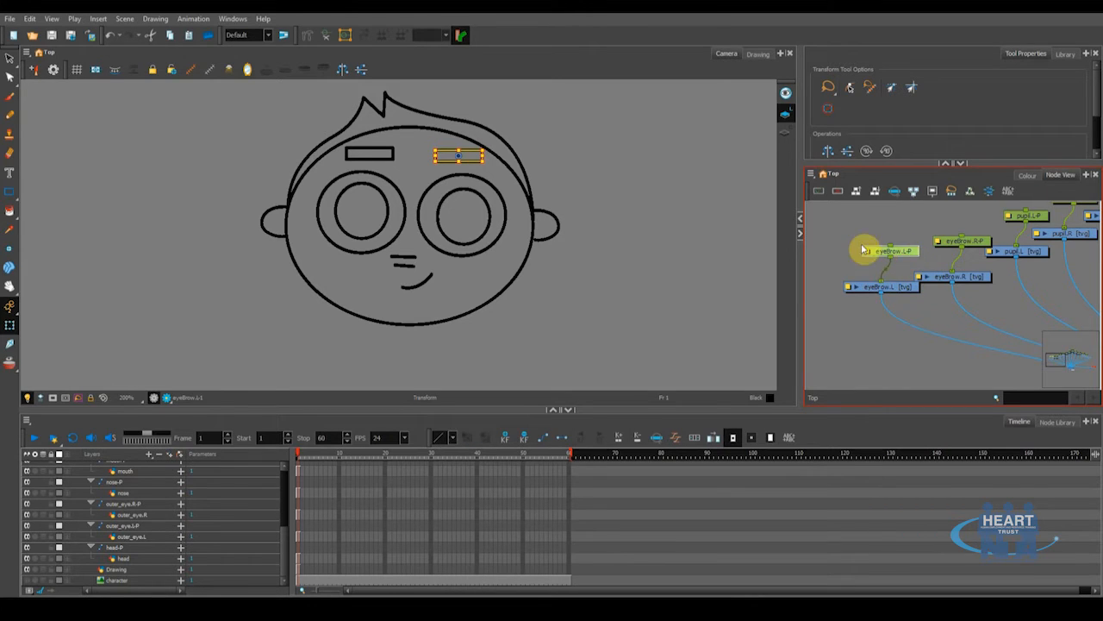
left_click(909, 288)
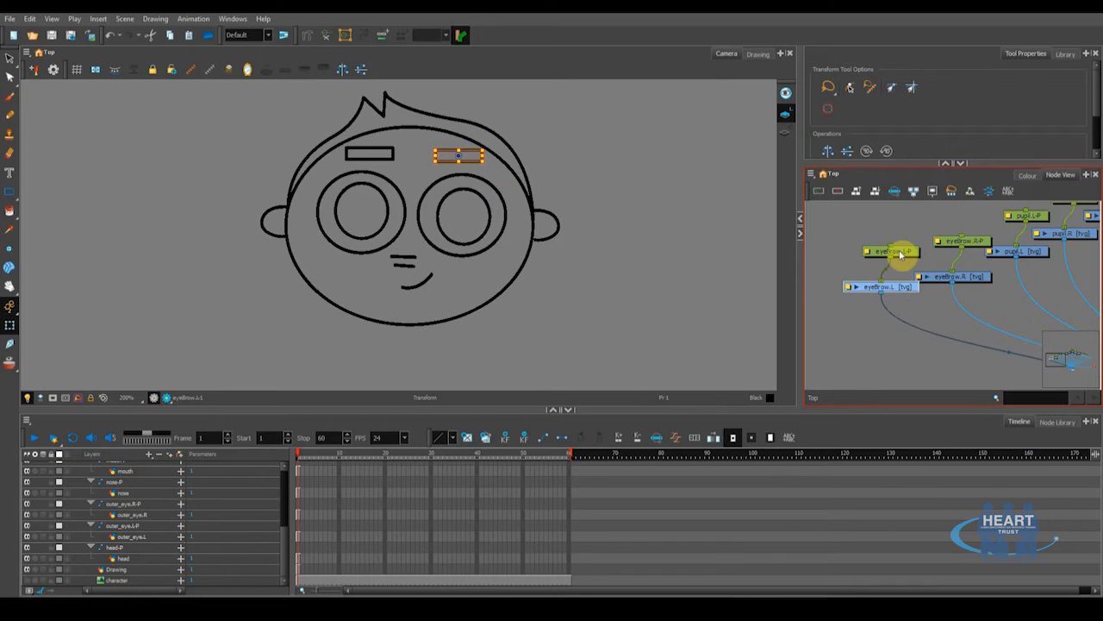
left_click(901, 254)
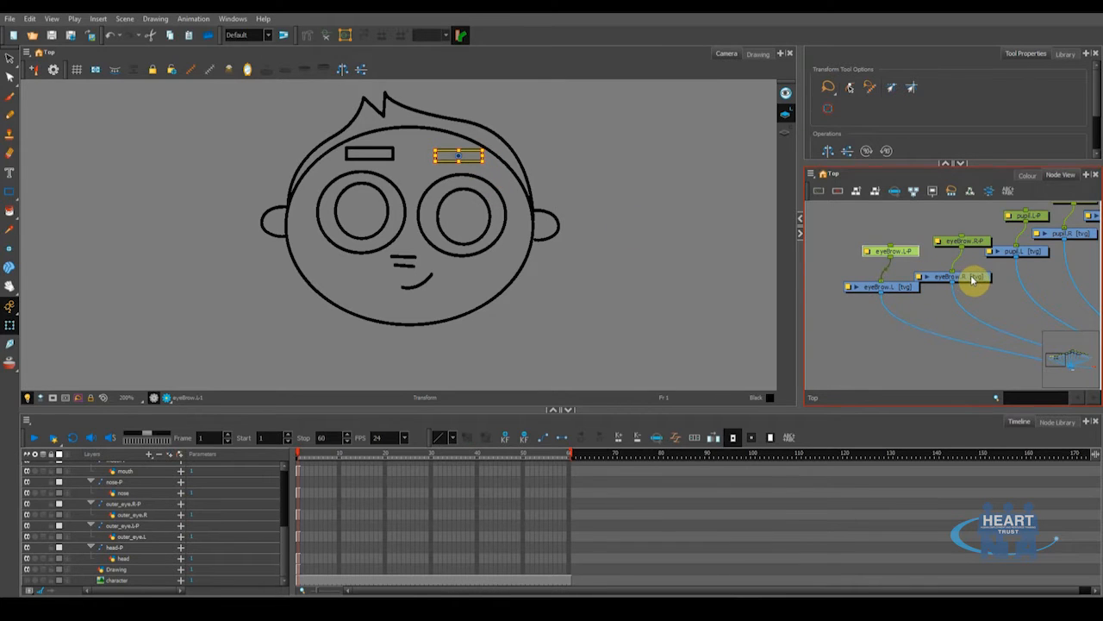
left_click_drag(973, 279, 924, 345)
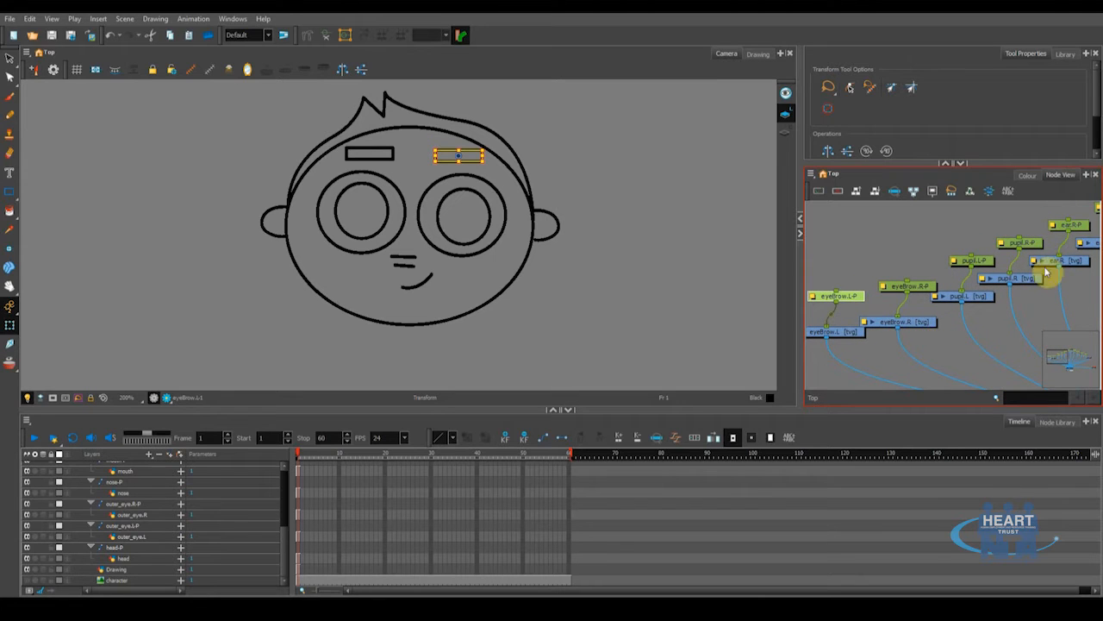
left_click(914, 324)
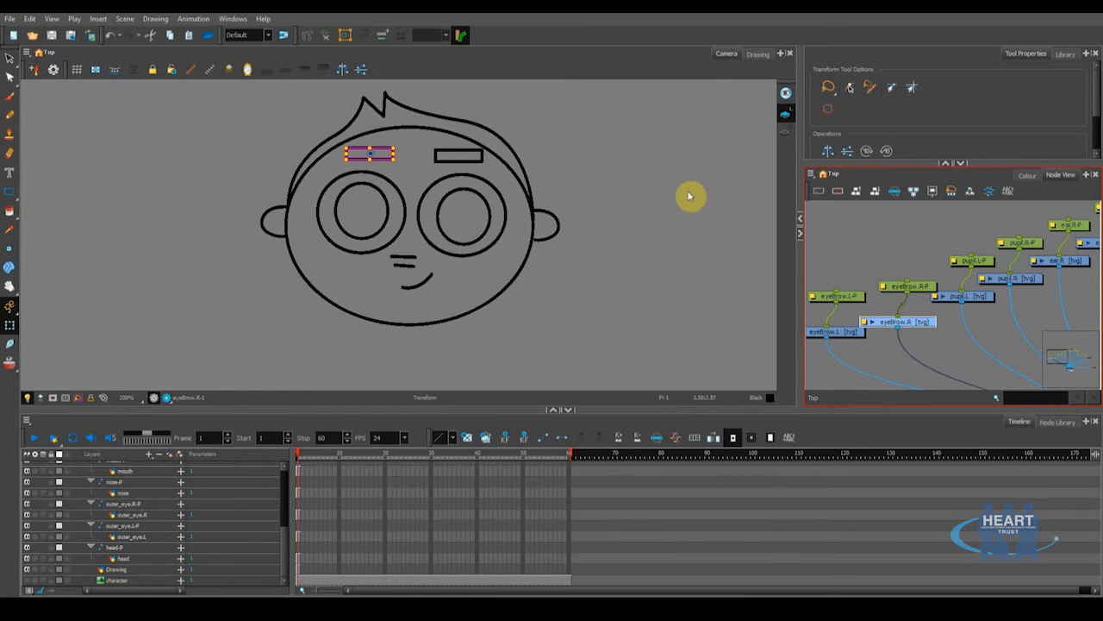
left_click(921, 290)
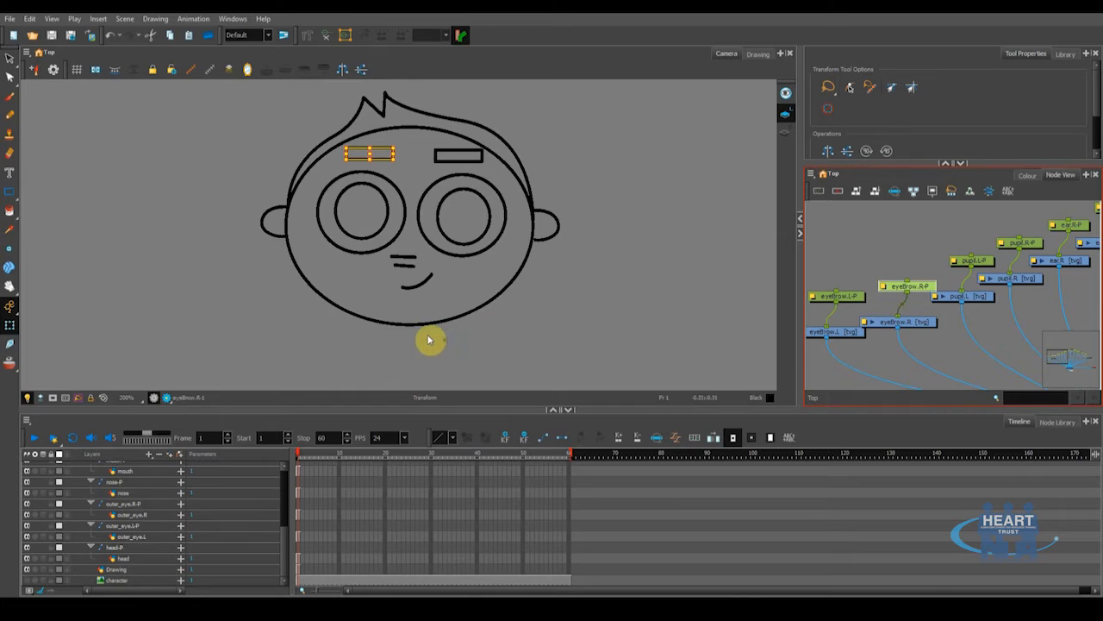
left_click(967, 296)
left_click(983, 260)
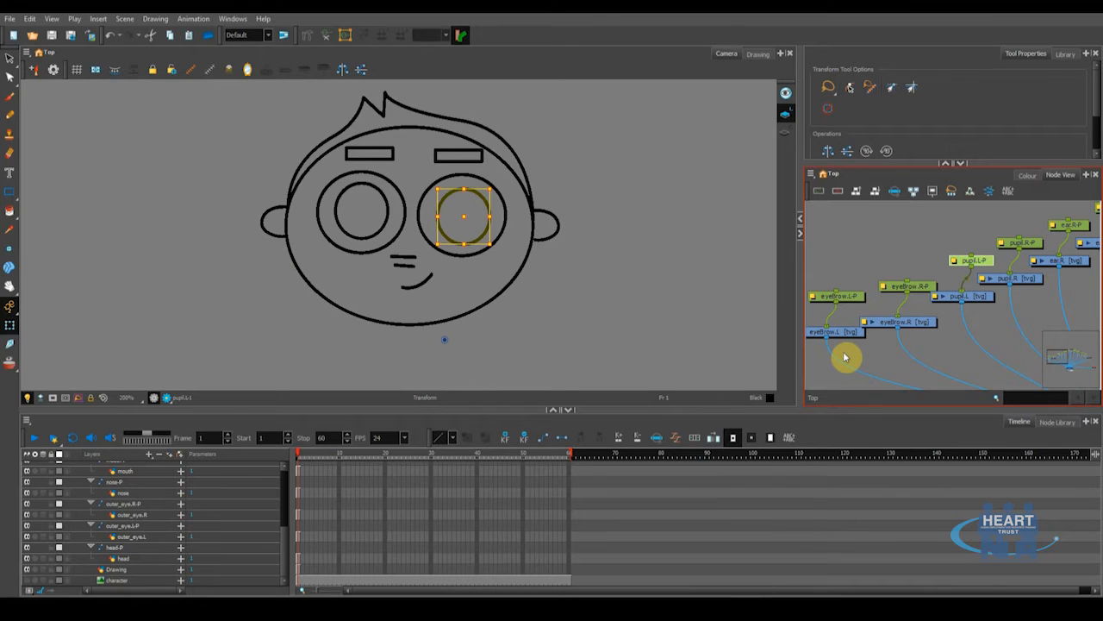
- Set the eyeBrow.R drawing's embedded pivot option to Apply Embedded Pivot on Parent Peg
left_click_drag(862, 359, 901, 354)
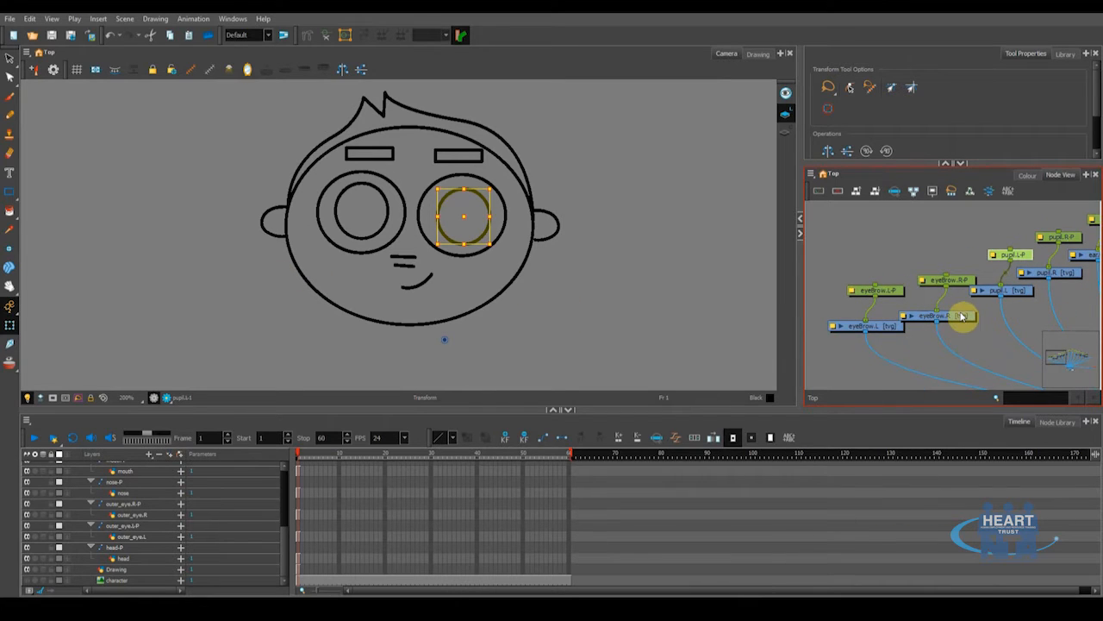
left_click(965, 340)
left_click(909, 316)
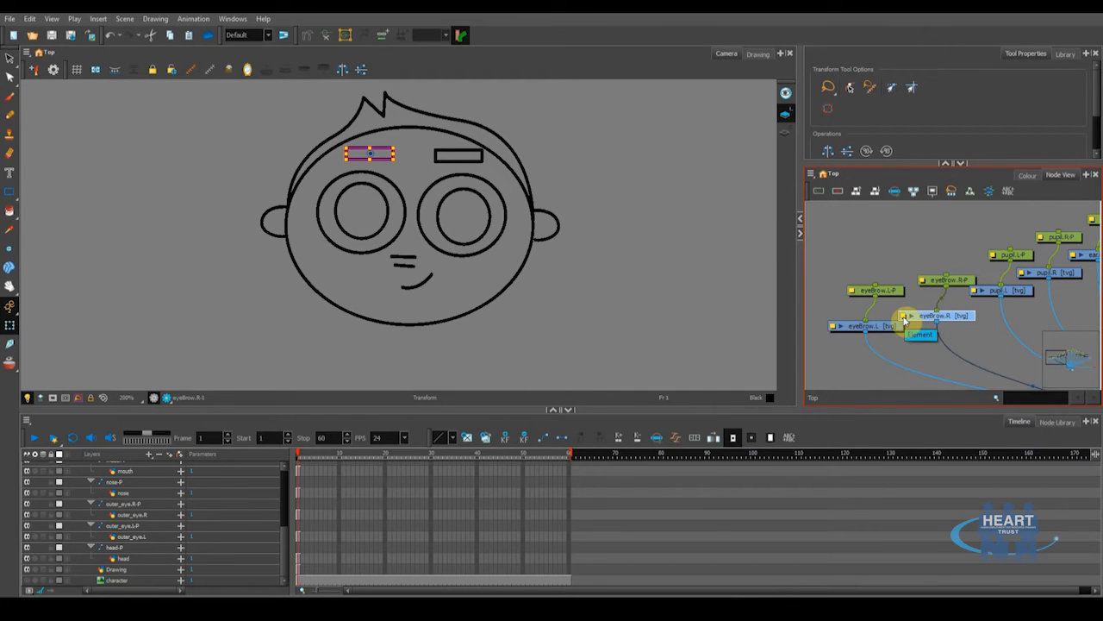
left_click(904, 318)
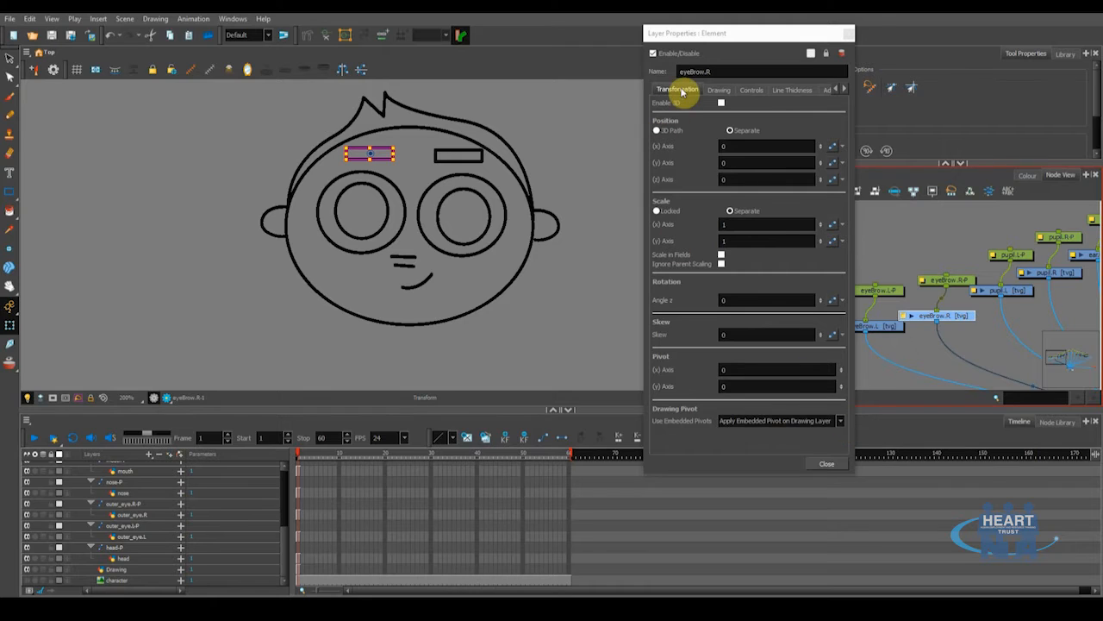
left_click(833, 423)
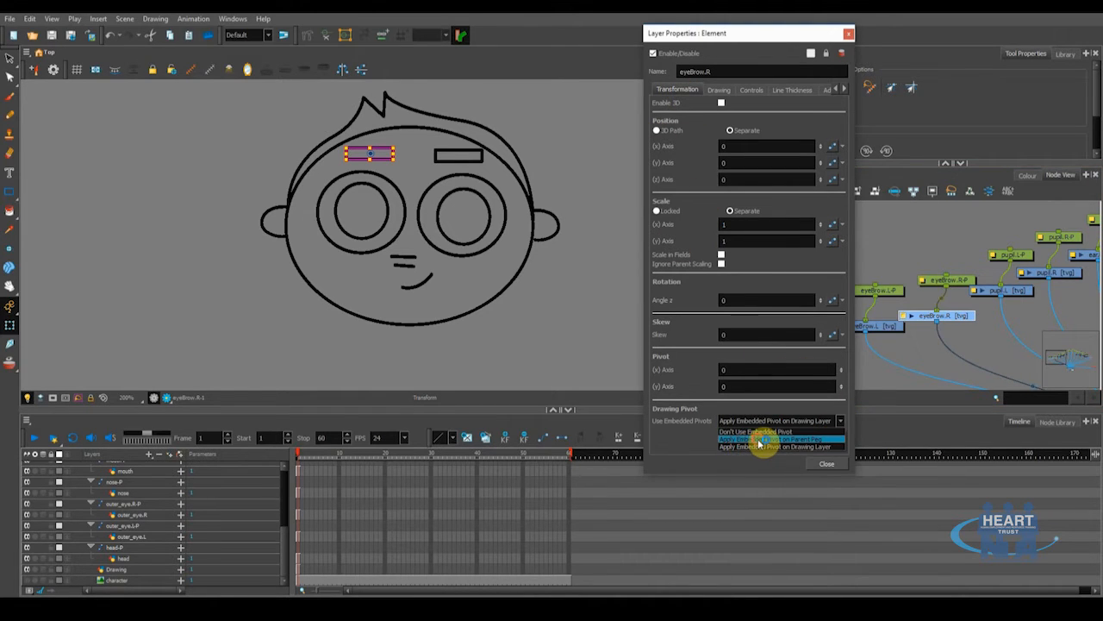
left_click(760, 442)
left_click(827, 463)
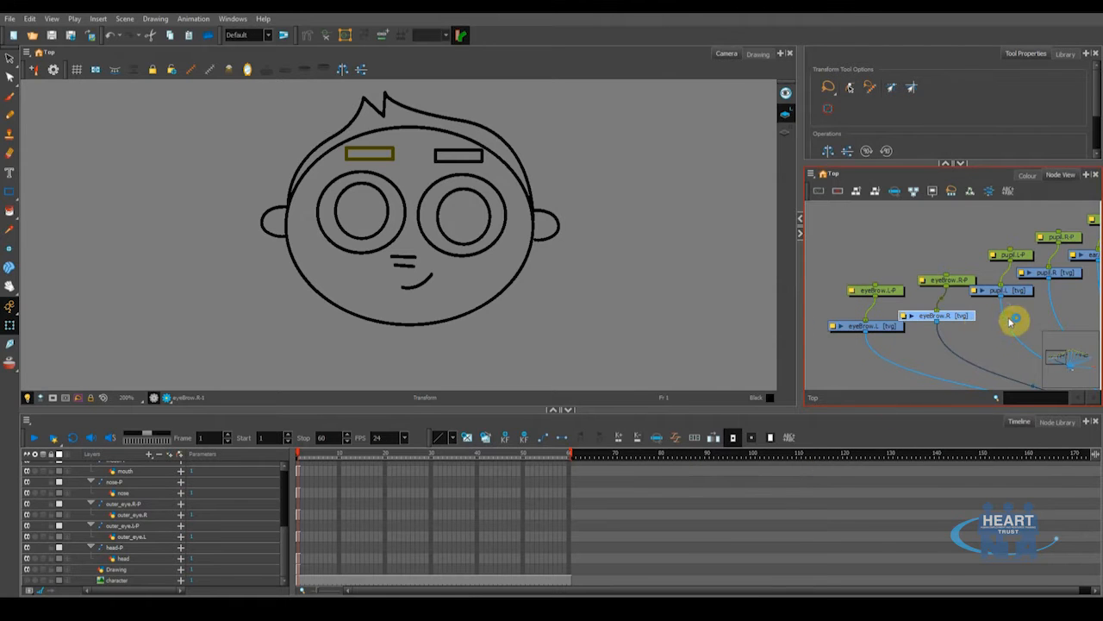
- Set the embedded pivot option of both pupil drawings, pupil.L and pupil.R, to Apply Embedded Pivot on Parent Peg
left_click(891, 313)
left_click(833, 422)
left_click(744, 443)
left_click(825, 462)
left_click(877, 330)
left_click(833, 423)
left_click(748, 443)
left_click(820, 463)
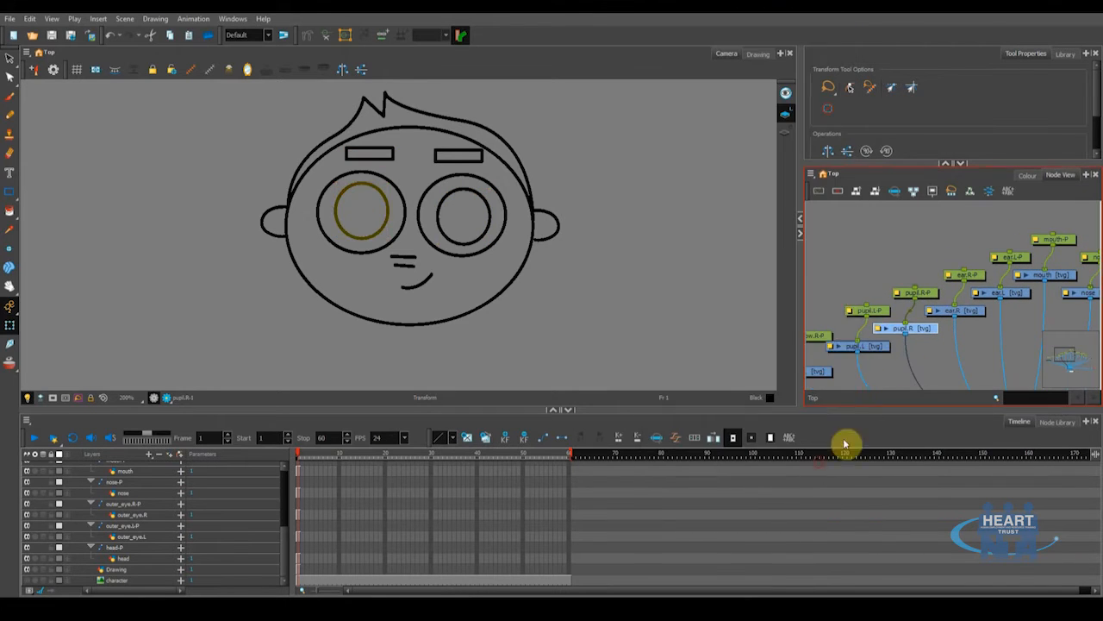
- Set the embedded pivot option of both ear drawings, ear.R and ear.L, to Apply Embedded Pivot on Parent Peg
left_click(861, 321)
left_click(833, 422)
left_click(767, 442)
left_click(825, 463)
left_click(939, 304)
left_click(908, 302)
left_click(832, 421)
left_click(758, 442)
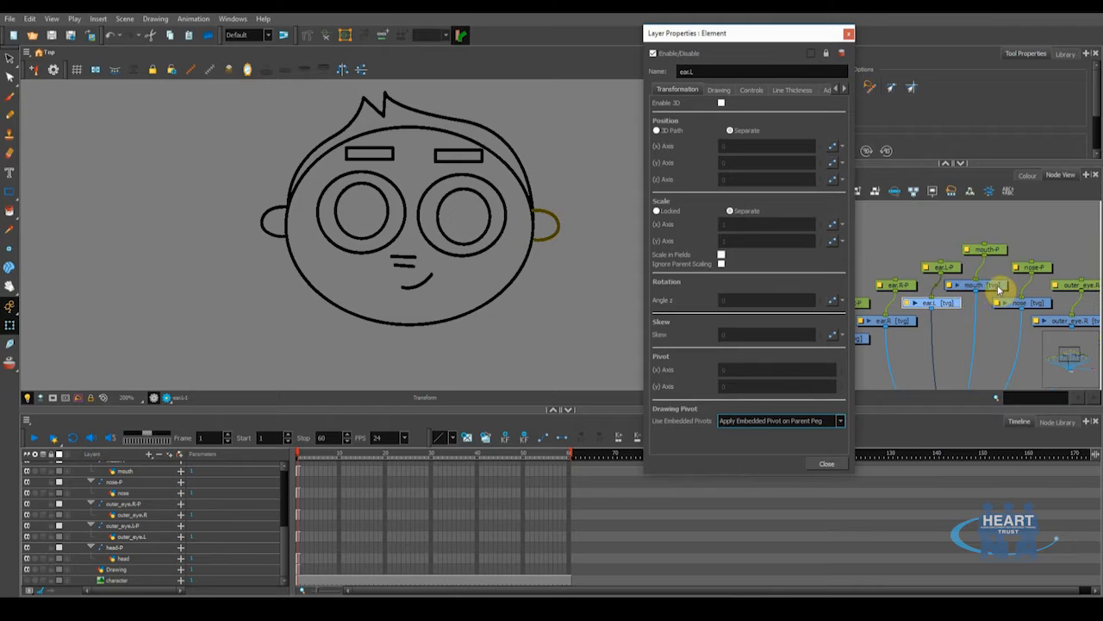
- Set the mouth drawing's embedded pivot option to Apply Embedded Pivot on Parent Peg
left_click(969, 286)
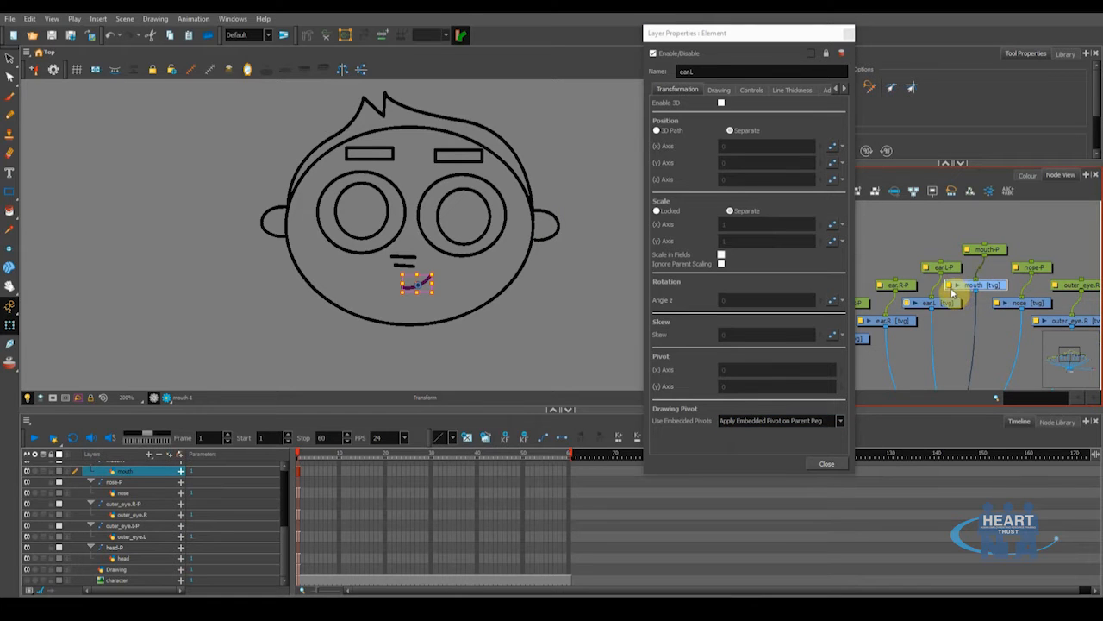
left_click(827, 463)
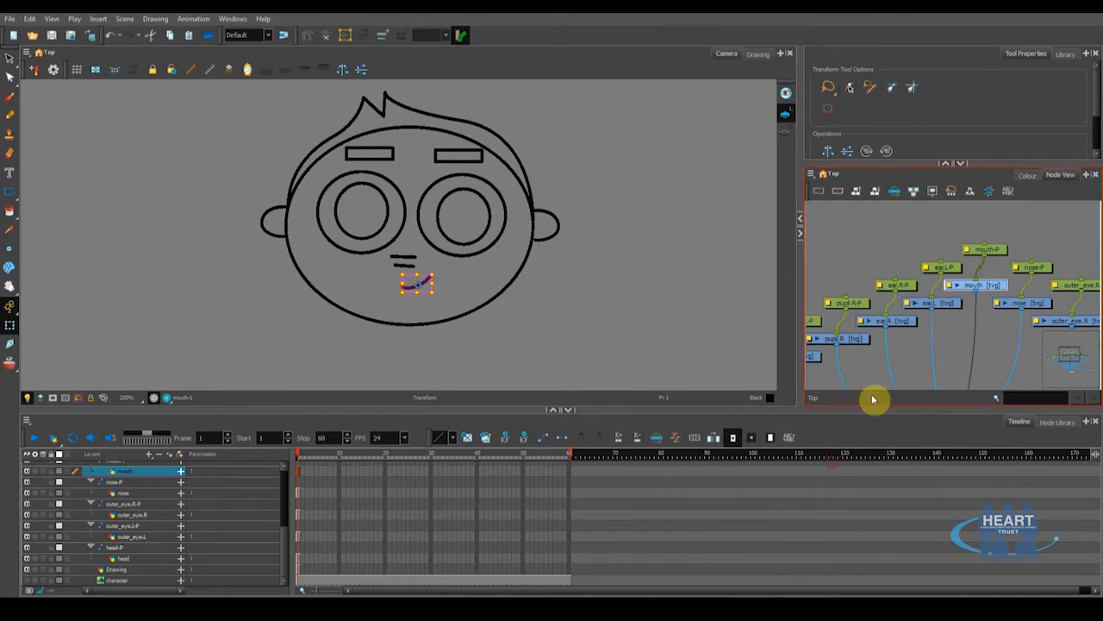
double_click(951, 286)
left_click(834, 420)
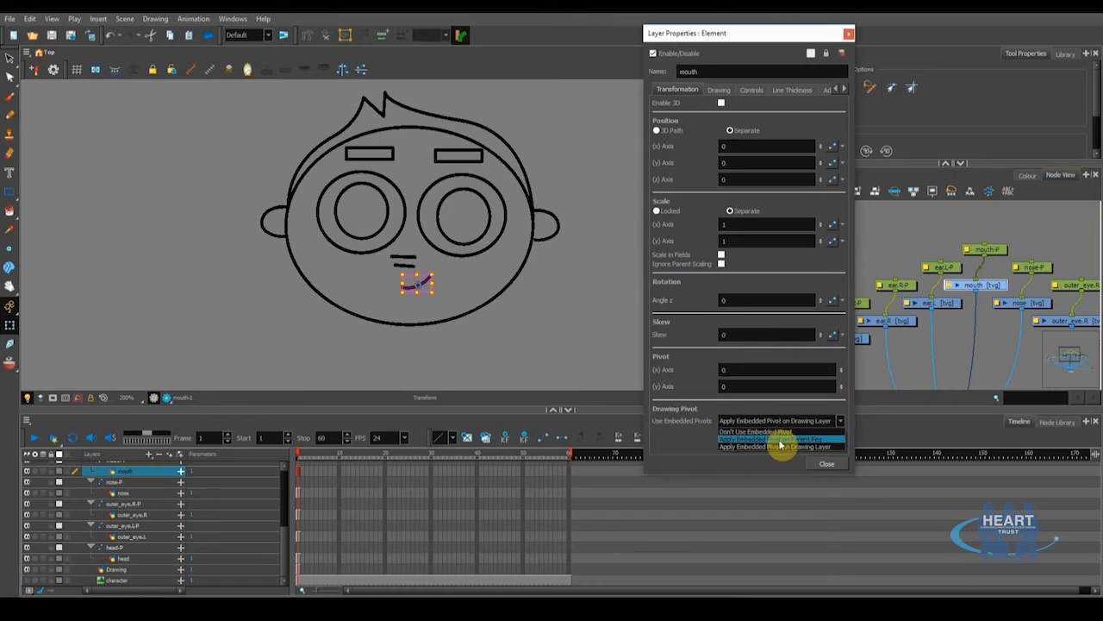
left_click(780, 439)
left_click(827, 463)
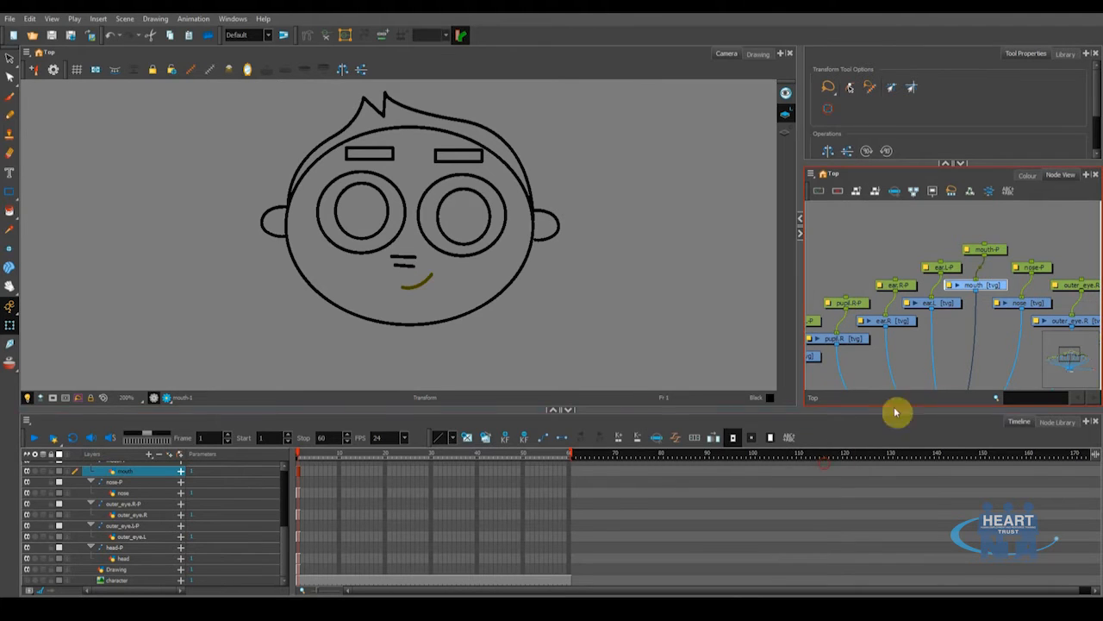
- Compare the pivot position of the mouth drawing with that of its mouth-P peg
left_click_drag(965, 336, 928, 363)
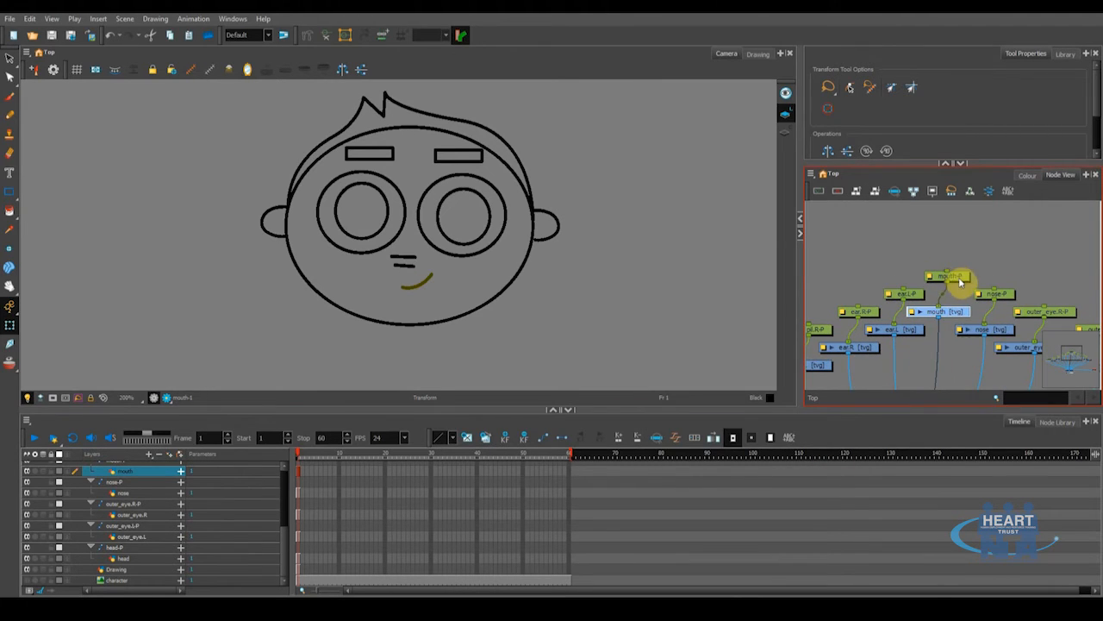
left_click_drag(928, 244, 982, 255)
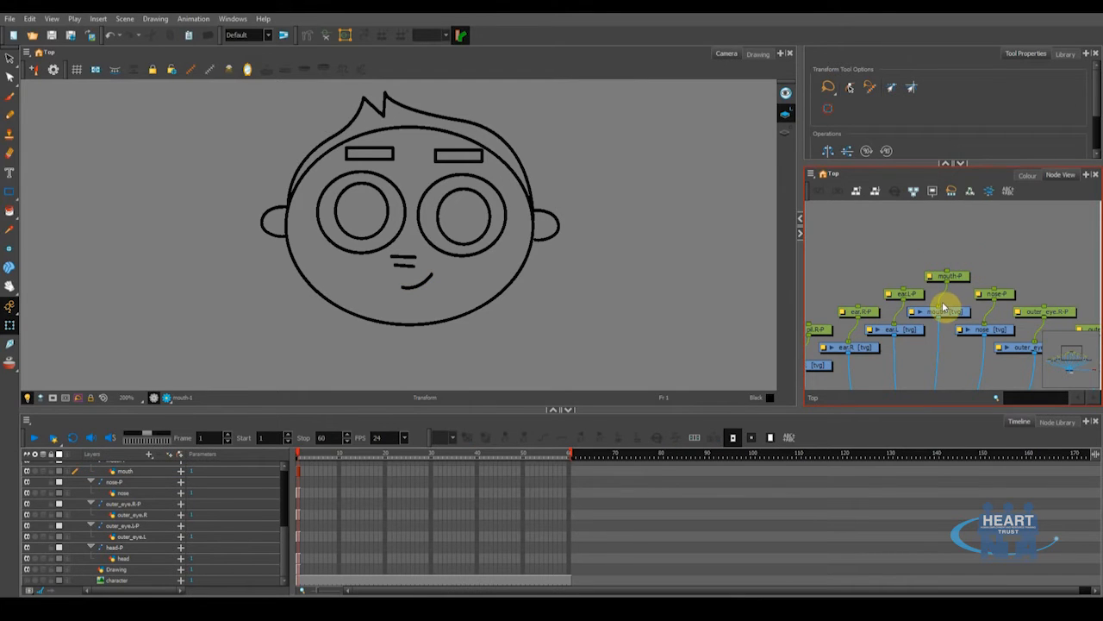
left_click(953, 314)
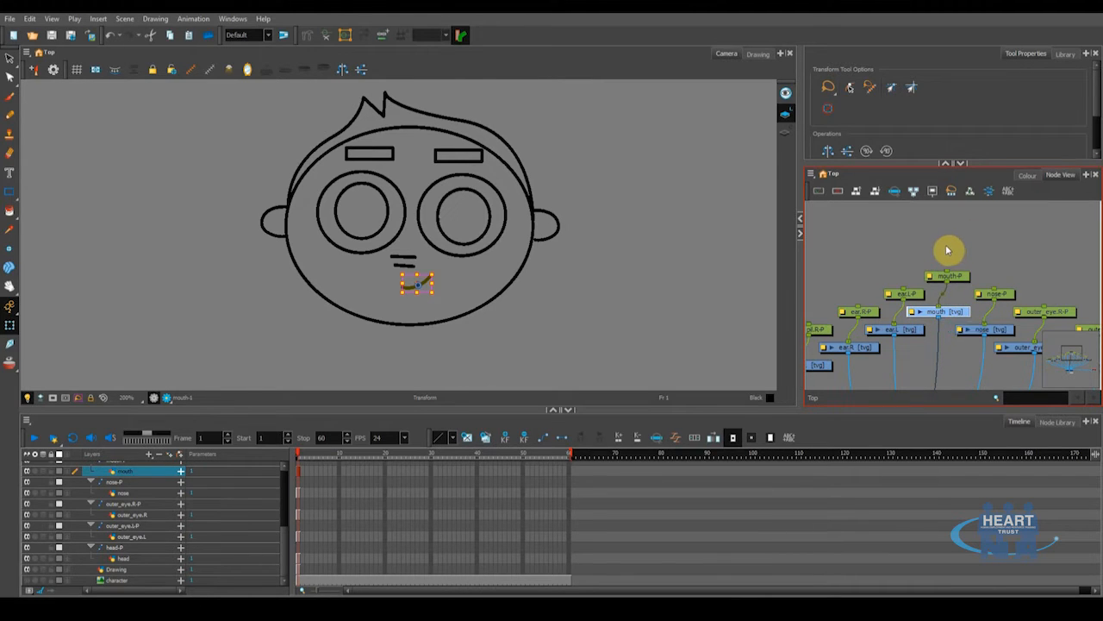
left_click(957, 276)
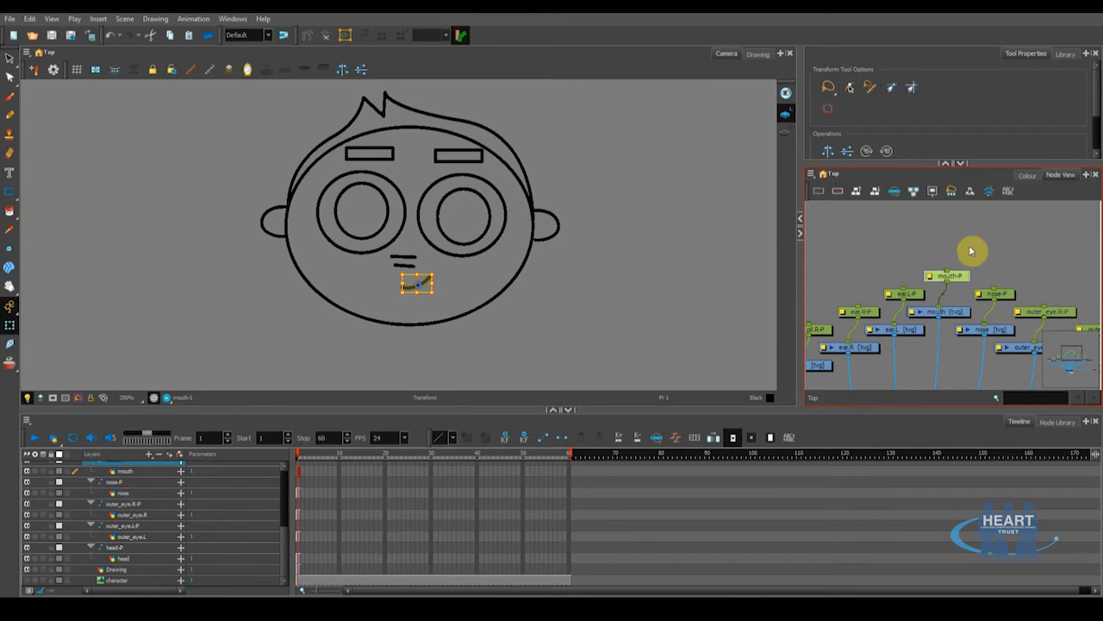
- Reapply the Apply Embedded Pivot on Parent Peg option to the mouth drawing
left_click(957, 317)
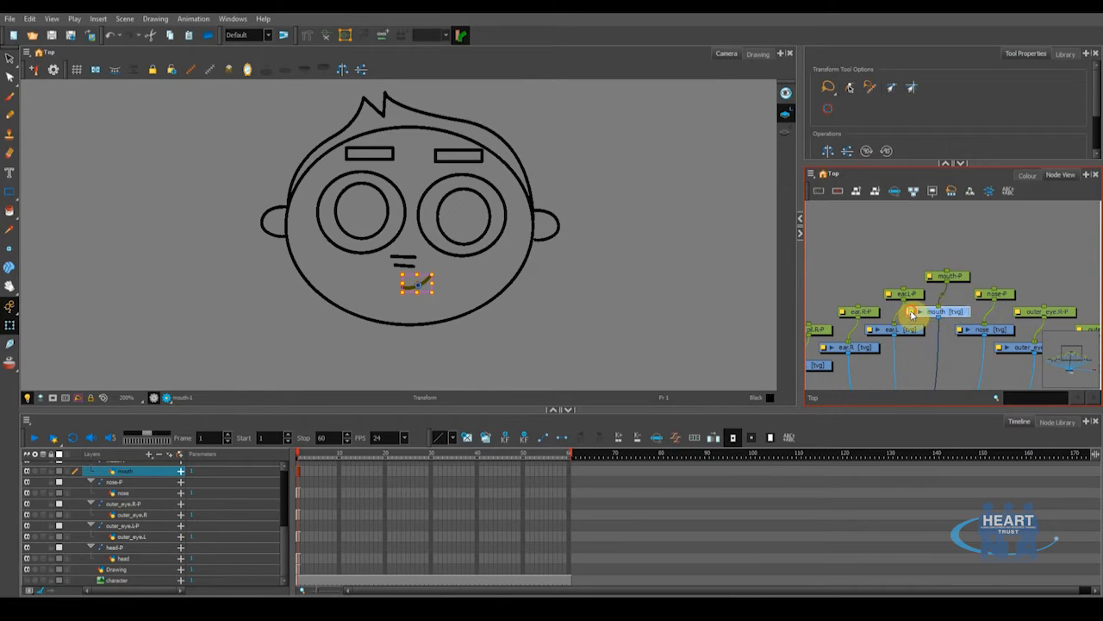
left_click(912, 315)
left_click(800, 420)
left_click(768, 442)
left_click(827, 463)
- Set the embedded pivot option of the nose and outer_eye.R drawings to Apply Embedded Pivot on Parent Peg
left_click_drag(923, 350, 867, 271)
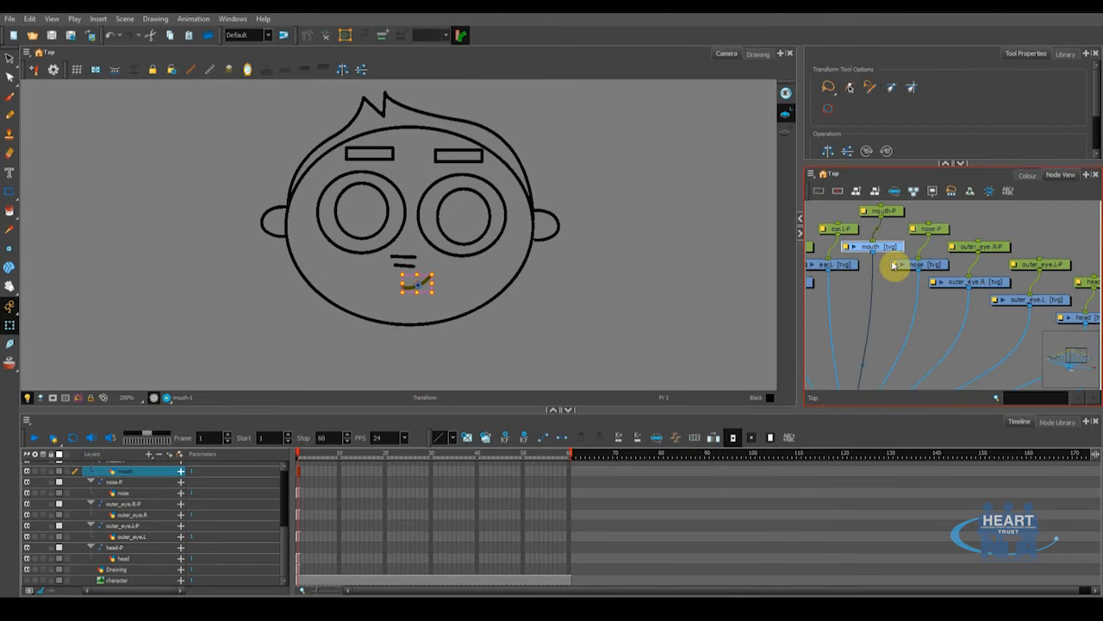
left_click(896, 266)
left_click(801, 420)
left_click(767, 443)
left_click(827, 463)
left_click(909, 286)
left_click(800, 420)
left_click(768, 442)
left_click(826, 463)
- Set the outer_eye.L drawing's embedded pivot option to Apply Embedded Pivot on Parent Peg
left_click_drag(897, 324, 889, 322)
left_click(891, 291)
left_click(793, 422)
left_click(767, 442)
left_click(827, 463)
left_click(891, 292)
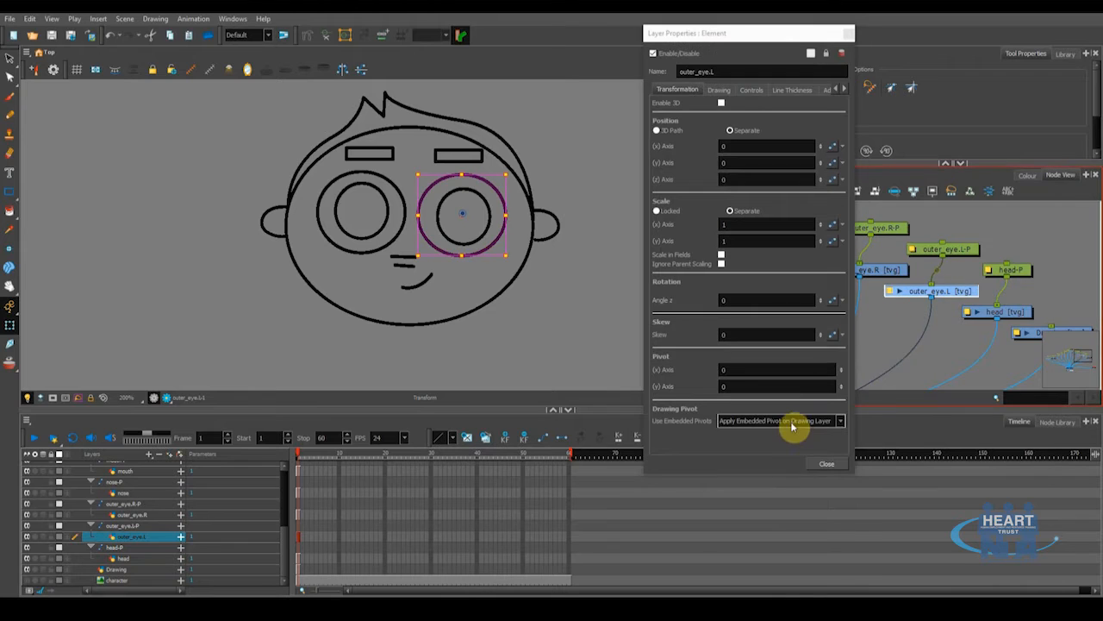
left_click(793, 422)
left_click(765, 443)
left_click(827, 464)
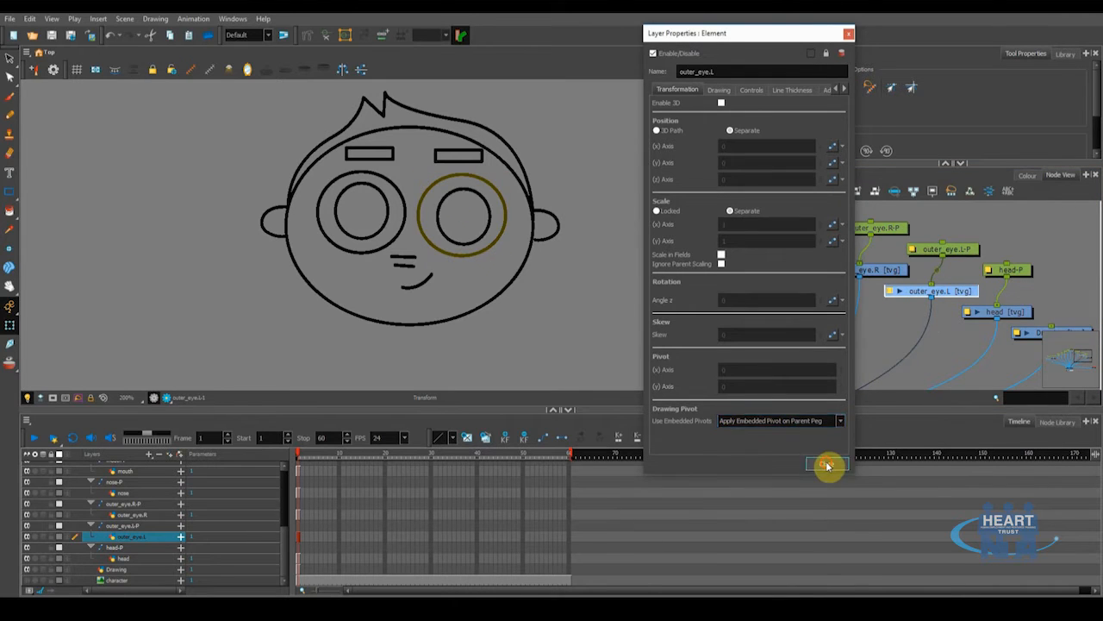
- Set the head drawing's embedded pivot option to Apply Embedded Pivot on Parent Peg
left_click_drag(919, 316, 879, 315)
left_click(917, 319)
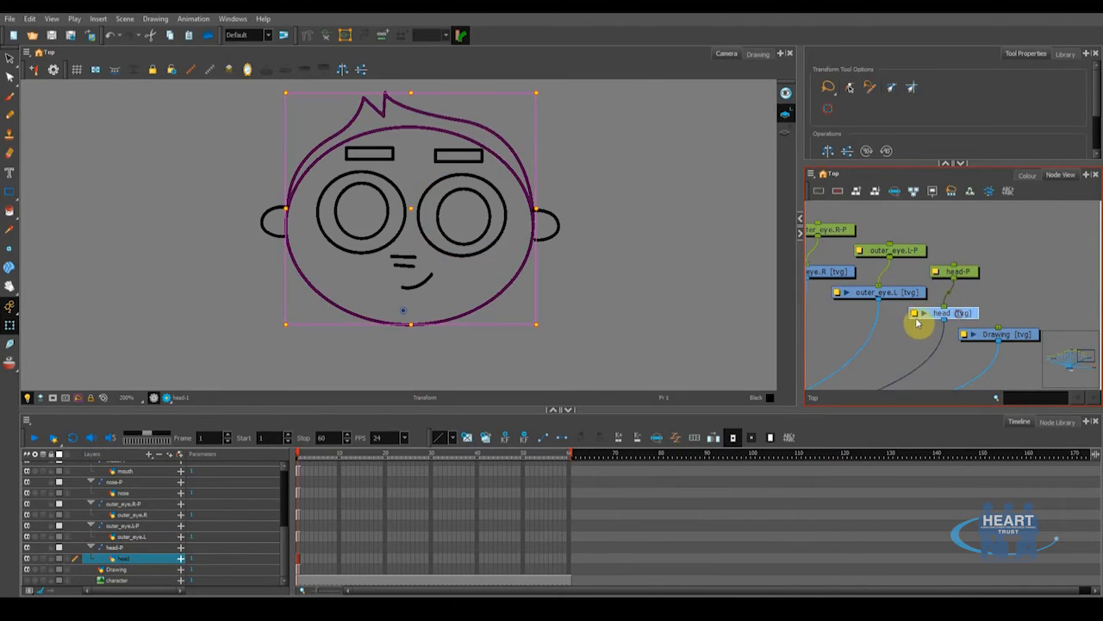
double_click(917, 315)
left_click(793, 421)
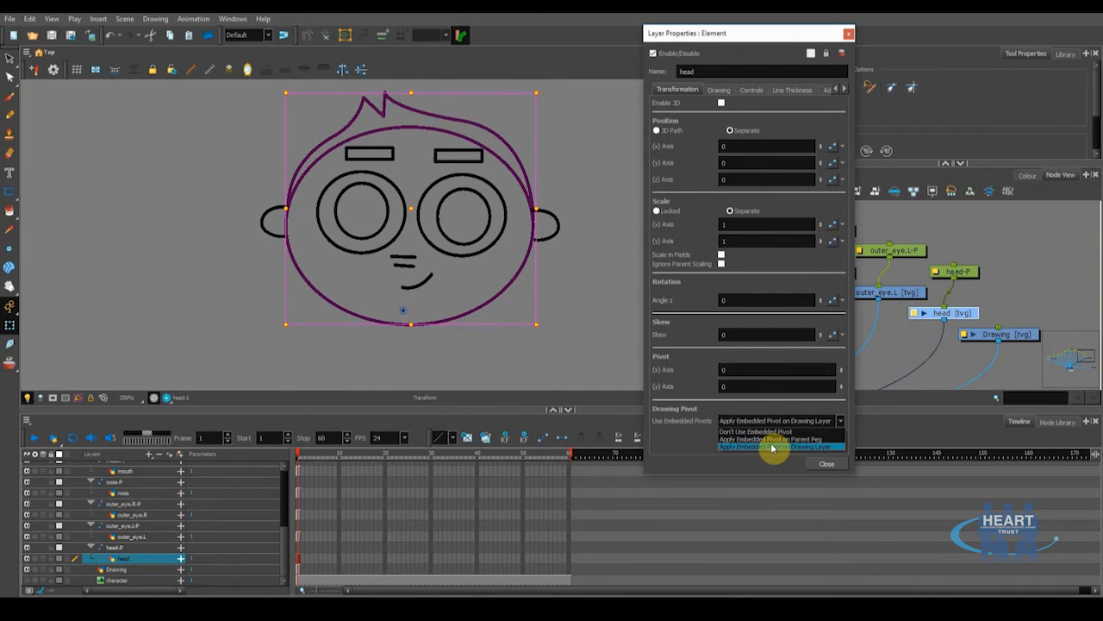
left_click(767, 442)
left_click(825, 465)
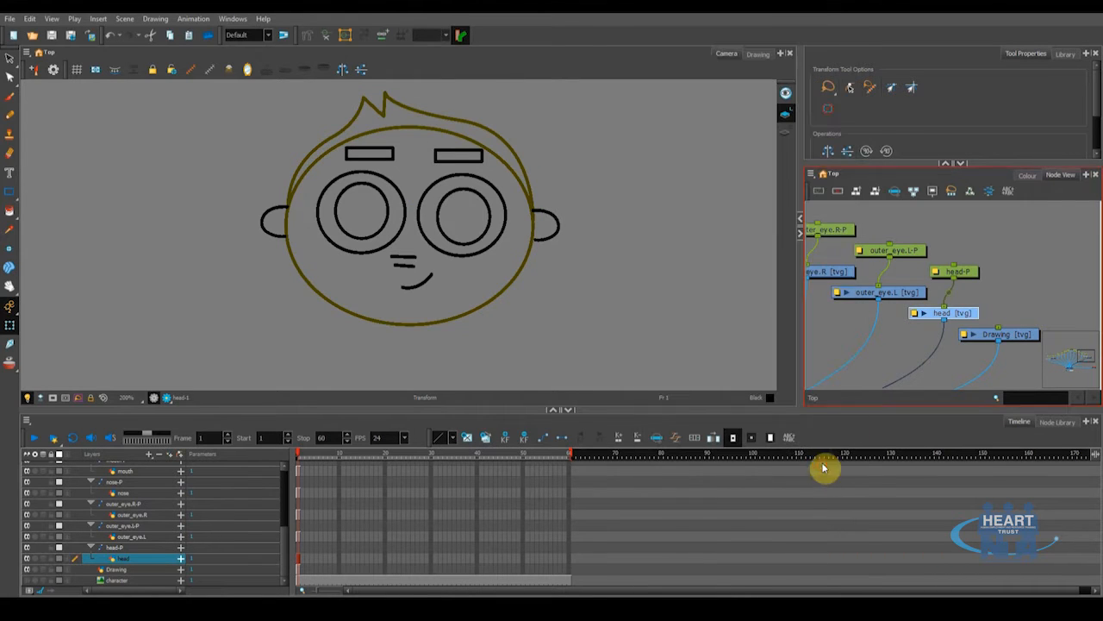
left_click(951, 313)
- Move the Drawing node away from the head nodes, down beside the red node
left_click_drag(869, 337, 933, 347)
scroll(976, 307, "down", 1)
scroll(975, 316, "down", 2)
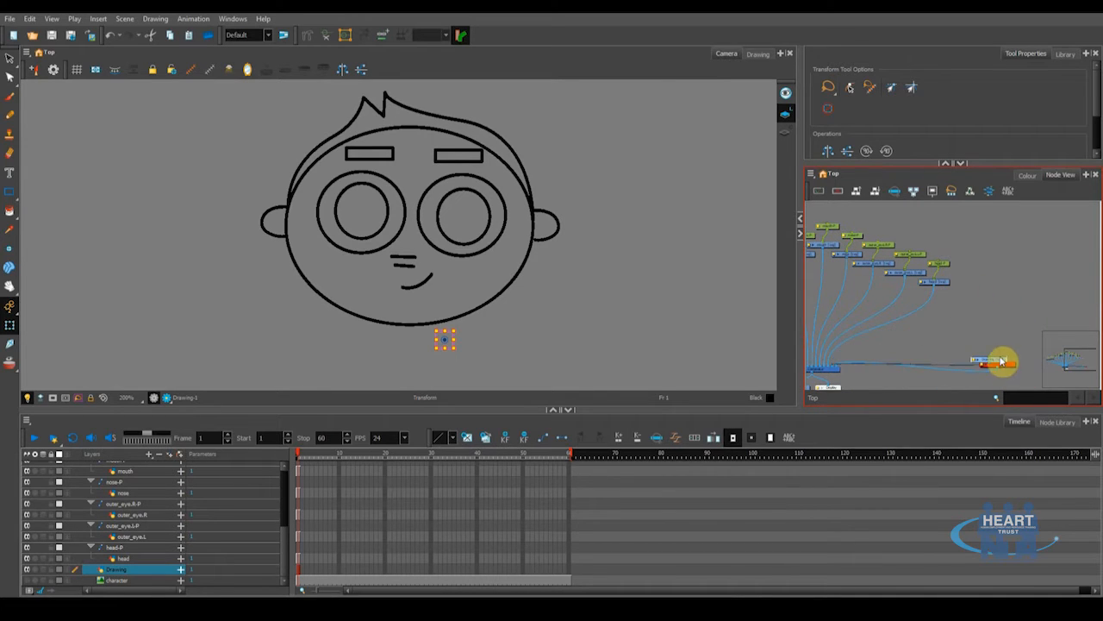
- Check the pivot positions of the eyeBrow.R, pupil and ear.R drawings and of the ear.R-P peg in the node network
scroll(948, 313, "up", 1)
scroll(861, 289, "up", 1)
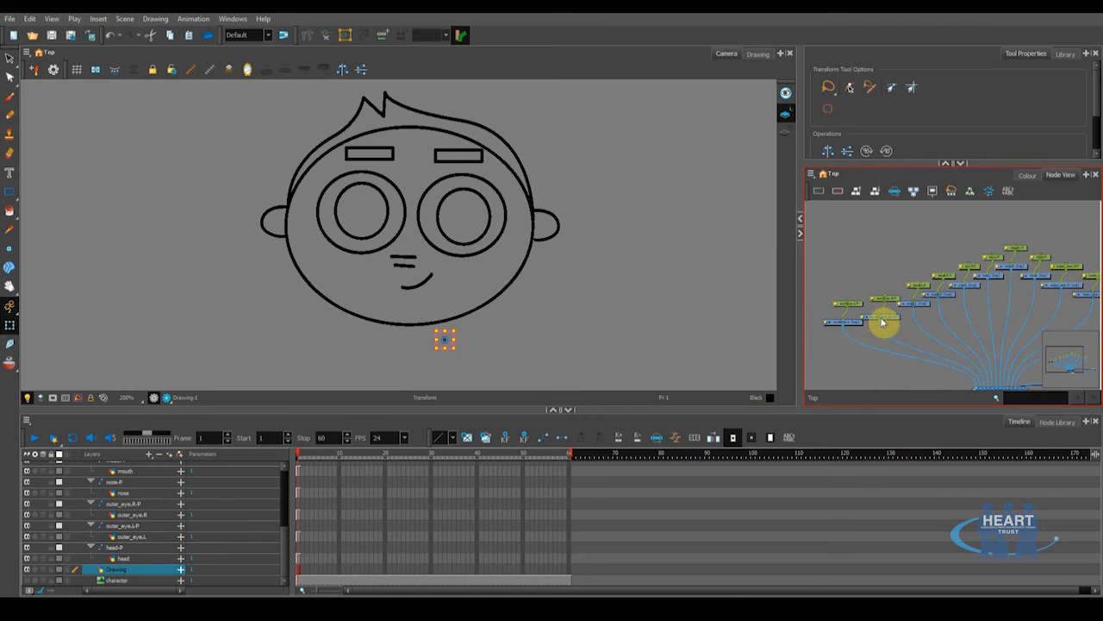
left_click(884, 318)
left_click(944, 300)
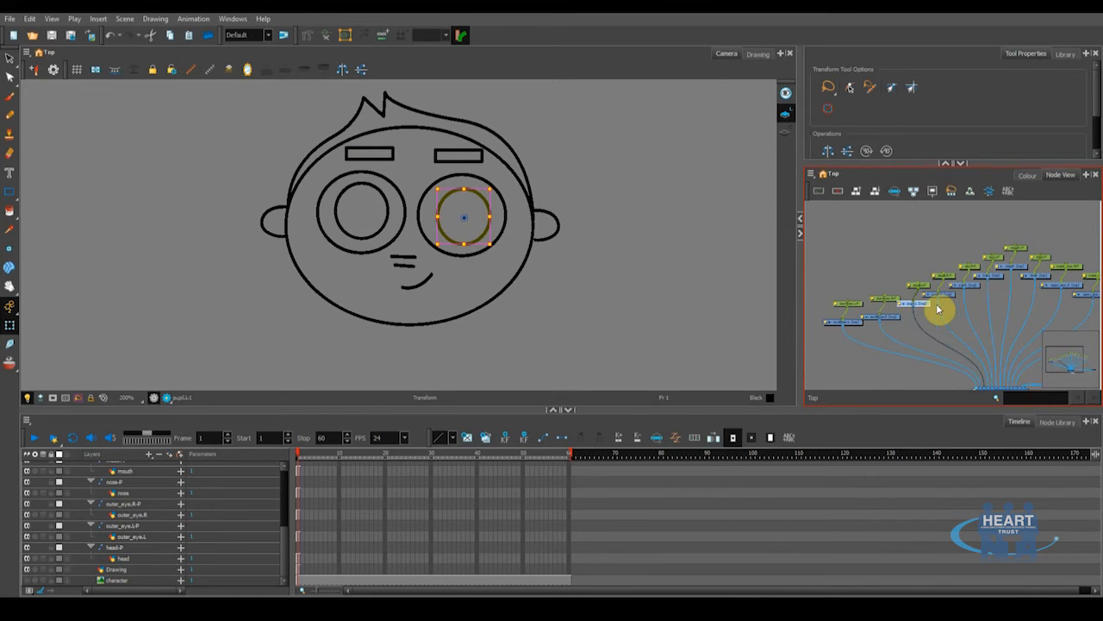
left_click(952, 299)
left_click(975, 290)
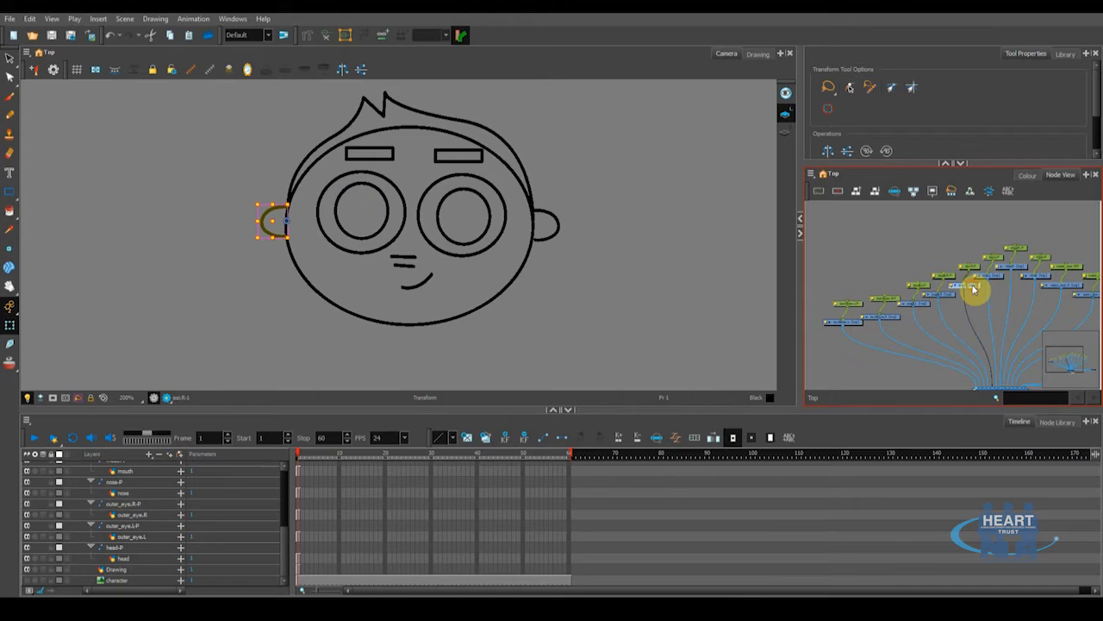
left_click(946, 280)
left_click(986, 258)
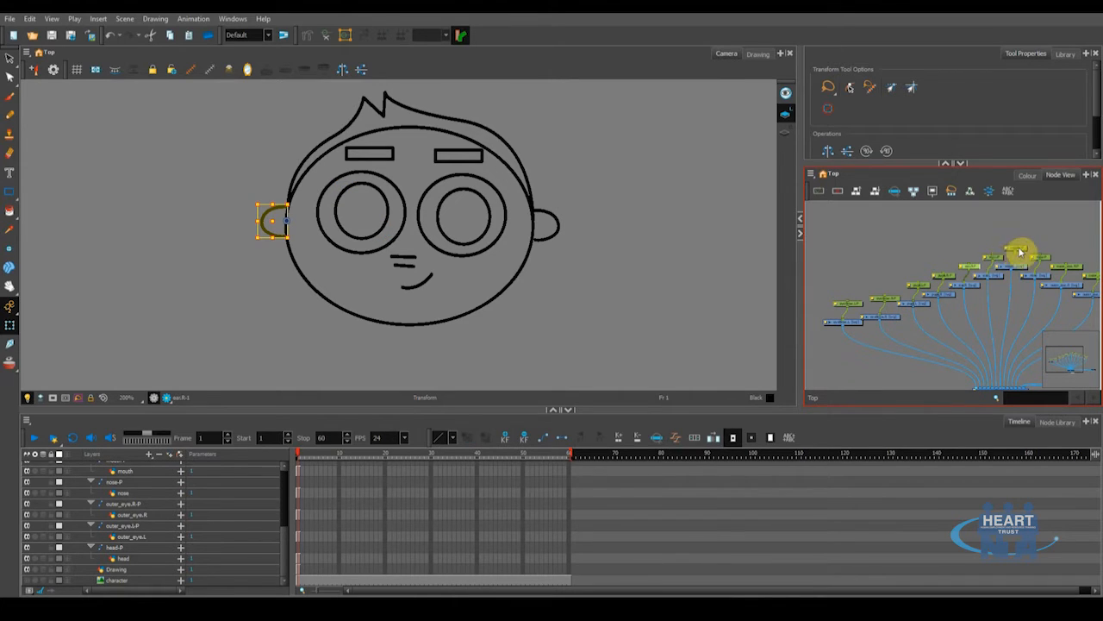
- Examine how the pupils and outer eyes relate by selecting each of them on the character drawing
left_click_drag(941, 269, 826, 318)
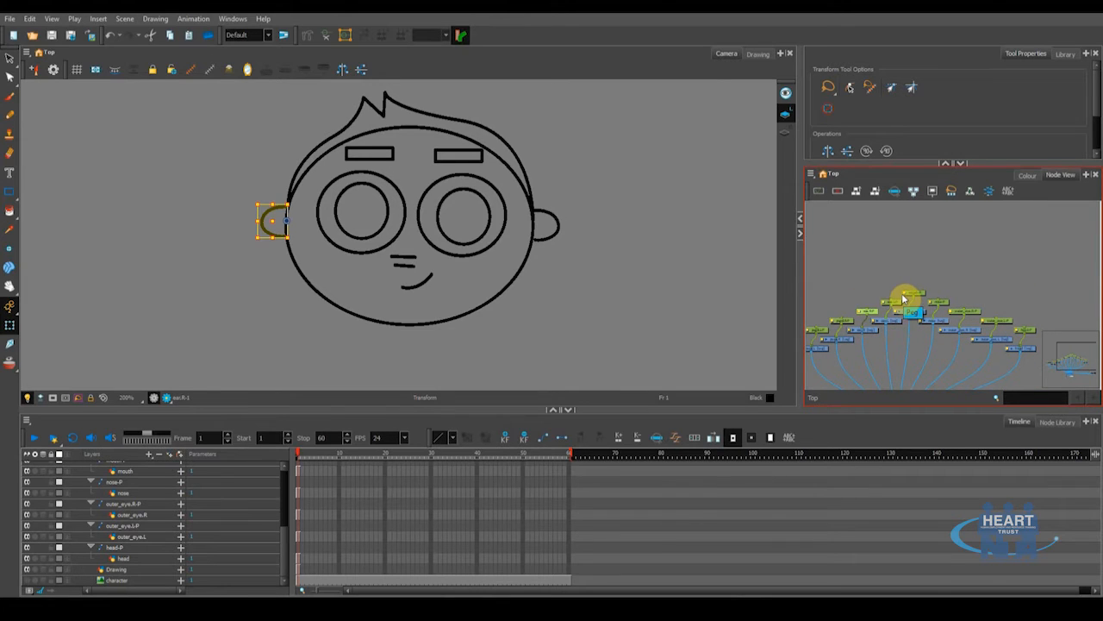
scroll(897, 310, "up", 1)
left_click_drag(917, 308, 953, 285)
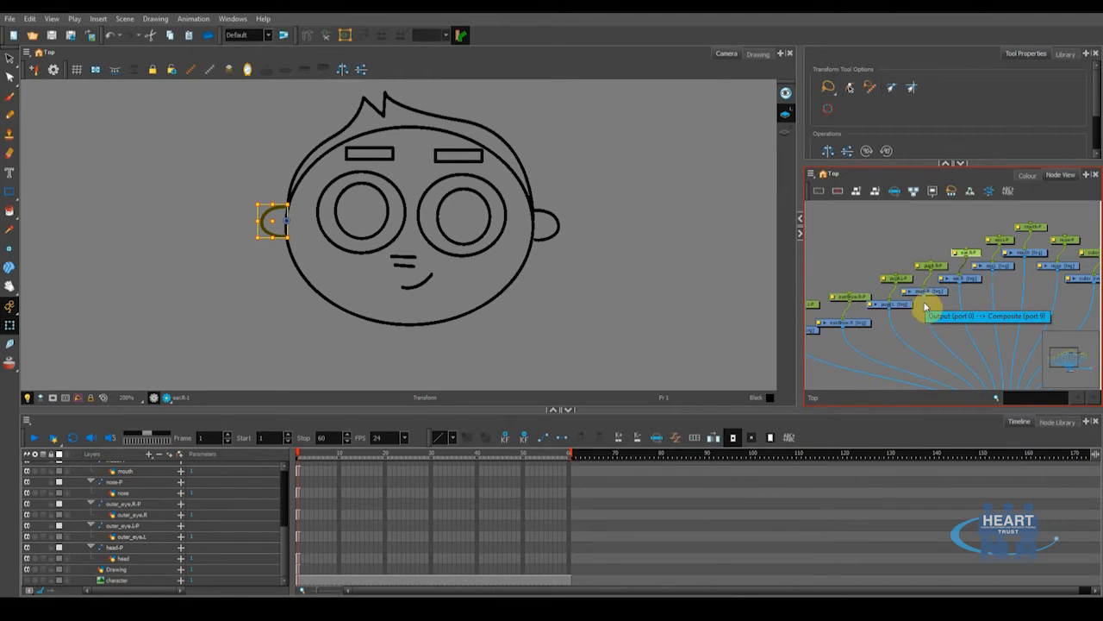
scroll(912, 289, "up", 1)
left_click_drag(890, 319, 980, 305)
left_click_drag(871, 338, 888, 355)
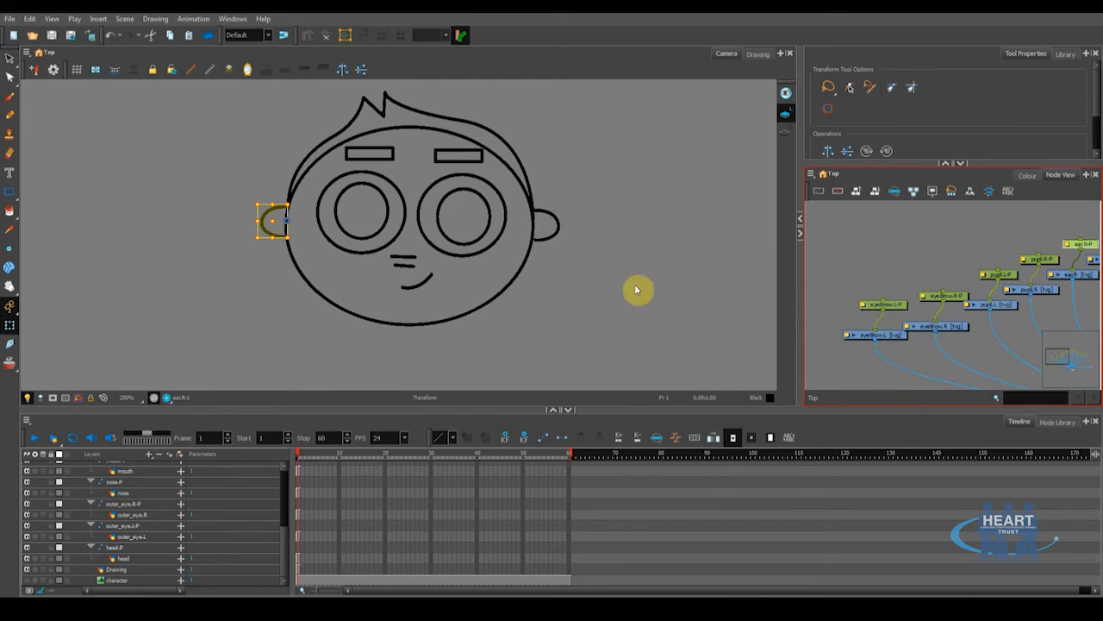
left_click(462, 215)
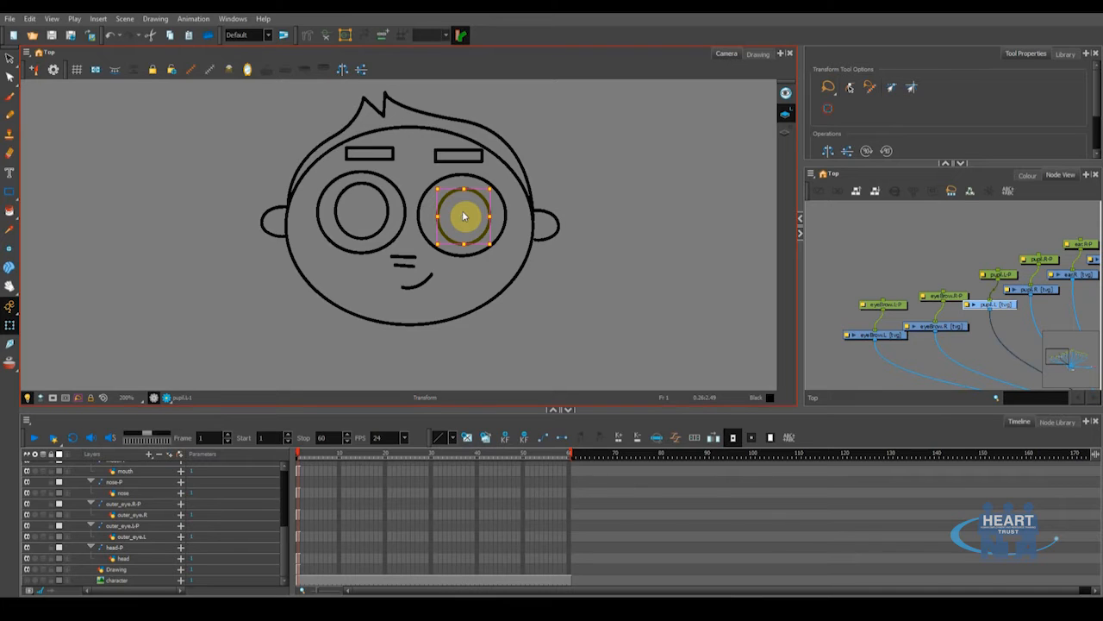
left_click(388, 231)
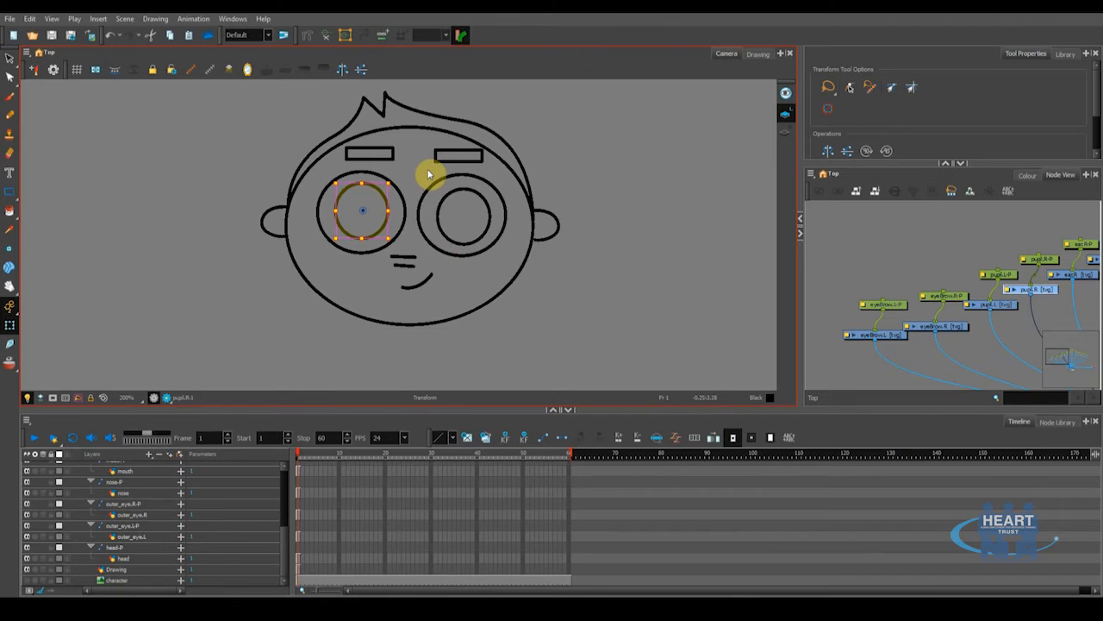
left_click(422, 209)
left_click(387, 184)
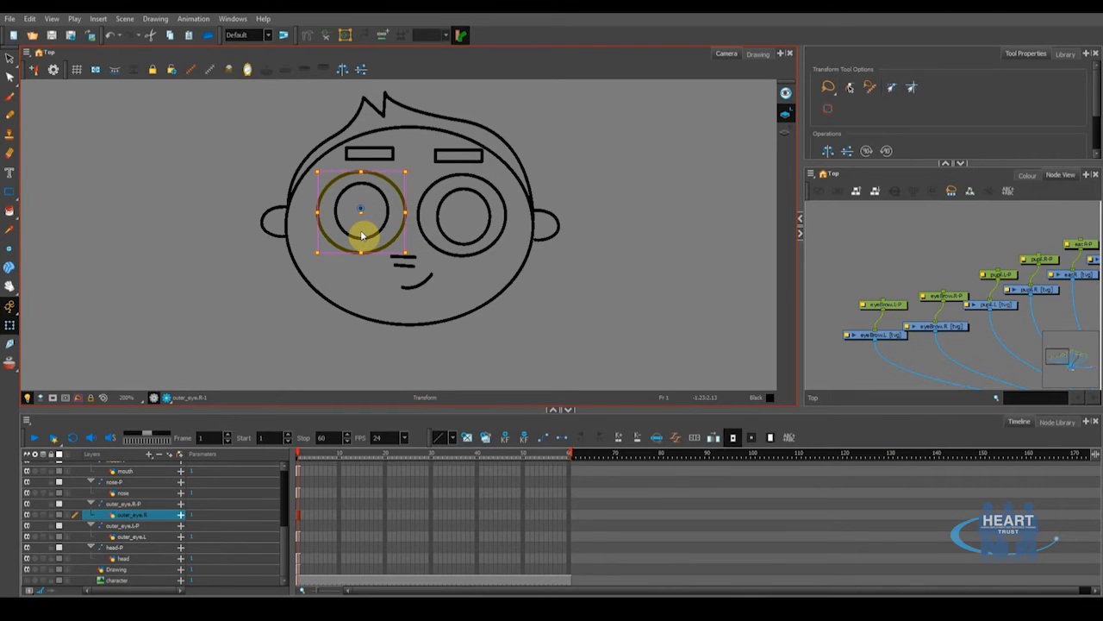
- Move the head-P peg up above all the other pegs in the node network
scroll(1017, 259, "down", 2)
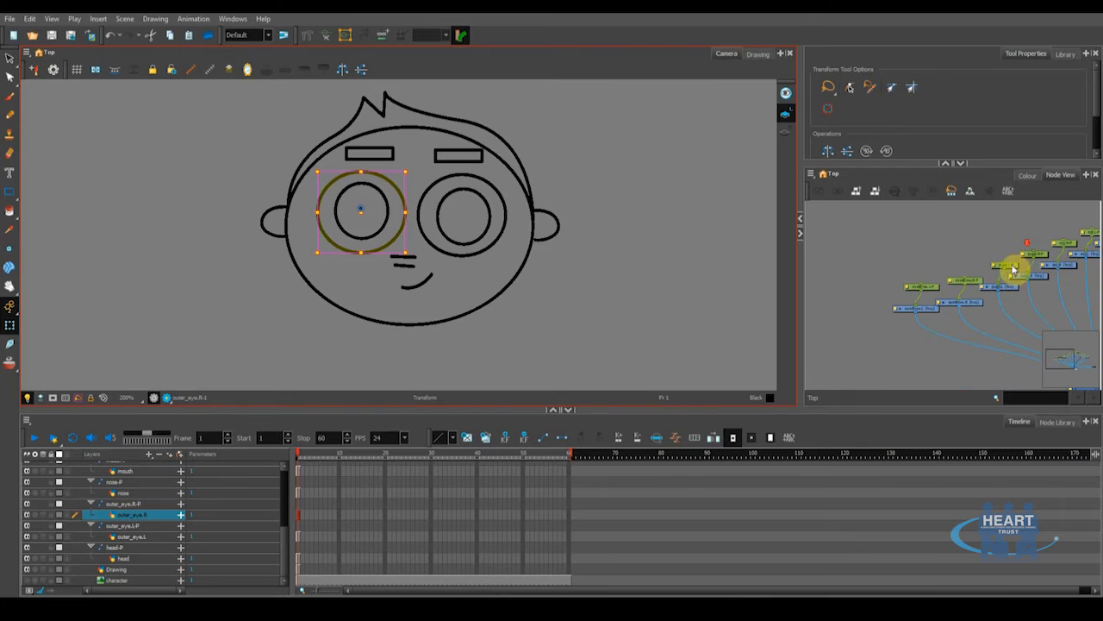
left_click_drag(994, 289, 890, 328)
scroll(960, 276, "down", 2)
scroll(961, 308, "up", 2)
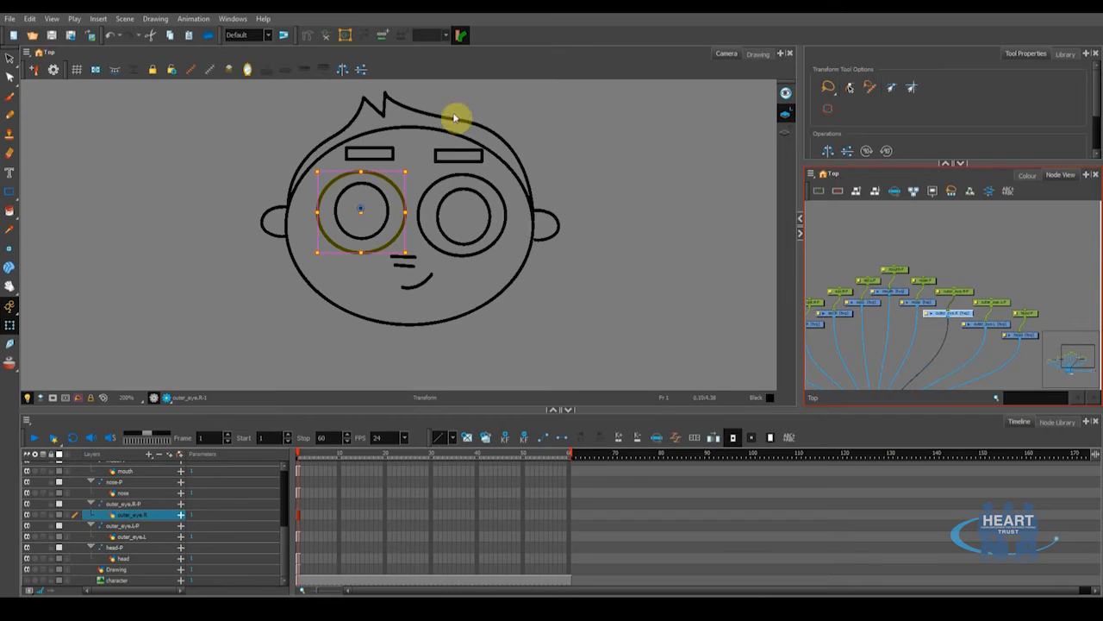
left_click_drag(959, 306, 937, 333)
scroll(939, 305, "up", 3)
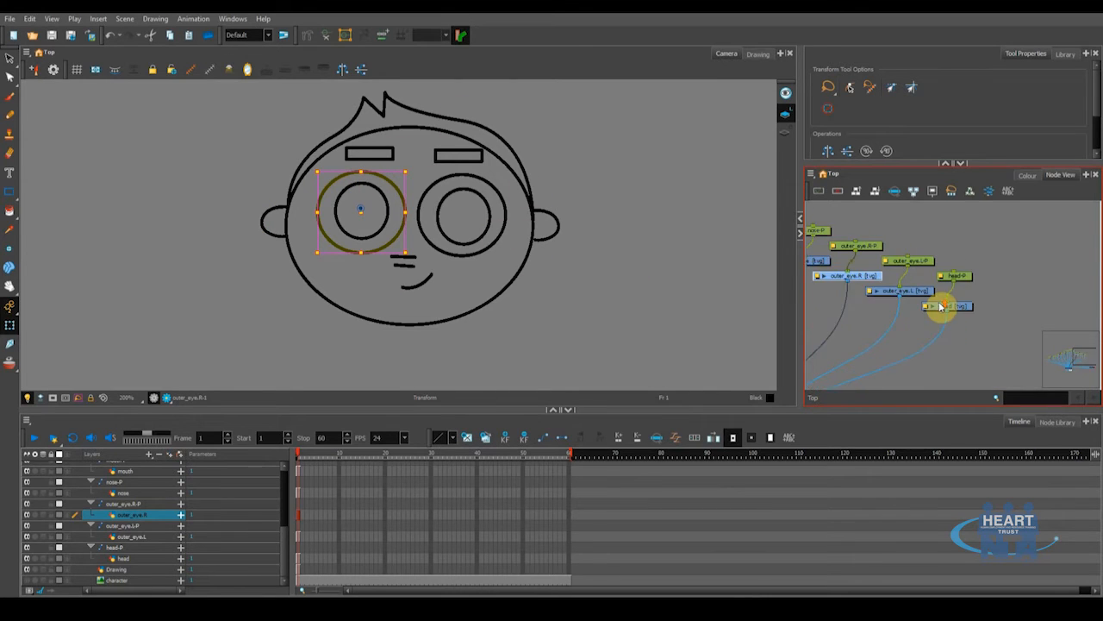
left_click(972, 271)
scroll(971, 285, "down", 4)
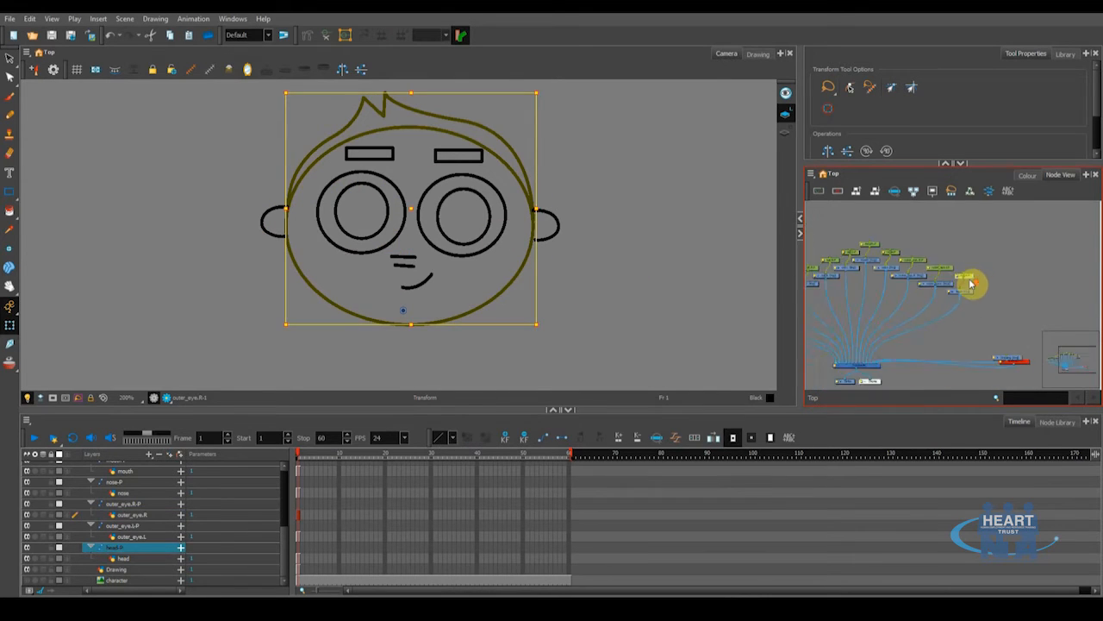
left_click_drag(969, 275, 937, 229)
- Connect the outer_eye.R-P and outer_eye.L-P pegs to the output of head-P as its children
left_click_drag(894, 302, 913, 316)
scroll(994, 328, "up", 4)
left_click_drag(982, 328, 916, 243)
scroll(895, 314, "down", 2)
left_click_drag(894, 315, 911, 222)
scroll(904, 281, "down", 1)
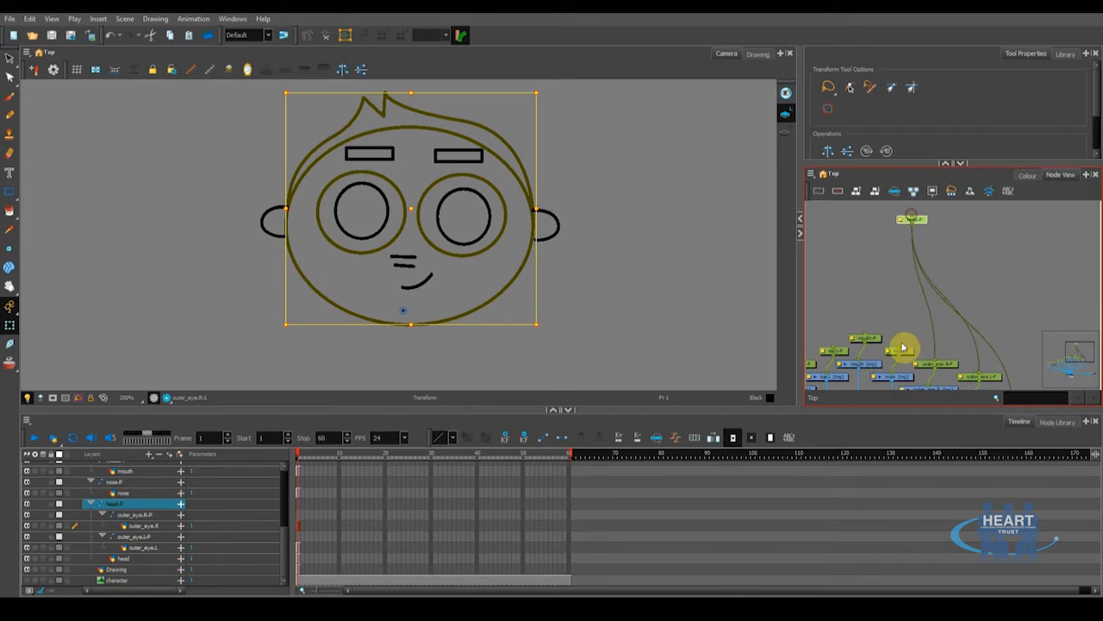
- Connect the nose-P, mouth-P, ear, pupil and eyebrow pegs to the output of head-P
left_click_drag(904, 351, 912, 226)
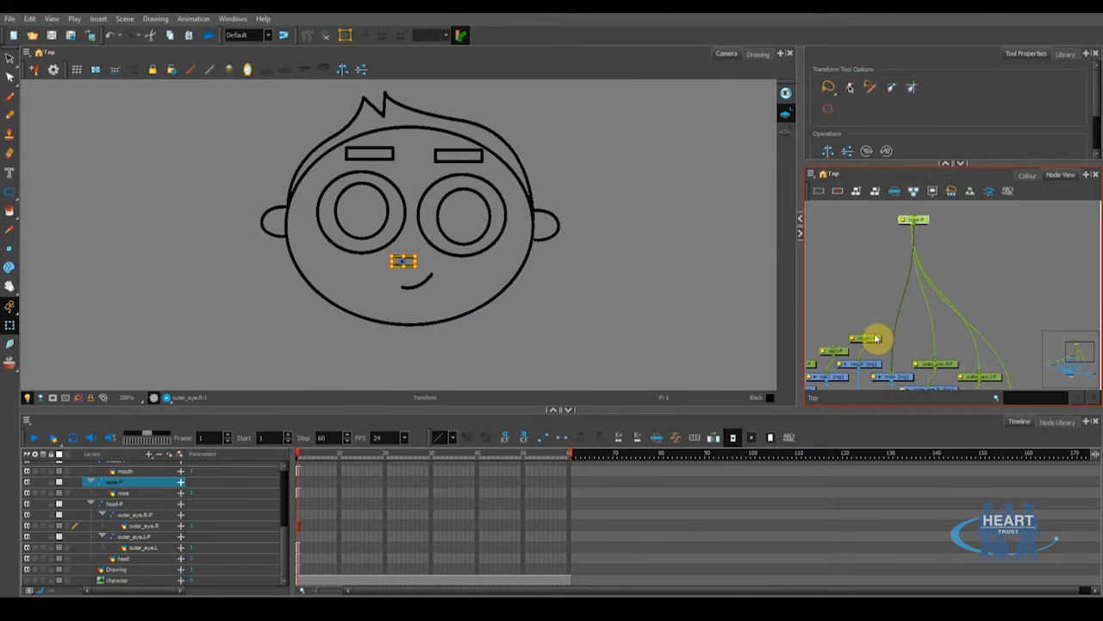
left_click_drag(864, 335, 917, 222)
left_click_drag(890, 280, 967, 236)
left_click_drag(900, 305, 994, 231)
left_click_drag(921, 301, 957, 241)
left_click_drag(919, 309, 1006, 233)
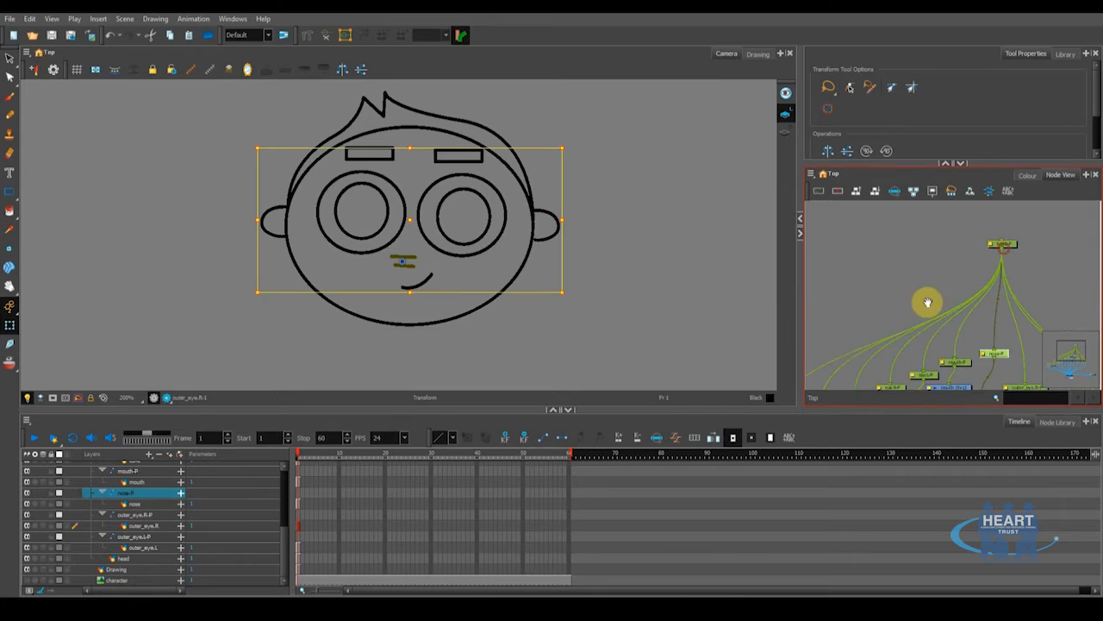
left_click_drag(928, 303, 1030, 250)
left_click_drag(935, 304, 983, 246)
left_click_drag(879, 320, 1000, 238)
- Select the head-P peg and rotate the whole head counterclockwise about its chin pivot to test the hierarchy
left_click_drag(902, 282, 797, 310)
scroll(886, 307, "up", 3)
left_click_drag(915, 281, 924, 323)
left_click(917, 282)
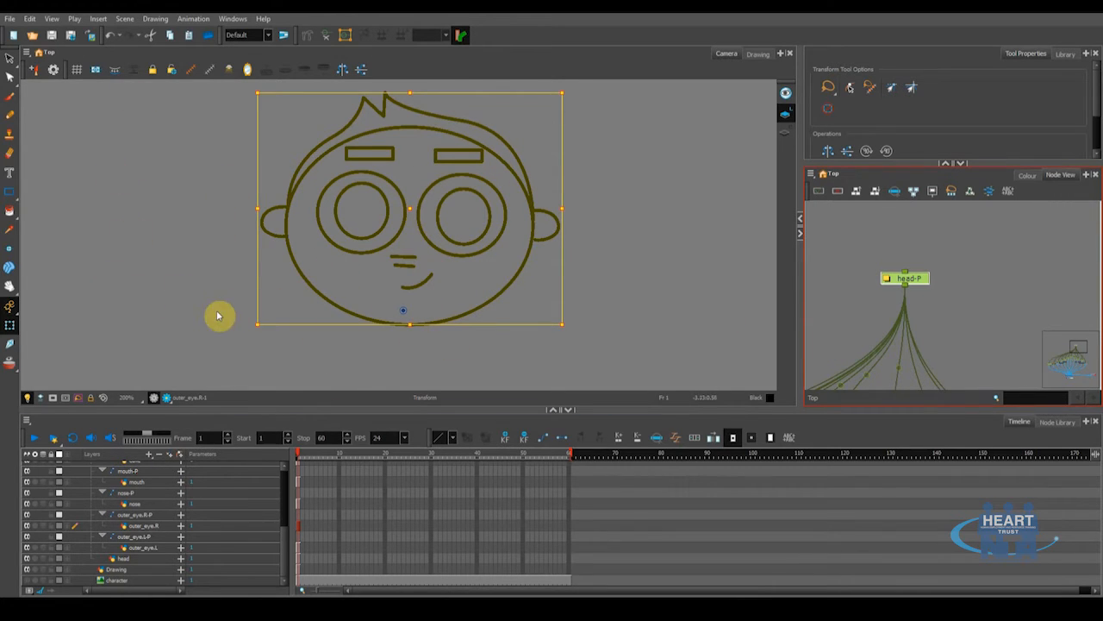
mouse_move(244, 332)
left_mouse_down()
mouse_move(254, 371)
mouse_move(249, 273)
mouse_move(279, 387)
mouse_move(284, 311)
mouse_move(274, 353)
mouse_move(278, 379)
mouse_move(298, 387)
mouse_move(314, 315)
left_mouse_up()
left_click_drag(312, 341, 311, 364)
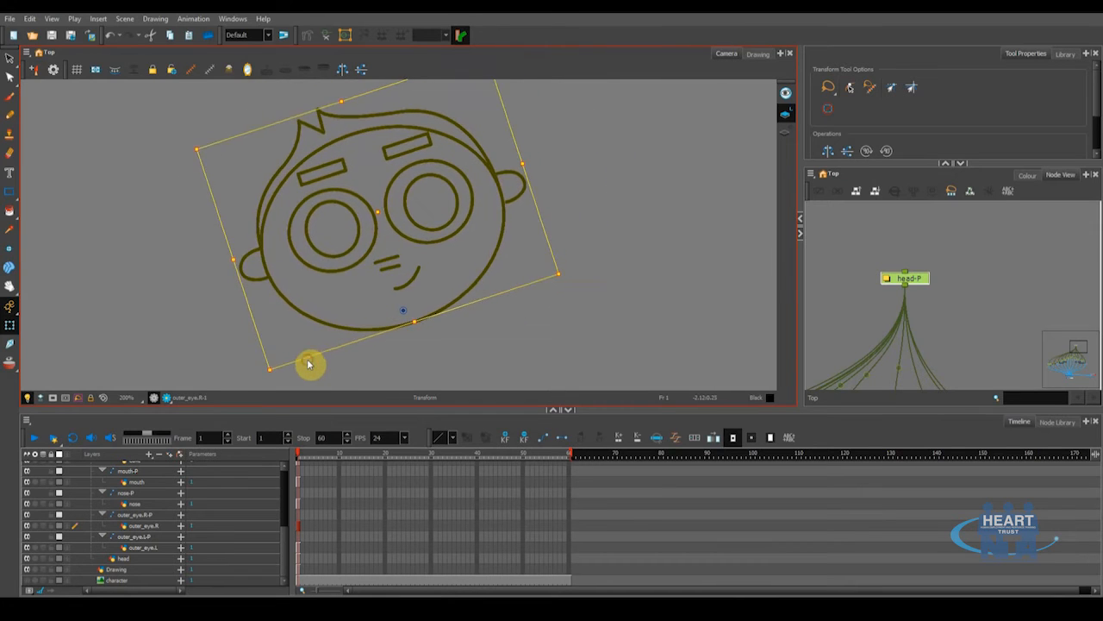
- Undo the head's test rotation and select the eyes, eyebrows, nose and mouth together on the face
key("ctrl+z")
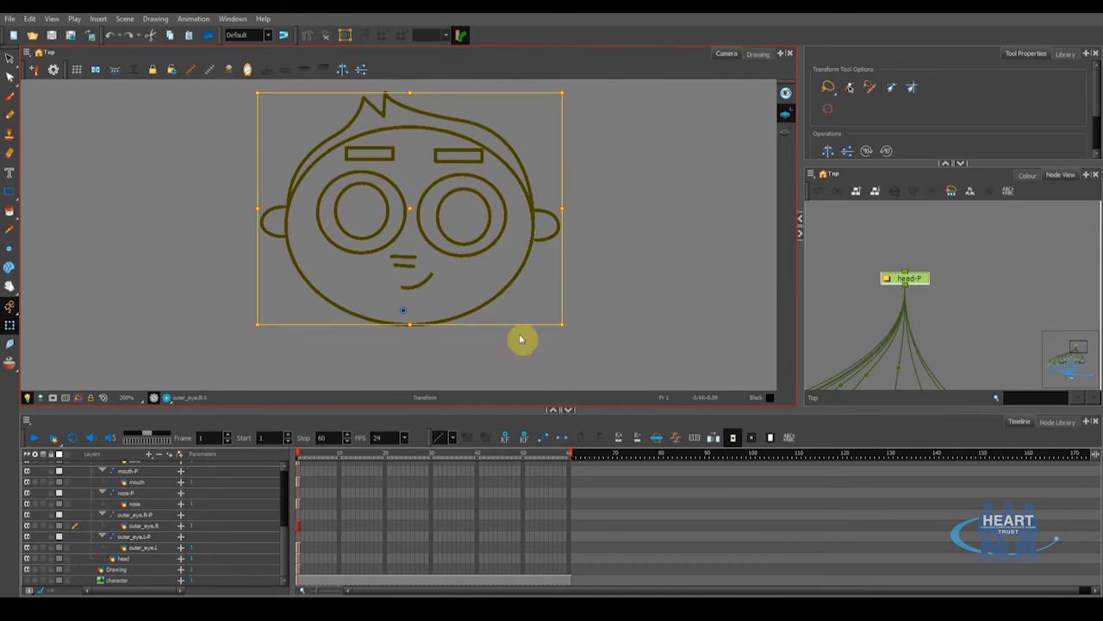
left_click(616, 305)
mouse_move(455, 293)
left_mouse_down()
mouse_move(400, 306)
mouse_move(353, 288)
mouse_move(315, 227)
mouse_move(318, 188)
left_mouse_up()
mouse_move(353, 147)
left_mouse_down()
mouse_move(454, 151)
mouse_move(490, 197)
mouse_move(483, 252)
mouse_move(432, 297)
left_mouse_up()
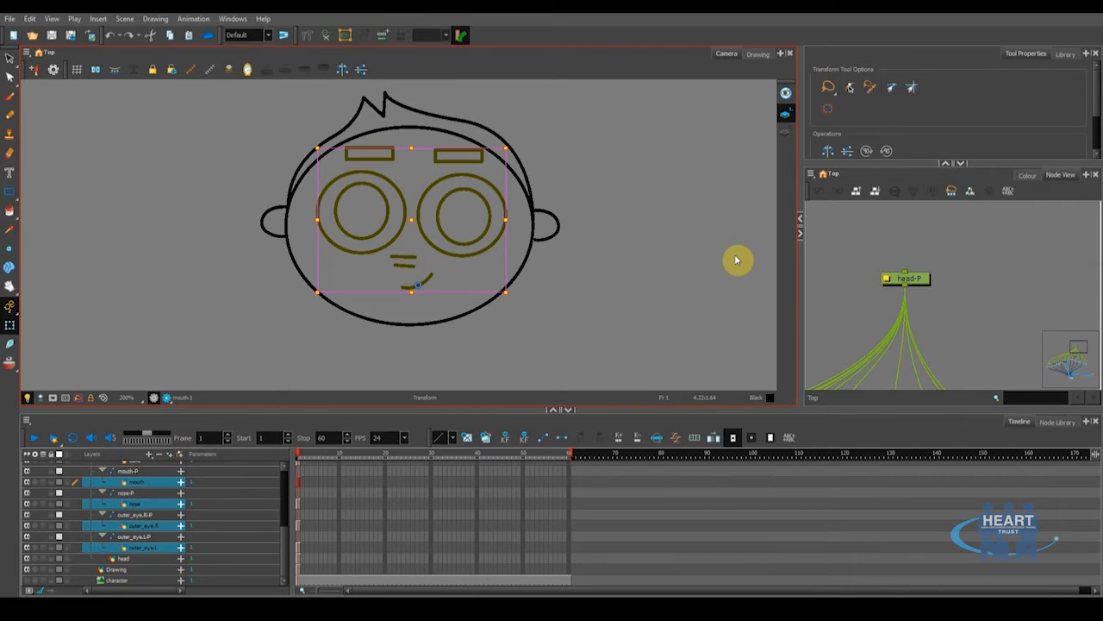
- Undo the connections of the facial pegs to the output of head-P
scroll(871, 311, "down", 1)
left_click_drag(869, 311, 933, 248)
scroll(893, 288, "down", 3)
left_click_drag(891, 285, 942, 260)
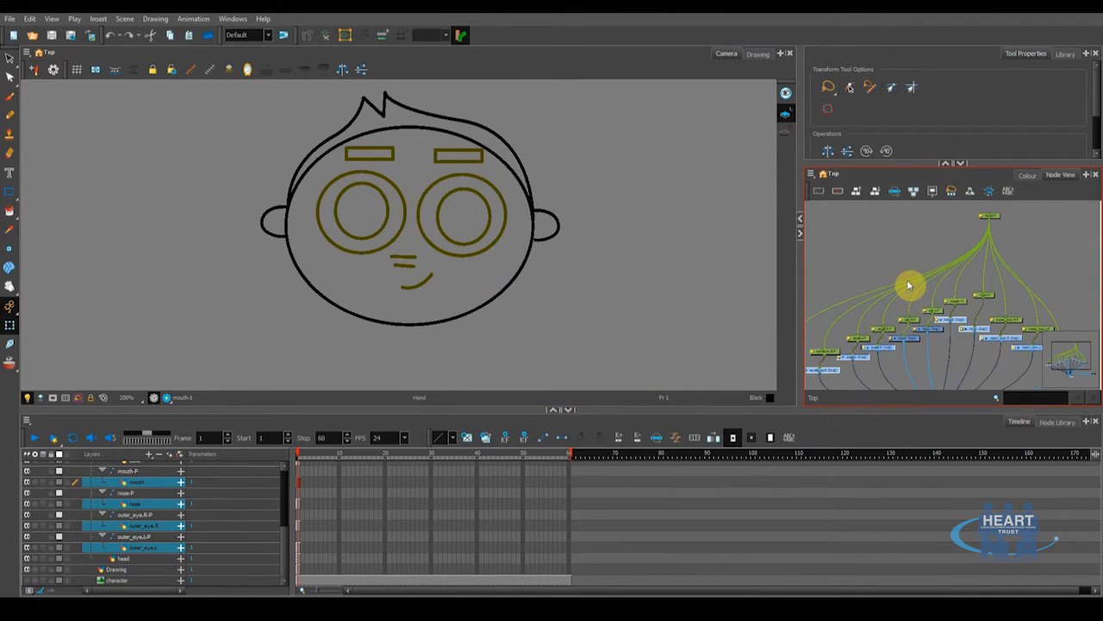
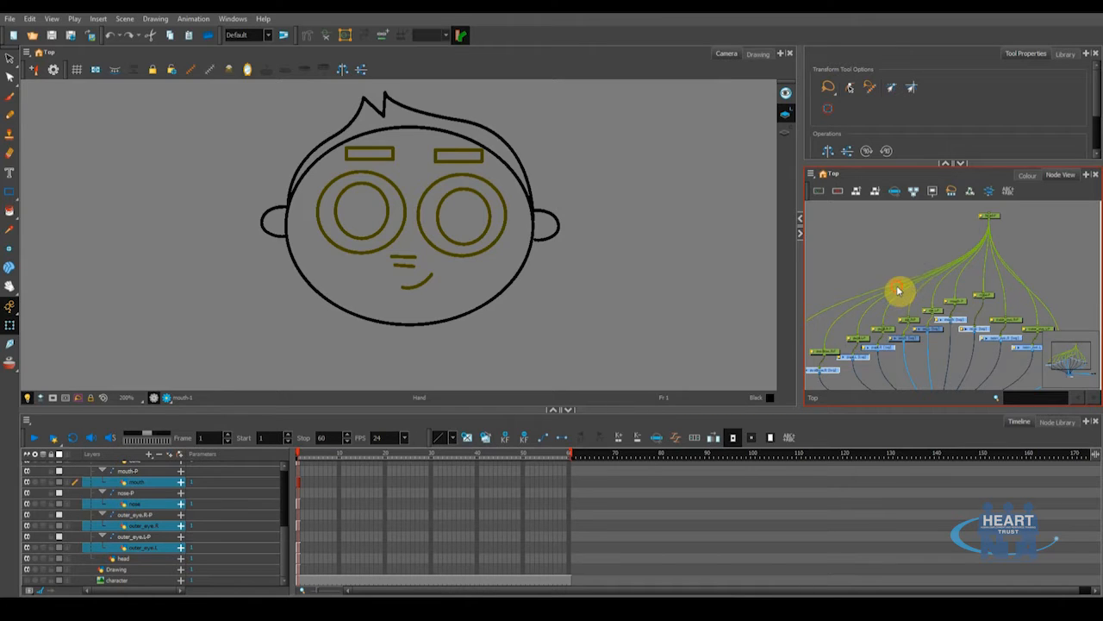
key("ctrl+z")
key("ctrl+z")
key("ctrl+z")
key("ctrl+z")
key("ctrl+z")
key("ctrl+z")
key("ctrl+z")
key("ctrl+z")
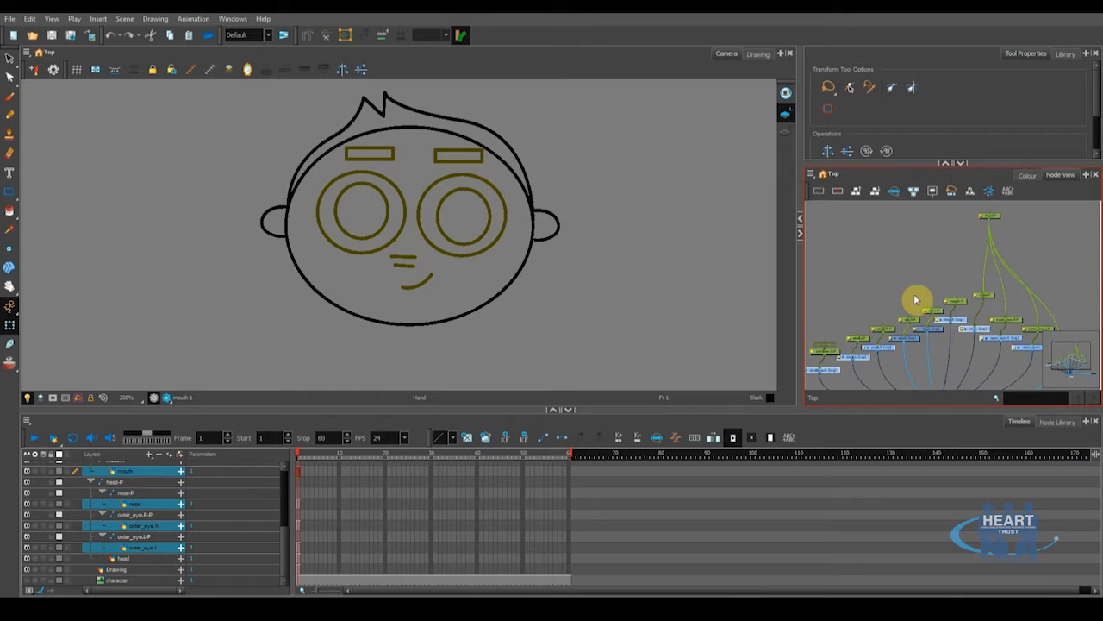
key("ctrl+z")
key("ctrl+z")
key("ctrl+z")
key("ctrl+z")
key("ctrl+z")
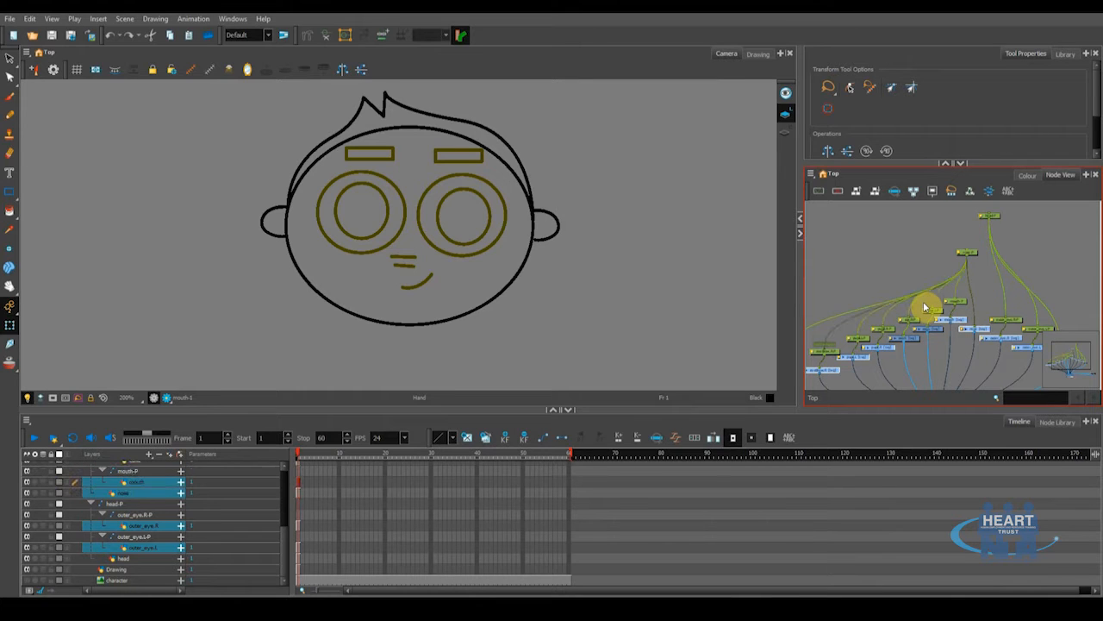
key("ctrl+z")
key("ctrl+z")
key("ctrl+z")
key("ctrl+z")
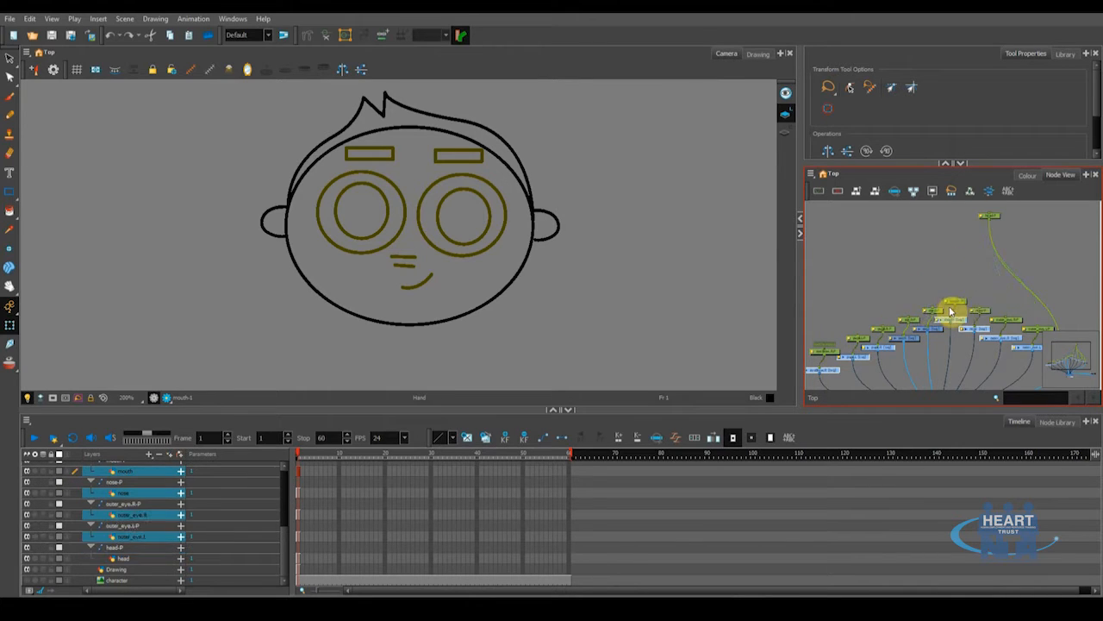
- Move the head-P peg clear of the other pegs and raise eyeBrow.L-P and eyeBrow.R-P above their drawings
left_click_drag(959, 314, 866, 290)
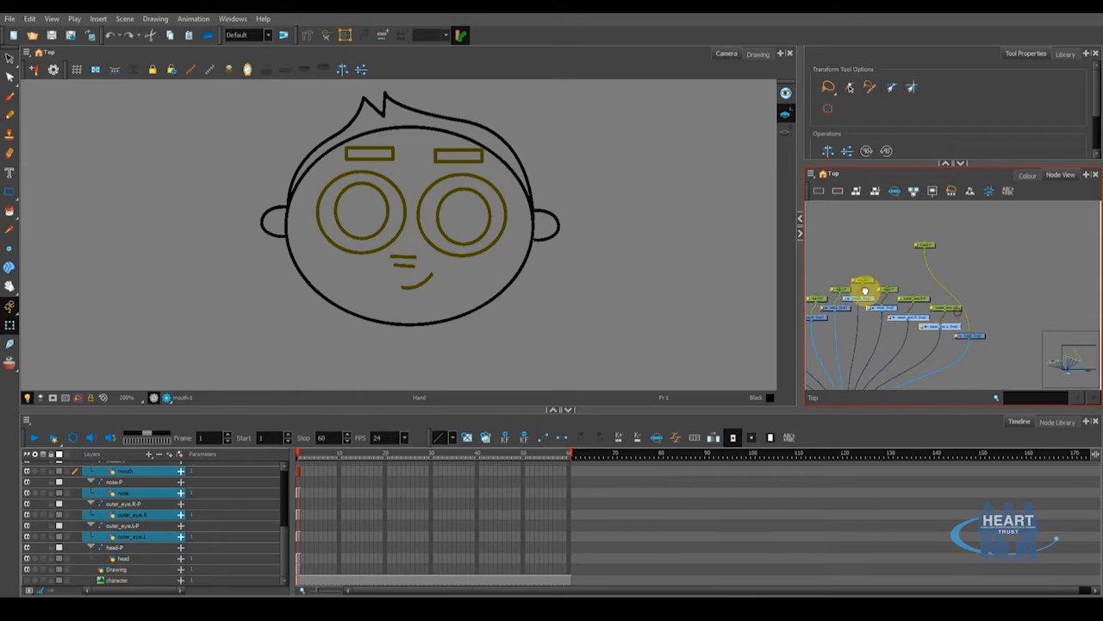
mouse_move(927, 244)
left_mouse_down()
mouse_move(998, 245)
mouse_move(1000, 221)
left_mouse_up()
left_click_drag(817, 327, 950, 281)
scroll(866, 278, "up", 4)
scroll(866, 278, "up", 2)
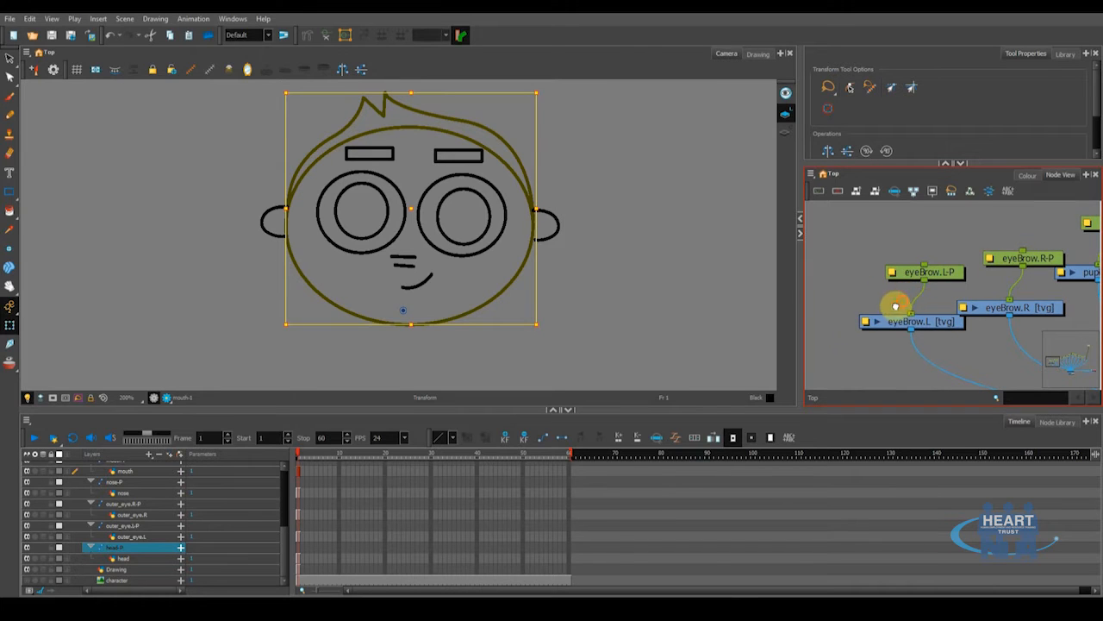
left_click_drag(902, 301, 870, 328)
left_click_drag(941, 317, 938, 328)
left_click_drag(1004, 291, 963, 231)
left_click(916, 300)
left_click_drag(916, 299, 883, 240)
left_click_drag(975, 298, 986, 345)
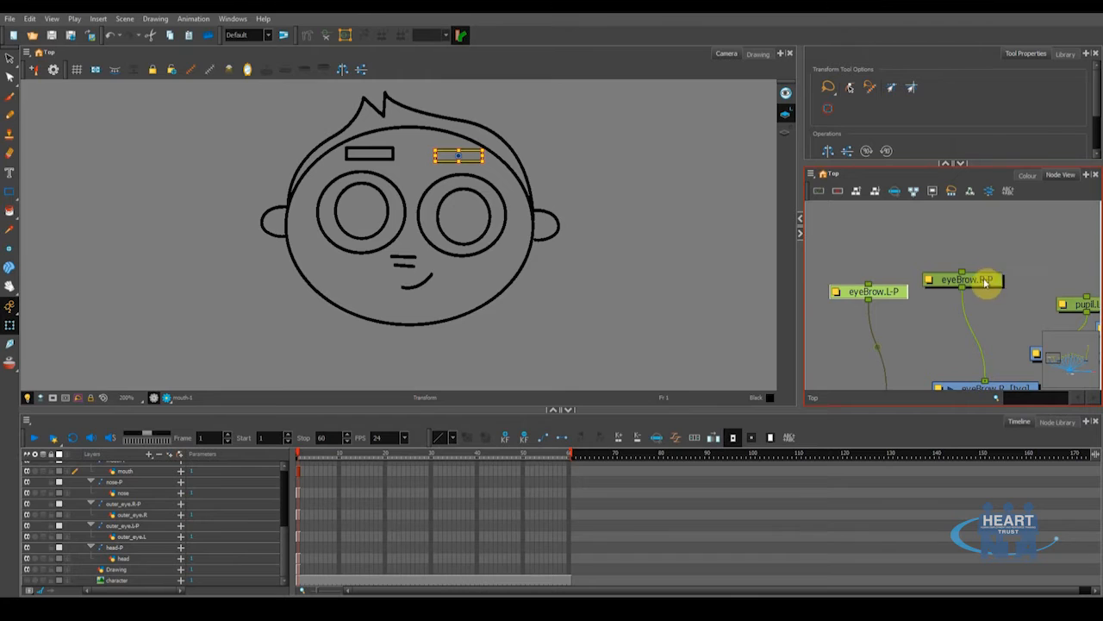
left_click_drag(986, 281, 981, 248)
- Connect eyeBrow.L-P to the output of eyeBrow.R-P and check which eyebrows each peg selects
left_click(868, 288)
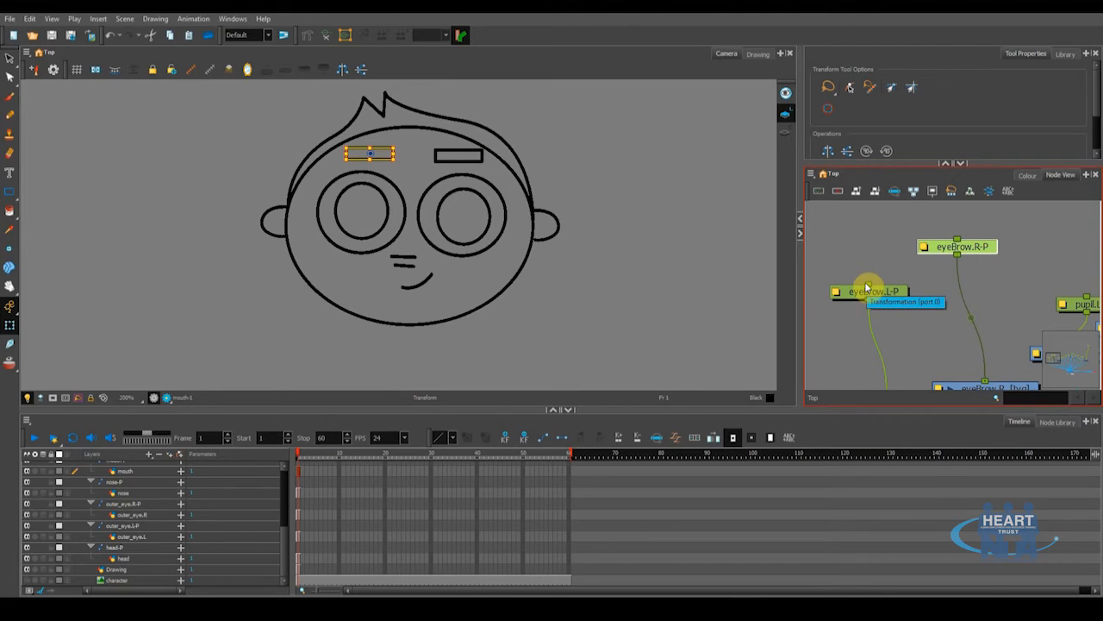
left_click_drag(867, 288, 959, 257)
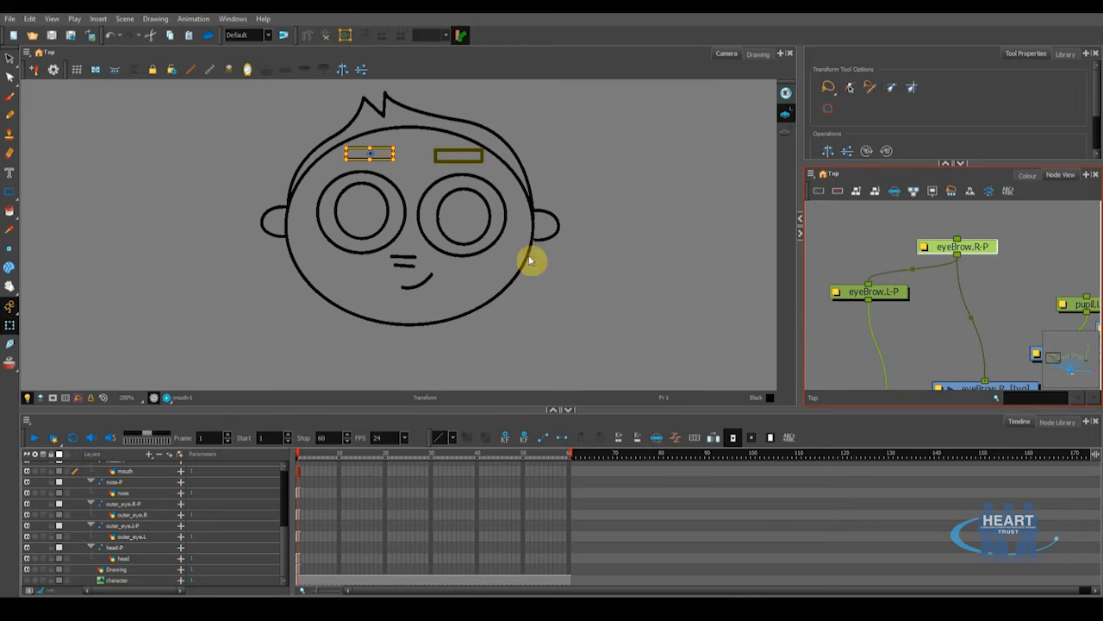
left_click(887, 292)
left_click(898, 285)
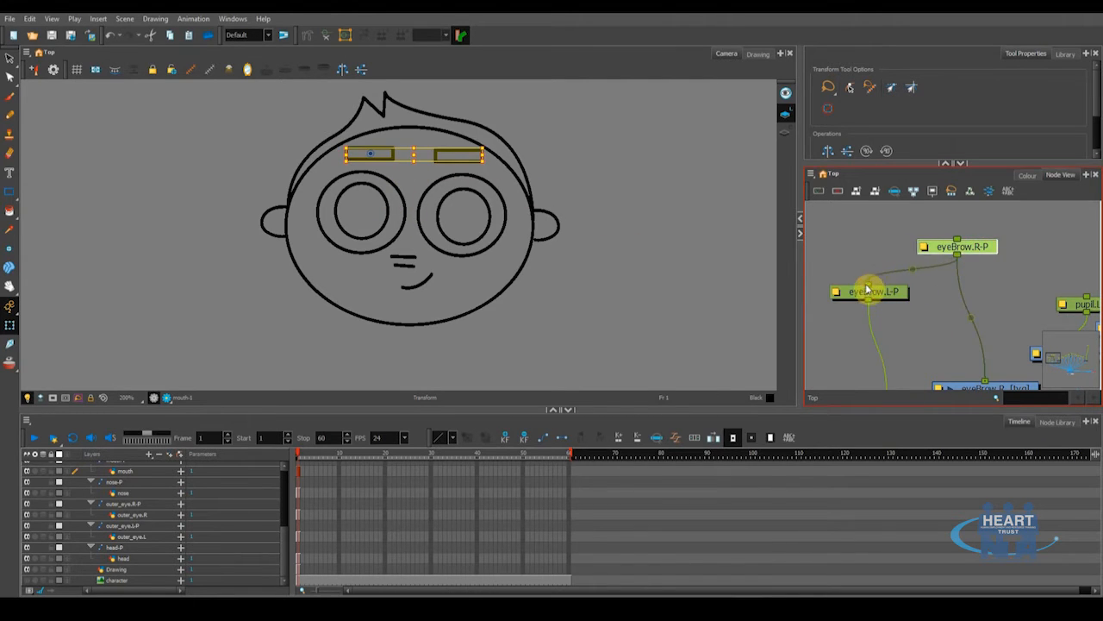
- Connect pupil.L-P to the output of pupil.R-P, and ear.R-P to the output of ear.L-P
left_click_drag(886, 295, 865, 227)
left_click_drag(941, 249, 847, 231)
left_click_drag(959, 271, 929, 251)
left_click_drag(879, 224, 886, 288)
left_click_drag(968, 283, 963, 248)
mouse_move(851, 279)
left_mouse_down()
mouse_move(954, 254)
mouse_move(870, 249)
mouse_move(817, 309)
left_mouse_up()
scroll(874, 253, "down", 1)
mouse_move(946, 325)
left_mouse_down()
mouse_move(935, 310)
mouse_move(988, 281)
left_mouse_up()
left_click_drag(923, 302, 939, 318)
- Raise the outer_eye.L-P peg and connect outer_eye.R-P to its output
left_click_drag(966, 284, 866, 312)
left_click_drag(983, 275, 865, 277)
left_click_drag(958, 294, 911, 296)
left_click_drag(1010, 289, 1010, 233)
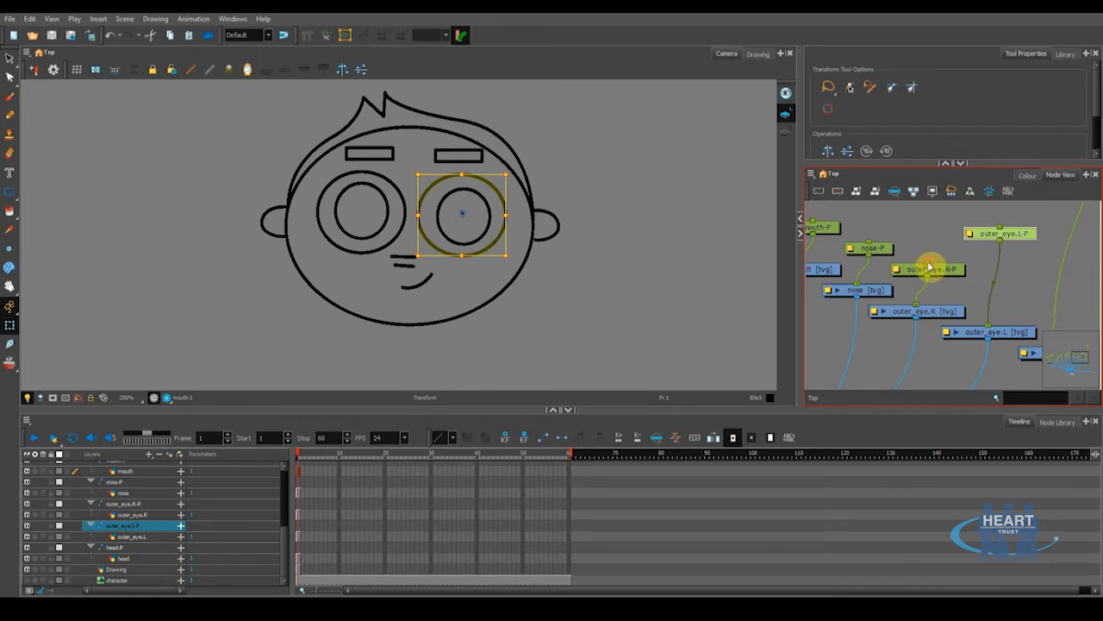
left_click_drag(931, 263, 1002, 242)
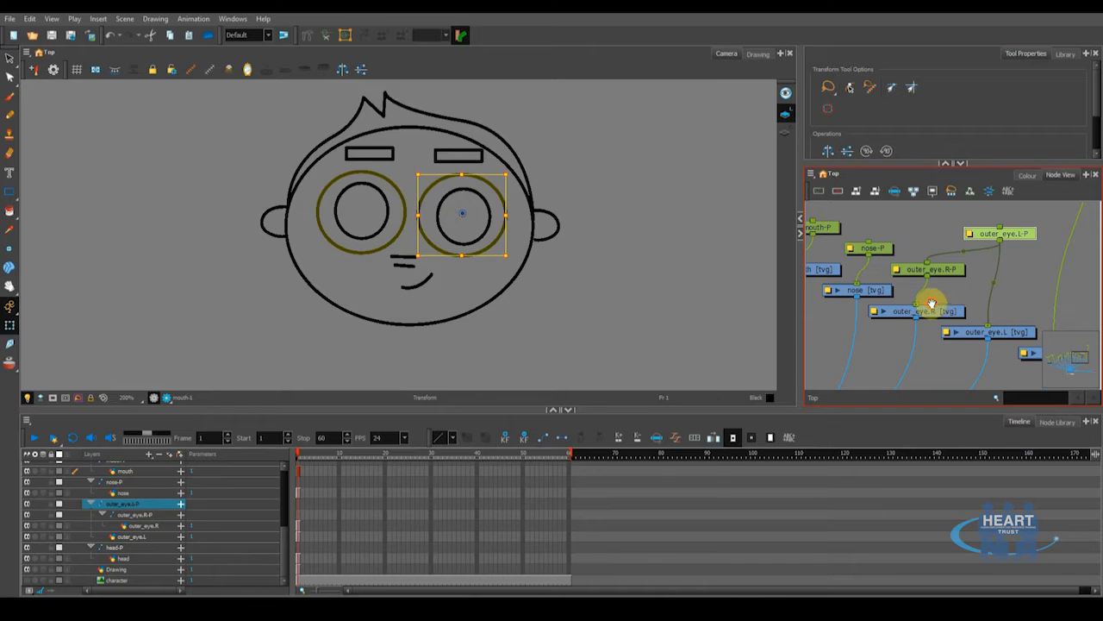
- Move the parent pegs outer_eye.L-P and eyeBrow.R-P higher above their child pegs in the node network
left_click_drag(932, 303, 938, 331)
left_click_drag(1022, 266, 995, 241)
left_click_drag(876, 330, 946, 295)
scroll(941, 278, "down", 1)
scroll(1011, 244, "down", 1)
left_click_drag(1055, 234, 991, 214)
left_click_drag(877, 262, 940, 266)
left_click_drag(871, 308, 893, 255)
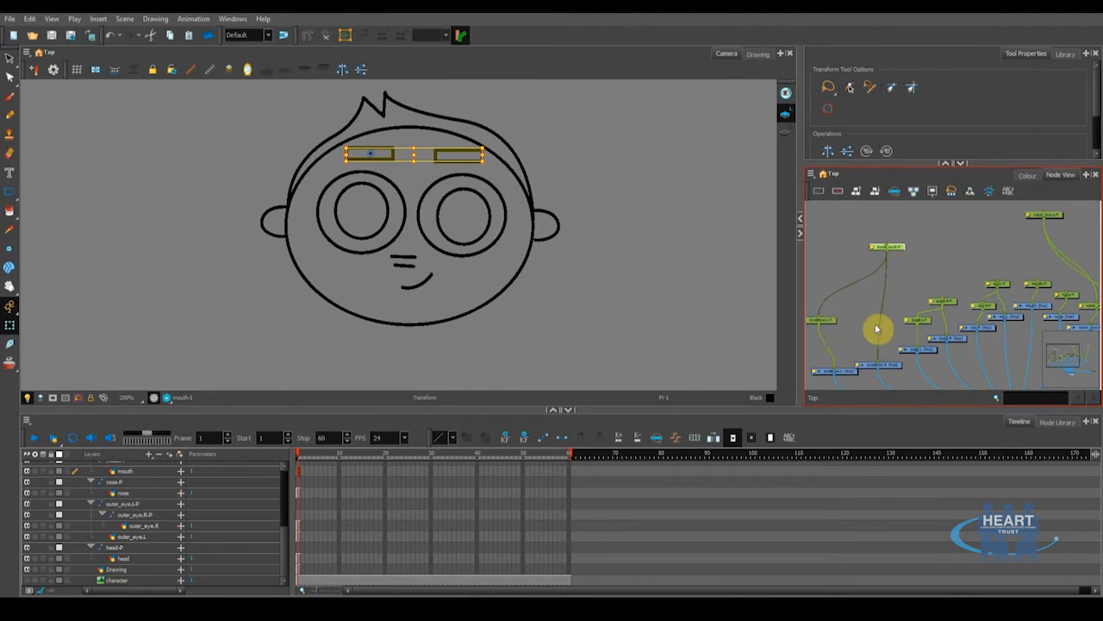
- Raise the pupil.R-P and pupil.L-P pegs and connect pupil.R-P to the output of outer_eye.L-P
left_click_drag(917, 315, 943, 239)
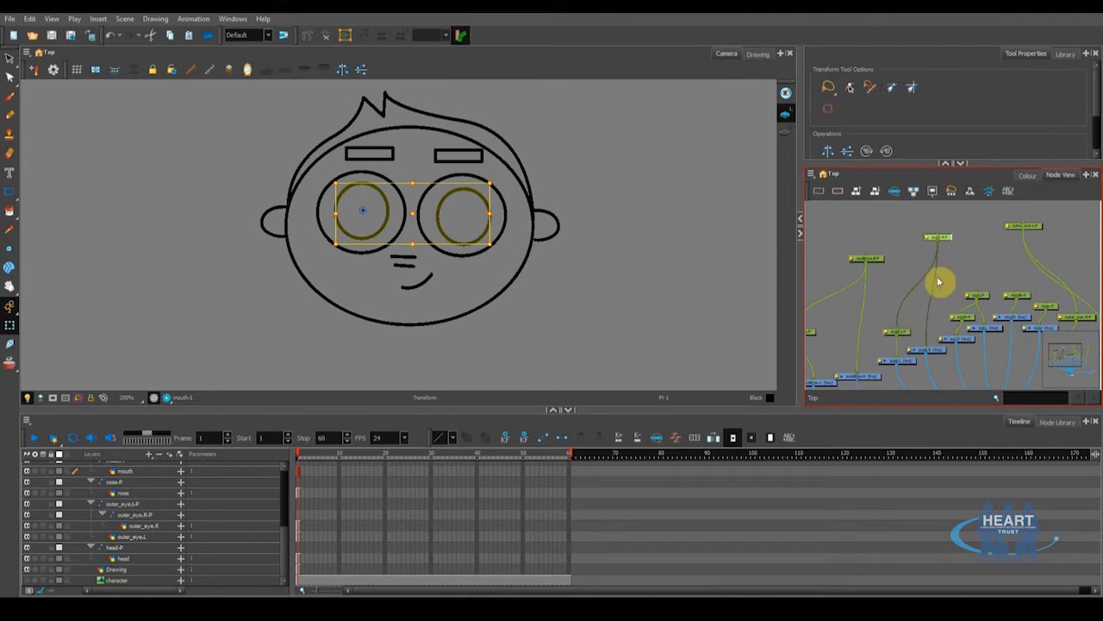
left_click_drag(909, 332, 911, 288)
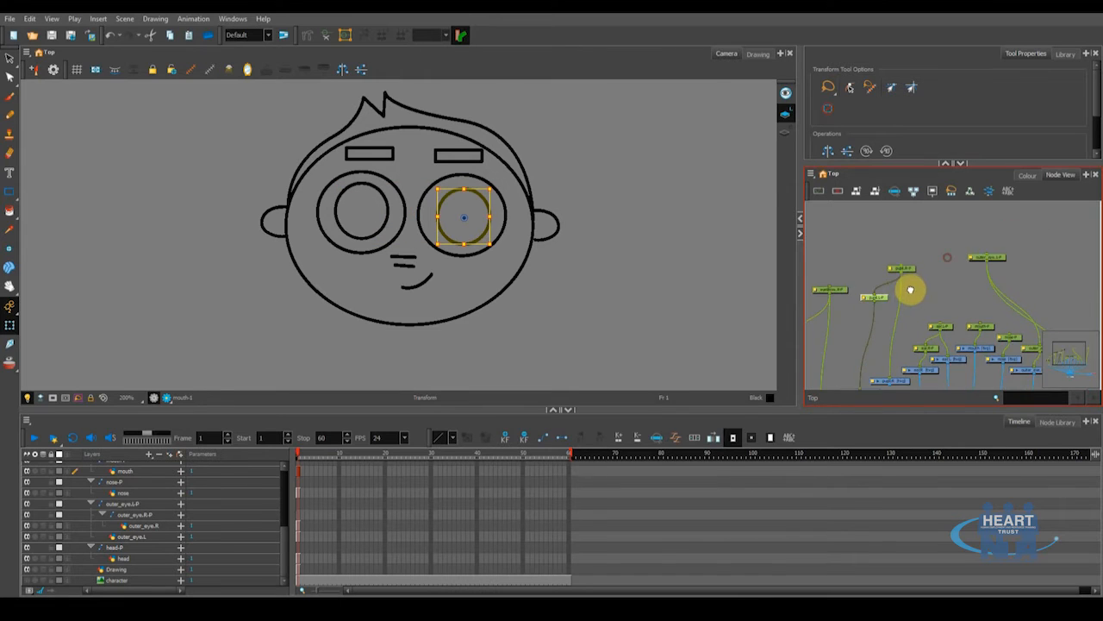
left_click_drag(1000, 264, 978, 252)
left_click(896, 274)
left_click_drag(898, 273, 961, 254)
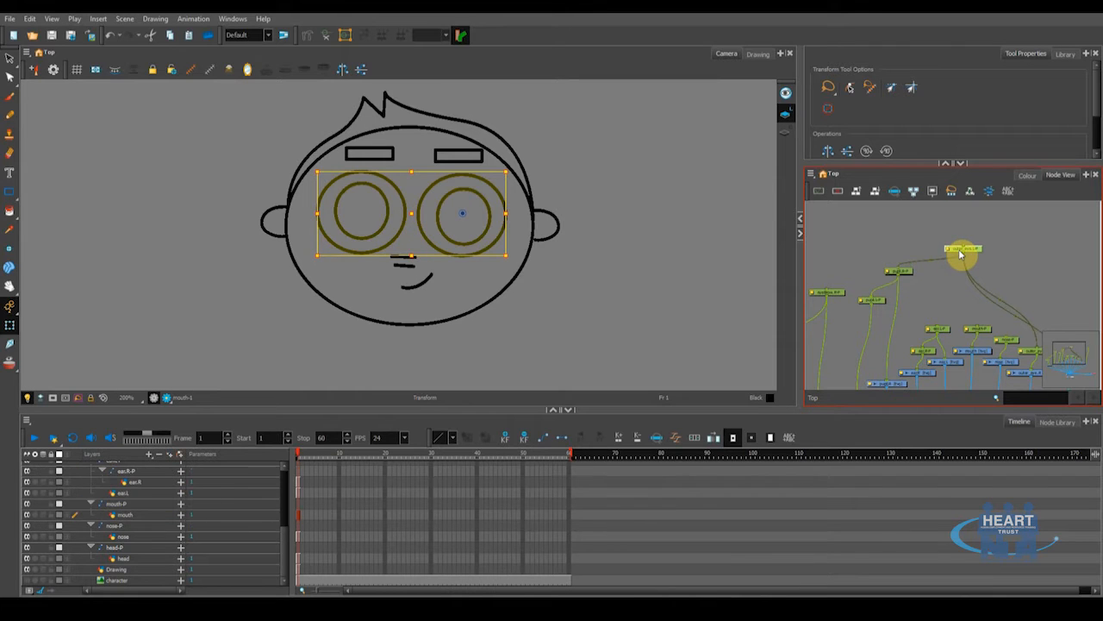
- Try the reverse hierarchy by connecting outer_eye.L-P under pupil.R-P and moving the eyes with each peg selected
scroll(974, 266, "up", 3)
left_click_drag(883, 303, 905, 260)
left_click_drag(978, 281, 905, 269)
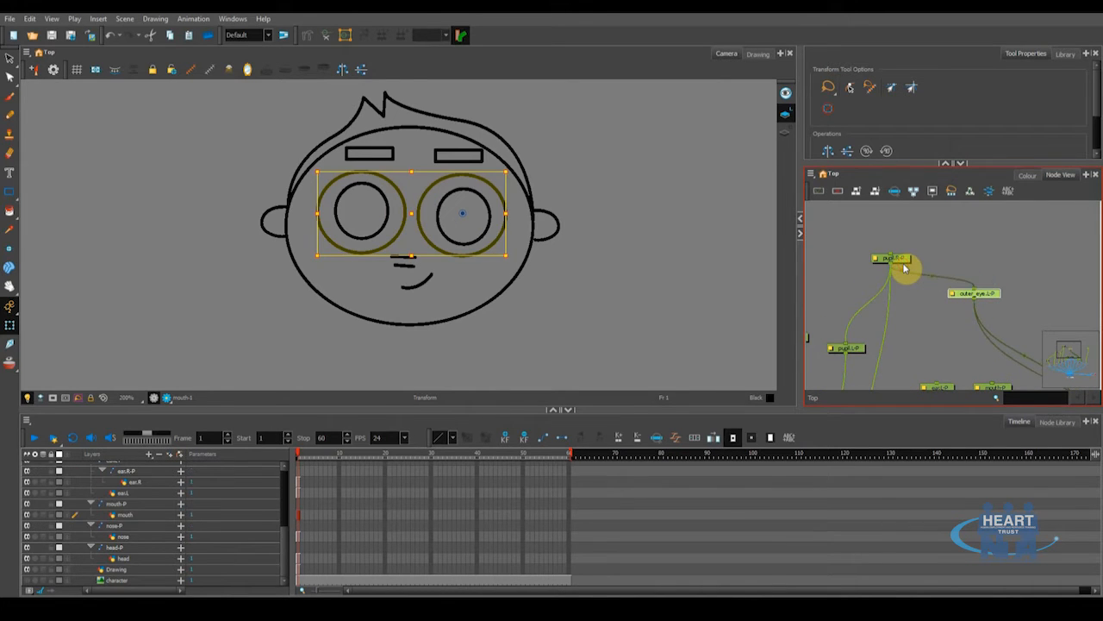
left_click_drag(899, 256, 916, 248)
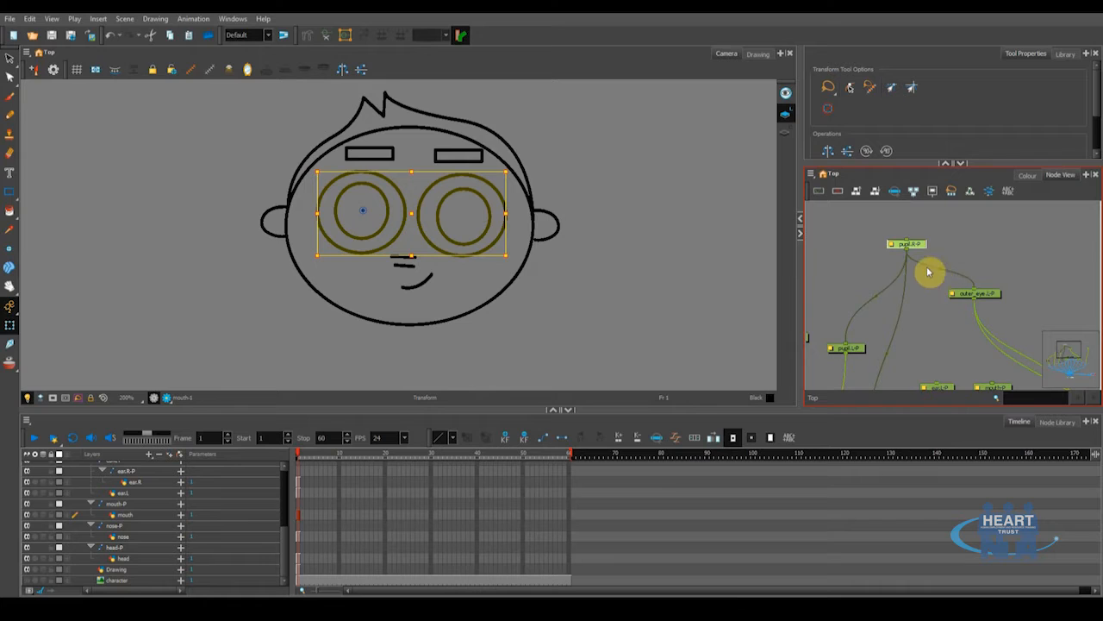
left_click(984, 296)
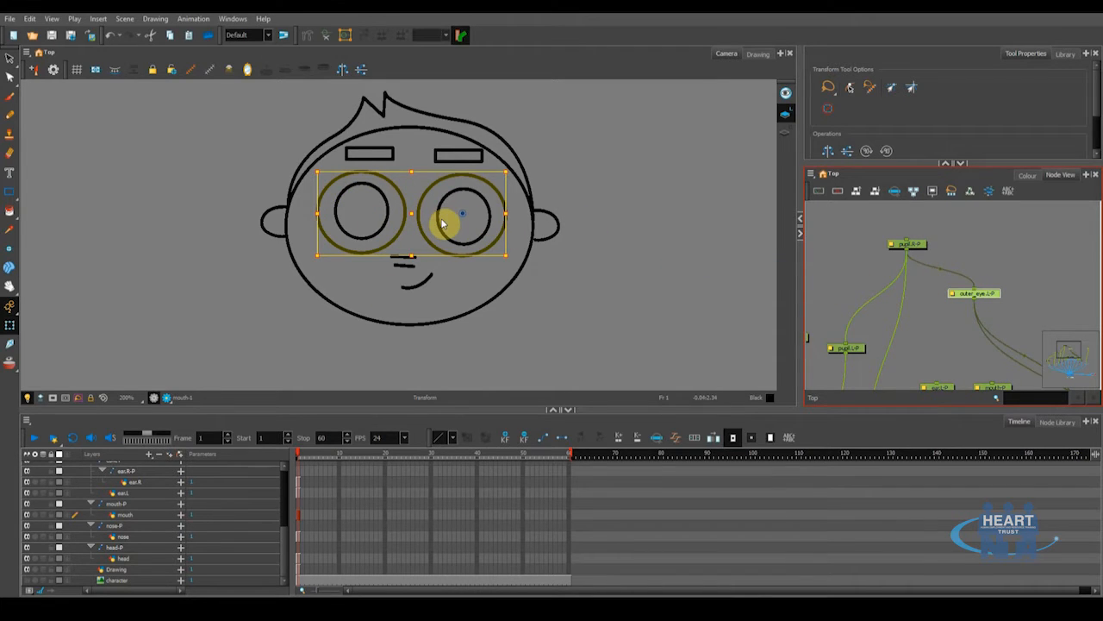
left_click(917, 246)
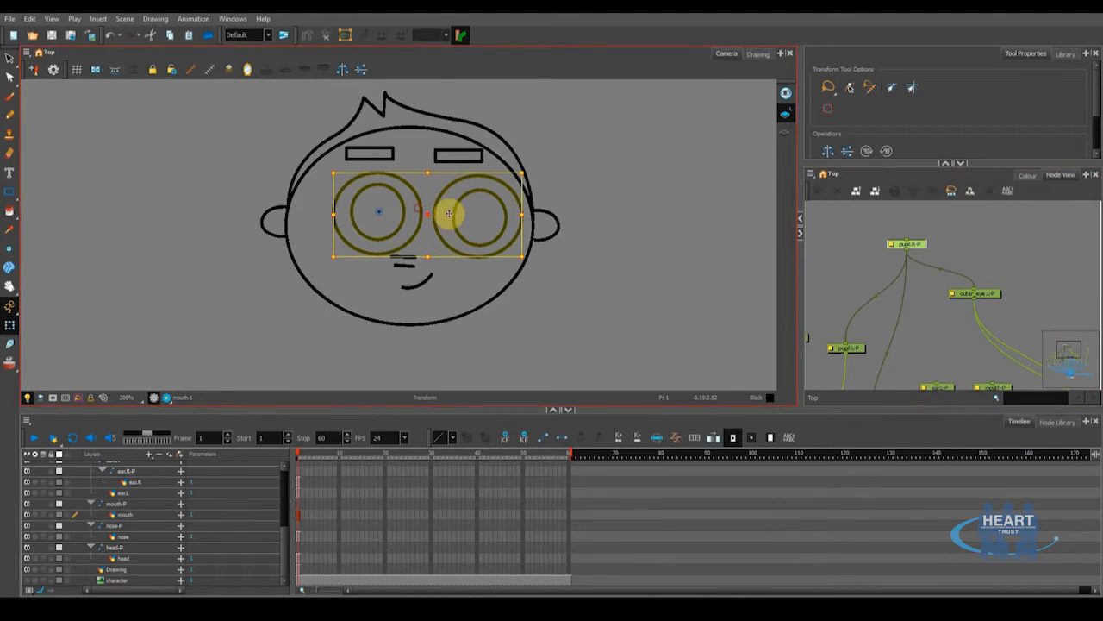
- Detach outer_eye.L-P from pupil.R-P and connect pupil.R-P to the output of outer_eye.L-P instead
left_click_drag(927, 245, 929, 314)
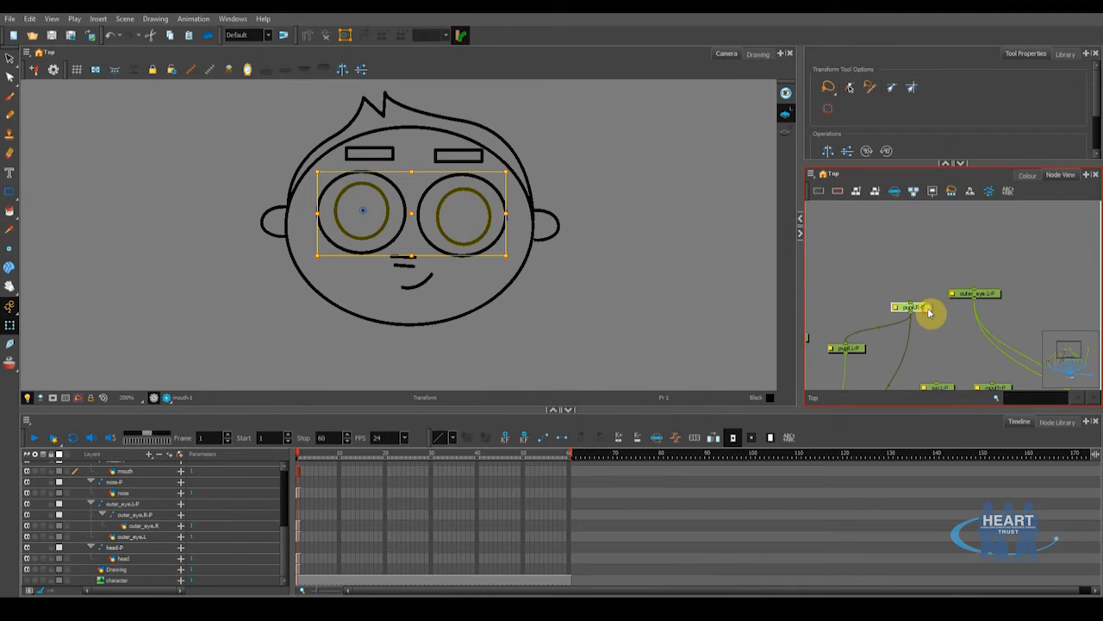
left_click_drag(988, 294, 981, 263)
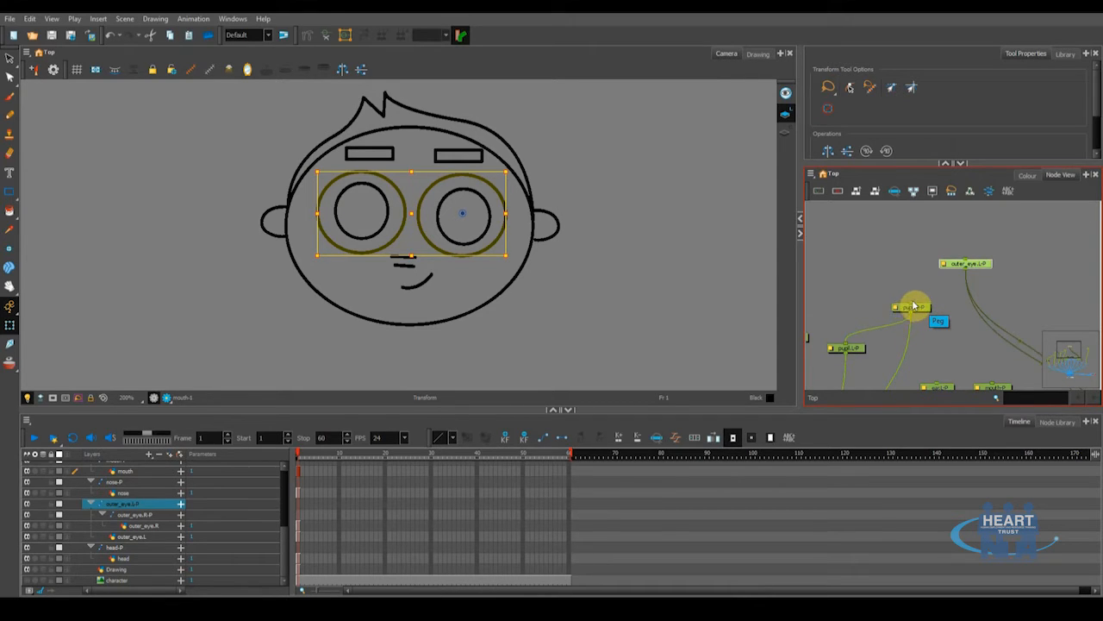
left_click_drag(913, 308, 970, 268)
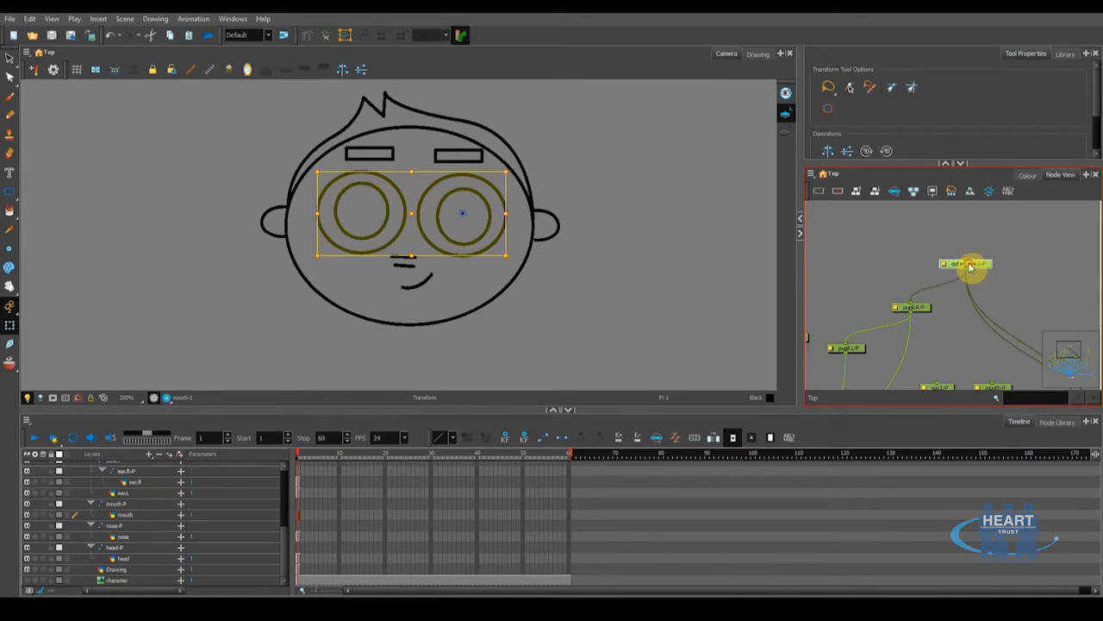
- Test the eye hierarchy by moving the eyes with outer_eye.L-P, and the pupils alone with pupil.R-P
left_click(984, 290)
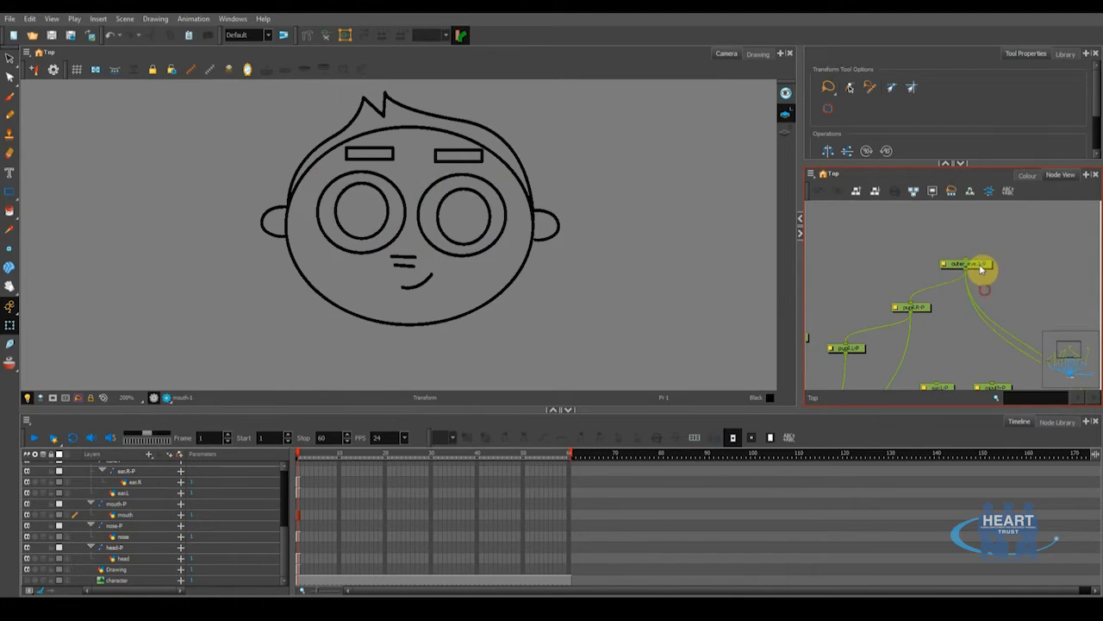
left_click(980, 266)
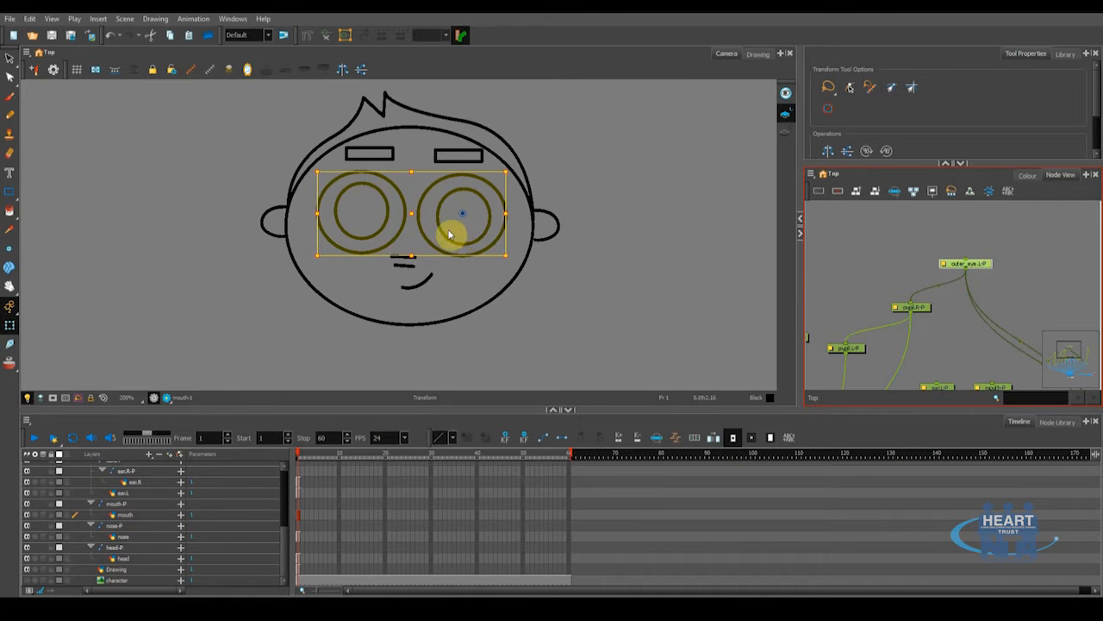
mouse_move(445, 233)
left_mouse_down()
mouse_move(451, 197)
mouse_move(446, 234)
left_mouse_up()
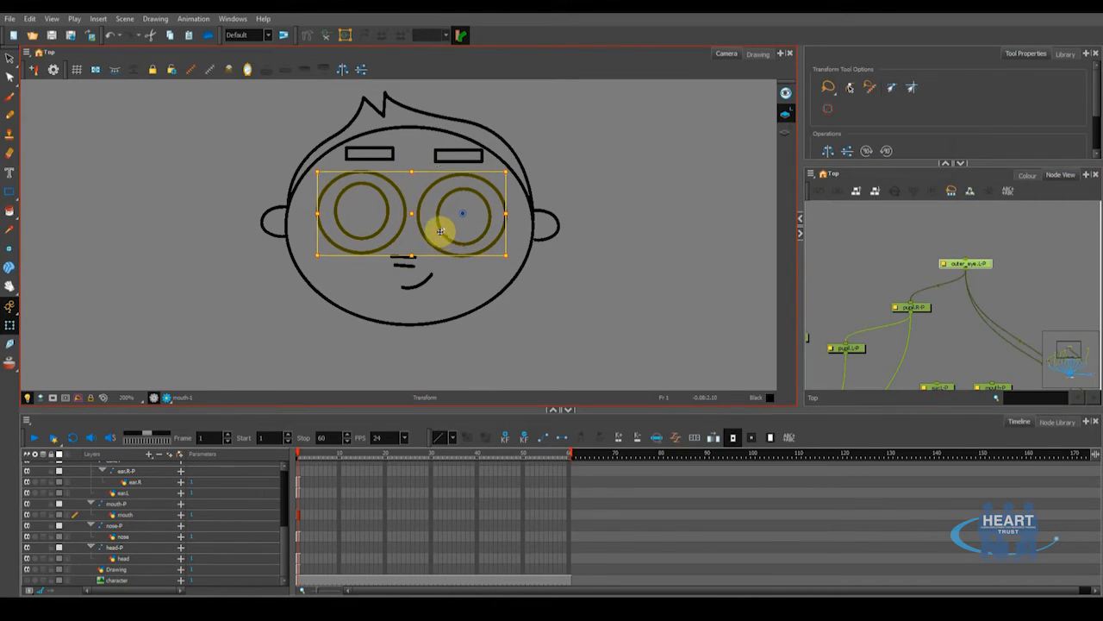
left_click(920, 310)
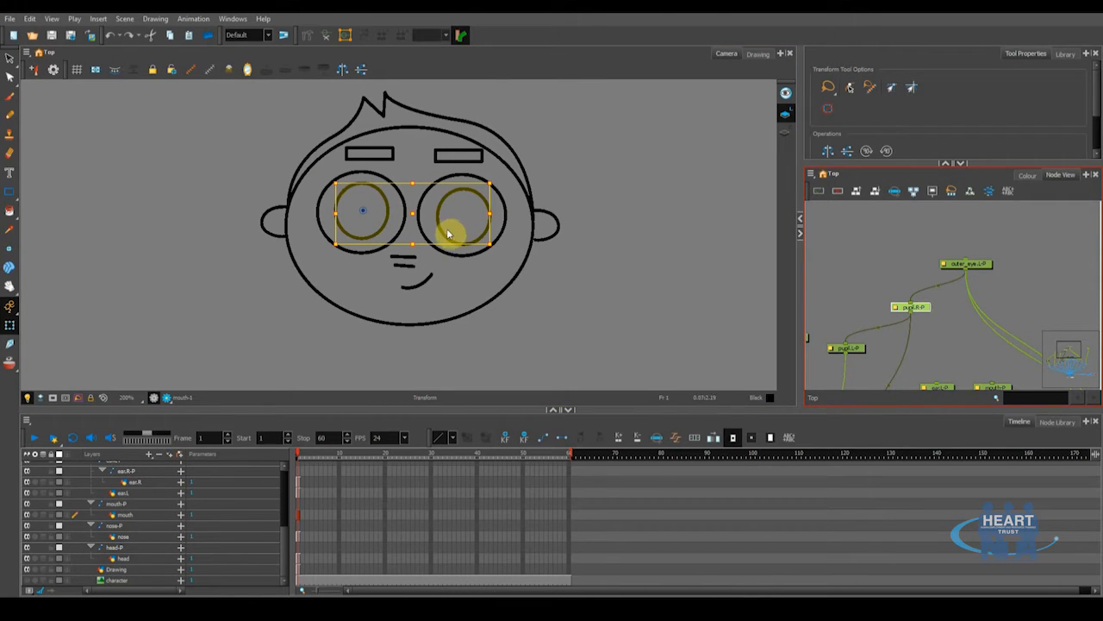
mouse_move(443, 231)
left_mouse_down()
mouse_move(458, 230)
mouse_move(443, 234)
left_mouse_up()
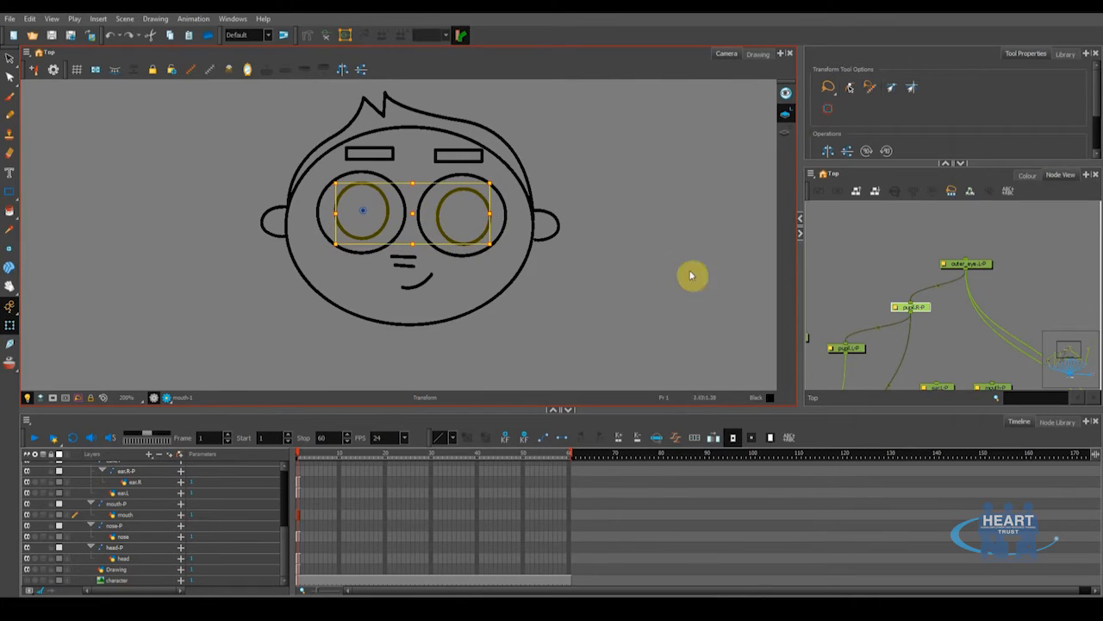
- Select pupil.L-P and its parent pupil.R-P in turn to check which pupils each peg controls
key("space")
left_click_drag(894, 332, 916, 315)
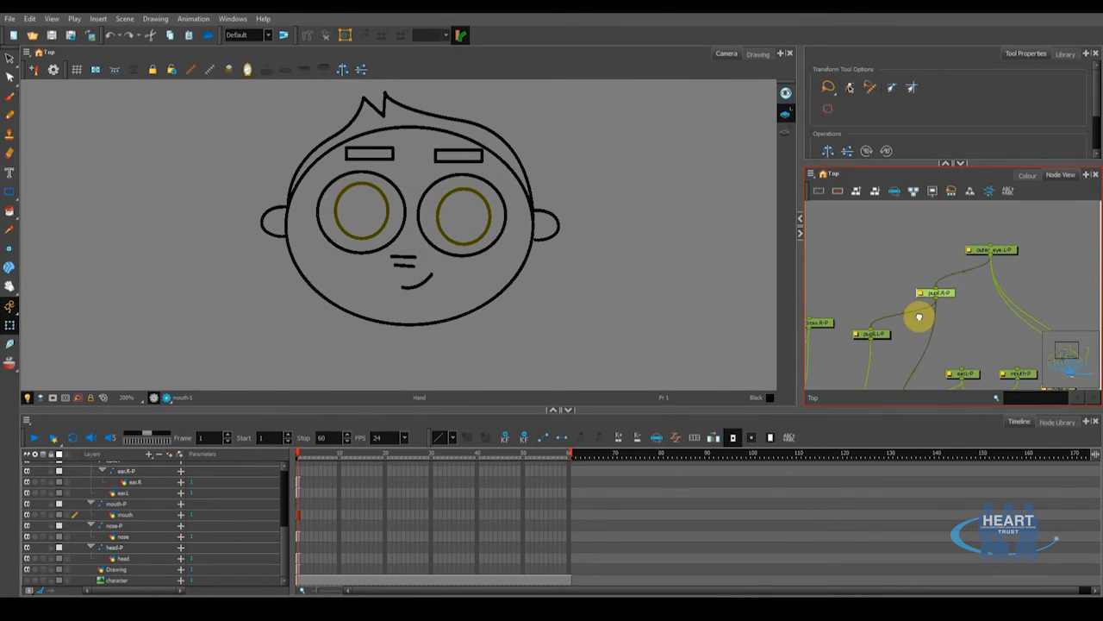
left_click(878, 342)
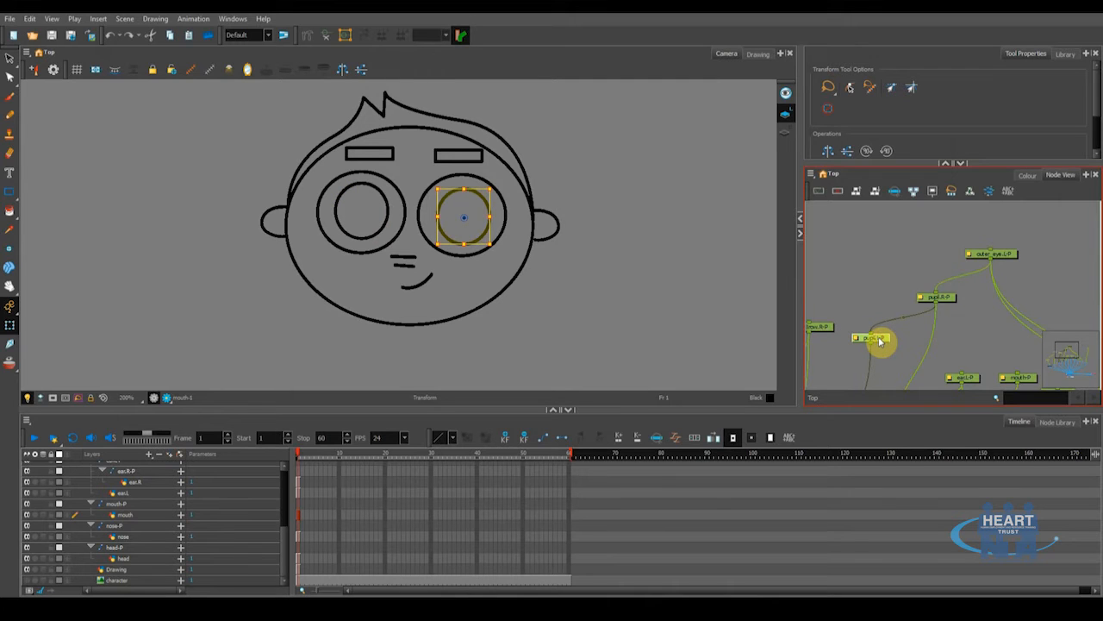
left_click(942, 297, "ctrl")
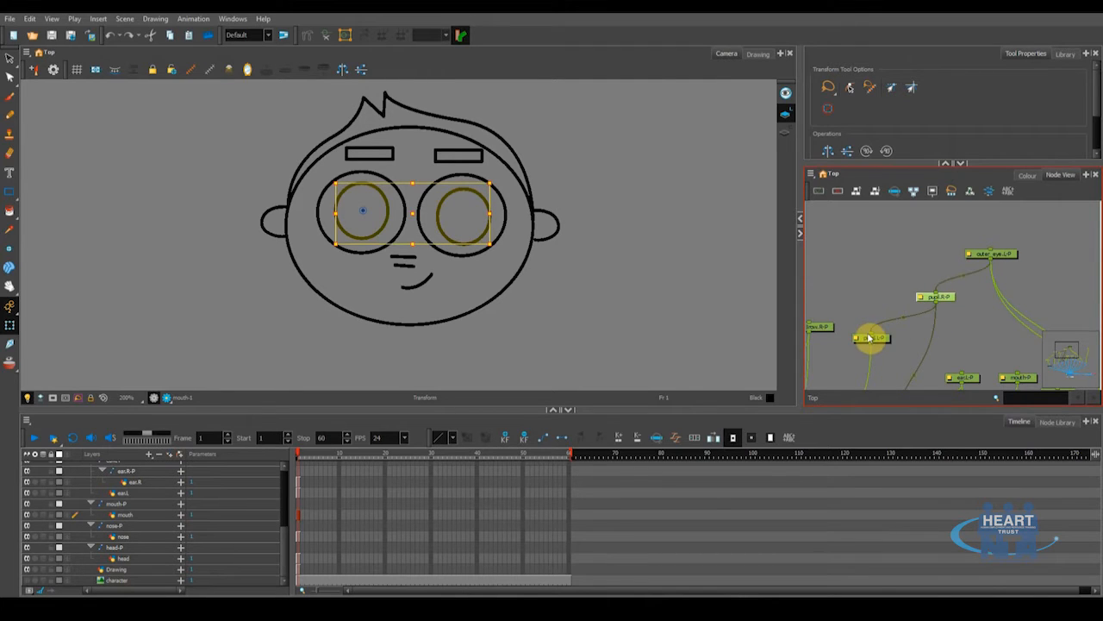
left_click(944, 325)
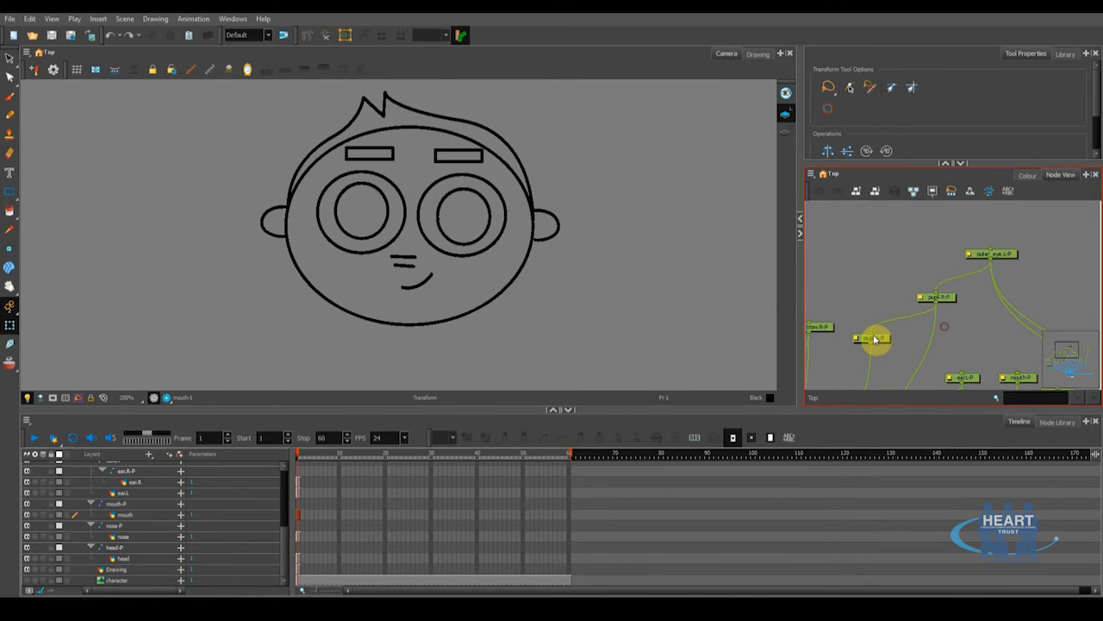
- Alternate between pupil.R-P and pupil.L-P to compare which pupils the parent and child pegs select
left_click(948, 300)
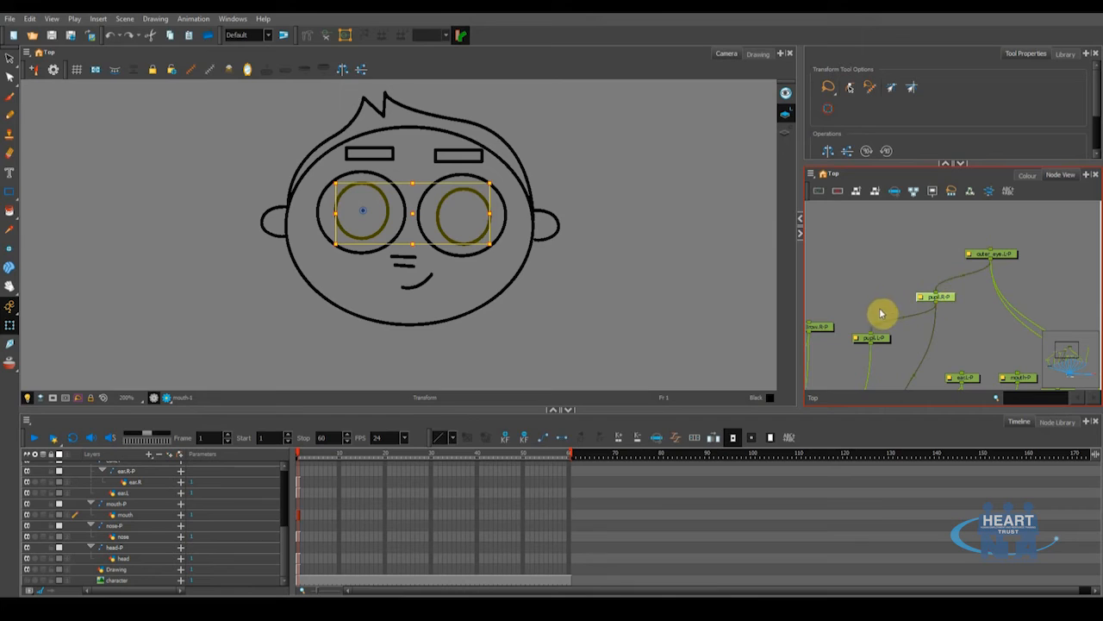
left_click(939, 301)
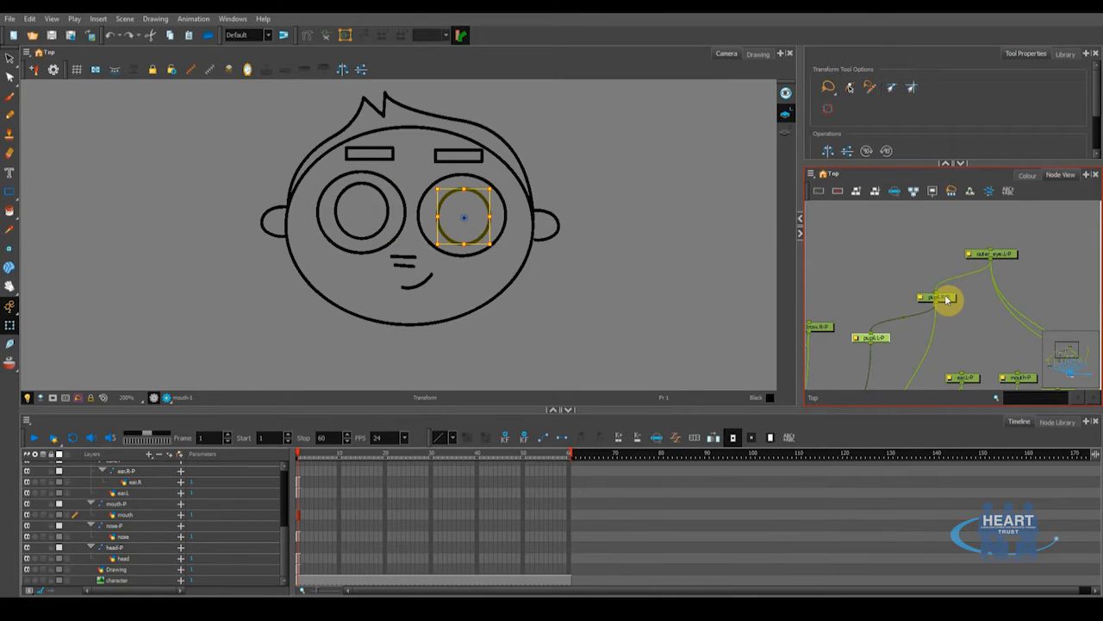
left_click(947, 299)
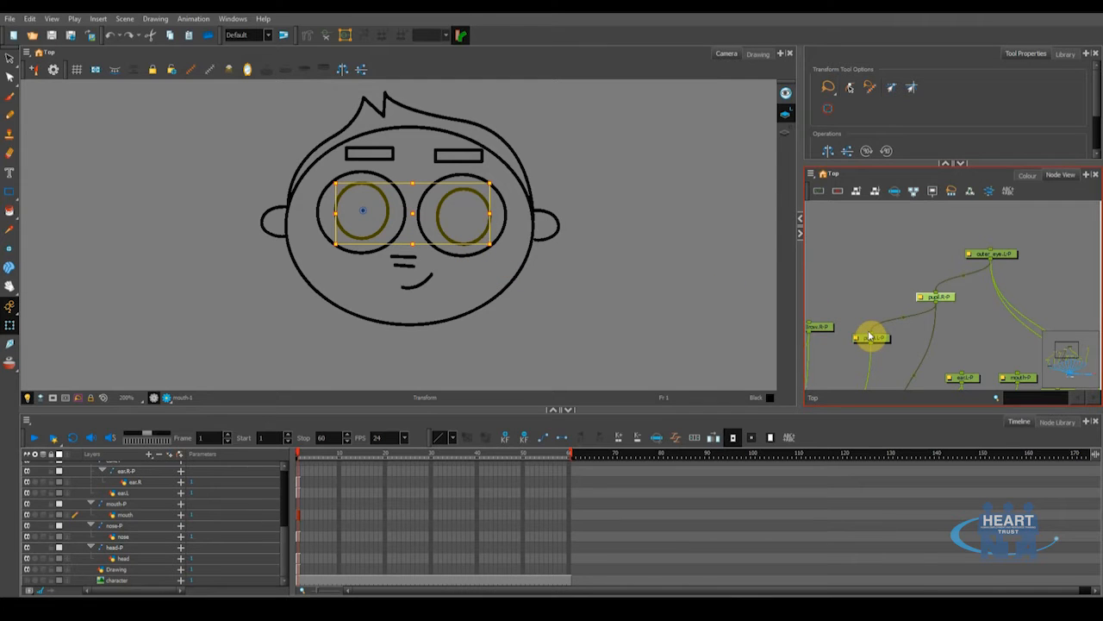
- Try detaching pupil.L-P from pupil.R-P and connecting it directly to outer_eye.L-P, and select each peg to check its control
left_click(875, 338)
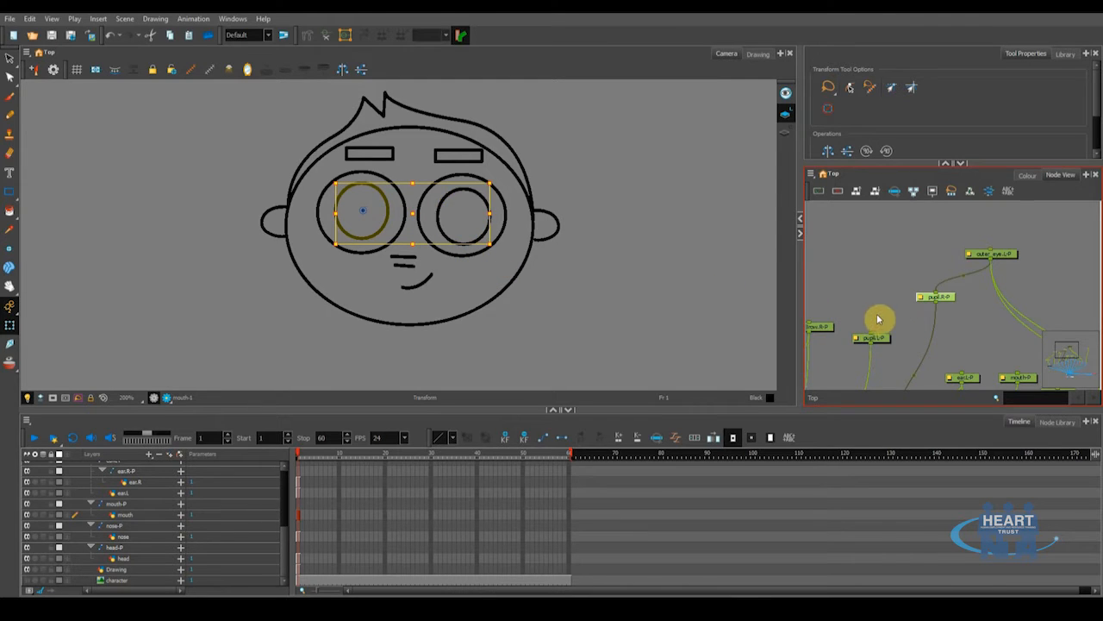
left_click_drag(952, 303, 959, 337)
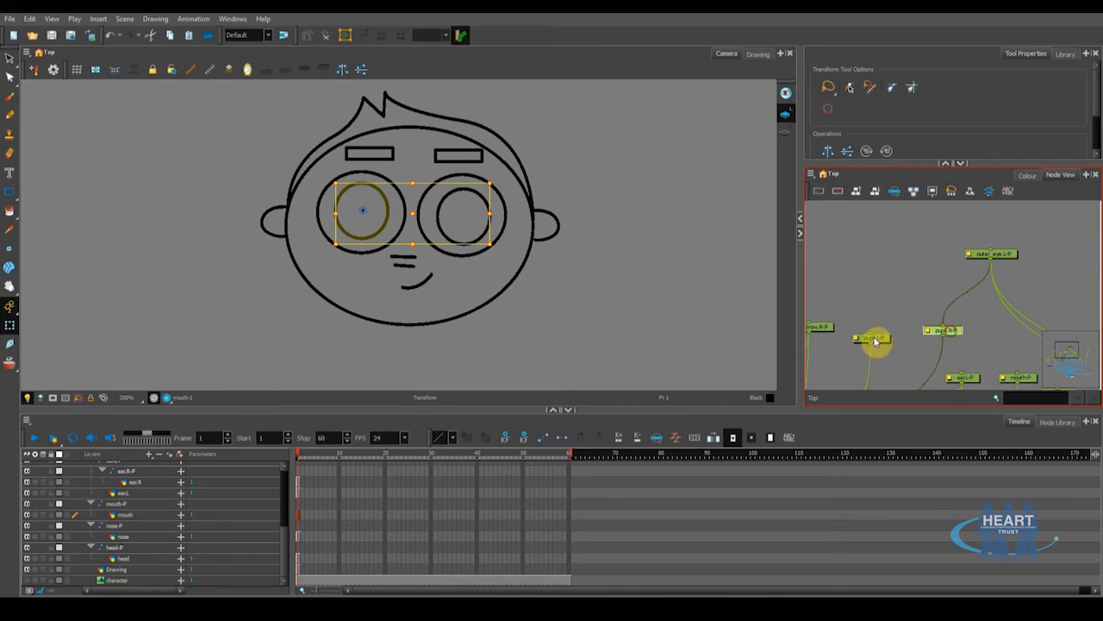
left_click_drag(883, 343, 892, 329)
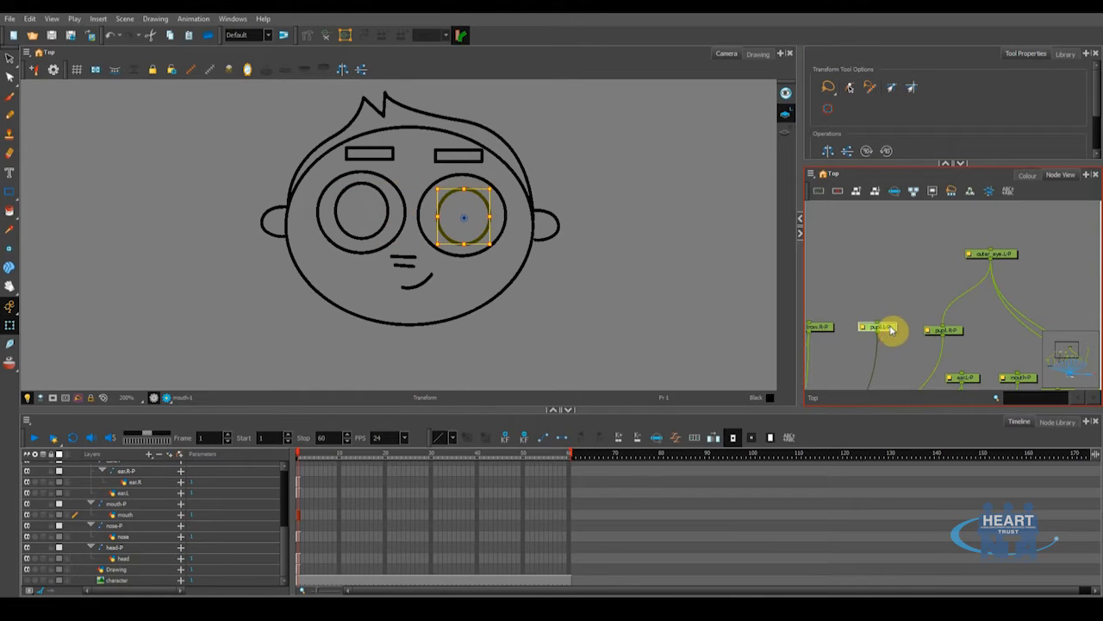
left_click_drag(989, 277, 1005, 248)
left_click(1007, 256)
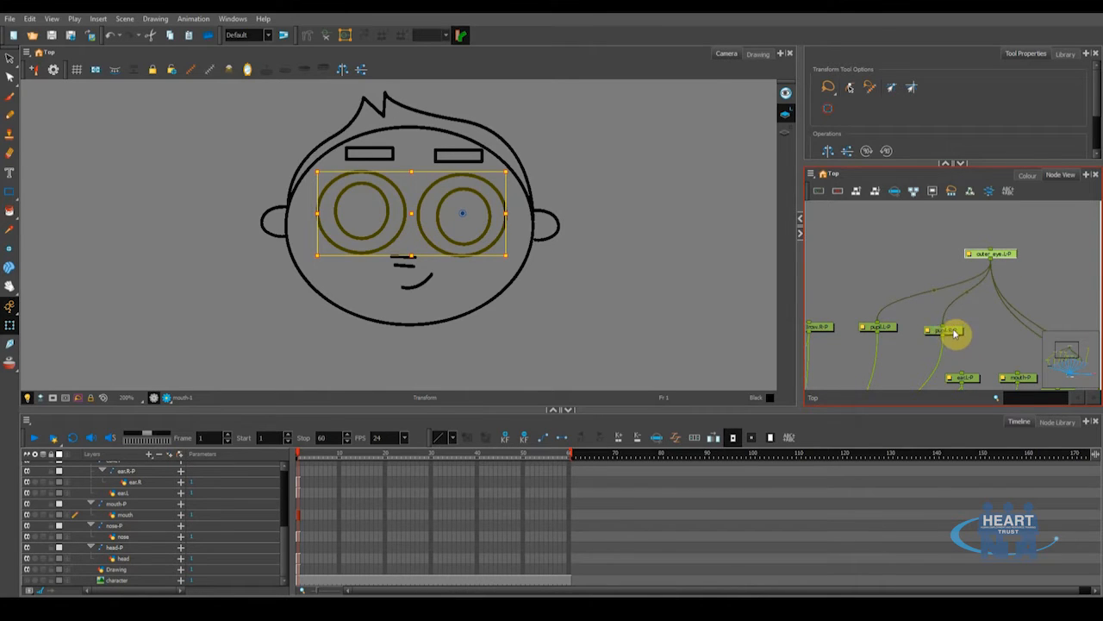
left_click(956, 332)
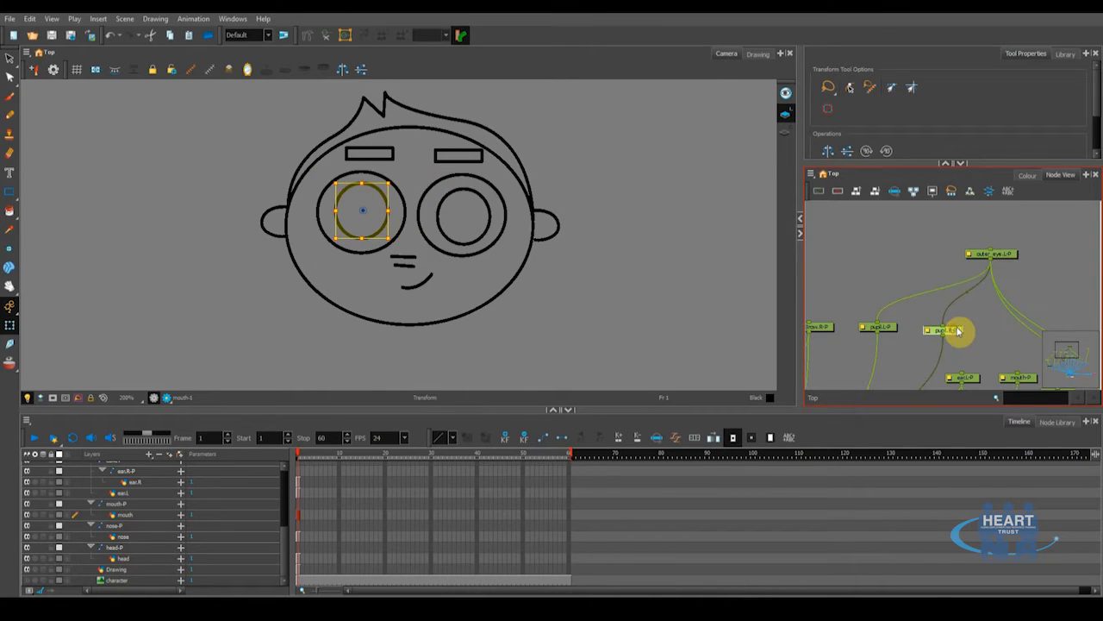
left_click(884, 331)
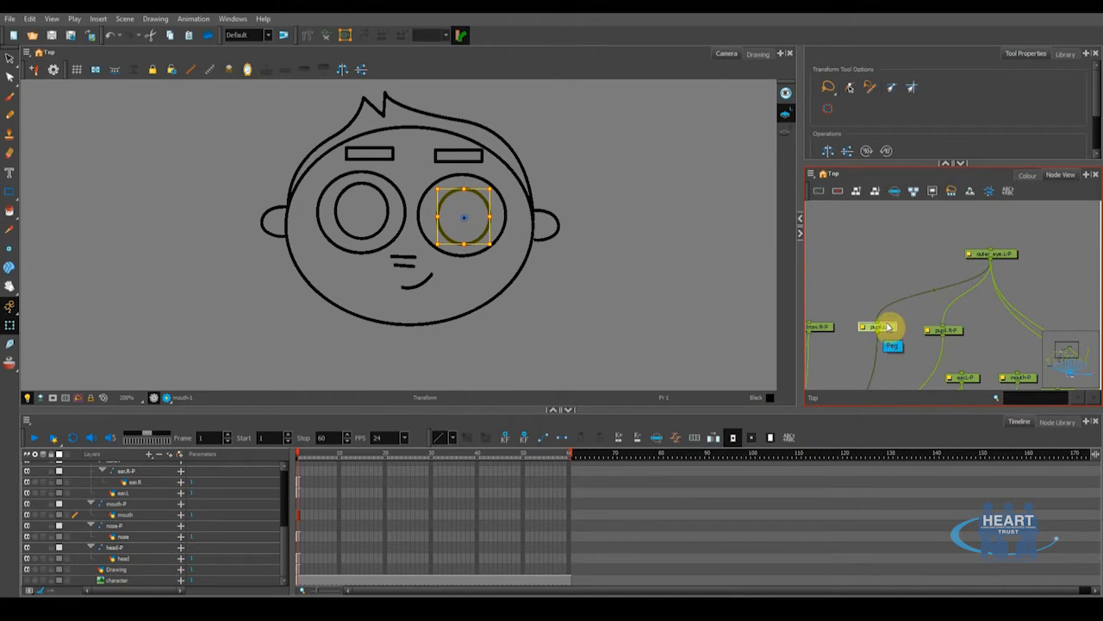
- Detach pupil.L-P from outer_eye.L-P and connect it under pupil.R-P, with pupil.R-P placed above it
left_click_drag(878, 326, 939, 328)
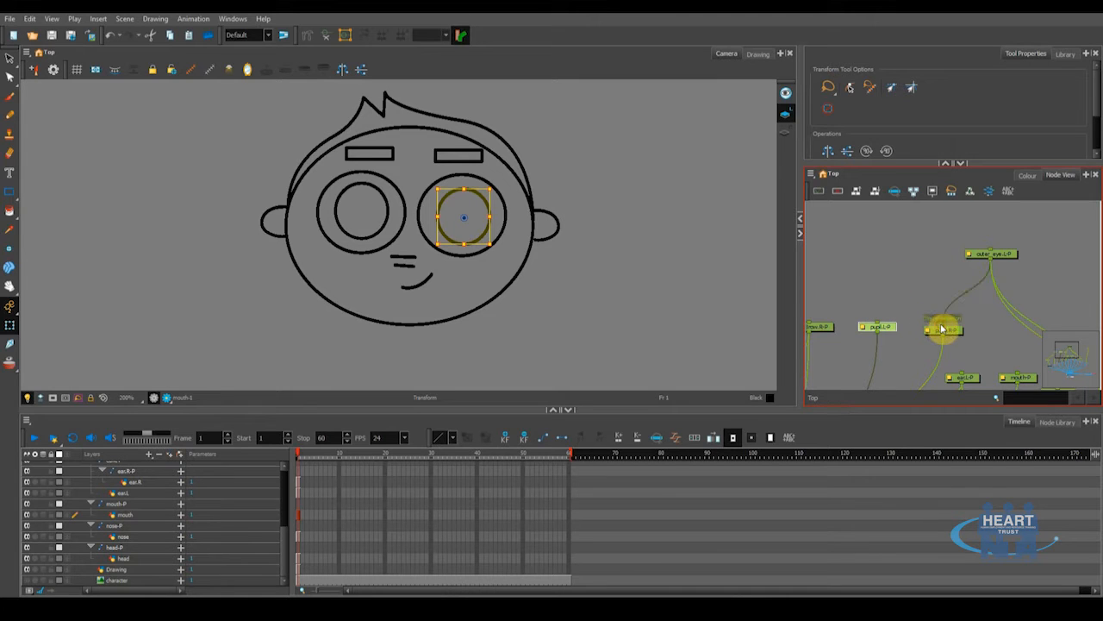
left_click(949, 331)
left_click_drag(952, 334, 923, 304)
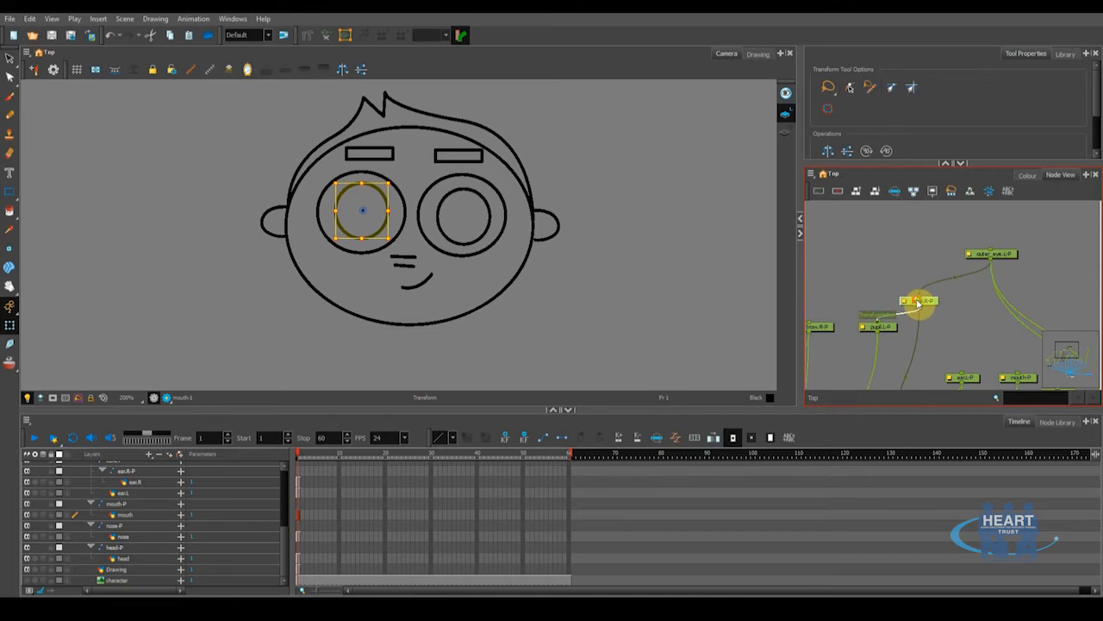
left_click_drag(931, 305, 947, 299)
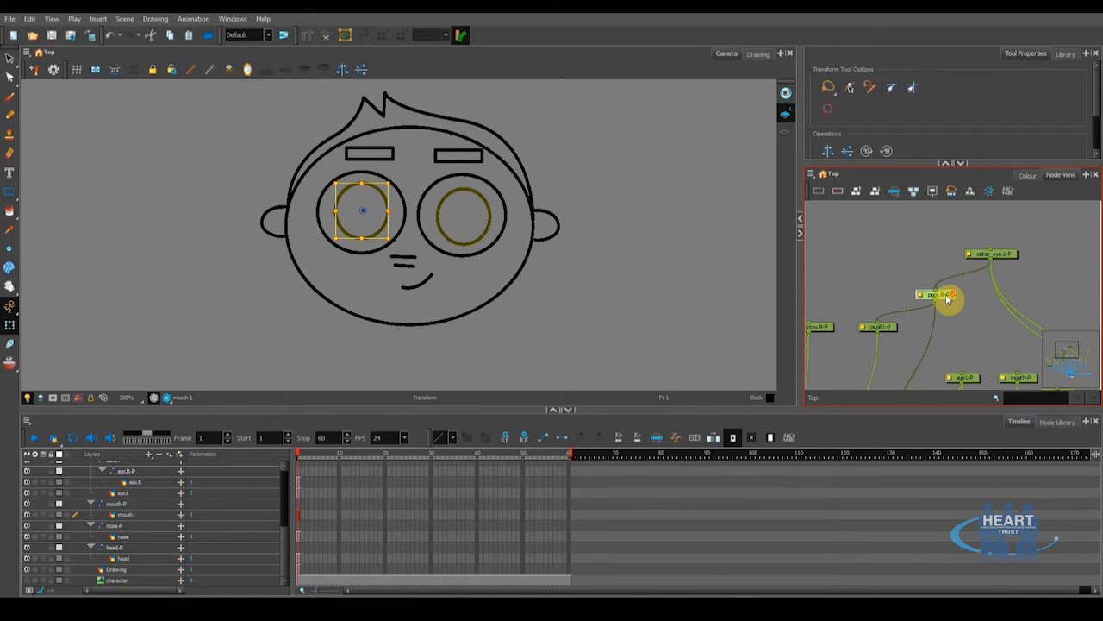
- Place mouth-P above nose-P in the node network and connect nose-P to the output of mouth-P
scroll(947, 298, "down", 1)
scroll(946, 307, "down", 1)
left_click_drag(942, 304, 879, 311)
scroll(894, 317, "up", 2)
left_click_drag(929, 271, 925, 262)
left_click_drag(948, 298, 884, 294)
left_click_drag(938, 331, 928, 277)
left_click_drag(887, 313, 930, 260)
scroll(926, 323, "up", 2)
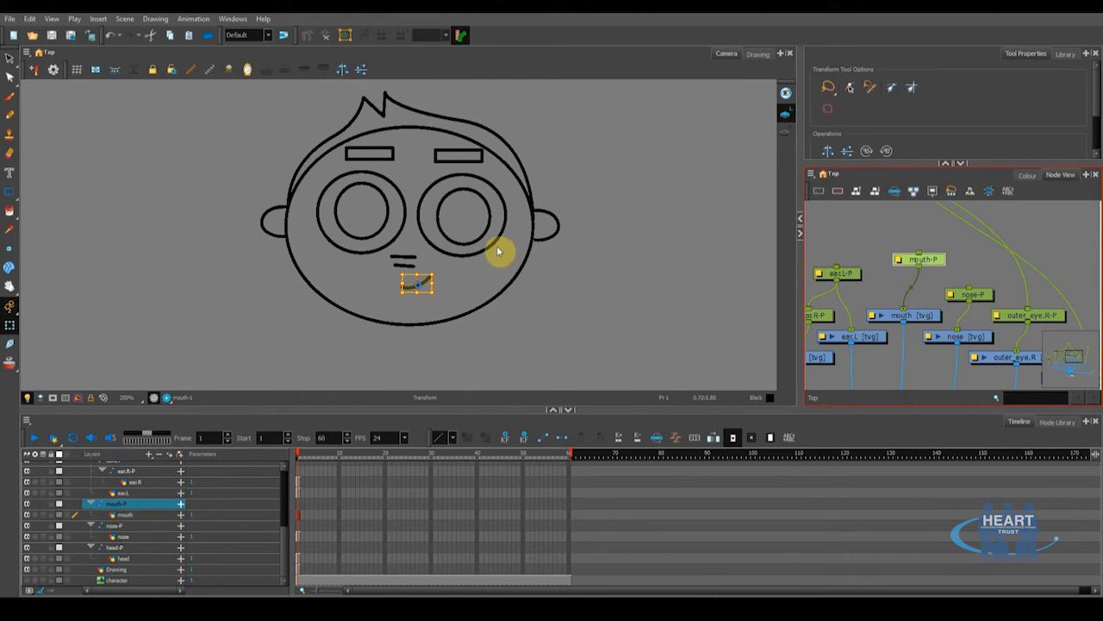
mouse_move(926, 297)
left_mouse_down()
mouse_move(948, 321)
mouse_move(955, 274)
left_mouse_up()
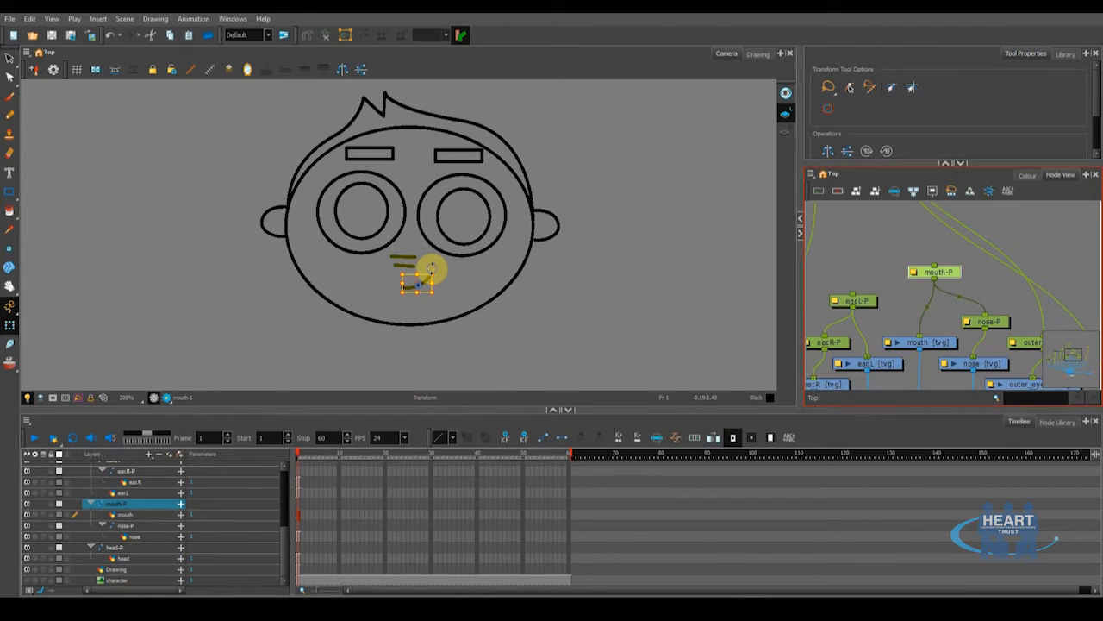
- Raise ear.L-P further above ear.R-P, and select mouth-P to check which facial parts it controls
key("space")
mouse_move(892, 321)
left_mouse_down()
mouse_move(902, 331)
mouse_move(883, 258)
mouse_move(889, 305)
left_mouse_up()
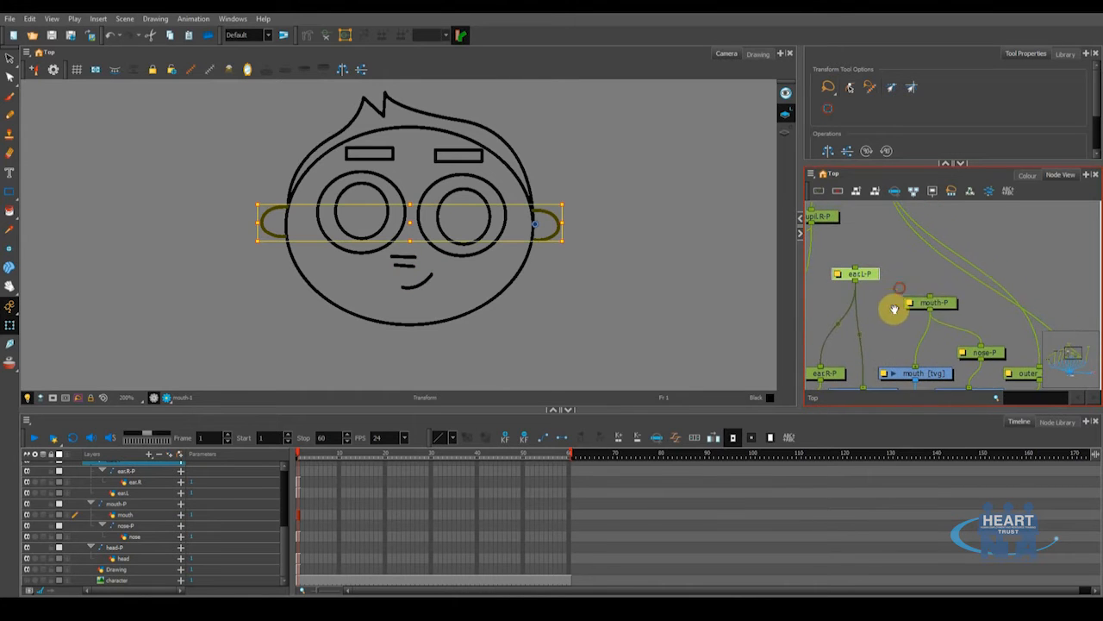
left_click(950, 307)
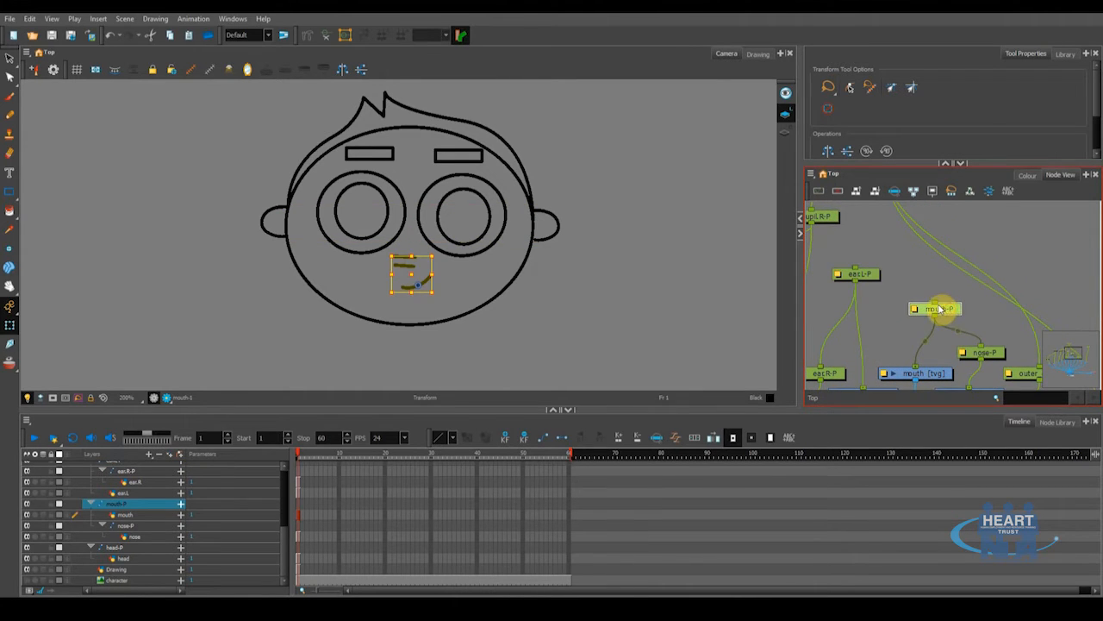
- Move mouth-P and nose-P together beside outer_eye.L-P and connect mouth-P to the output of outer_eye.L-P
mouse_move(898, 301)
left_mouse_down()
mouse_move(963, 312)
mouse_move(900, 326)
mouse_move(977, 341)
mouse_move(994, 374)
mouse_move(1036, 279)
left_mouse_up()
scroll(928, 312, "down", 2)
left_click_drag(965, 305, 942, 351)
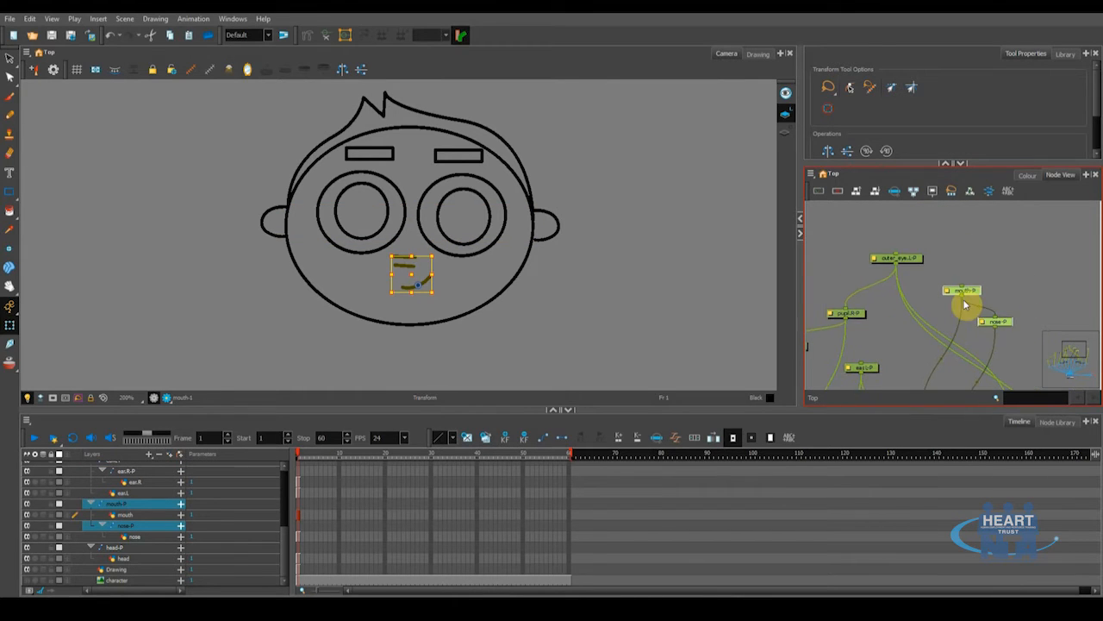
left_click(902, 263)
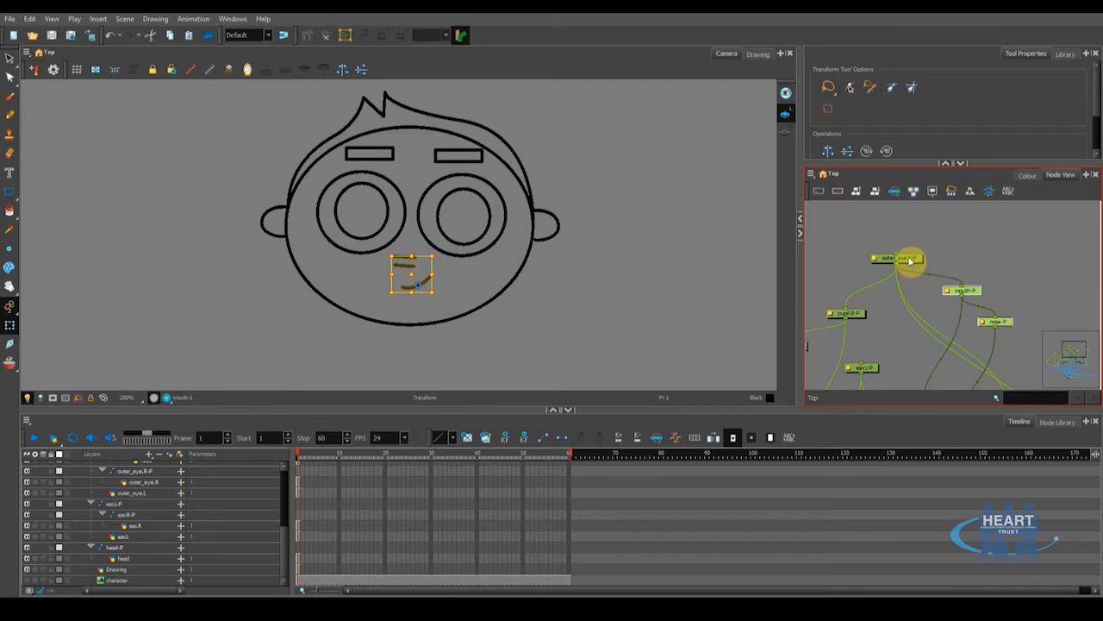
- Try moving the eyes, nose and mouth together with the outer_eye.L-P peg, and undo the move
left_click(910, 261)
mouse_move(913, 261)
left_mouse_down()
mouse_move(997, 222)
mouse_move(1030, 230)
mouse_move(923, 251)
left_mouse_up()
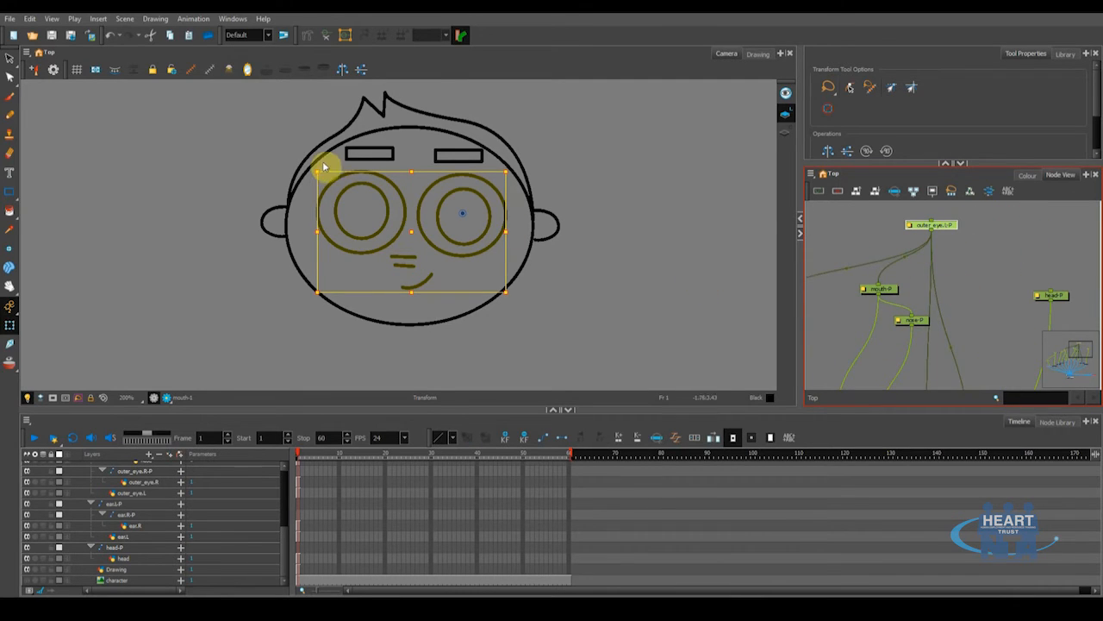
left_click_drag(403, 225, 428, 239)
key("ctrl+z")
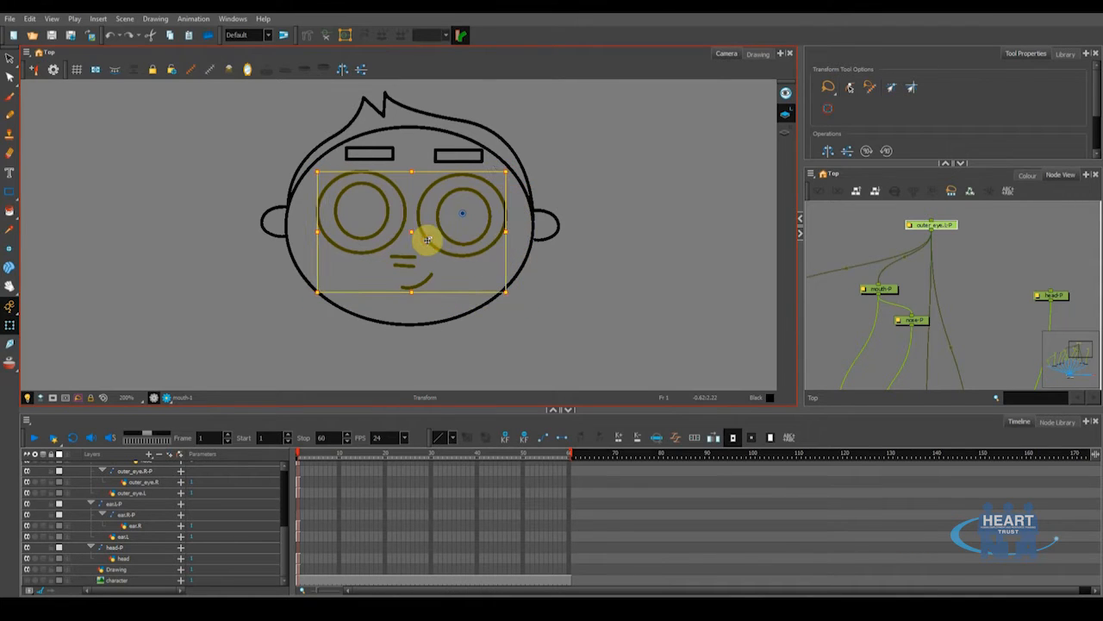
- Parent the eyeBrow.R-P peg to the outer_eye.L-P peg in the node view, and test the link with a move that is undone
key("space")
left_click_drag(889, 334, 975, 289)
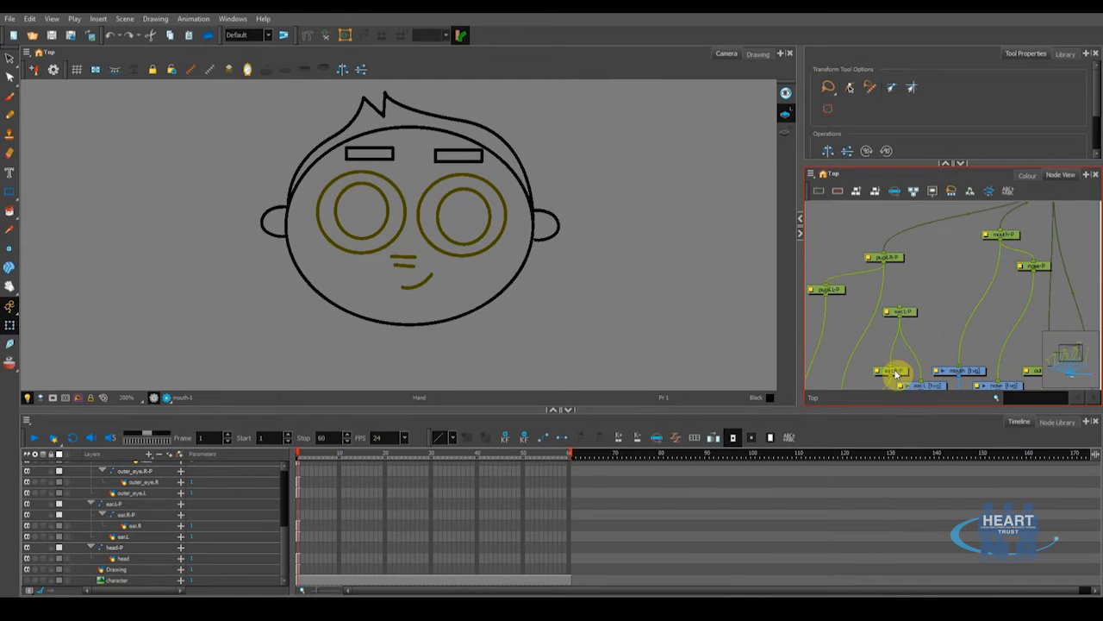
left_click_drag(897, 376, 990, 328)
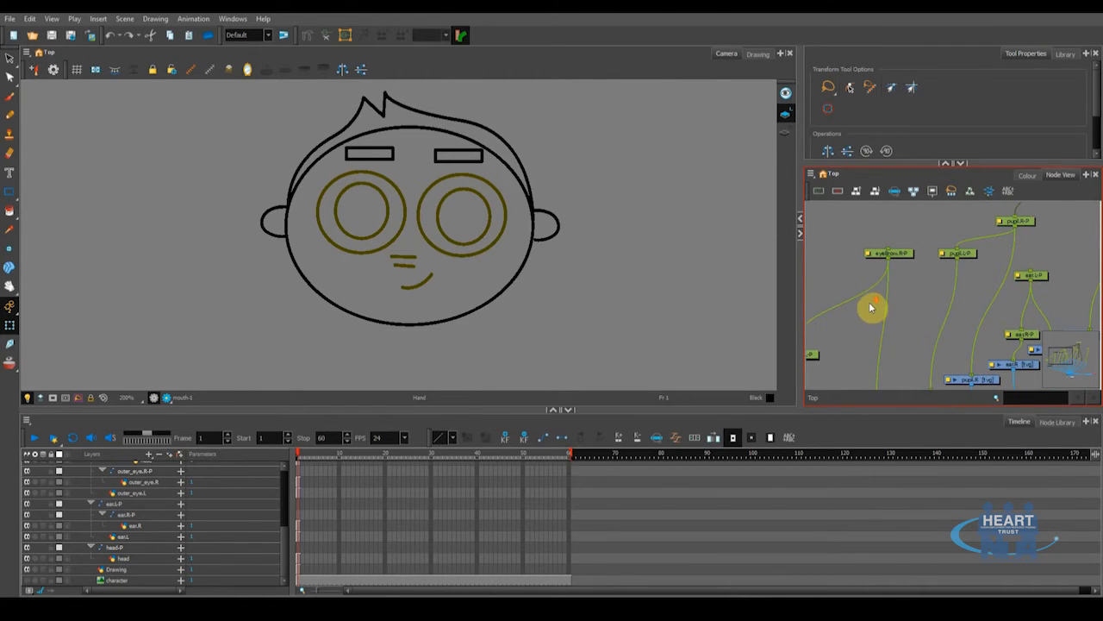
left_click_drag(871, 308, 859, 321)
left_click_drag(819, 352, 851, 320)
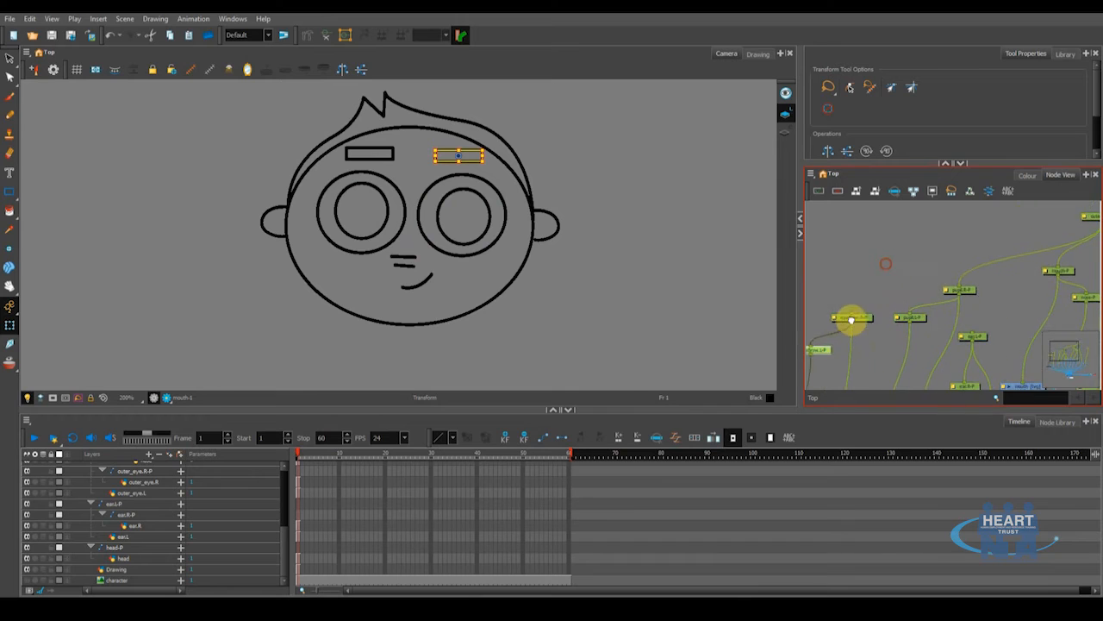
left_click_drag(854, 280, 817, 382)
left_click_drag(862, 317, 851, 276)
left_click(1022, 246)
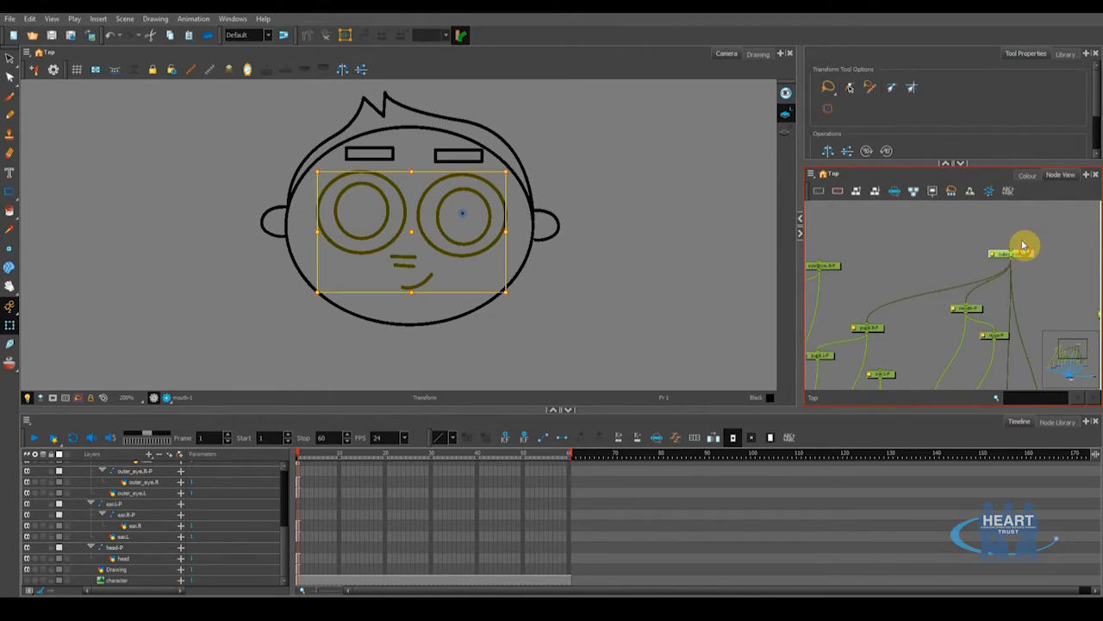
left_click_drag(1023, 247, 1006, 227)
left_click_drag(820, 266, 1017, 216)
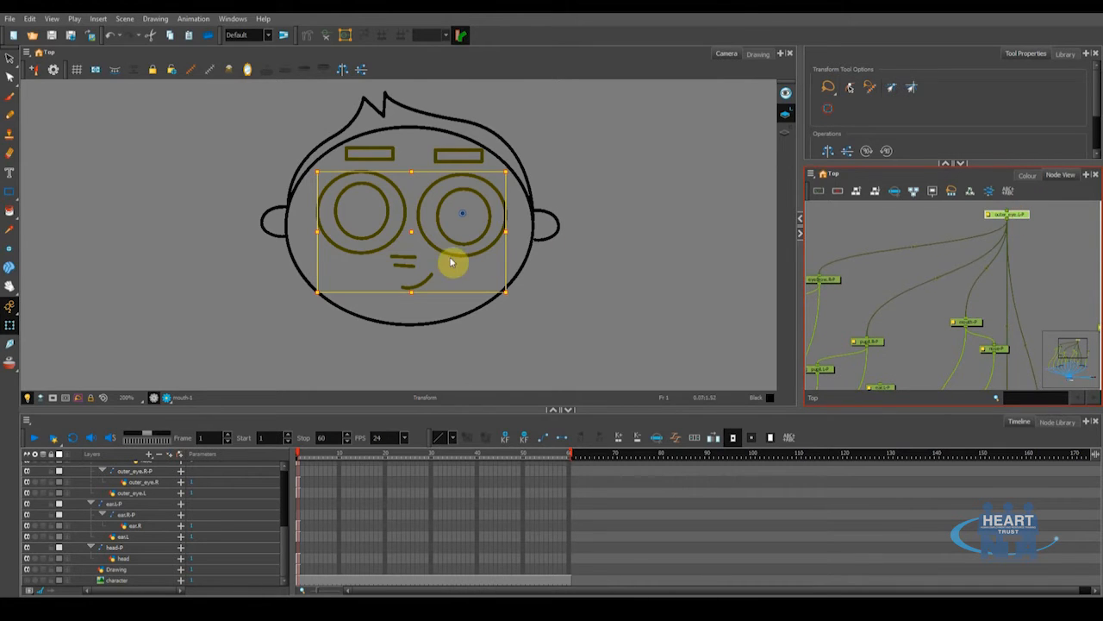
mouse_move(450, 255)
left_mouse_down()
mouse_move(460, 262)
mouse_move(439, 263)
mouse_move(461, 251)
mouse_move(455, 262)
left_mouse_up()
key("ctrl+z")
- Parent the ear.L-P peg to the head-P peg, and test the link by moving the head and undoing it
key("space")
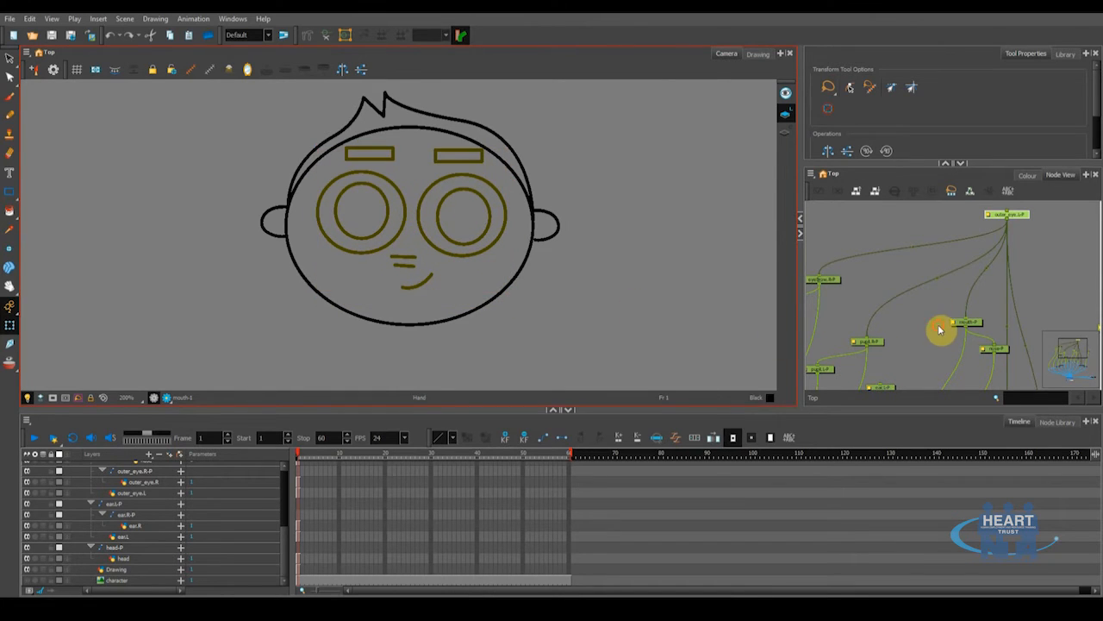
left_click_drag(880, 300, 965, 314)
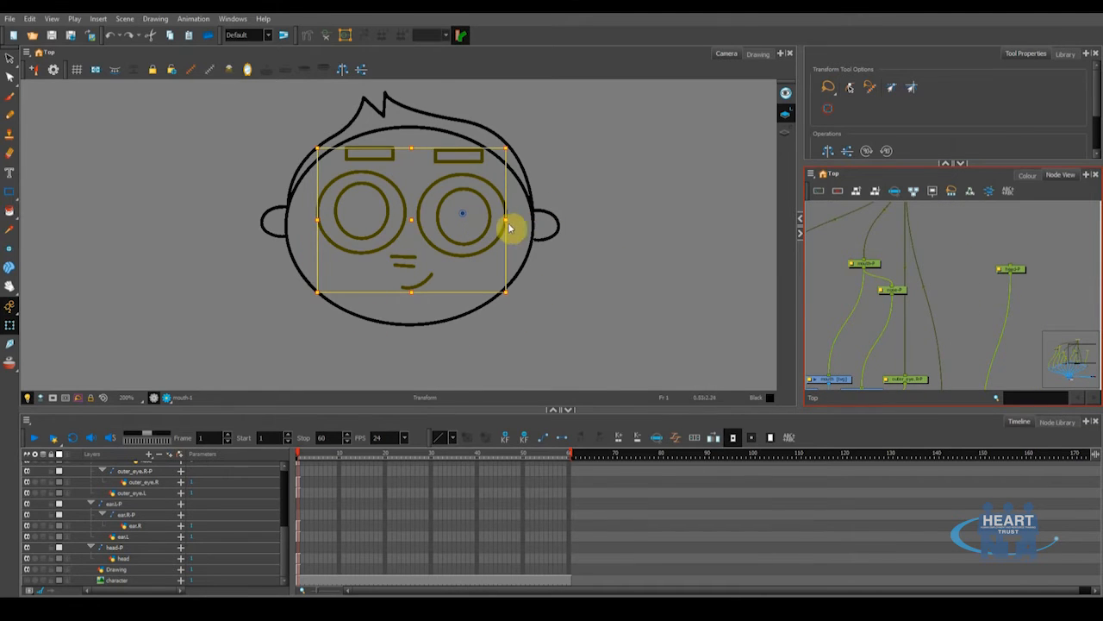
left_click(558, 191)
left_click(549, 241)
key("o")
left_click(881, 314)
left_click(917, 271)
left_click_drag(979, 256, 886, 296)
scroll(923, 304, "down", 1)
left_click_drag(1051, 258, 1051, 226)
left_click_drag(832, 318, 1056, 228)
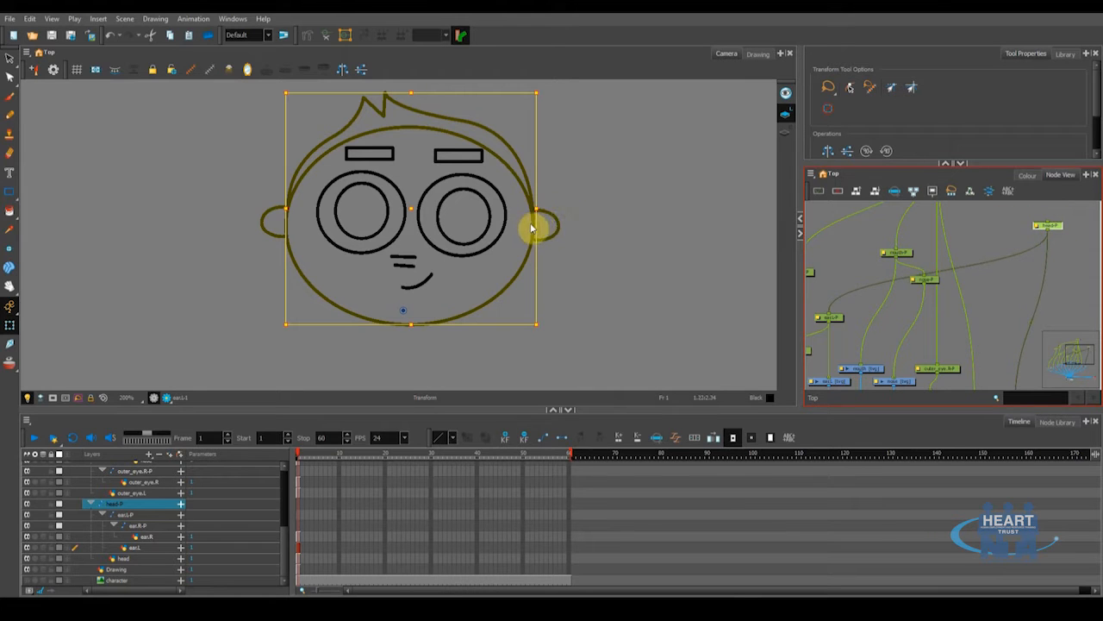
left_click_drag(534, 226, 579, 255)
key("ctrl+z")
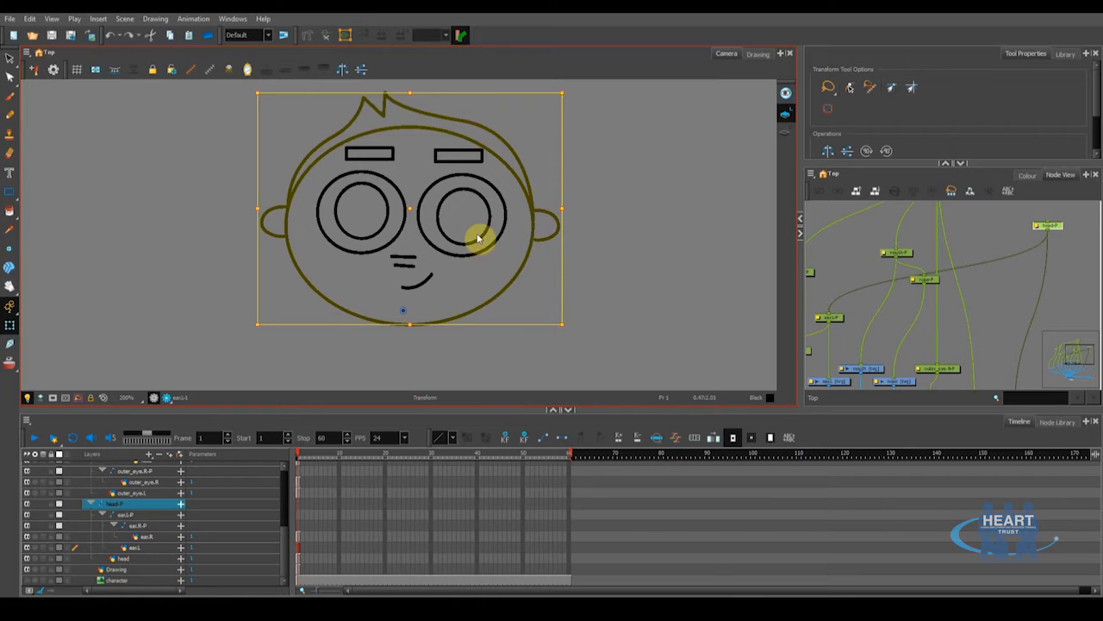
- Place the head-P peg above the outer_eye.L-P peg and parent outer_eye.L-P to it
left_click(483, 274)
left_click(415, 183)
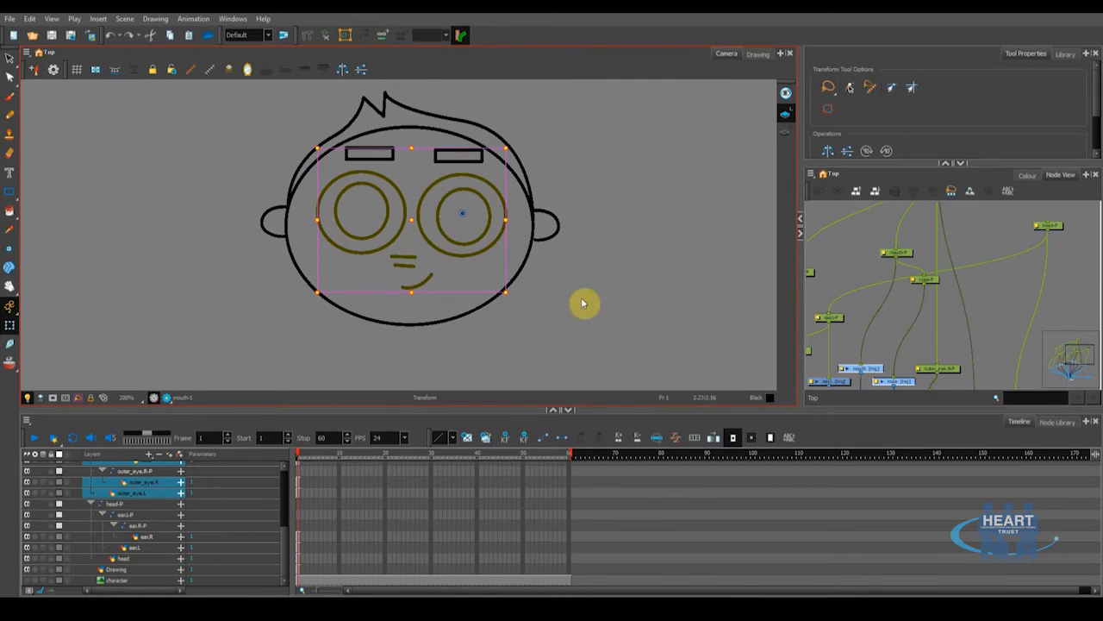
left_click_drag(934, 253, 889, 338)
left_click_drag(1014, 315, 1002, 200)
left_click_drag(989, 253, 946, 305)
left_click_drag(972, 258, 964, 245)
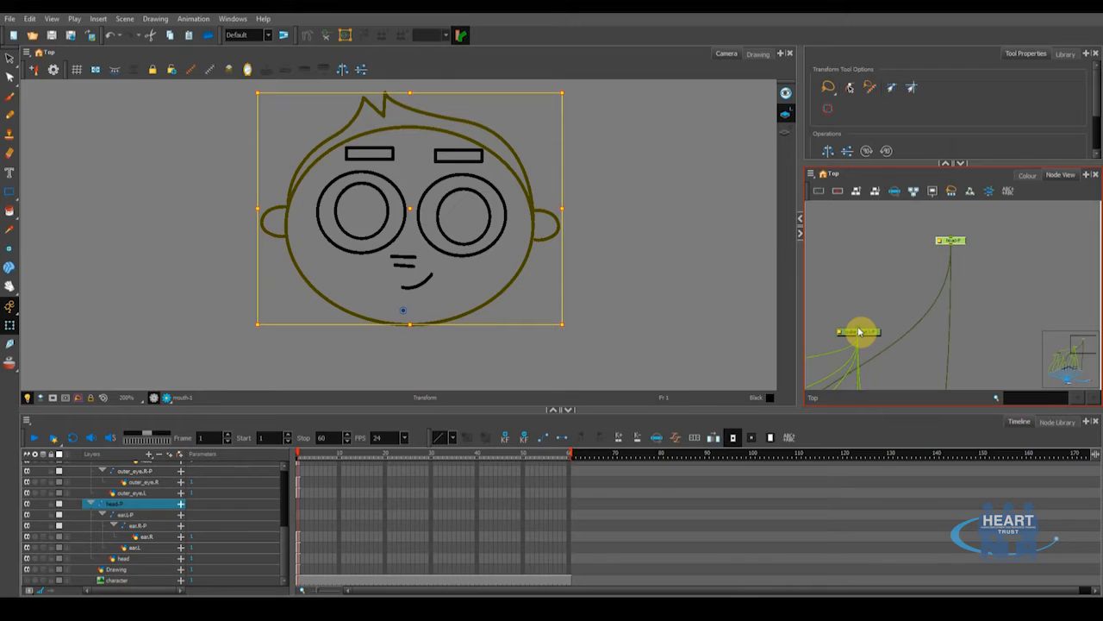
left_click_drag(859, 331, 951, 245)
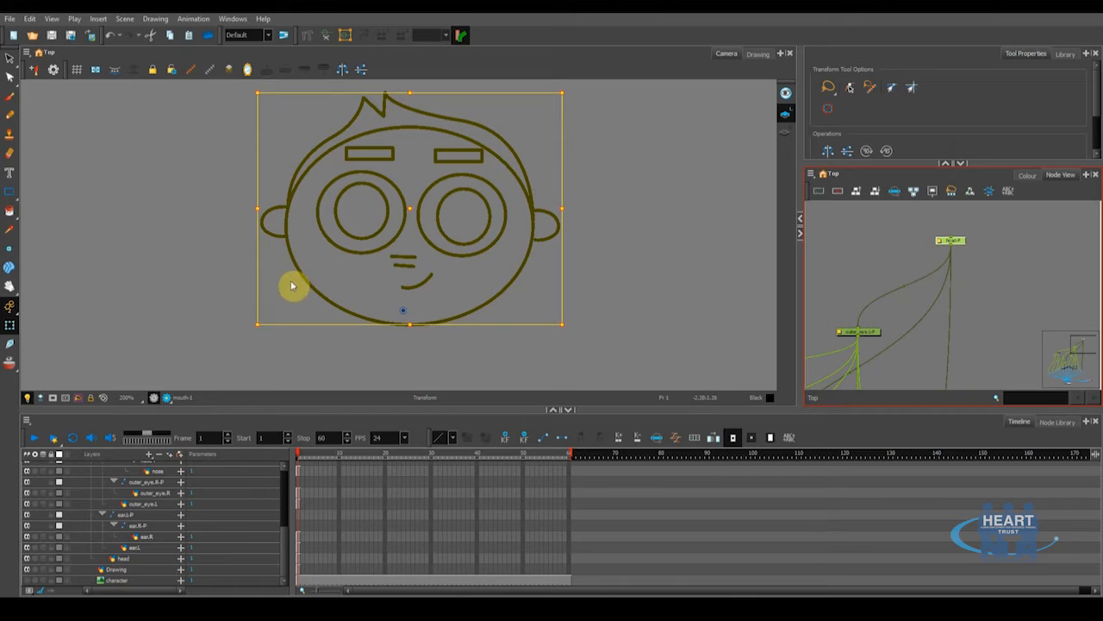
- Test the hierarchy by rotating the whole head and moving the outer_eye.L-P group, undoing both changes
mouse_move(249, 323)
left_mouse_down()
mouse_move(249, 342)
mouse_move(272, 362)
mouse_move(286, 347)
mouse_move(279, 327)
mouse_move(285, 320)
mouse_move(296, 340)
mouse_move(295, 328)
left_mouse_up()
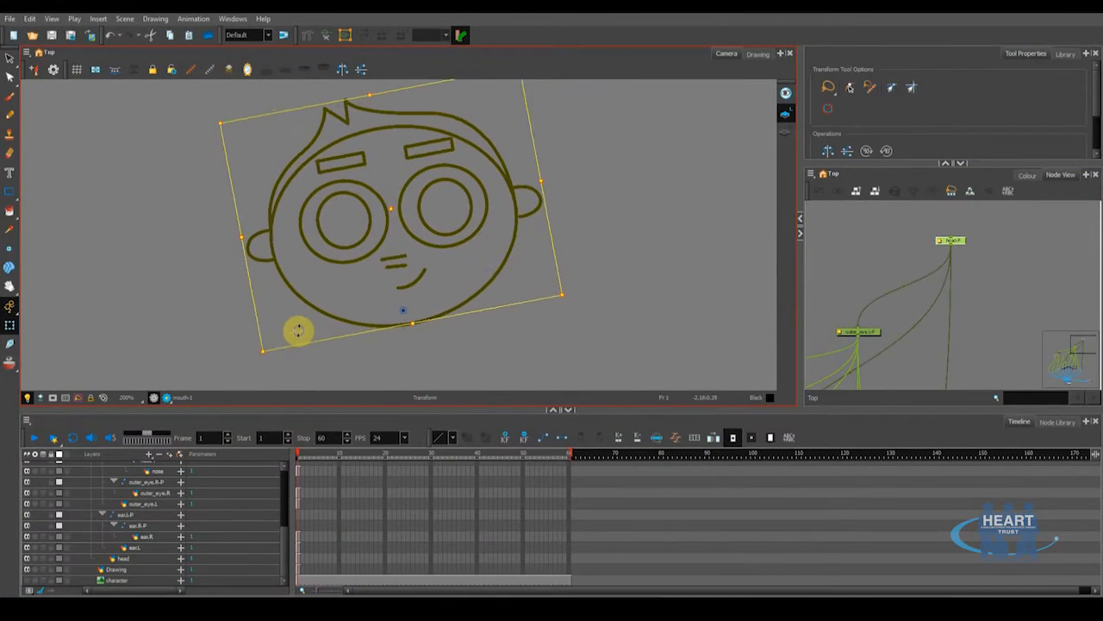
key("ctrl+z")
left_click(868, 336)
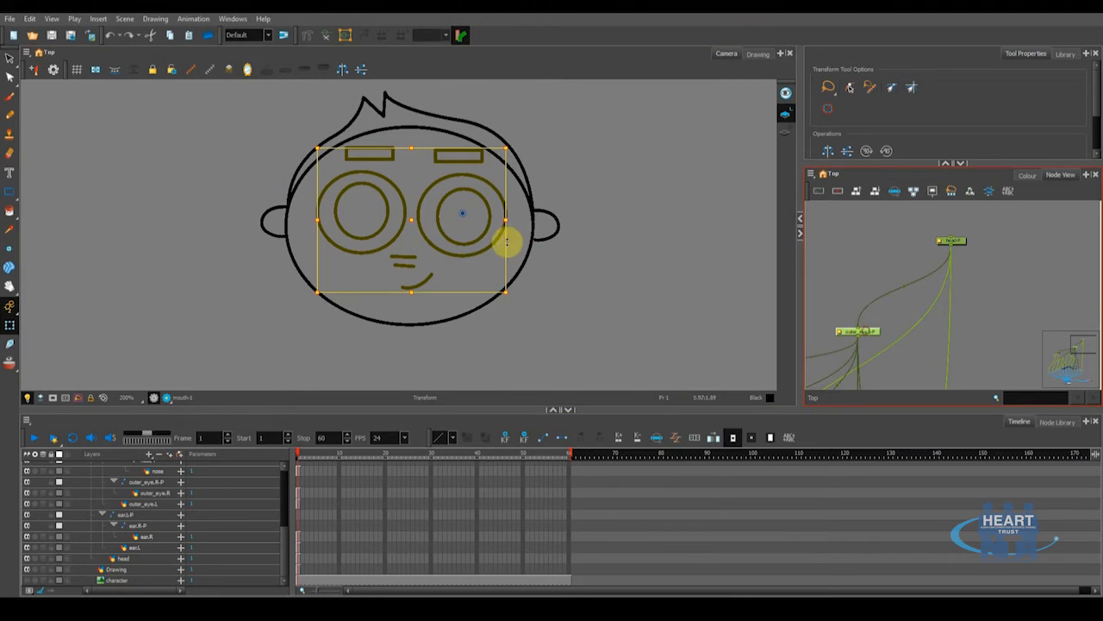
mouse_move(387, 244)
left_mouse_down()
mouse_move(392, 254)
mouse_move(412, 248)
mouse_move(380, 250)
mouse_move(409, 246)
mouse_move(390, 246)
left_mouse_up()
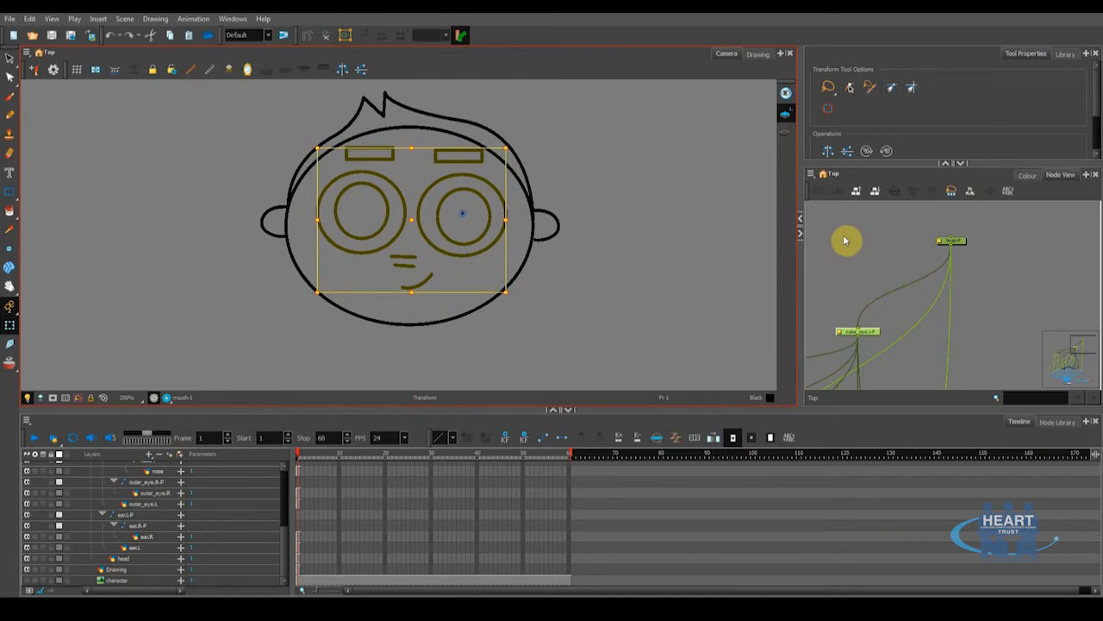
- Select the head-P peg and collapse its layer hierarchy in the timeline
left_click(954, 244)
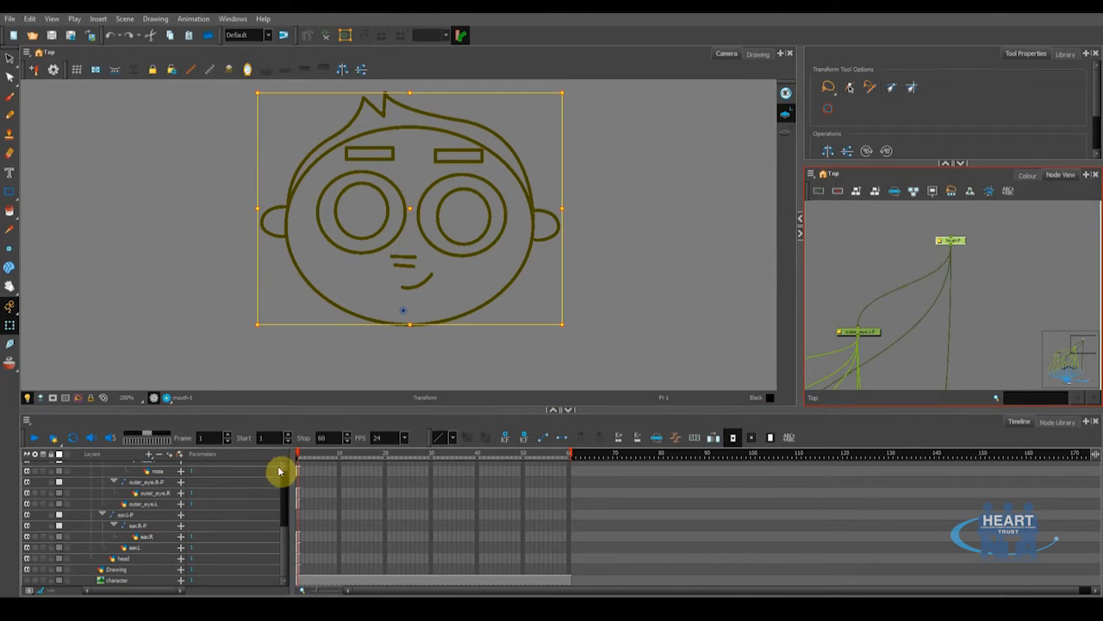
scroll(180, 518, "up", 5)
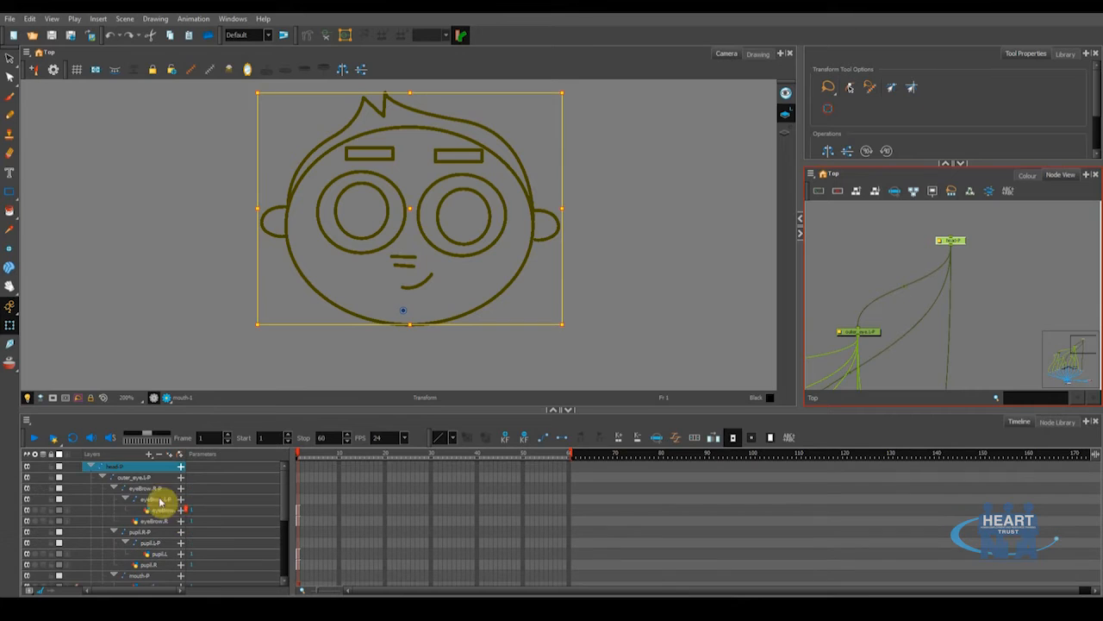
left_click(94, 471)
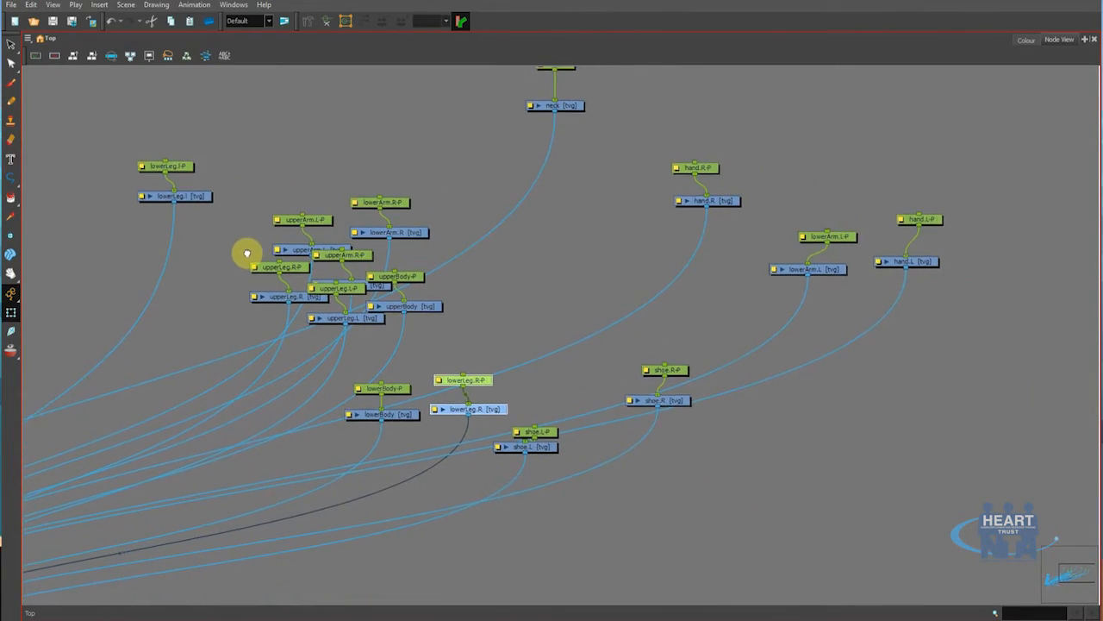
- Move the upperArm.L nodes out of the overlapping cluster of body nodes in the node view
left_click(302, 224)
left_click_drag(324, 234, 733, 291)
left_click_drag(265, 248, 669, 322)
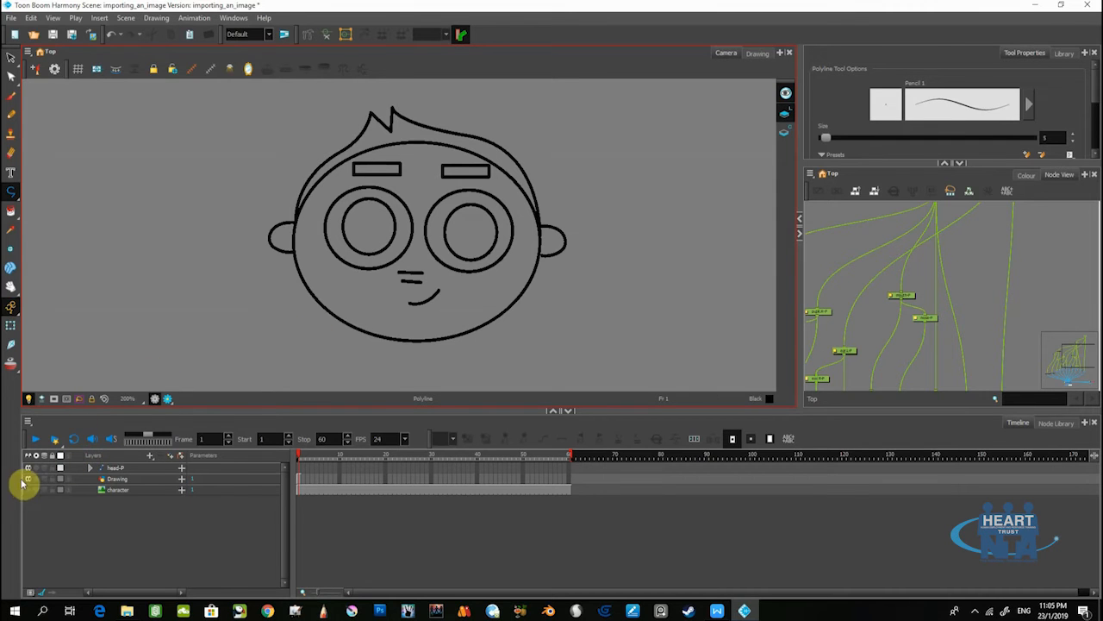
- Show the character sketch layer and add a vector drawing layer named upperBody
left_click(28, 490)
mouse_move(278, 320)
left_mouse_down()
mouse_move(344, 312)
mouse_move(348, 261)
mouse_move(330, 264)
left_mouse_up()
left_click(112, 469)
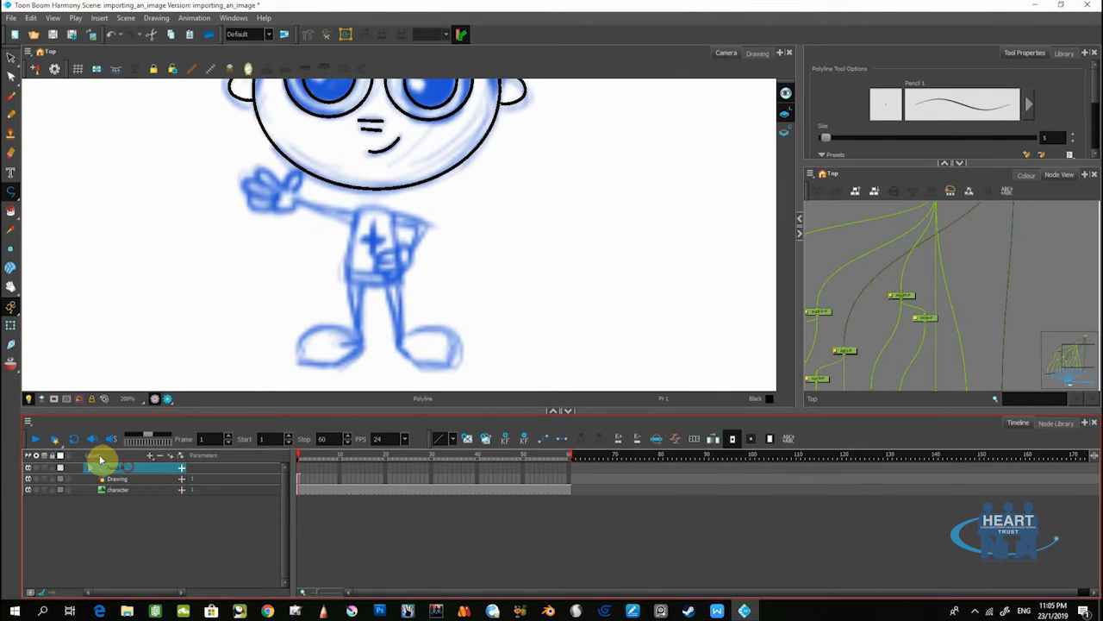
left_click(151, 455)
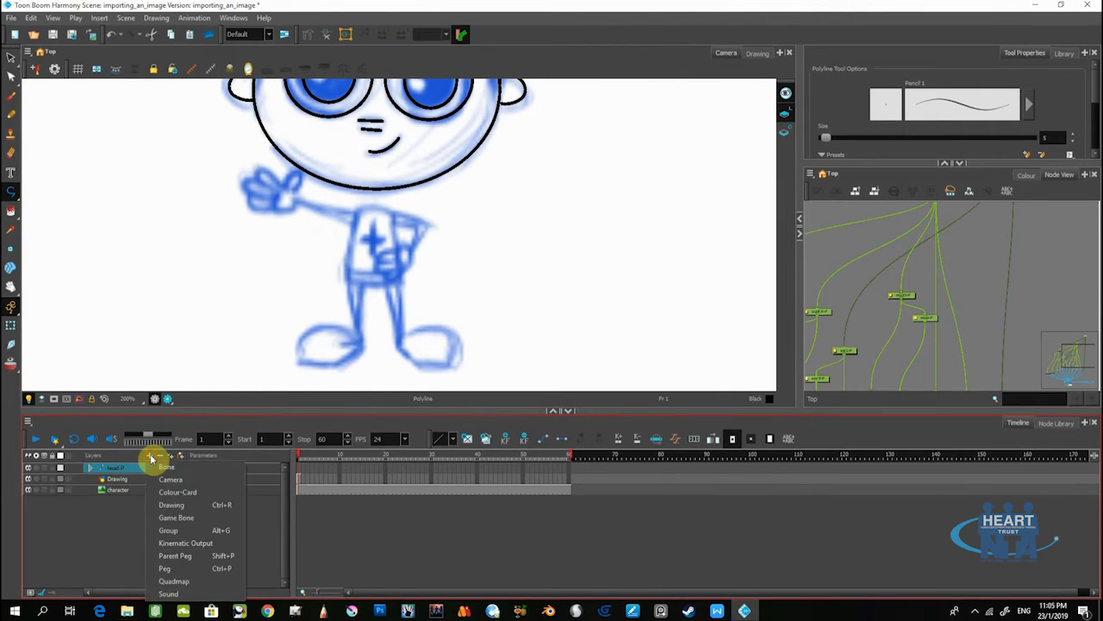
left_click(173, 505)
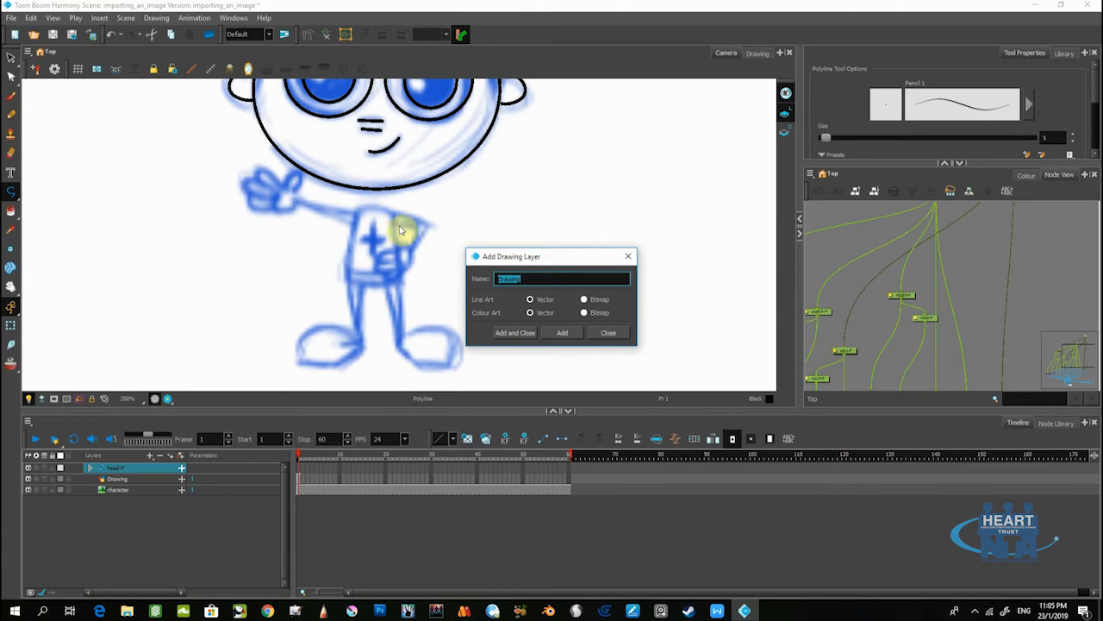
type("upperBody")
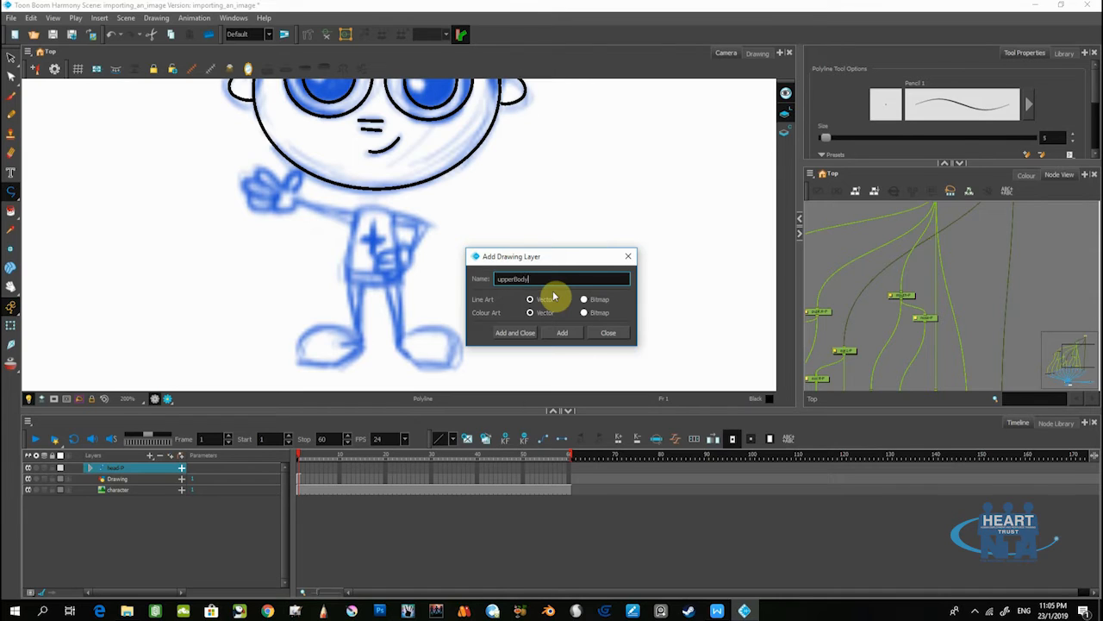
left_click(527, 335)
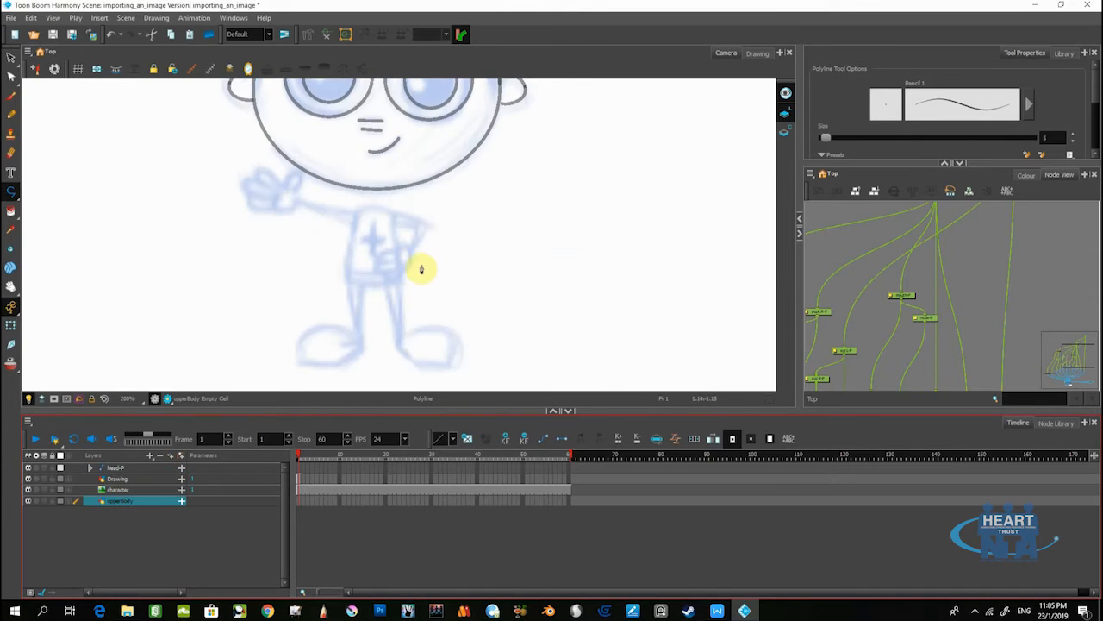
- Trace the upper torso of the sketch on the upperBody layer as a closed polyline with a curved top and bottom
scroll(362, 242, "up", 2)
left_click_drag(365, 241, 355, 239)
left_click_drag(11, 212, 34, 233)
scroll(116, 234, "down", 1)
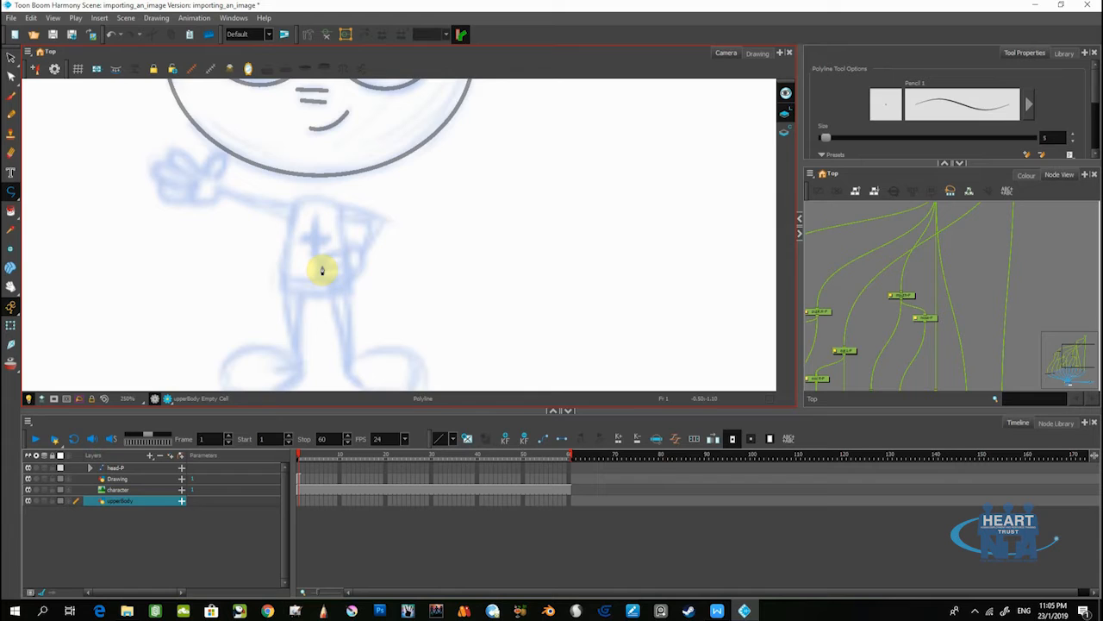
scroll(288, 237, "up", 1)
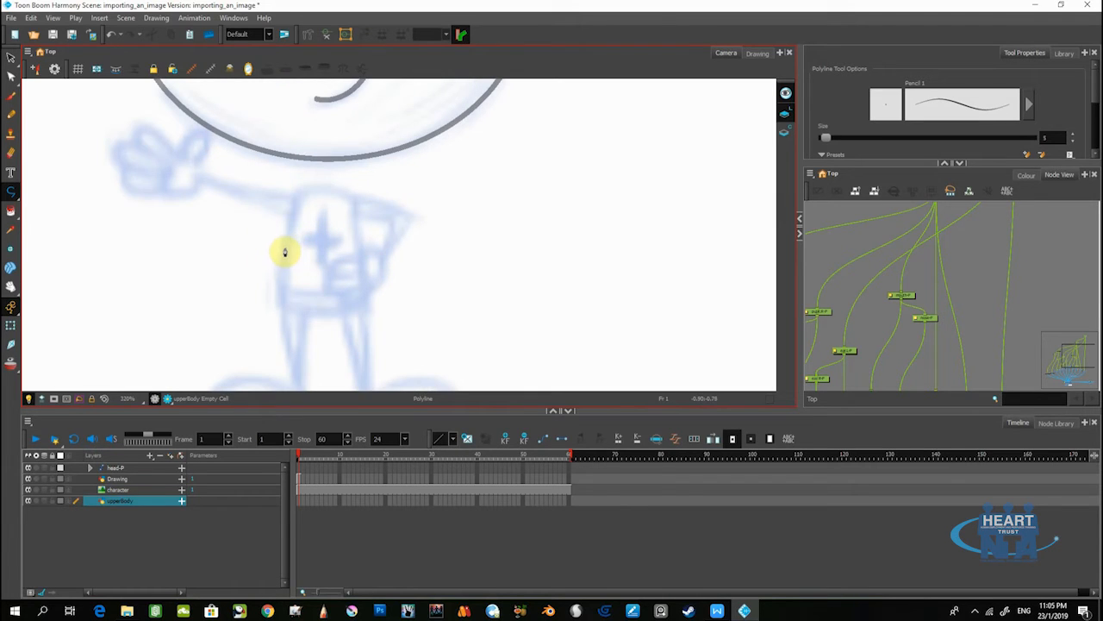
left_click(285, 249)
left_click(296, 197)
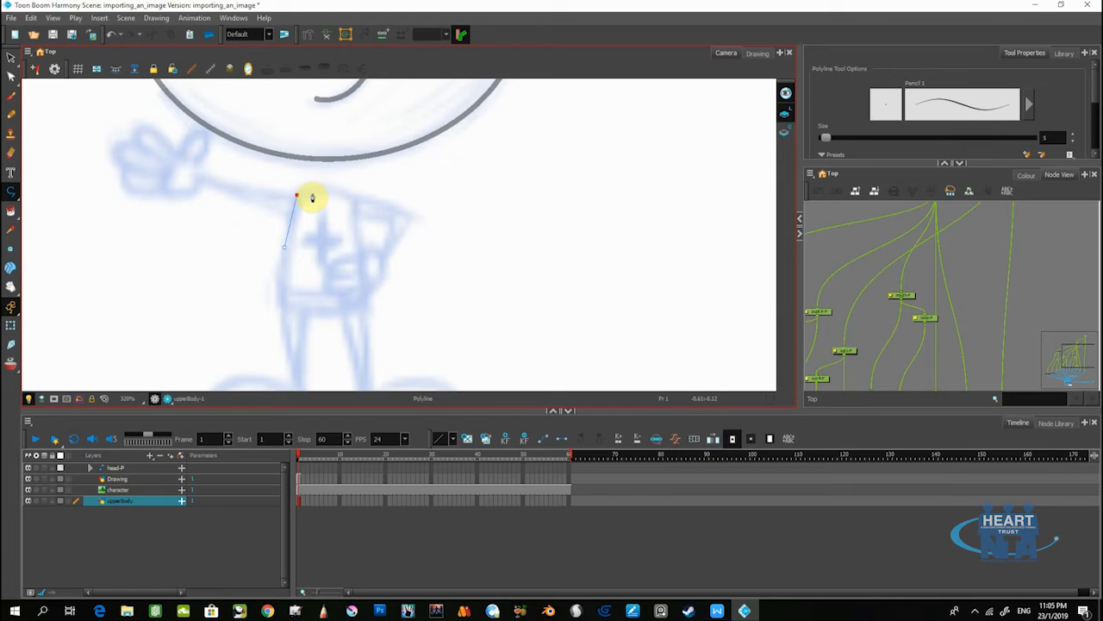
left_click_drag(328, 190, 344, 189)
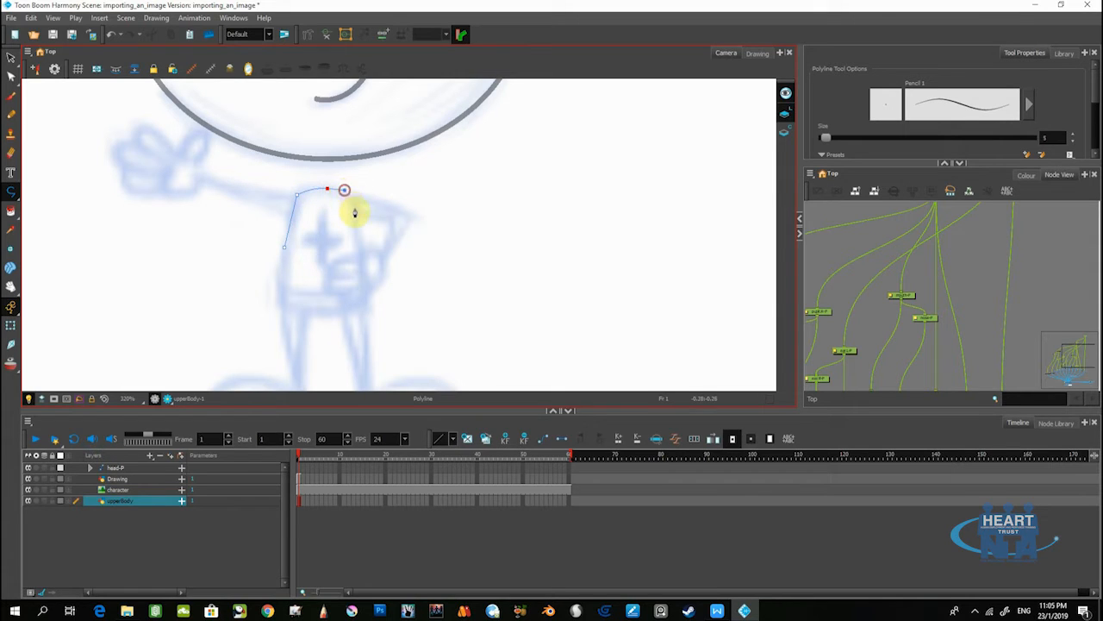
left_click(356, 211)
left_click(361, 251)
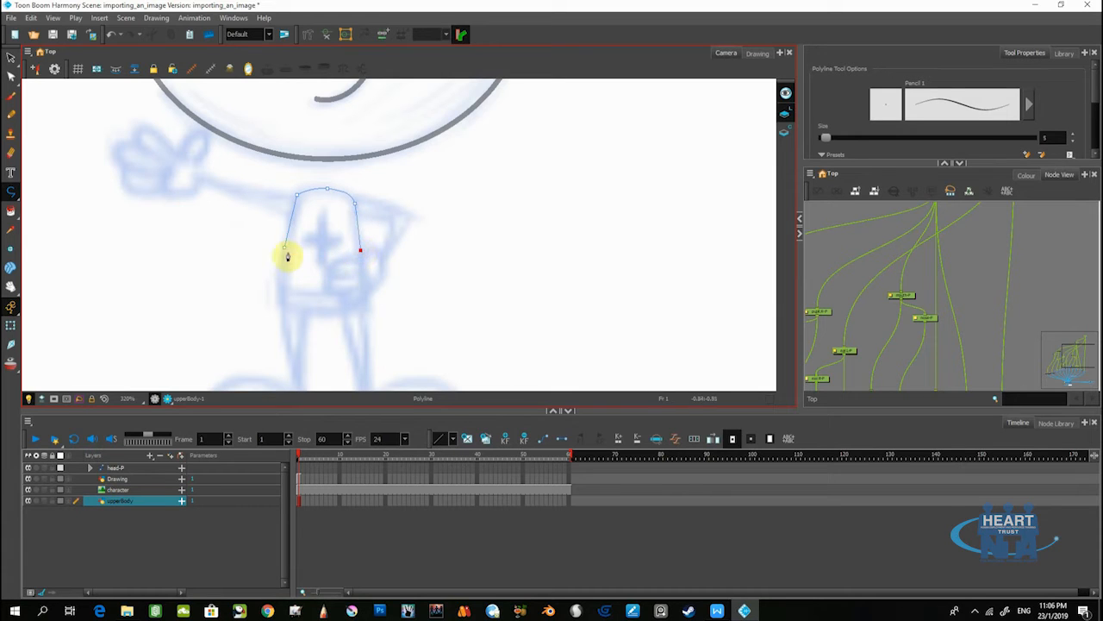
left_click_drag(285, 248, 248, 203)
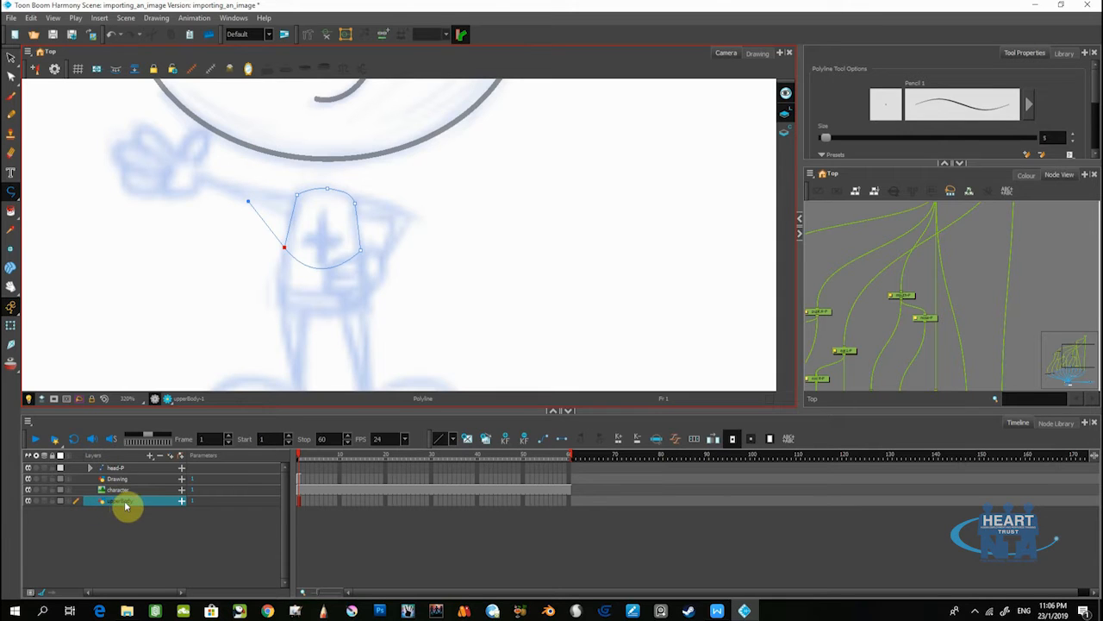
- Move the upperBody layer above head-P in the timeline's layer order
left_click_drag(125, 506, 115, 468)
scroll(423, 256, "down", 2)
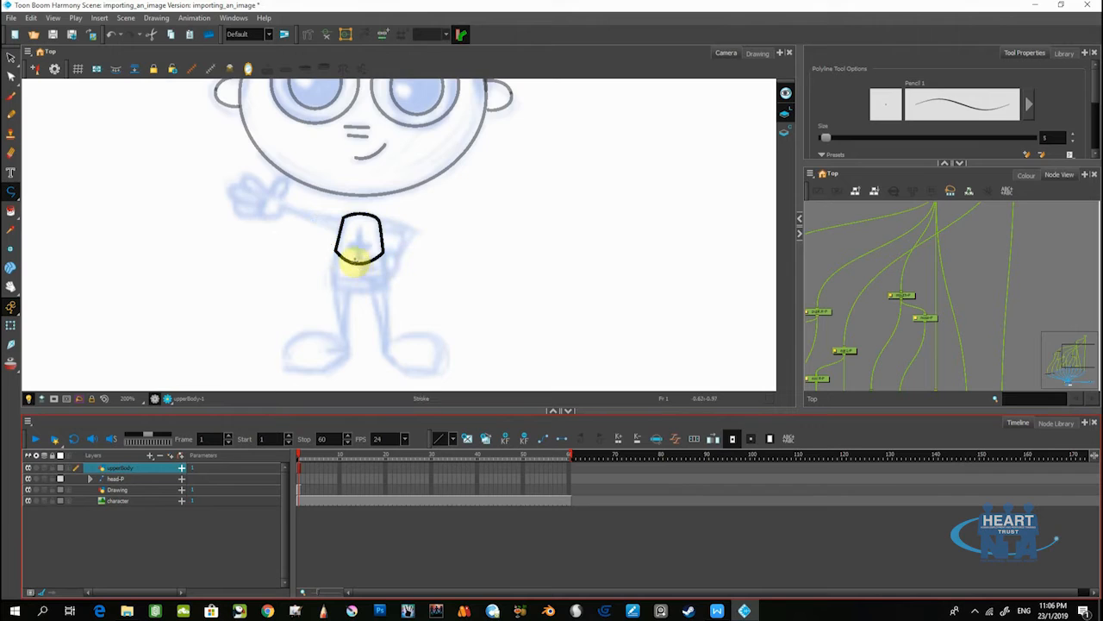
left_click_drag(354, 261, 318, 253)
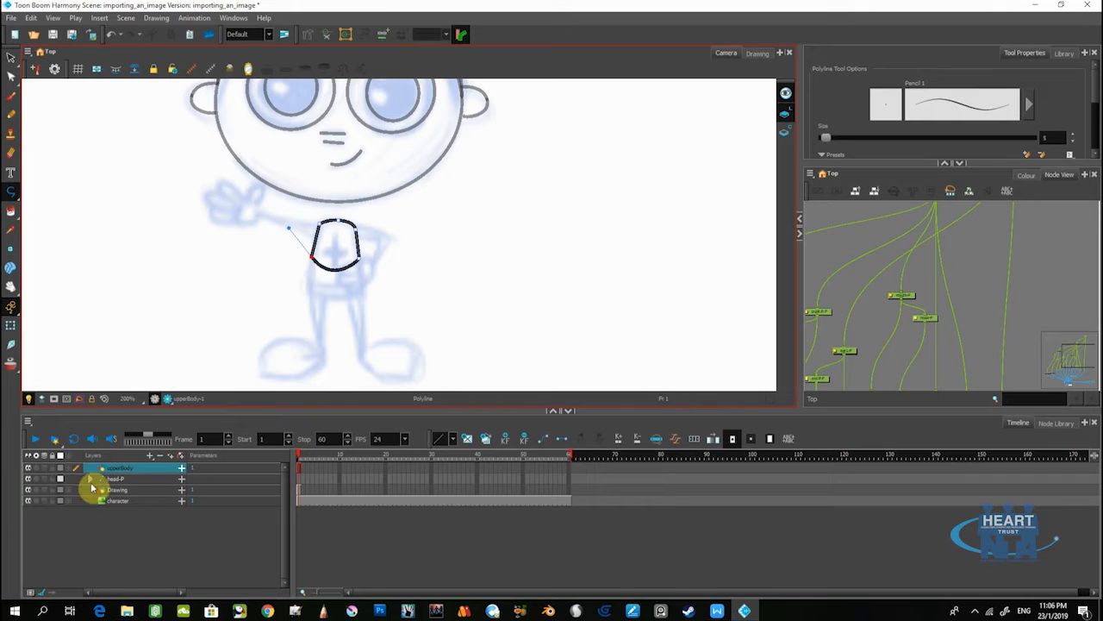
- Add a vector drawing layer named lowerBody
left_click(150, 455)
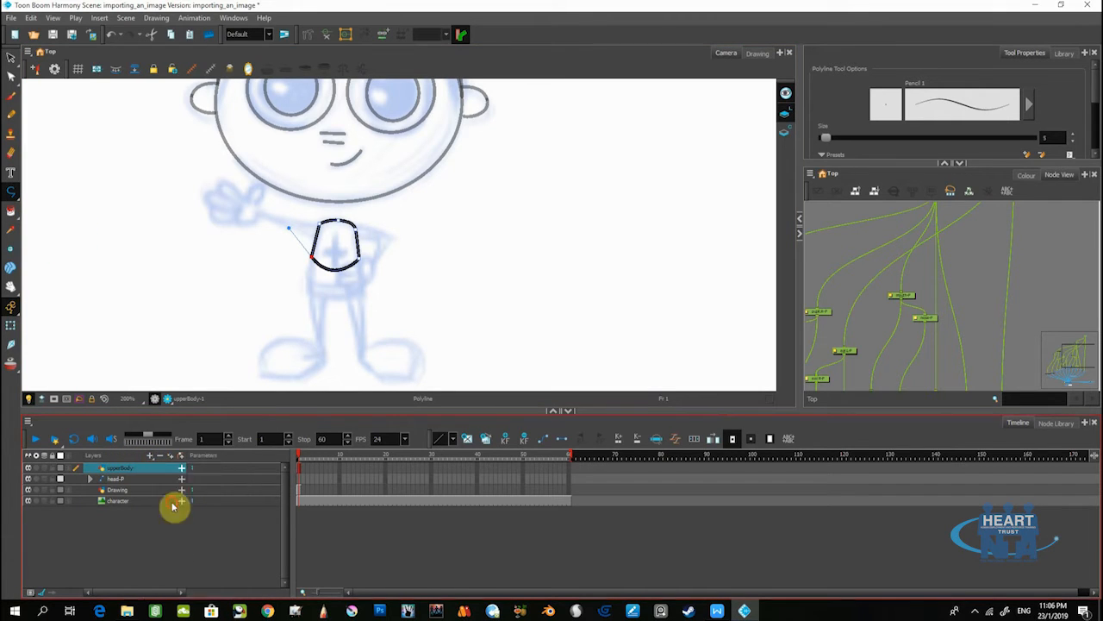
left_click(172, 505)
type("lower")
key("Caps_Lock")
type("B")
key("Caps_Lock")
type("ody")
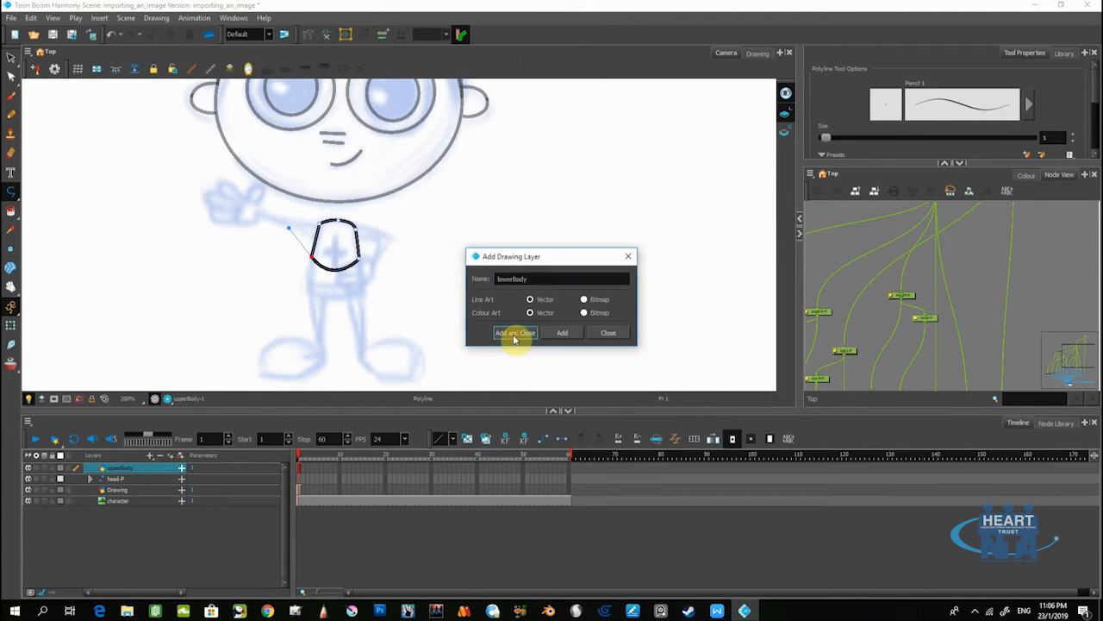
left_click(514, 332)
- Draw the curved bottom edge of the sketch's lower torso on the lowerBody layer and move that layer above upperBody
scroll(293, 242, "up", 2)
left_click_drag(381, 306, 353, 252)
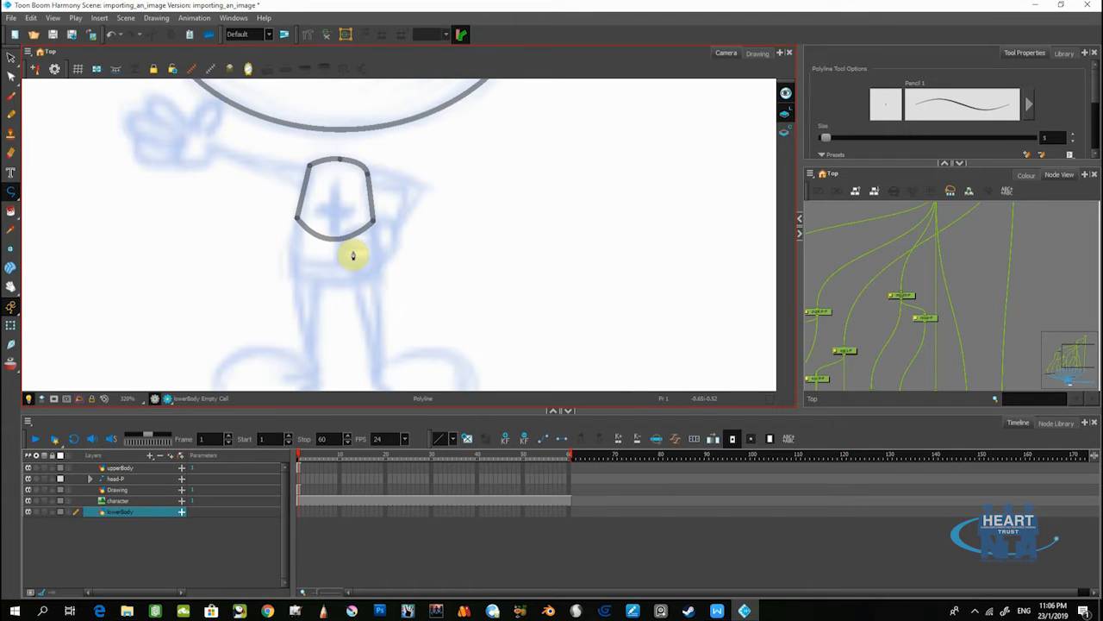
scroll(380, 274, "down", 3)
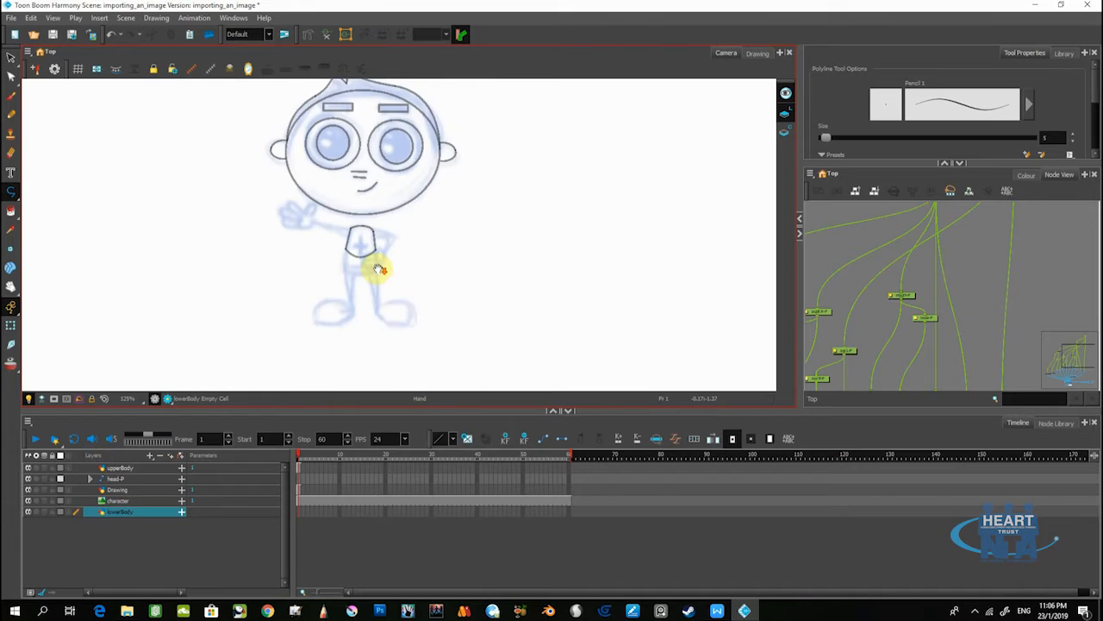
scroll(327, 249, "up", 2)
scroll(345, 288, "up", 1)
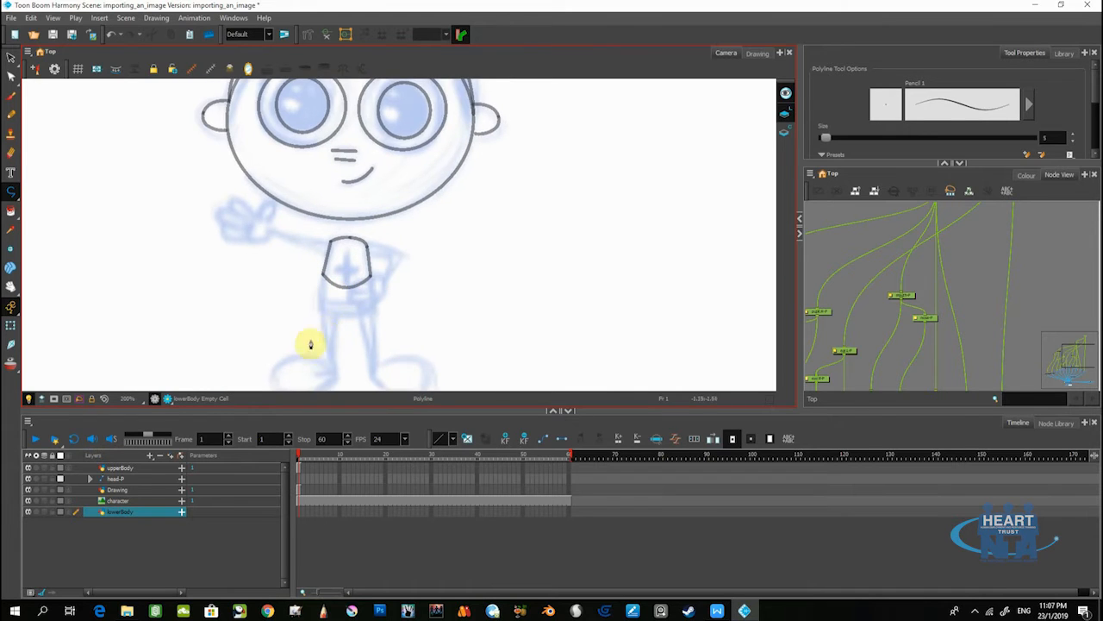
scroll(350, 315, "up", 1)
scroll(350, 288, "up", 2)
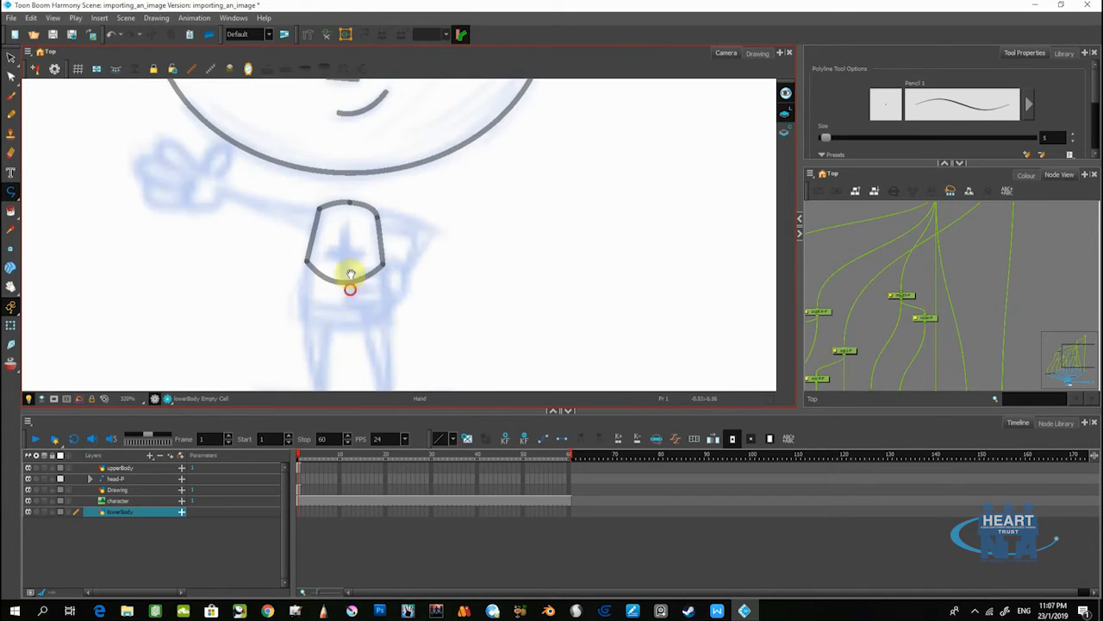
left_click(306, 244)
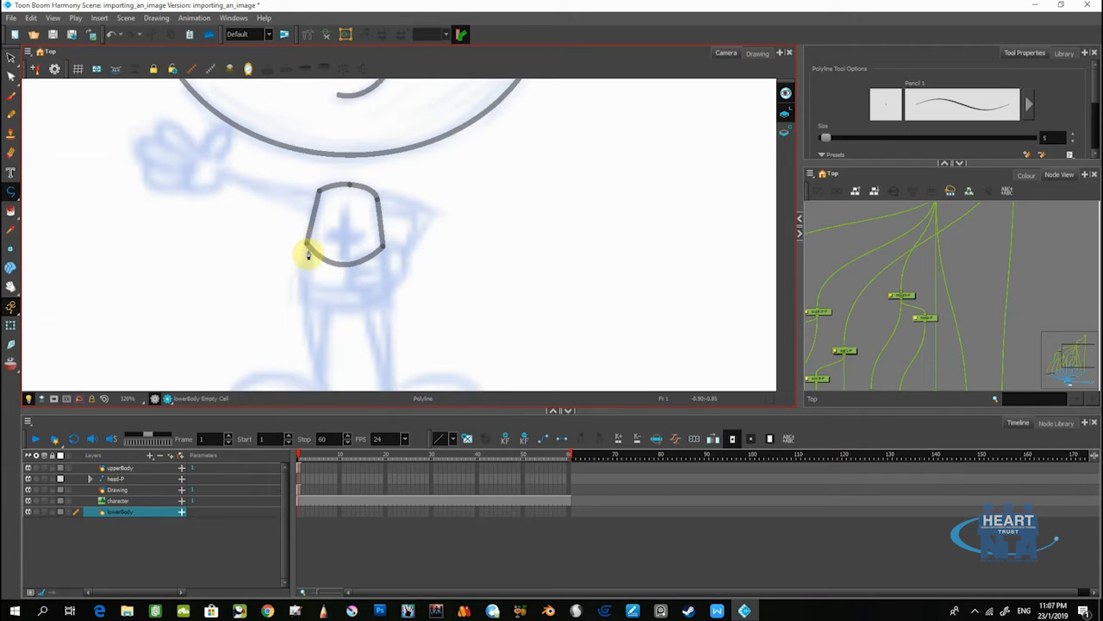
left_click(303, 300)
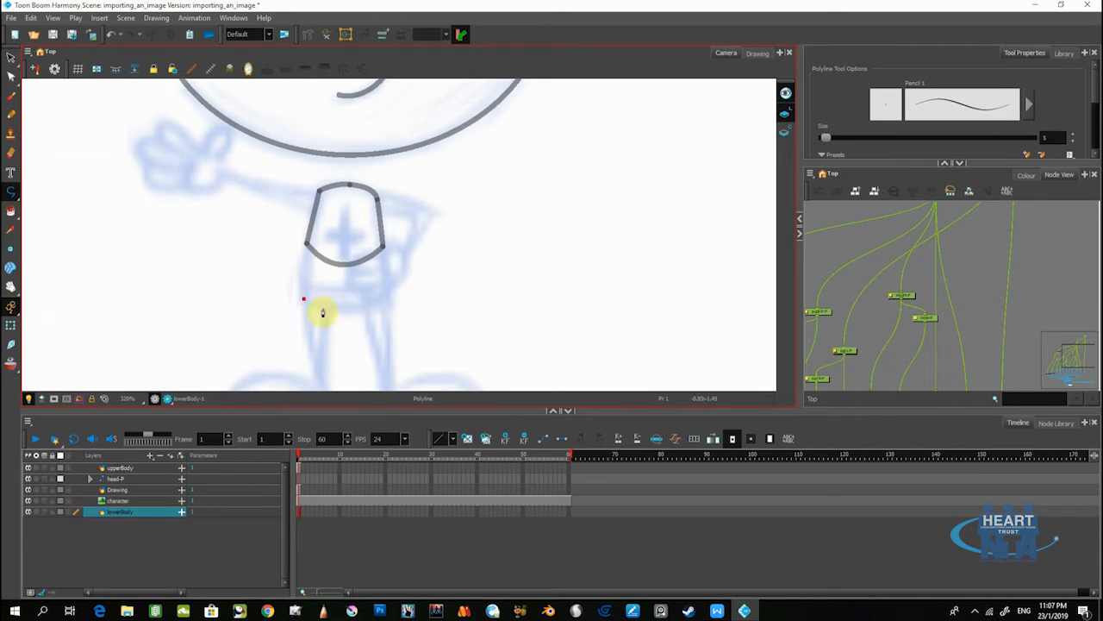
left_click_drag(384, 300, 420, 281)
left_click(383, 300)
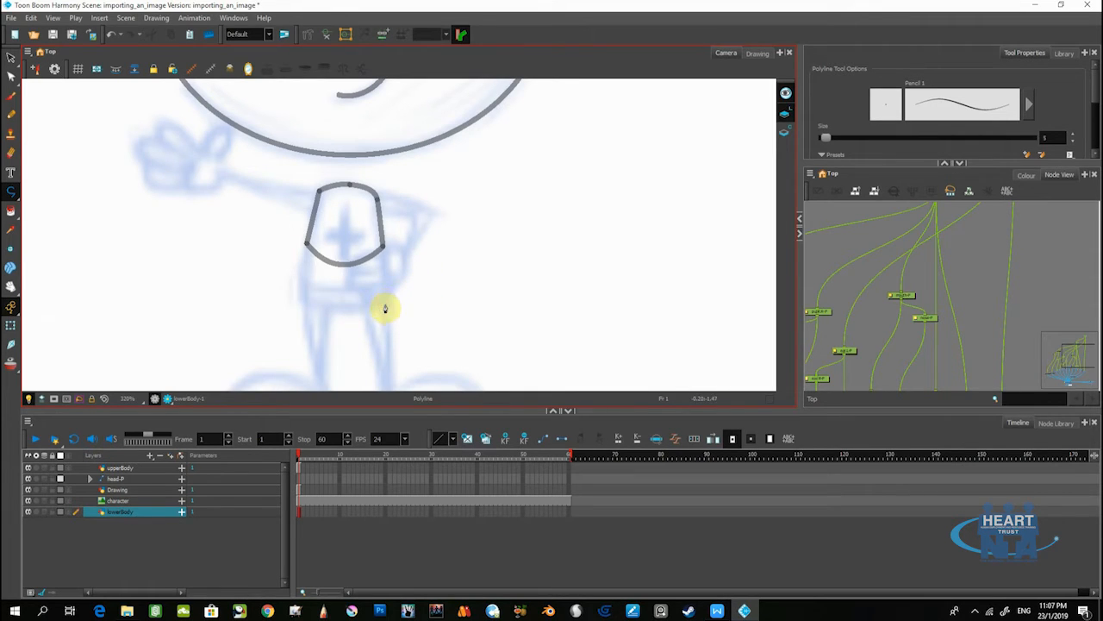
left_click(115, 512)
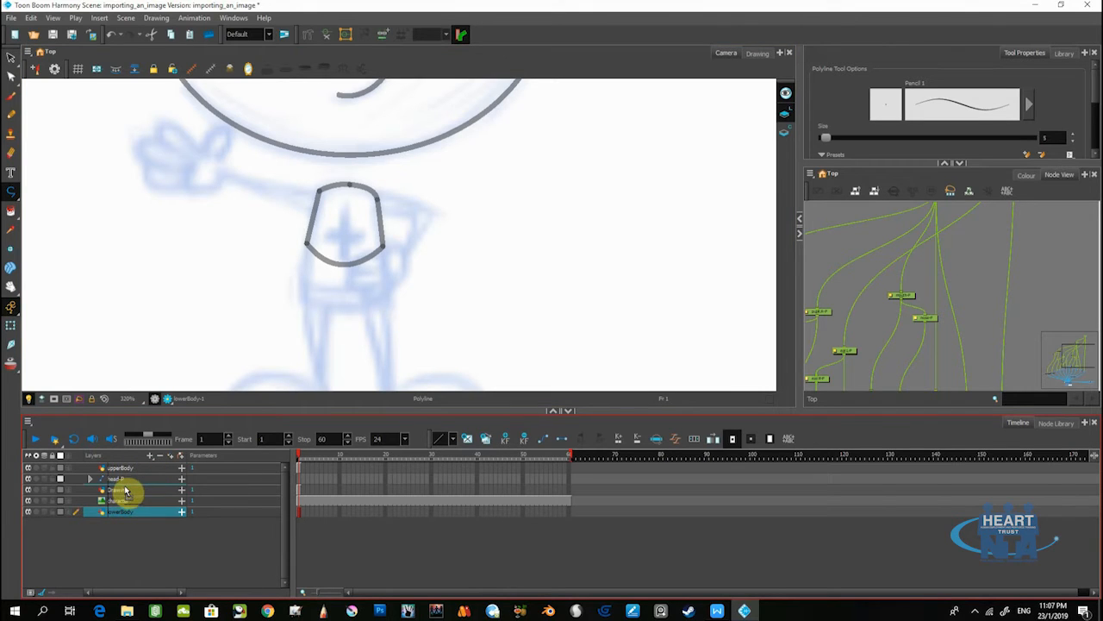
left_click_drag(125, 470, 129, 466)
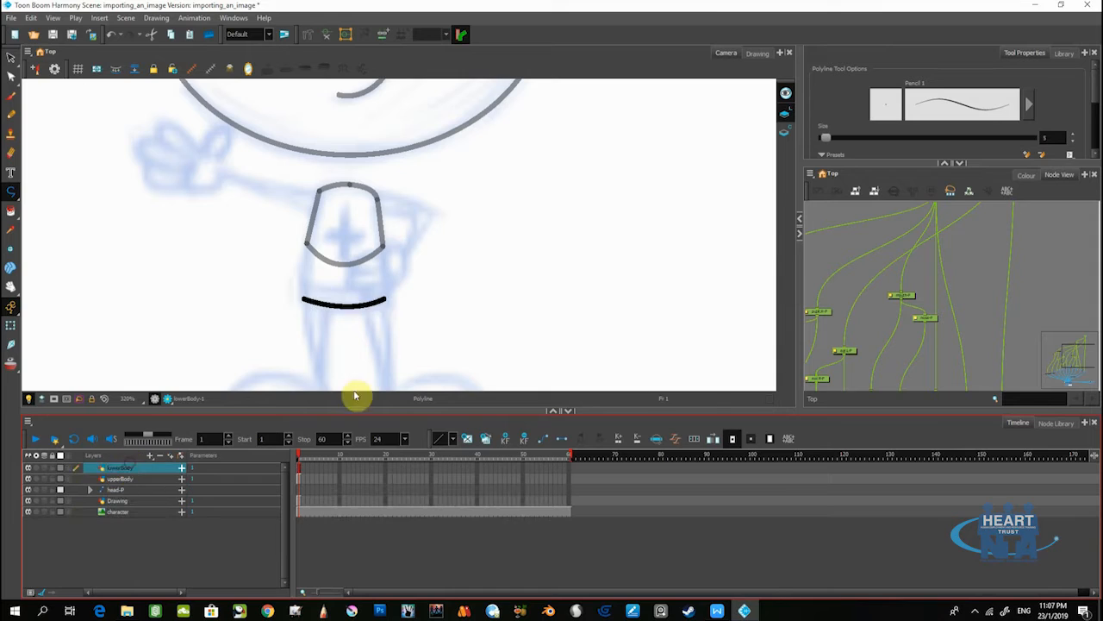
- Close the lower torso outline with straight sides and an upward-curved top edge that overlaps the bottom of the upper torso
left_click(382, 300)
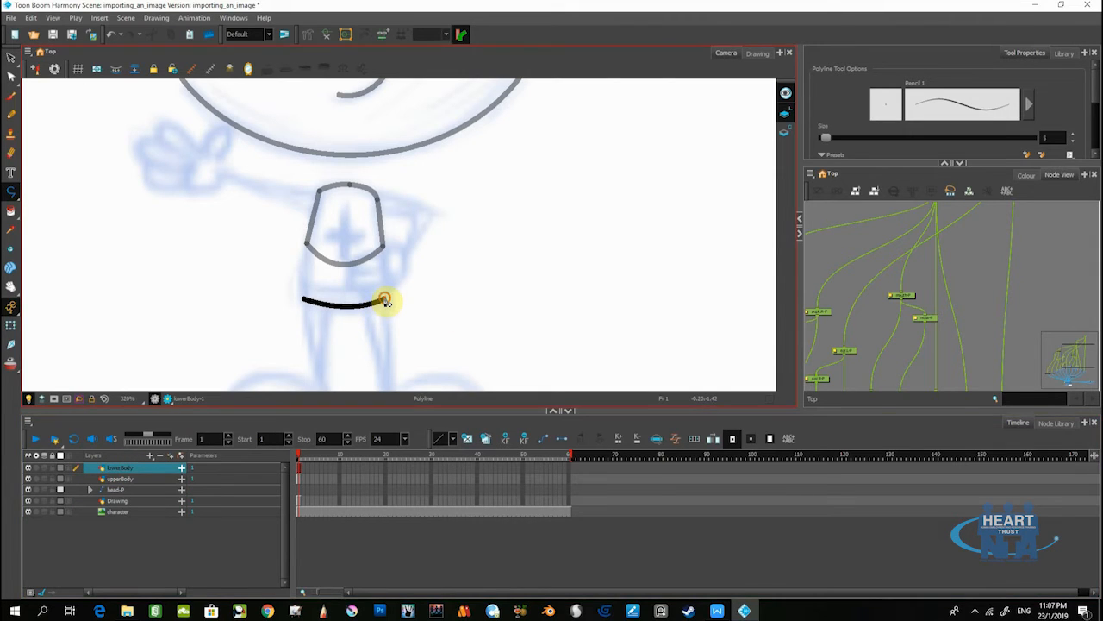
left_click(385, 249)
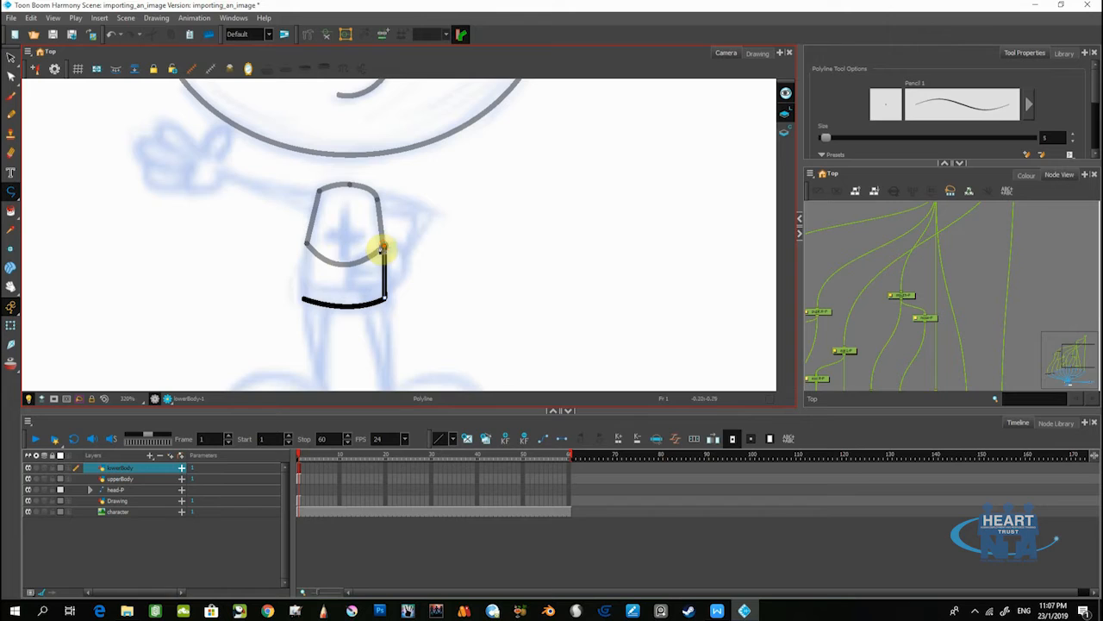
left_click(306, 246)
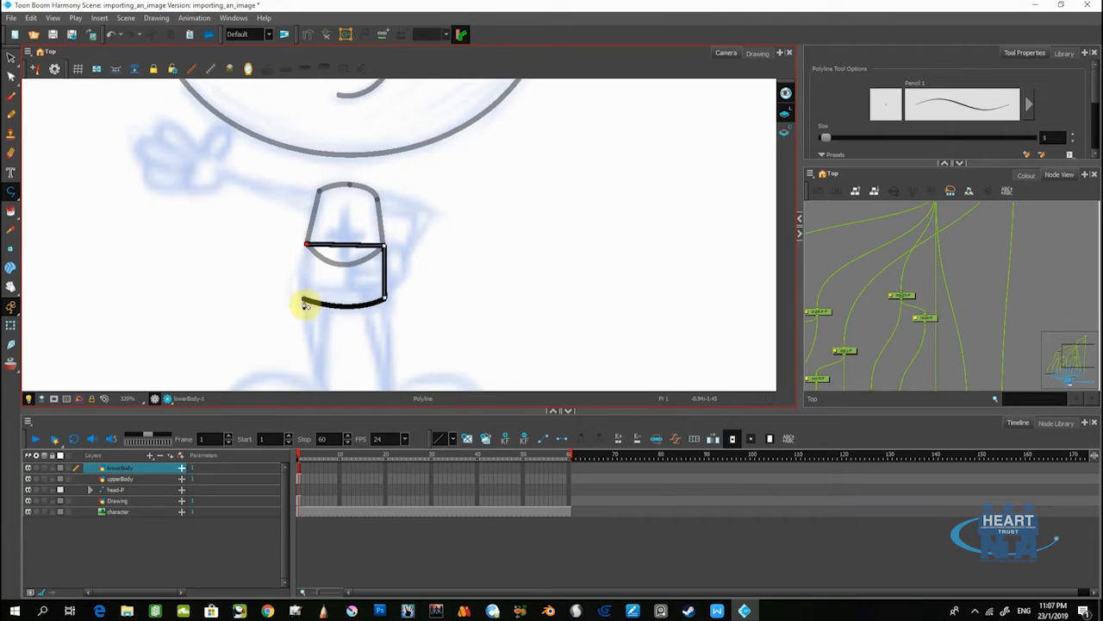
key("ctrl+z")
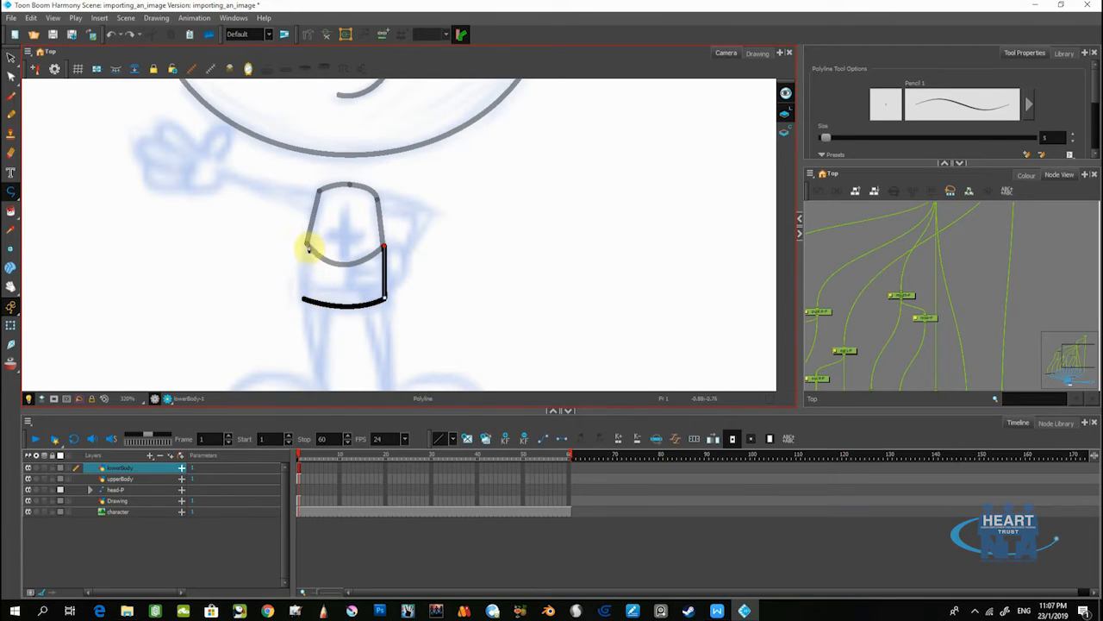
left_click_drag(307, 247, 264, 274)
left_click(308, 247)
left_click(299, 299)
left_click(306, 304)
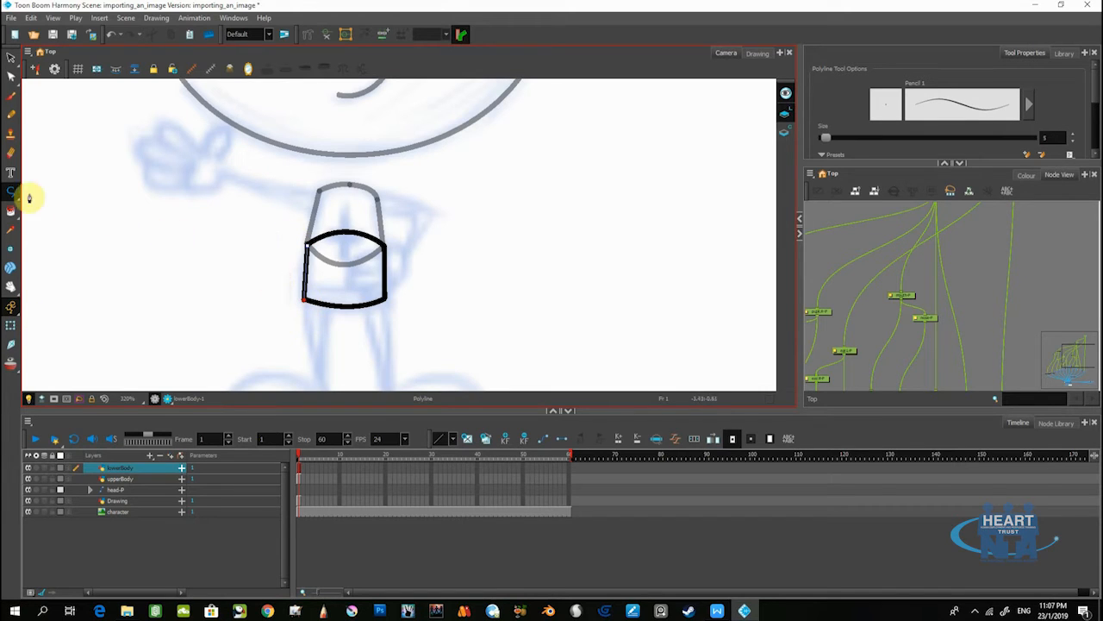
left_click(11, 58)
left_click(244, 274)
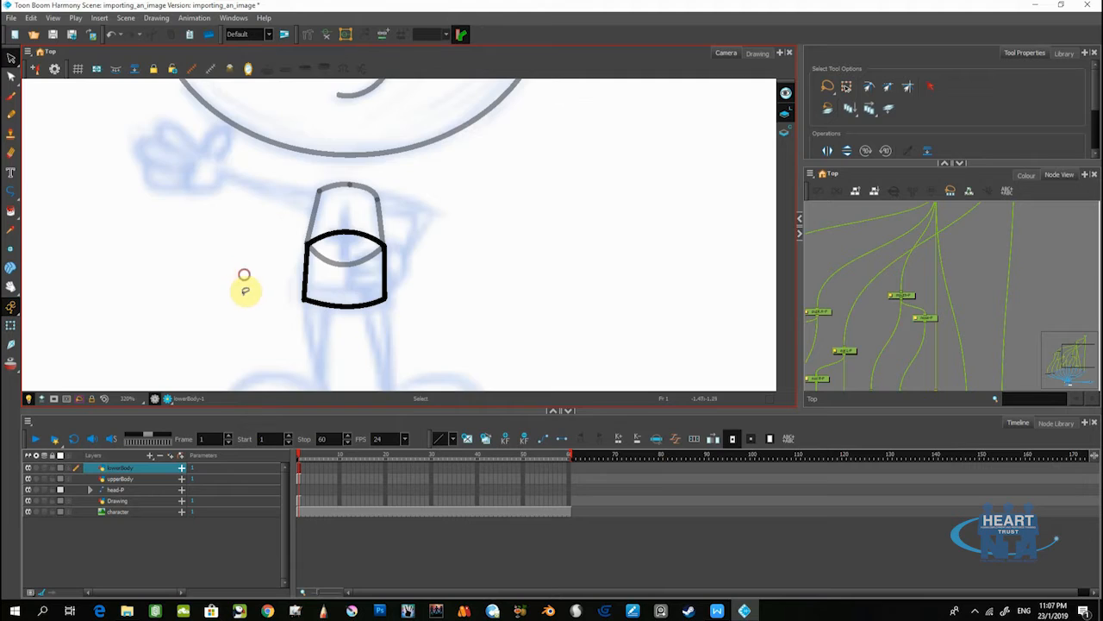
- Move the upperBody layer above lowerBody in the timeline's layer order
scroll(248, 298, "up", 2)
scroll(319, 321, "down", 4)
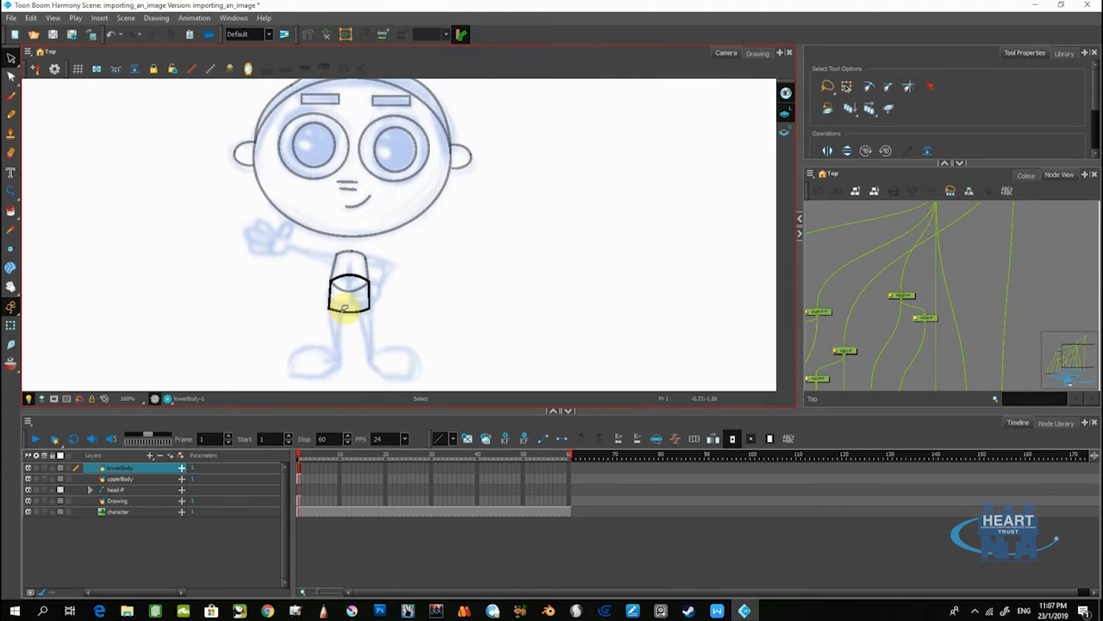
scroll(339, 310, "up", 2)
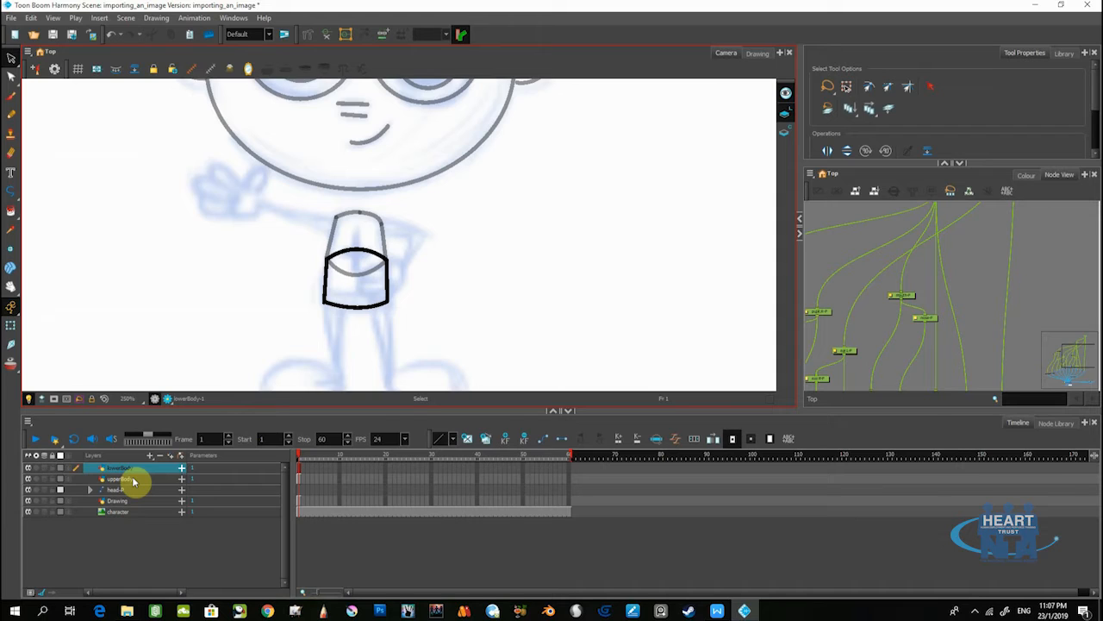
left_click(119, 480)
left_click(123, 471)
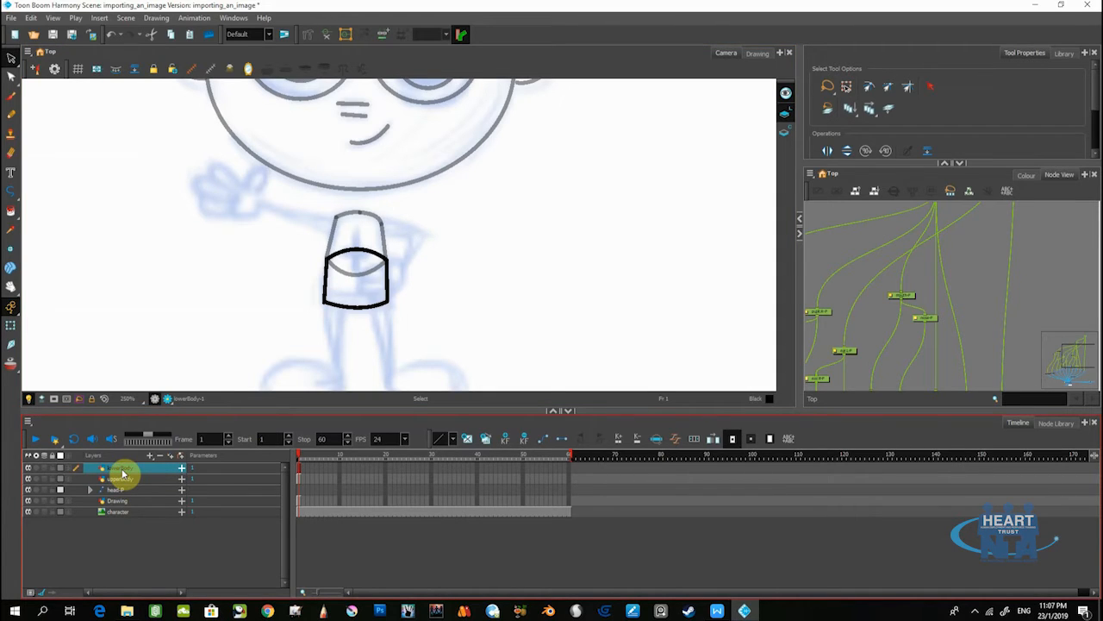
left_click_drag(352, 284, 317, 286)
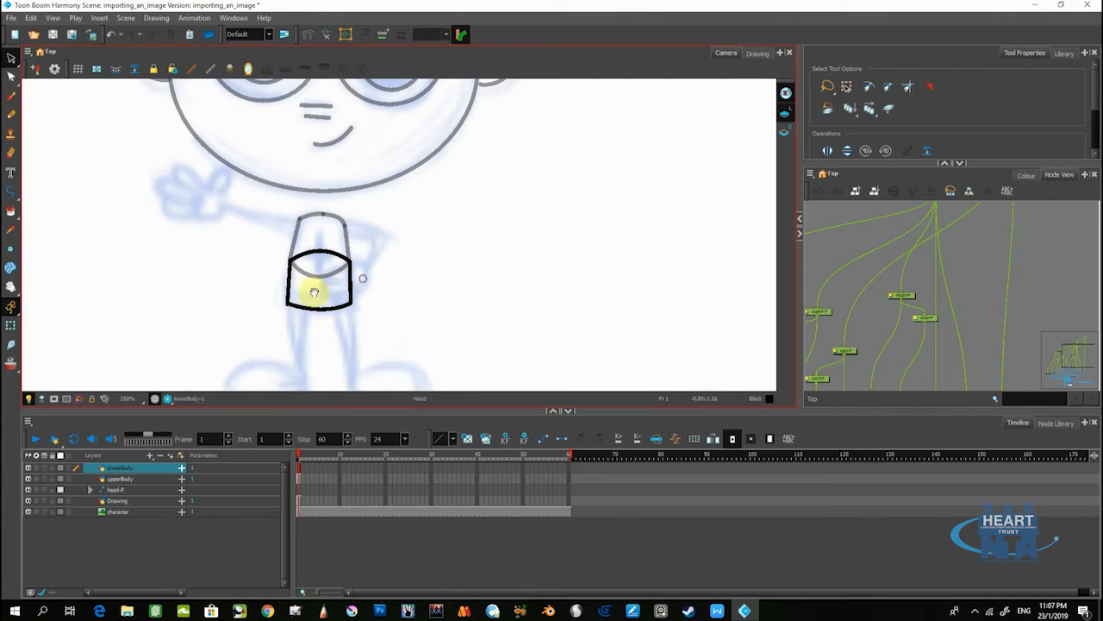
left_click(135, 481)
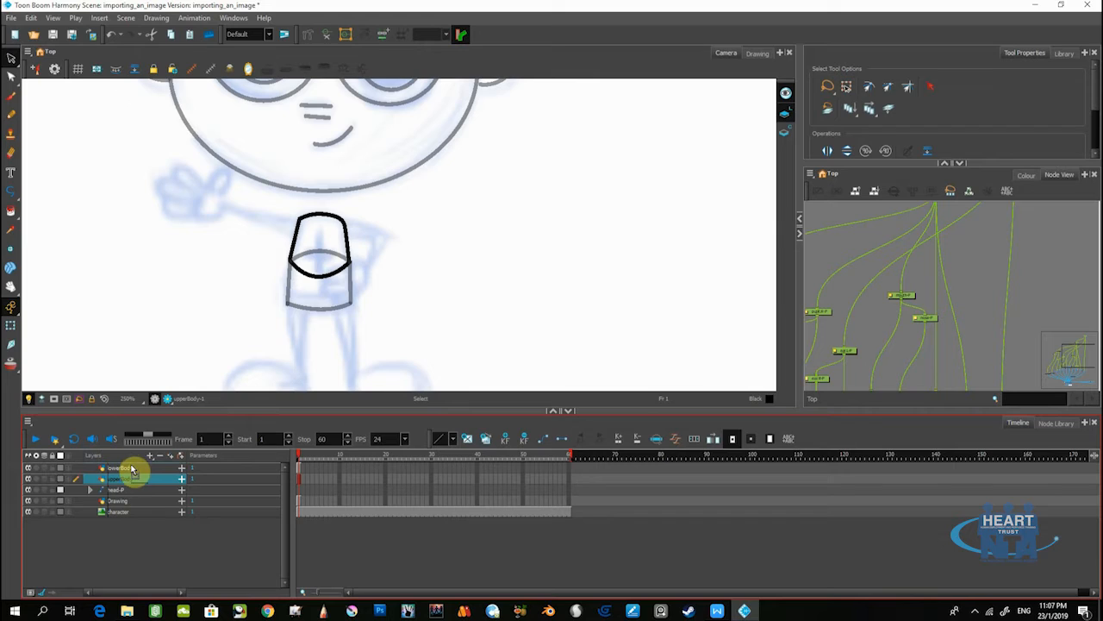
left_click_drag(132, 468, 136, 468)
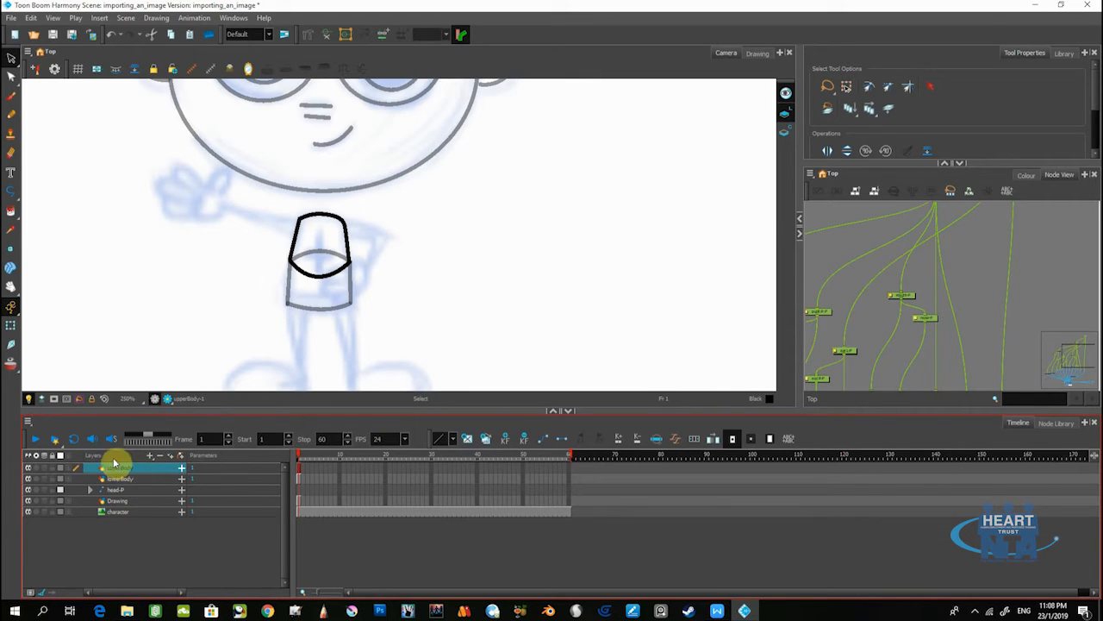
- Place the upperBody drawing pivot at the centre of the waist overlap and the lowerBody pivot near its bottom centre
left_click(12, 250)
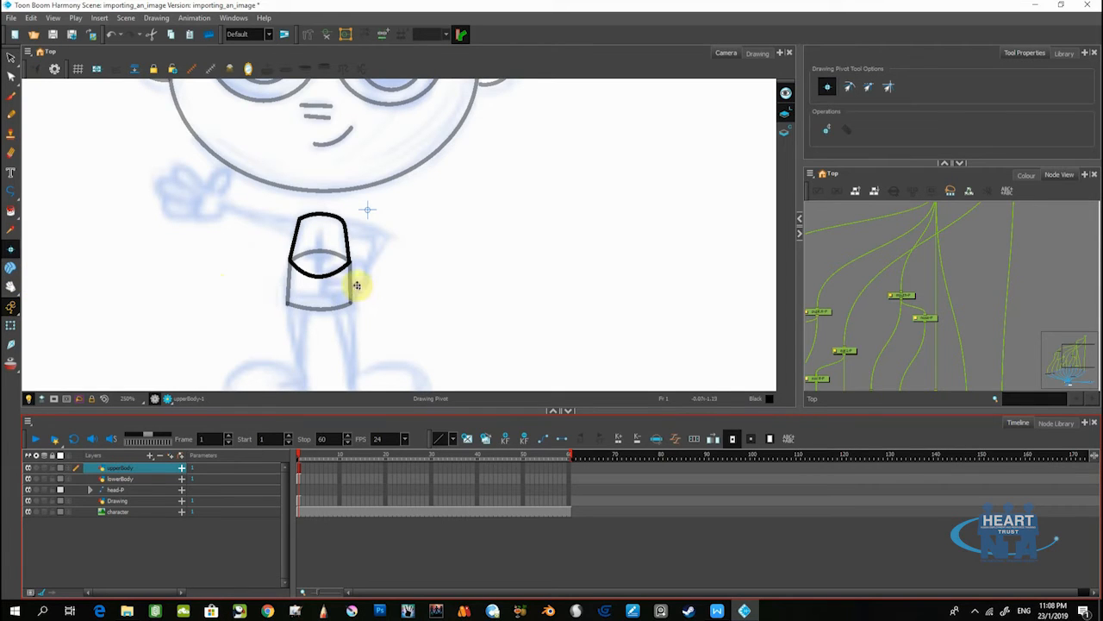
left_click(318, 263)
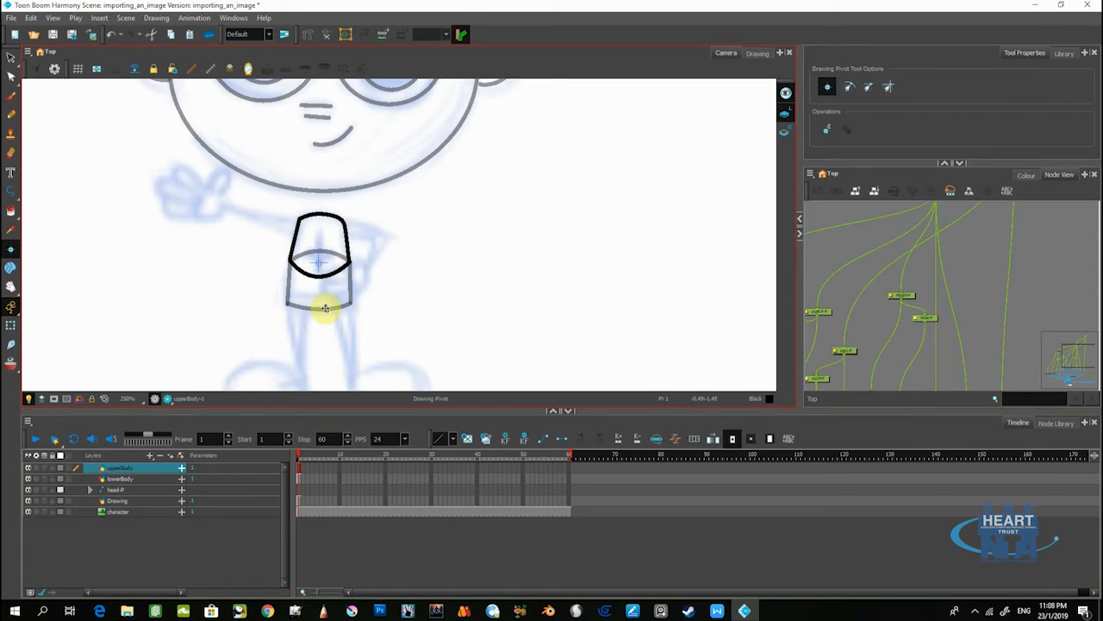
left_click(114, 480)
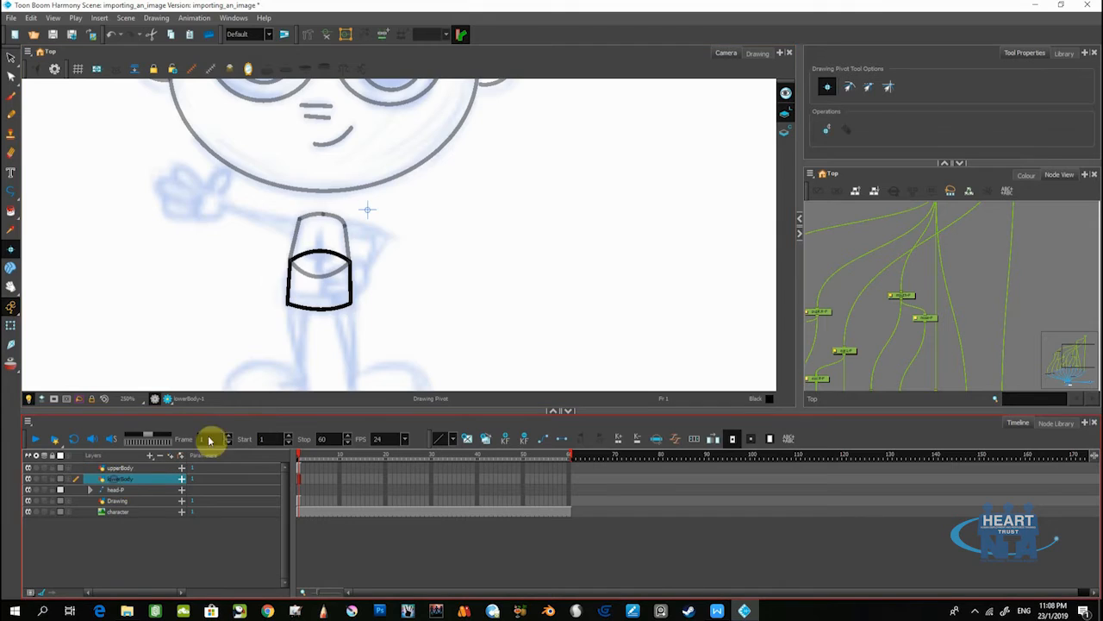
left_click(320, 299)
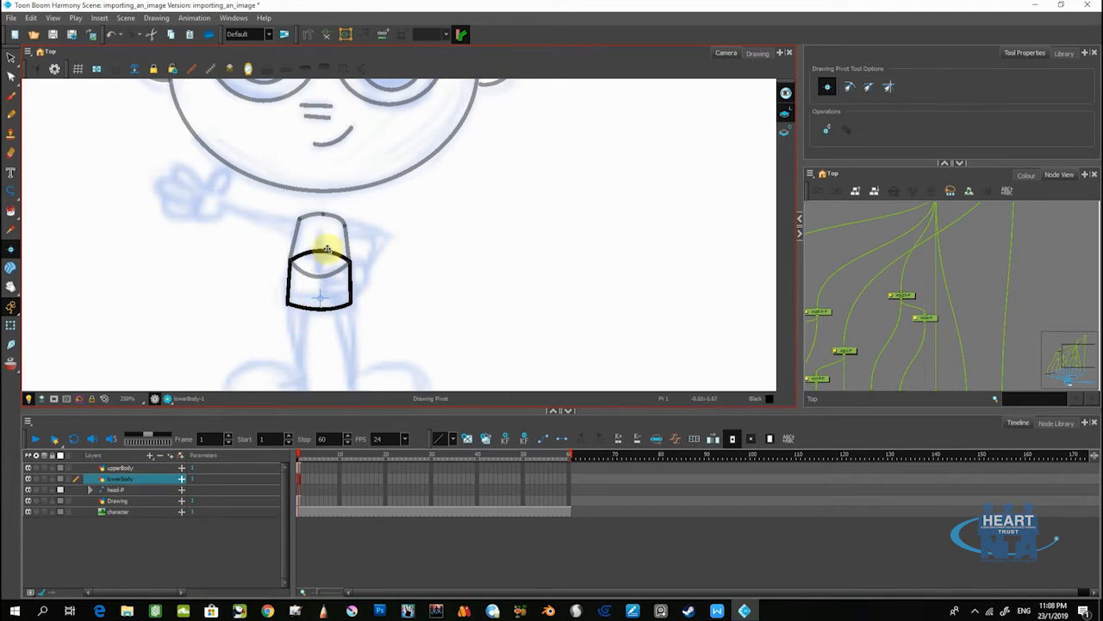
- Test the new pivots by rotating the lowerBody and upperBody drawings, undoing each rotation
left_click(11, 325)
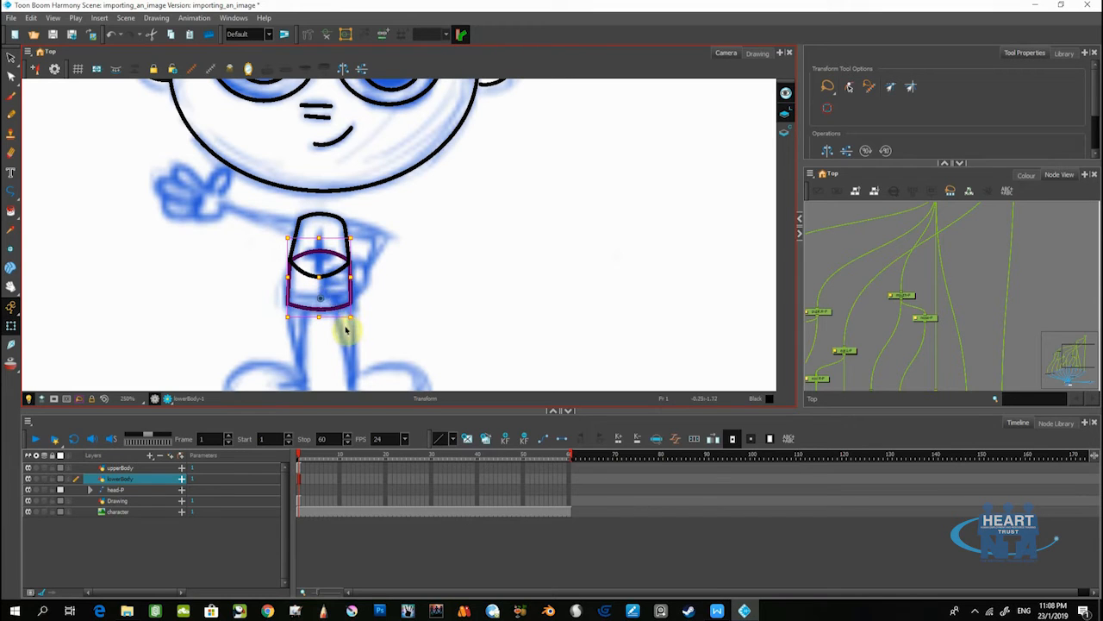
mouse_move(350, 327)
left_mouse_down()
mouse_move(372, 305)
mouse_move(339, 365)
mouse_move(360, 326)
left_mouse_up()
key("ctrl+z")
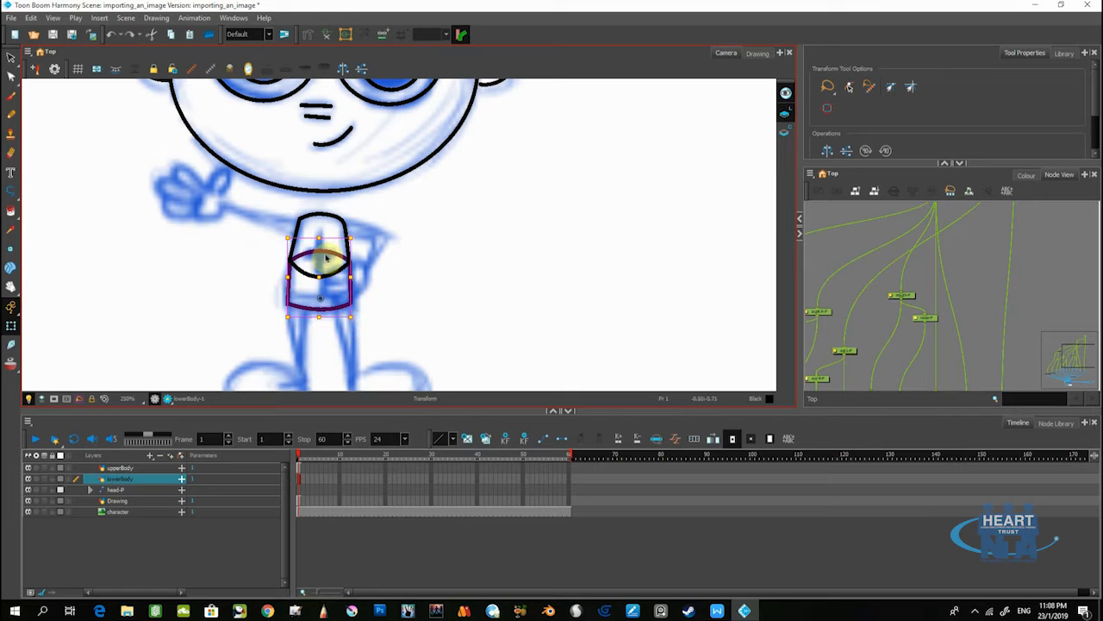
left_click(132, 476)
left_click(129, 468)
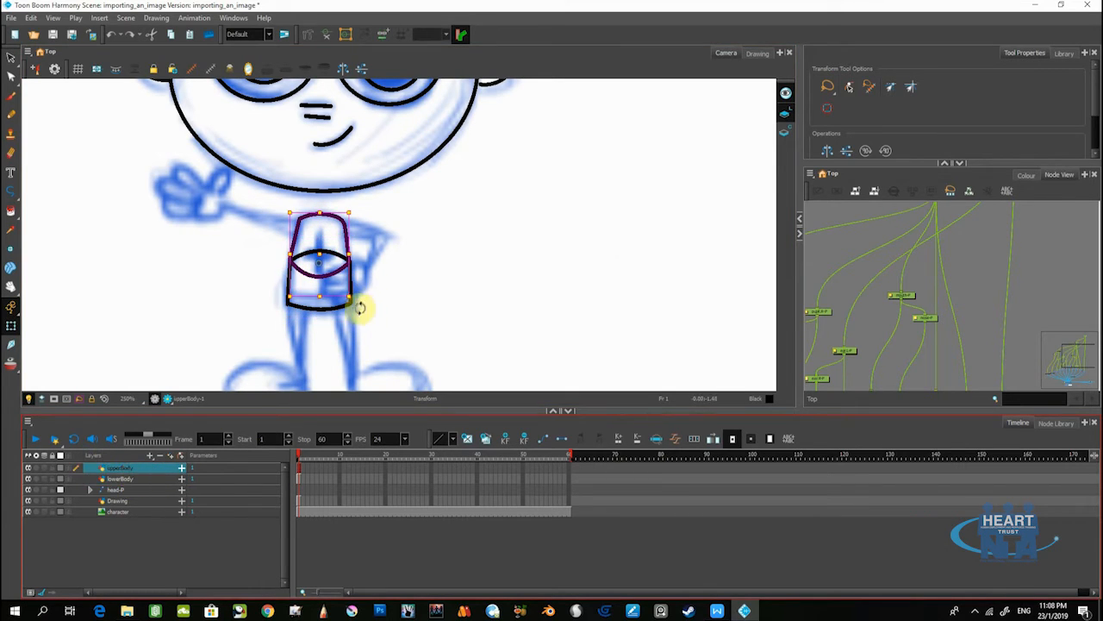
left_click_drag(353, 308, 384, 322)
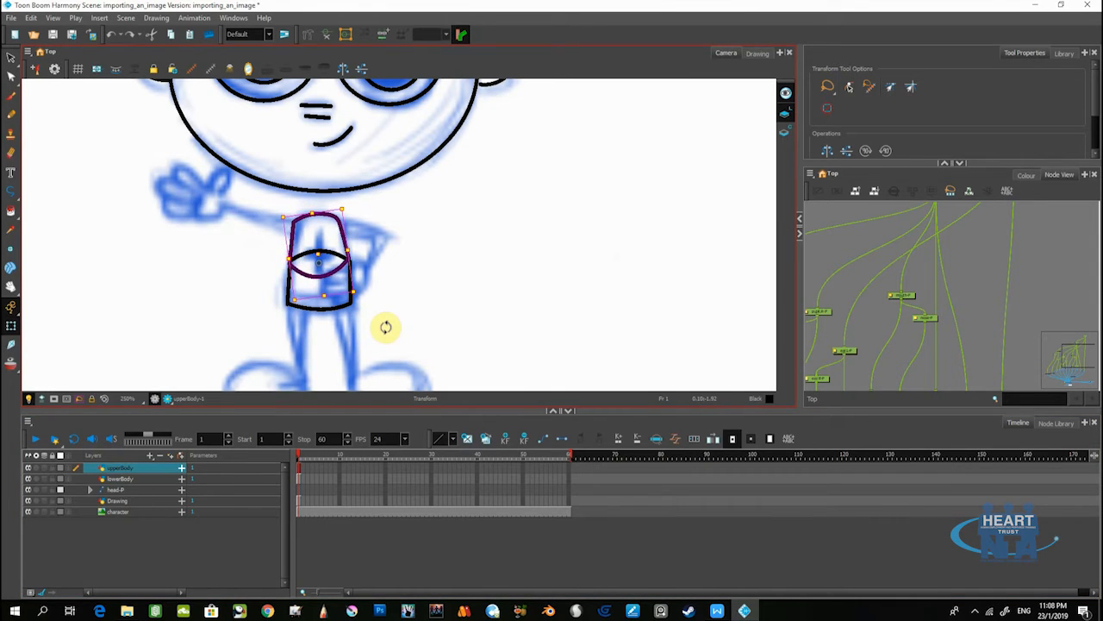
left_click(10, 250)
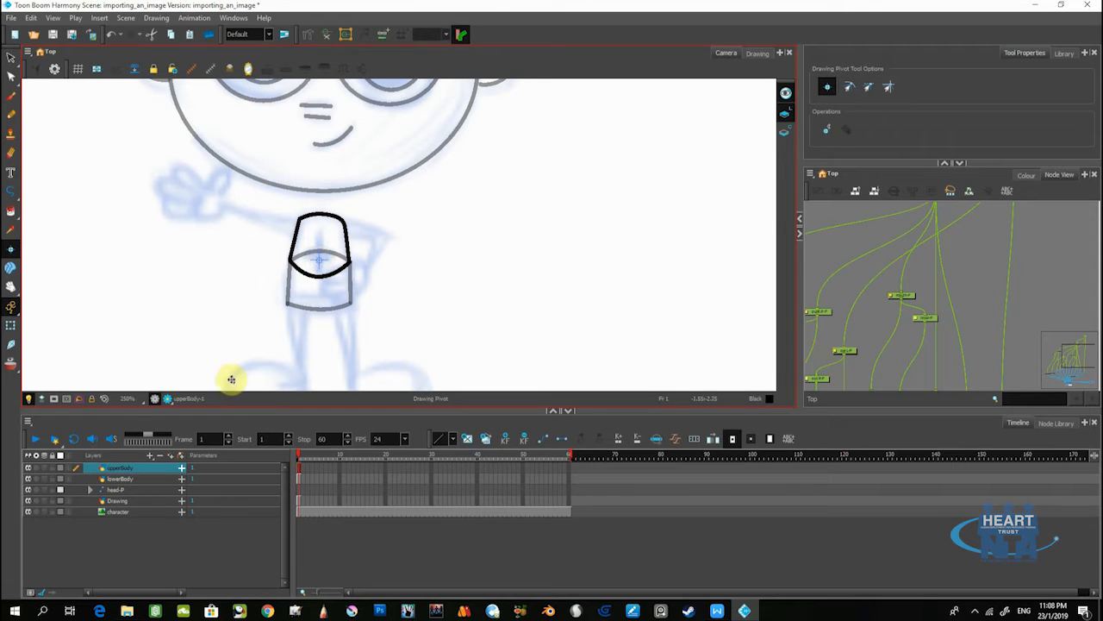
- Move the head-P layer above upperBody and lowerBody in the timeline's layer order
scroll(192, 302, "down", 3)
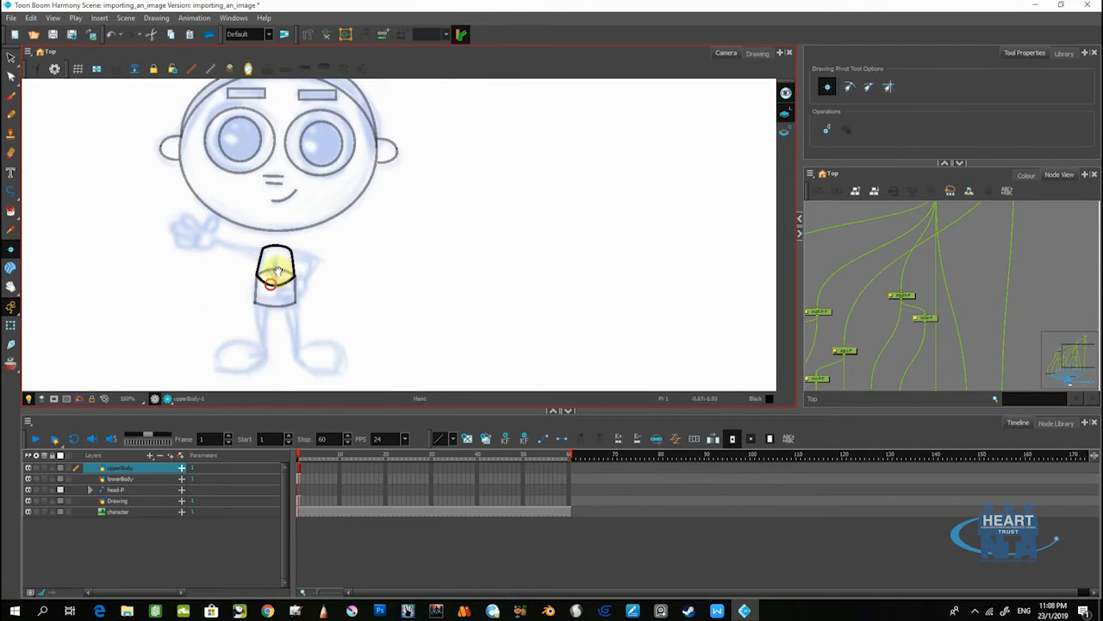
left_click_drag(275, 277, 294, 243)
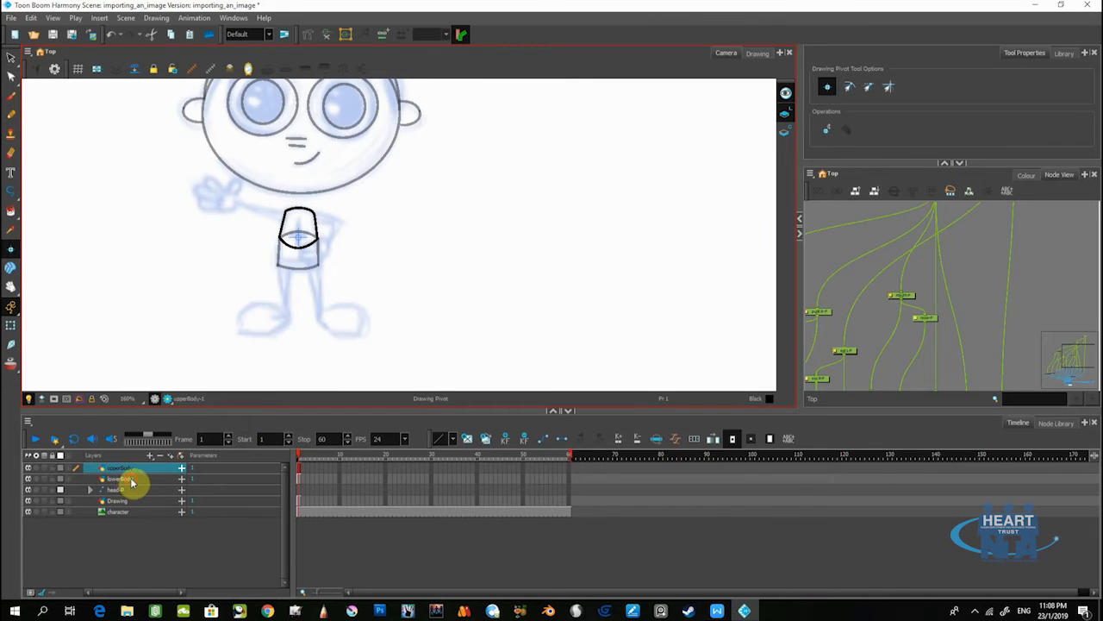
left_click(129, 481)
left_click(111, 490)
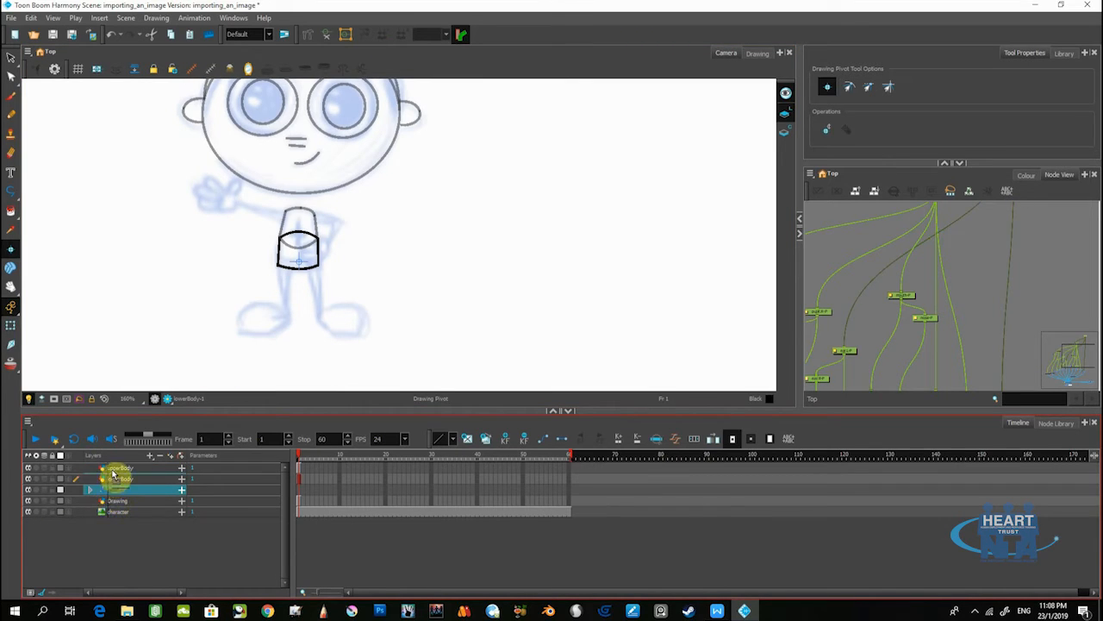
left_click_drag(110, 489, 116, 461)
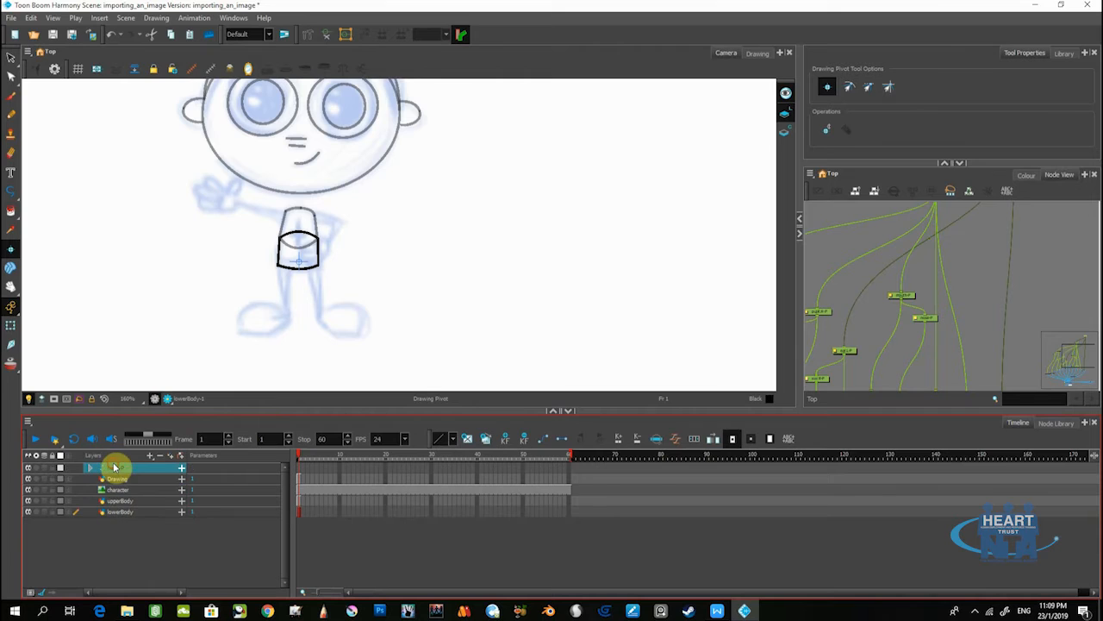
- Add a vector drawing layer named upperLeg.R
left_click(121, 490)
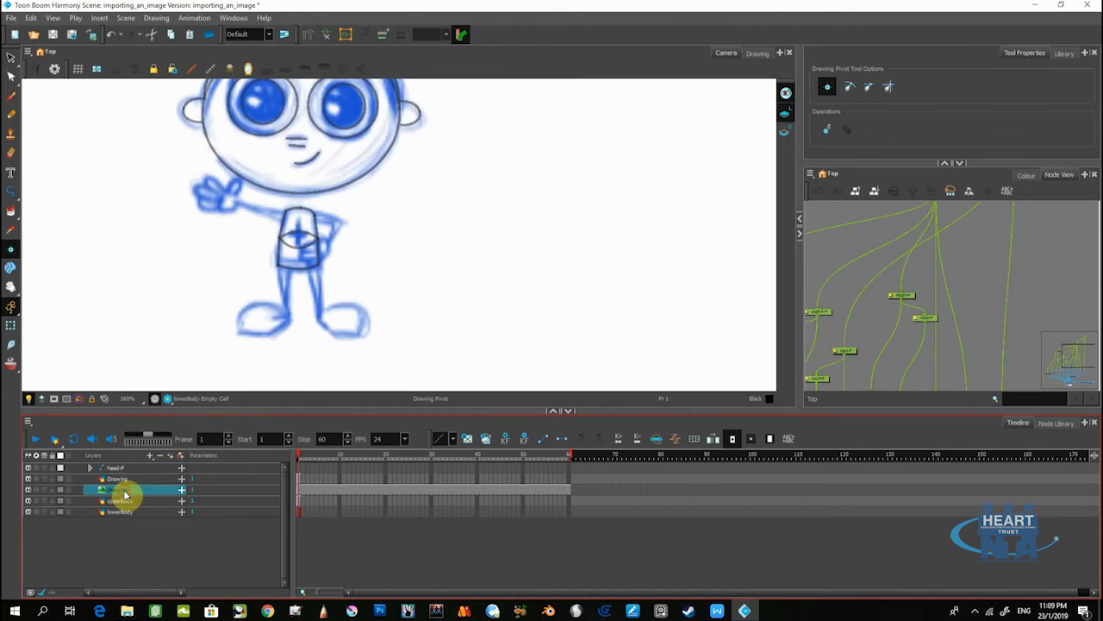
left_click(150, 456)
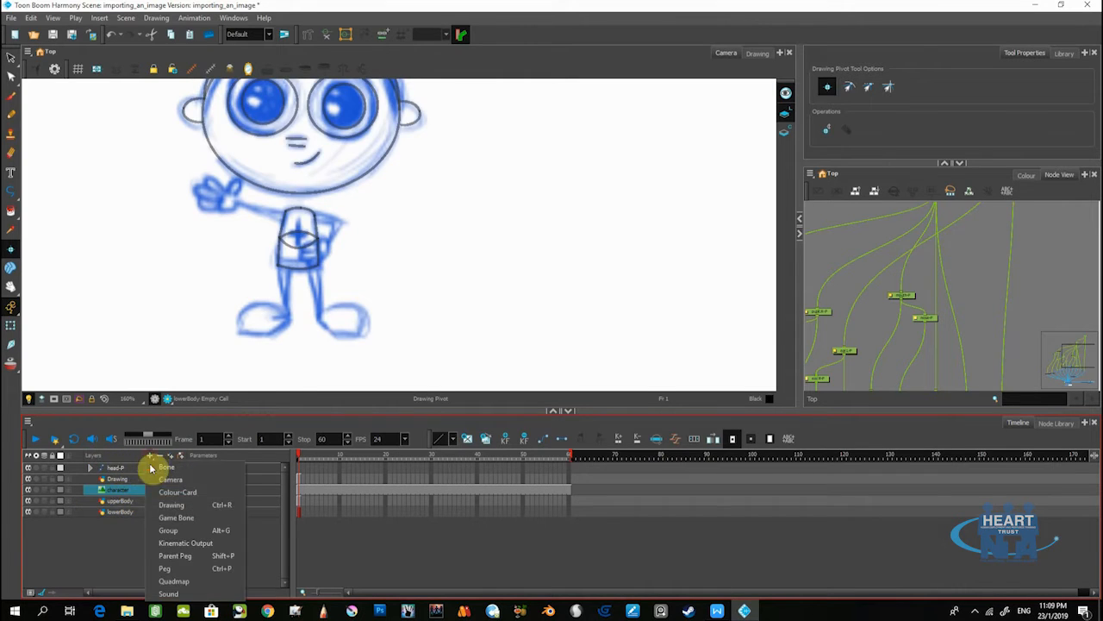
left_click(169, 507)
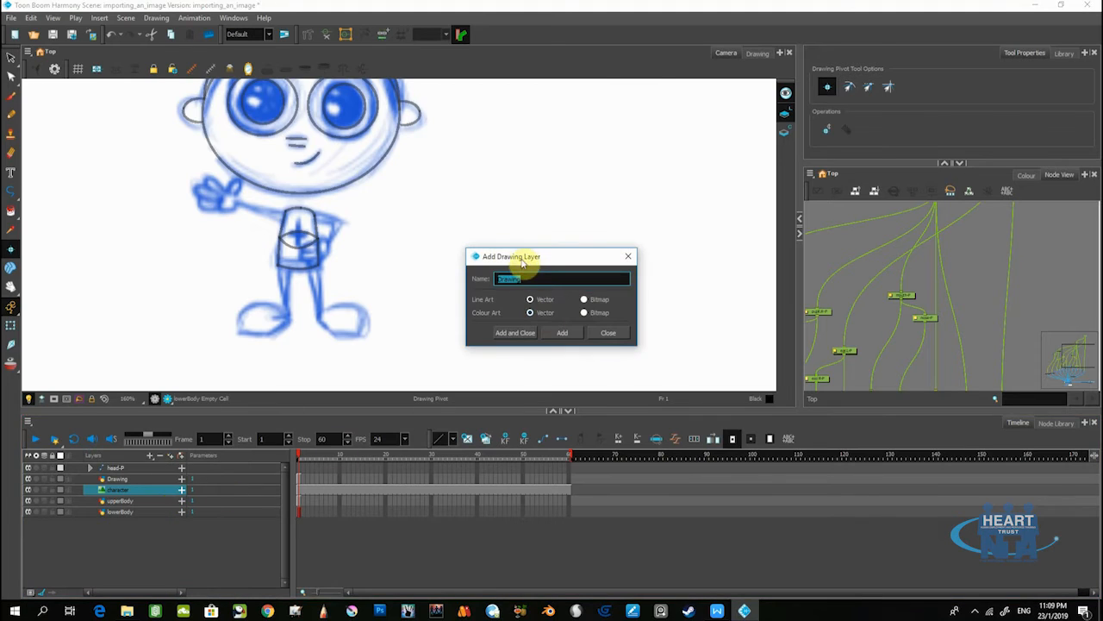
left_click_drag(587, 284, 594, 291)
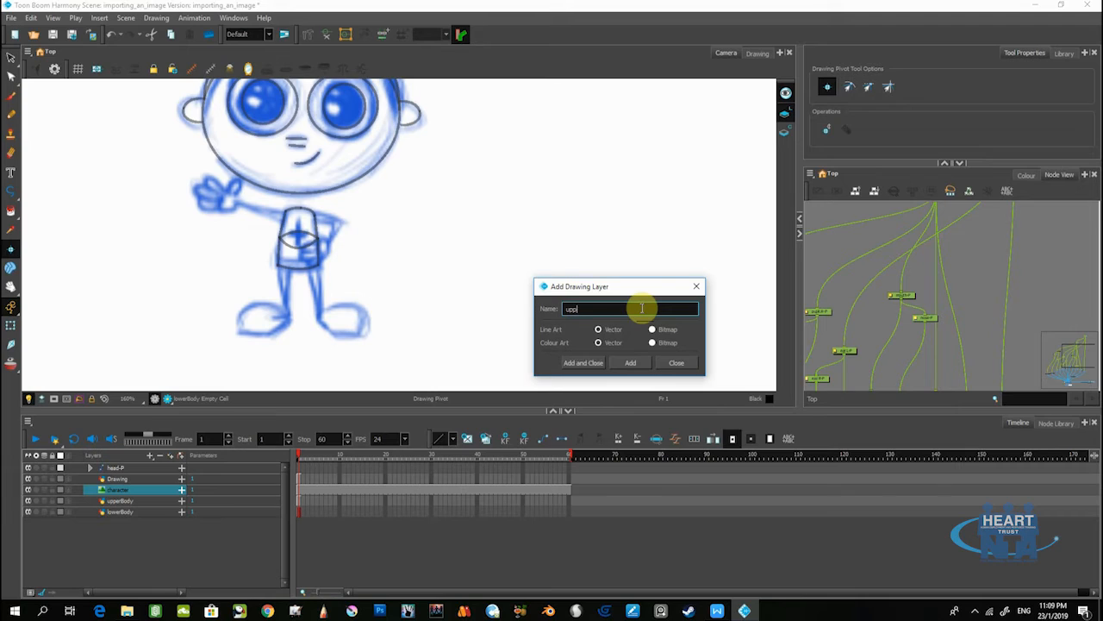
type("L")
key("Caps_Lock")
key("Caps_Lock")
type("R")
key("Caps_Lock")
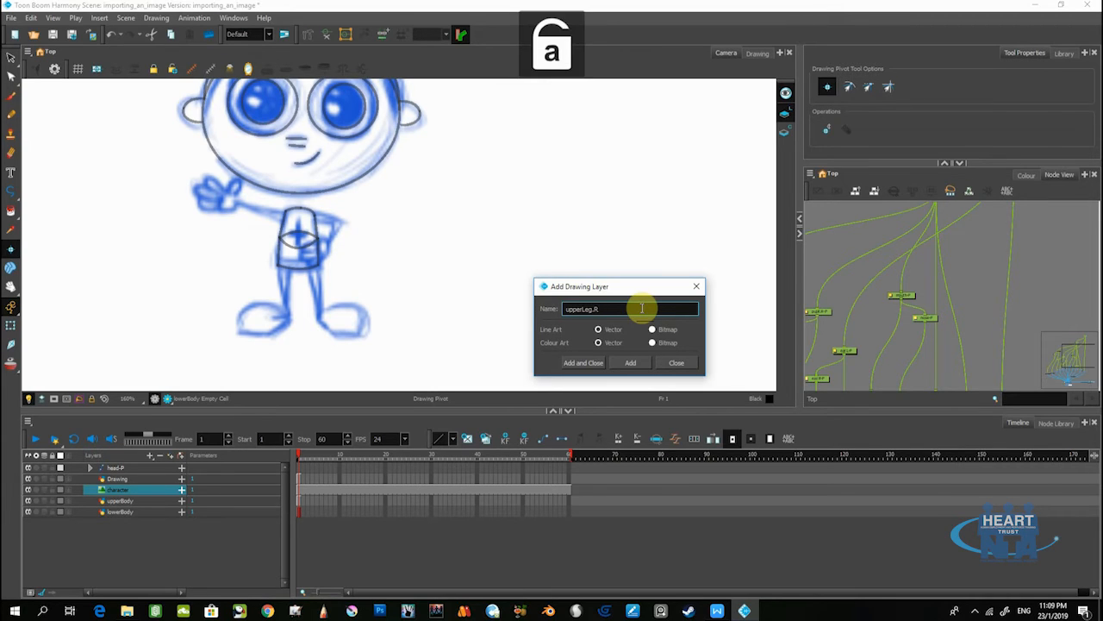
left_click(598, 363)
- Trace the character's right upper leg with the Polyline tool as a narrow tapered shape with rounded ends, its top overlapping the lower torso's corner
left_click(11, 192)
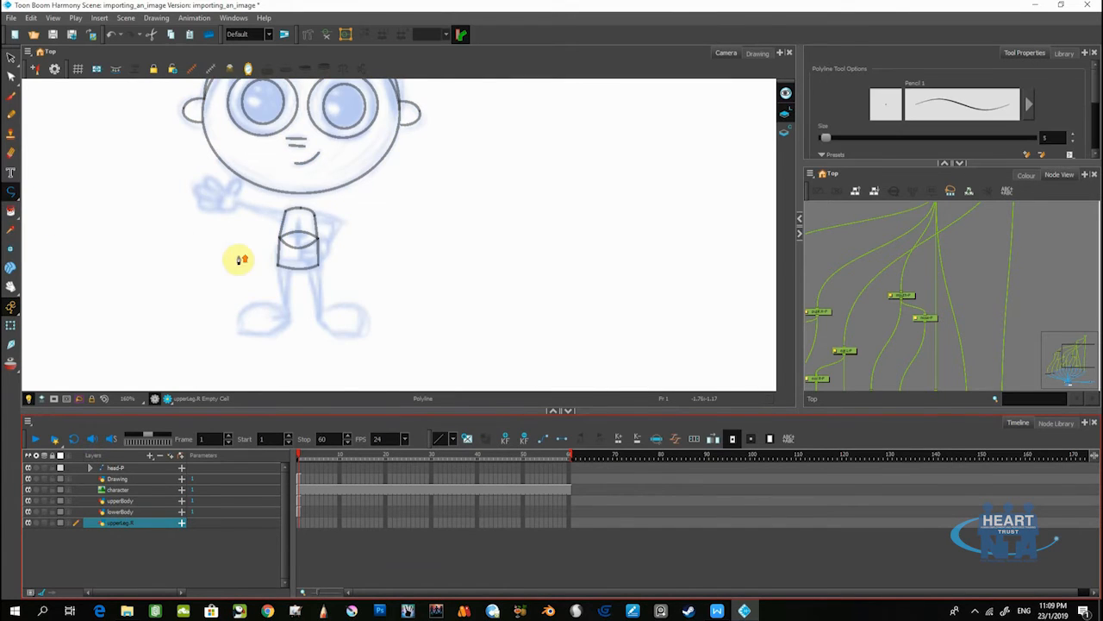
scroll(242, 267, "up", 4)
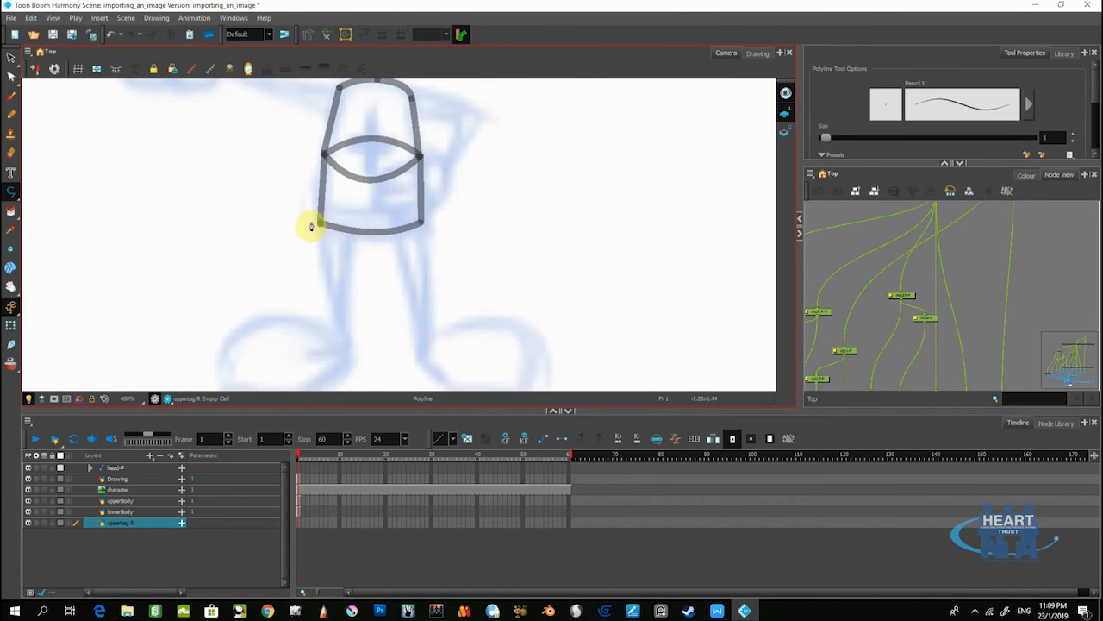
left_click(329, 287)
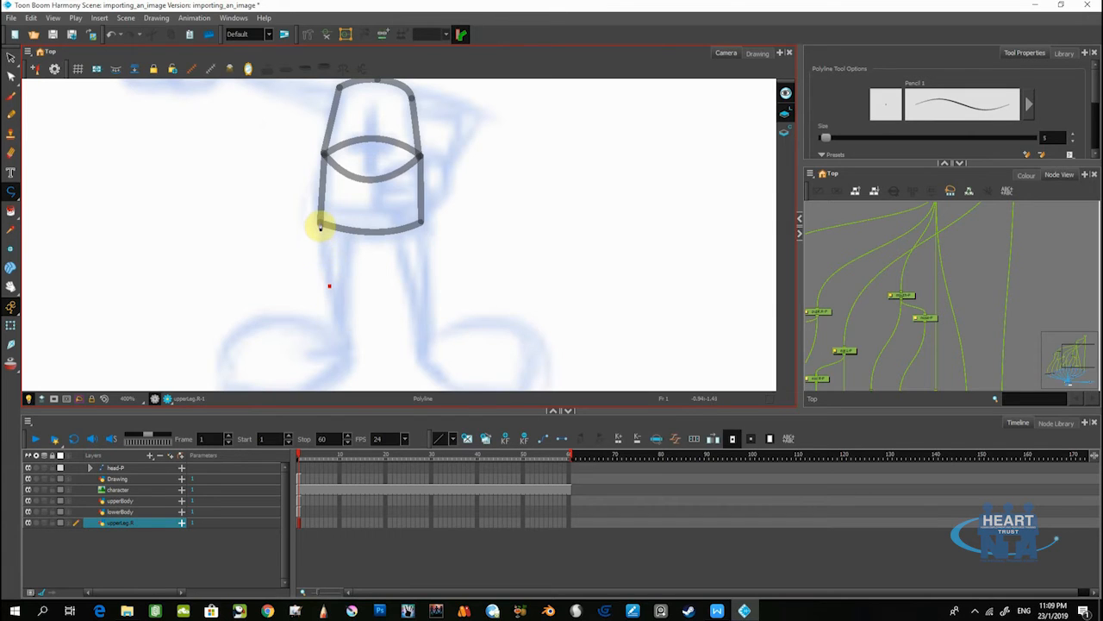
left_click(320, 226)
left_click_drag(343, 216, 353, 222)
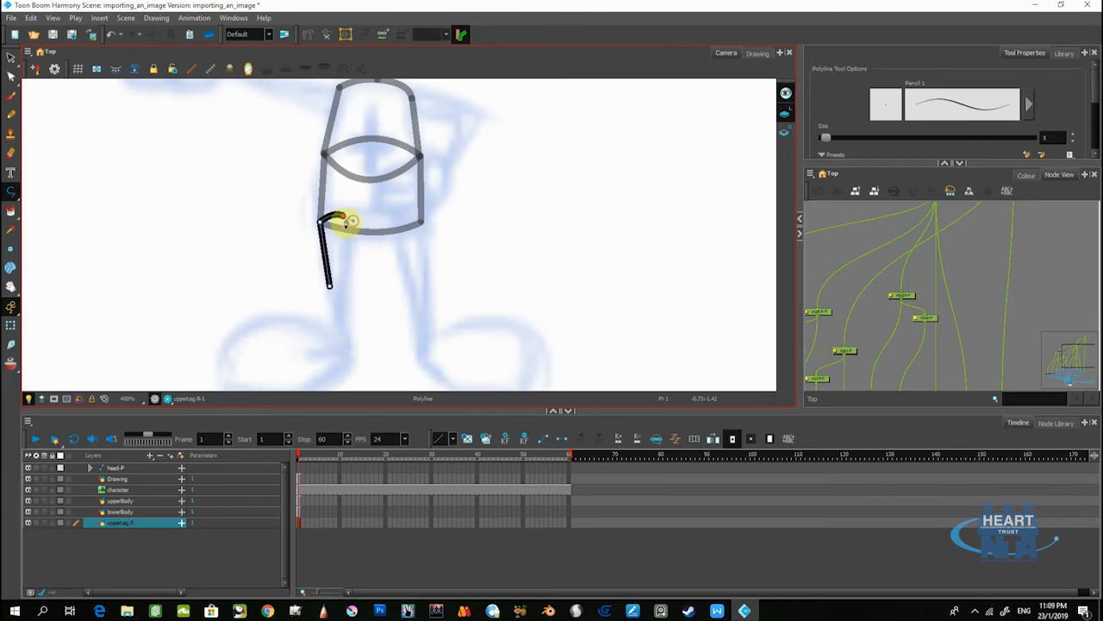
key("Escape")
left_click(344, 219)
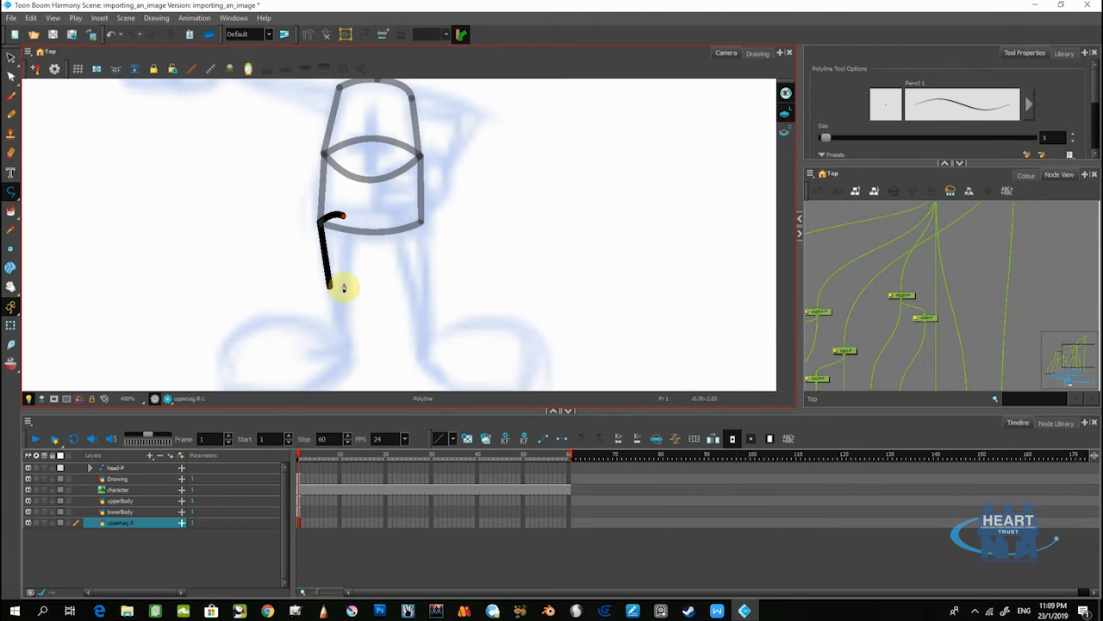
left_click(340, 287)
left_click_drag(329, 290, 322, 281)
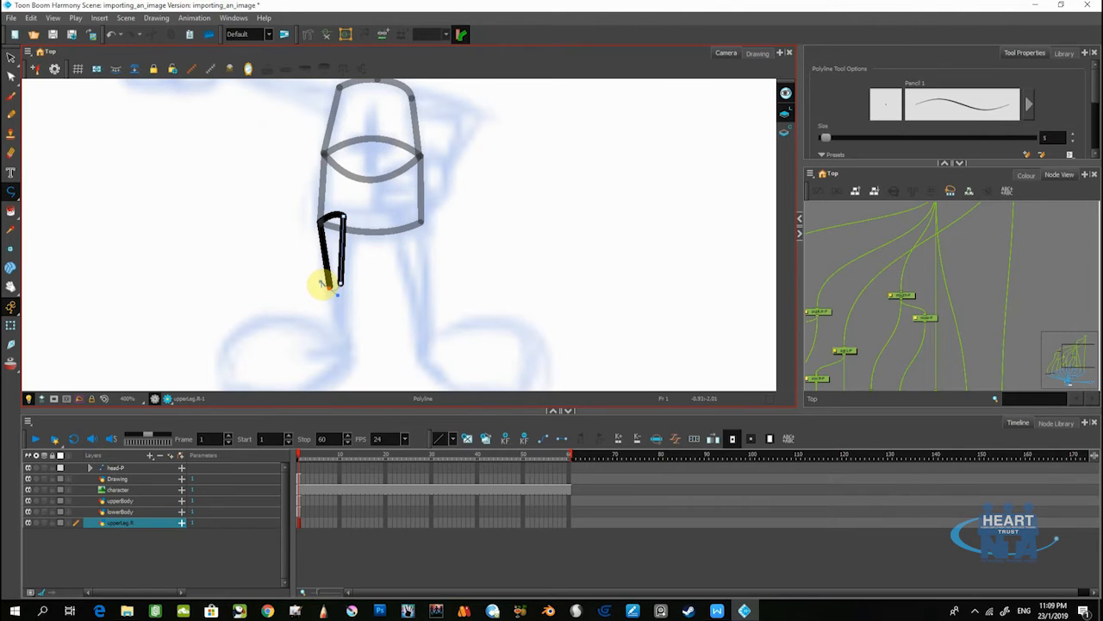
left_click_drag(322, 284, 320, 281)
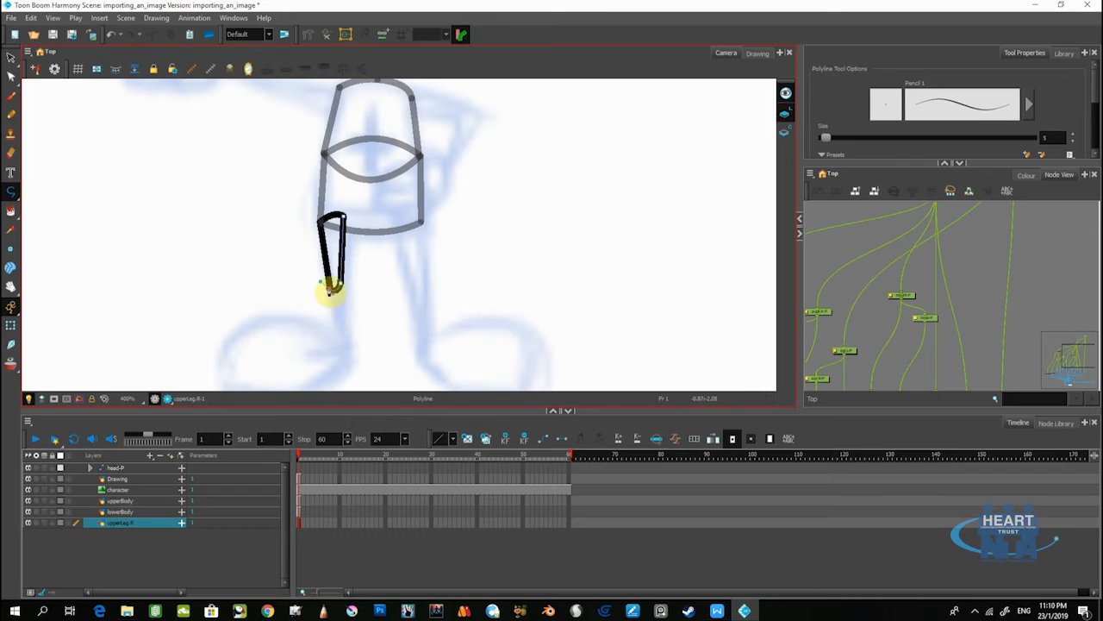
key("Escape")
- Add a vector drawing layer named lowerLeg.R
scroll(326, 318, "down", 2)
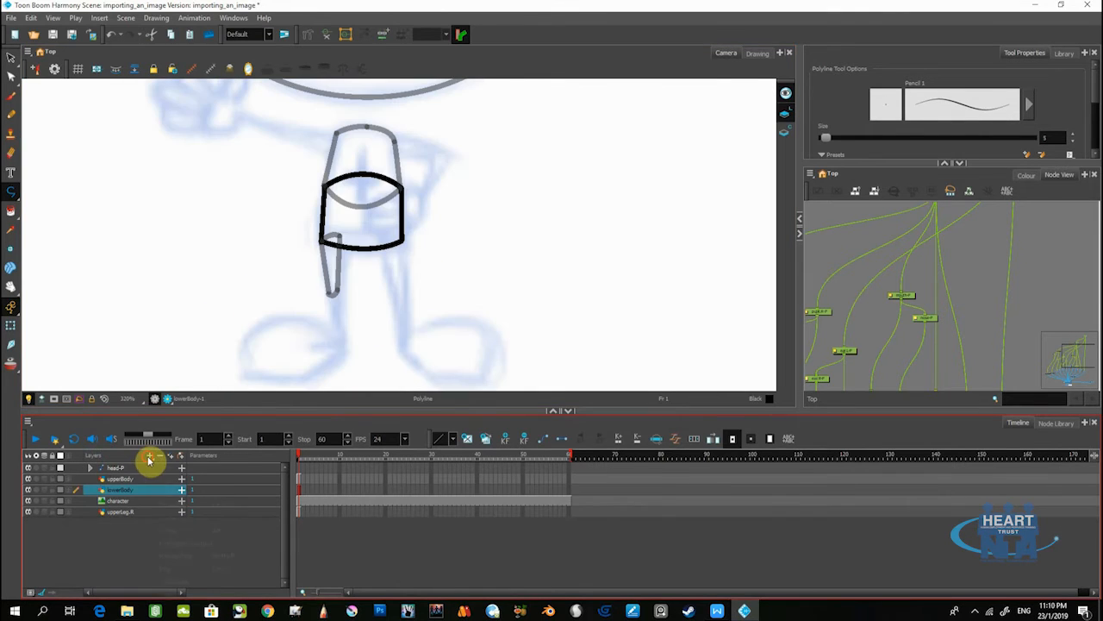
left_click(150, 456)
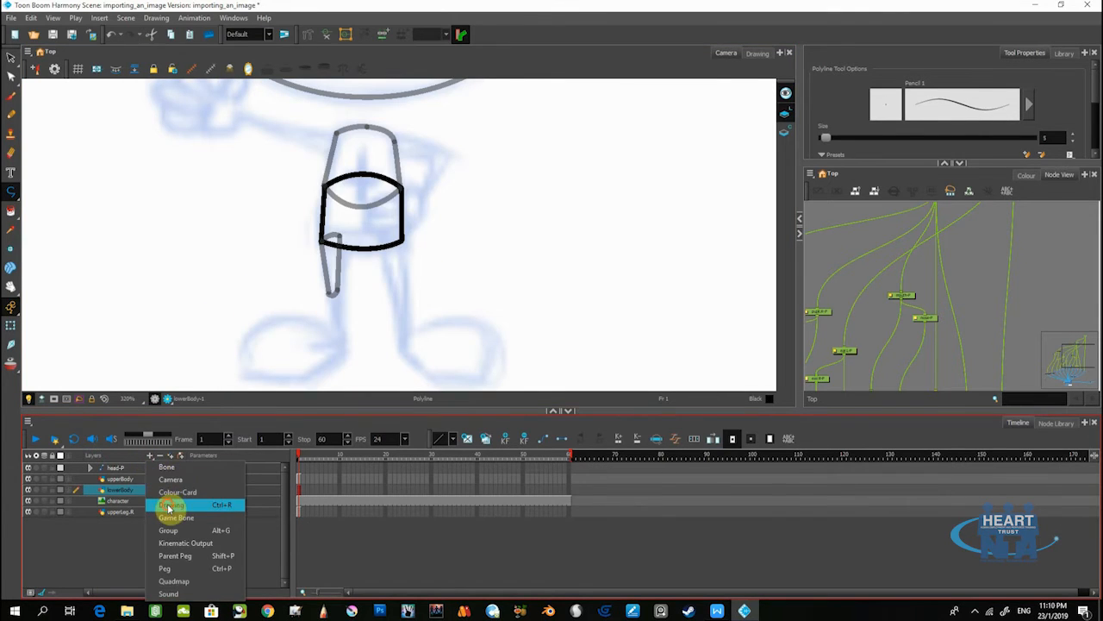
left_click(170, 505)
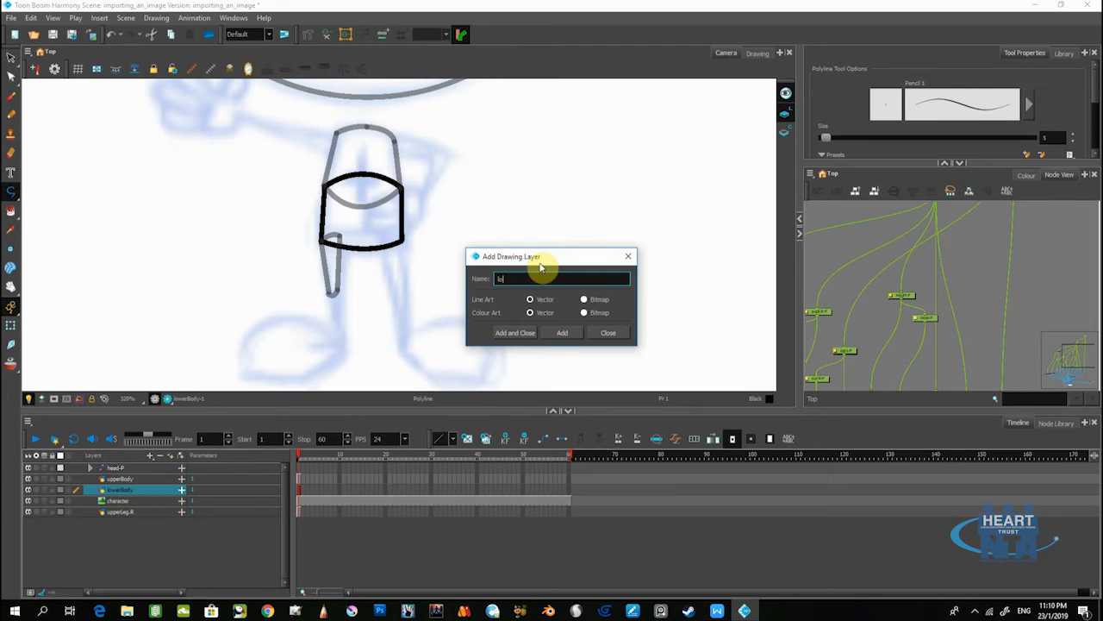
type("lower")
key("Caps_Lock")
type("L")
key("Caps_Lock")
type("eg.")
key("Caps_Lock")
type("R")
key("Caps_Lock")
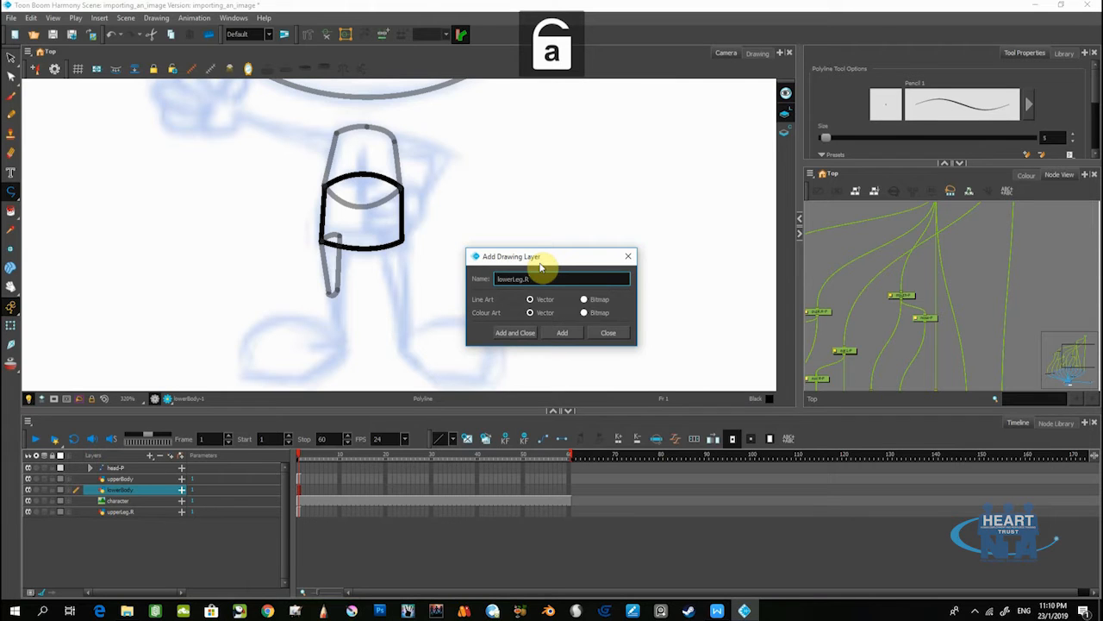
left_click(529, 336)
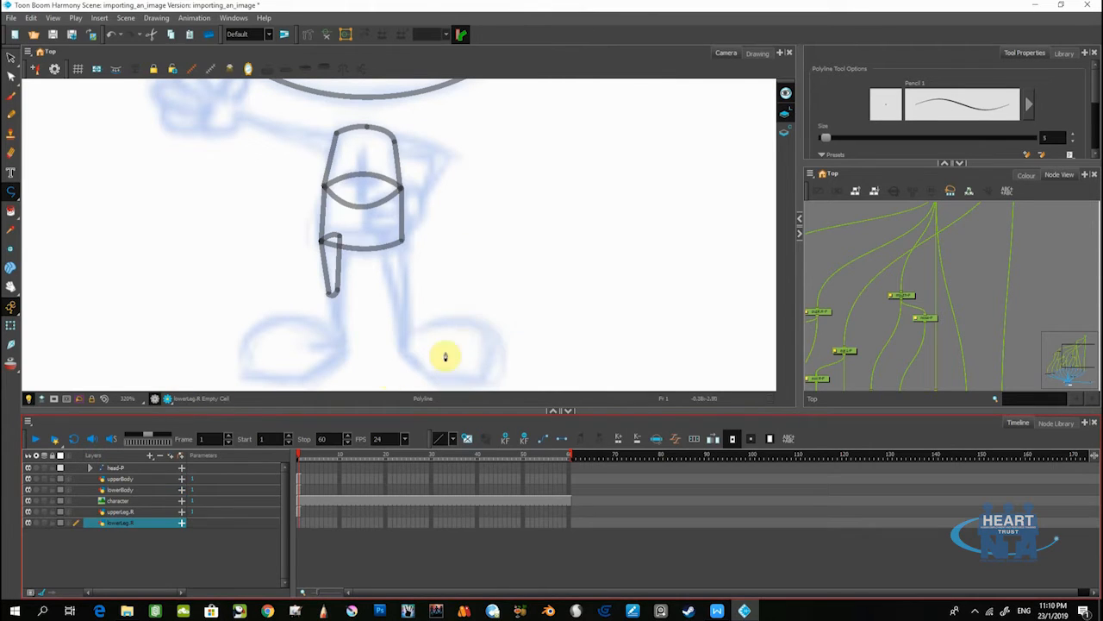
- Trace the right lower leg as a narrow closed polyline from the knee to the ankle, with a rounded top overlapping the upper leg's end
scroll(357, 285, "down", 2)
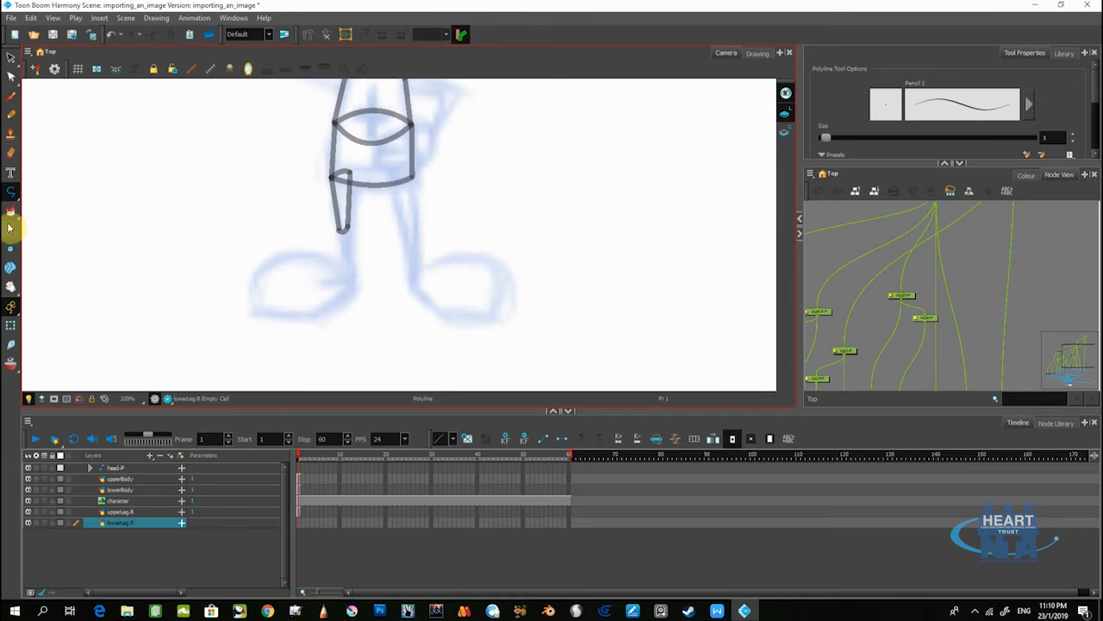
left_click(339, 232)
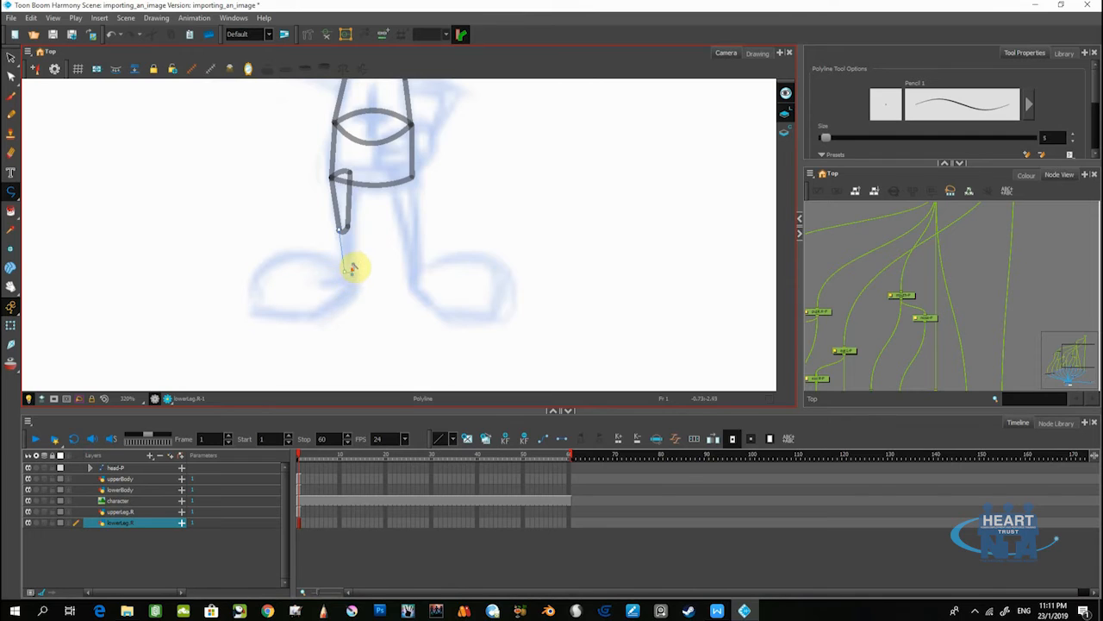
key("ctrl+z")
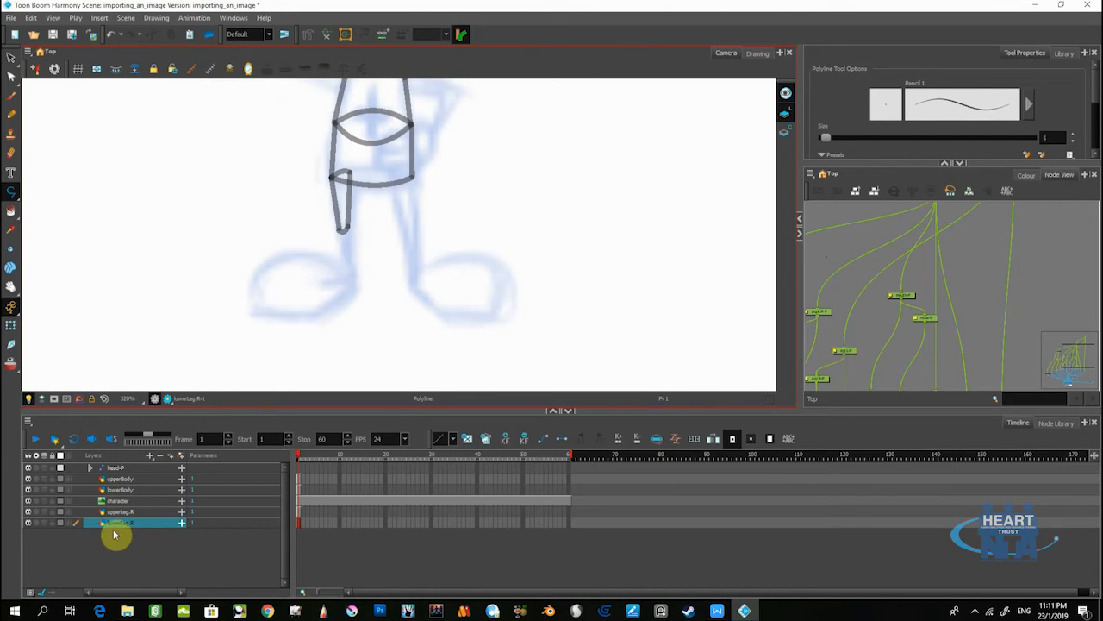
left_click_drag(111, 523, 119, 502)
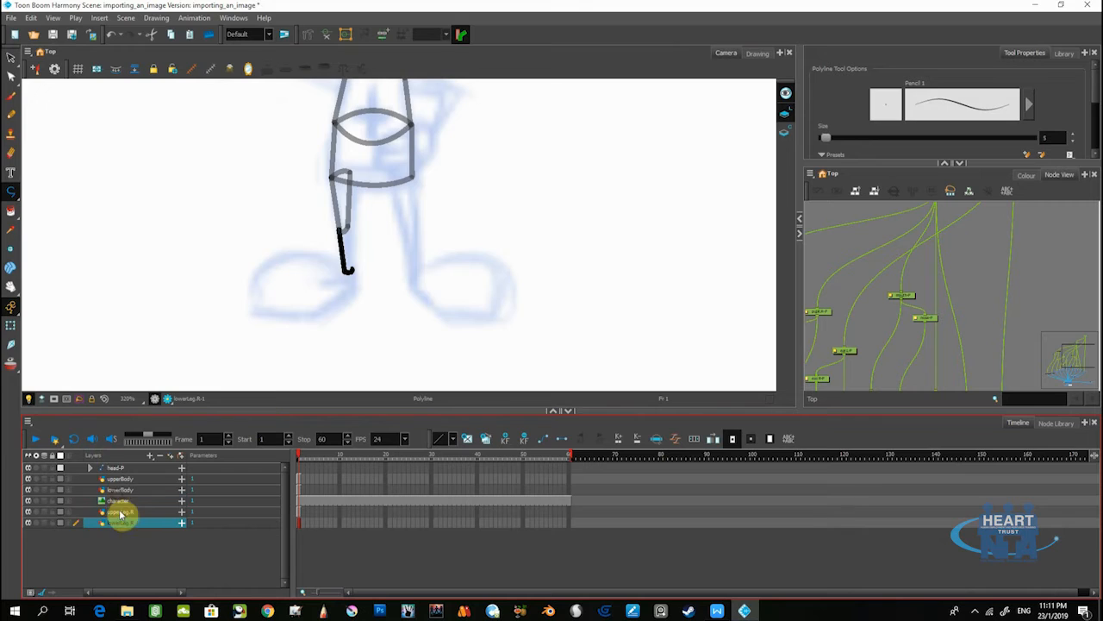
left_click(352, 269)
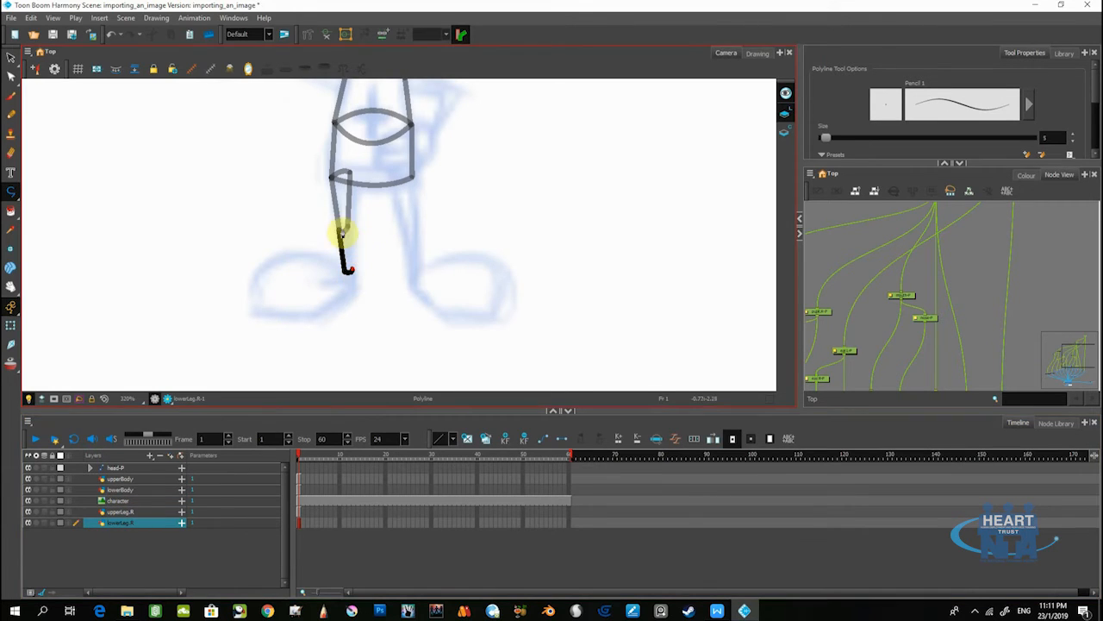
left_click(345, 229)
left_click(339, 232)
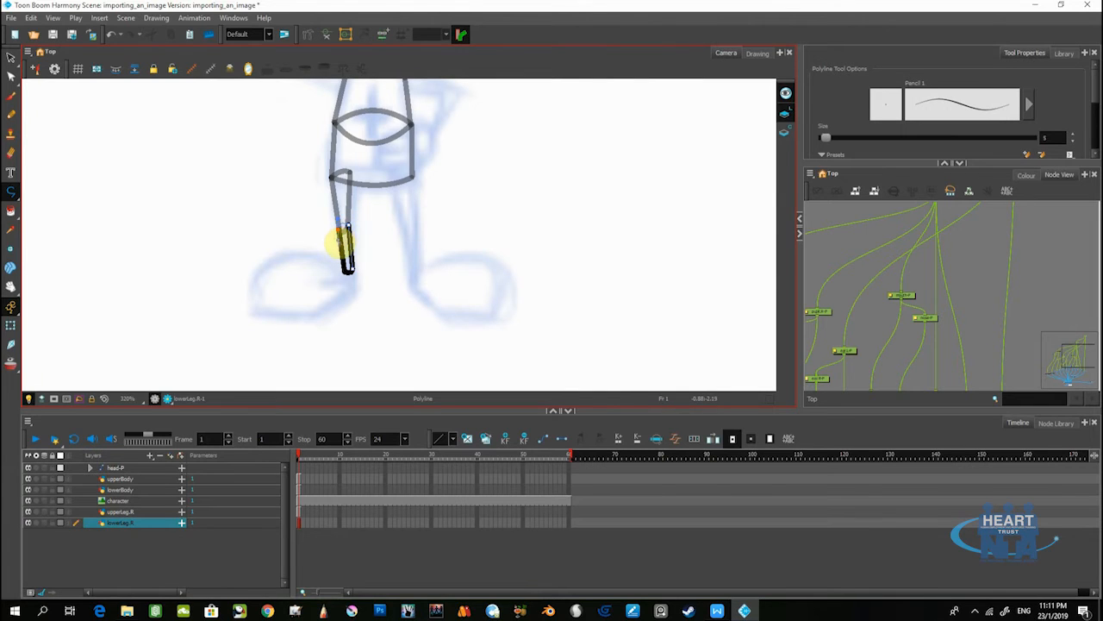
left_click(11, 57)
- Place the upperLeg.R drawing pivot at the top of the thigh and the lowerLeg.R pivot at the knee overlap
left_click_drag(357, 279, 357, 307)
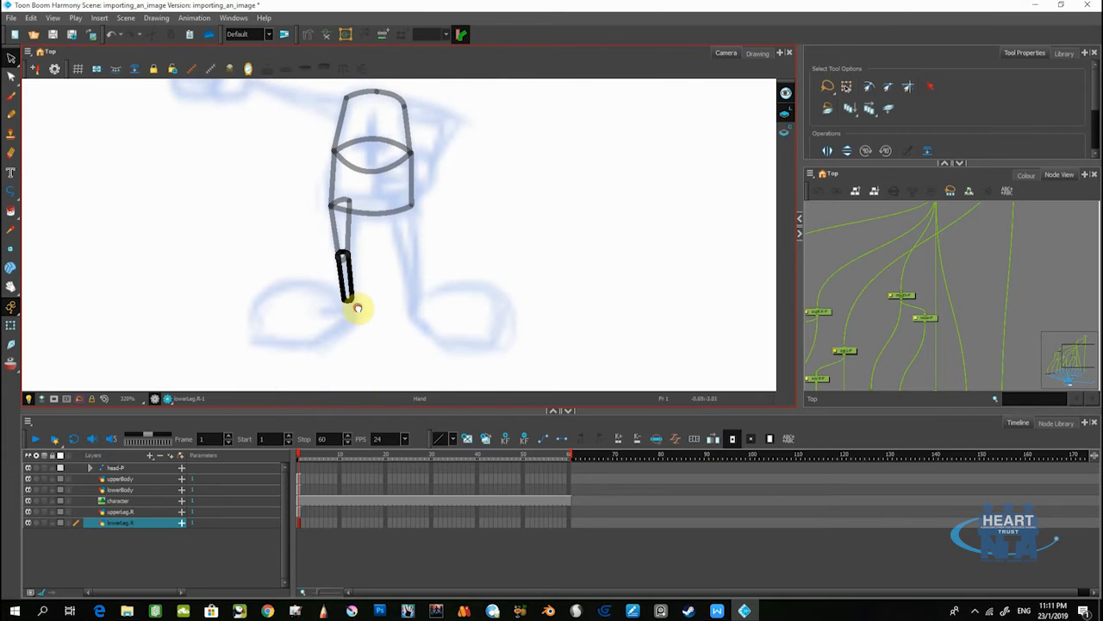
left_click(125, 512)
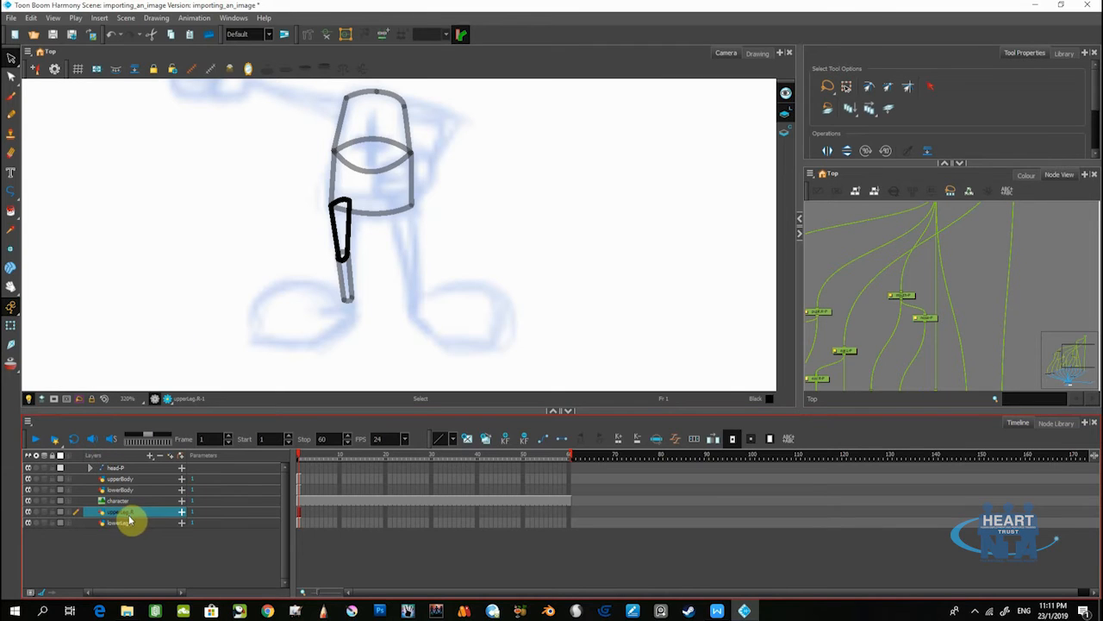
left_click(10, 249)
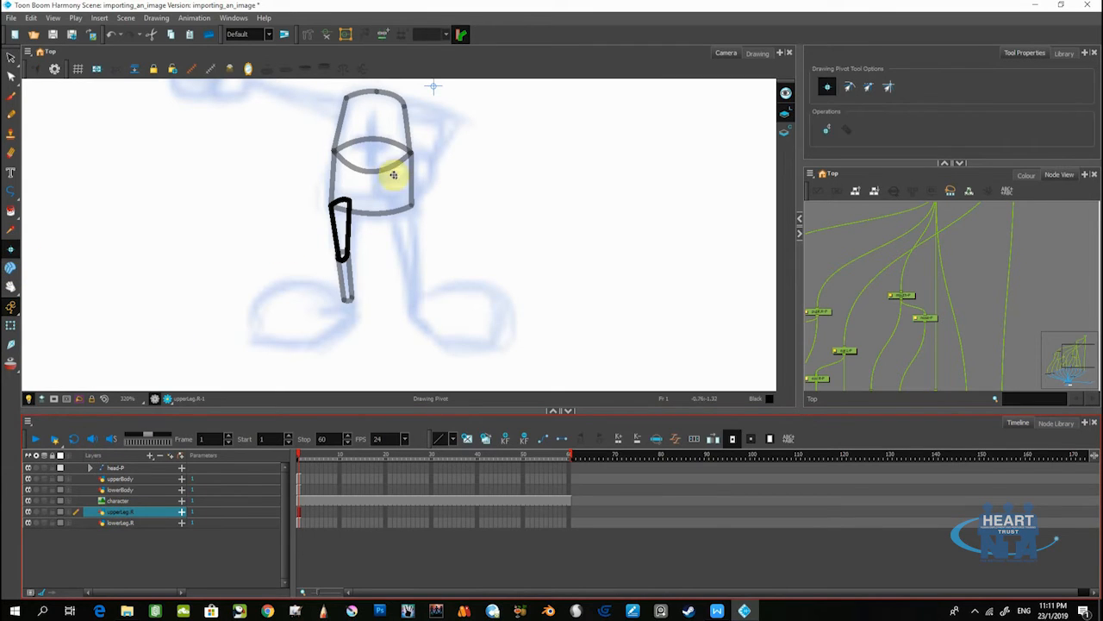
left_click(340, 207)
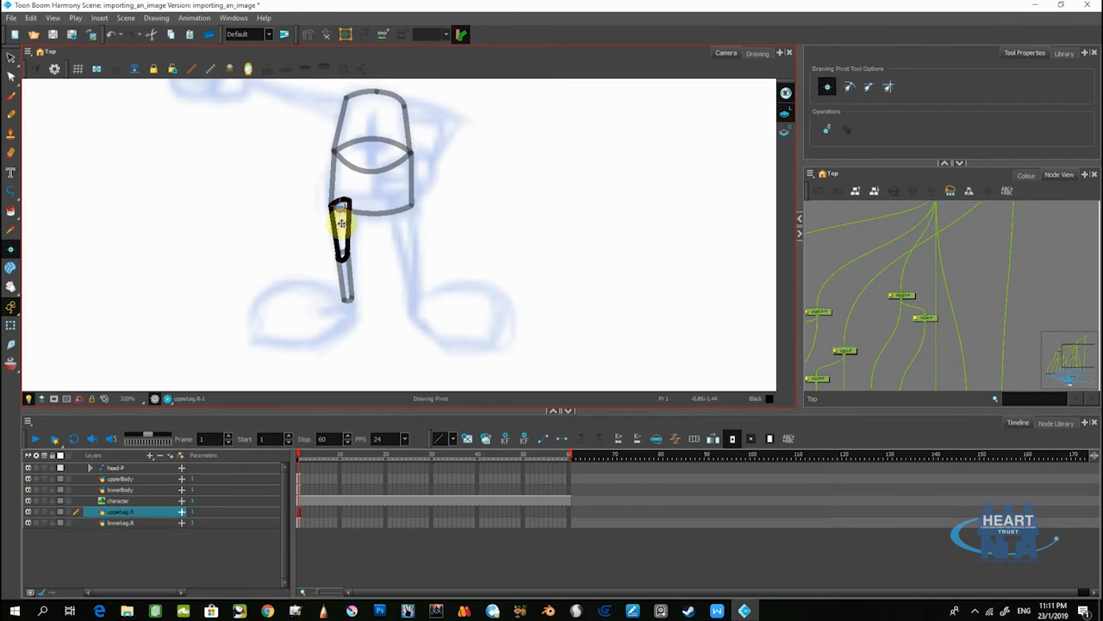
left_click(119, 524)
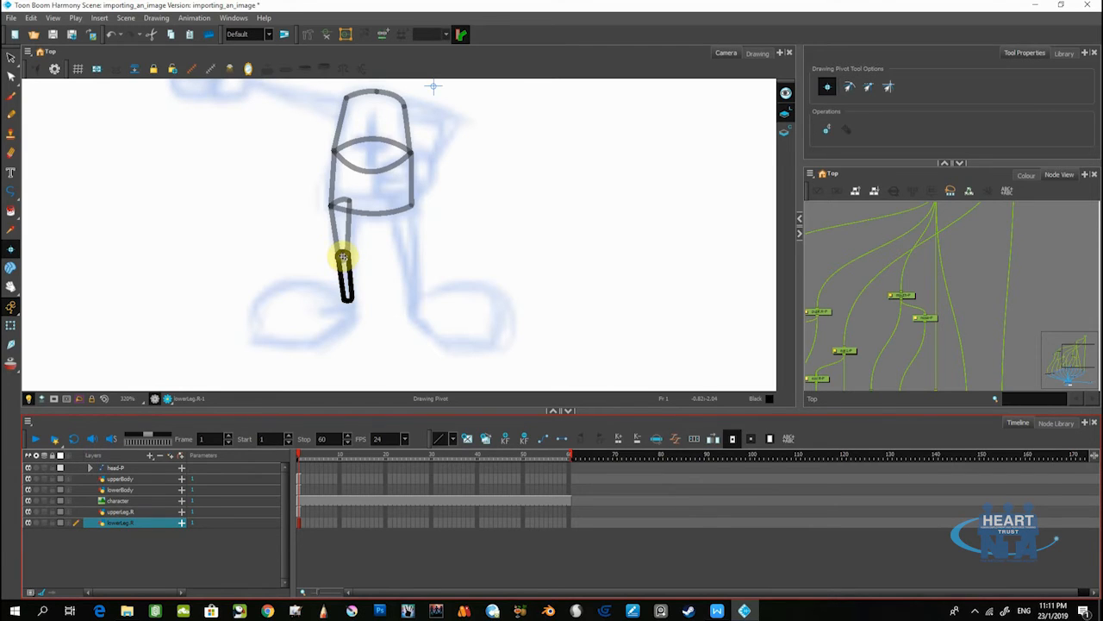
left_click(343, 257)
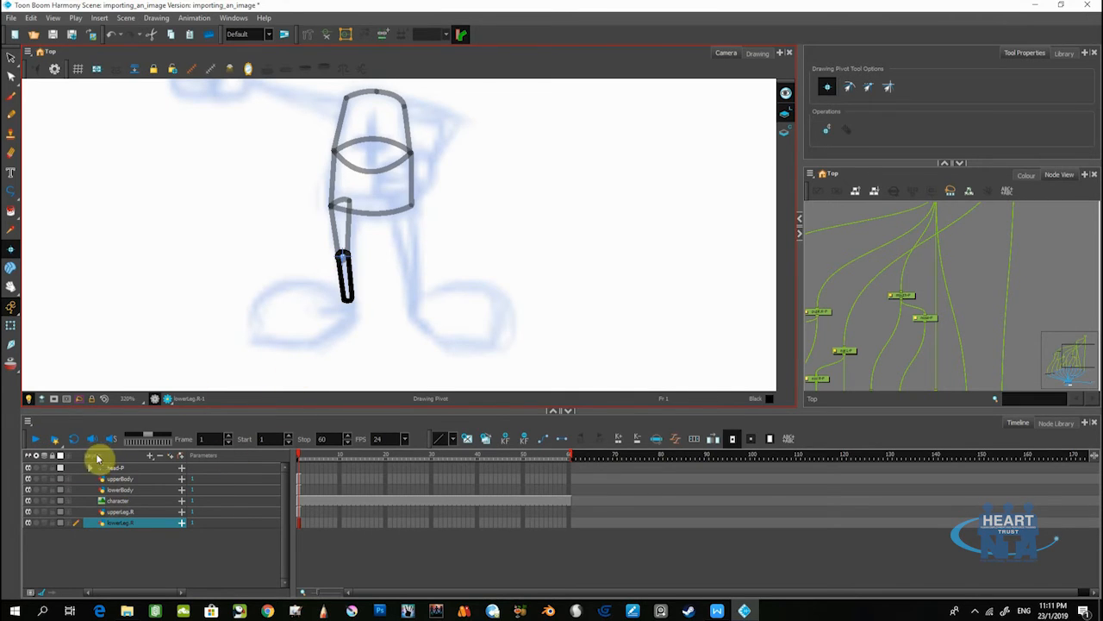
- Add a vector drawing layer named shoe.R
left_click(151, 456)
left_click(170, 504)
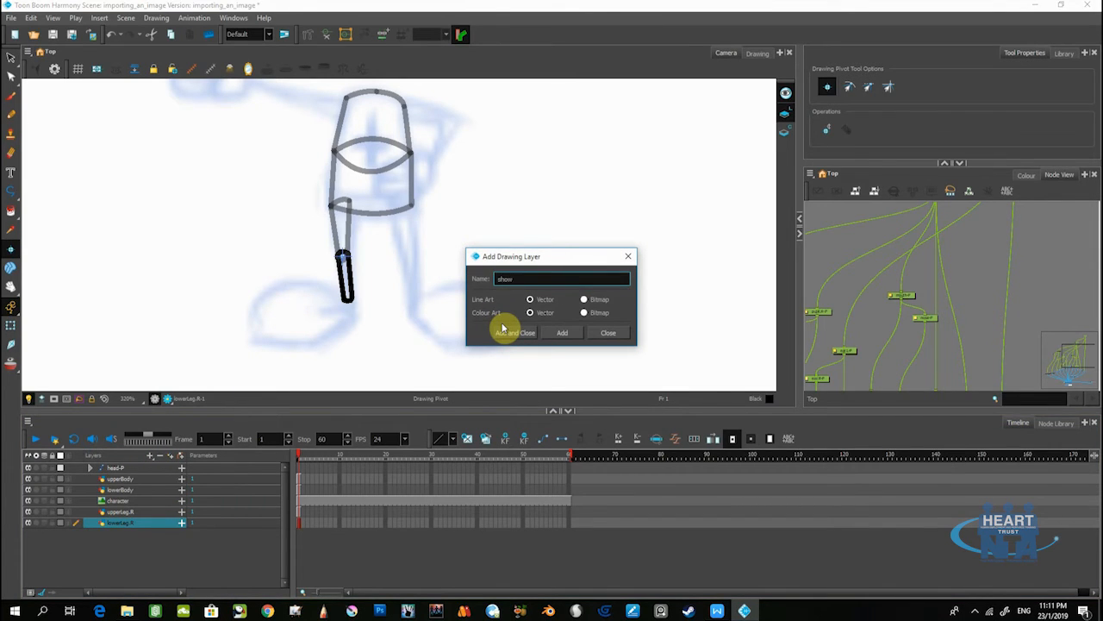
type("shoe_")
key("Caps_Lock")
type("R")
key("Caps_Lock")
left_click(515, 332)
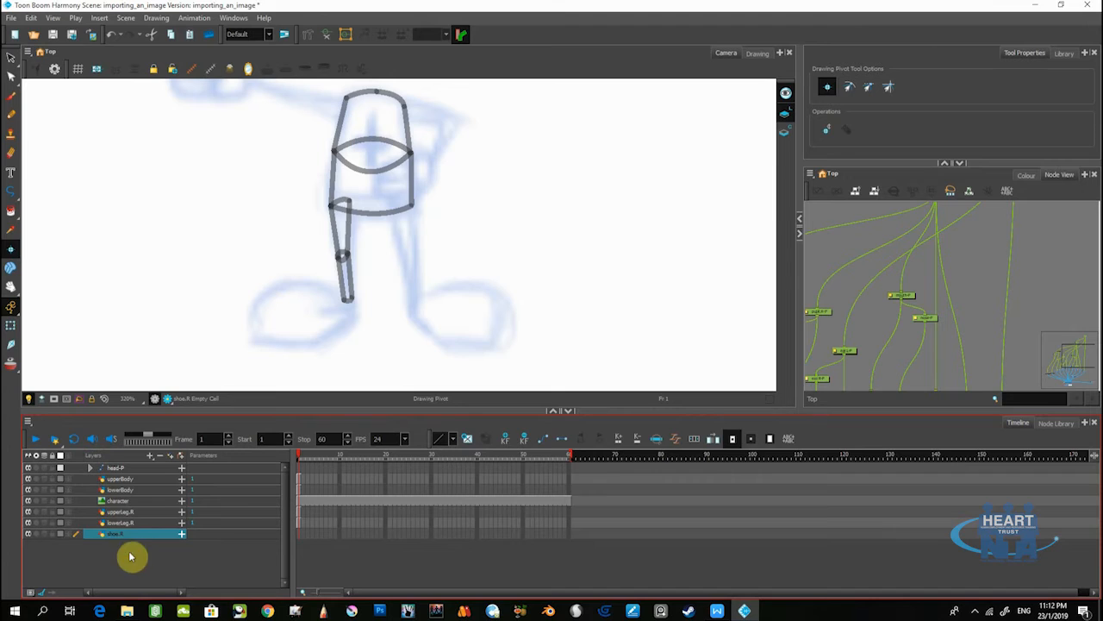
- Trace the right shoe on shoe.R as a closed polyline with a curved top, straight toe edge, flat sole and angled heel
left_click(10, 190)
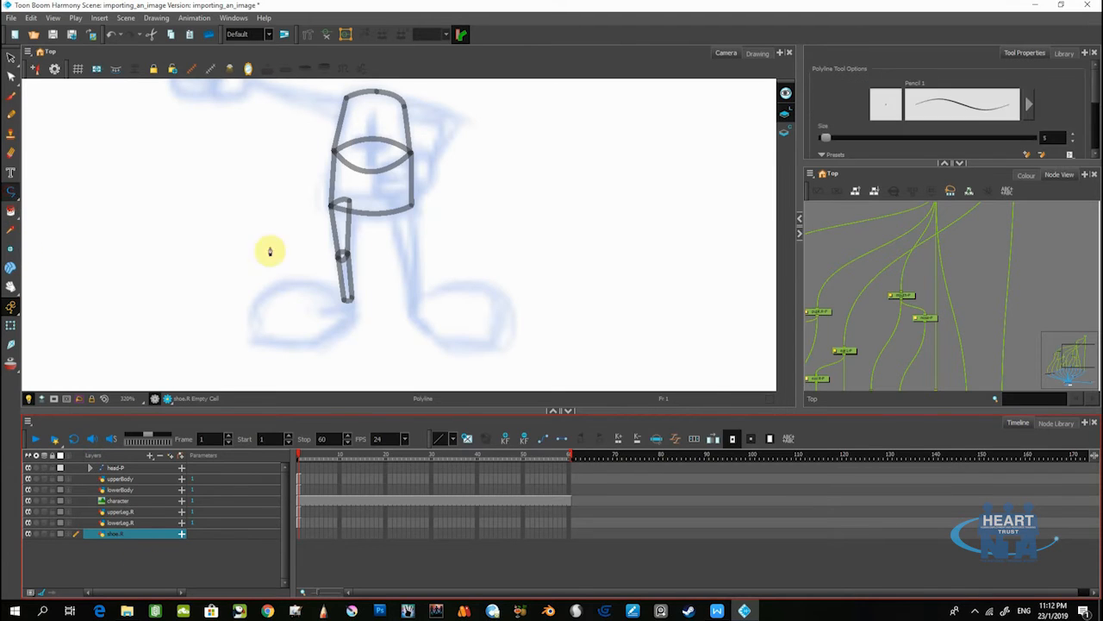
left_click(353, 319)
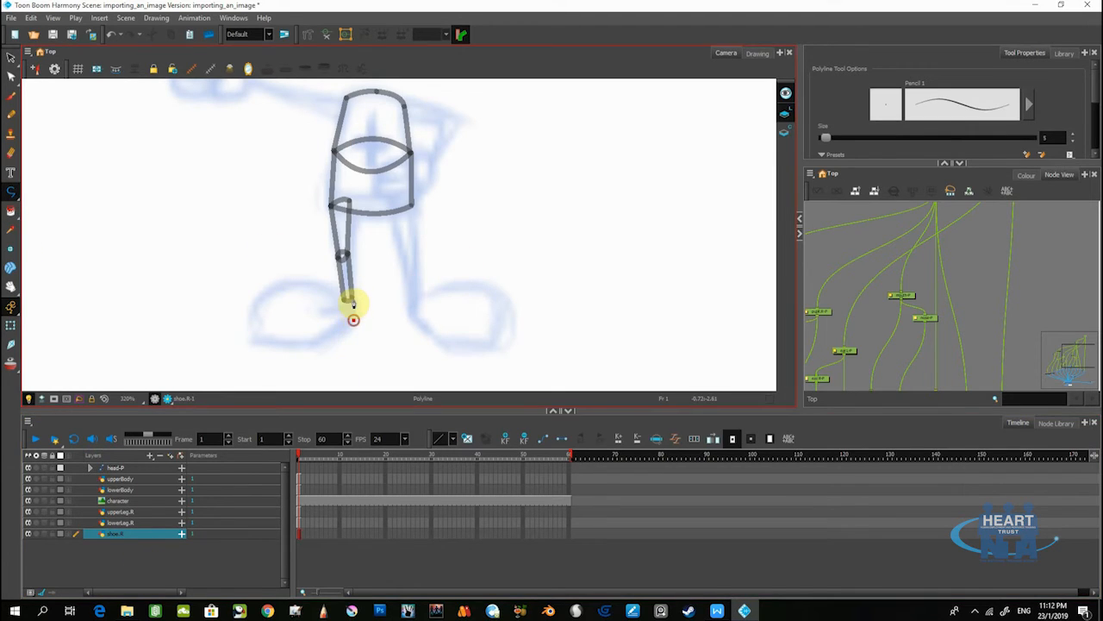
left_click(352, 299)
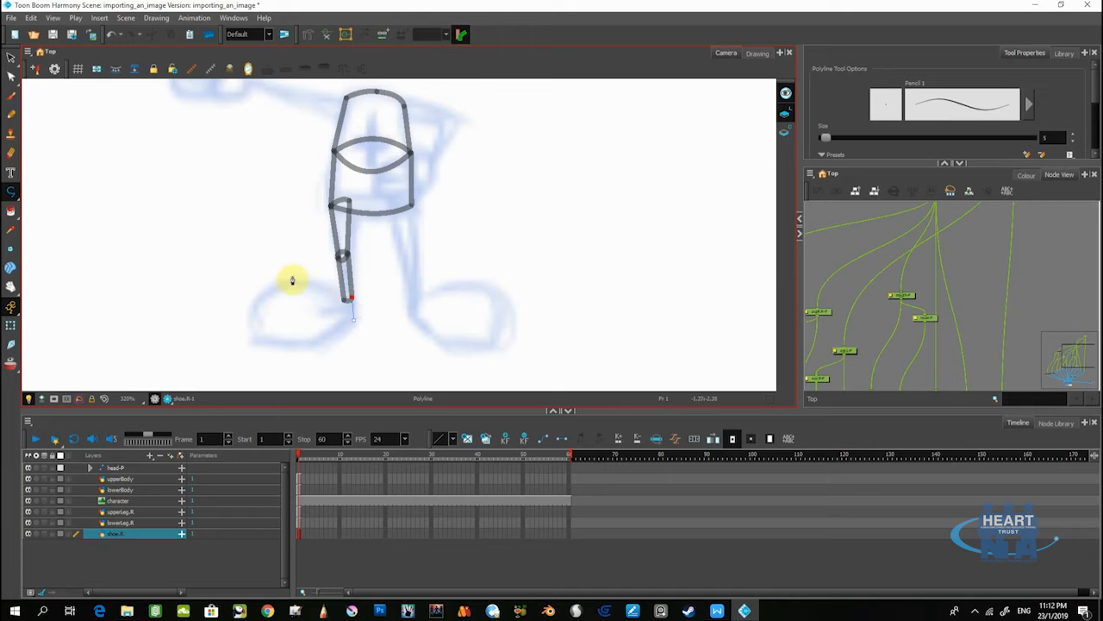
left_click_drag(251, 309, 229, 360)
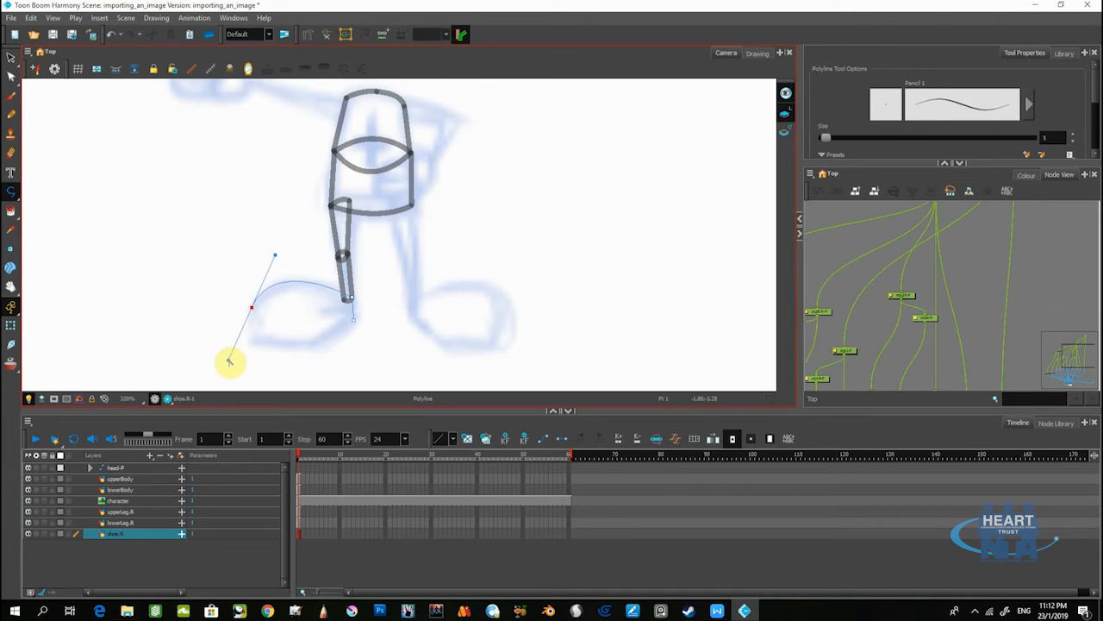
left_click(229, 359)
left_click(145, 529)
left_click_drag(144, 530, 144, 500)
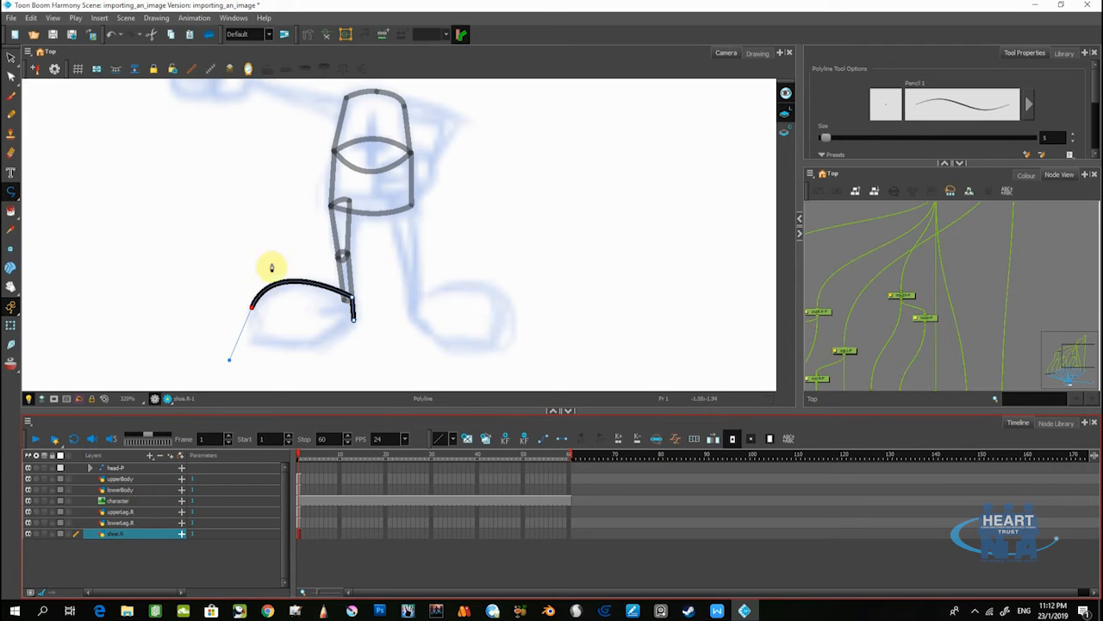
left_click(253, 314)
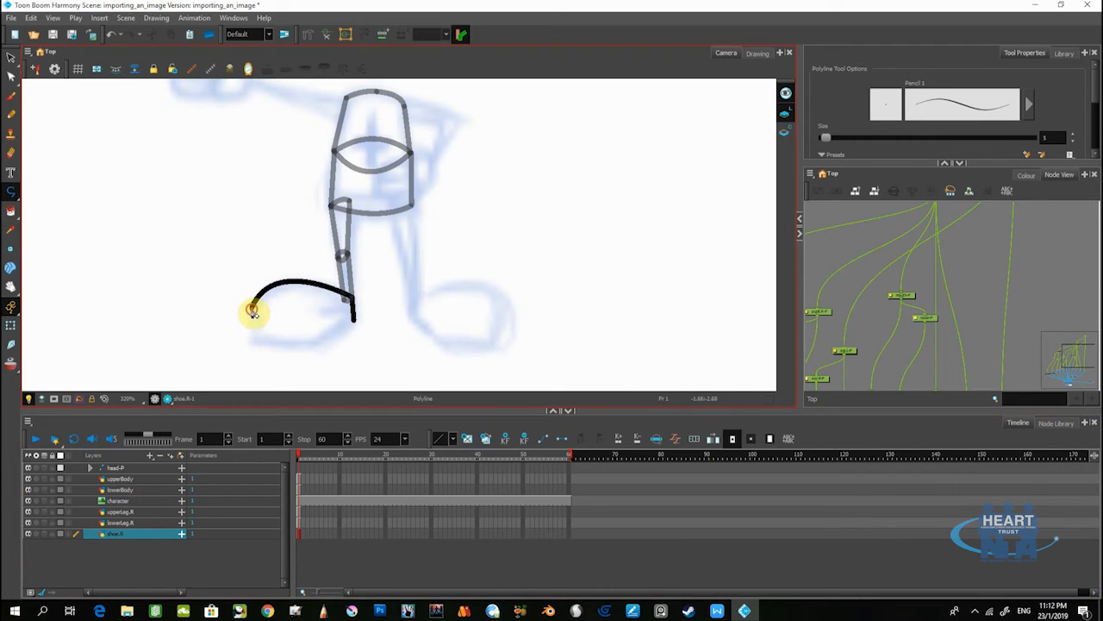
left_click(252, 343)
left_click(313, 343)
left_click(353, 317)
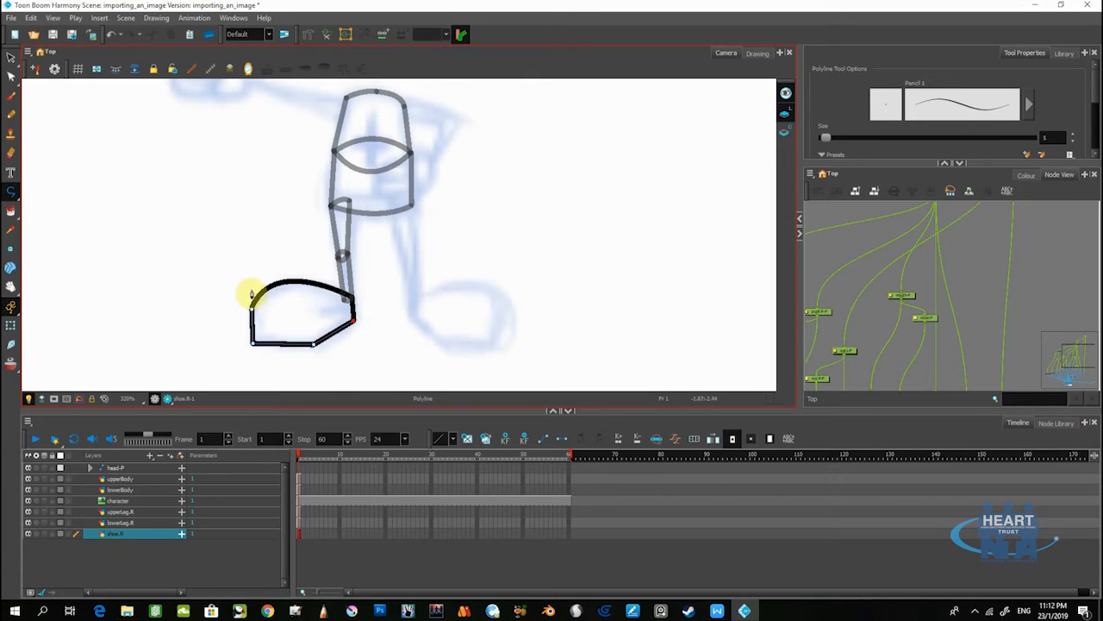
- Place the shoe.R drawing pivot at the ankle, where the shoe overlaps the lower leg
scroll(274, 252, "down", 2)
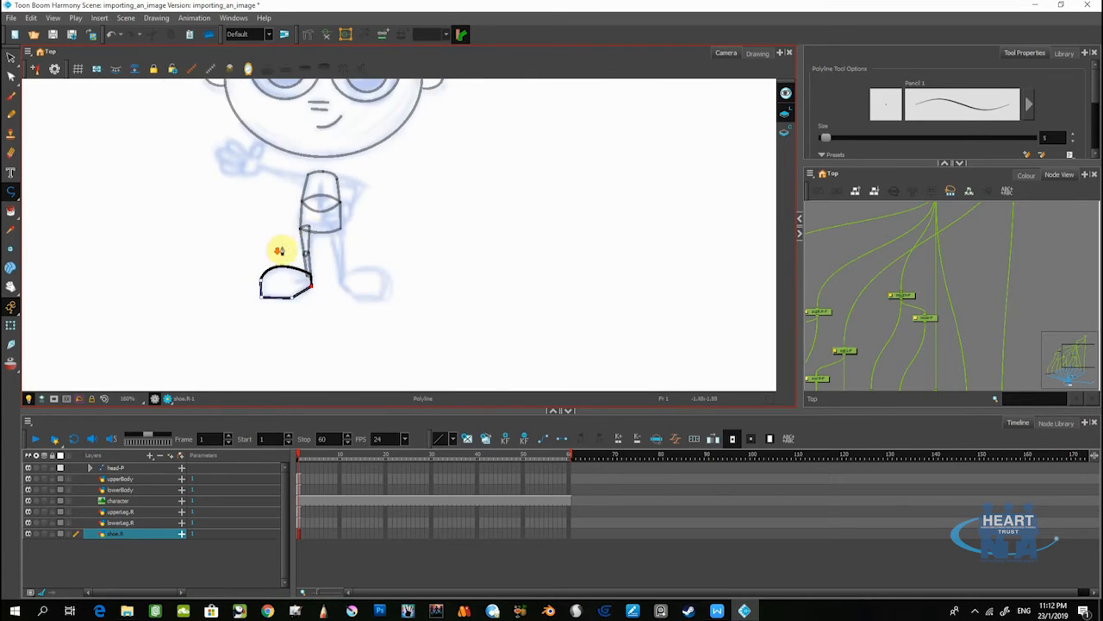
left_click_drag(318, 239, 313, 301)
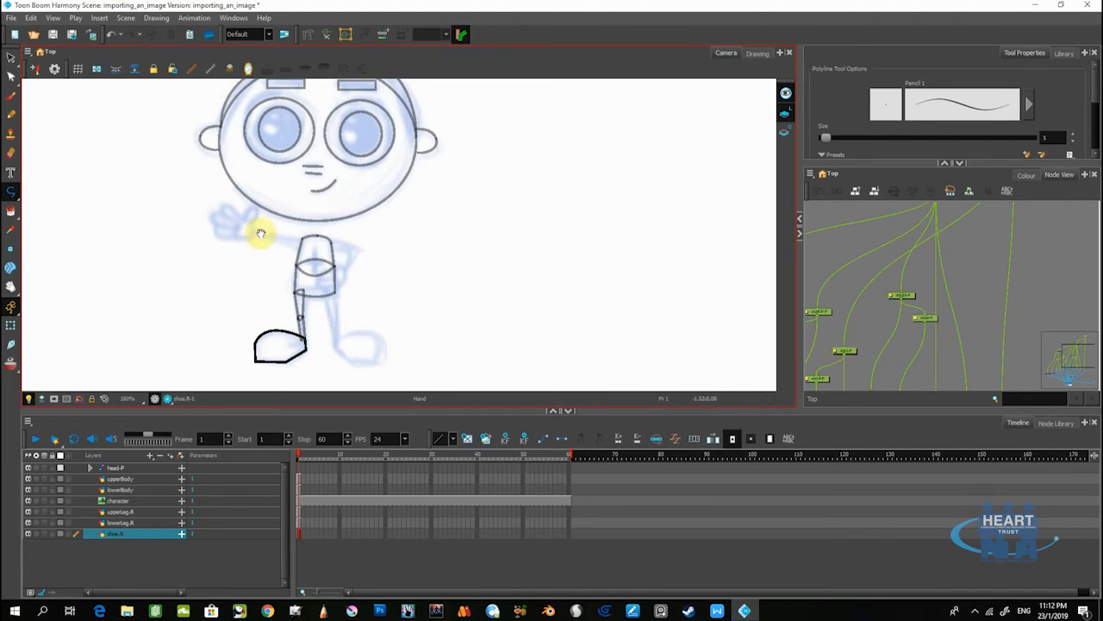
left_click_drag(256, 232, 230, 215)
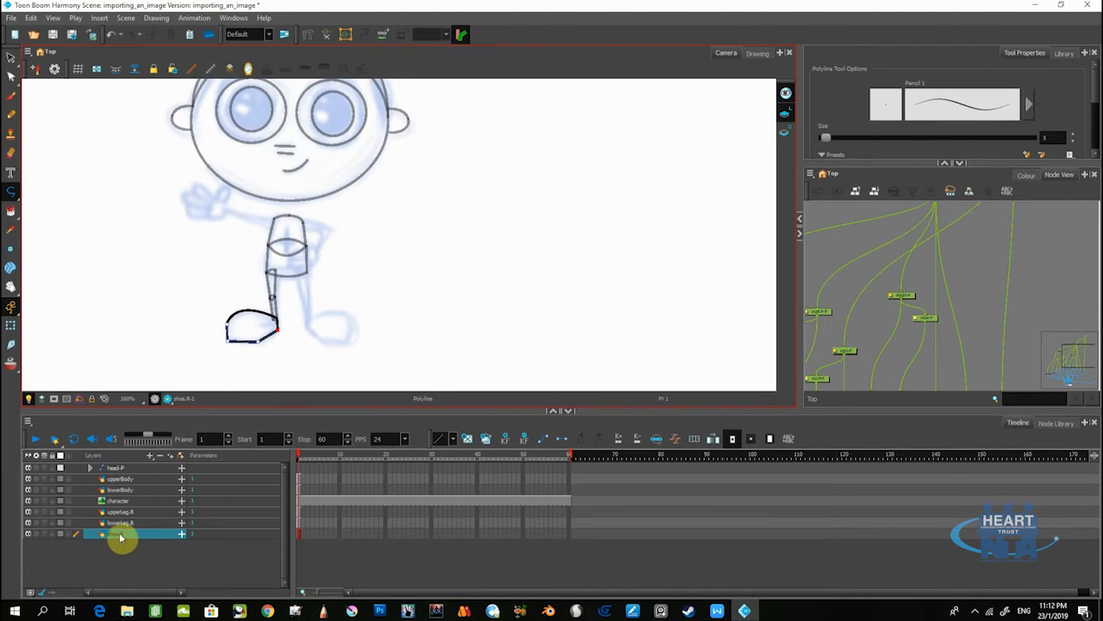
left_click(11, 247)
scroll(273, 332, "up", 3)
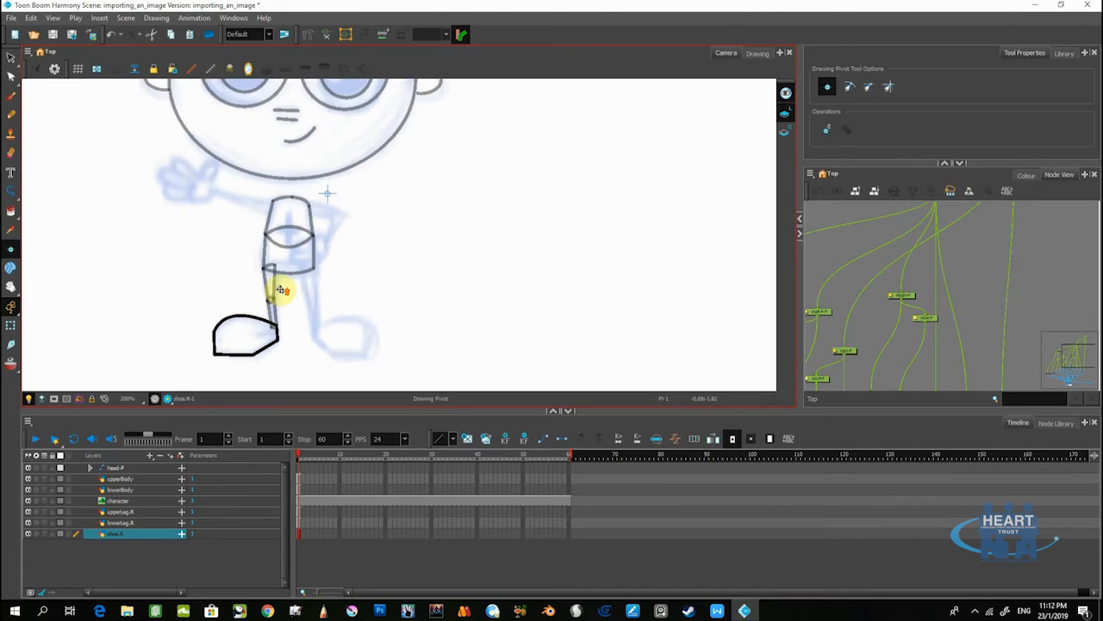
scroll(272, 334, "up", 2)
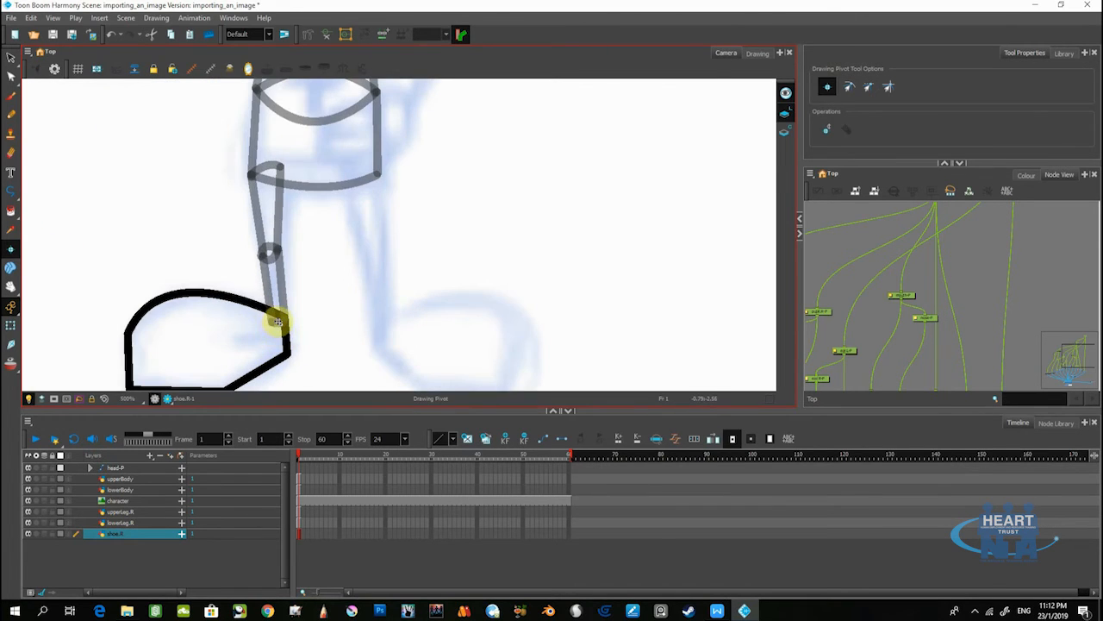
scroll(274, 278, "down", 6)
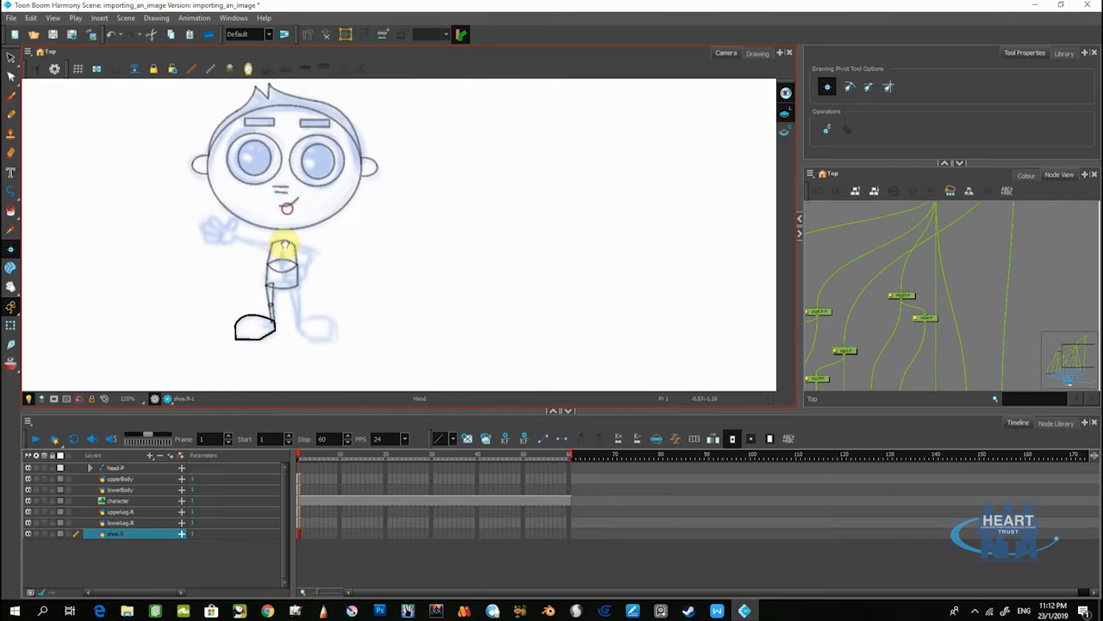
scroll(137, 256, "up", 1)
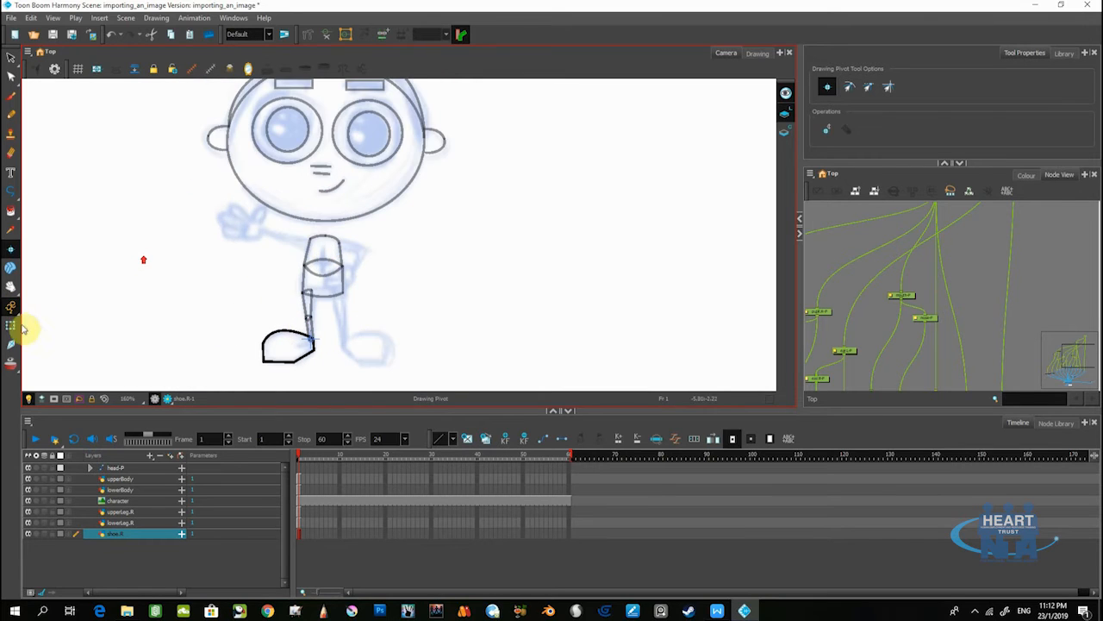
left_click_drag(235, 288, 241, 261)
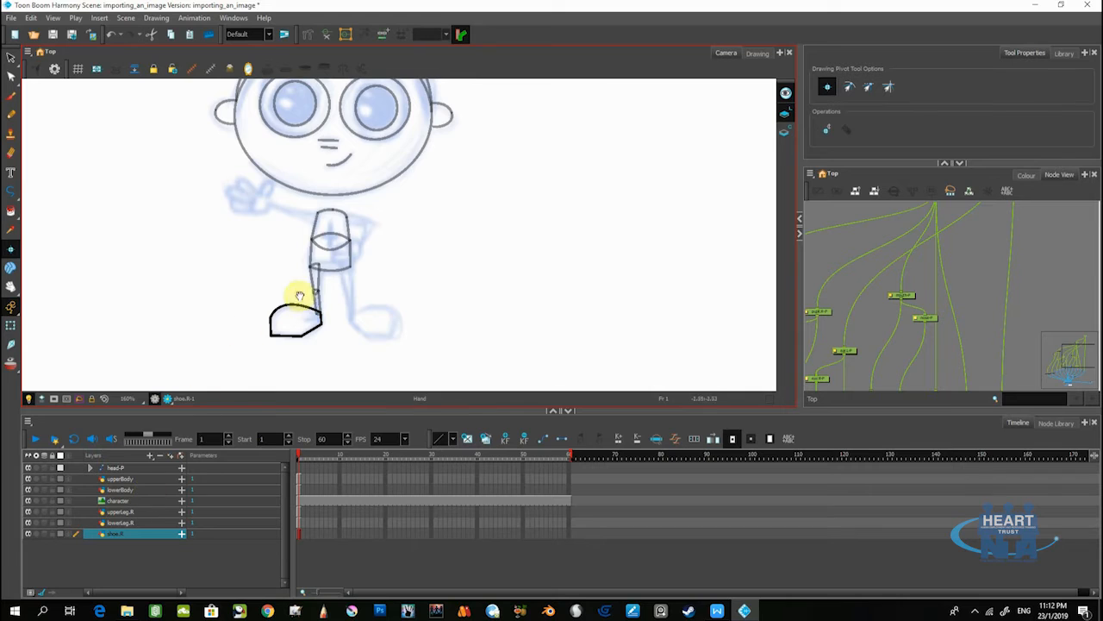
left_click_drag(315, 285, 293, 290)
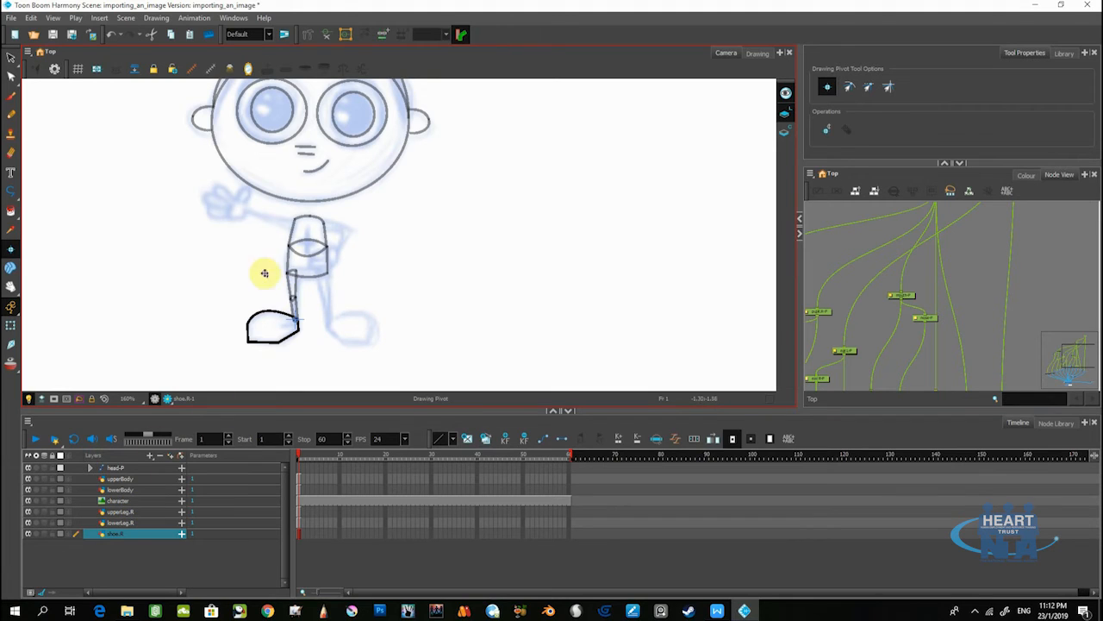
- Duplicate the upperLeg.R layer, rename the copy upperLeg.L and place it below shoe.R in the layer order
left_click(122, 514)
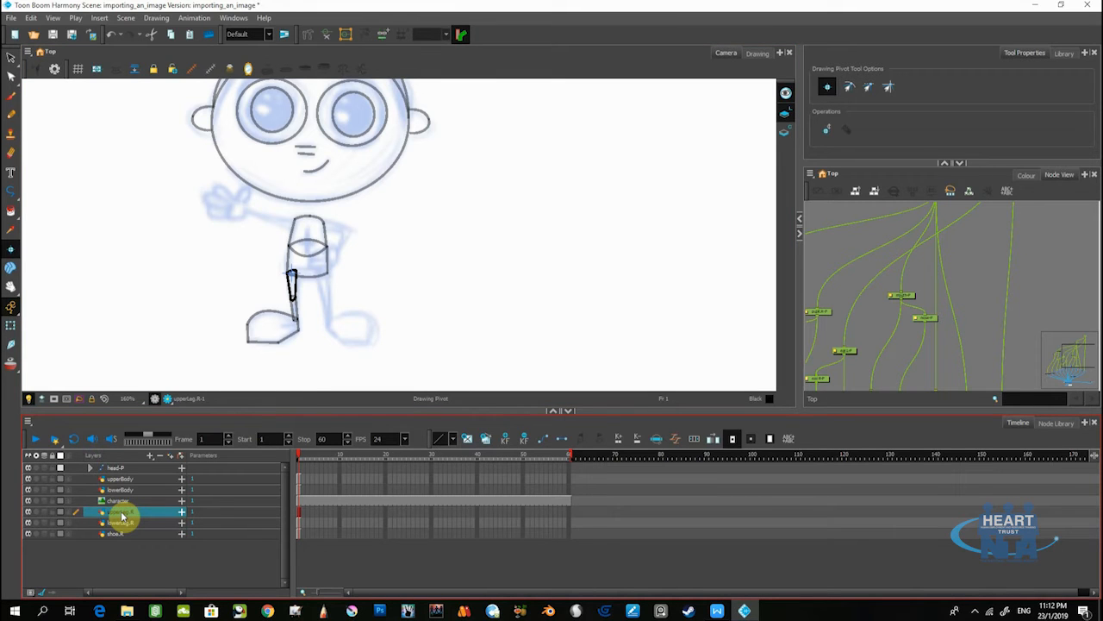
right_click(123, 515)
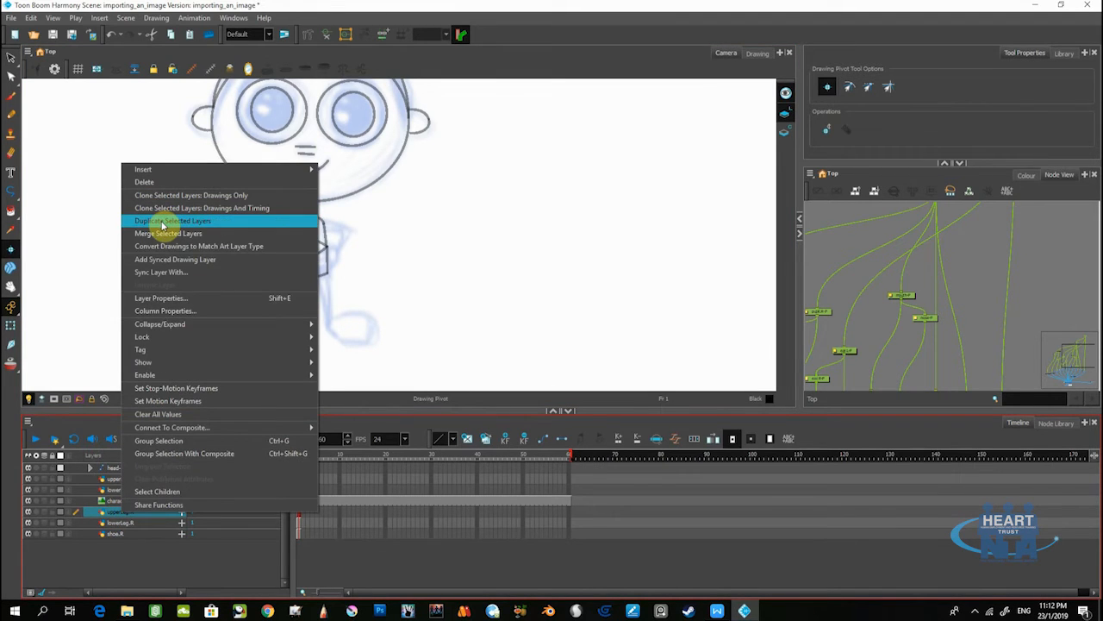
left_click(162, 221)
left_click(123, 523)
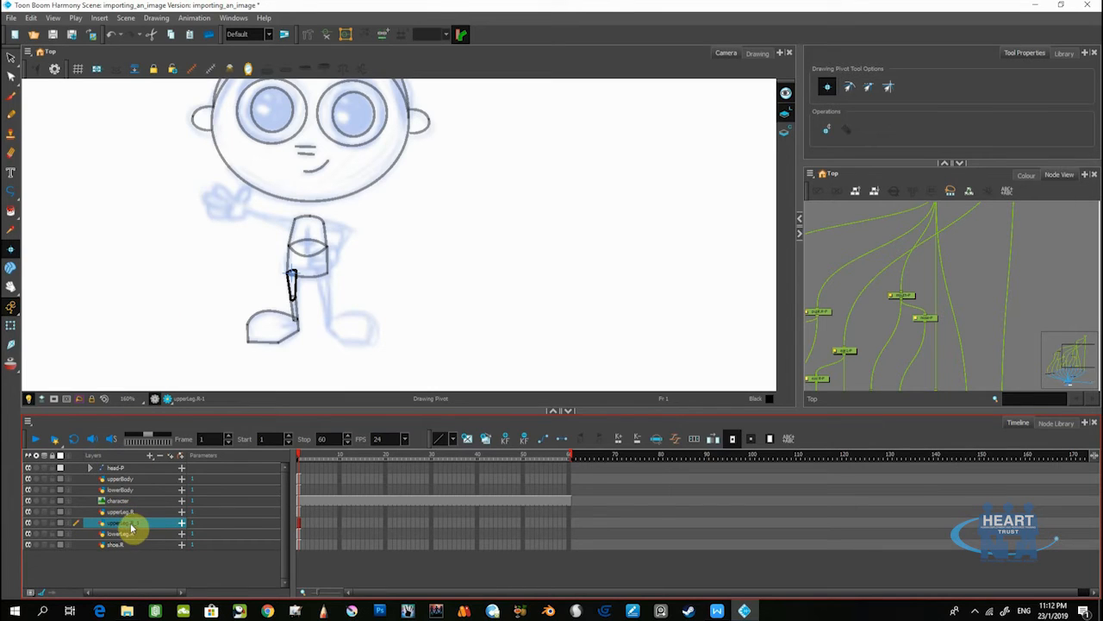
double_click(125, 524)
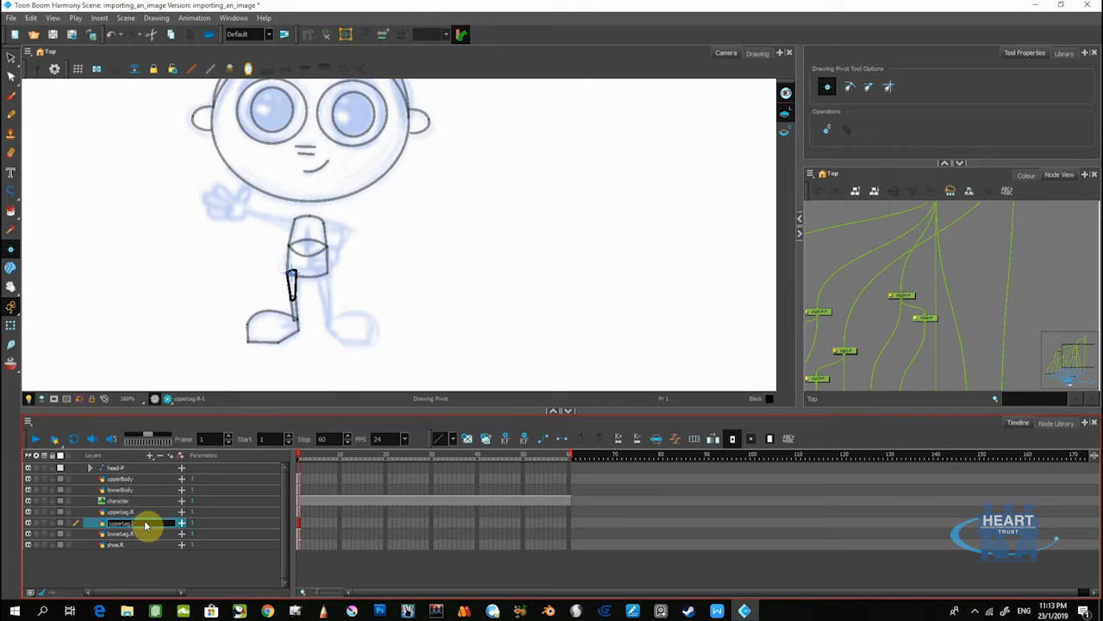
key("Caps_Lock")
key("Return")
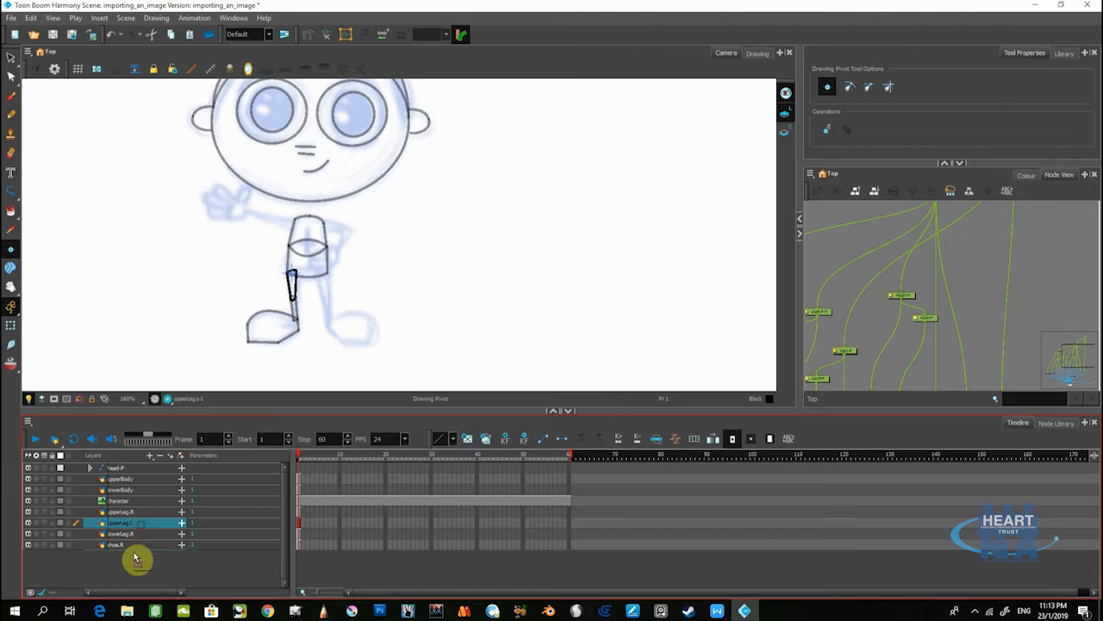
left_click_drag(135, 559, 136, 555)
- Make a copy of the lowerLeg.R layer named lowerLeg.l and place it below upperLeg.L in the layer order
left_click(131, 524)
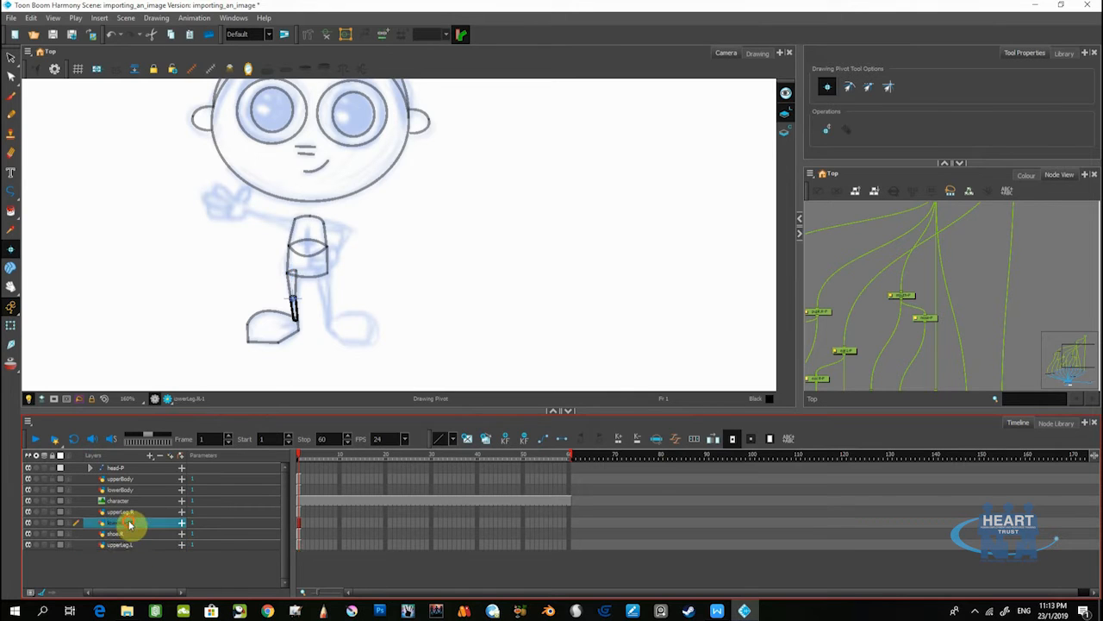
right_click(138, 524)
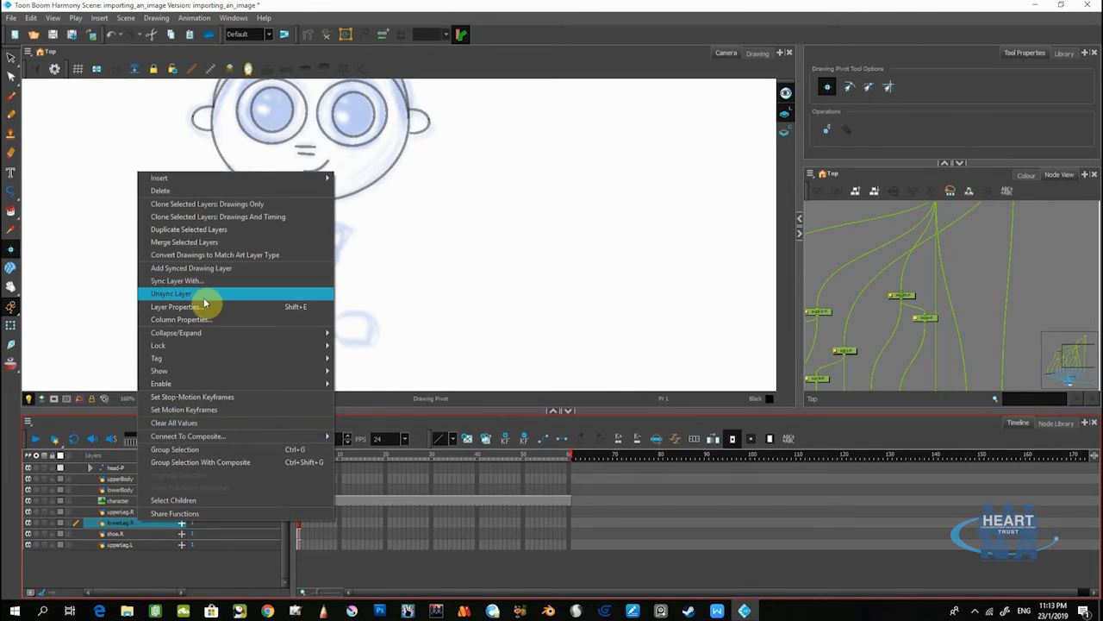
left_click(194, 216)
double_click(129, 533)
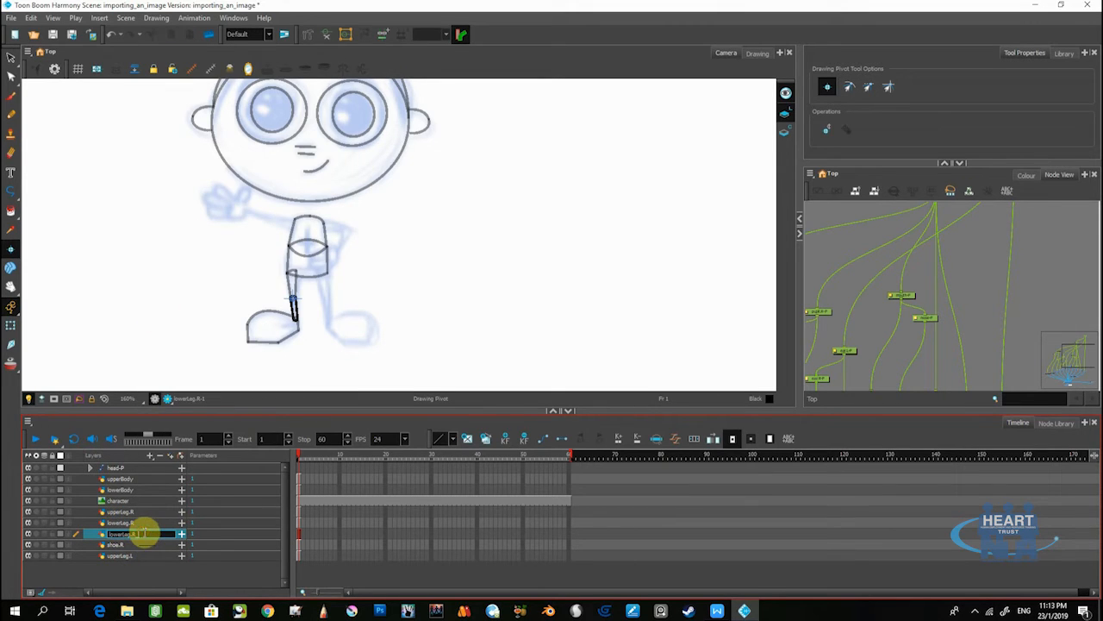
key("Caps_Lock")
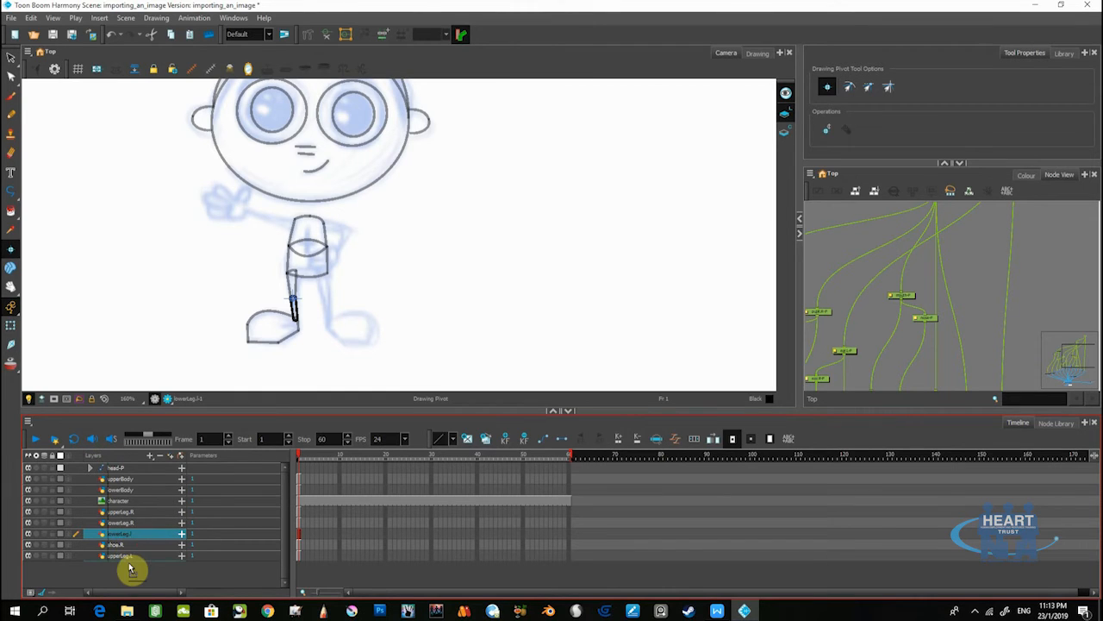
left_click_drag(130, 569, 128, 568)
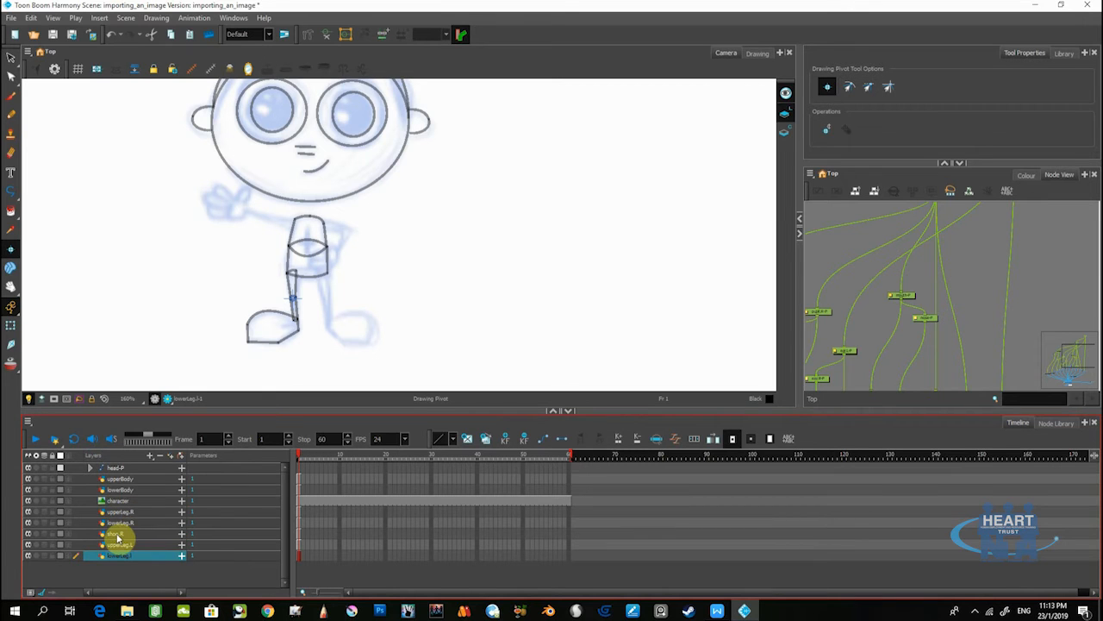
- Duplicate the shoe.R layer, rename the copy shoe.L and place it below lowerLeg.l in the layer order
left_click(118, 535)
right_click(119, 538)
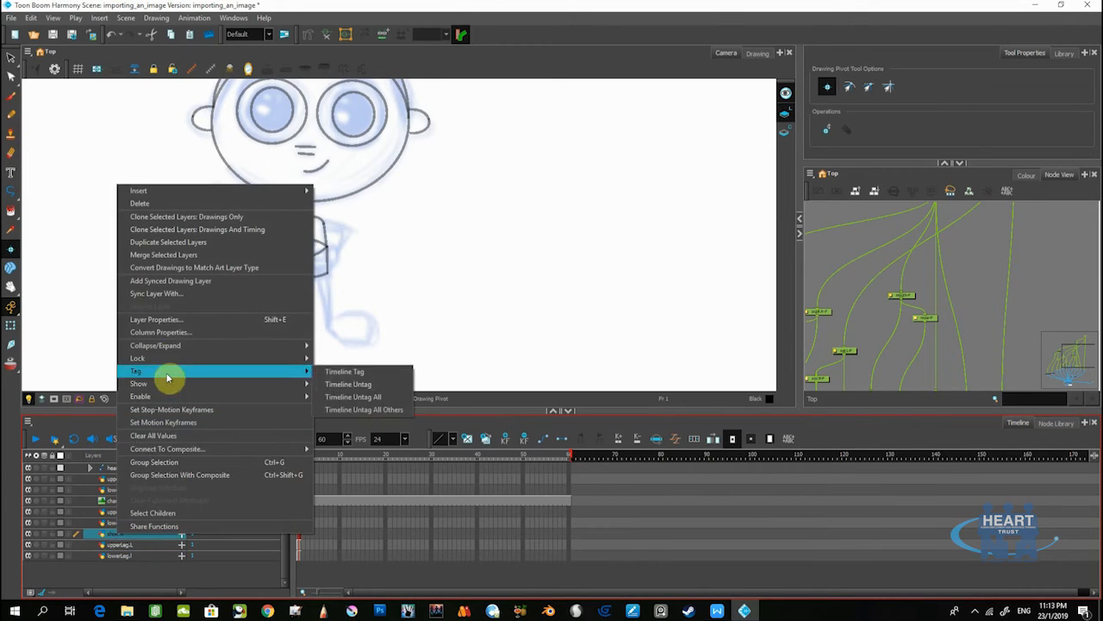
left_click(150, 242)
double_click(129, 544)
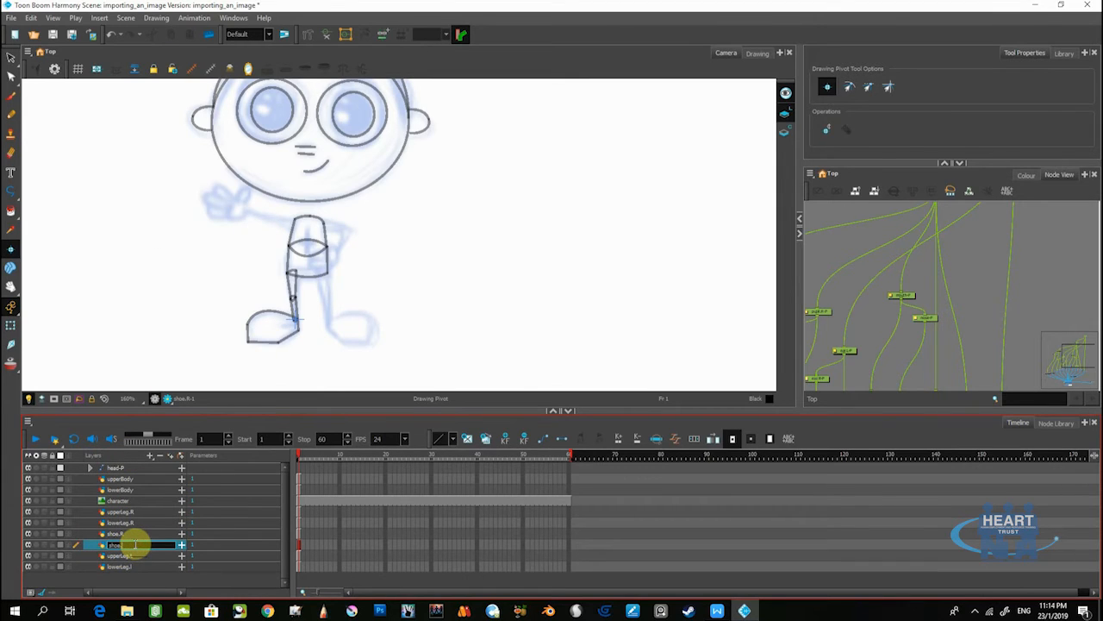
type("a")
key("Return")
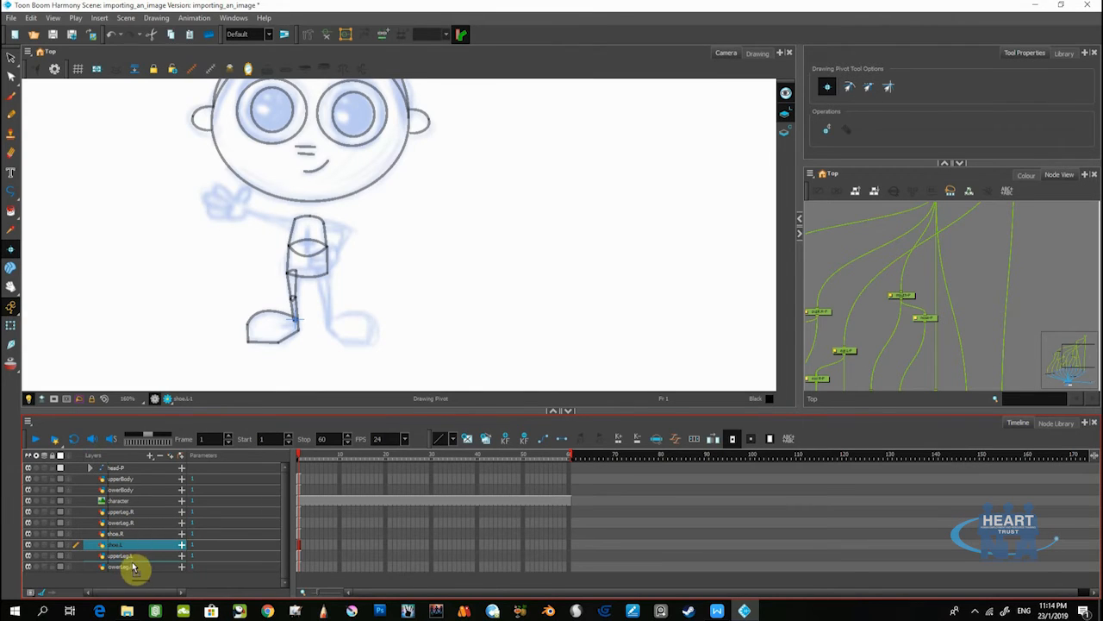
left_click_drag(134, 576, 135, 572)
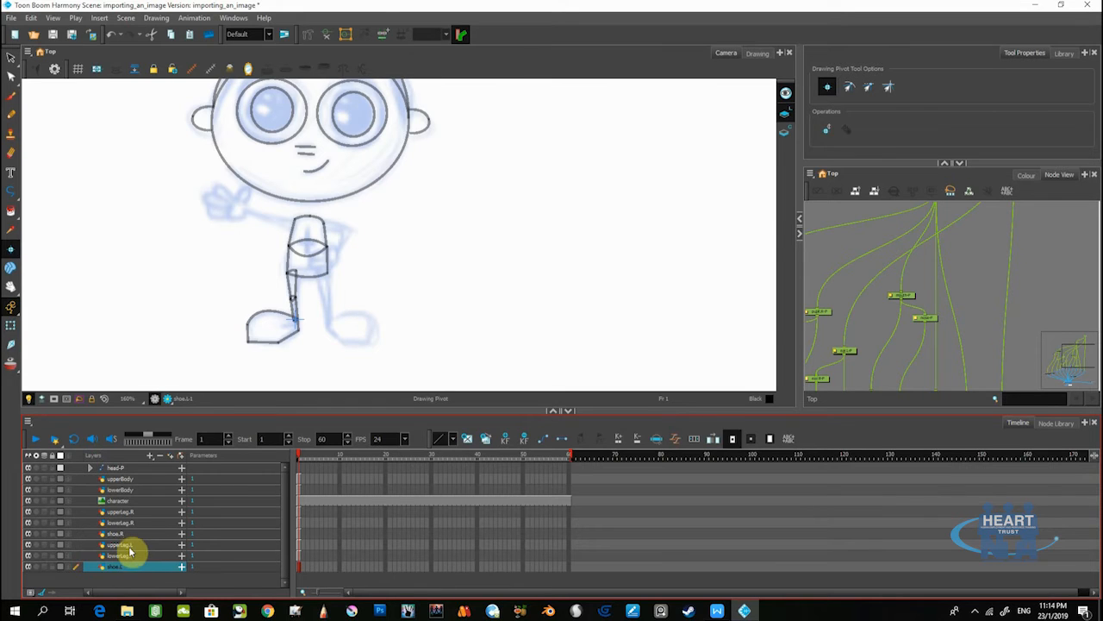
- Select the upperLeg.L drawing and move it across onto the sketch's other thigh, its top overlapping the lower body
left_click(11, 58)
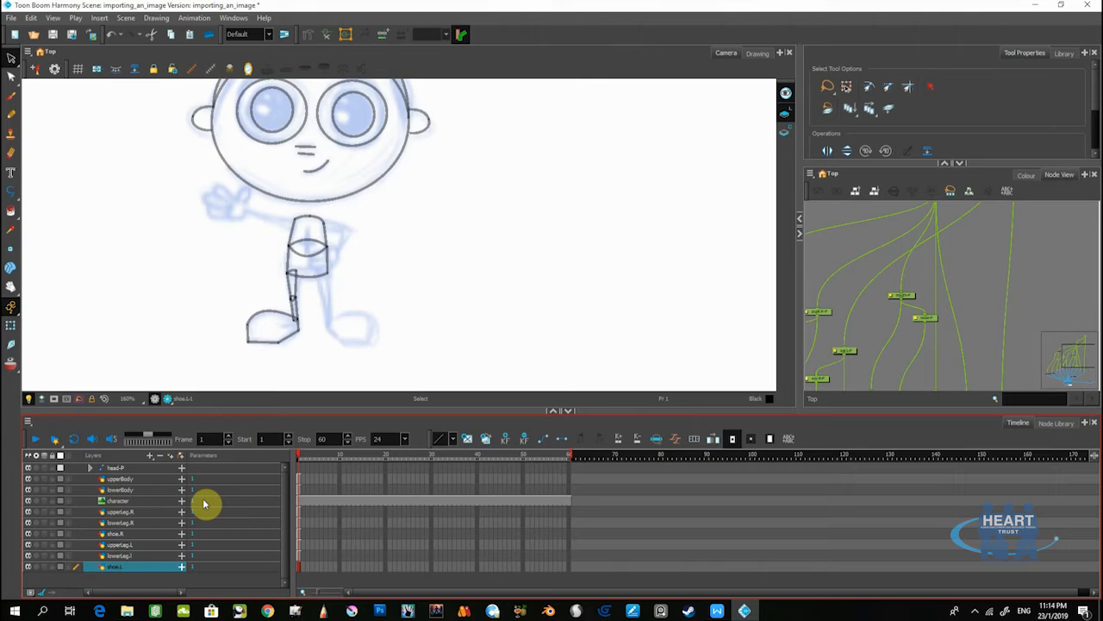
left_click(121, 544)
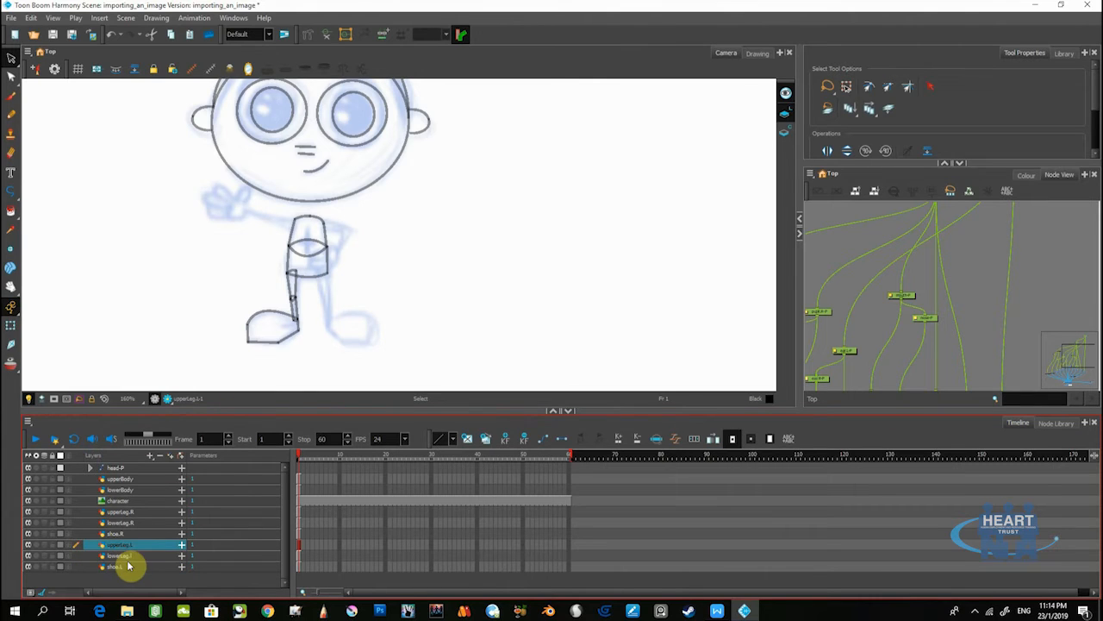
left_click_drag(250, 251, 305, 298)
scroll(357, 320, "up", 1)
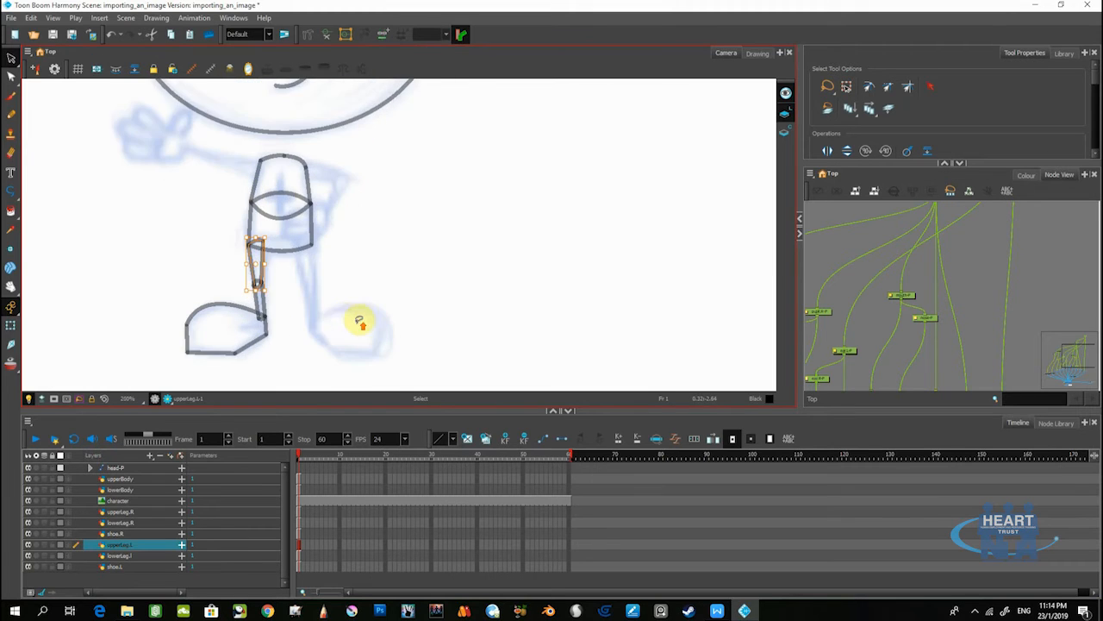
scroll(251, 276, "up", 1)
mouse_move(224, 221)
left_mouse_down()
mouse_move(303, 231)
mouse_move(214, 197)
left_mouse_up()
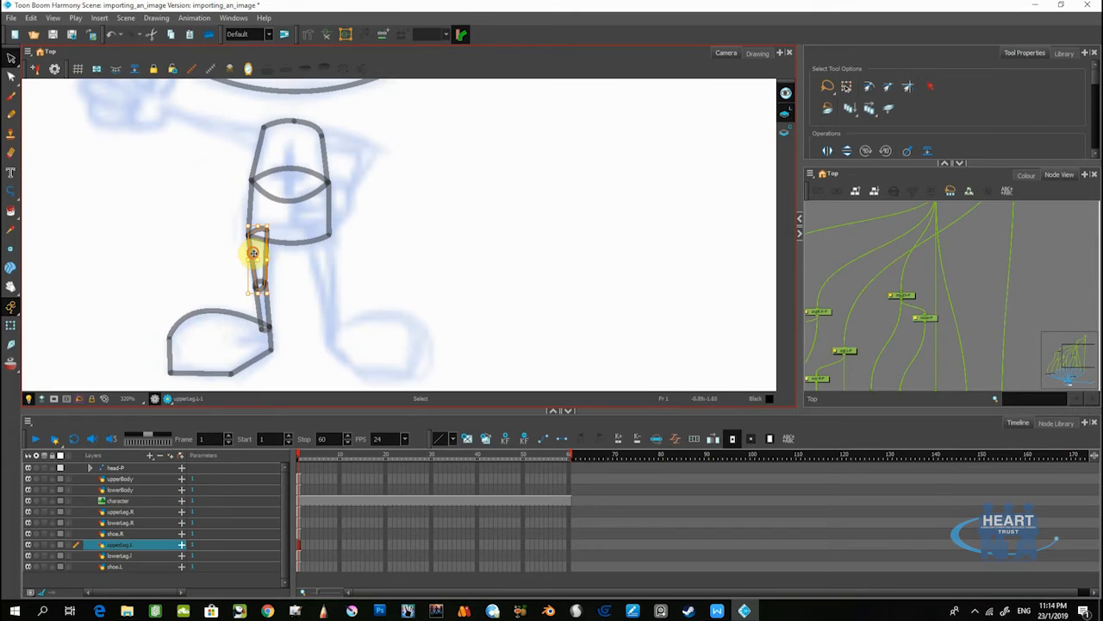
left_click_drag(255, 252, 318, 256)
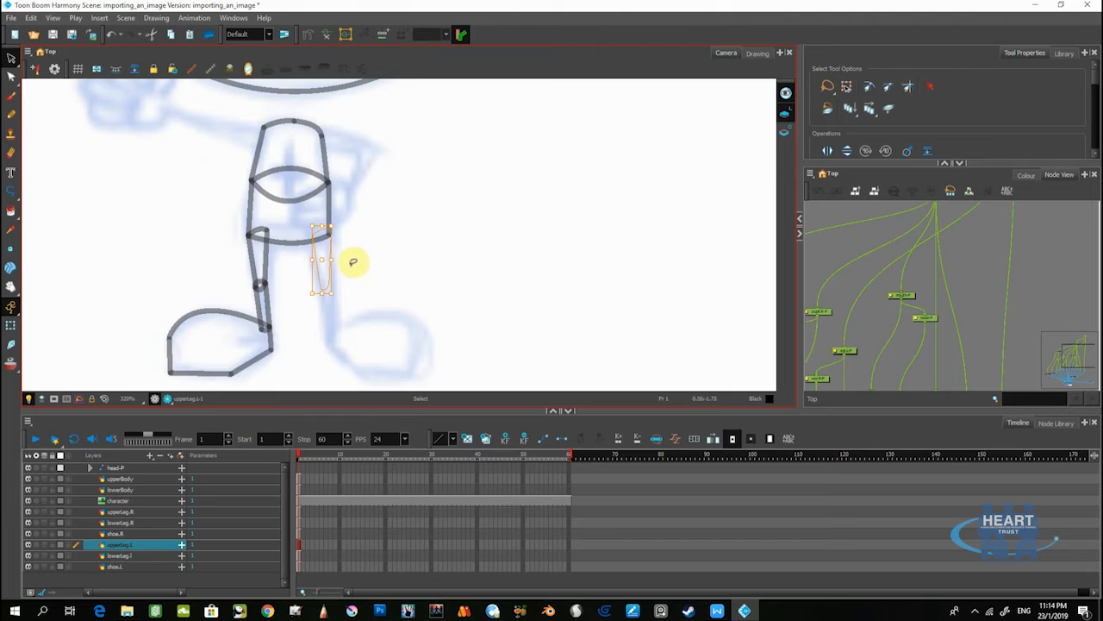
- Move the lowerLeg.l drawing across so its top overlaps the lower end of the upperLeg.L shape
left_click(131, 566, "shift")
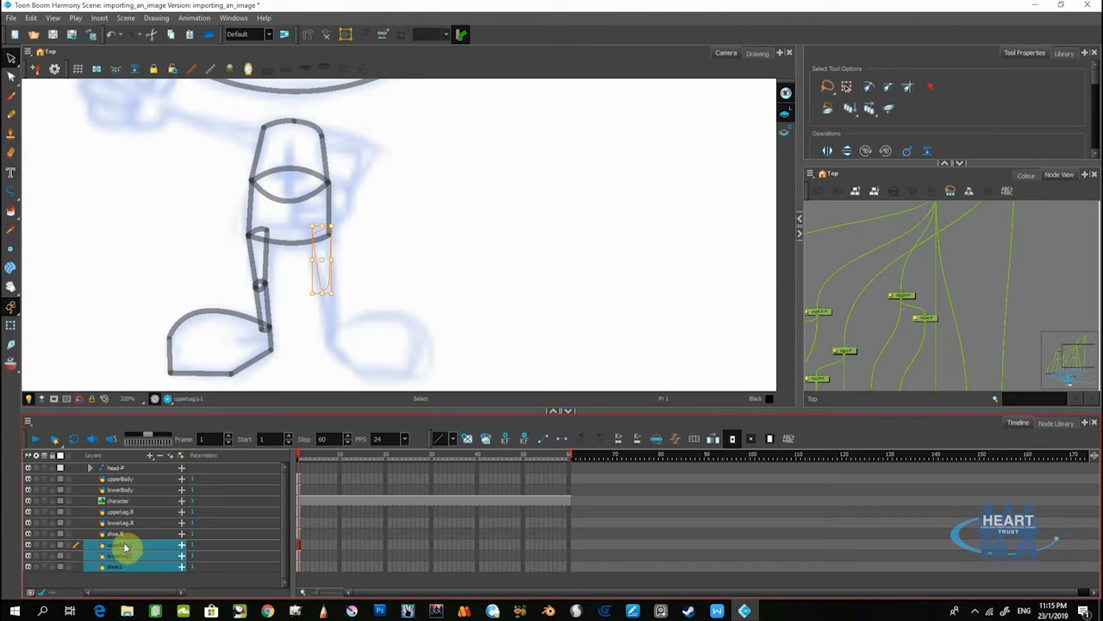
left_click(119, 501)
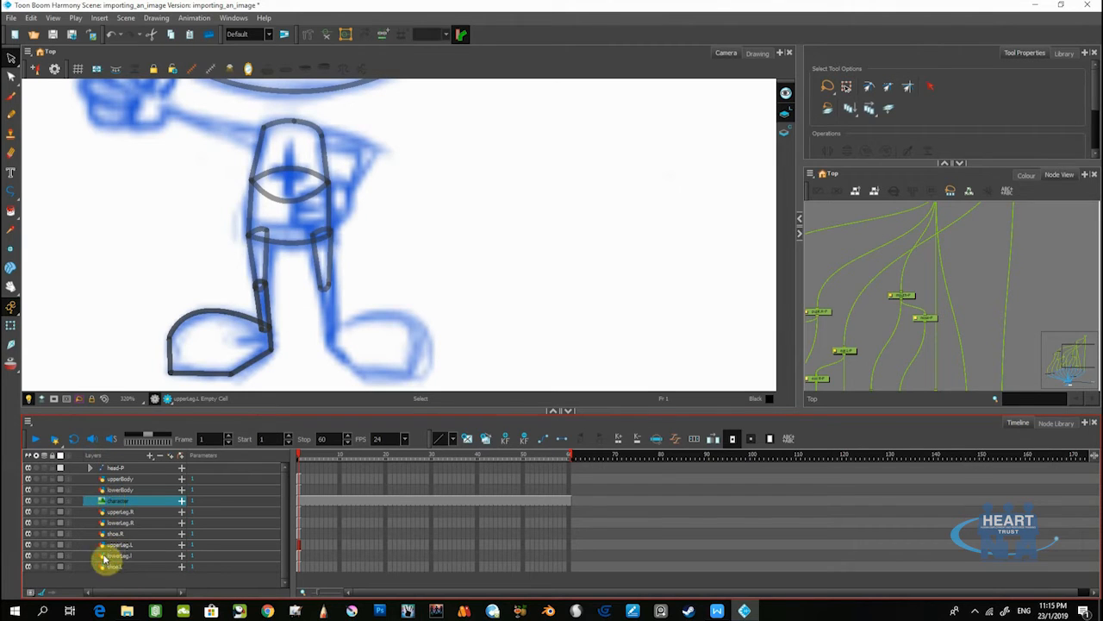
left_click(121, 545)
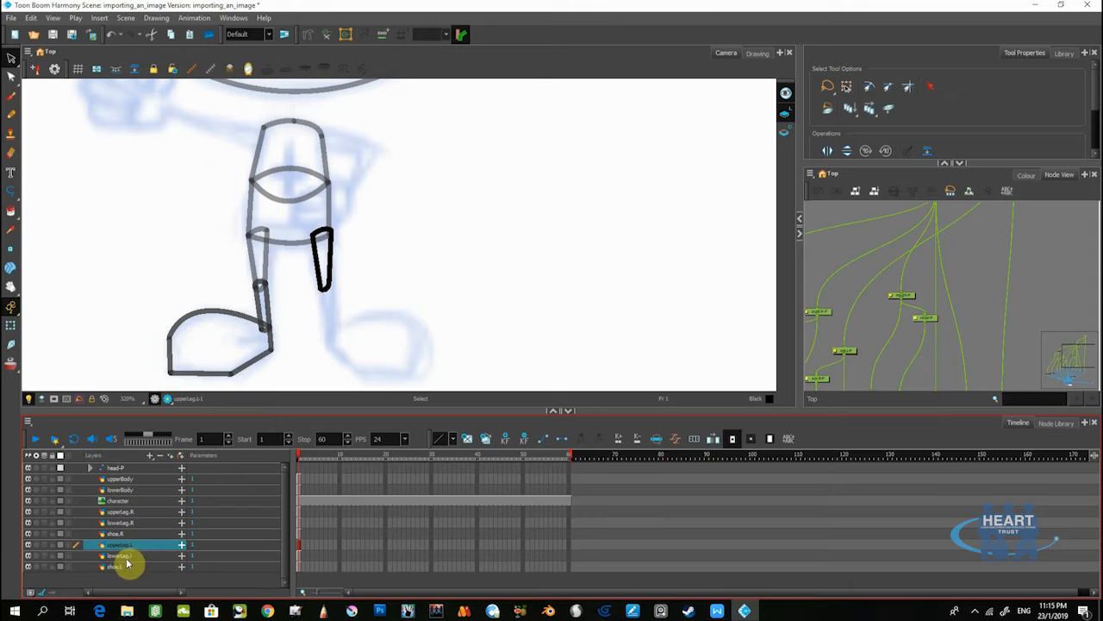
left_click(123, 556)
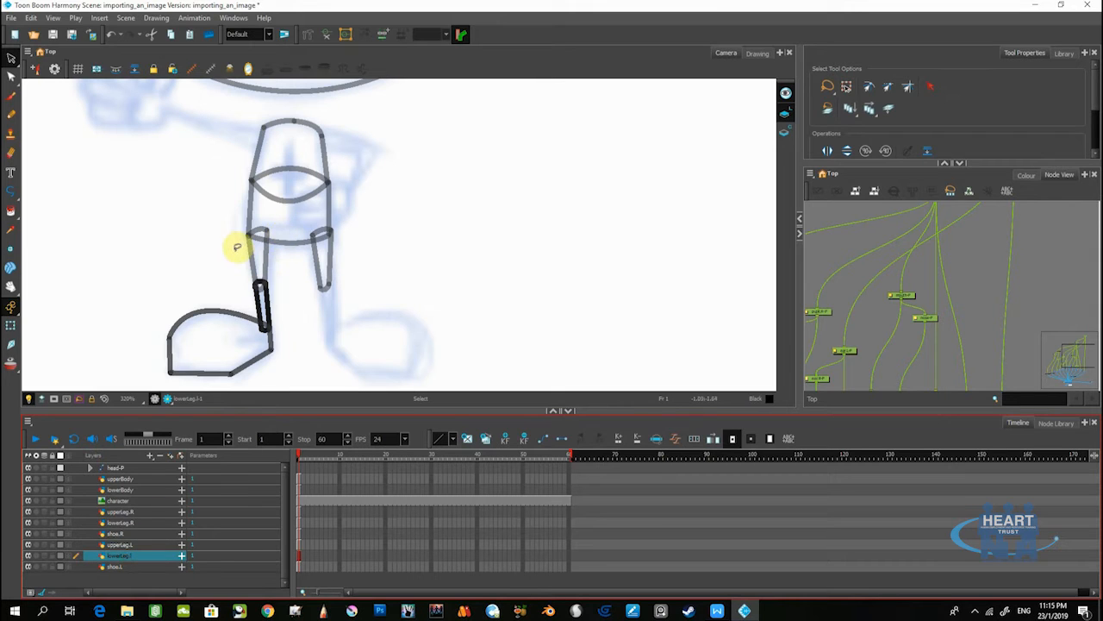
left_click(261, 303)
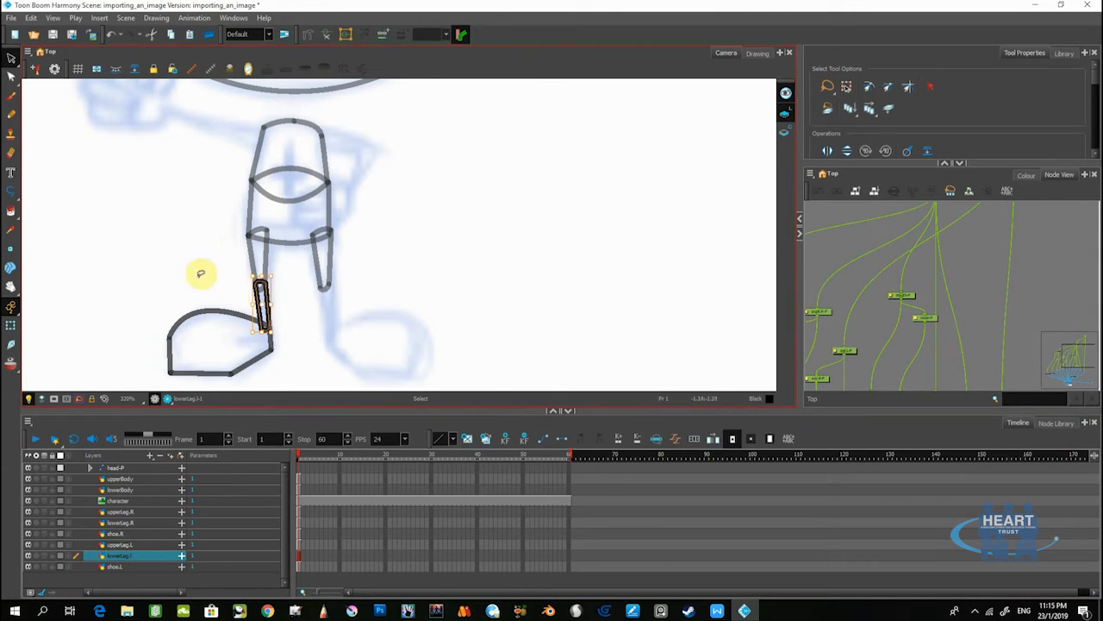
left_click_drag(255, 297, 319, 297)
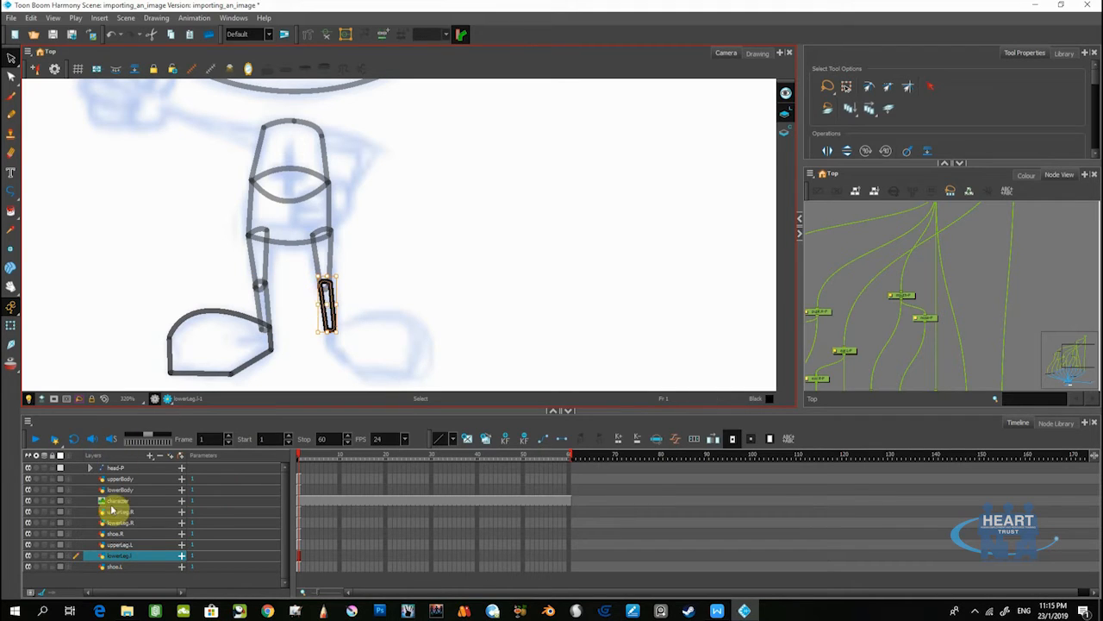
- Move the shoe.L drawing across onto the sketch's other foot and flip it horizontally
left_click(117, 567)
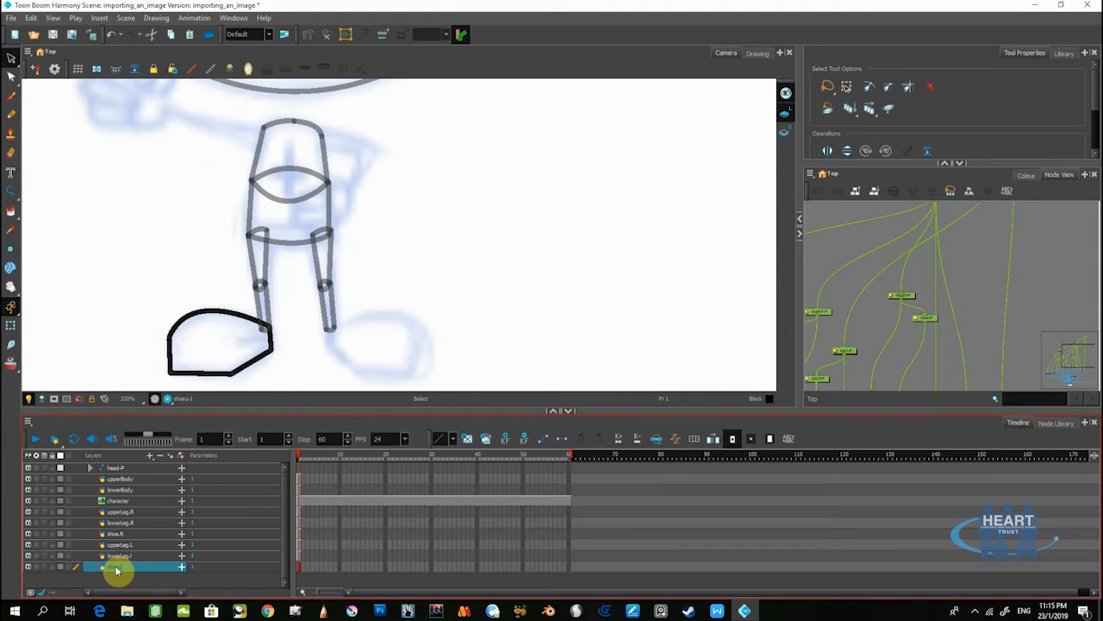
mouse_move(165, 273)
left_mouse_down()
mouse_move(128, 318)
mouse_move(276, 289)
mouse_move(267, 274)
left_mouse_up()
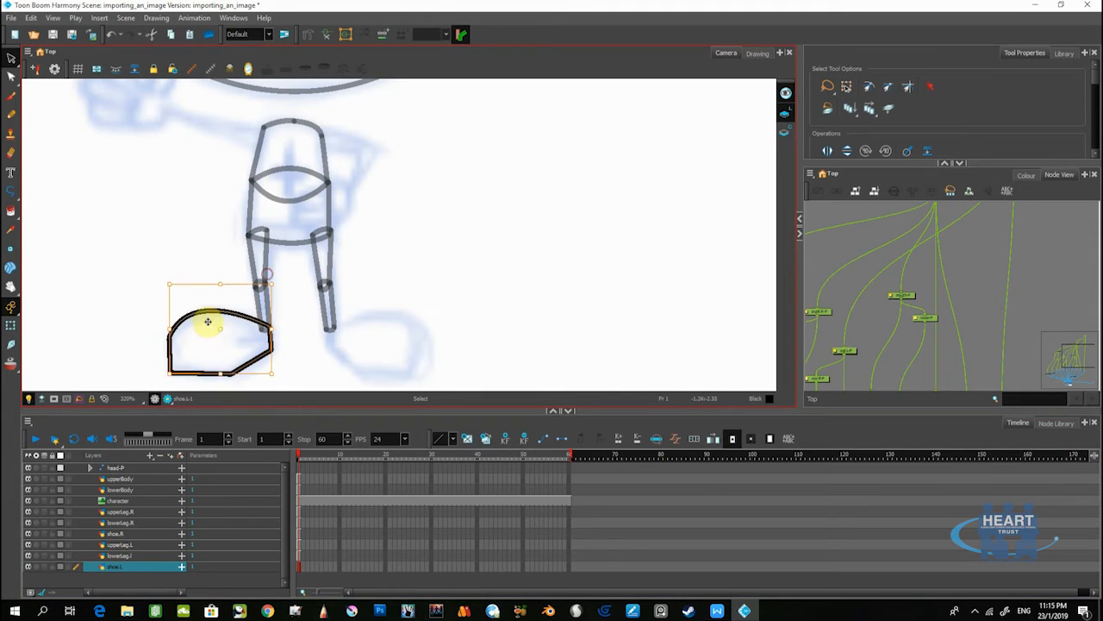
left_click_drag(212, 307, 214, 309)
mouse_move(113, 282)
left_mouse_down()
mouse_move(215, 388)
mouse_move(243, 276)
left_mouse_up()
left_click_drag(178, 319, 316, 332)
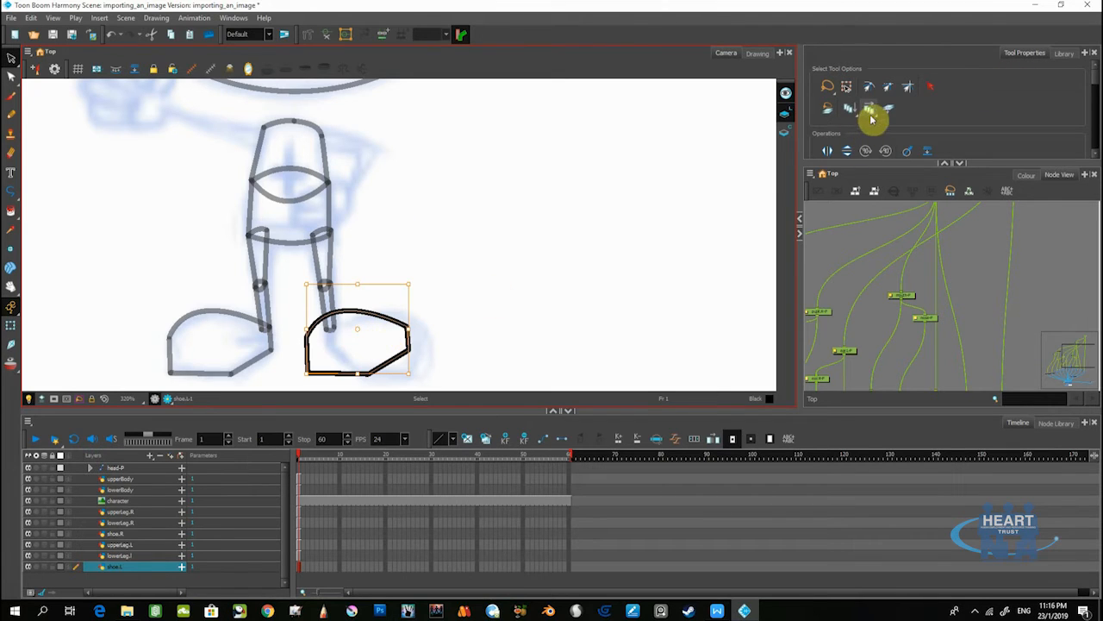
scroll(935, 93, "down", 1)
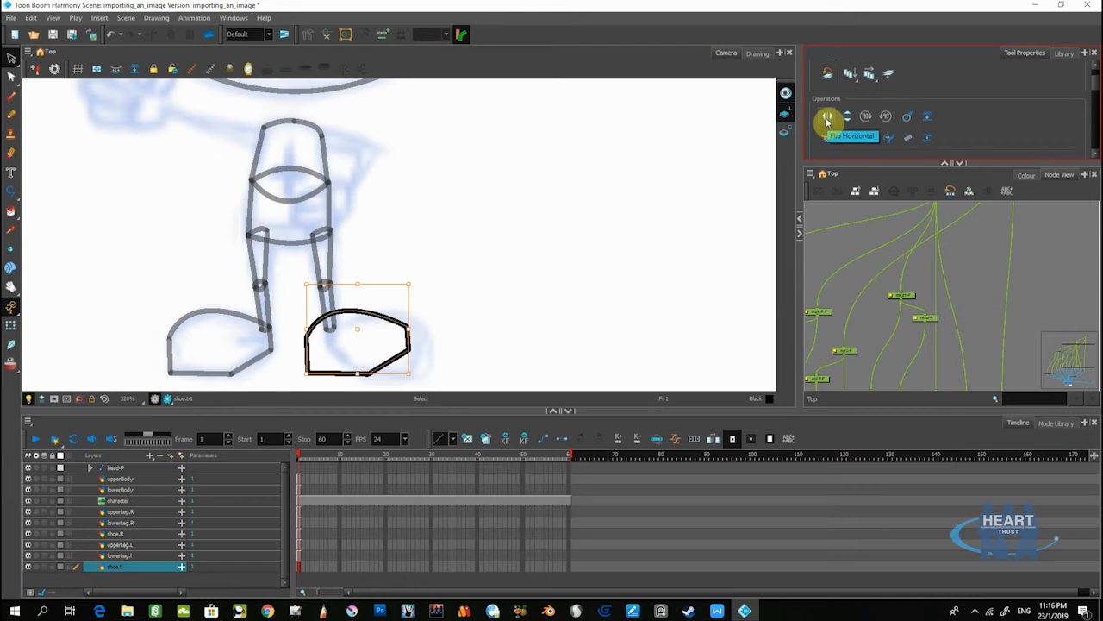
left_click(828, 118)
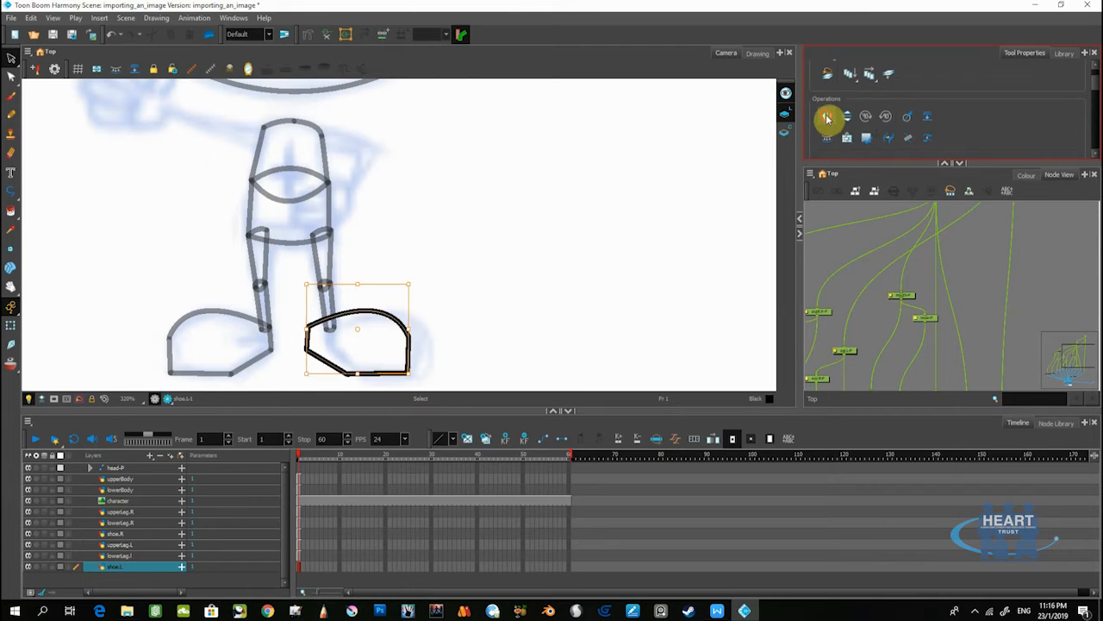
- Flip the lowerLeg.l and upperLeg.L drawings horizontally
left_click(129, 557)
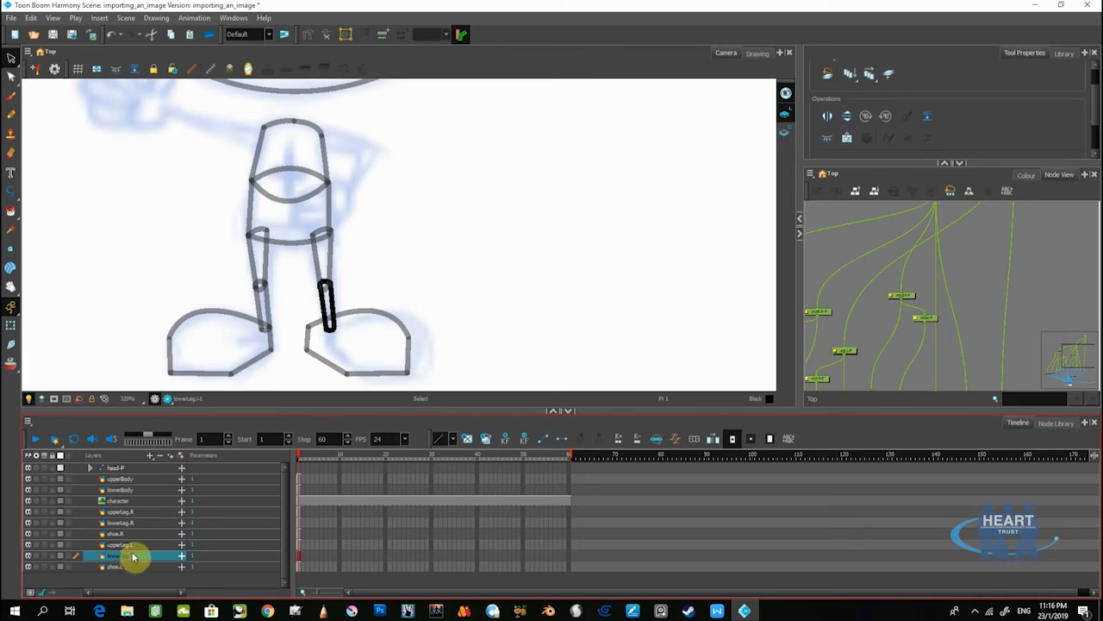
left_click(829, 116)
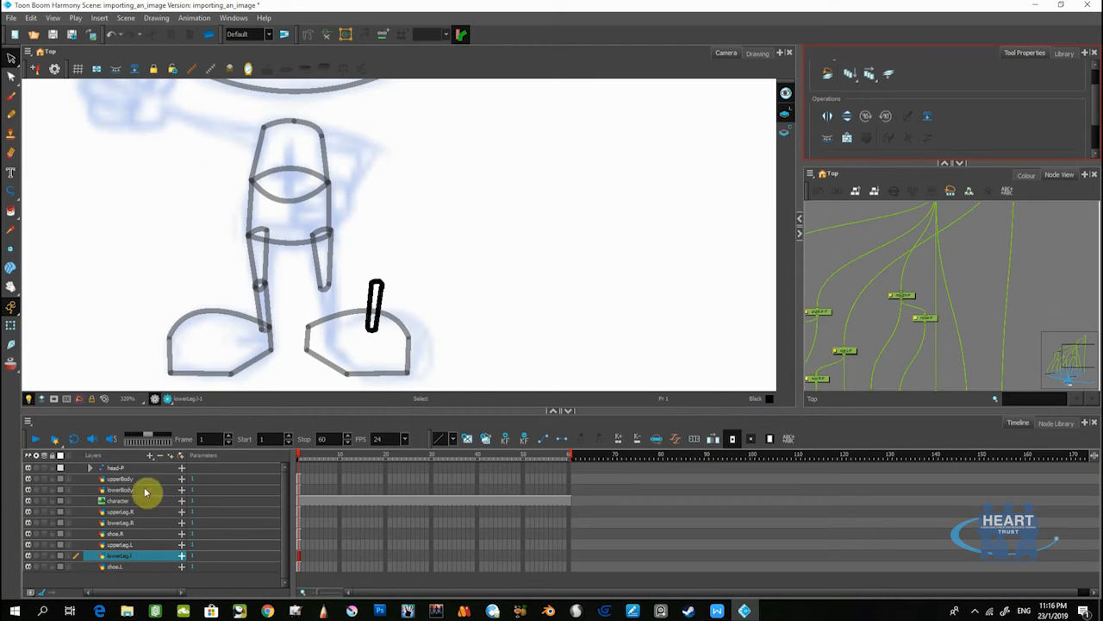
left_click(121, 545)
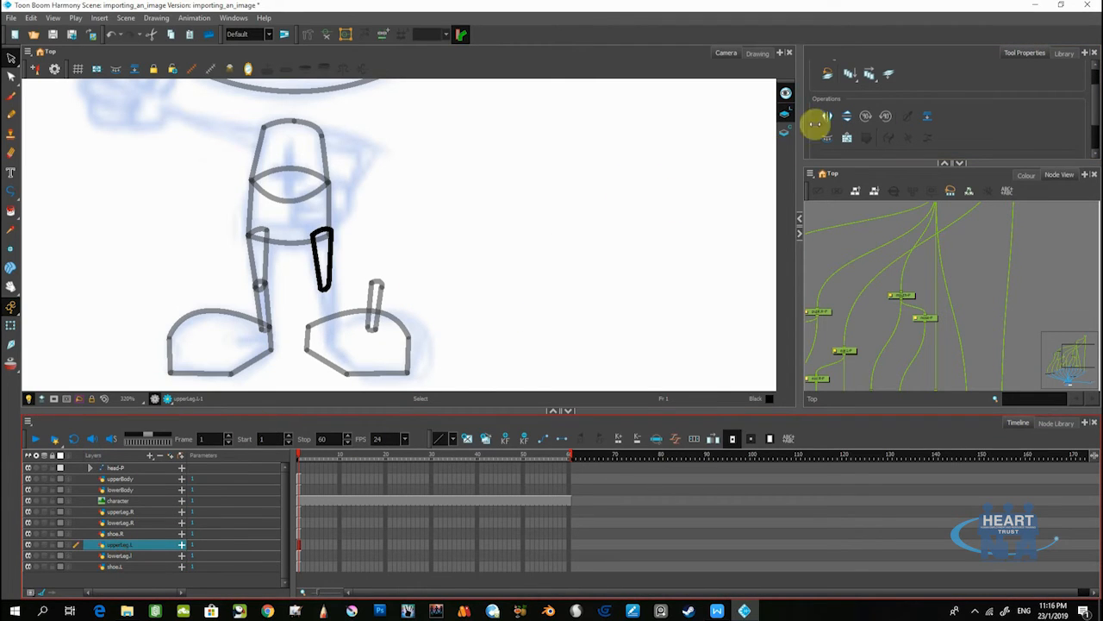
left_click(826, 119)
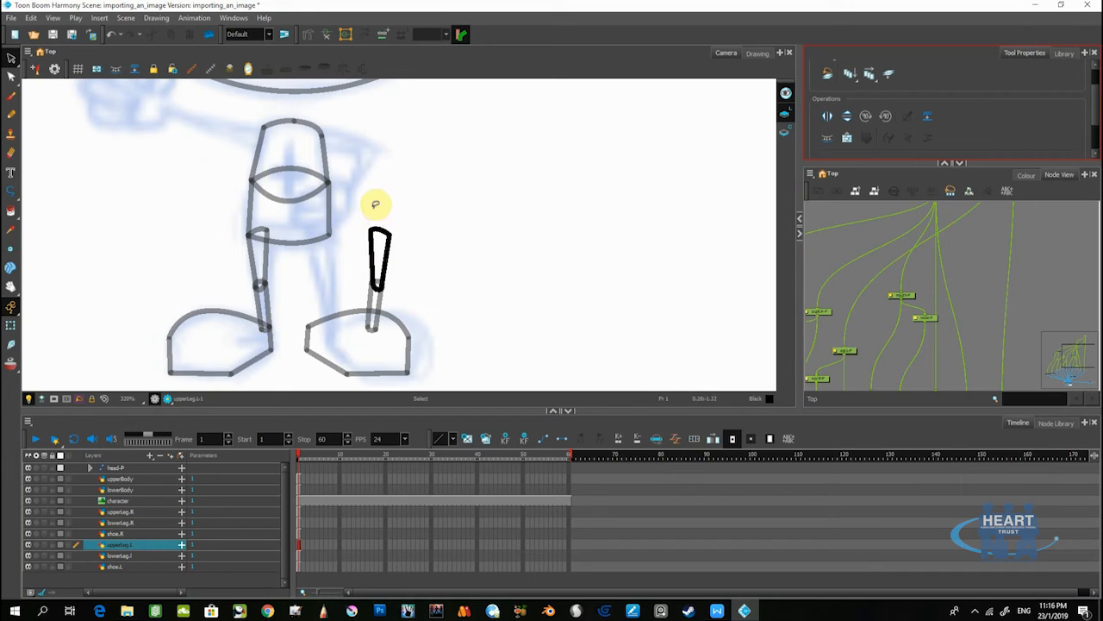
- Move the flipped upperLeg.L back under the lower body and lowerLeg.l back beneath it, joining them at the knee
mouse_move(362, 214)
left_mouse_down()
mouse_move(358, 284)
mouse_move(387, 186)
left_mouse_up()
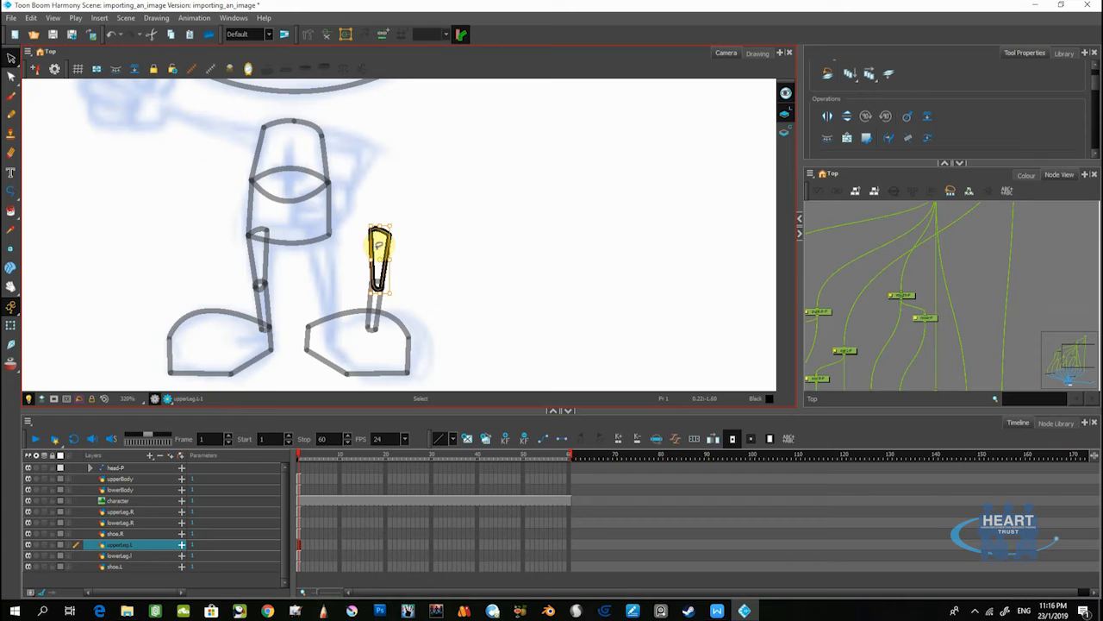
mouse_move(382, 247)
left_mouse_down()
mouse_move(326, 253)
mouse_move(423, 236)
mouse_move(376, 251)
left_mouse_up()
left_click(125, 556)
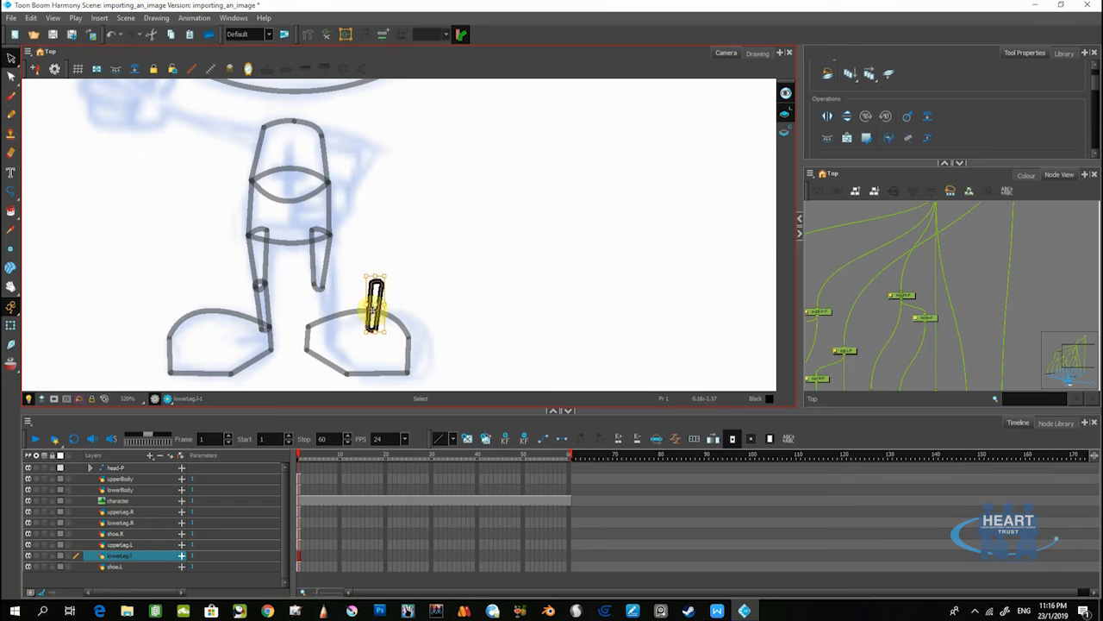
left_click_drag(367, 294, 315, 296)
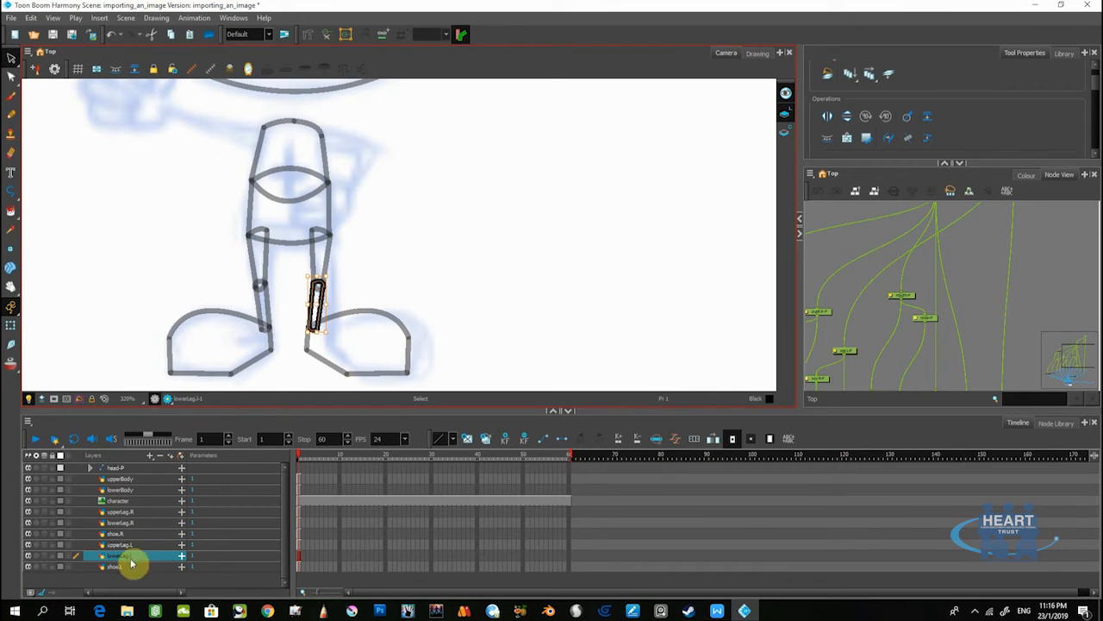
left_click(129, 566)
left_click(382, 282)
key("ctrl+a")
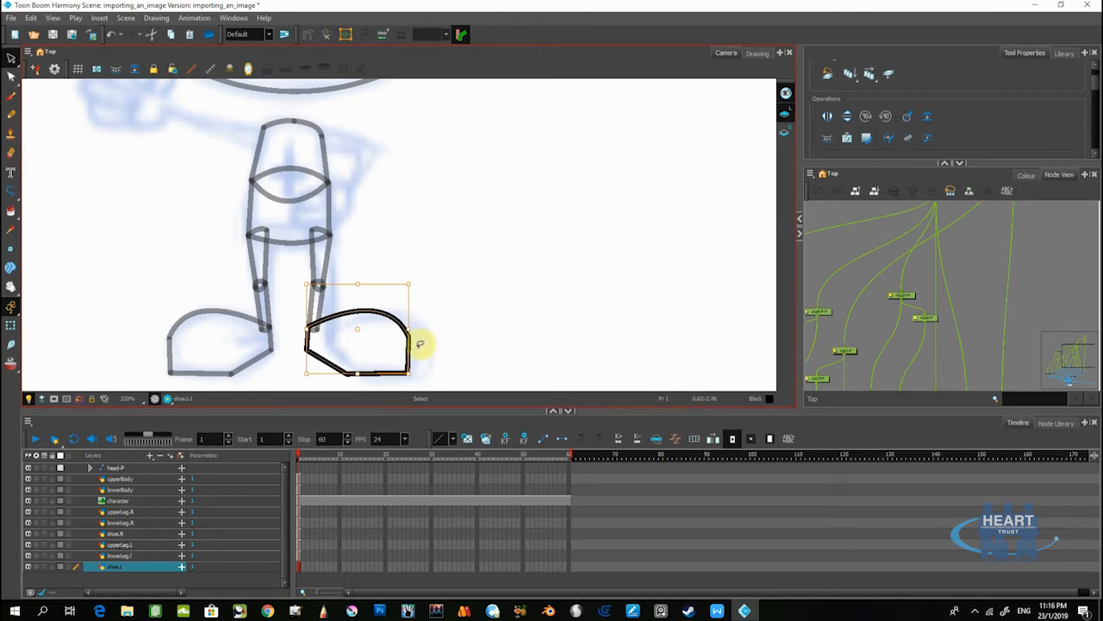
mouse_move(447, 326)
left_mouse_down()
mouse_move(343, 363)
mouse_move(299, 328)
mouse_move(404, 304)
left_mouse_up()
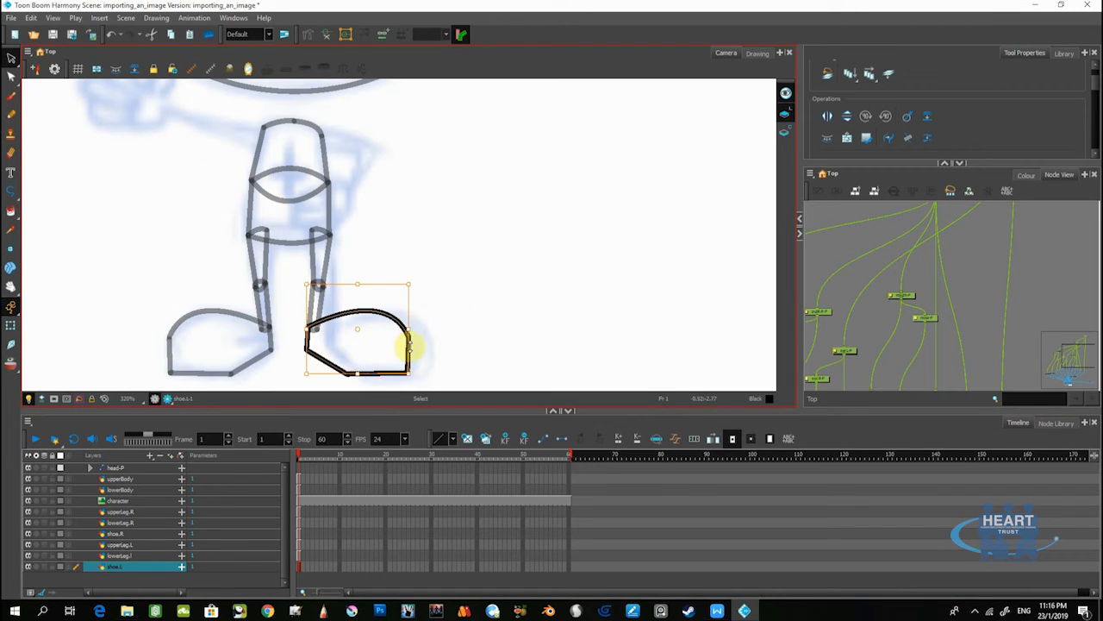
left_click(318, 355)
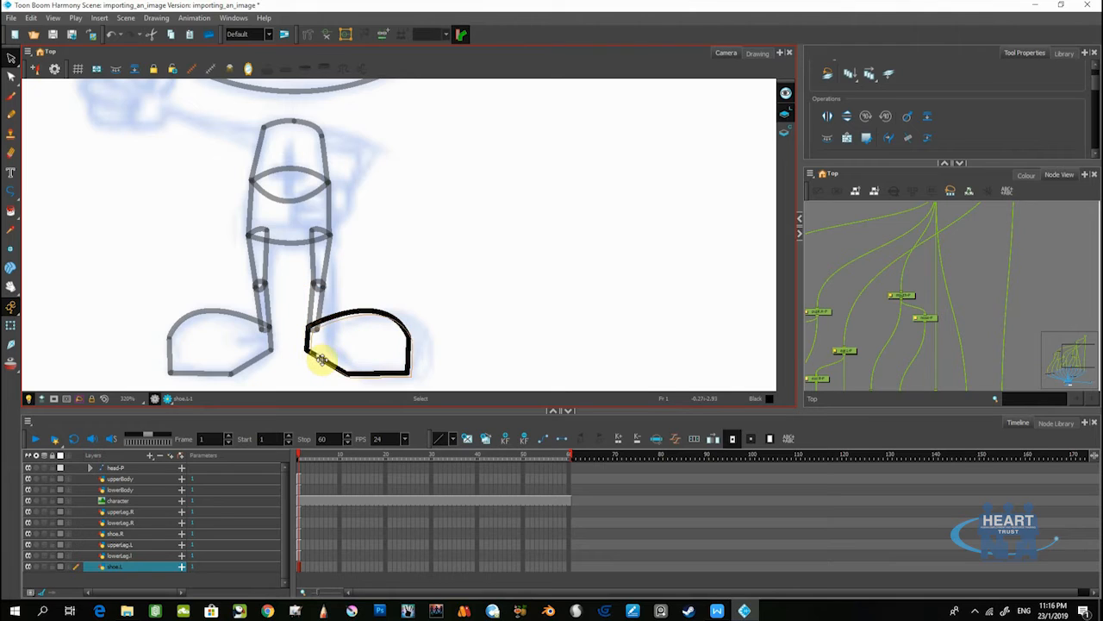
left_click(320, 357)
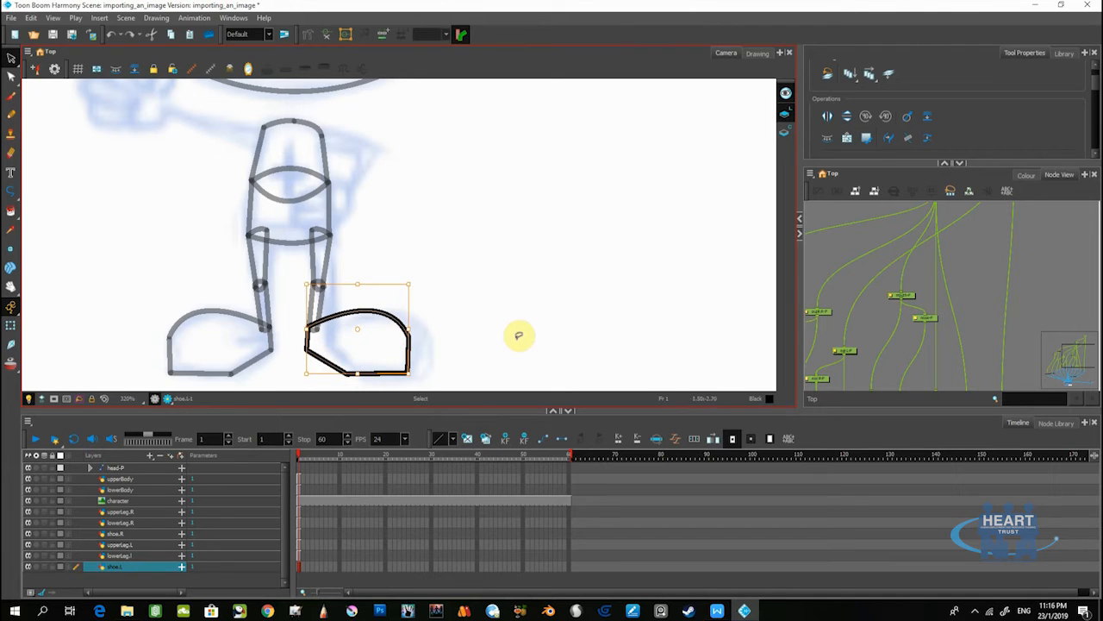
left_click(517, 337)
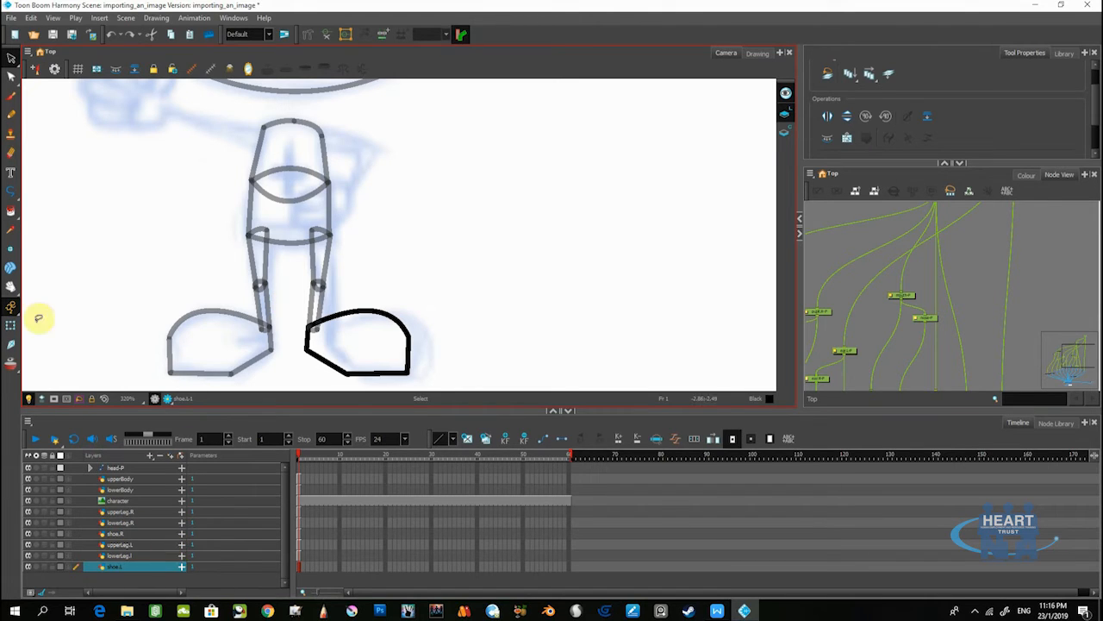
- Place the drawing pivot of shoe.L at the ankle, where the shoe meets the lower leg
left_click(11, 250)
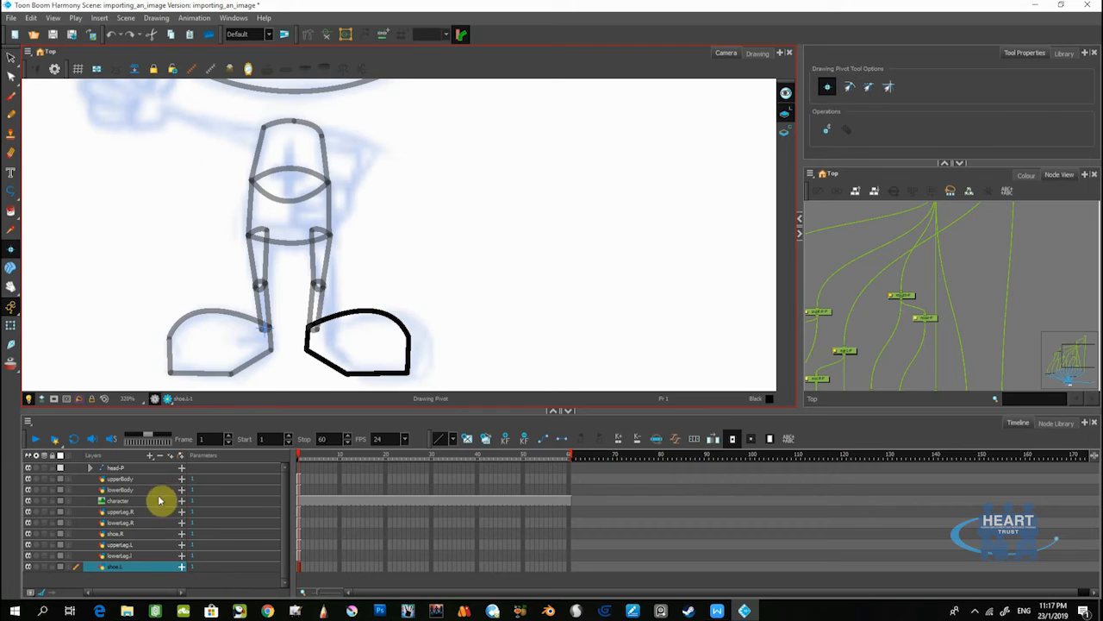
left_click(120, 557)
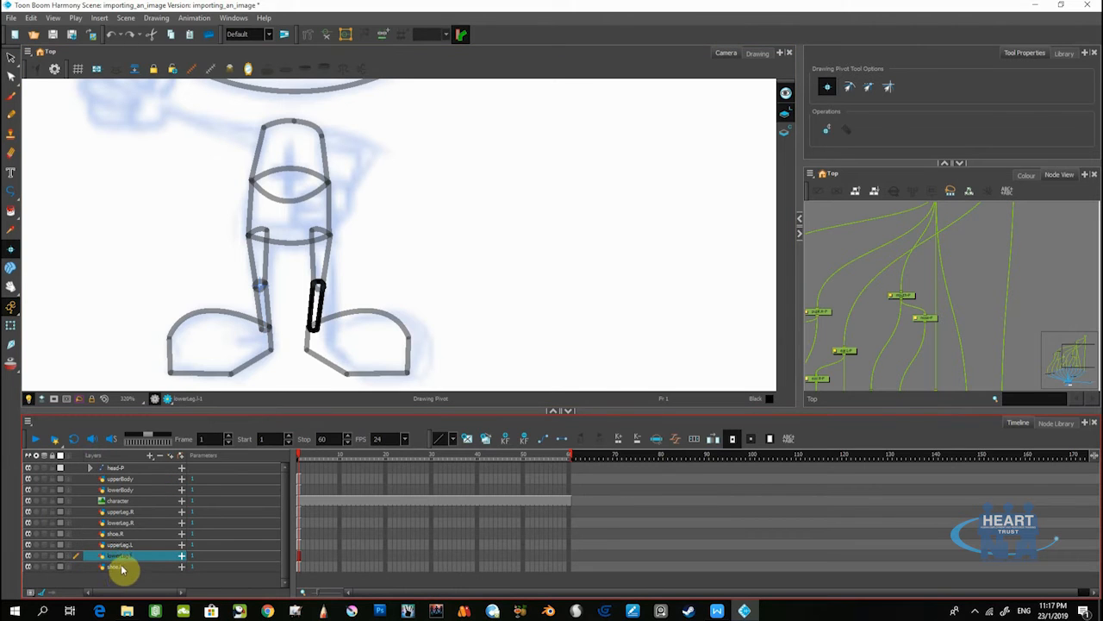
left_click(121, 567)
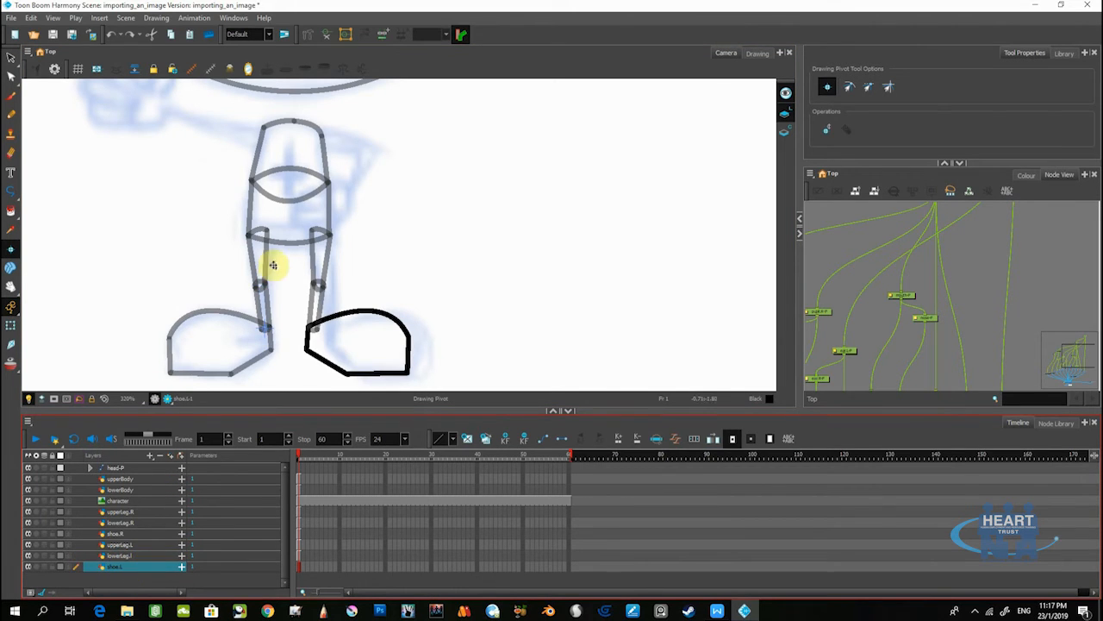
scroll(266, 337, "up", 1)
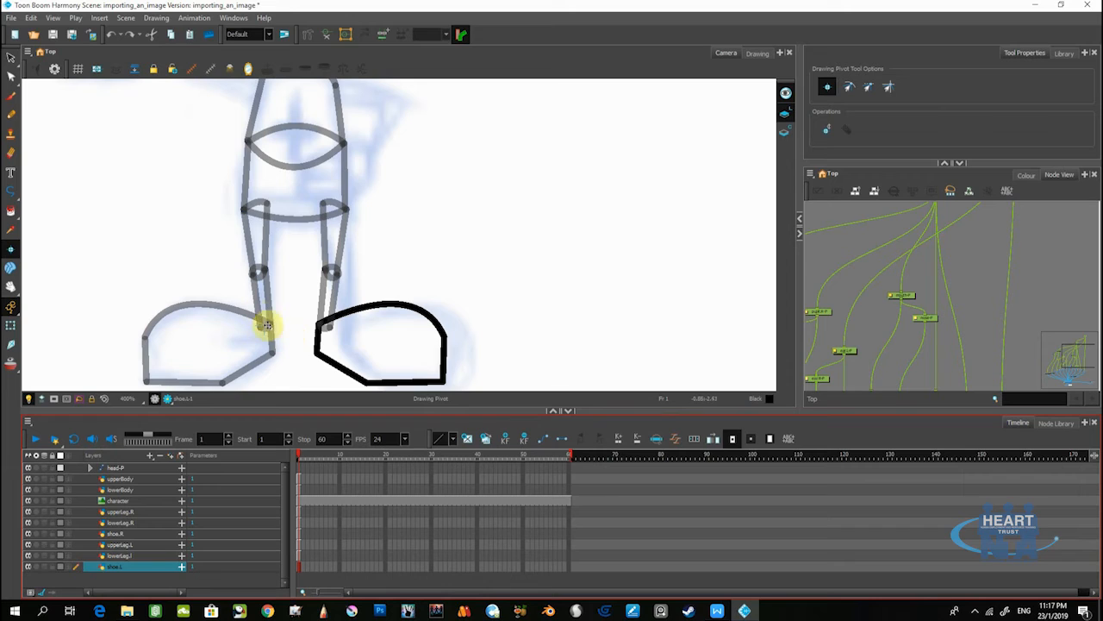
scroll(263, 328, "up", 2)
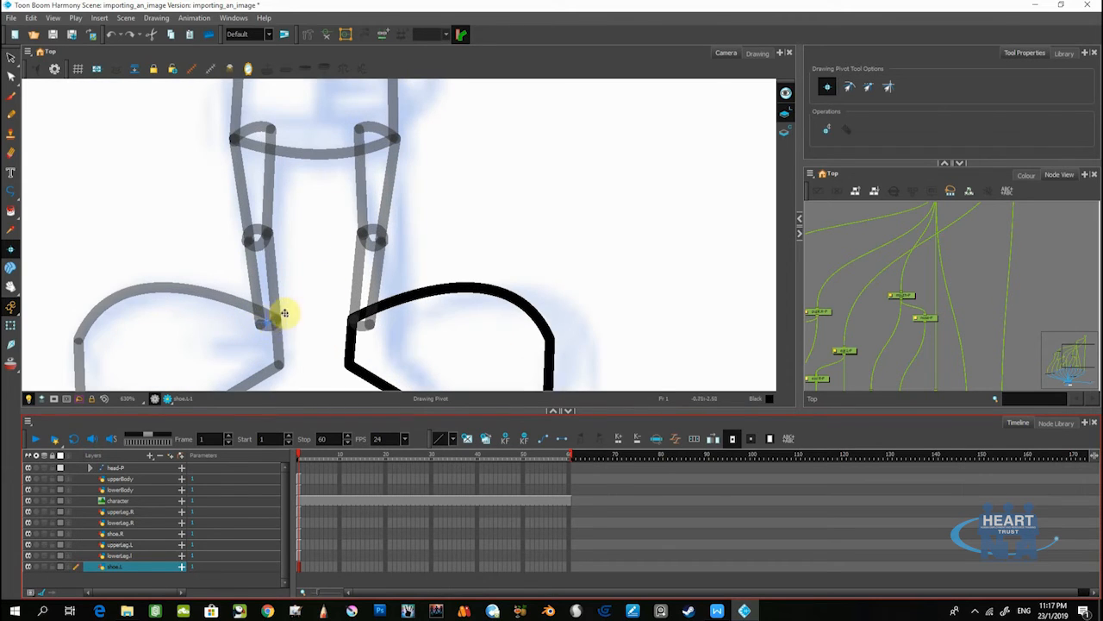
left_click(125, 556)
left_click(123, 567)
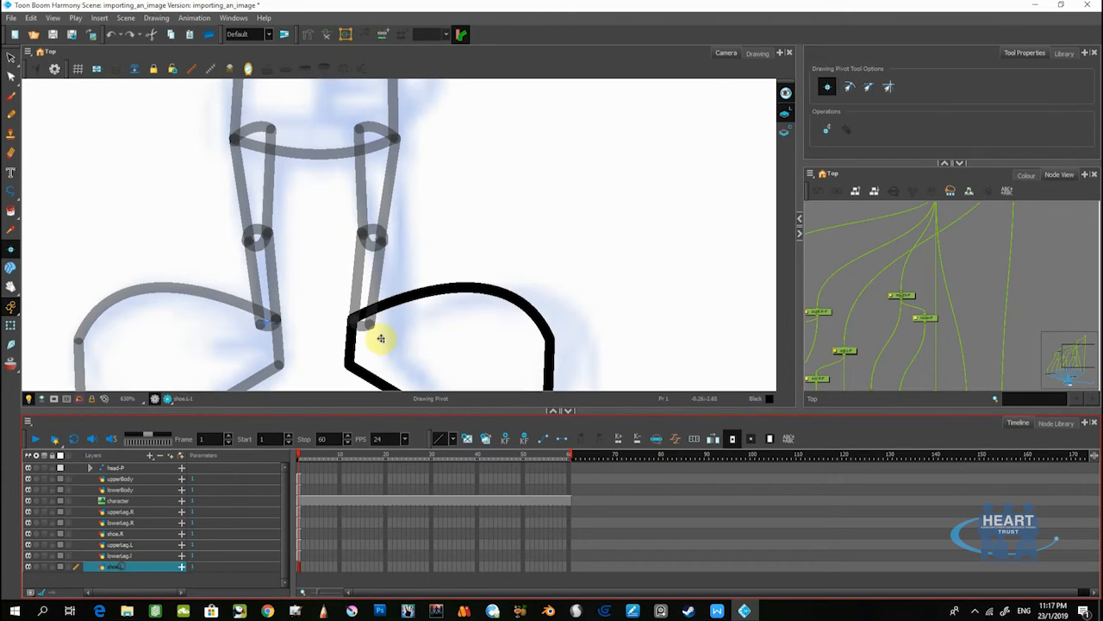
left_click(362, 321)
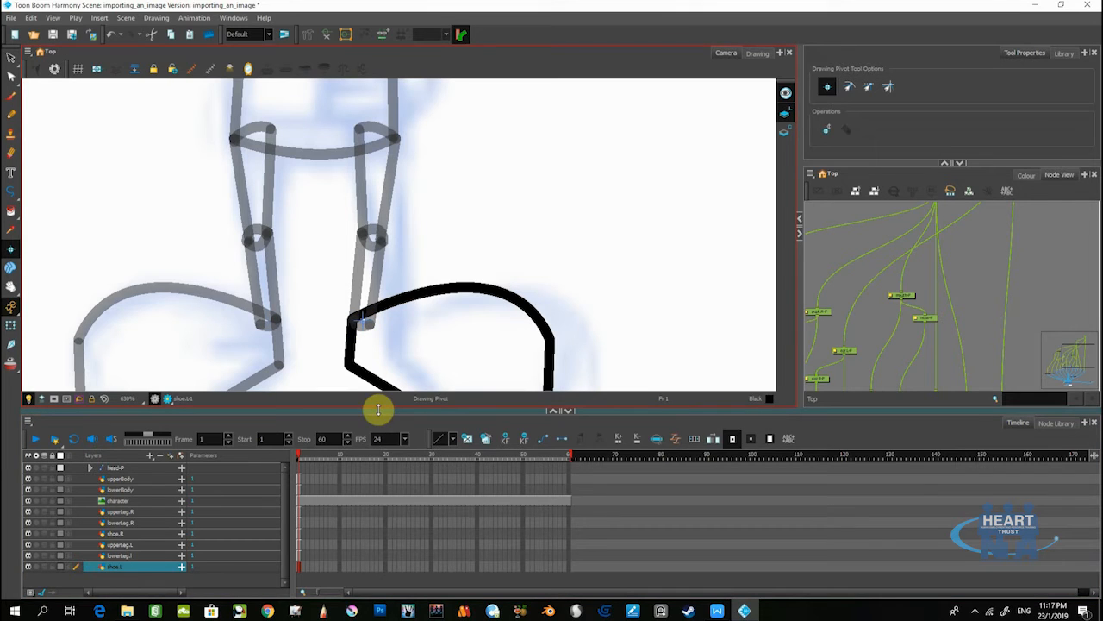
- Place the drawing pivots of lowerLeg.l at the knee and upperLeg.L at the hip
left_click(123, 557)
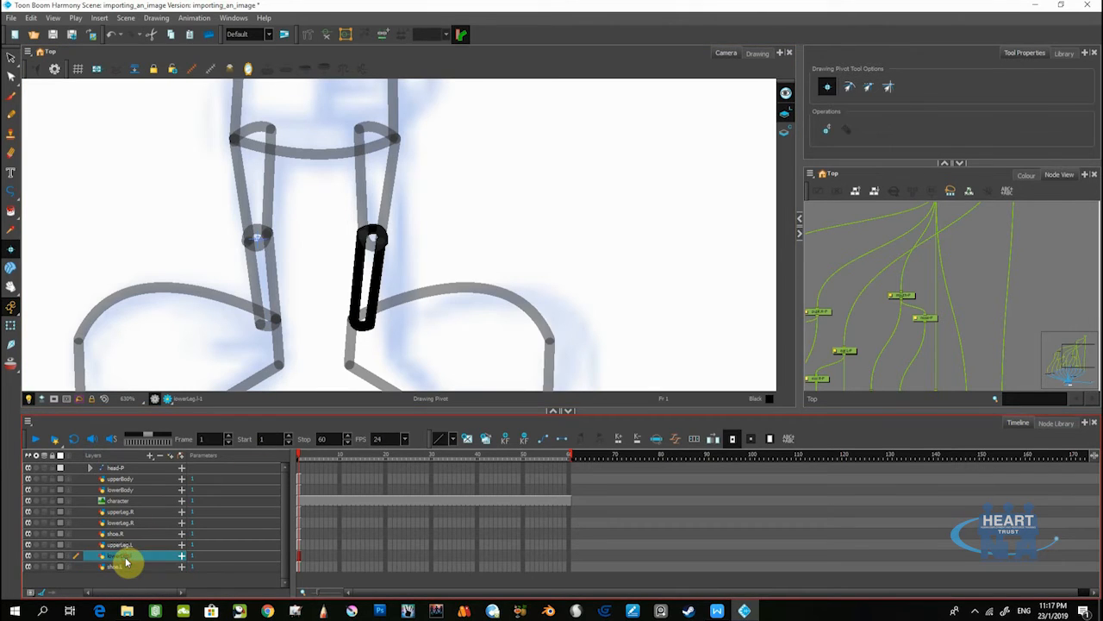
left_click_drag(364, 316, 370, 240)
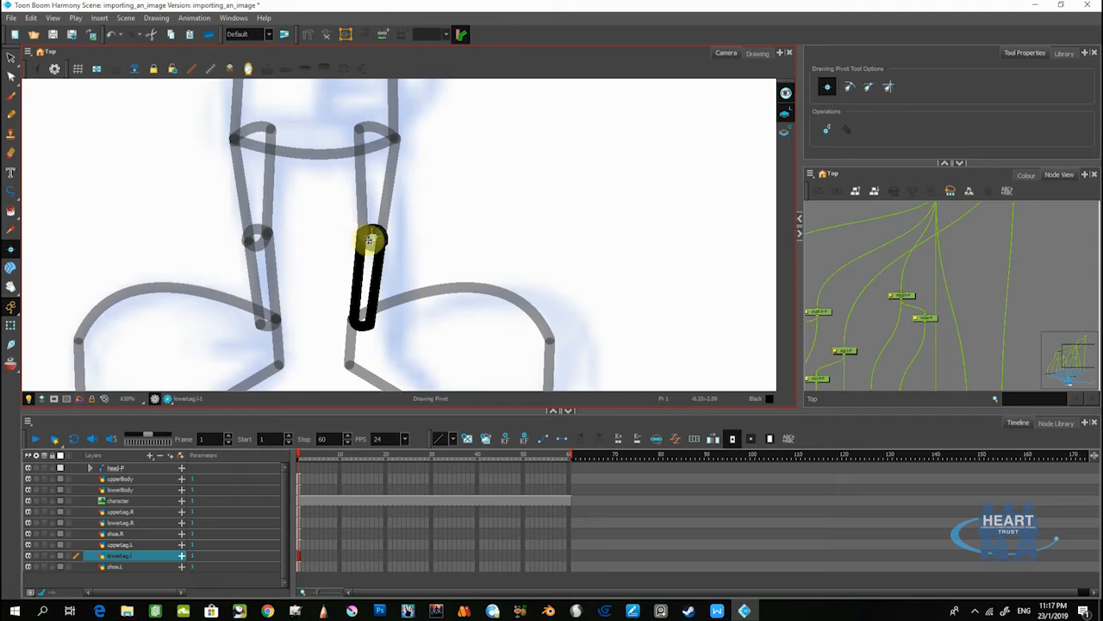
left_click(119, 544)
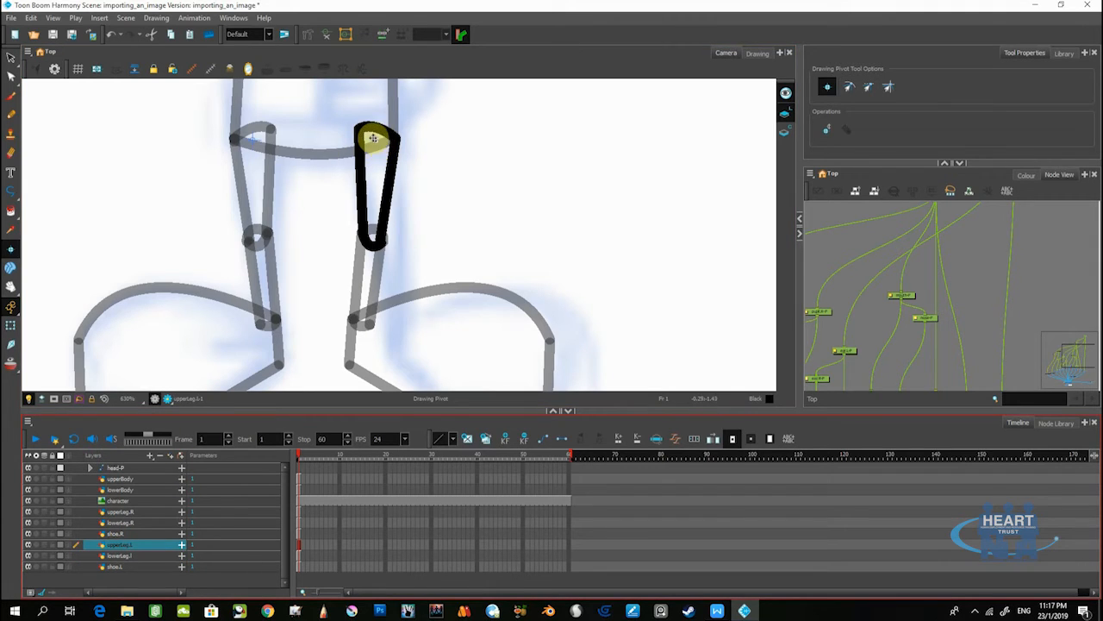
left_click_drag(375, 136, 377, 148)
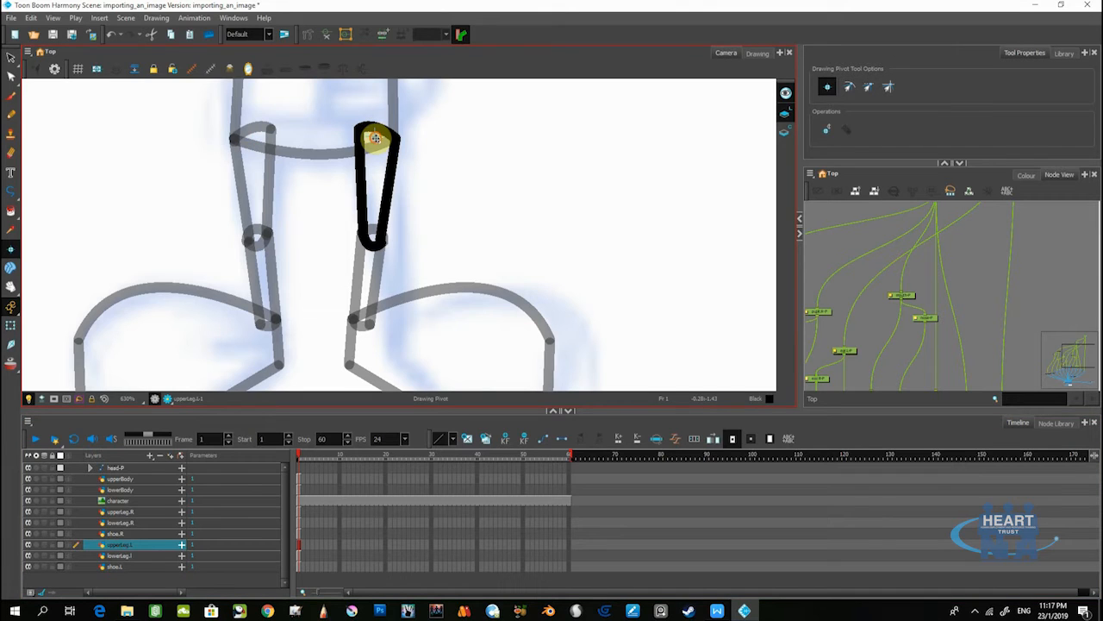
- Examine the placed left leg and the gap between the chin and the upper body
scroll(252, 215, "down", 2)
left_click(10, 325)
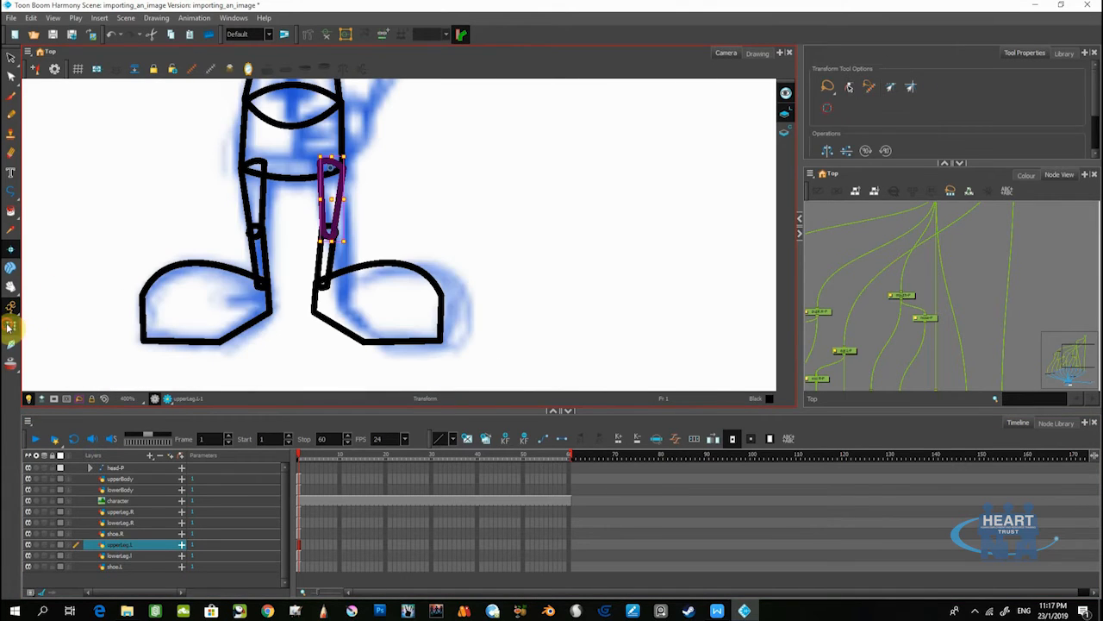
left_click(389, 285)
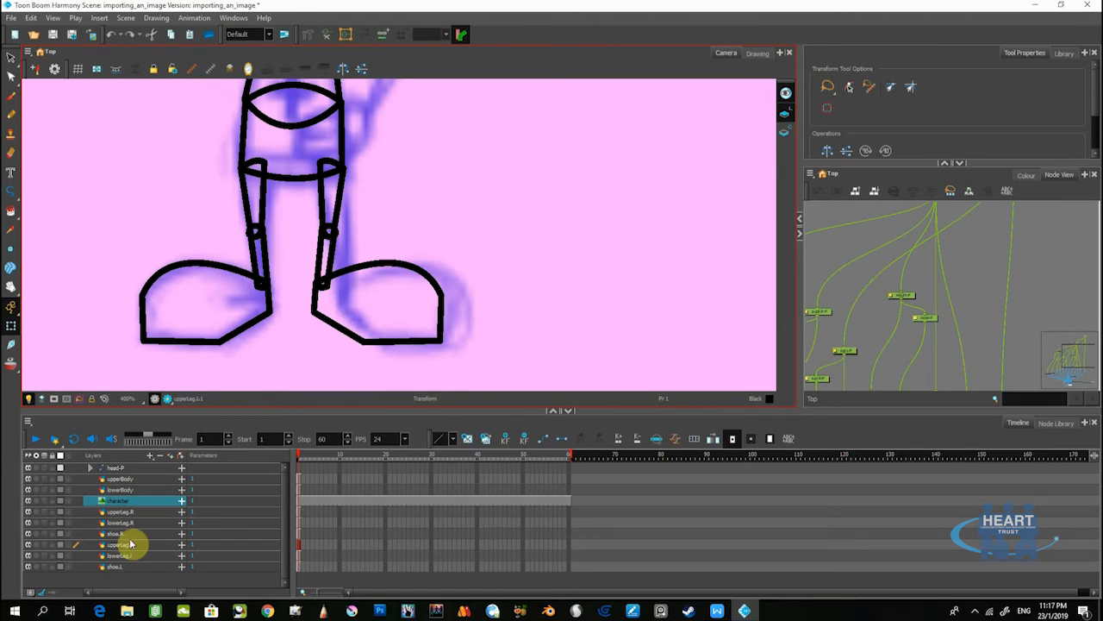
left_click(129, 555)
left_click(10, 57)
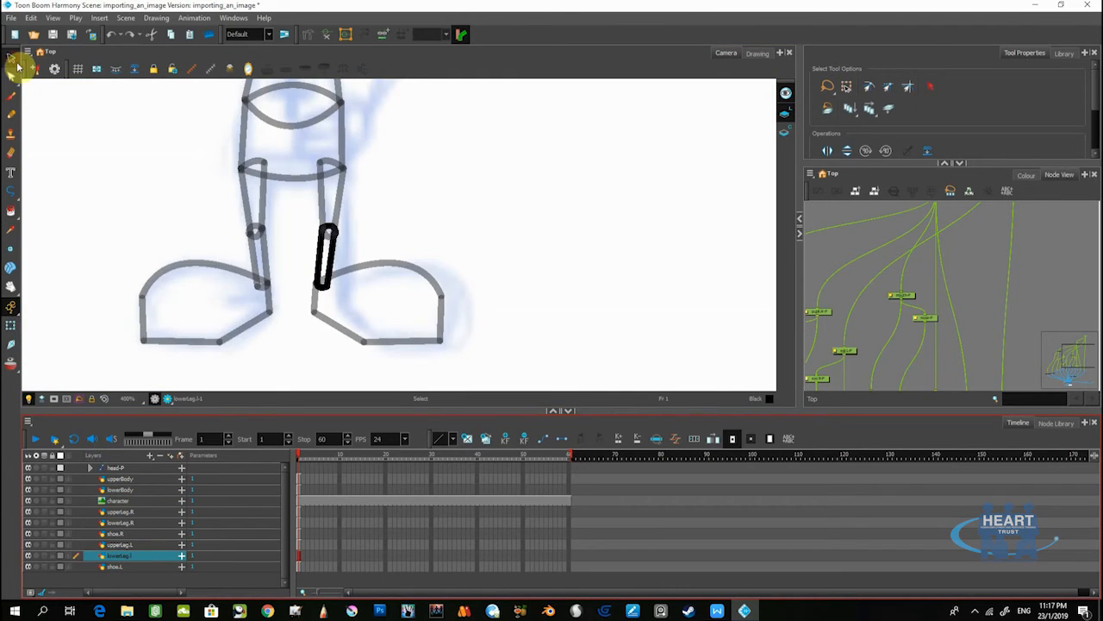
scroll(364, 235, "down", 4)
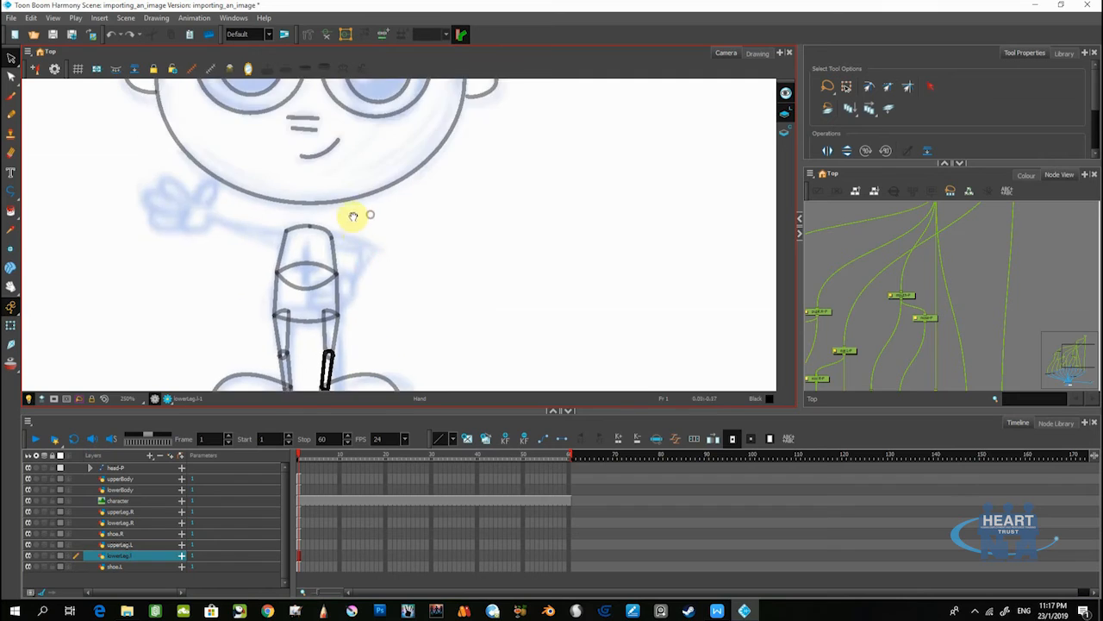
mouse_move(339, 264)
left_mouse_down()
mouse_move(349, 222)
mouse_move(346, 261)
left_mouse_up()
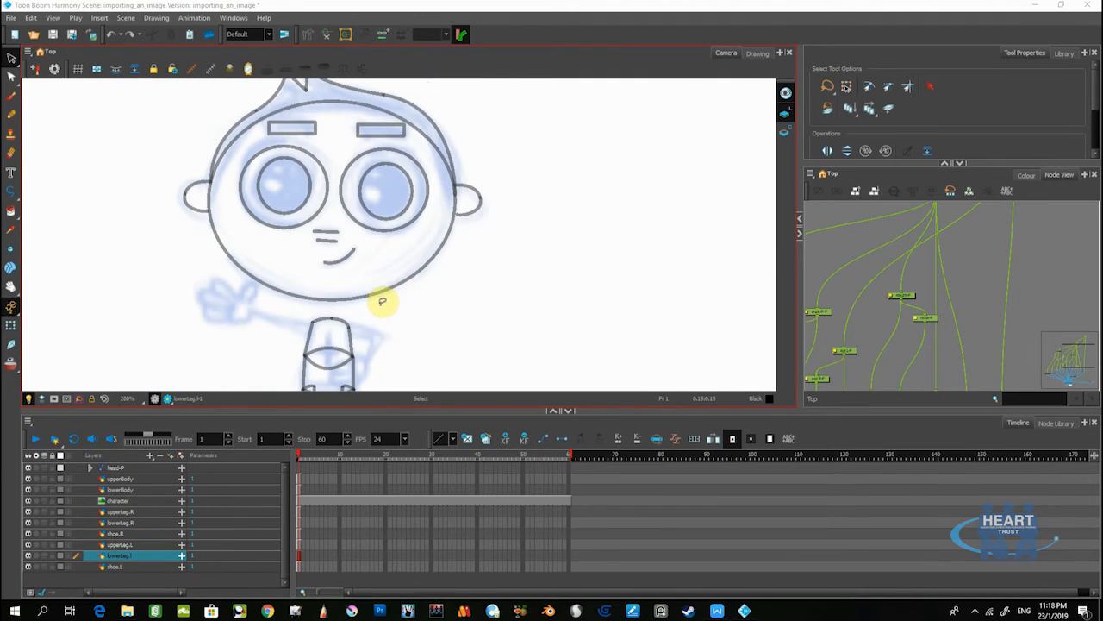
scroll(382, 302, "down", 2)
scroll(382, 302, "up", 2)
left_click_drag(336, 309, 365, 271)
scroll(341, 300, "up", 2)
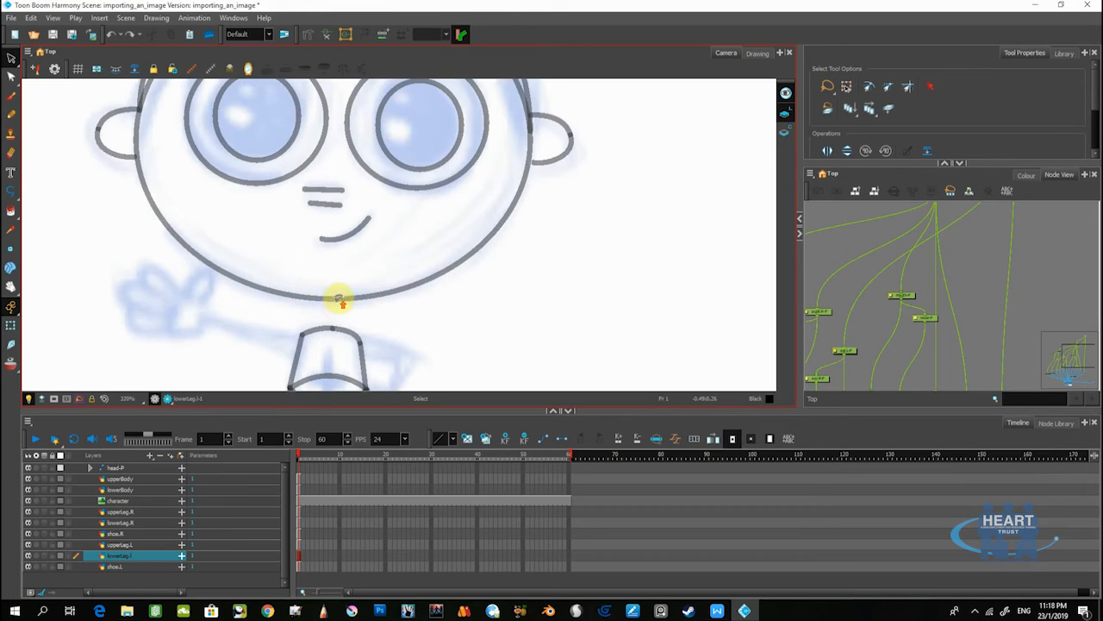
scroll(330, 324, "down", 2)
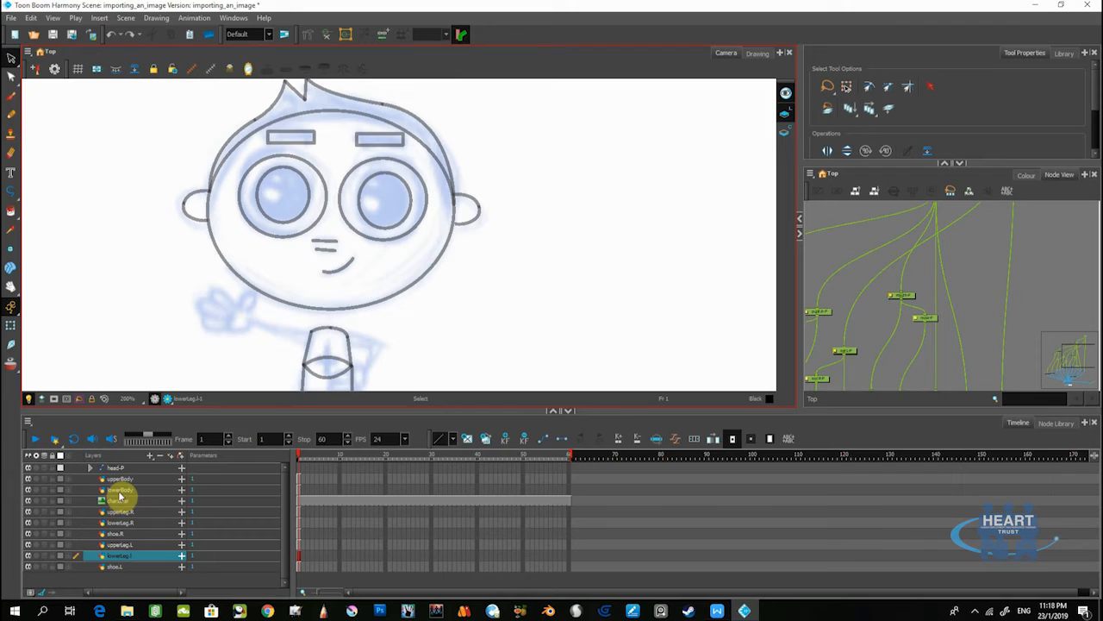
- Add a vector drawing layer named neck and move it directly below the character layer
left_click(120, 480)
left_click(150, 454)
left_click(169, 504)
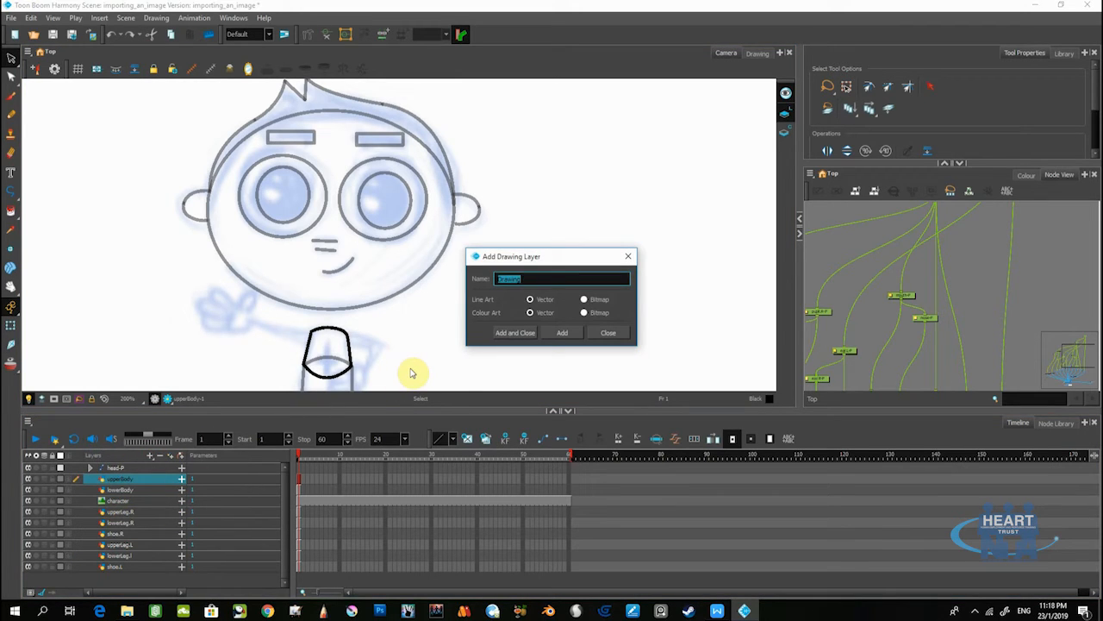
key("Return")
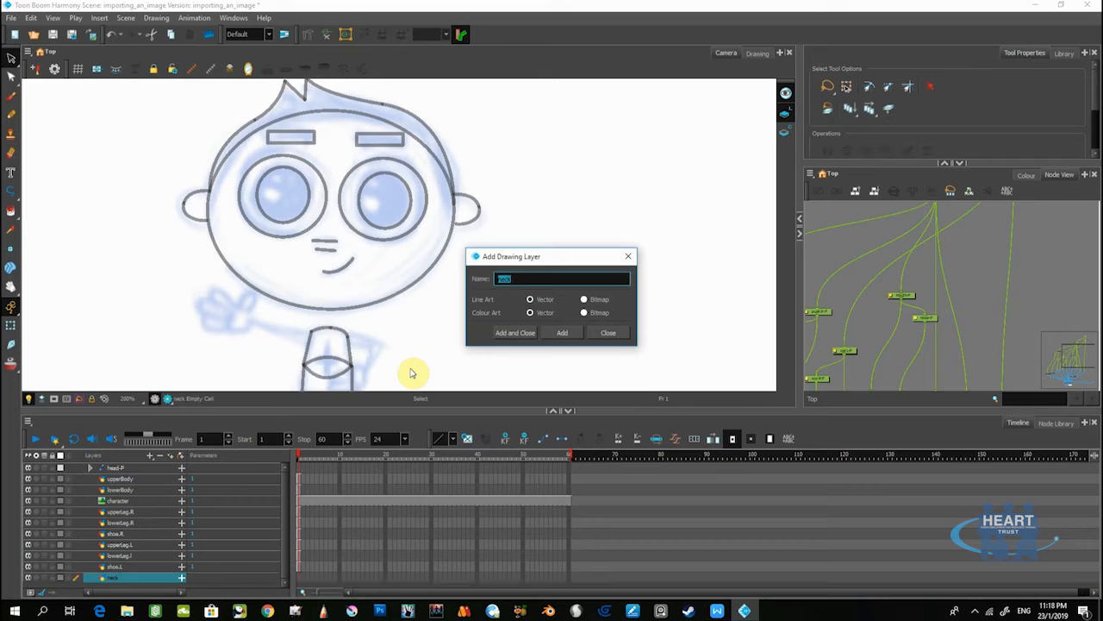
left_click(610, 336)
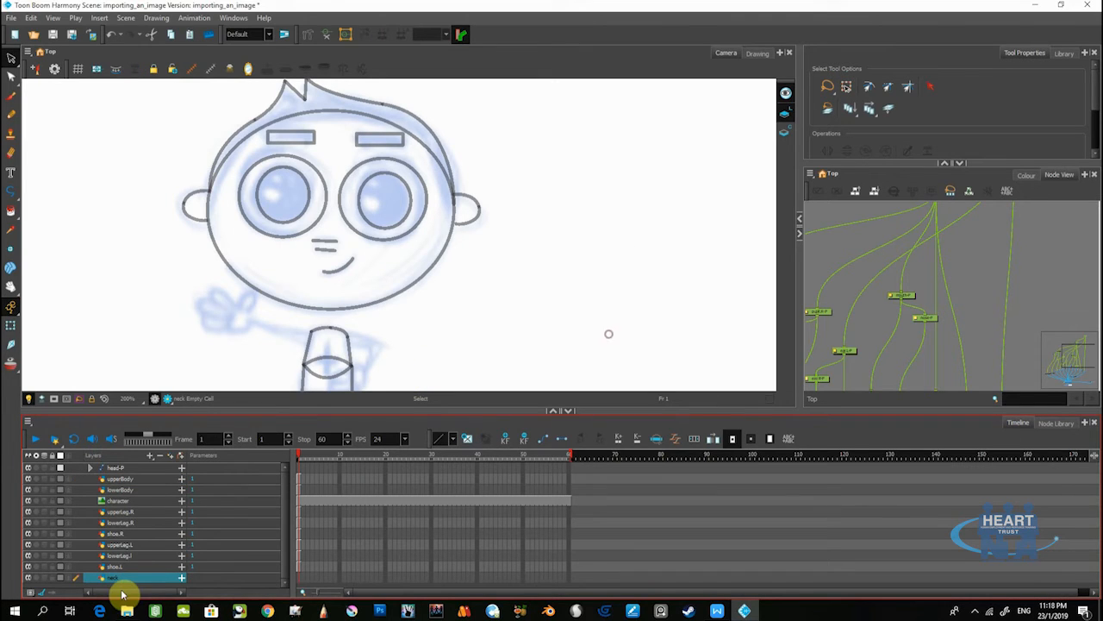
left_click_drag(123, 475, 124, 476)
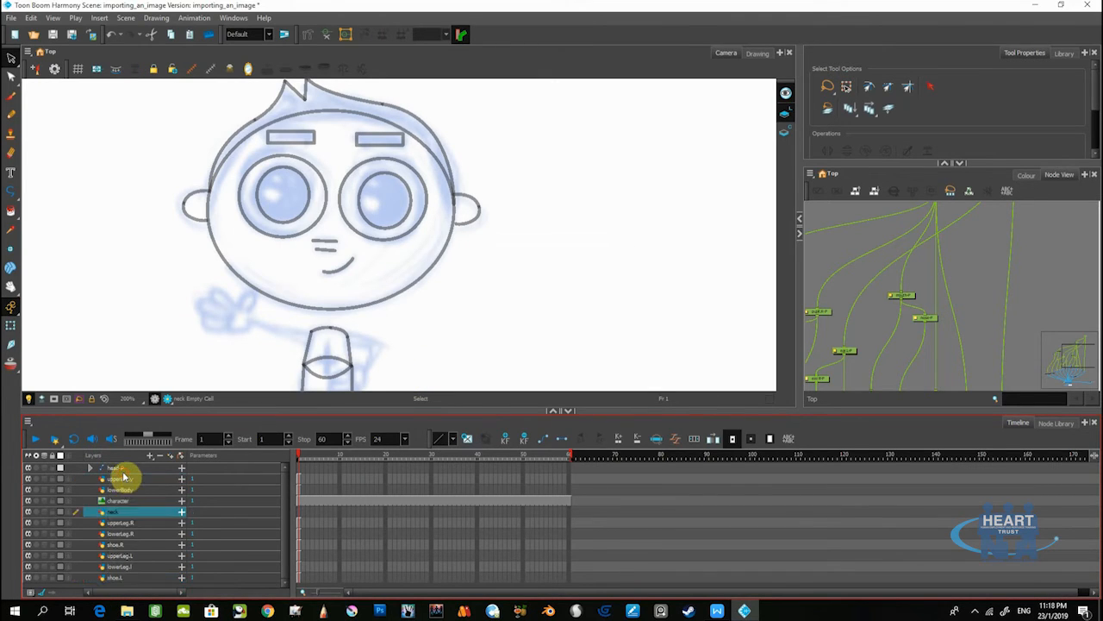
left_click_drag(123, 512, 123, 481)
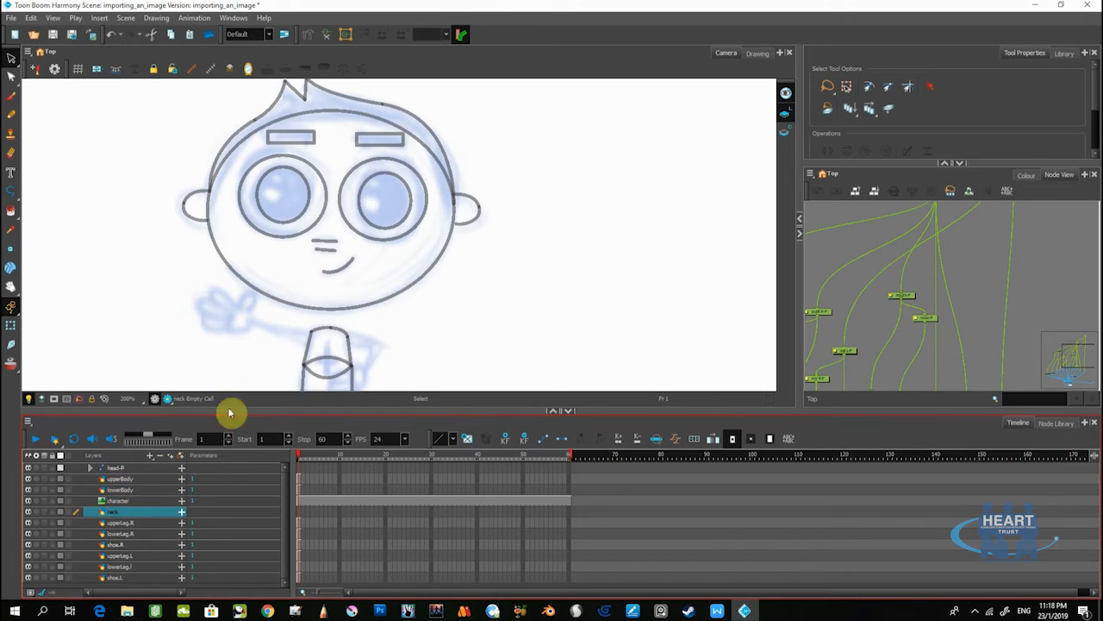
- Draw a narrow upright rectangle on the neck layer from the chin to the upper body, and place its drawing pivot at the base
scroll(327, 301, "up", 3)
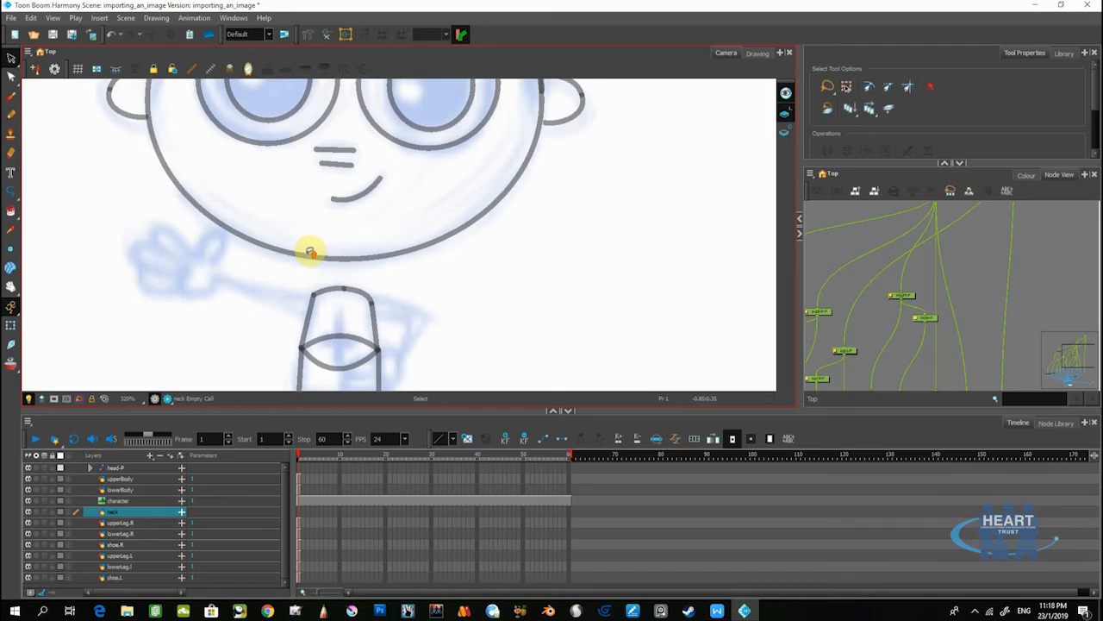
left_click_drag(216, 255, 207, 256)
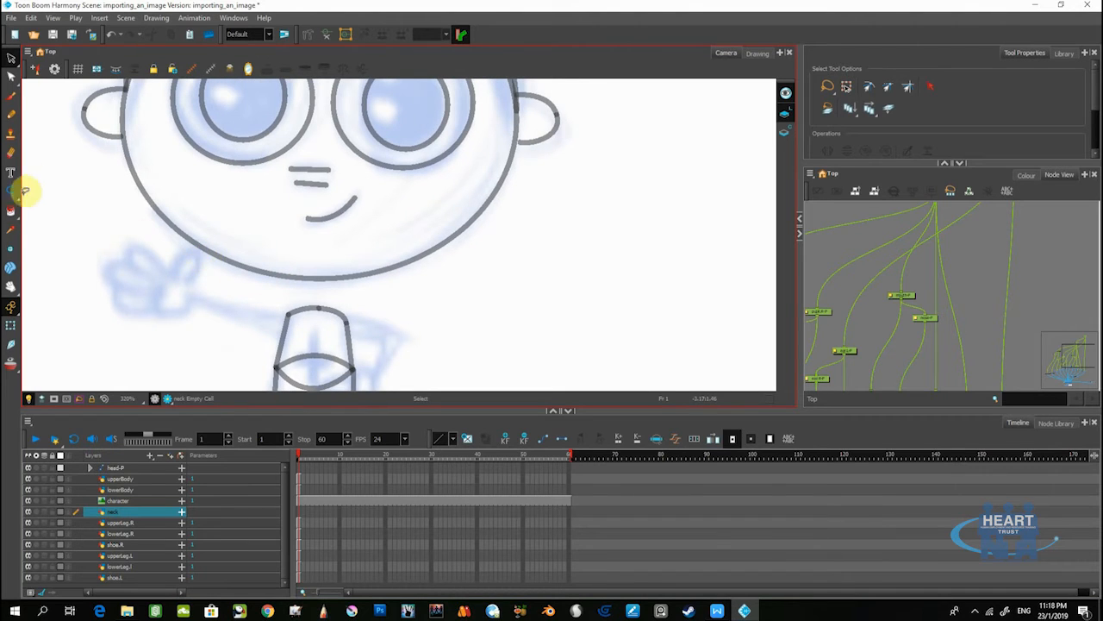
left_click(15, 198)
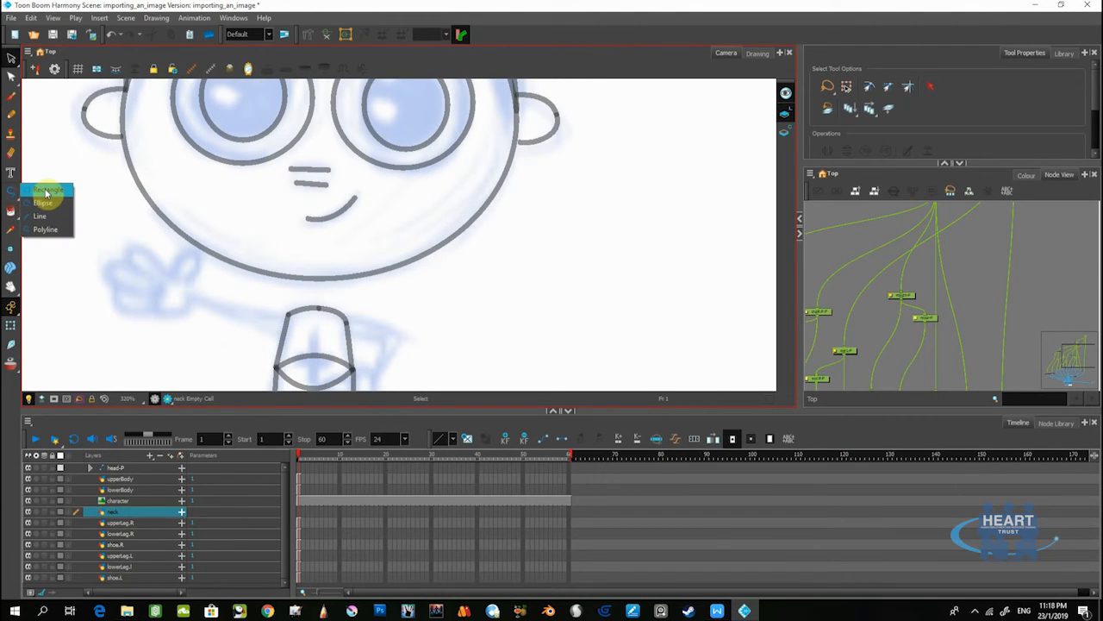
left_click(47, 191)
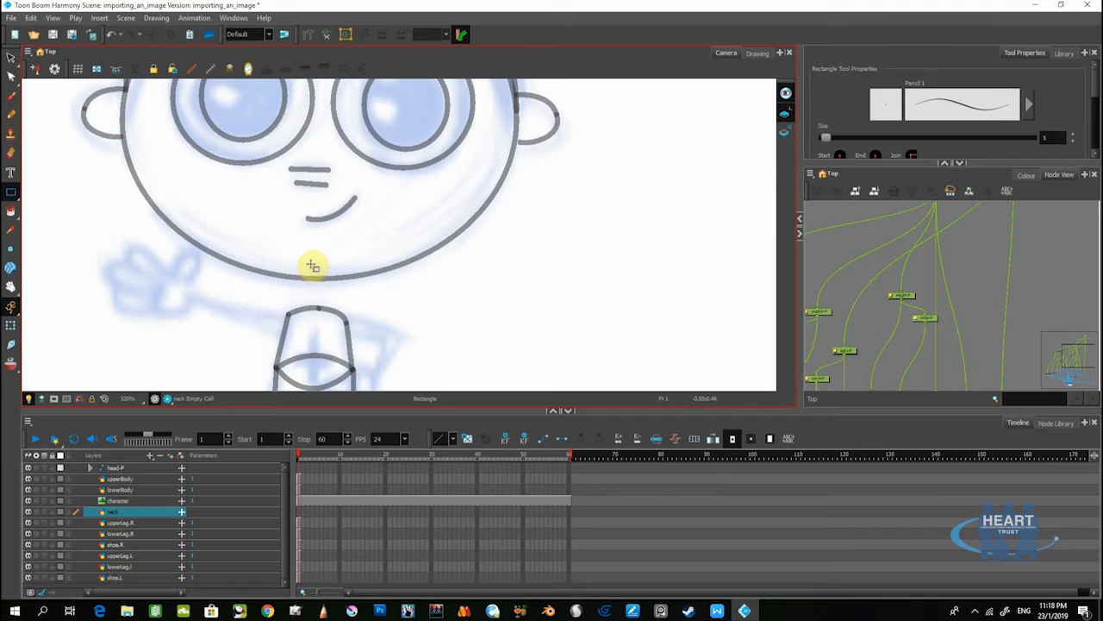
left_click_drag(308, 263, 331, 312)
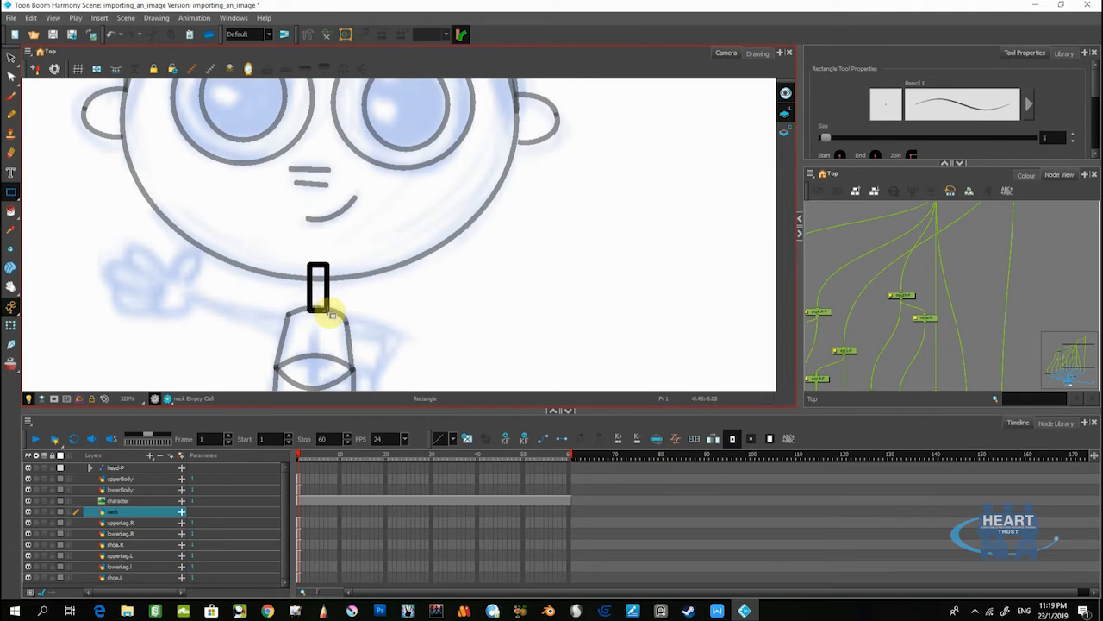
left_click(11, 249)
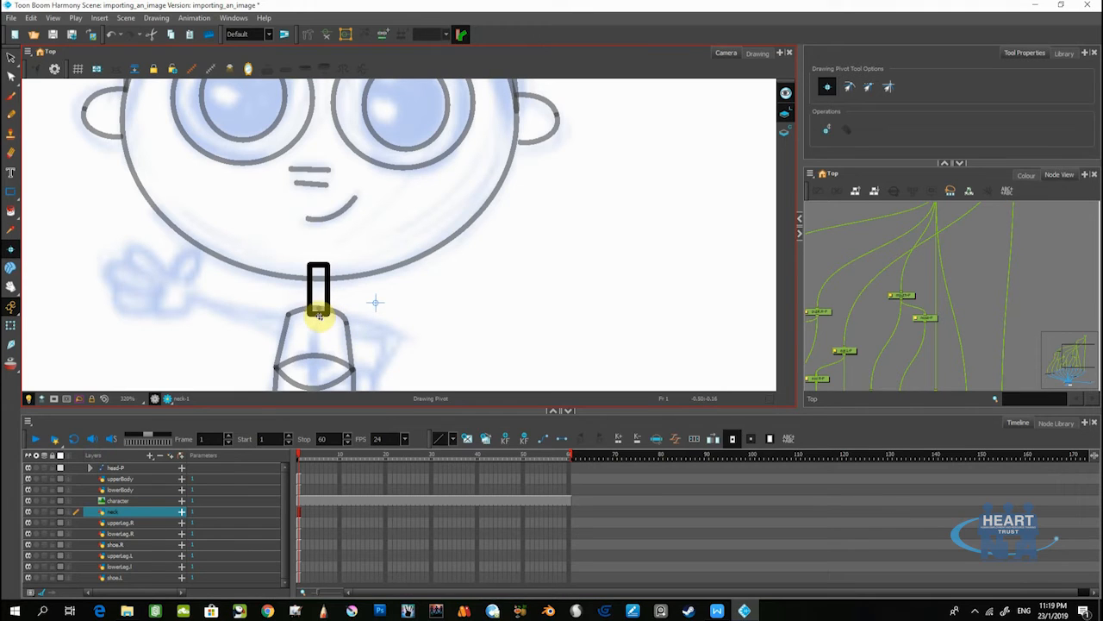
left_click(318, 304)
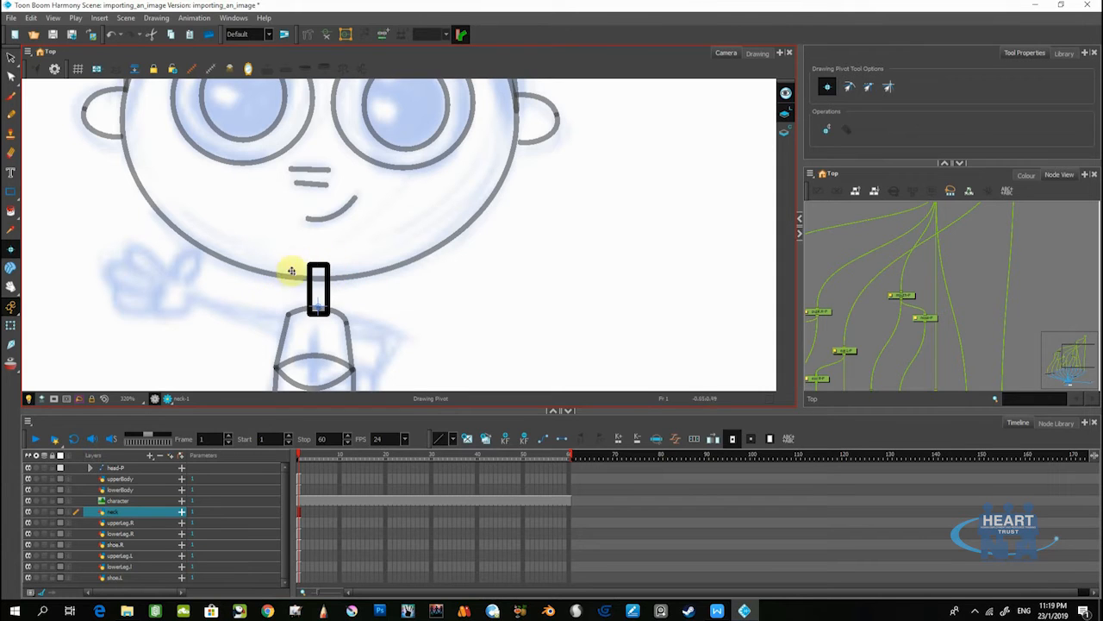
- Add a vector drawing layer named upperArm.R and try to move it higher in the layer order
scroll(343, 280, "down", 2)
left_click_drag(337, 285, 281, 205)
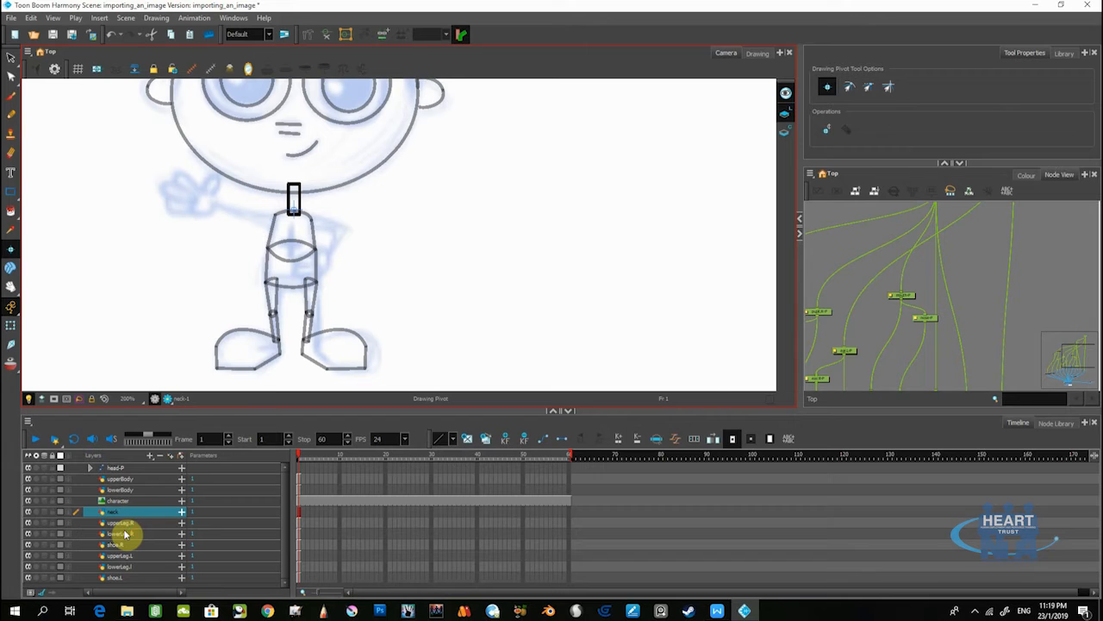
scroll(259, 284, "down", 1)
left_click_drag(276, 226, 328, 264)
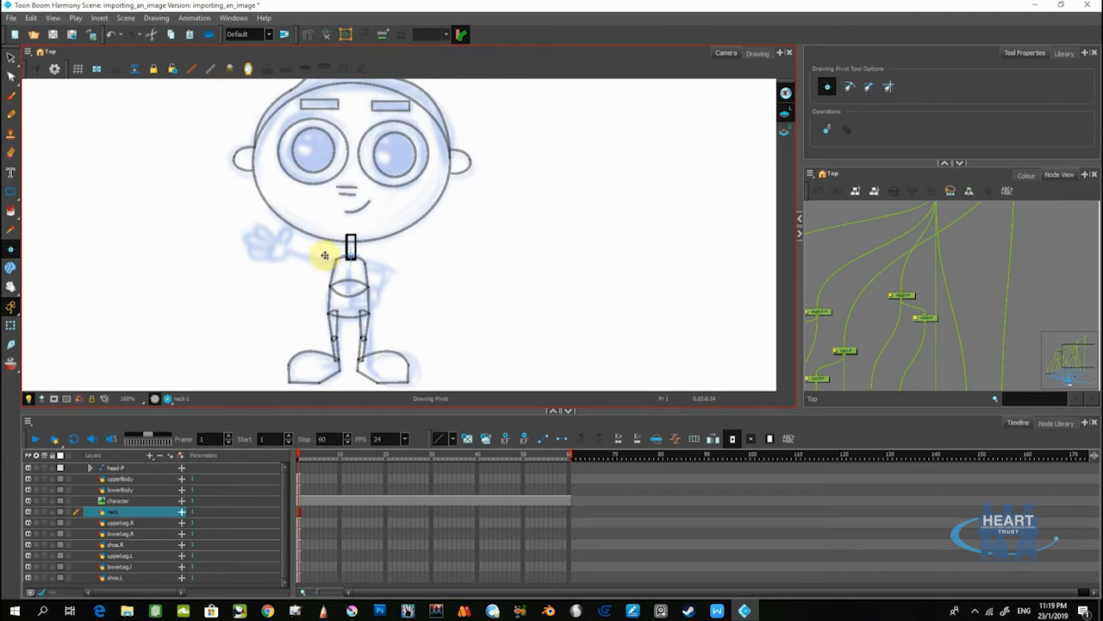
left_click(116, 478)
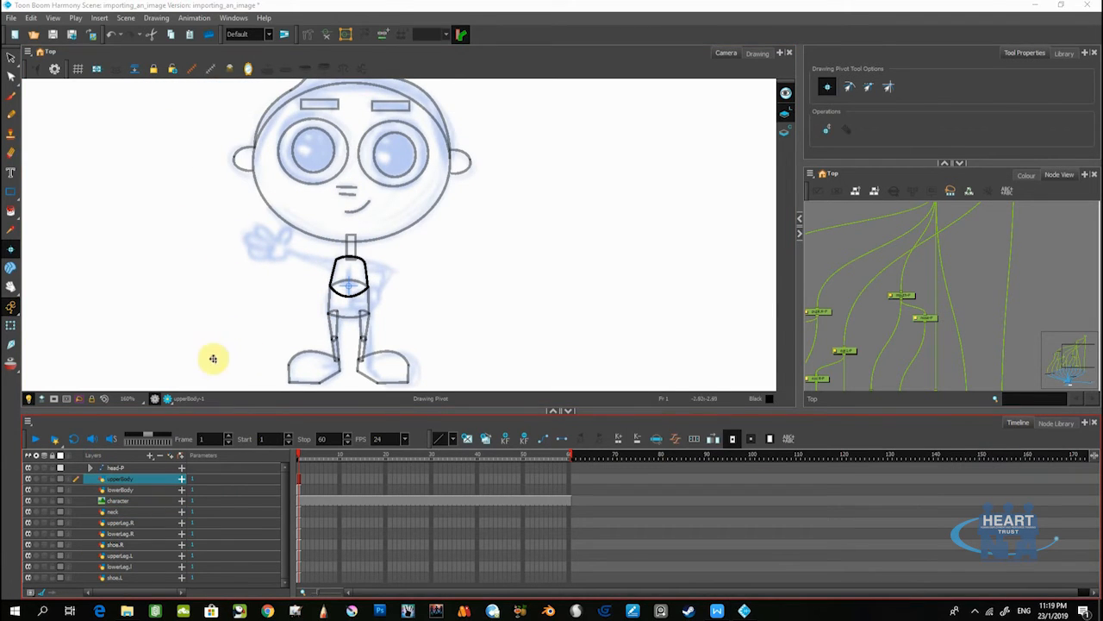
left_click(150, 454)
left_click(171, 506)
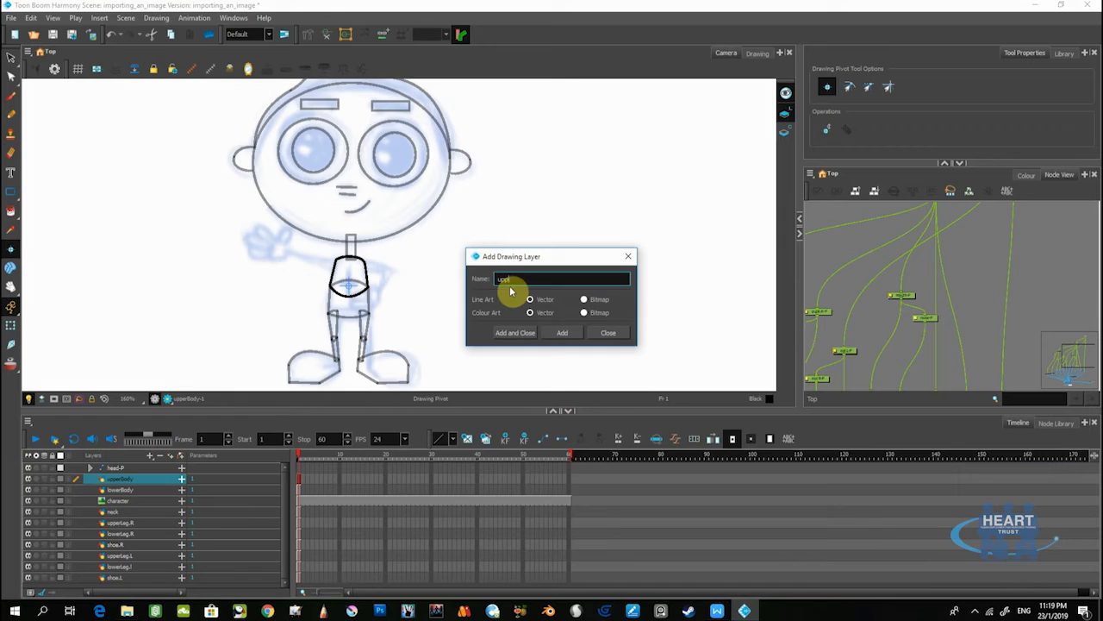
type("upper")
key("Caps_Lock")
type("Arm")
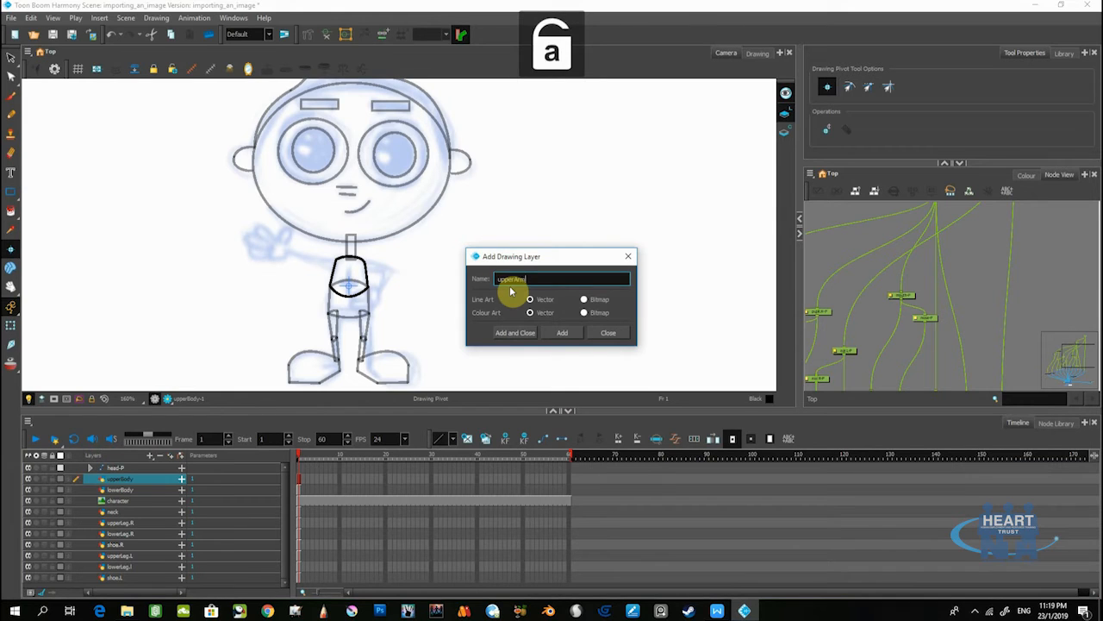
type(".R")
key("Caps_Lock")
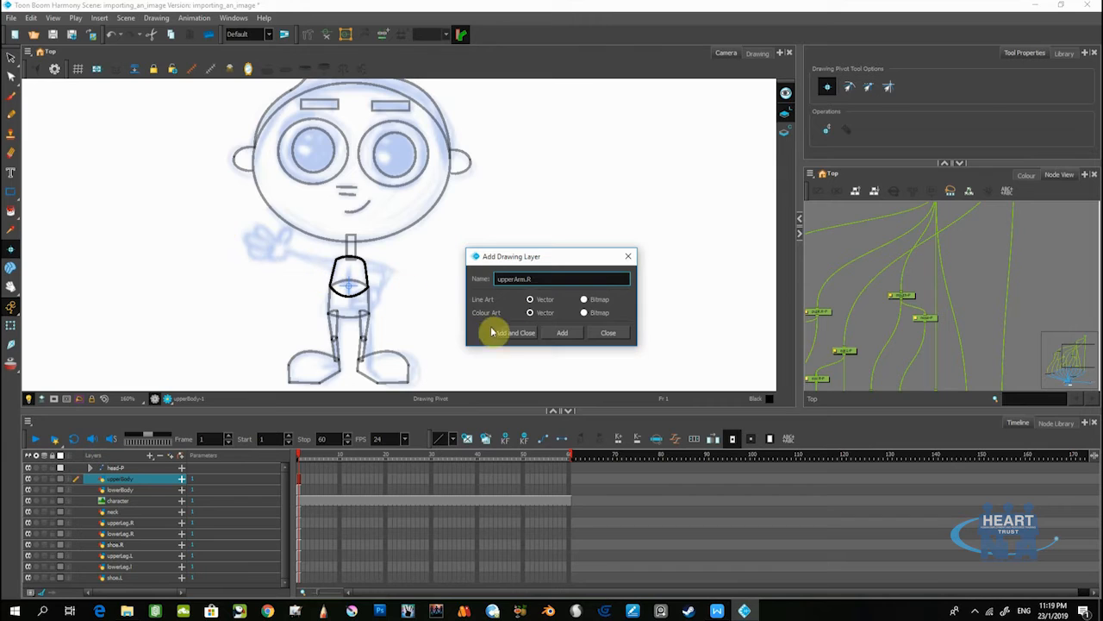
left_click(523, 335)
scroll(109, 564, "down", 1)
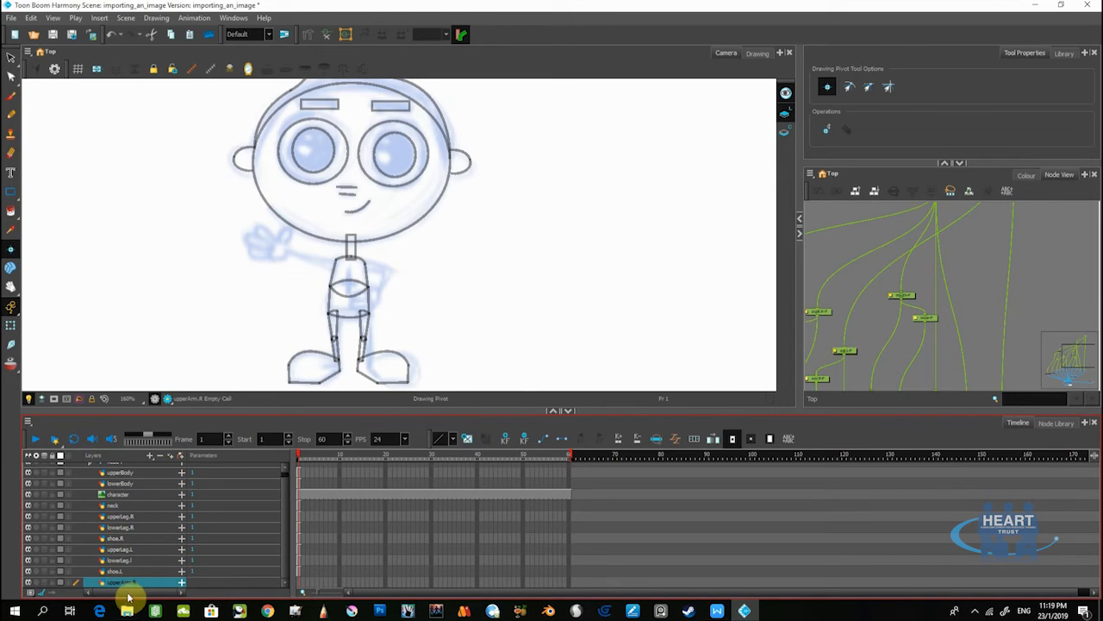
left_click_drag(131, 585, 124, 527)
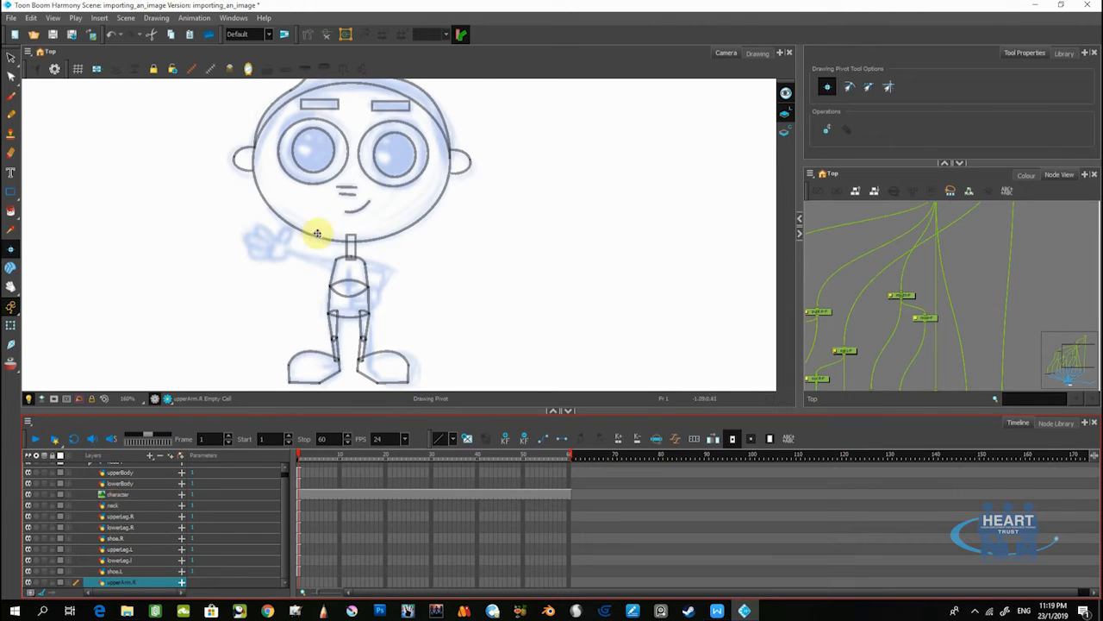
- Trace the upper part of the character's right arm as a closed, rounded Polyline shape from shoulder to elbow on the upperArm.R layer
scroll(316, 259, "up", 2)
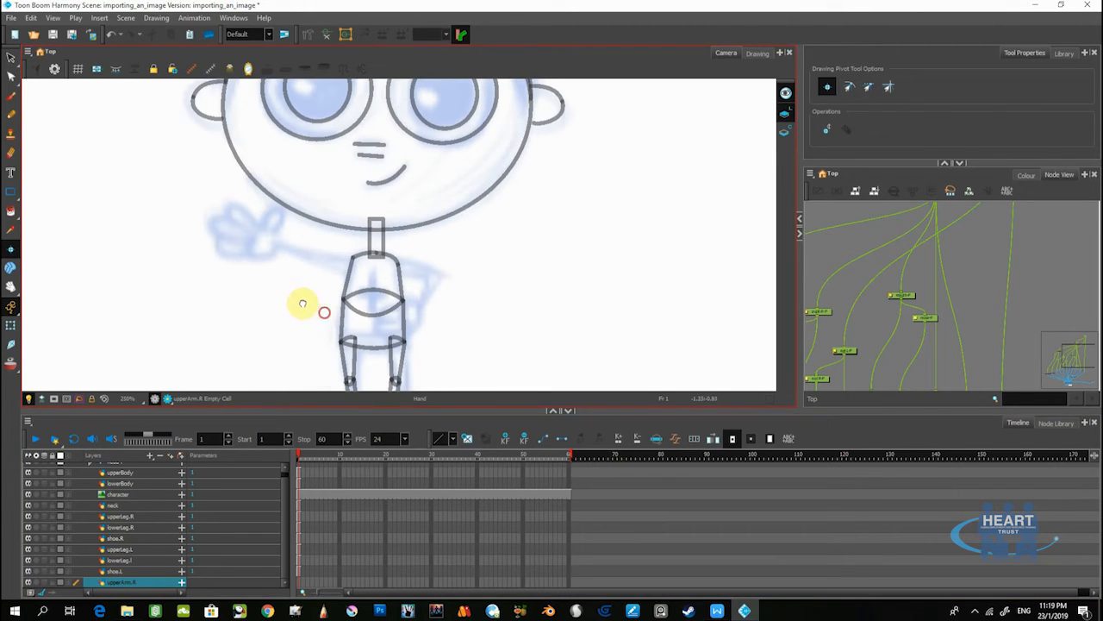
left_click_drag(303, 303, 275, 293)
left_click(11, 191)
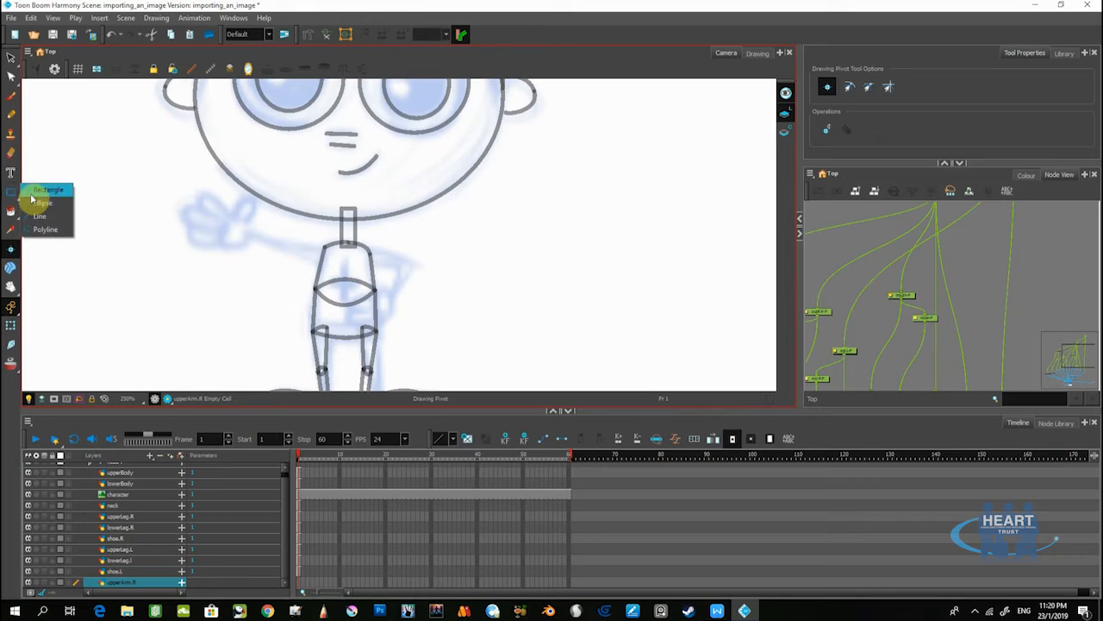
left_click(43, 228)
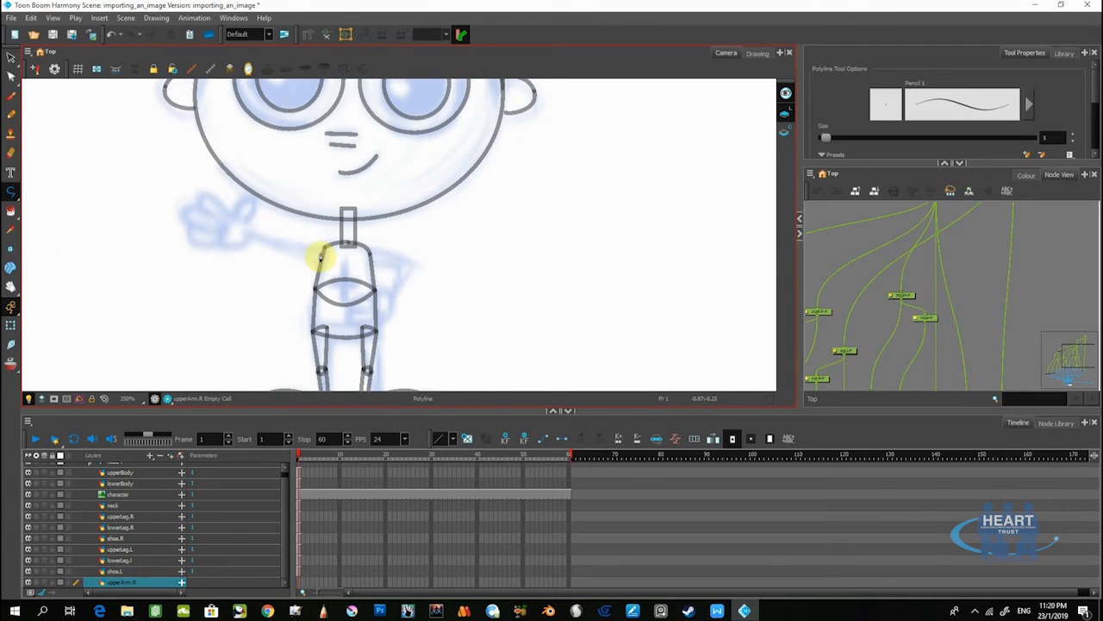
scroll(323, 255, "up", 2)
scroll(328, 256, "down", 1)
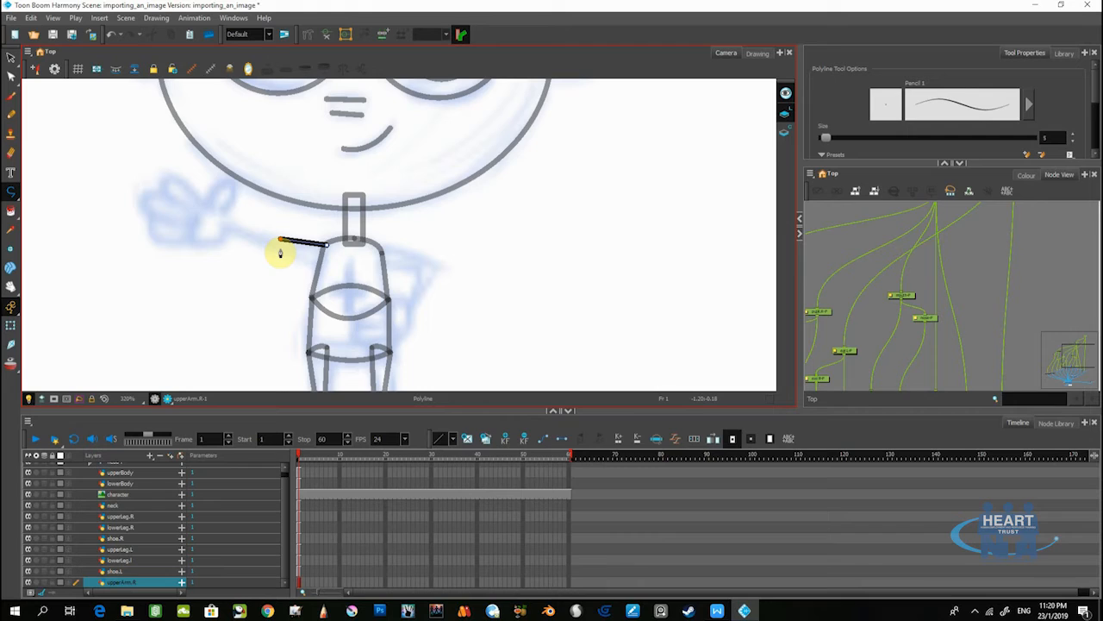
left_click_drag(283, 254, 304, 267)
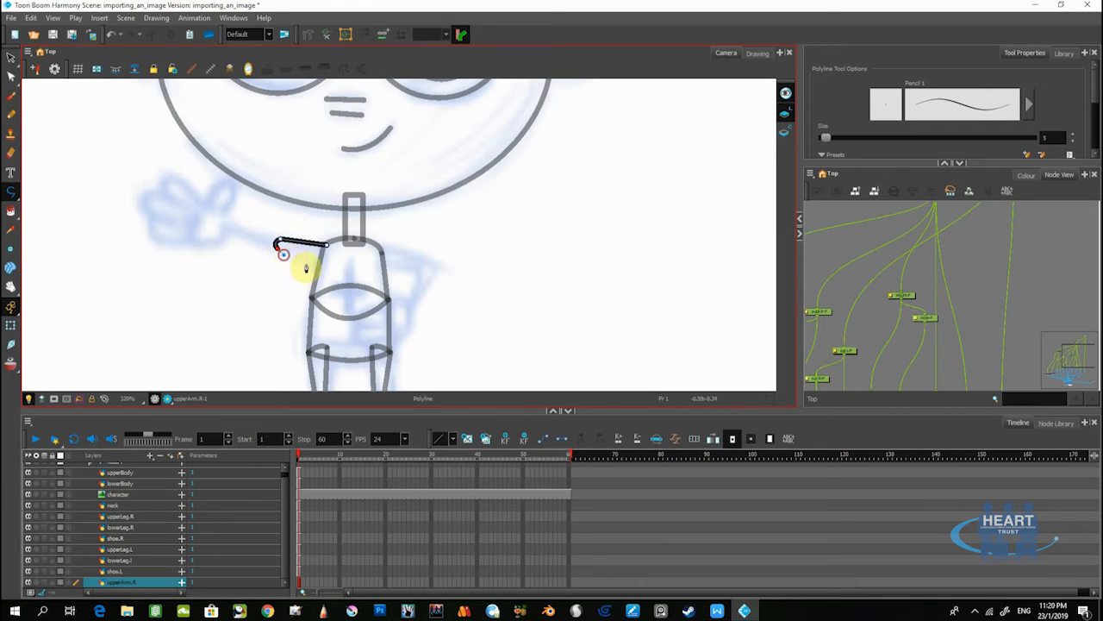
left_click(327, 248)
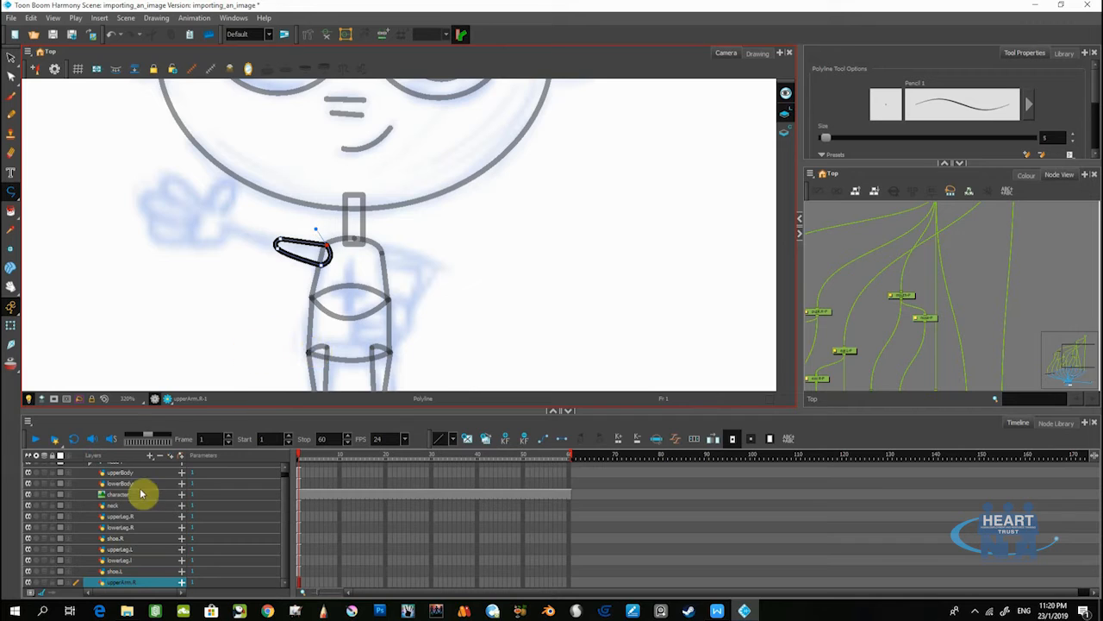
- Add a vector drawing layer named lowerArm.R
left_click(150, 454)
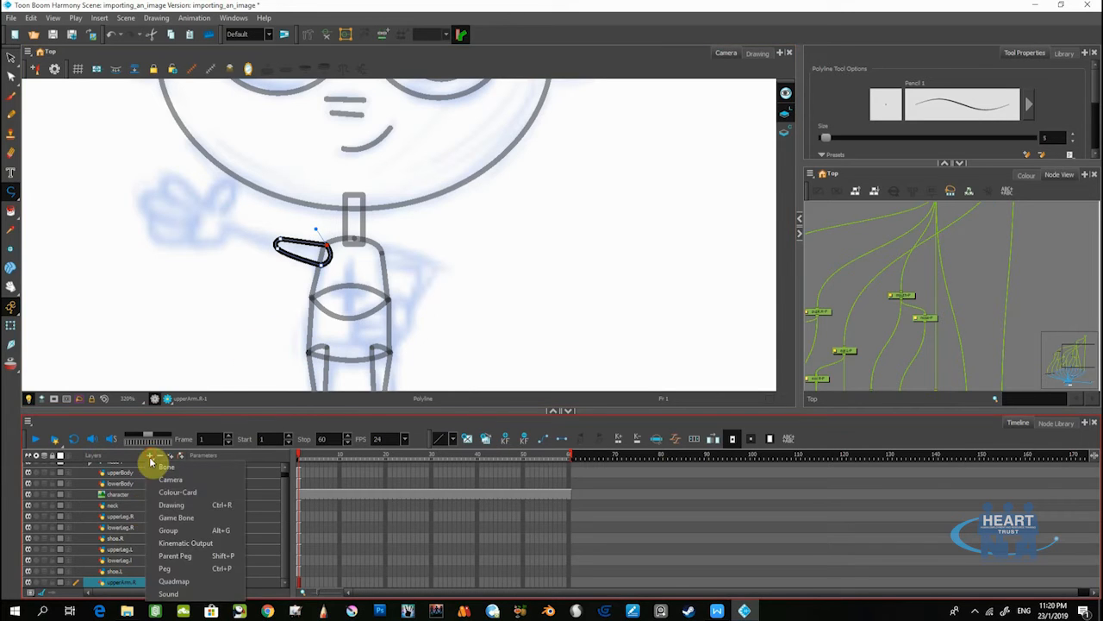
left_click(173, 506)
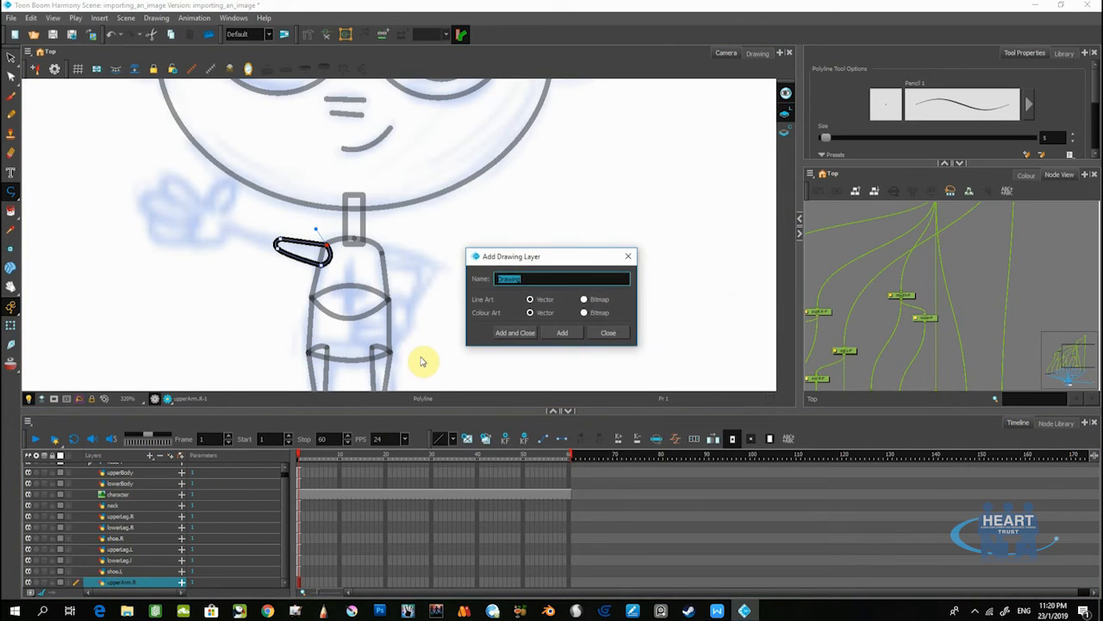
key("Caps_Lock")
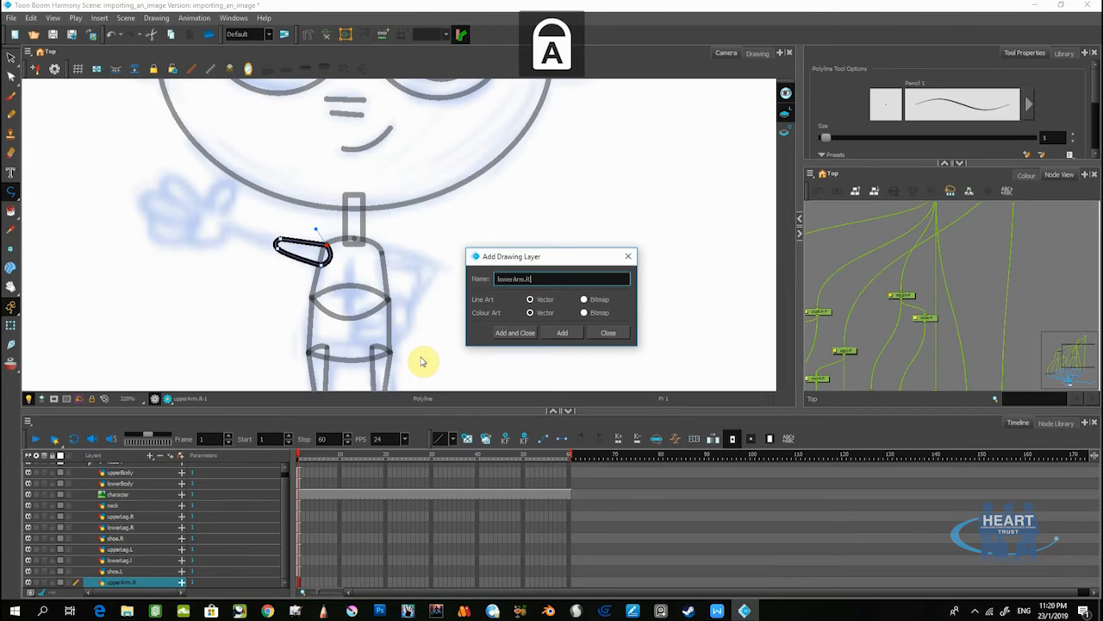
left_click(515, 332)
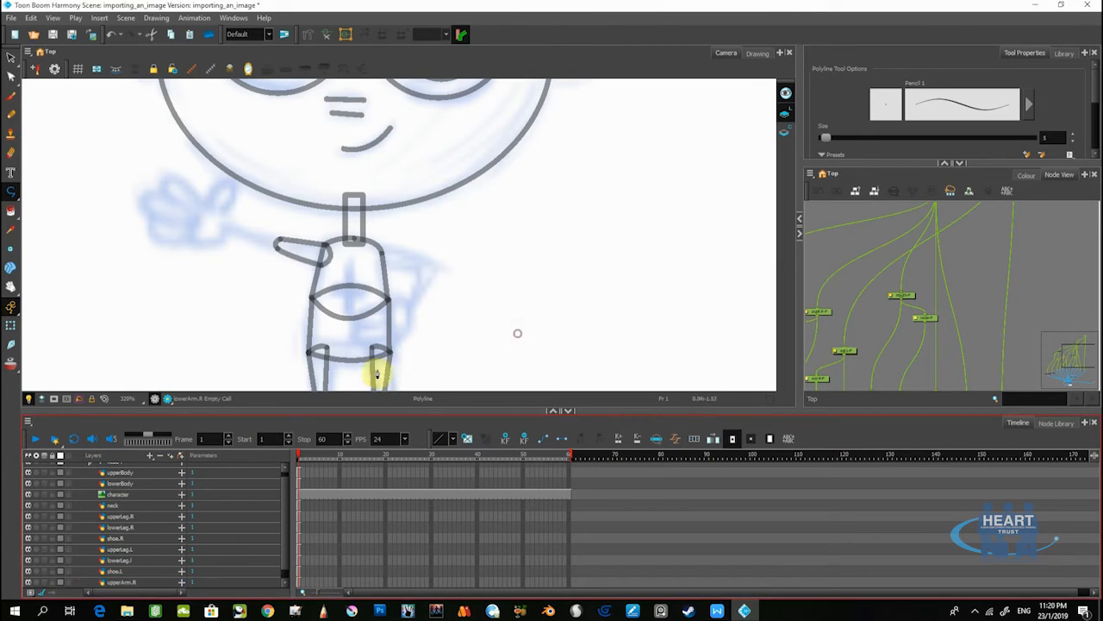
- Trace the right forearm as a narrow closed Polyline shape from elbow to wrist on lowerArm.R, and try to move that layer up beside the character layer
left_click(277, 248)
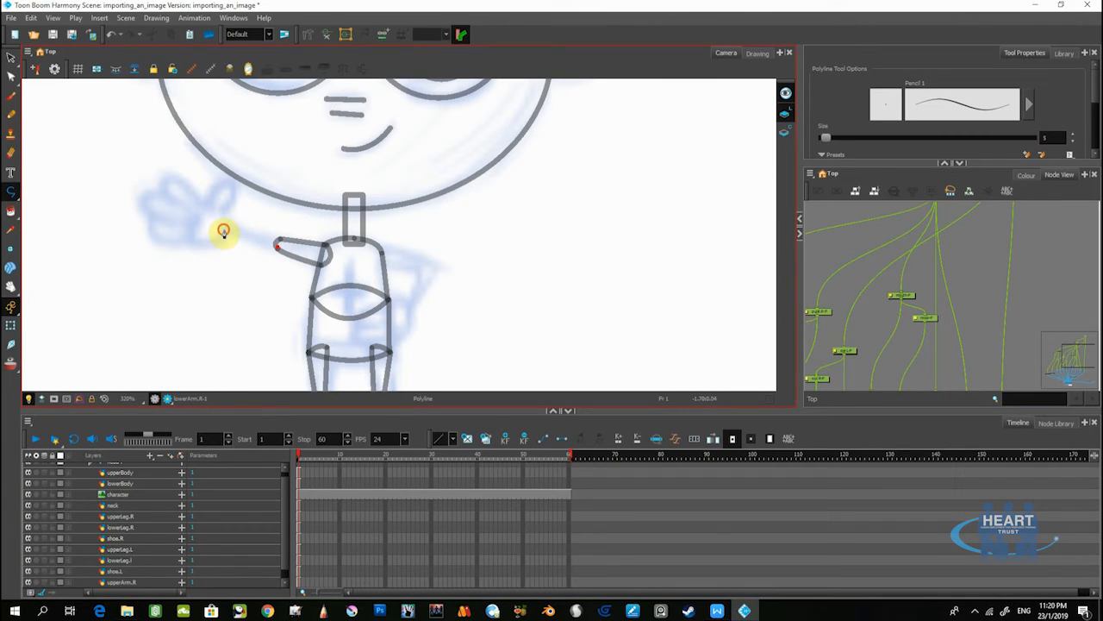
left_click(284, 240)
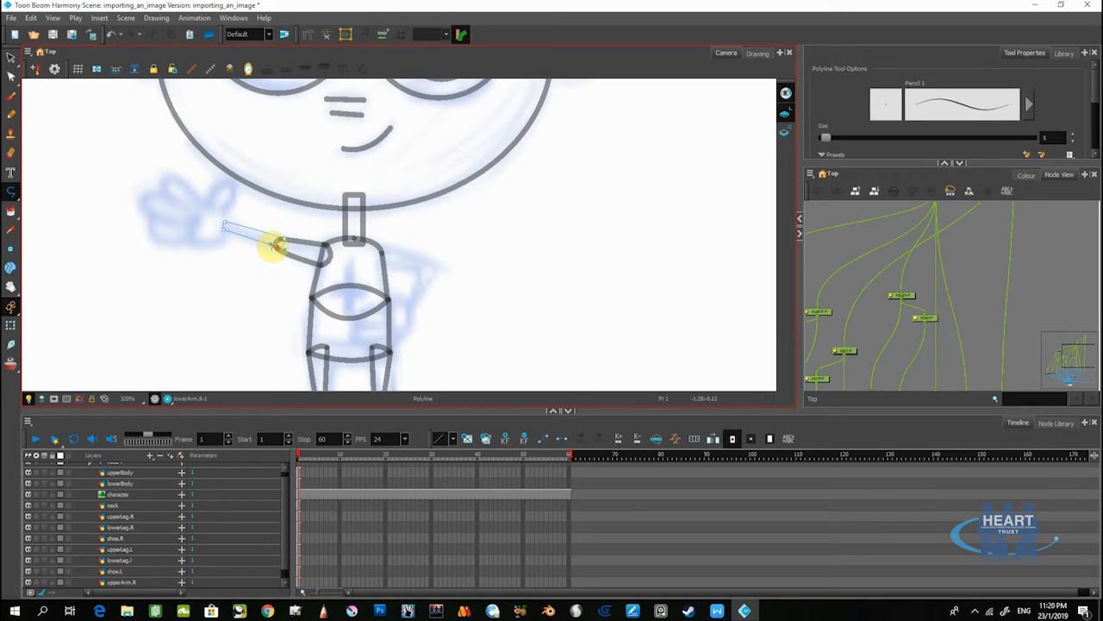
scroll(129, 572, "down", 1)
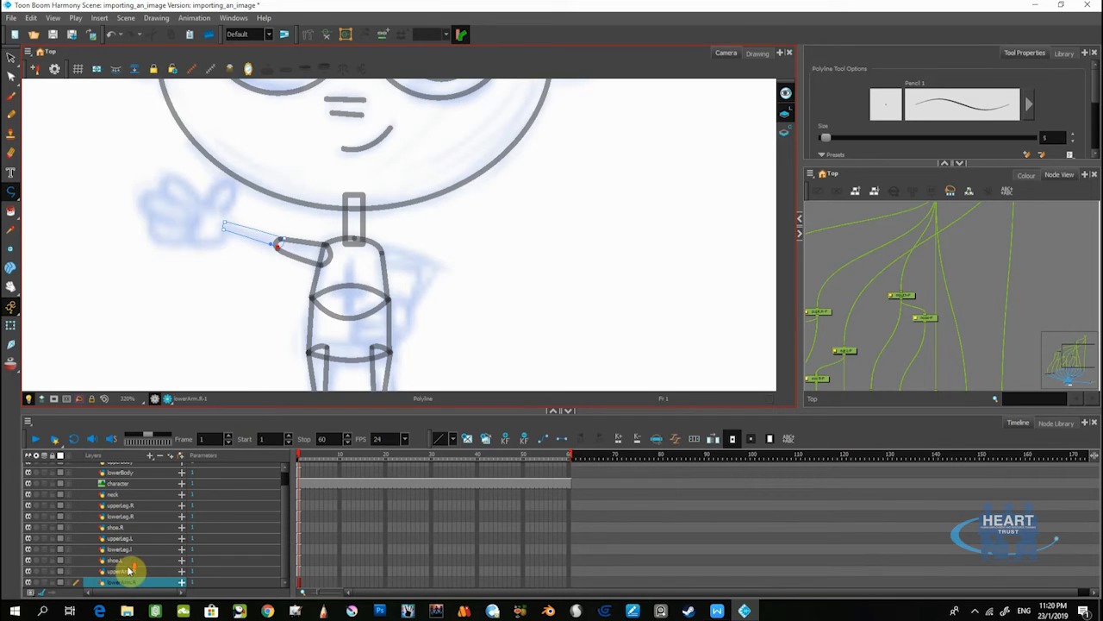
left_click(127, 583)
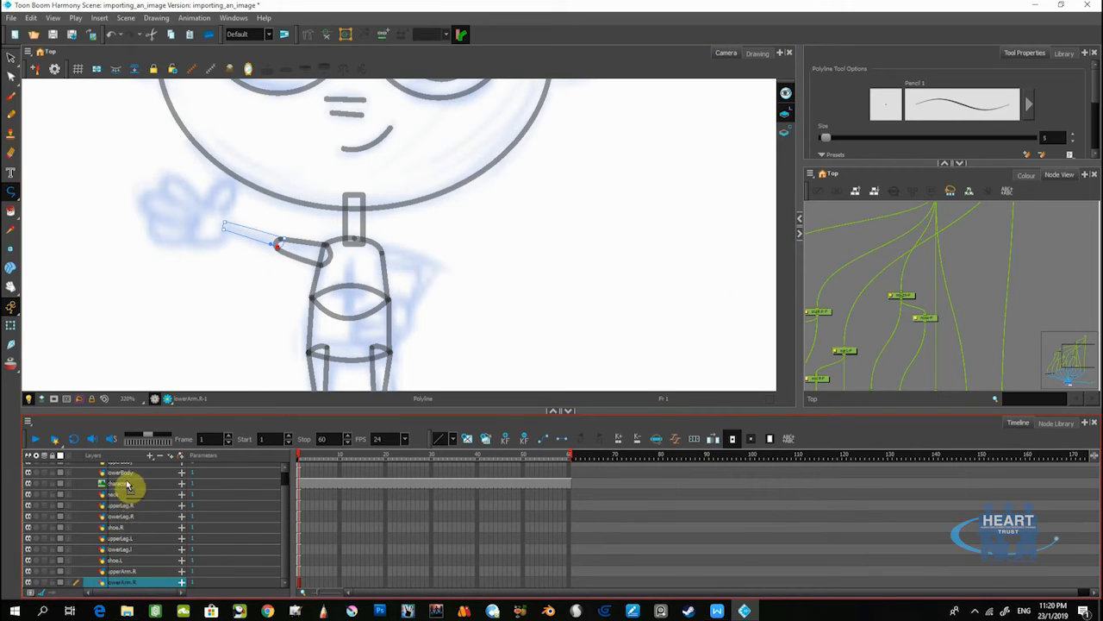
left_click_drag(127, 483, 130, 485)
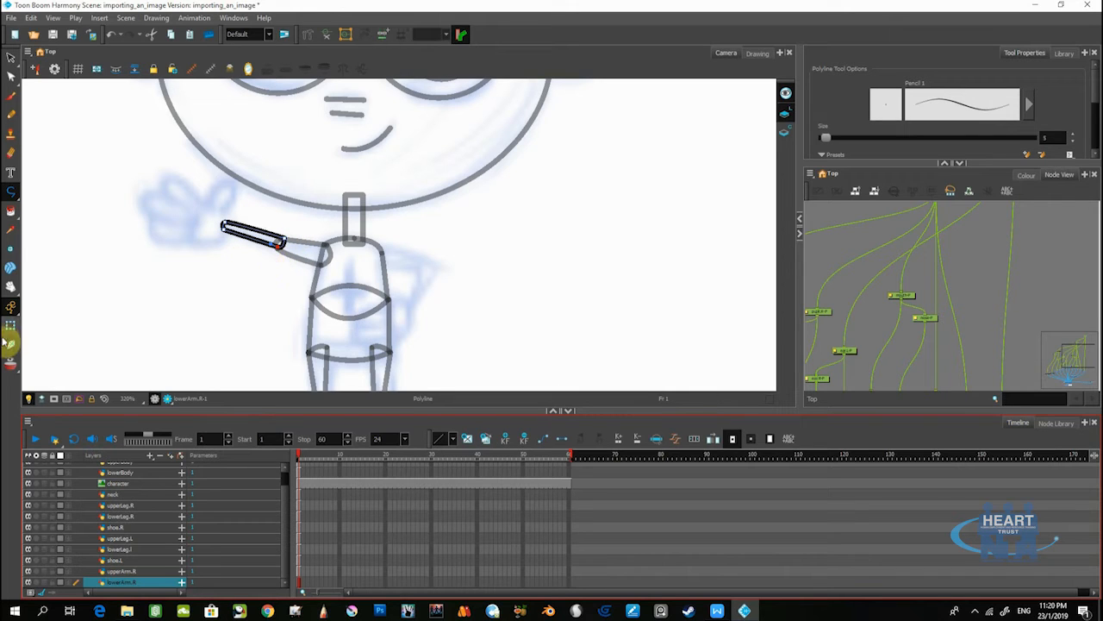
- Add a vector drawing layer named hand.R and try to move it up to the character layer
left_click(151, 456)
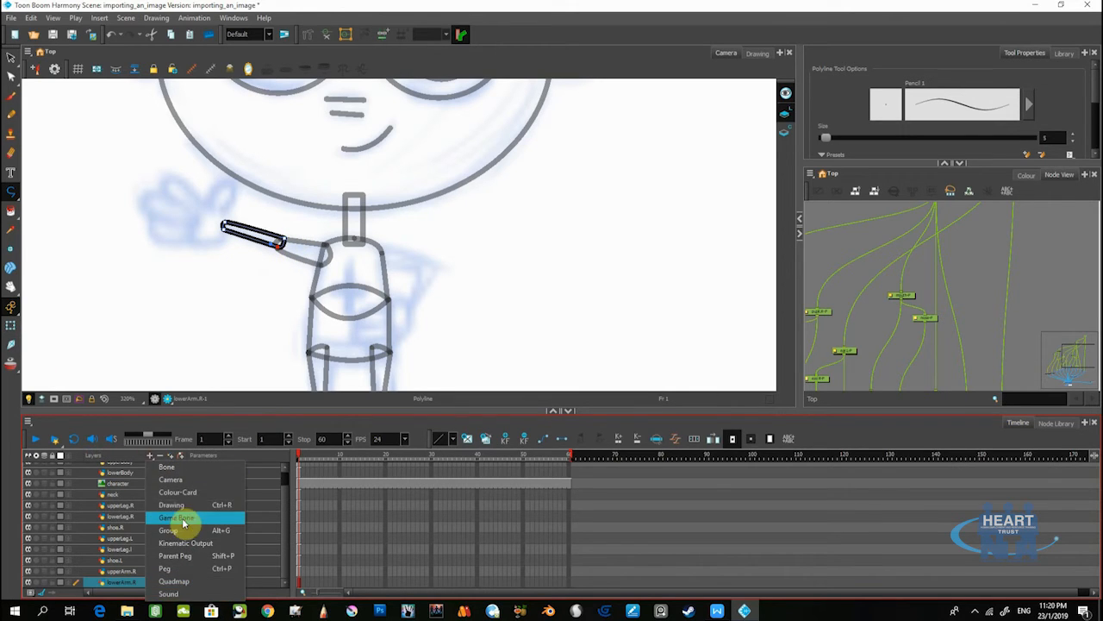
left_click(173, 502)
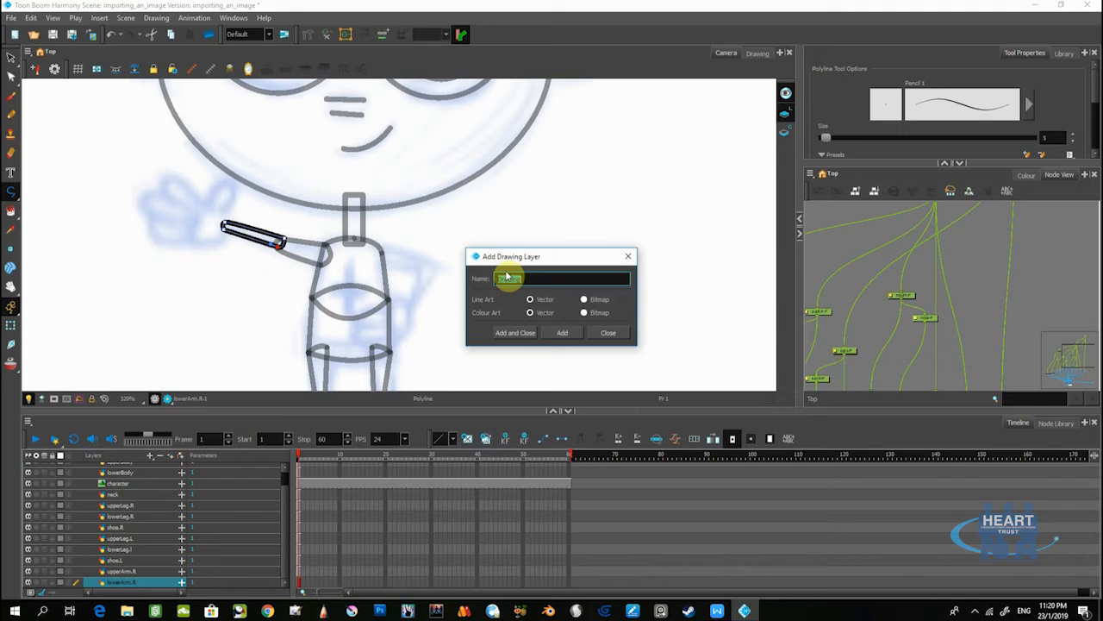
key("Caps_Lock")
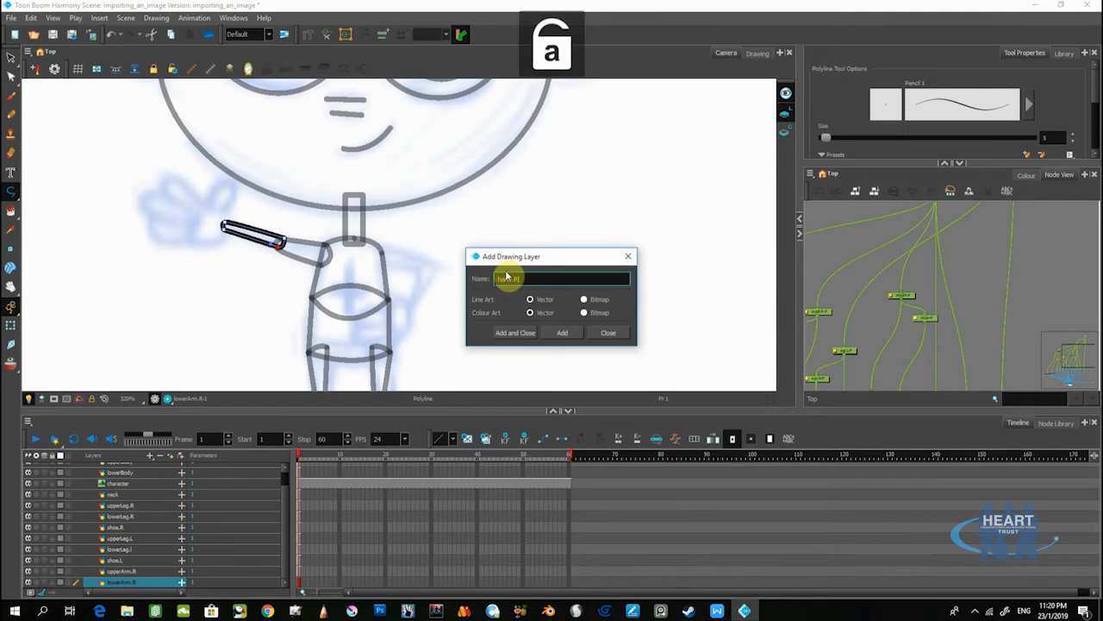
left_click(524, 333)
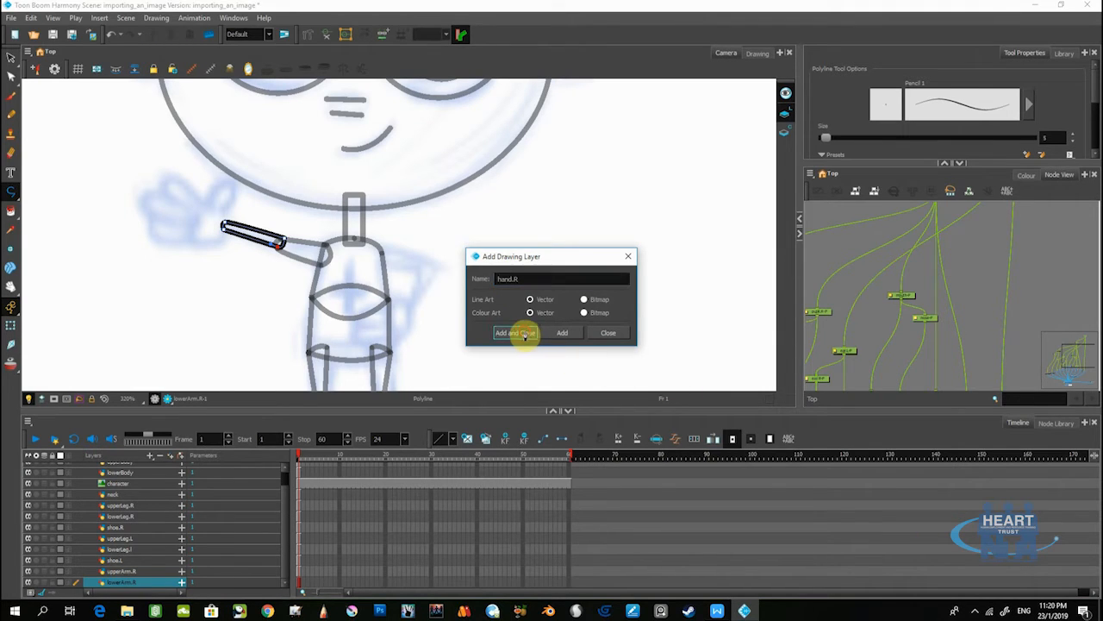
scroll(149, 527, "down", 1)
left_click_drag(128, 582, 130, 473)
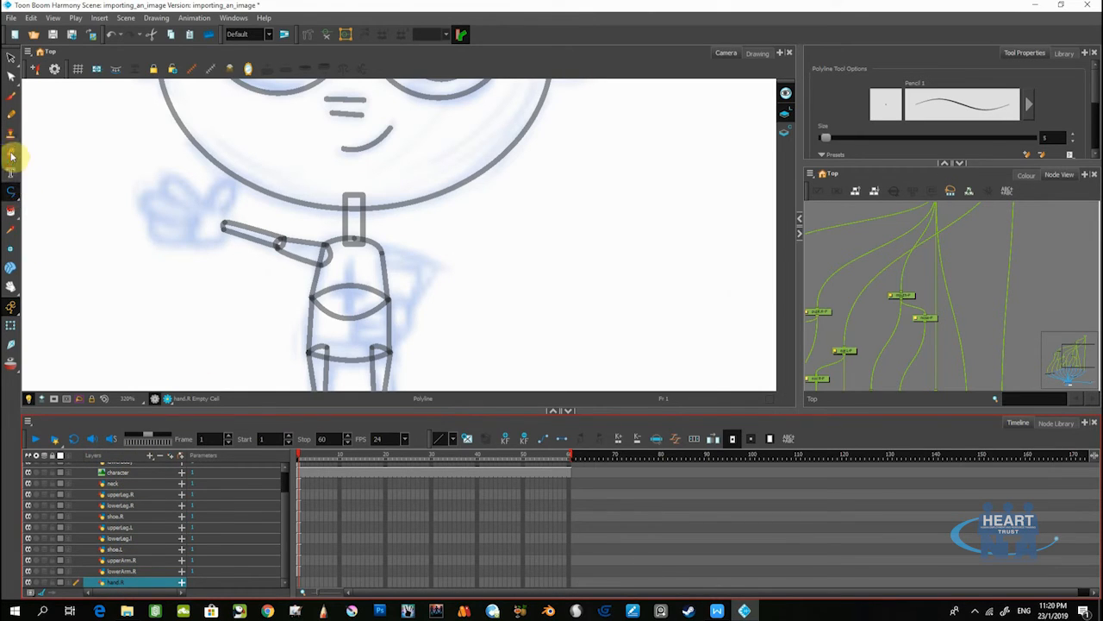
- Set the Brush maximum size to 4.4 and trace the outline of the character's right hand, fingers and thumb on the hand.R layer
left_click(11, 194)
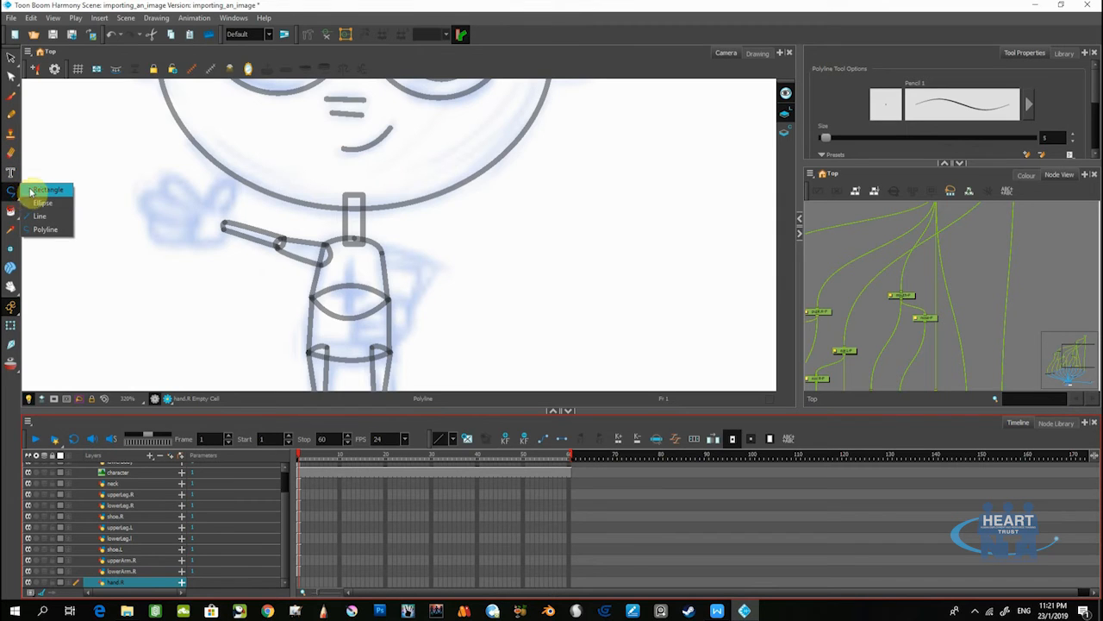
left_click(11, 97)
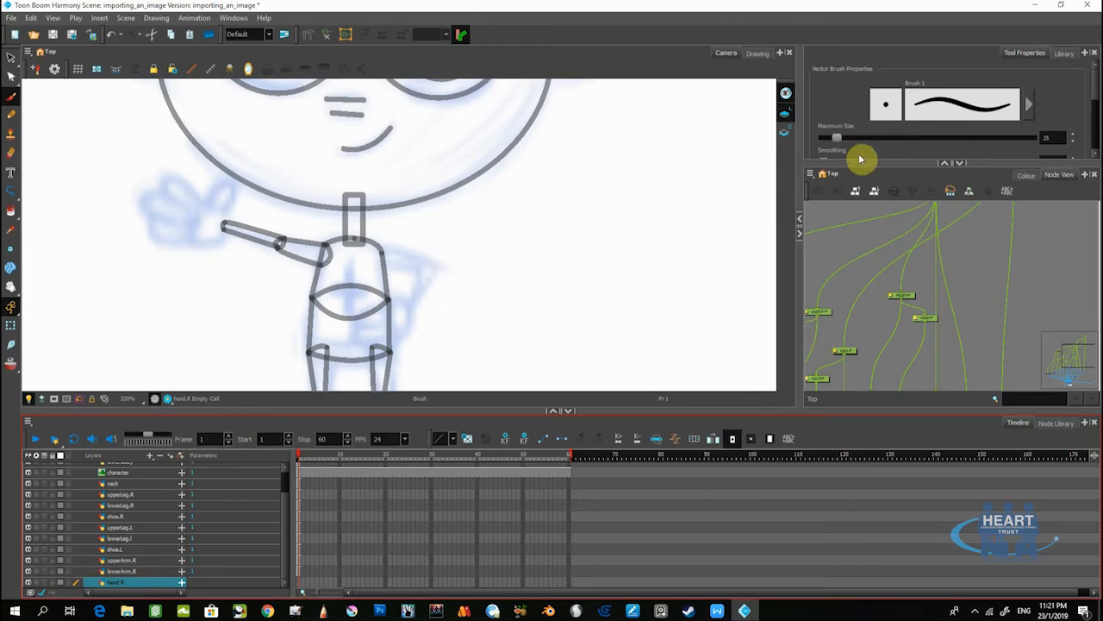
left_click_drag(837, 140, 826, 139)
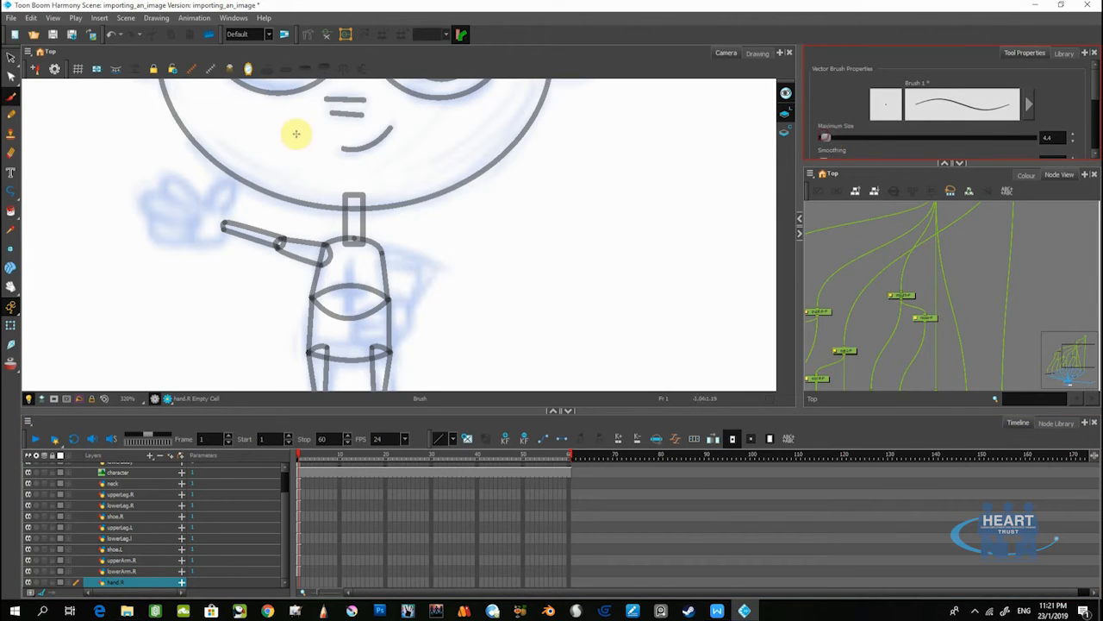
left_click(224, 223)
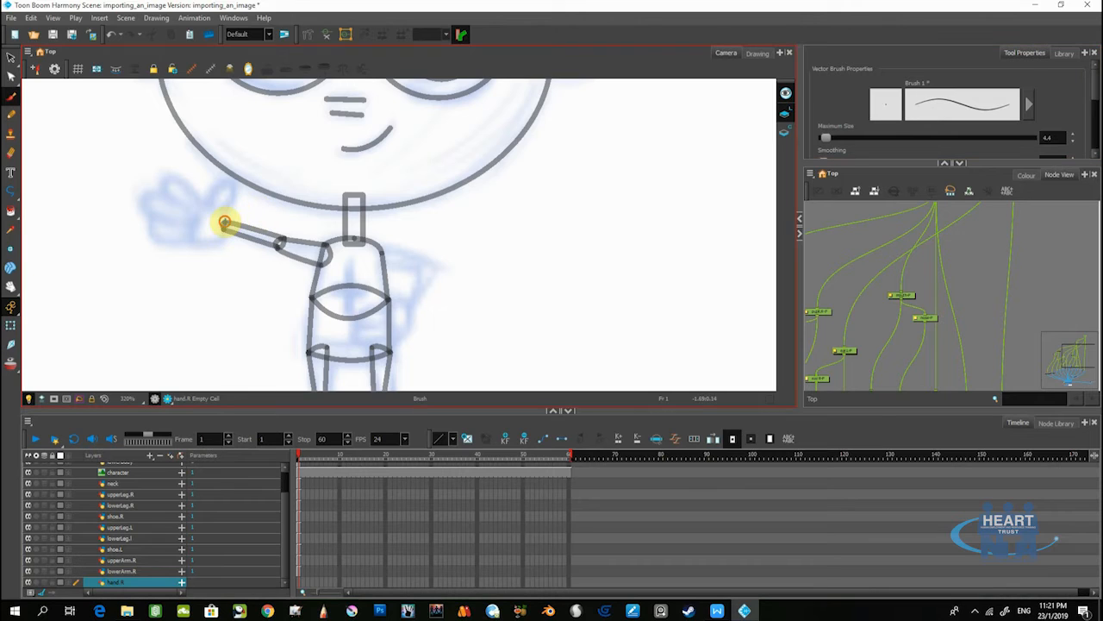
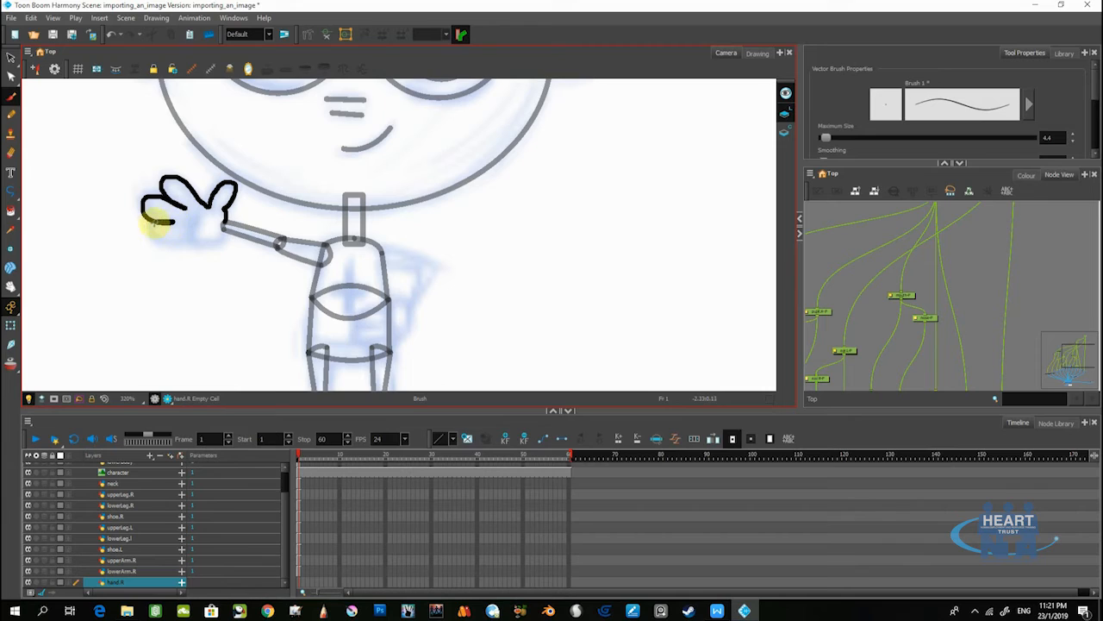
left_click_drag(149, 226, 169, 244)
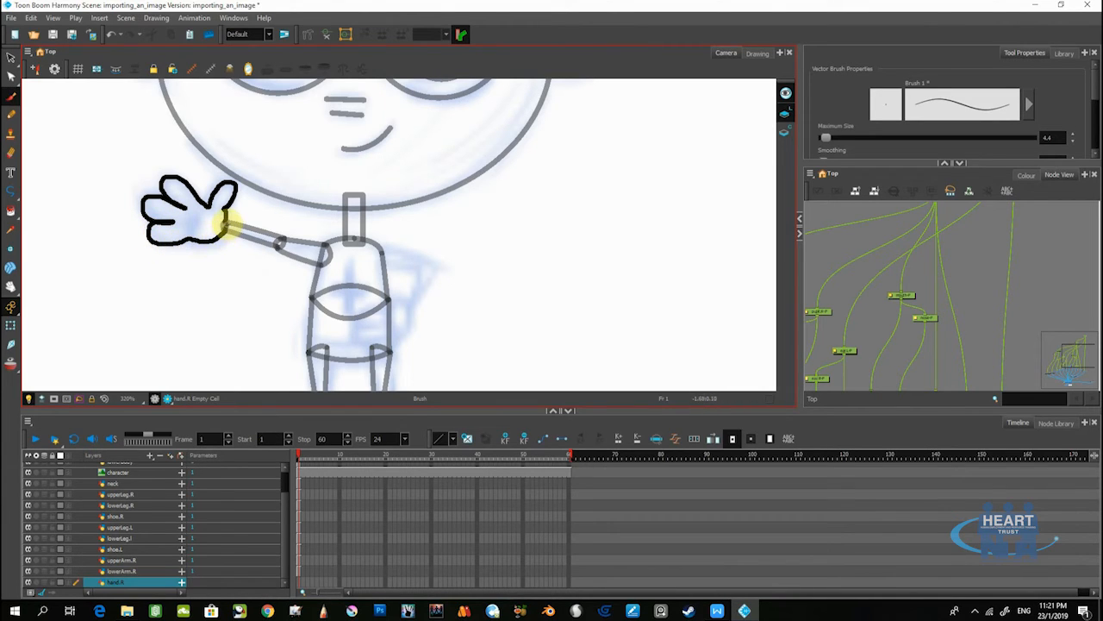
- Place the drawing pivot of the hand.R layer at the wrist, where the hand meets the forearm
scroll(227, 234, "up", 3)
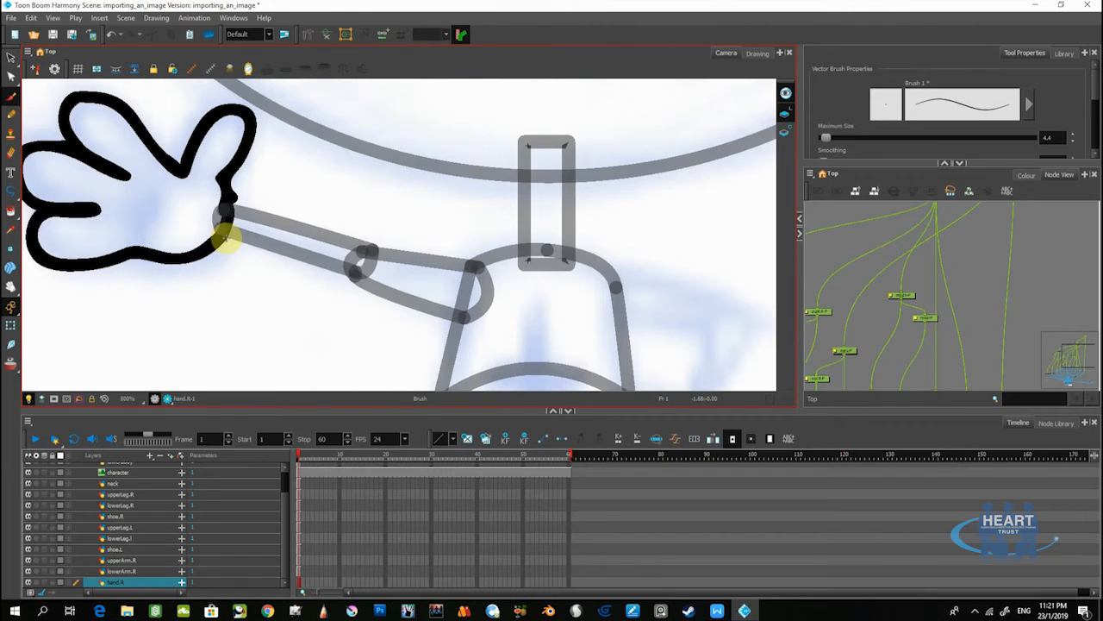
scroll(226, 233, "down", 1)
scroll(326, 193, "down", 3)
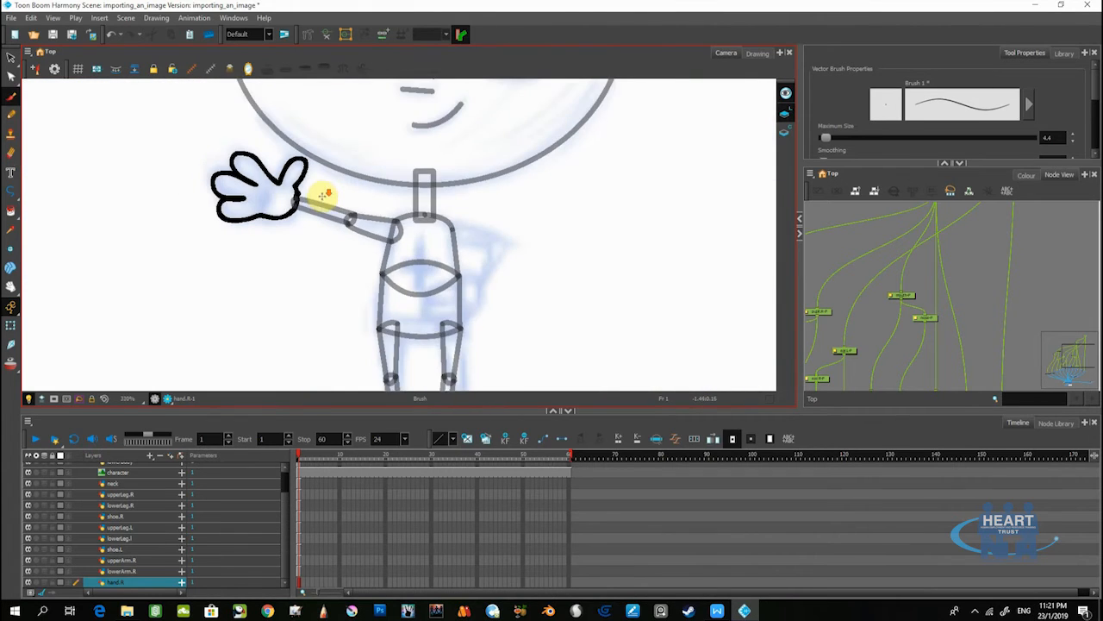
scroll(324, 193, "down", 1)
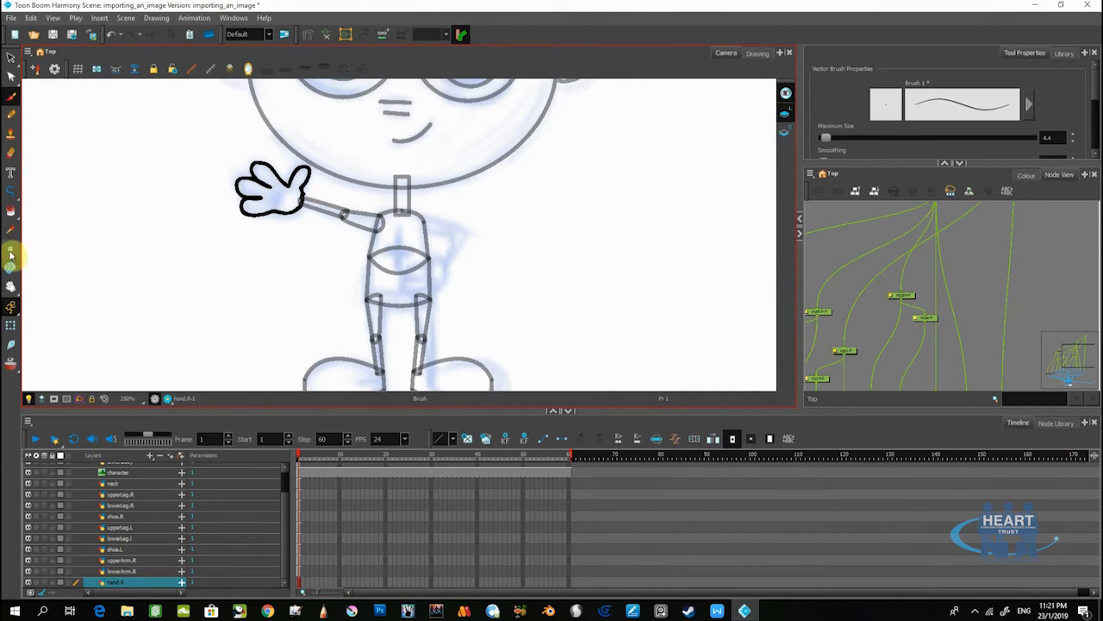
left_click(10, 263)
mouse_move(301, 242)
left_mouse_down()
mouse_move(264, 219)
mouse_move(259, 227)
left_mouse_up()
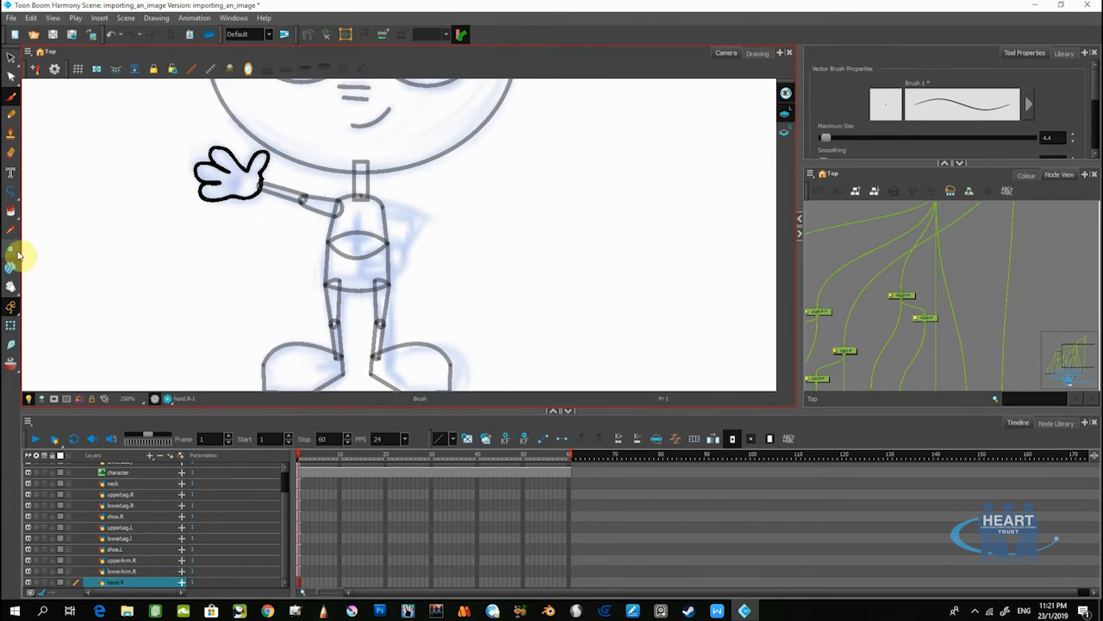
left_click(12, 250)
scroll(245, 182, "up", 3)
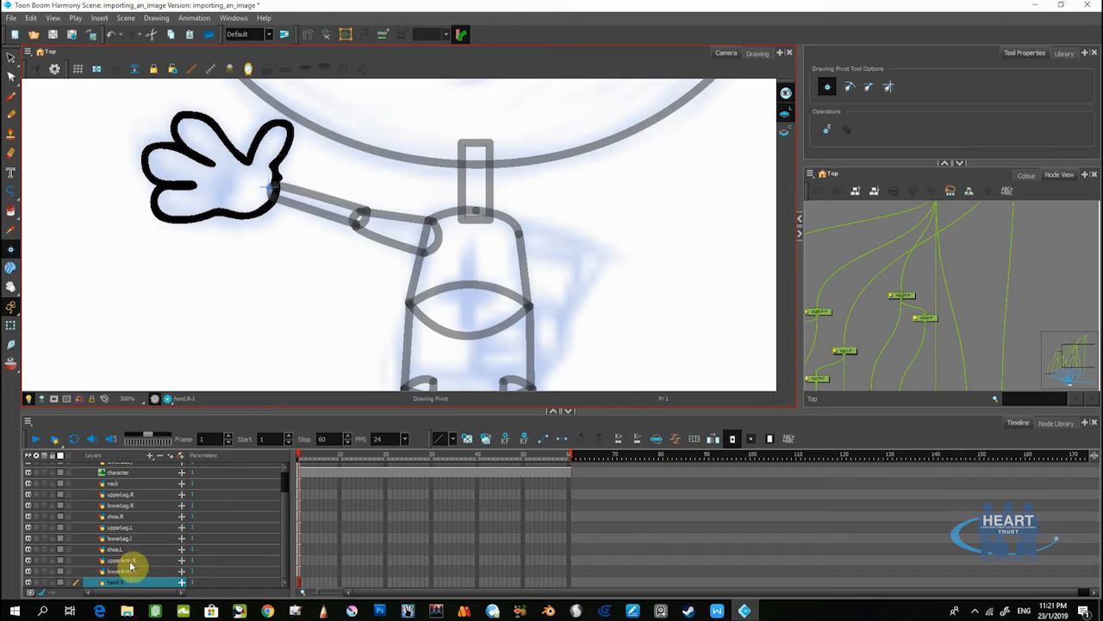
- Place the drawing pivot of upperArm.R at the shoulder and that of lowerArm.R at the elbow
left_click(129, 561)
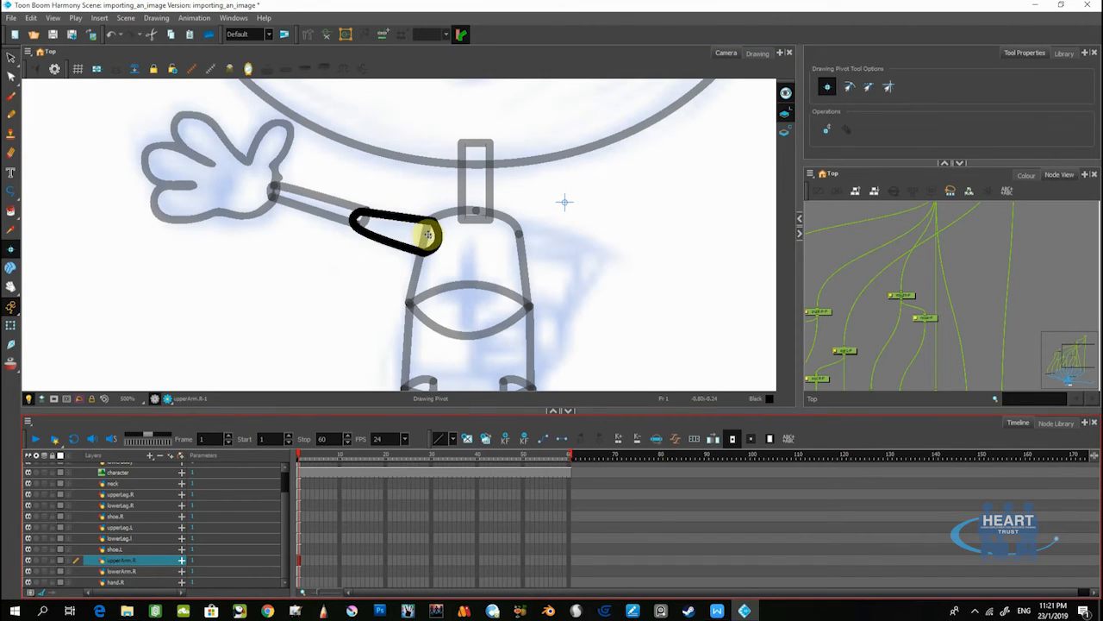
left_click_drag(430, 235, 428, 241)
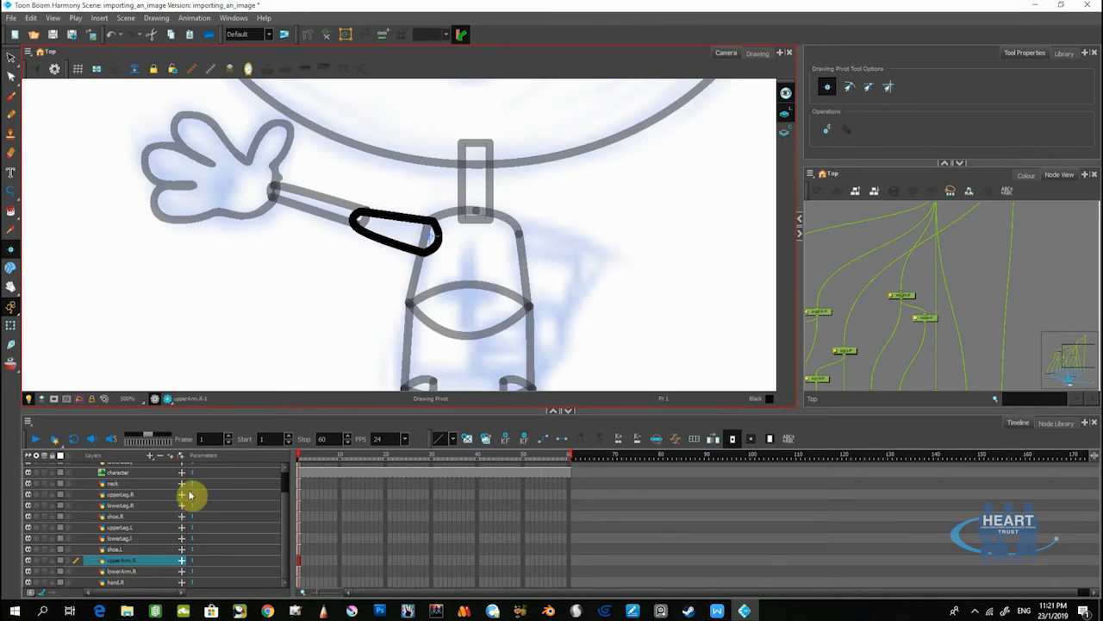
left_click(129, 571)
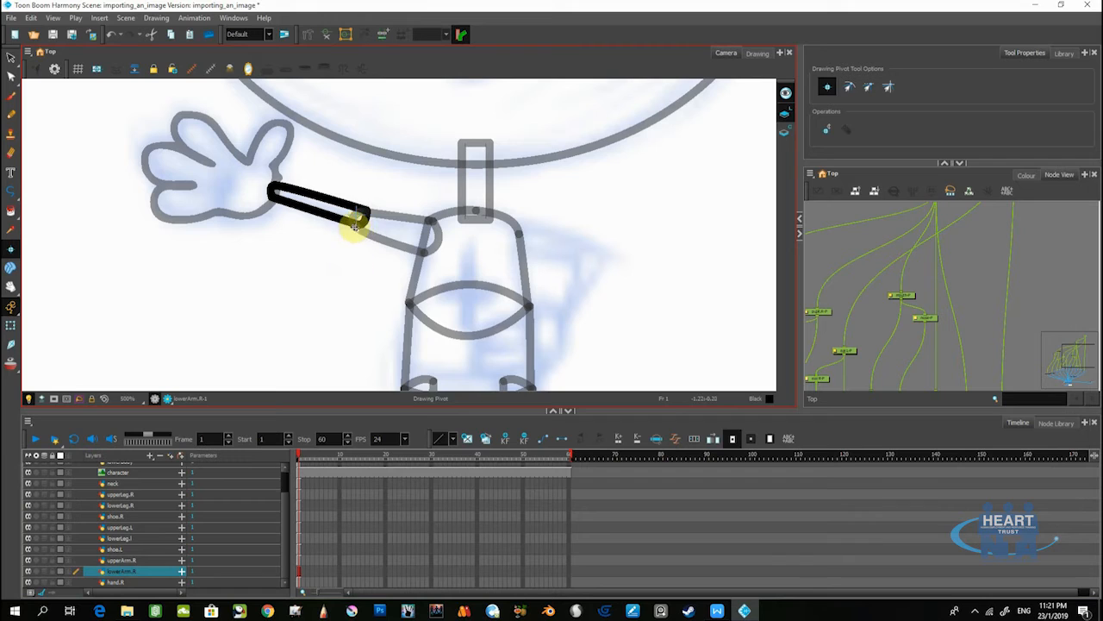
left_click(125, 583)
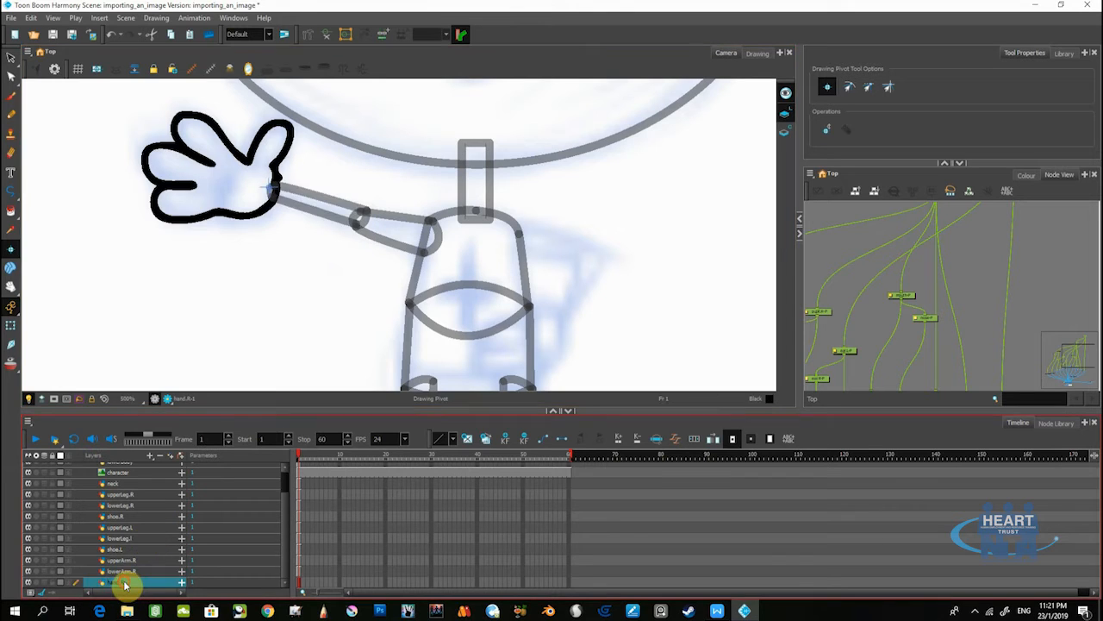
left_click(129, 570)
left_click(129, 560)
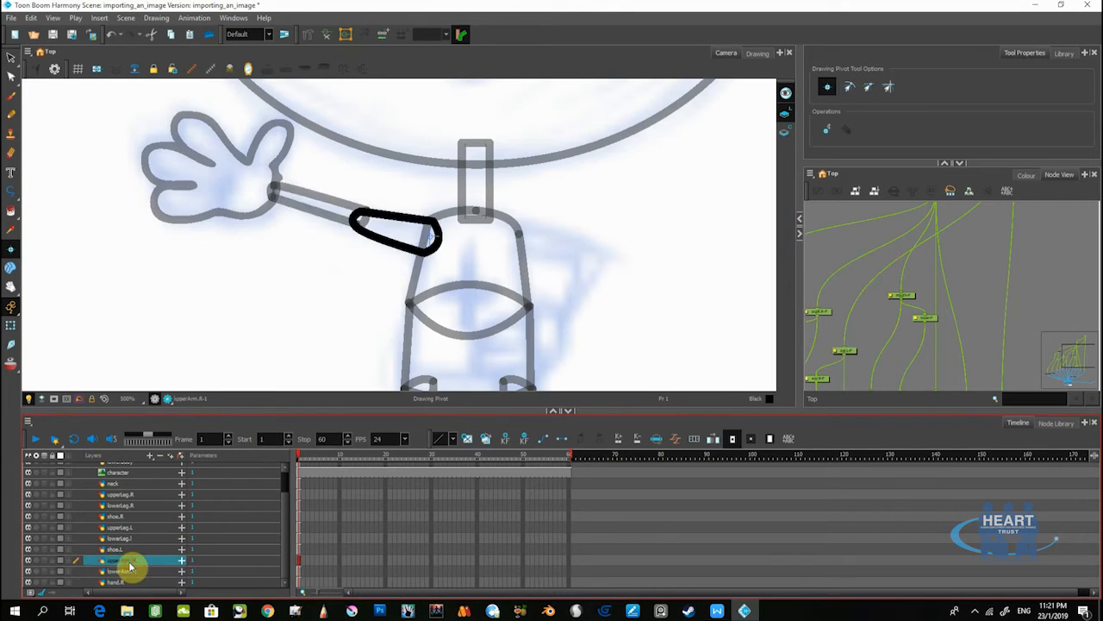
- Duplicate the upperArm.R layer, naming the copy upperArm.L, and place it below the hand.R layer
scroll(387, 180, "down", 4)
left_click_drag(354, 249, 288, 223)
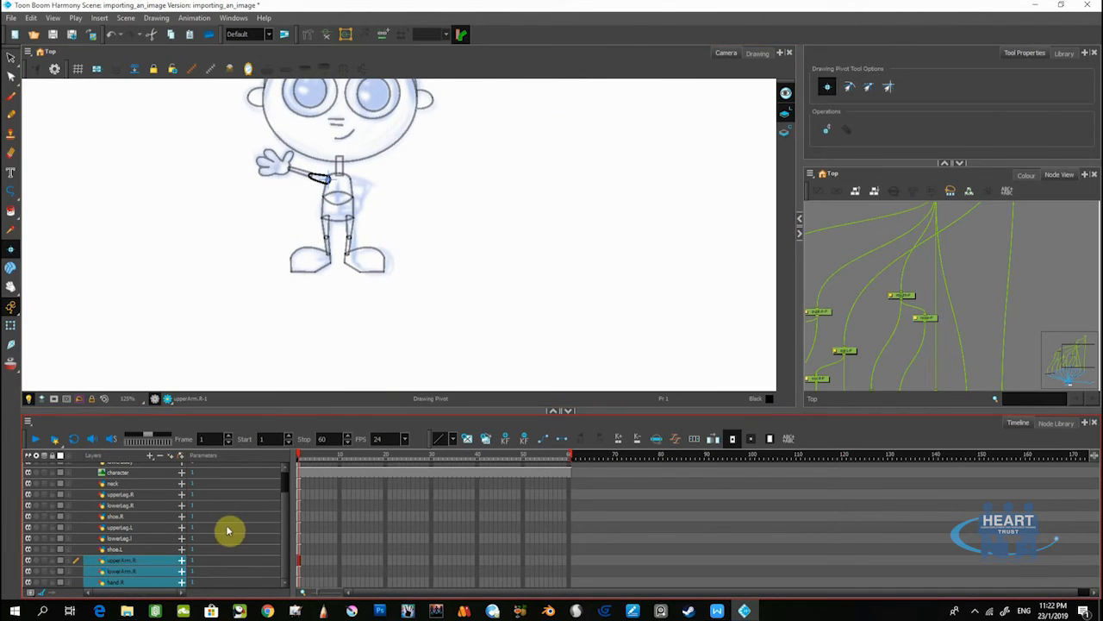
left_click(145, 541)
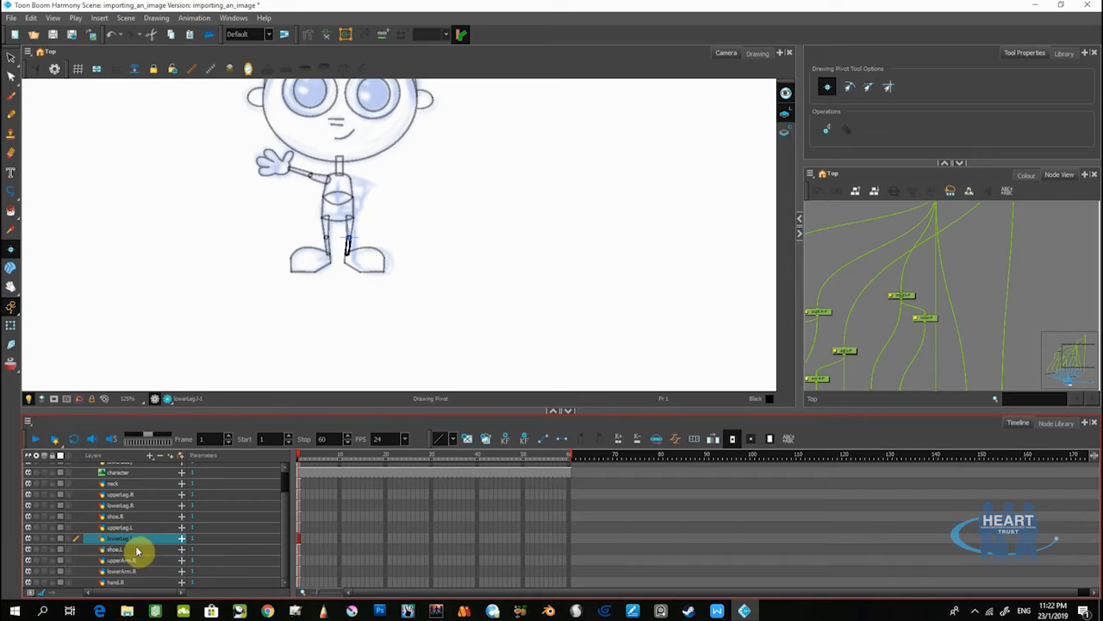
left_click(113, 562)
right_click(120, 561)
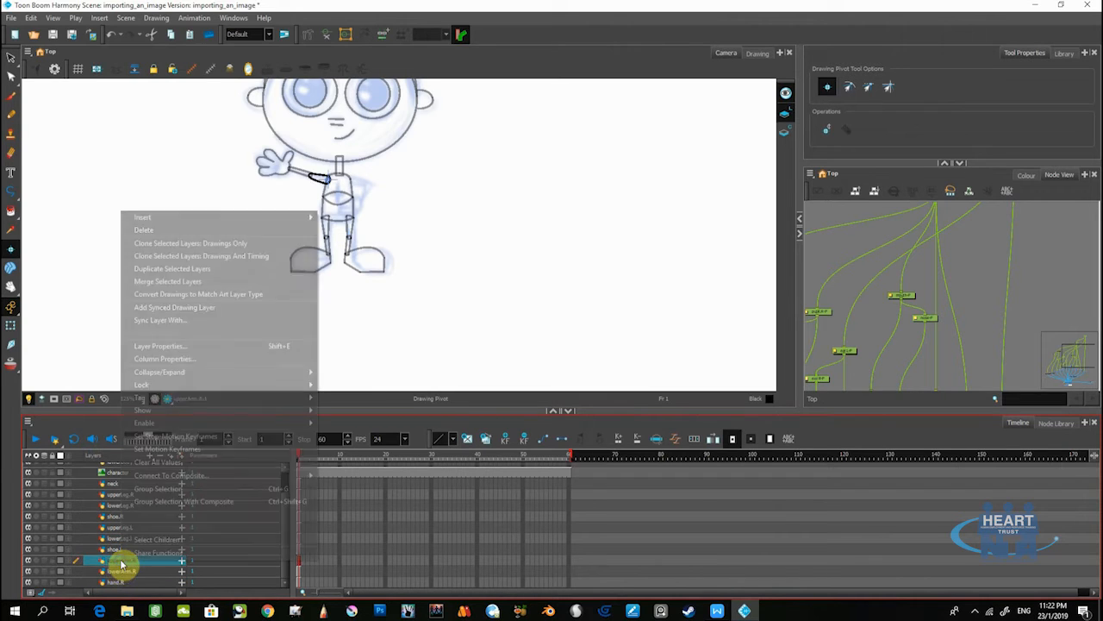
left_click(152, 269)
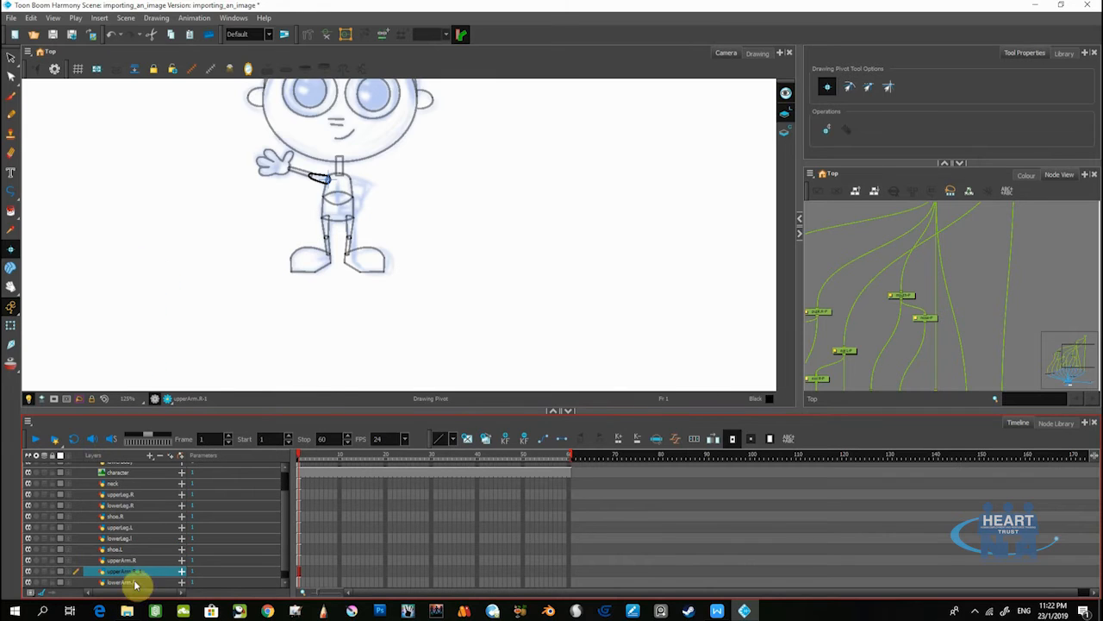
double_click(134, 572)
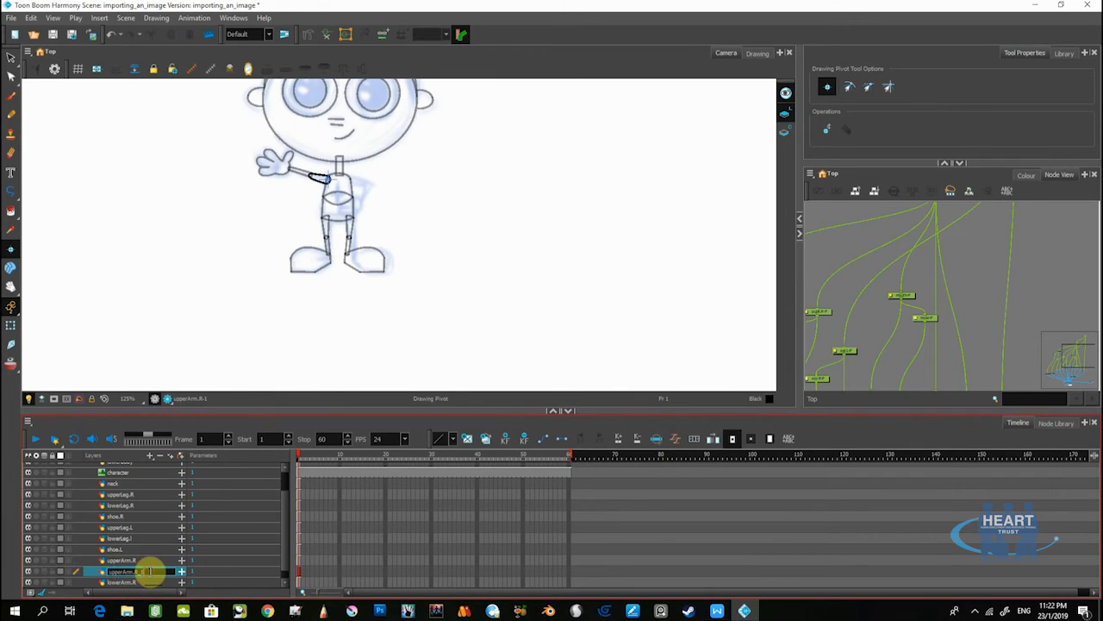
key("Caps_Lock")
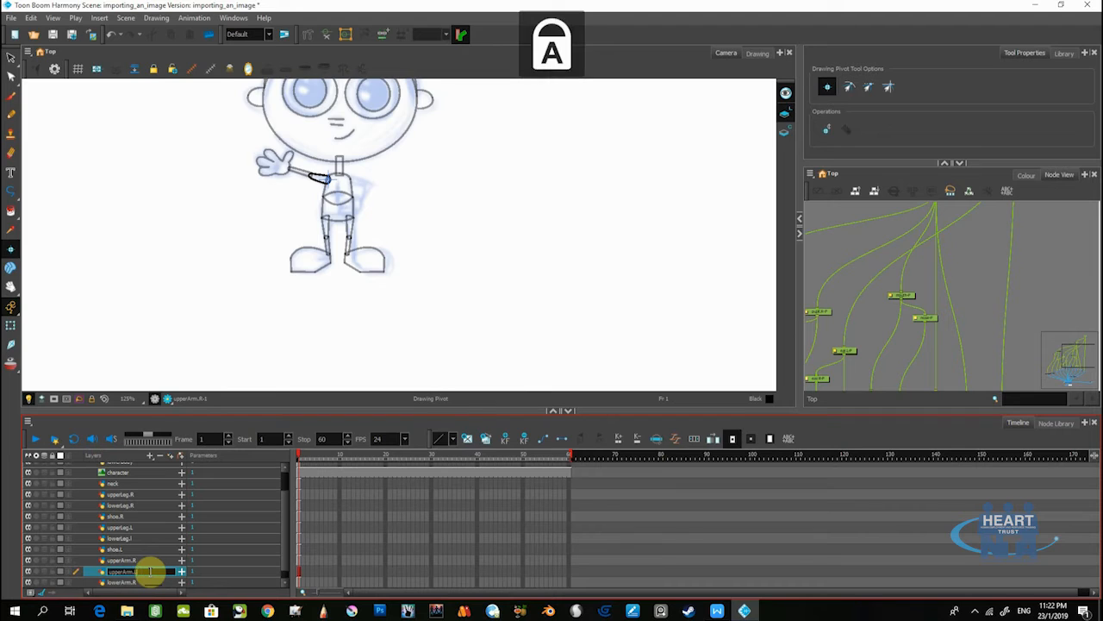
key("Caps_Lock")
scroll(148, 571, "down", 1)
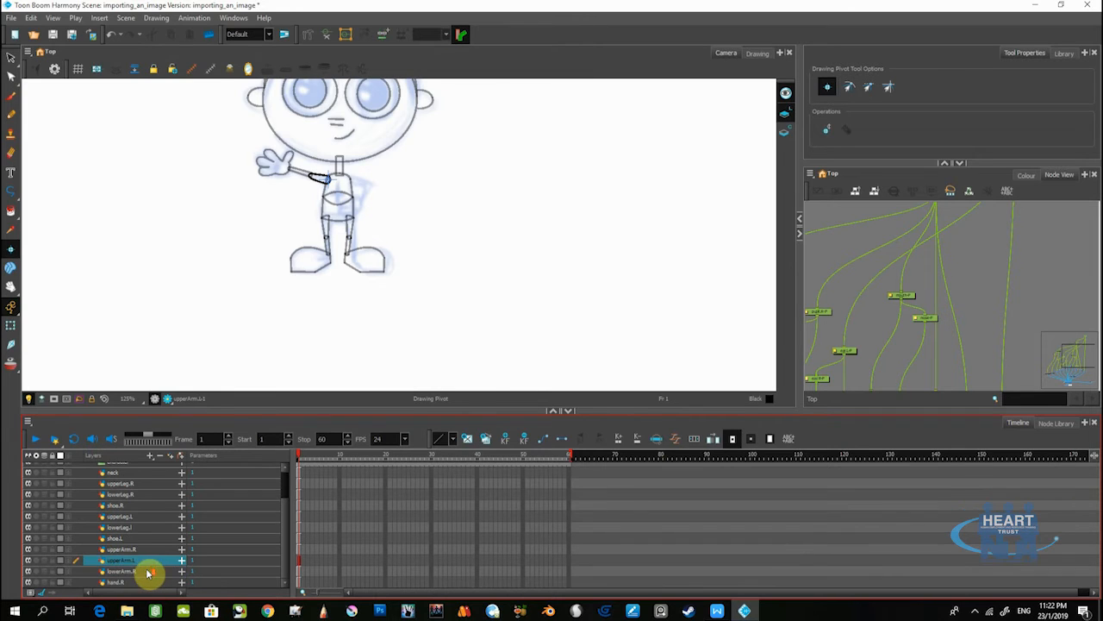
left_click_drag(130, 583, 125, 587)
- Duplicate the lowerArm.R layer and rename the copy lowerArm.L
left_click(125, 561)
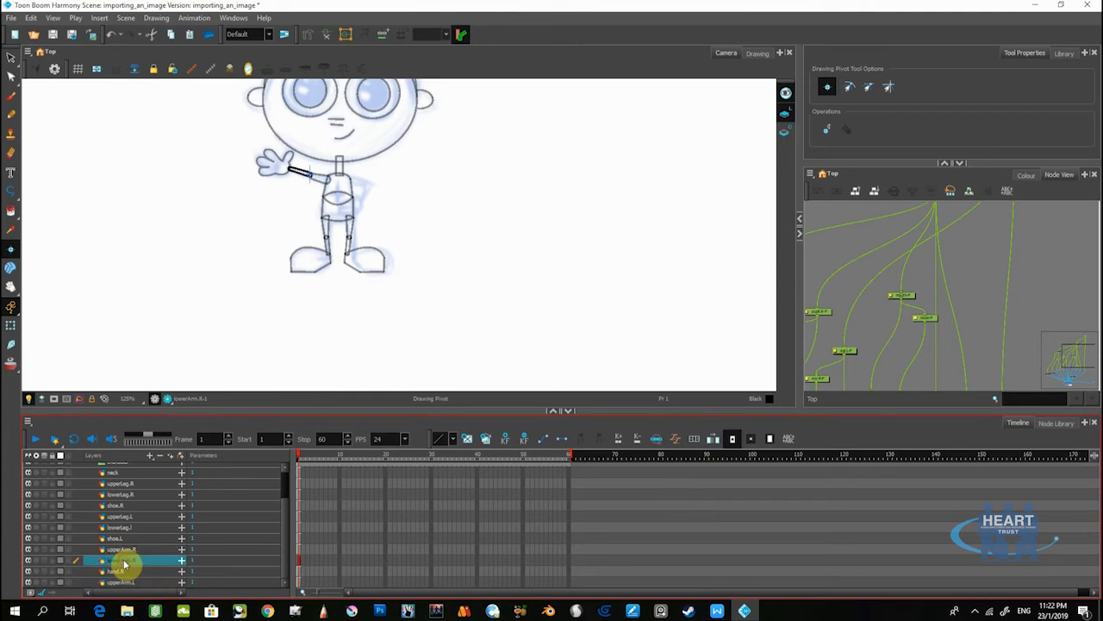
right_click(125, 561)
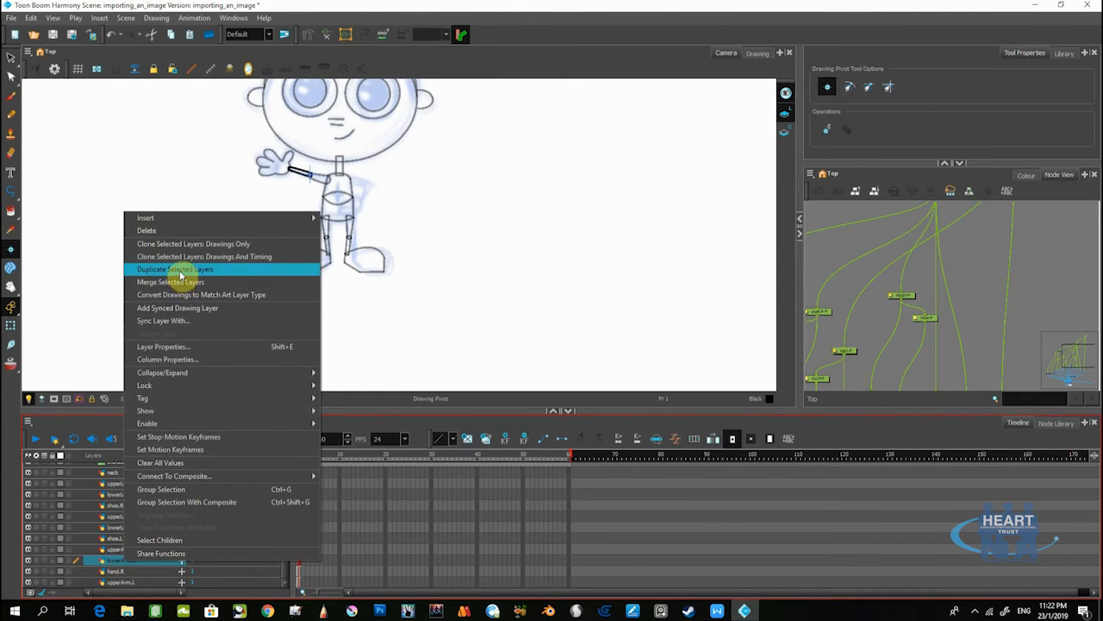
left_click(181, 271)
double_click(145, 572)
key("Caps_Lock")
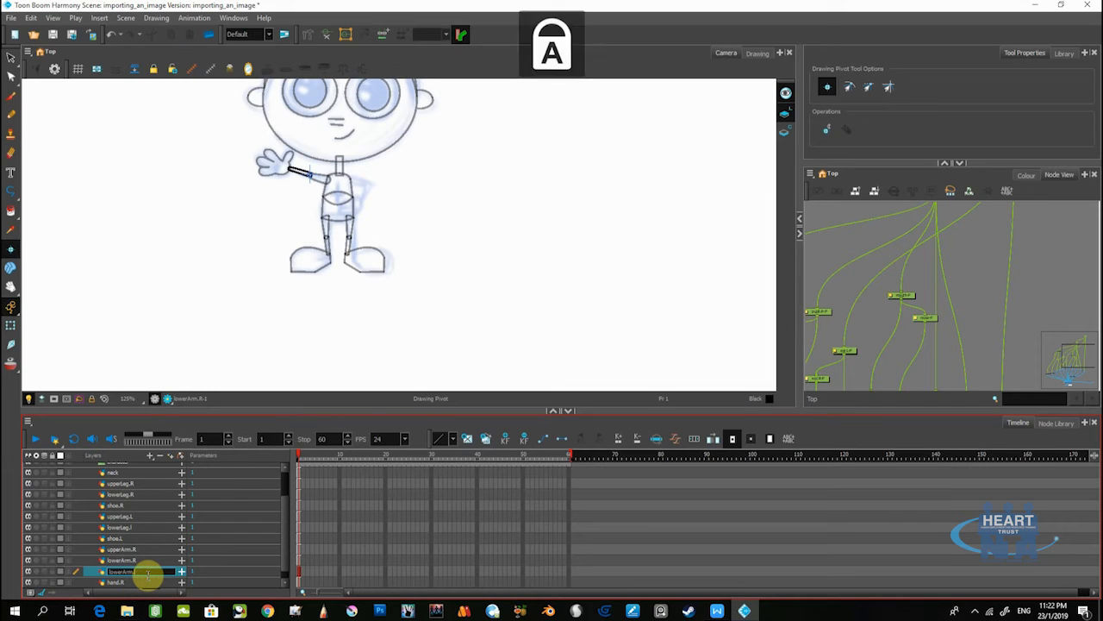
type("L")
key("Return")
- Duplicate the hand.R layer and rename the copy hand.L
scroll(151, 580, "down", 1)
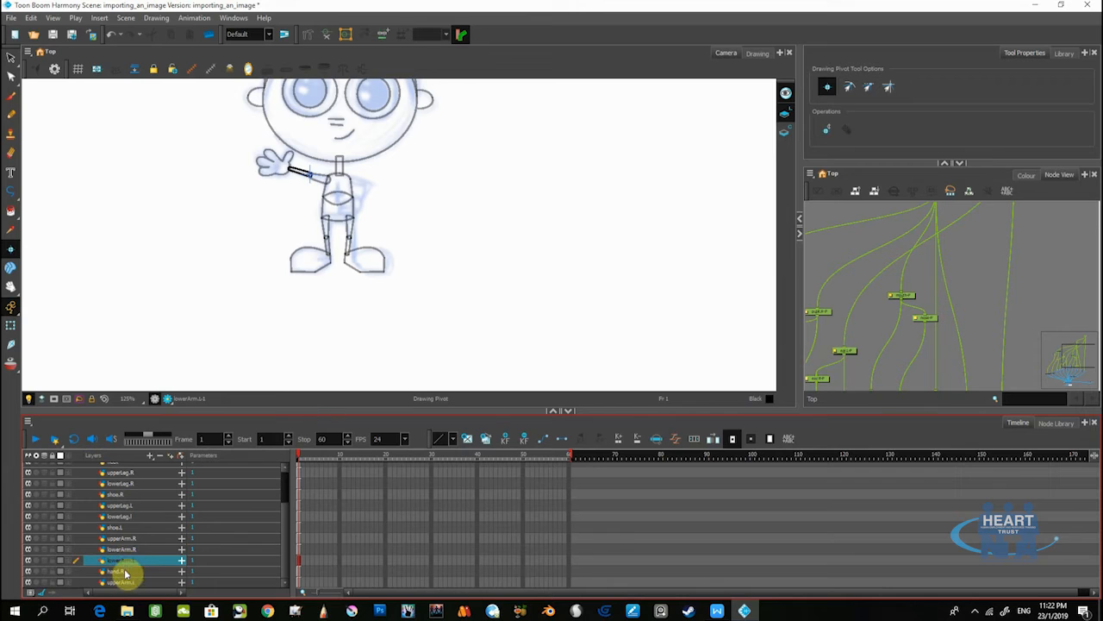
left_click(121, 570)
right_click(121, 571)
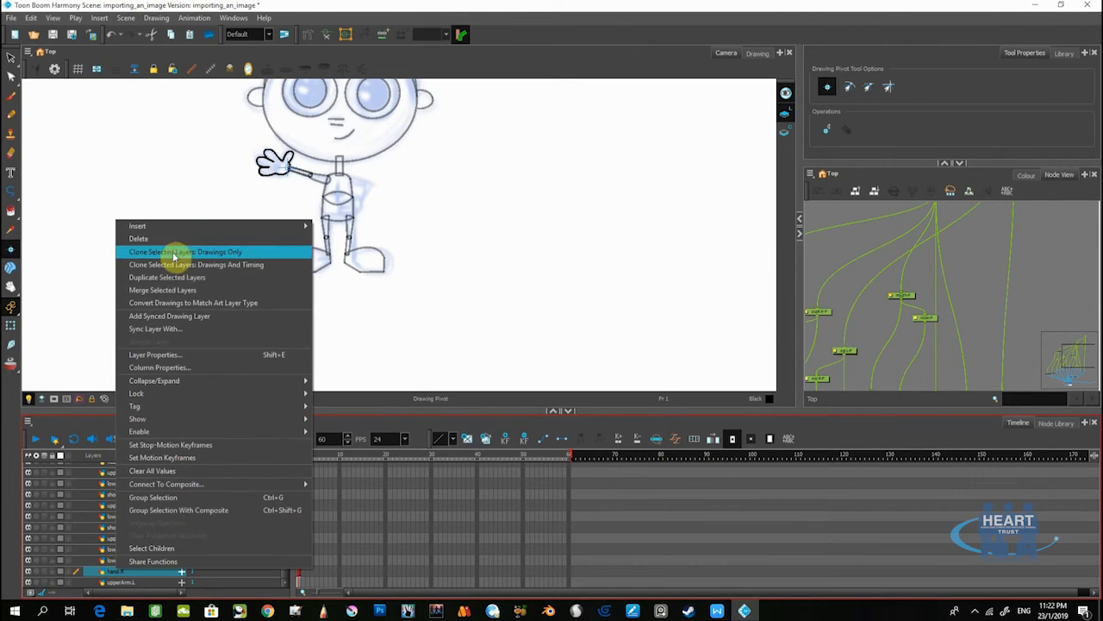
left_click(164, 278)
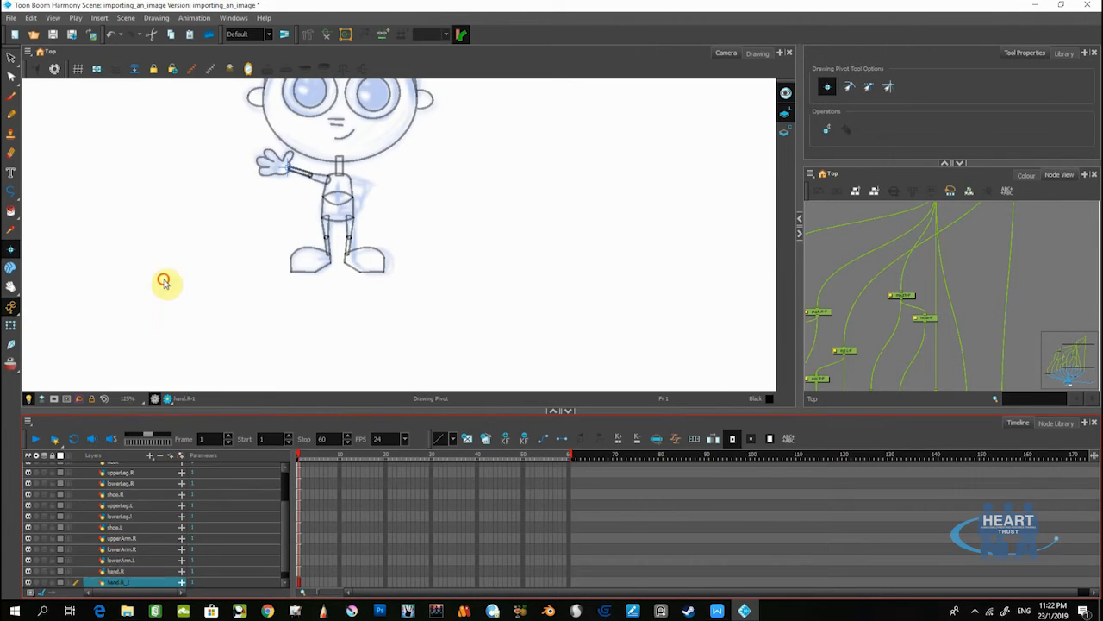
double_click(125, 584)
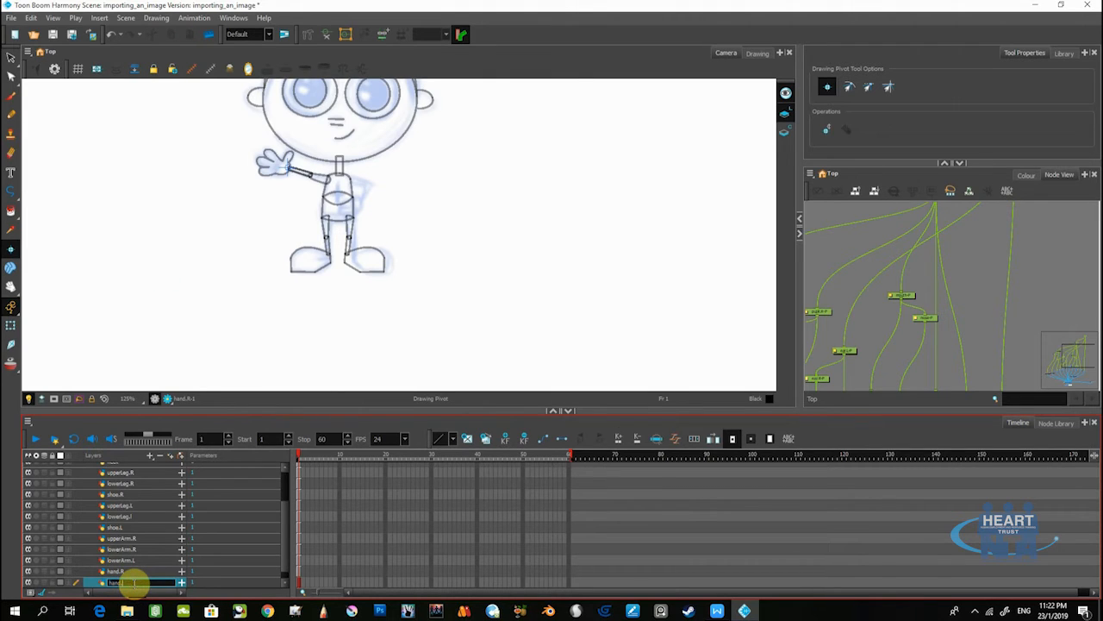
key("Caps_Lock")
type("L")
key("Caps_Lock")
key("Return")
- Reorder the left arm layers below hand.R so that they run upperArm.L, lowerArm.L, hand.L
scroll(136, 583, "down", 1)
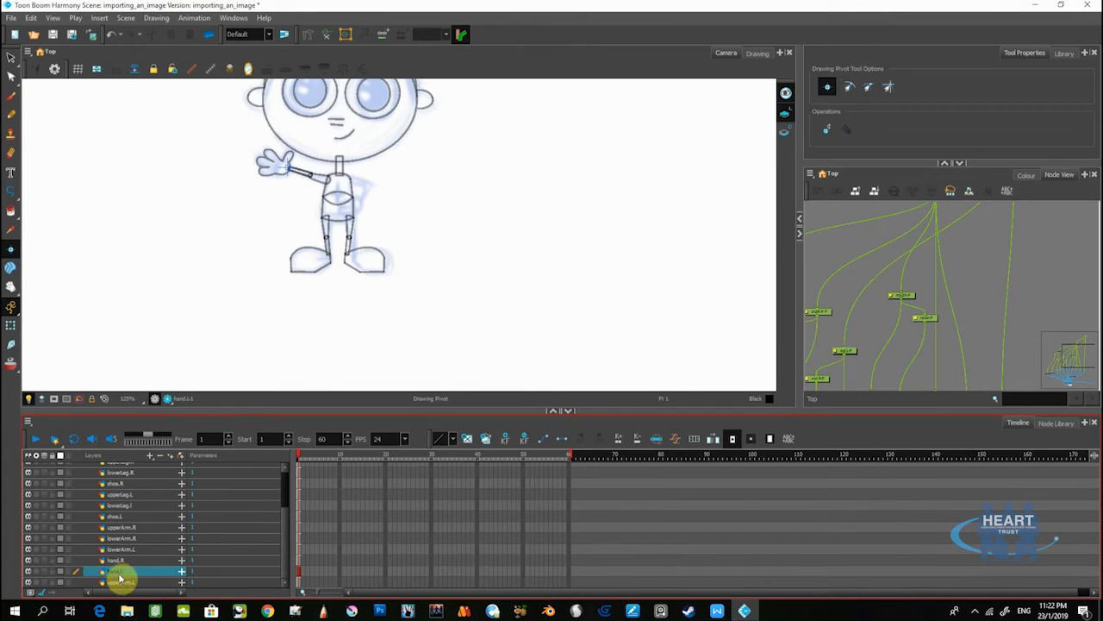
left_click(126, 584)
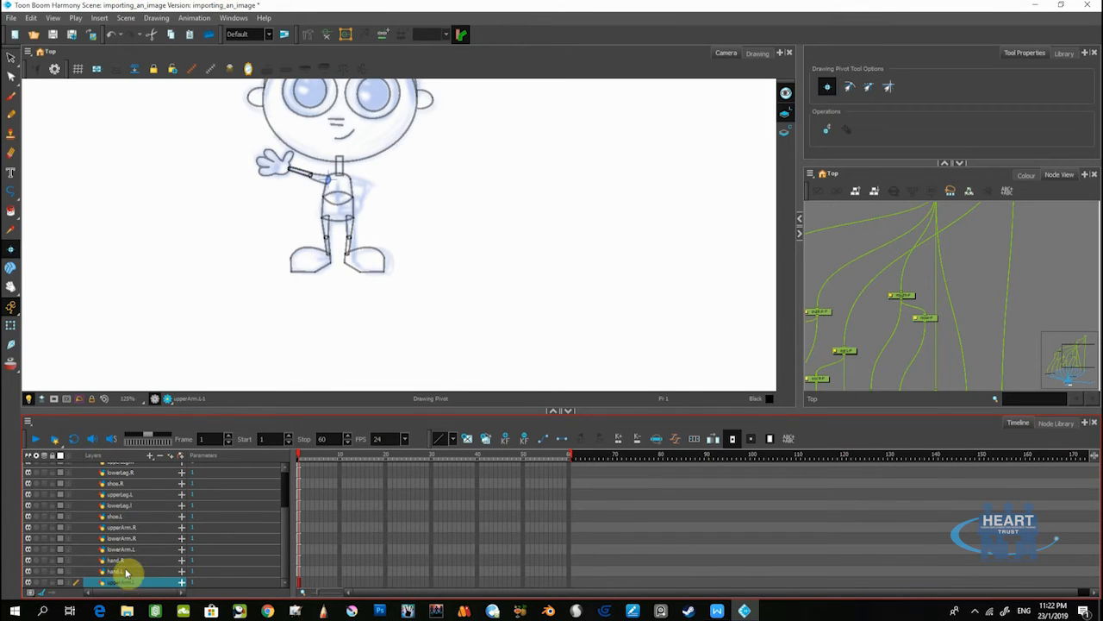
left_click(124, 550)
left_click_drag(123, 550, 119, 589)
left_click(119, 559)
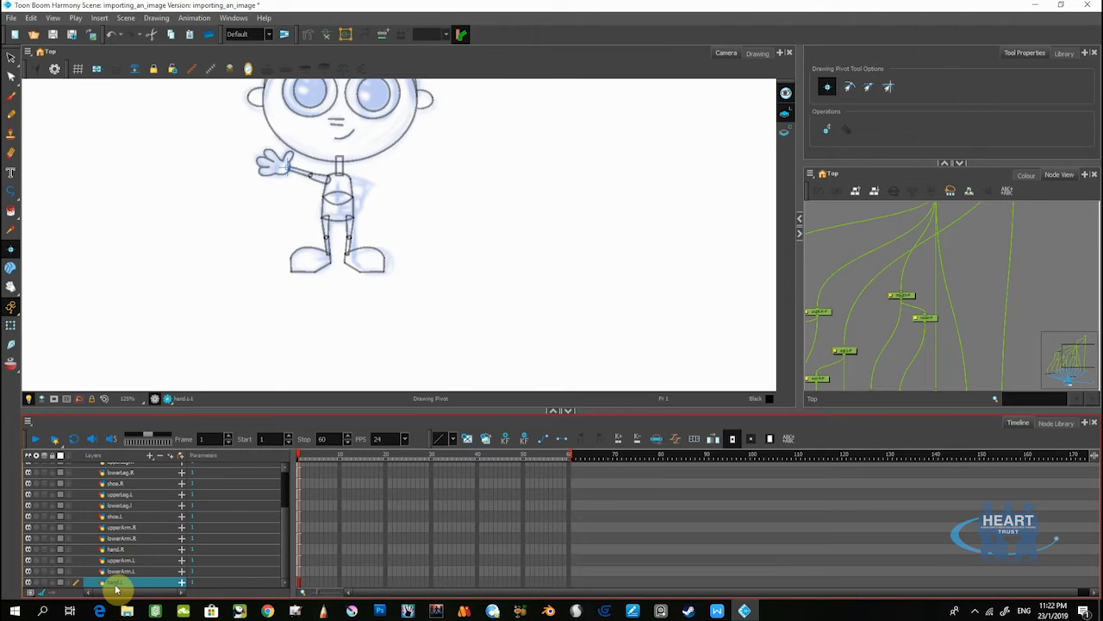
- Hide the character reference image layer
scroll(131, 543, "up", 5)
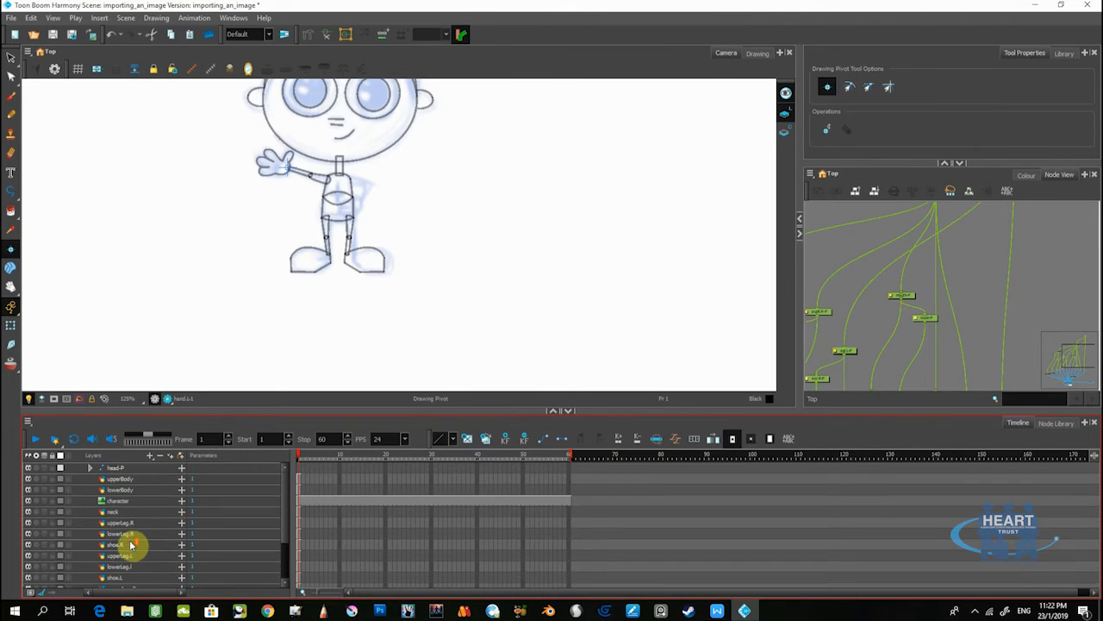
left_click(119, 502)
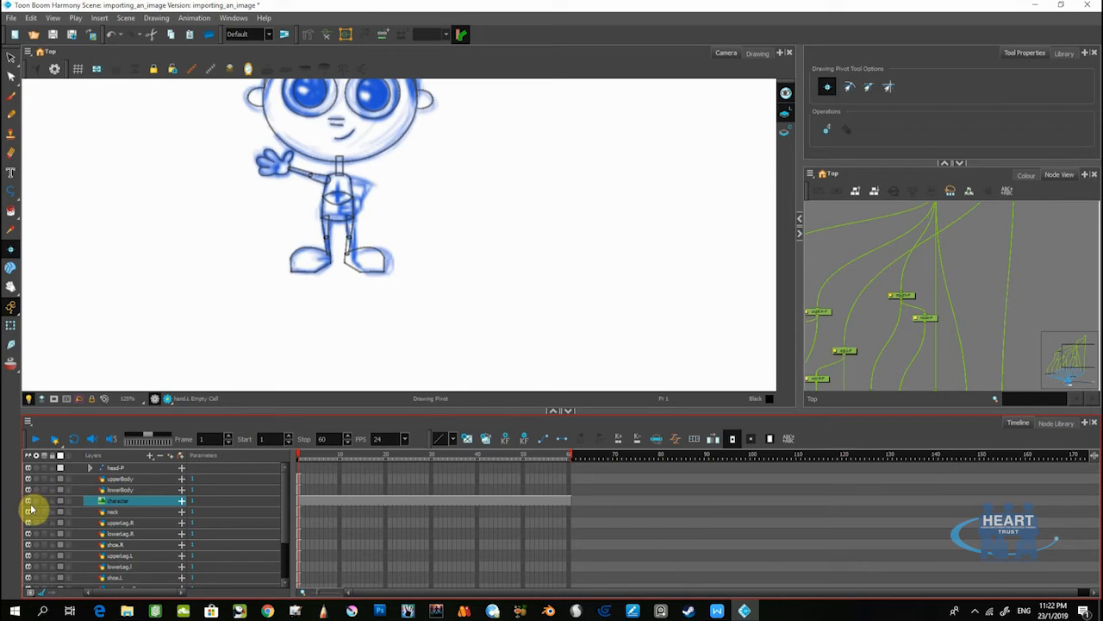
left_click(27, 501)
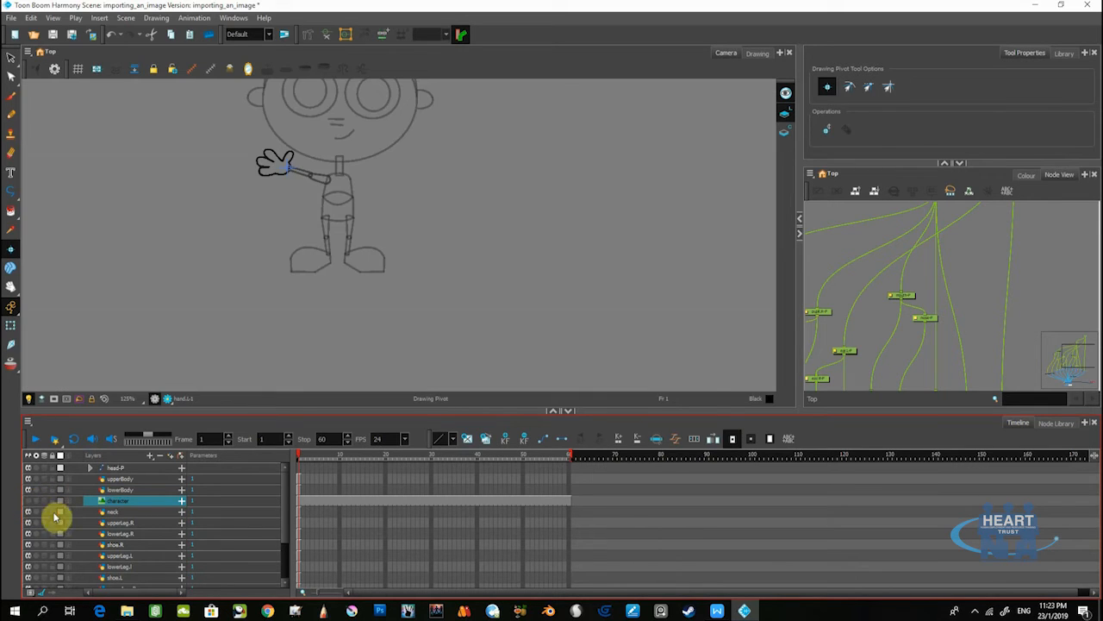
- Move the hand.L drawing across to the opposite side of the body and flip it horizontally
scroll(304, 287, "up", 1)
scroll(303, 287, "up", 1)
key("space")
left_click_drag(308, 247, 296, 303)
mouse_move(308, 224)
left_mouse_down()
mouse_move(300, 331)
mouse_move(294, 256)
left_mouse_up()
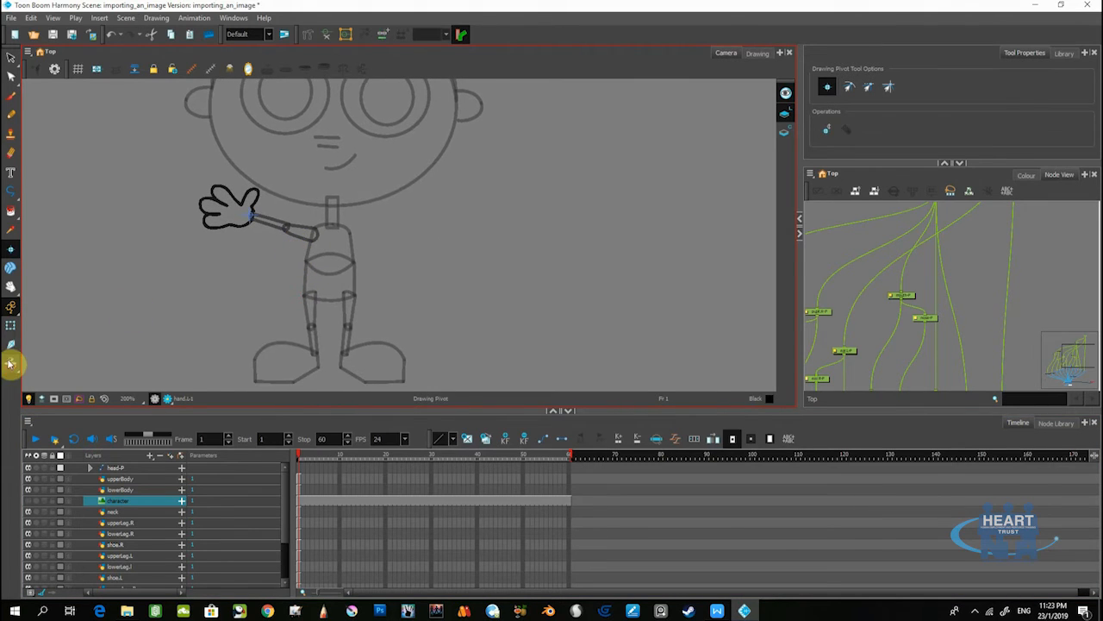
left_click_drag(177, 273, 158, 248)
scroll(136, 543, "down", 3)
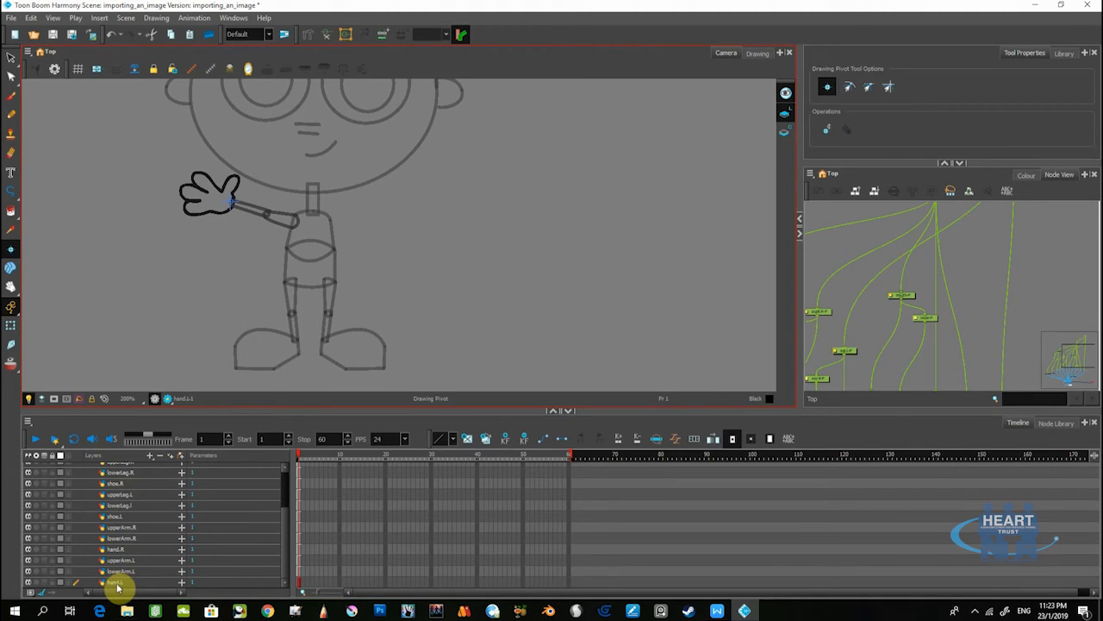
left_click(117, 584)
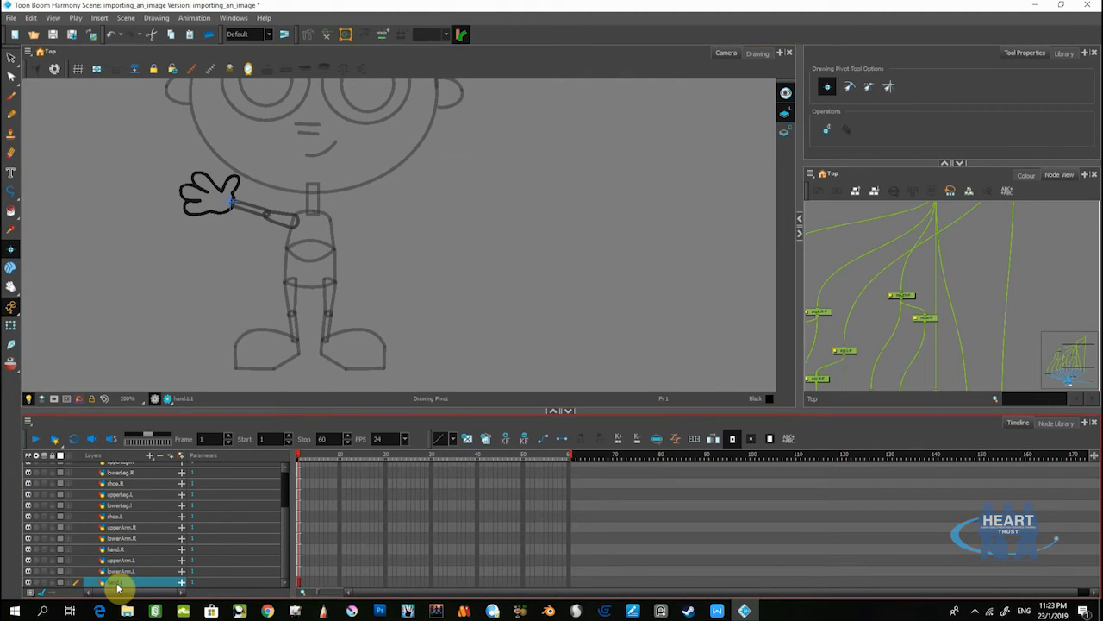
left_click(14, 60)
mouse_move(152, 163)
left_mouse_down()
mouse_move(210, 239)
mouse_move(247, 180)
mouse_move(184, 175)
mouse_move(202, 190)
mouse_move(357, 212)
mouse_move(388, 177)
mouse_move(434, 189)
left_mouse_up()
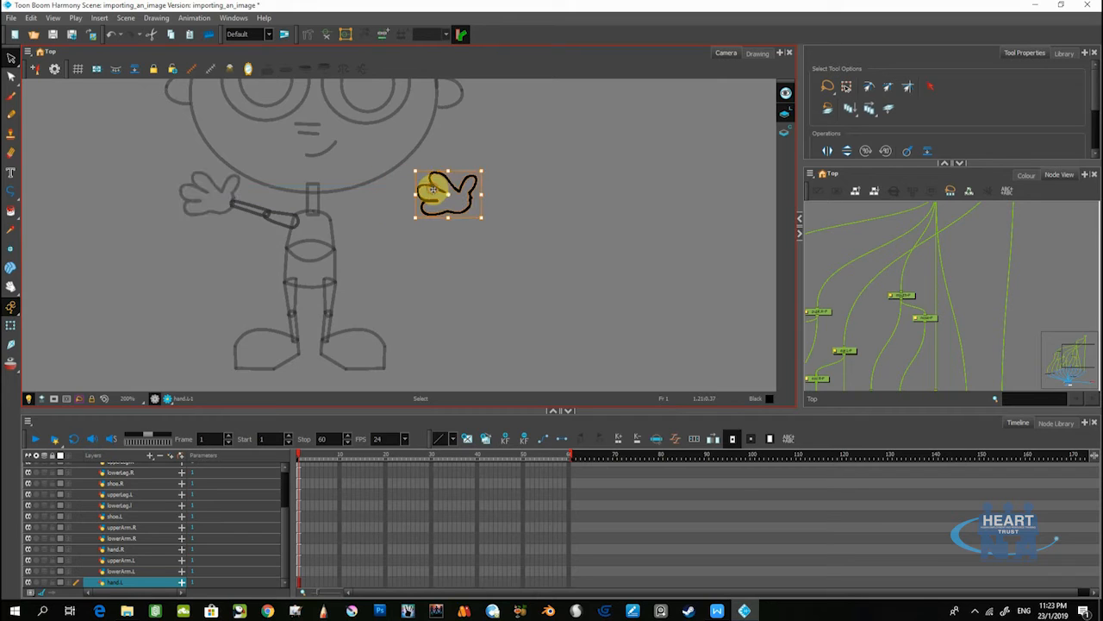
left_click(830, 151)
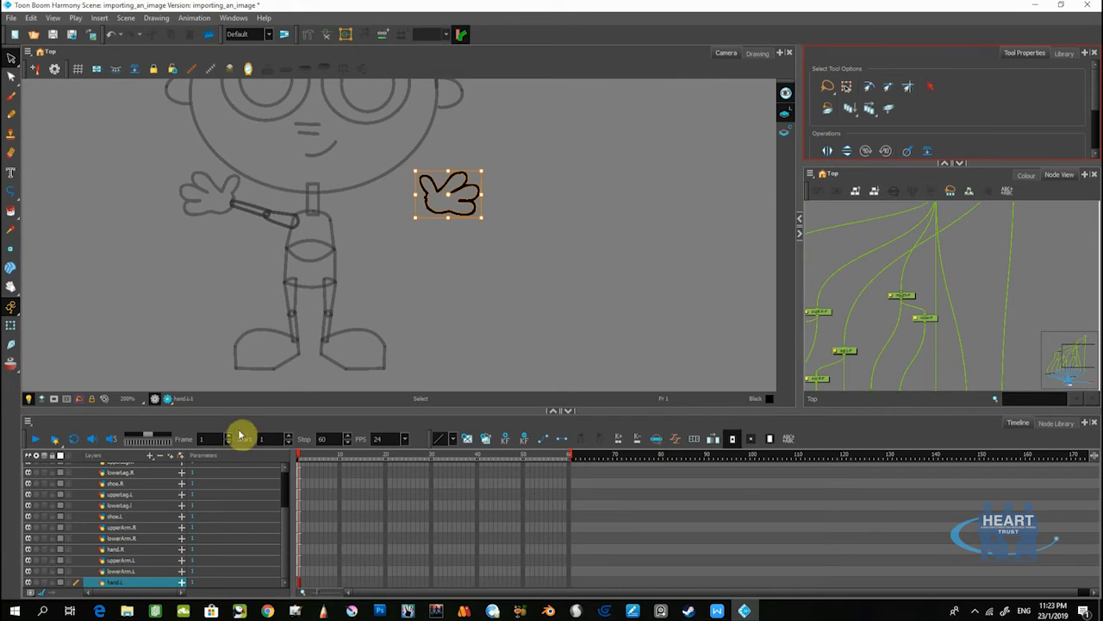
- Move the lowerArm.L drawing to the opposite side, flip it horizontally, and fit its outer end to the left hand's wrist
left_click(112, 571)
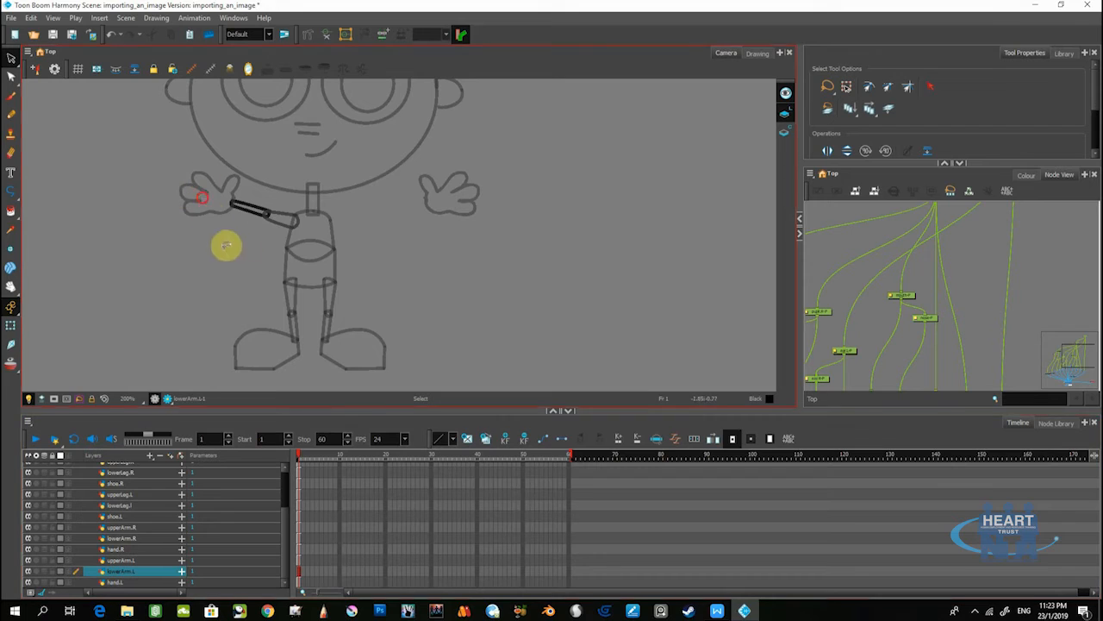
left_click(246, 209)
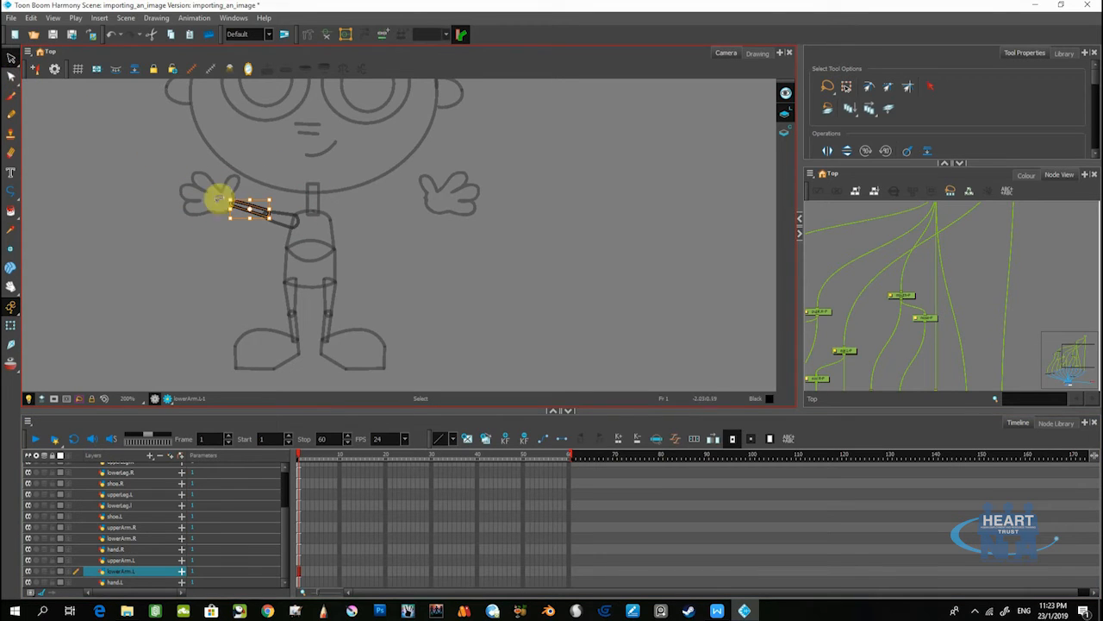
left_click_drag(242, 212, 459, 207)
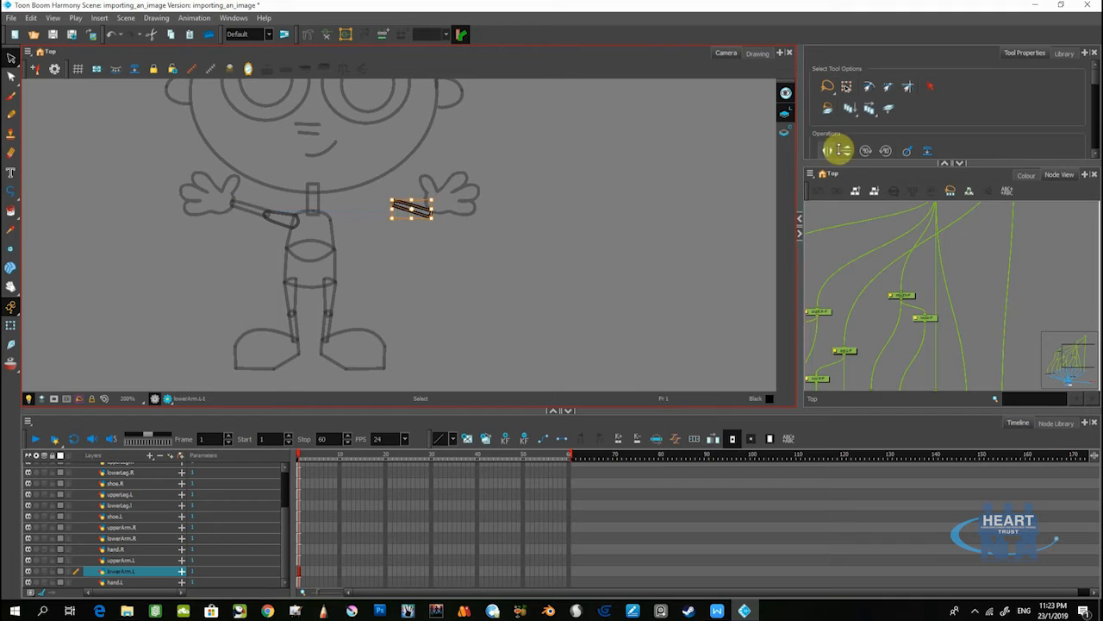
left_click(829, 150)
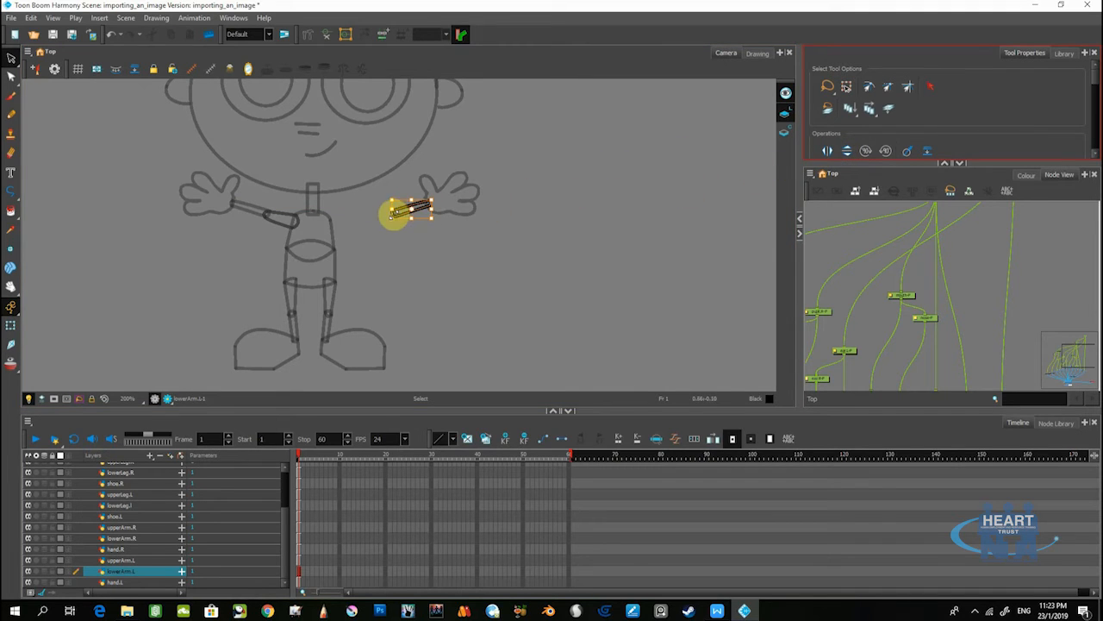
left_click(401, 211)
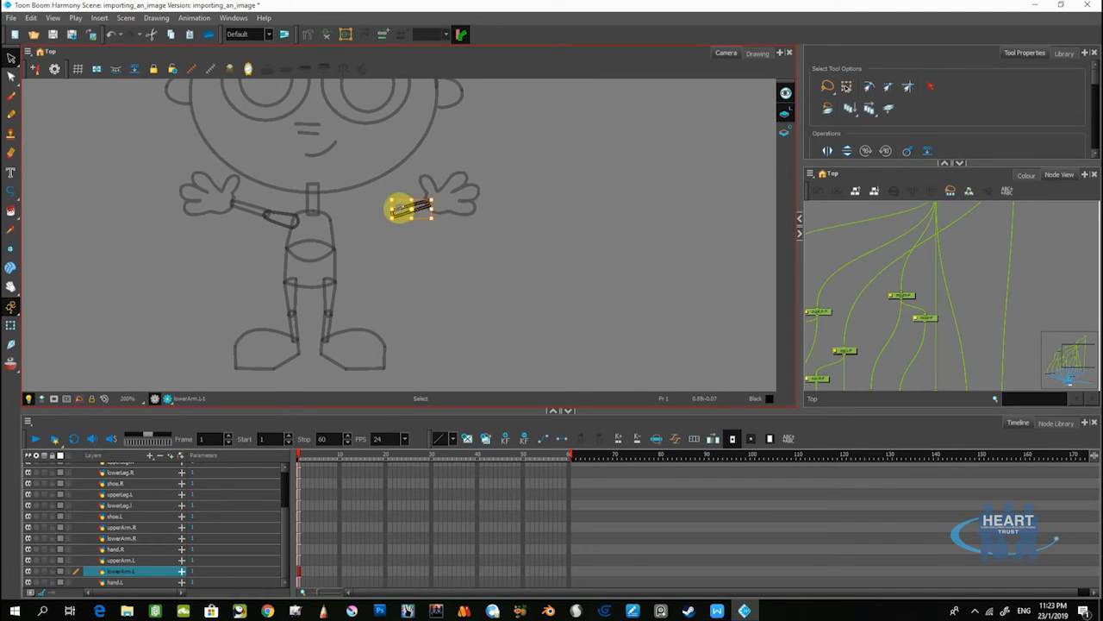
scroll(419, 229, "down", 2)
scroll(431, 214, "up", 4)
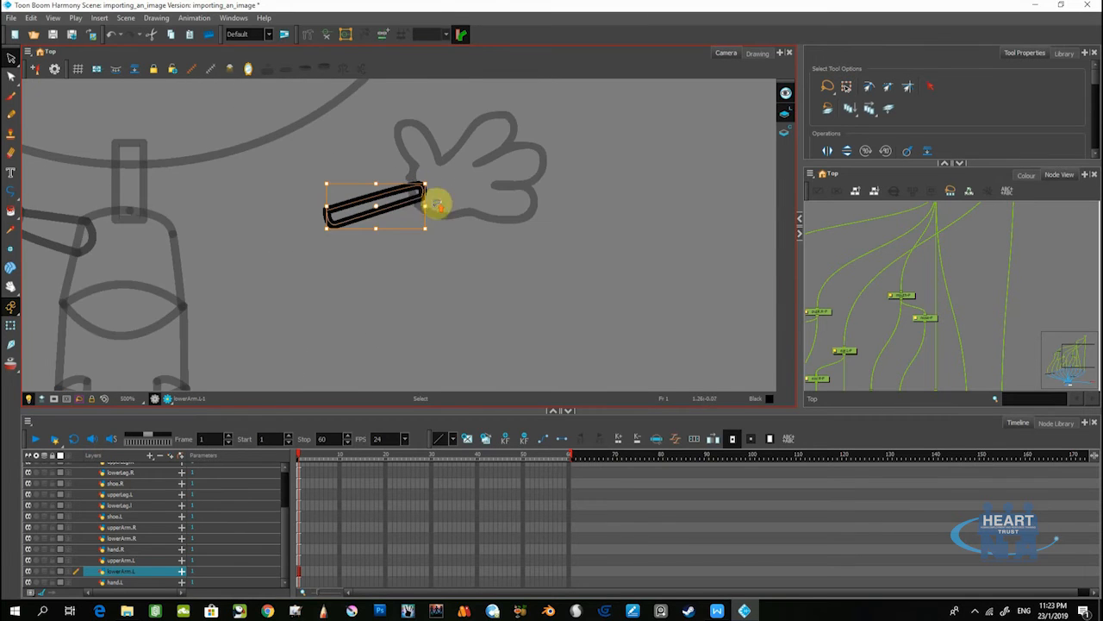
left_click(405, 199)
left_click_drag(381, 175, 390, 206)
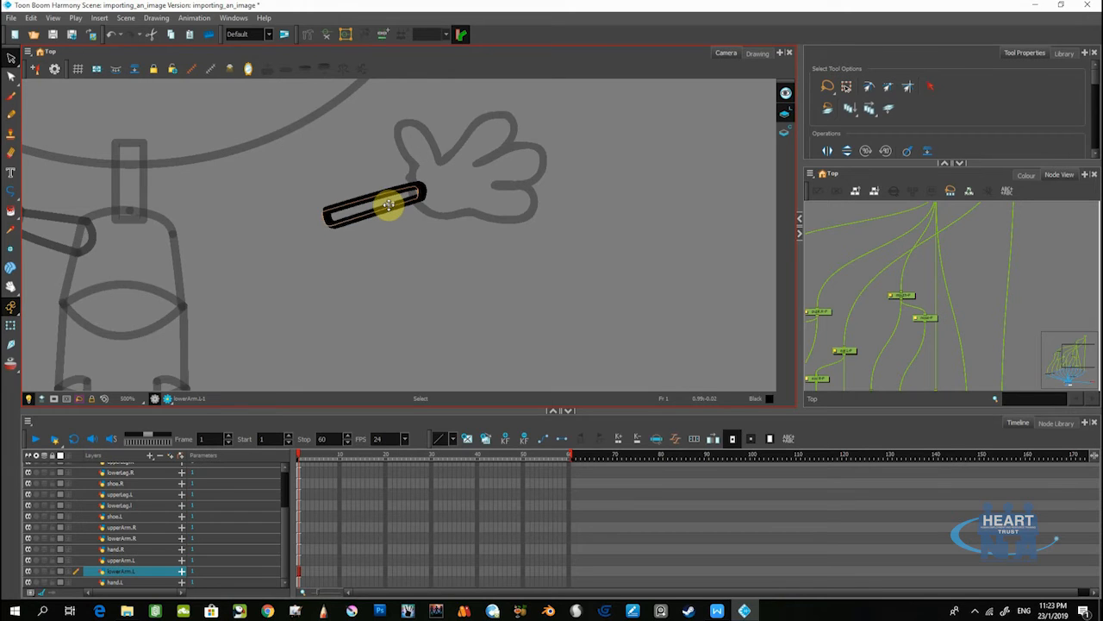
- Move the upperArm.L drawing to the opposite side, flip it horizontally, and fit its outer end to the left lower arm
left_click(113, 561)
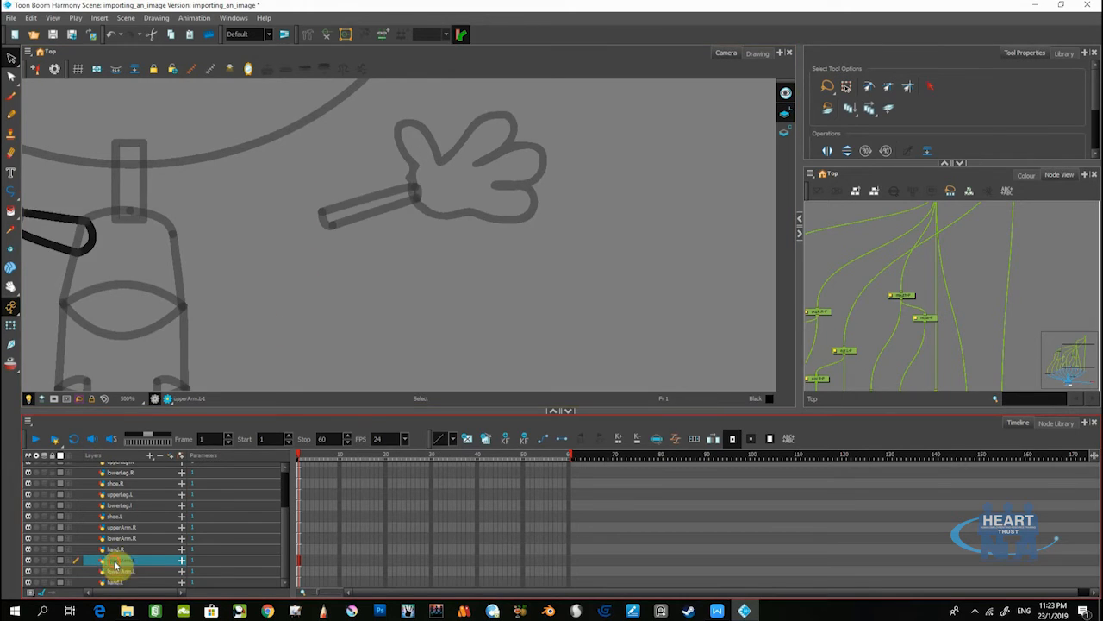
scroll(145, 248, "down", 2)
left_click_drag(134, 253, 212, 256)
mouse_move(121, 201)
left_mouse_down()
mouse_move(113, 232)
mouse_move(145, 265)
mouse_move(19, 177)
left_mouse_up()
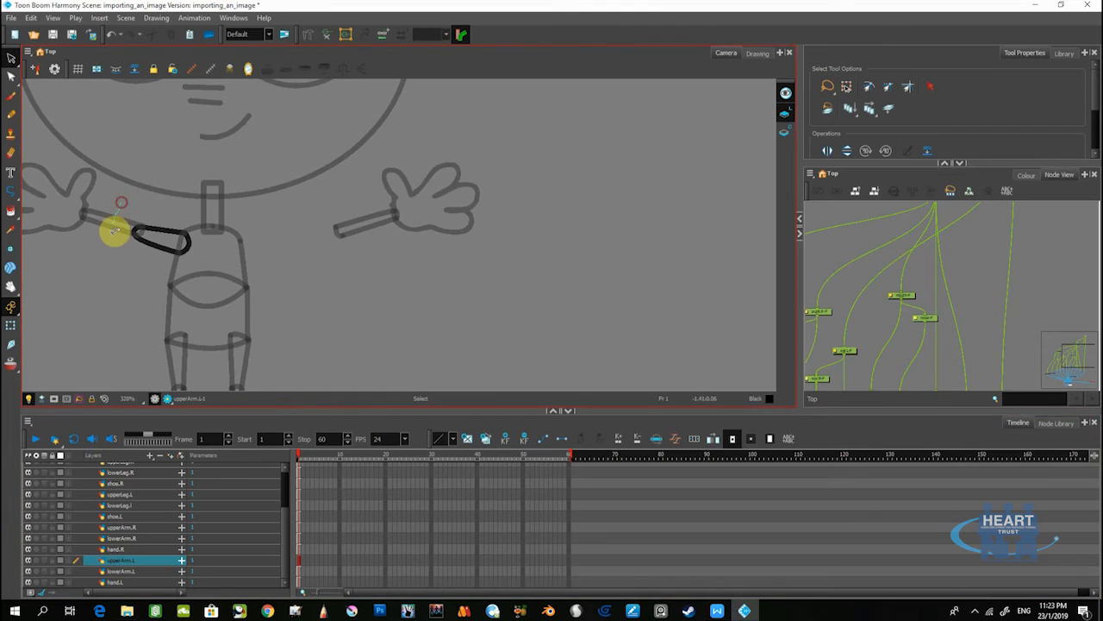
left_click_drag(145, 243, 313, 245)
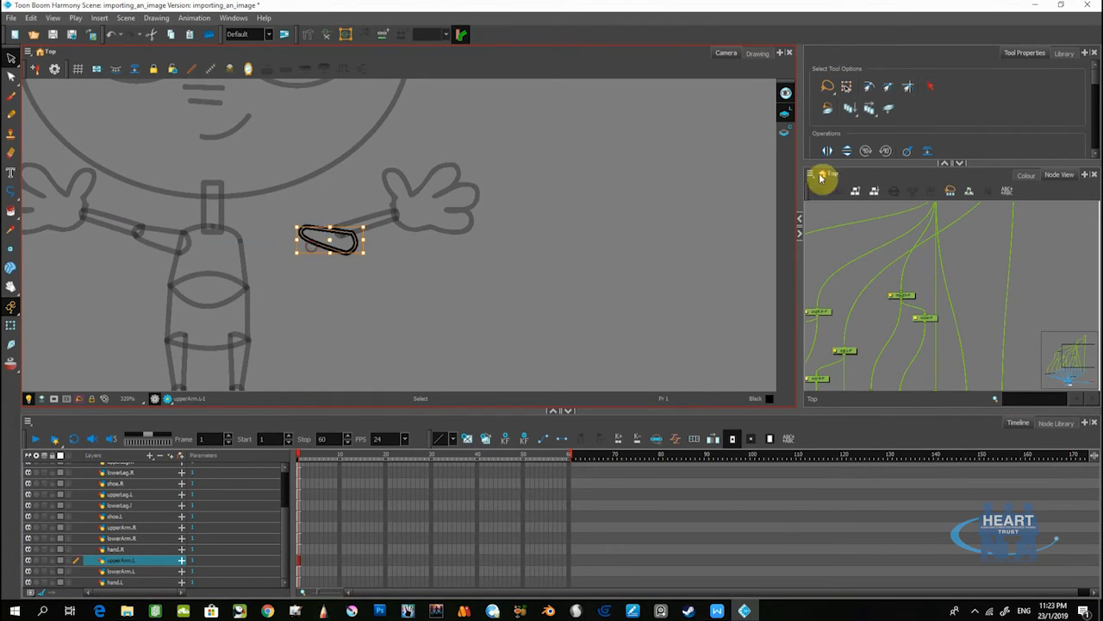
left_click(828, 150)
left_click(340, 241)
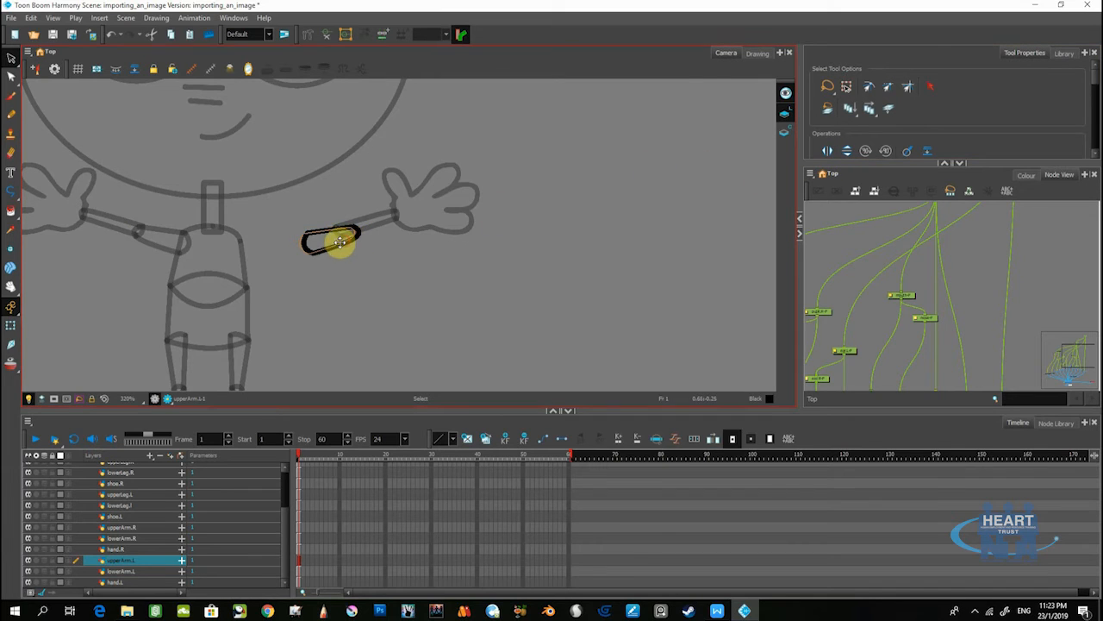
left_click_drag(335, 243, 320, 240)
scroll(315, 256, "down", 3)
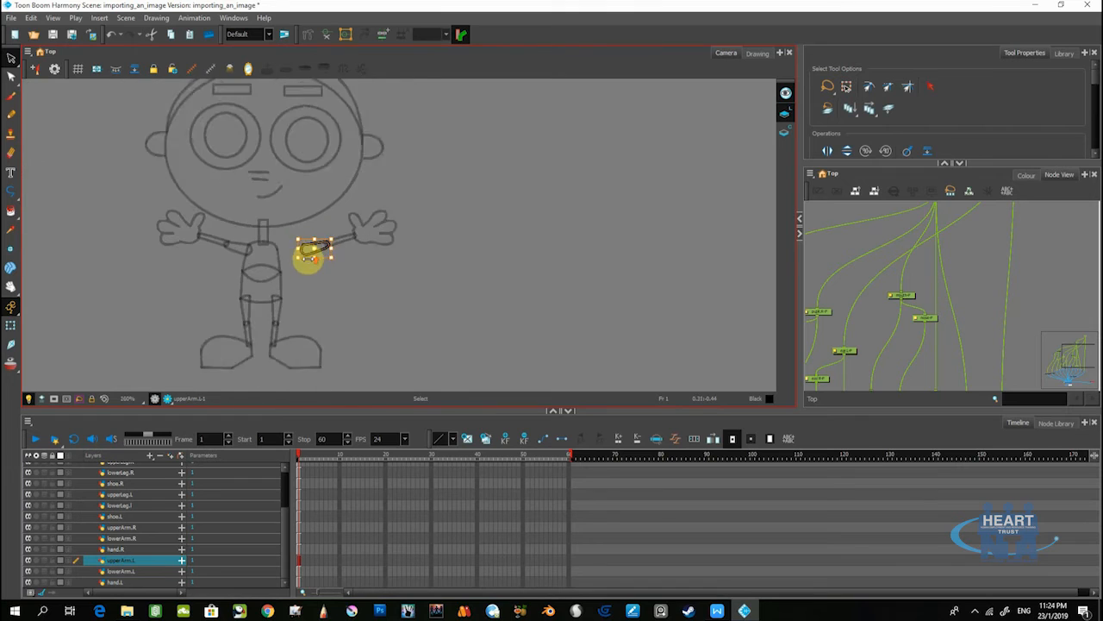
scroll(230, 337, "up", 1)
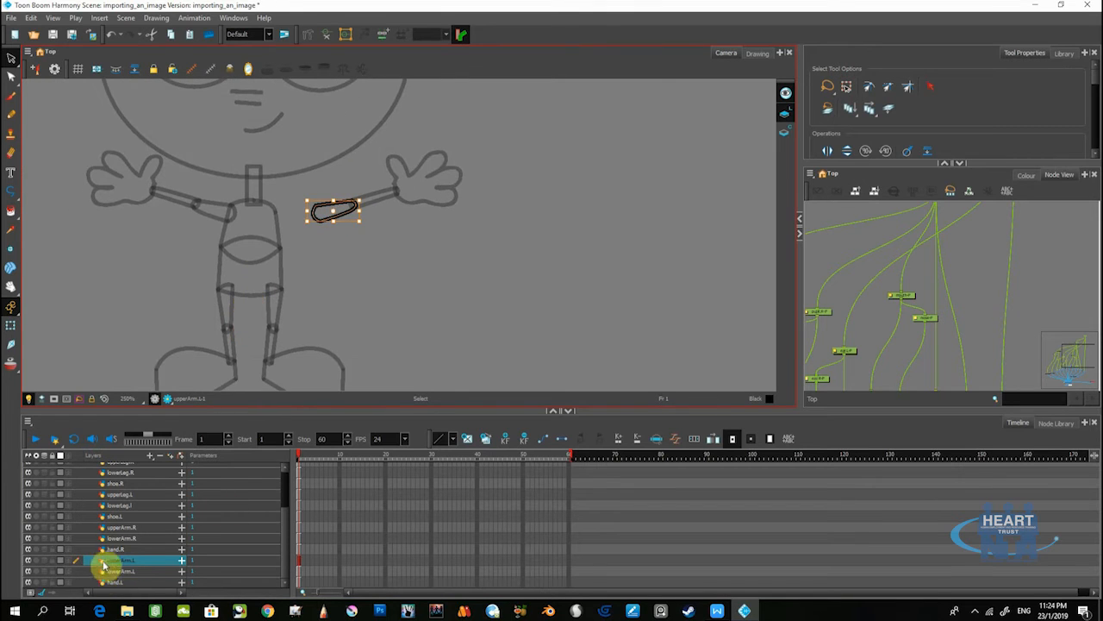
left_click(115, 550)
left_click(115, 562)
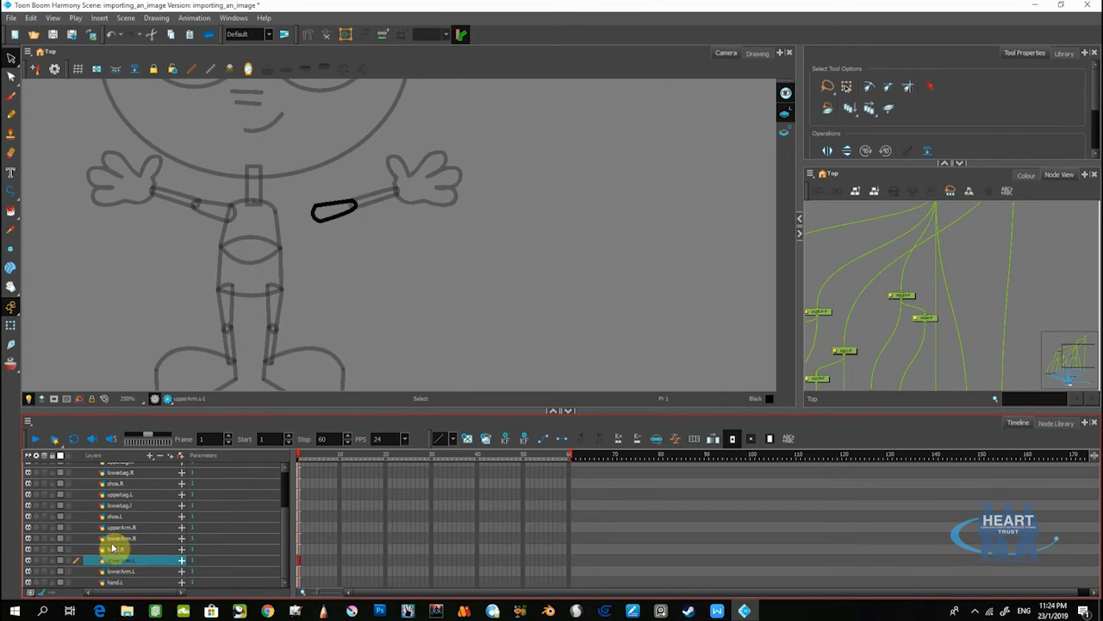
left_click(11, 250)
scroll(313, 217, "up", 3)
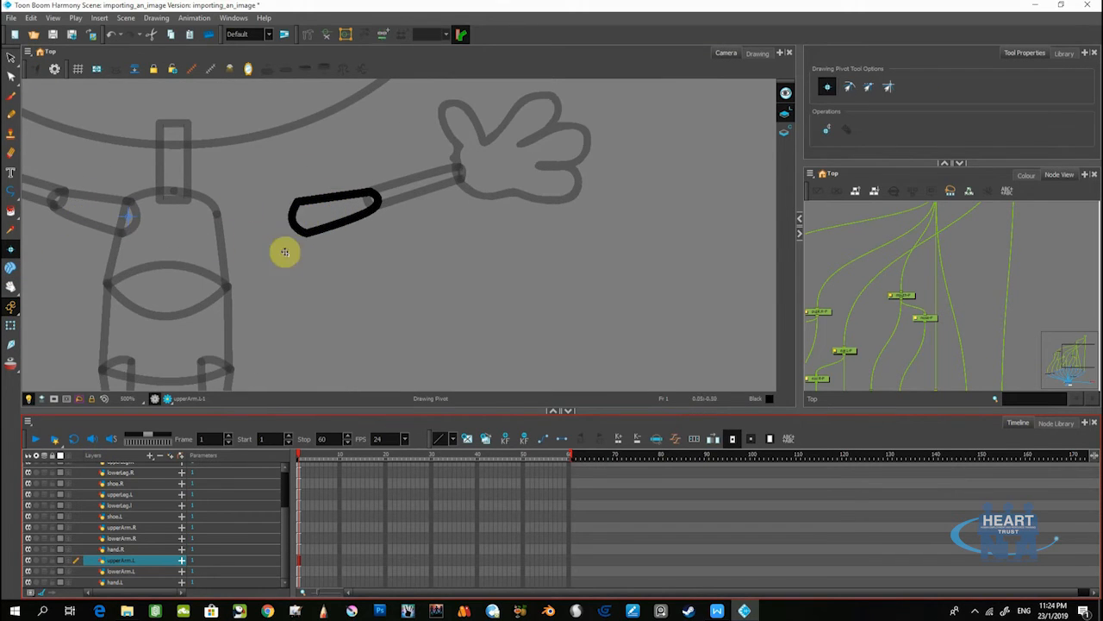
scroll(327, 207, "down", 4)
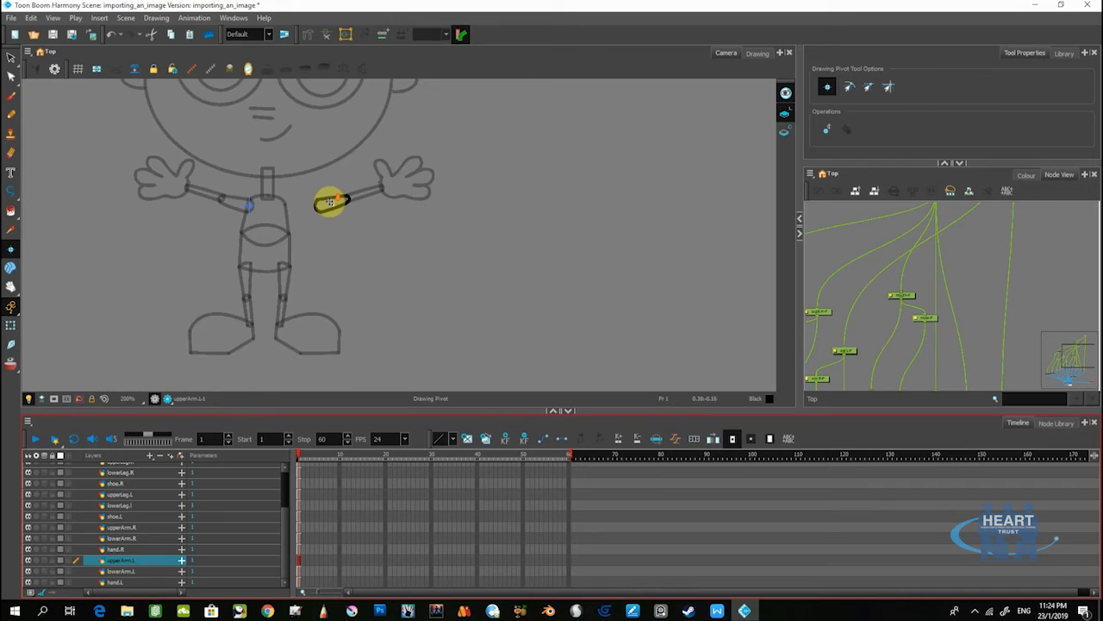
scroll(330, 202, "up", 1)
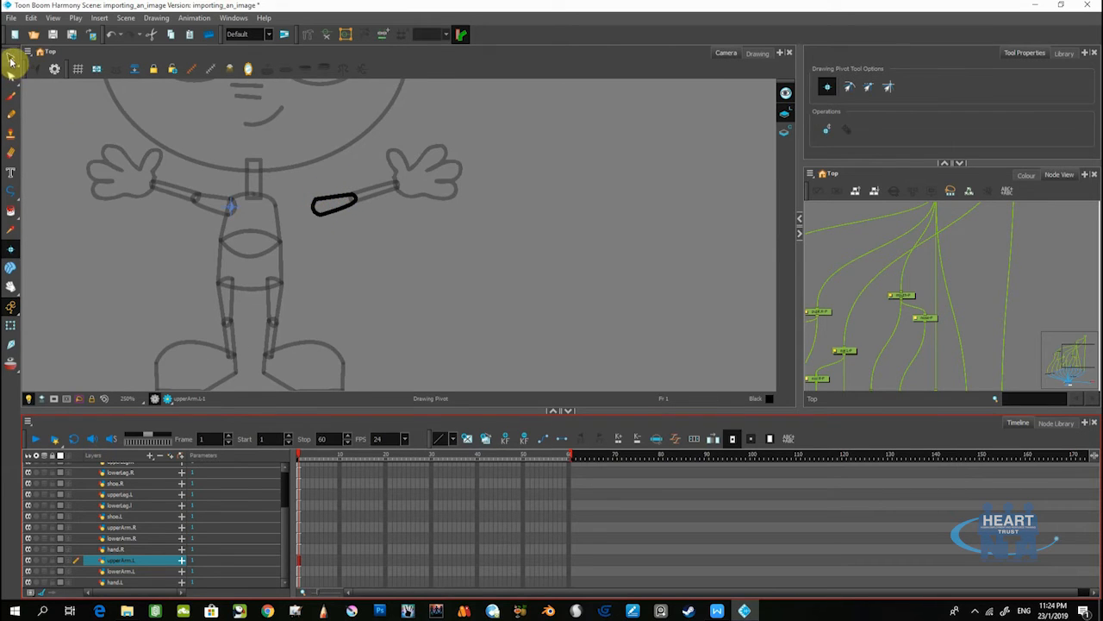
- Move the upperArm.L drawing inward so its inner end sits on the torso's left shoulder
left_click(12, 57)
mouse_move(322, 183)
left_mouse_down()
mouse_move(305, 200)
mouse_move(333, 178)
left_mouse_up()
scroll(323, 208, "up", 1)
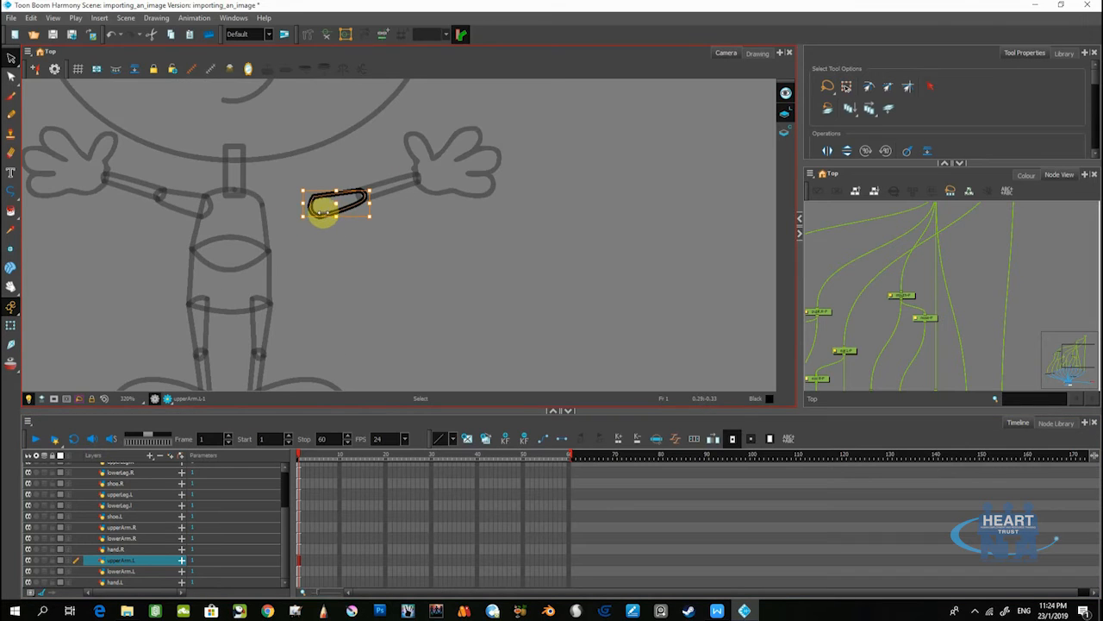
left_click_drag(336, 210, 280, 212)
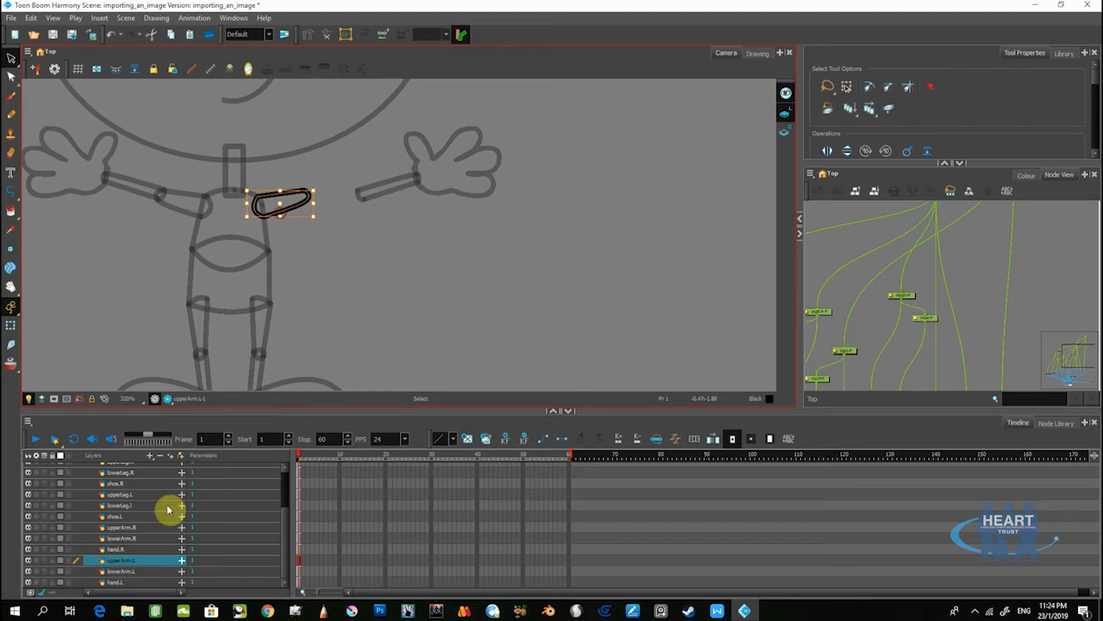
- Move the lowerArm.L and hand.L drawings inward so they join the upper arm at the elbow and wrist
left_click(115, 571)
mouse_move(326, 174)
left_mouse_down()
mouse_move(377, 148)
mouse_move(382, 184)
mouse_move(394, 183)
mouse_move(351, 191)
left_mouse_up()
left_click(115, 582)
mouse_move(401, 141)
left_mouse_down()
mouse_move(406, 217)
mouse_move(422, 183)
mouse_move(360, 182)
left_mouse_up()
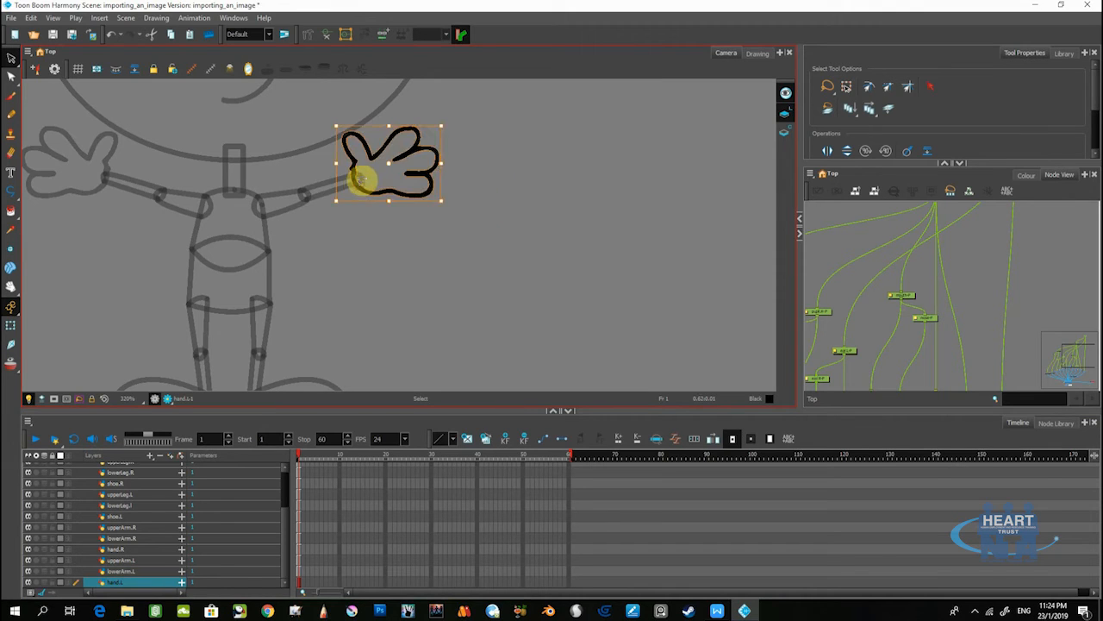
- Place the drawing pivots of hand.L, lowerArm.L and upperArm.L at the wrist, elbow and shoulder respectively, and clear the selection
left_click(10, 250)
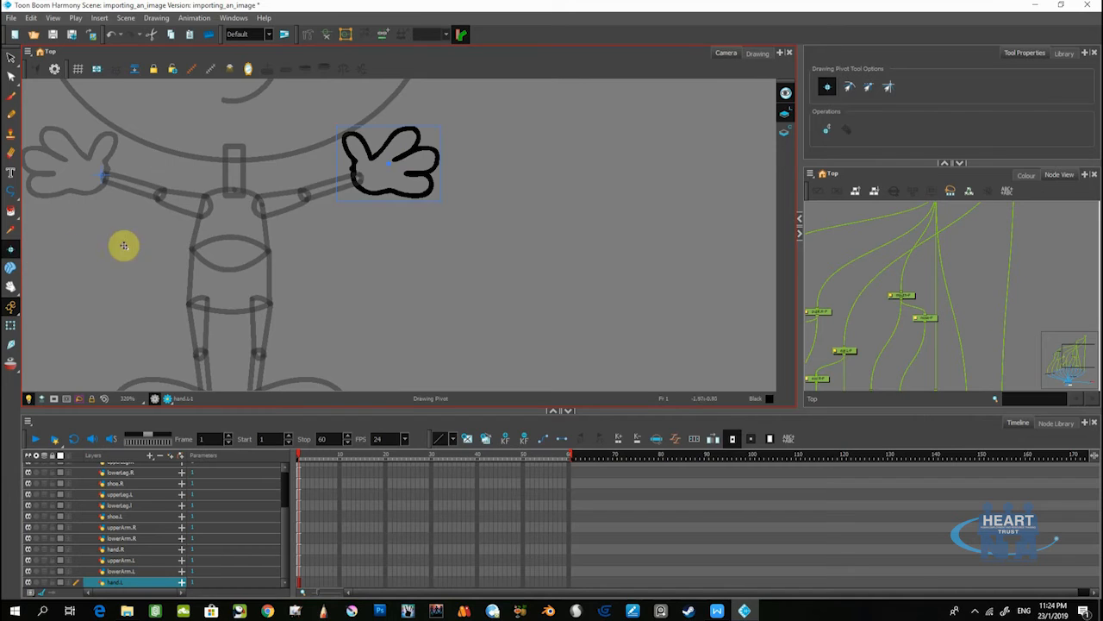
left_click(359, 178)
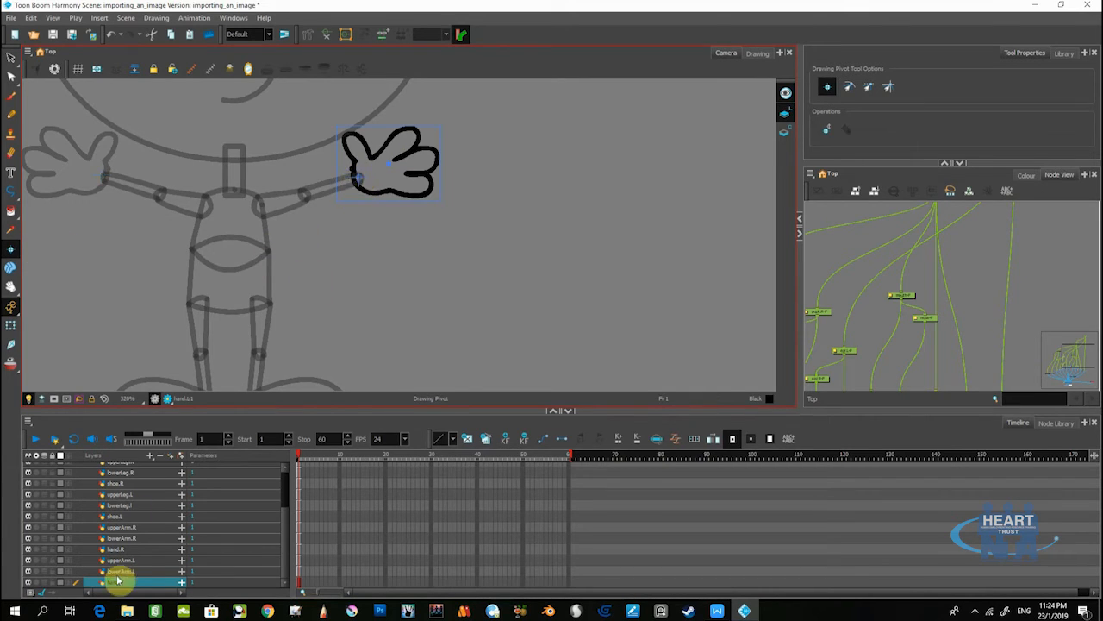
left_click(118, 571)
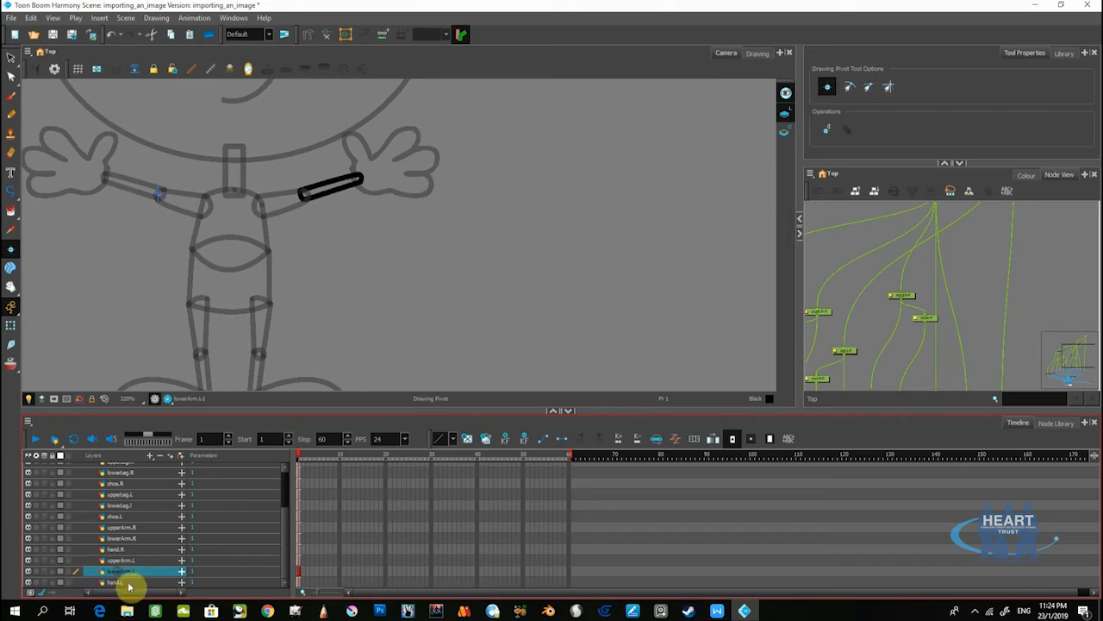
left_click(305, 194)
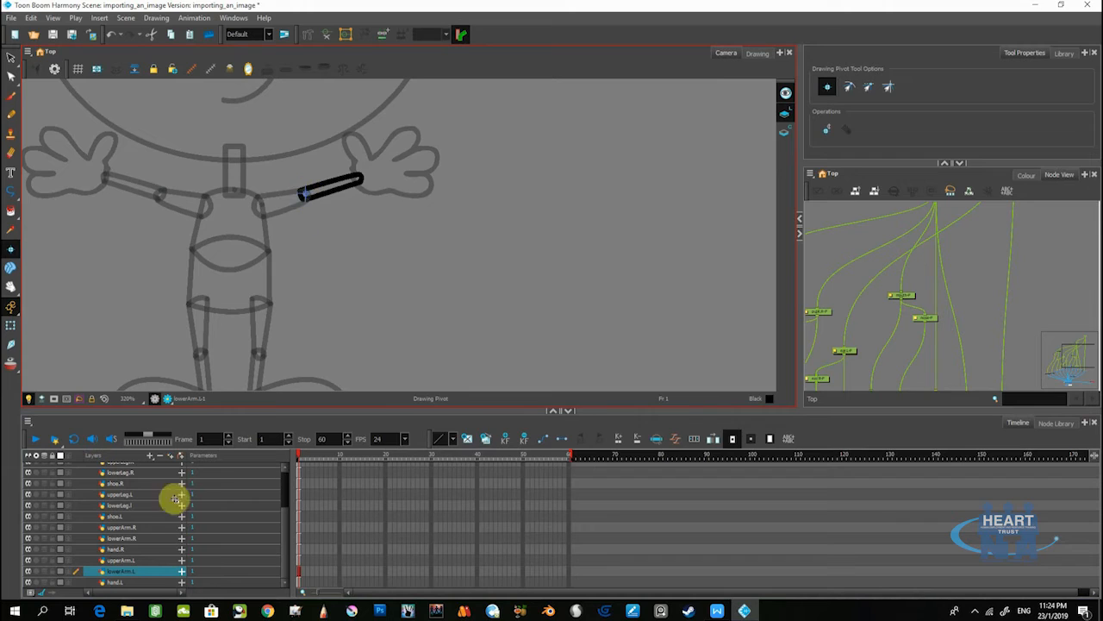
left_click(123, 561)
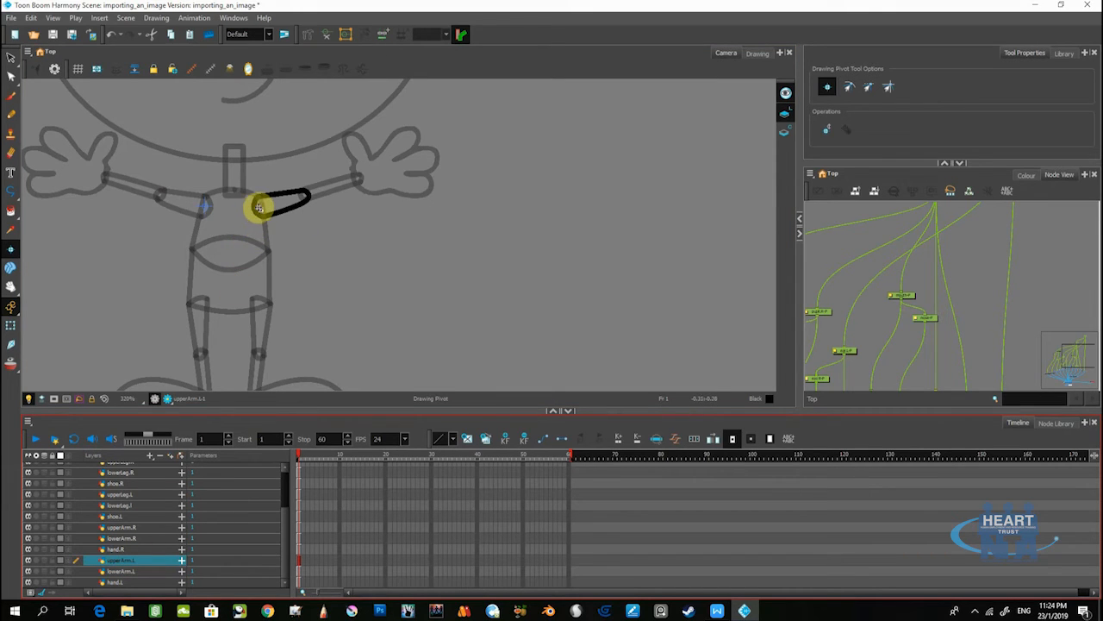
scroll(222, 270, "down", 5)
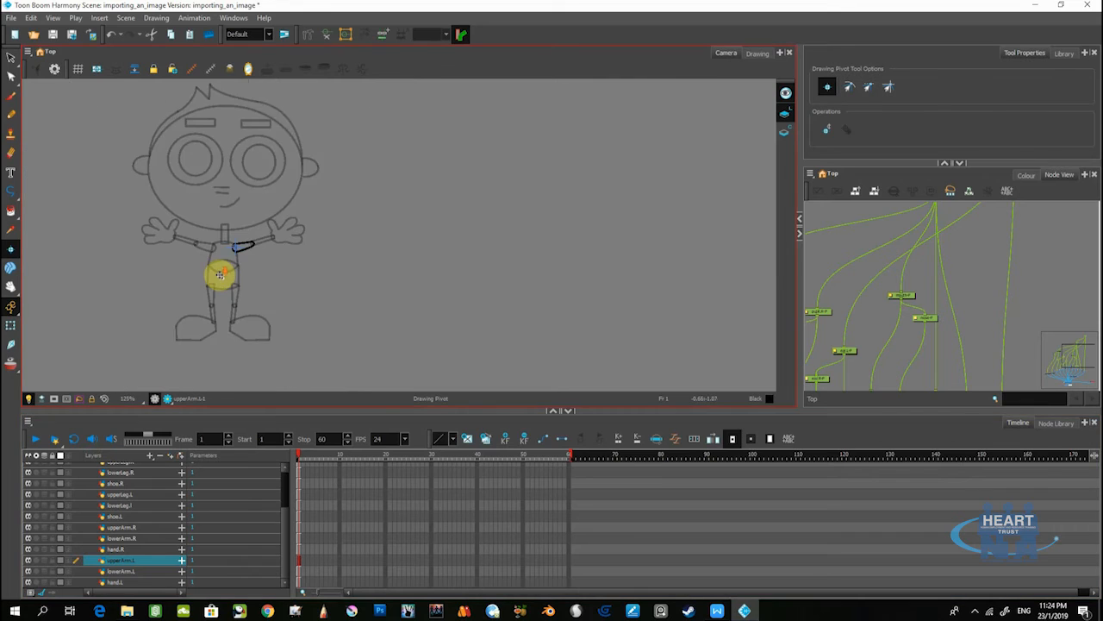
left_click(10, 327)
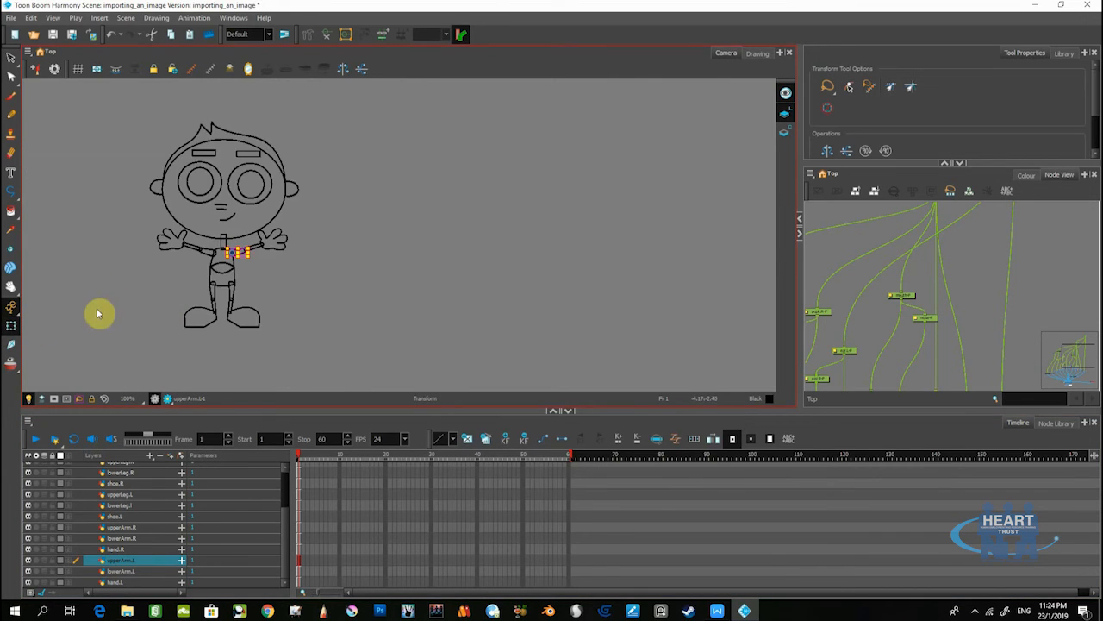
left_click(317, 301)
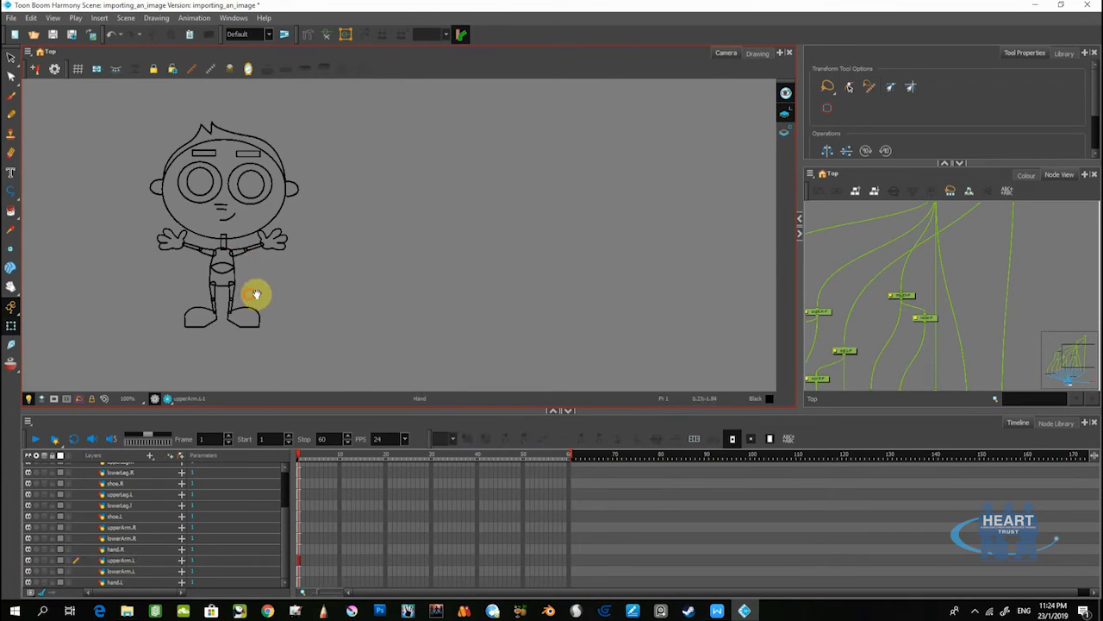
left_click_drag(256, 295, 343, 306)
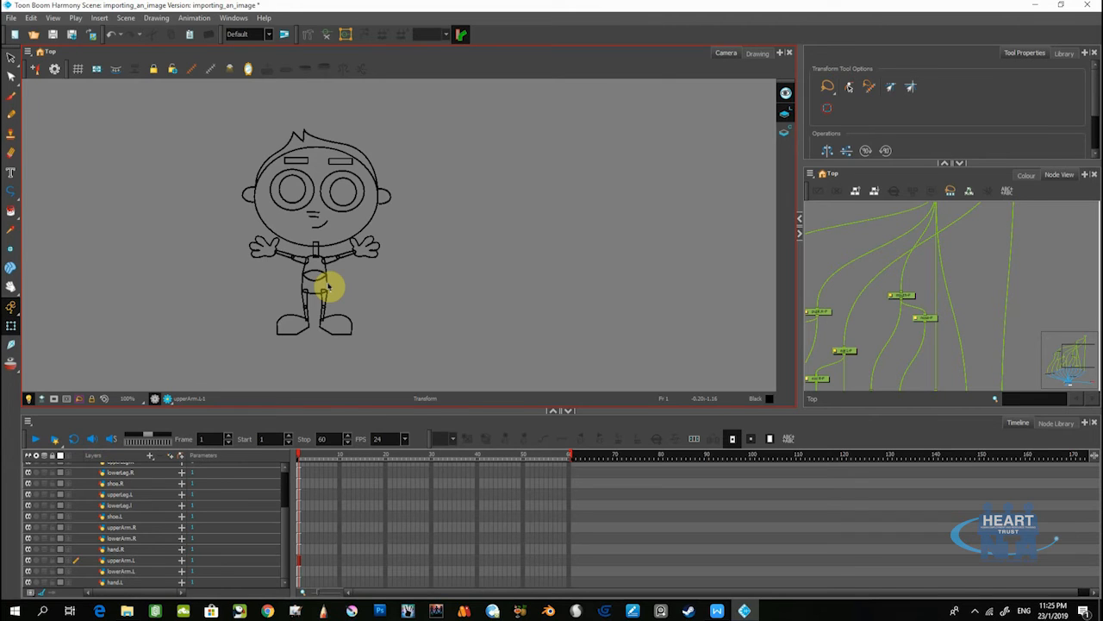
- Pull the hand.R, hand.L and lowerArm.L nodes off the stack of arm nodes in the node network
scroll(931, 266, "down", 8)
scroll(959, 268, "up", 3)
left_click_drag(891, 292, 929, 303)
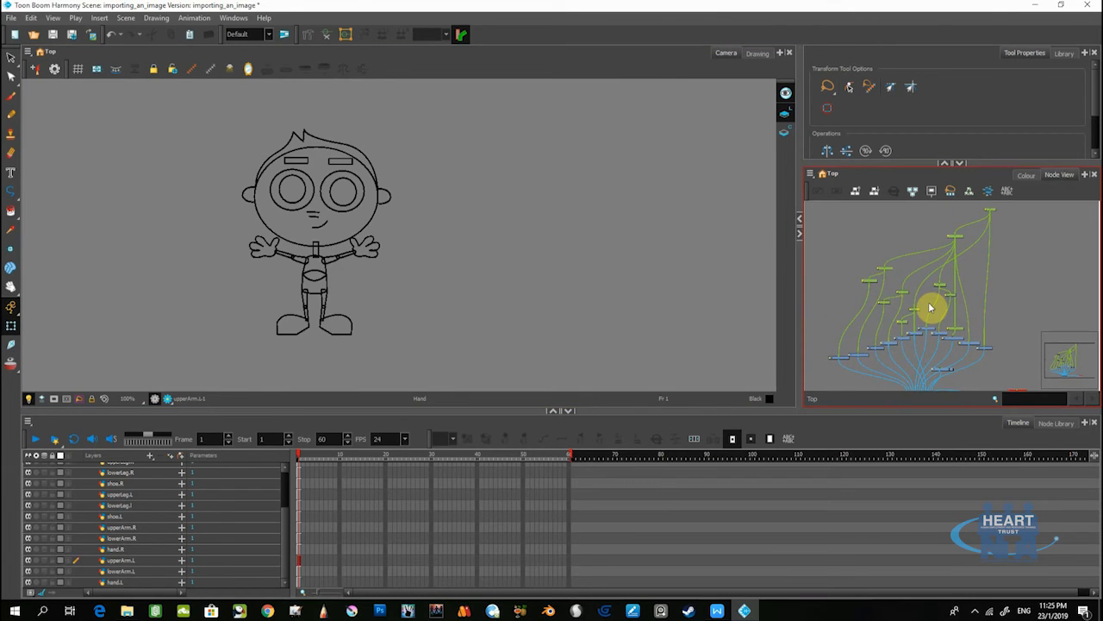
scroll(930, 308, "up", 3)
scroll(892, 280, "up", 5)
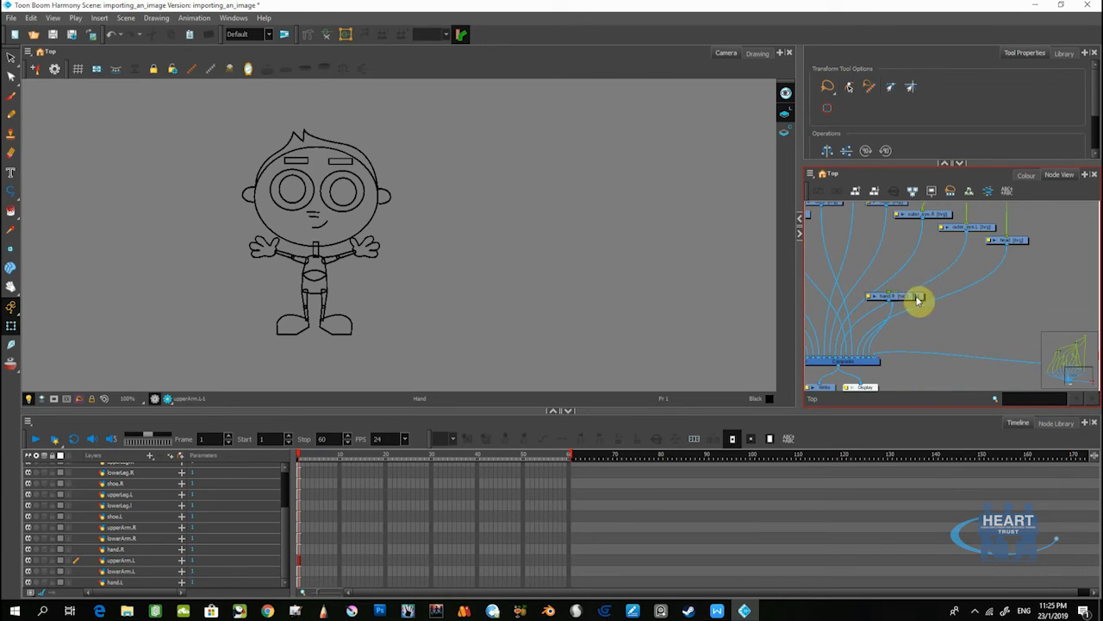
left_click(965, 320)
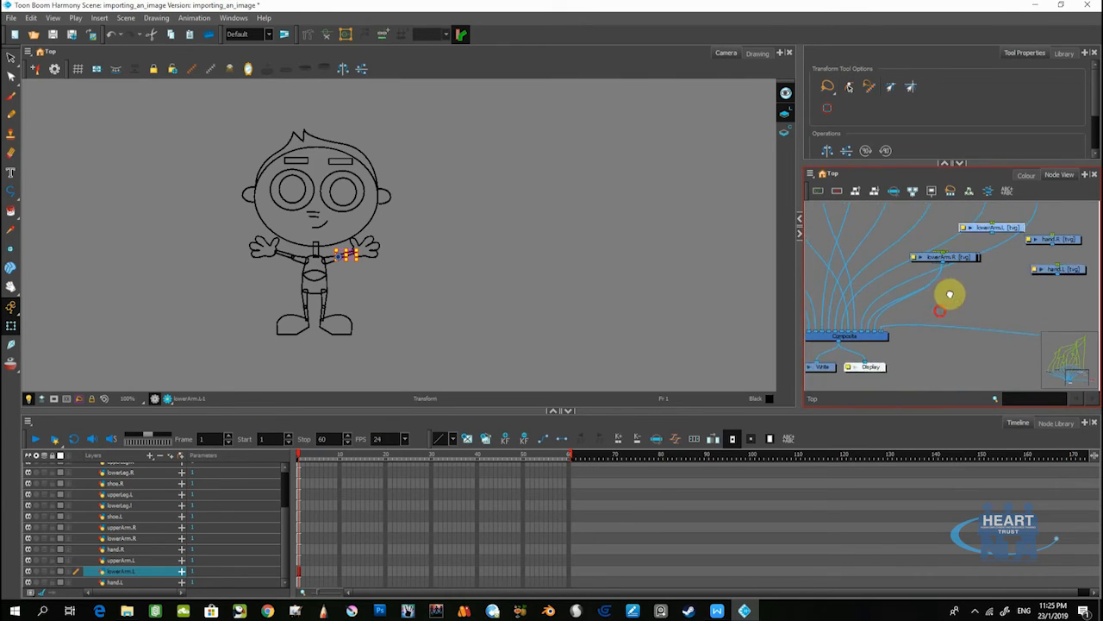
- Move the lowerArm.R node off the stacked upper arm nodes and place it beside lowerArm.L
left_click_drag(949, 295, 918, 268)
left_click_drag(848, 347, 911, 320)
scroll(890, 327, "up", 2)
scroll(890, 327, "up", 1)
scroll(945, 317, "down", 2)
left_click_drag(1006, 291, 926, 296)
scroll(924, 296, "down", 2)
mouse_move(1020, 267)
left_mouse_down()
mouse_move(979, 269)
mouse_move(1037, 258)
left_mouse_up()
scroll(987, 271, "up", 1)
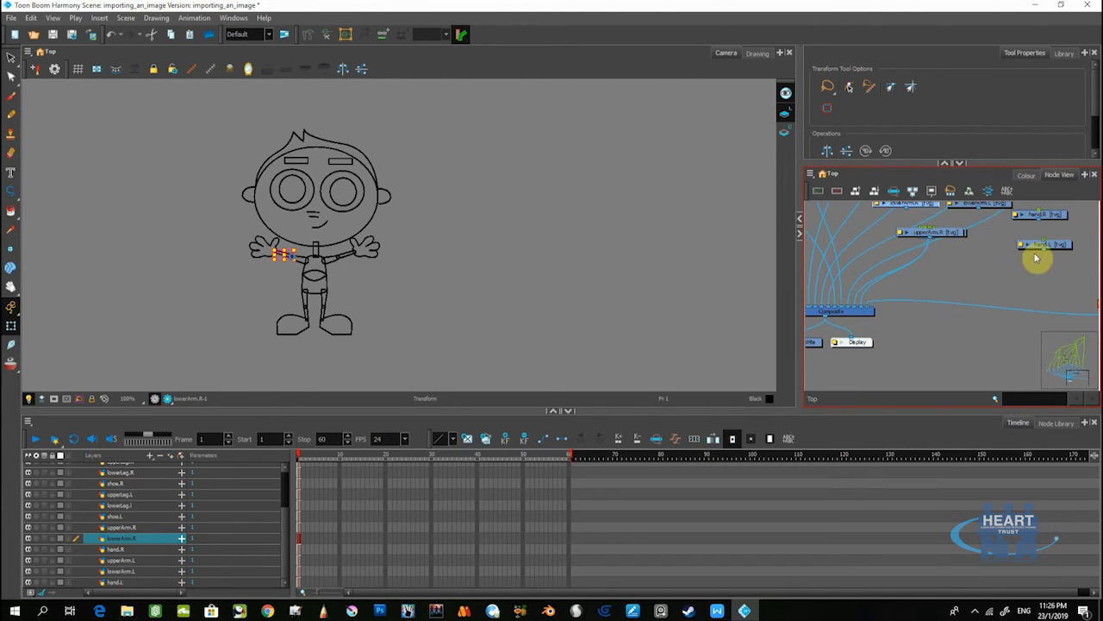
scroll(1038, 256, "up", 1)
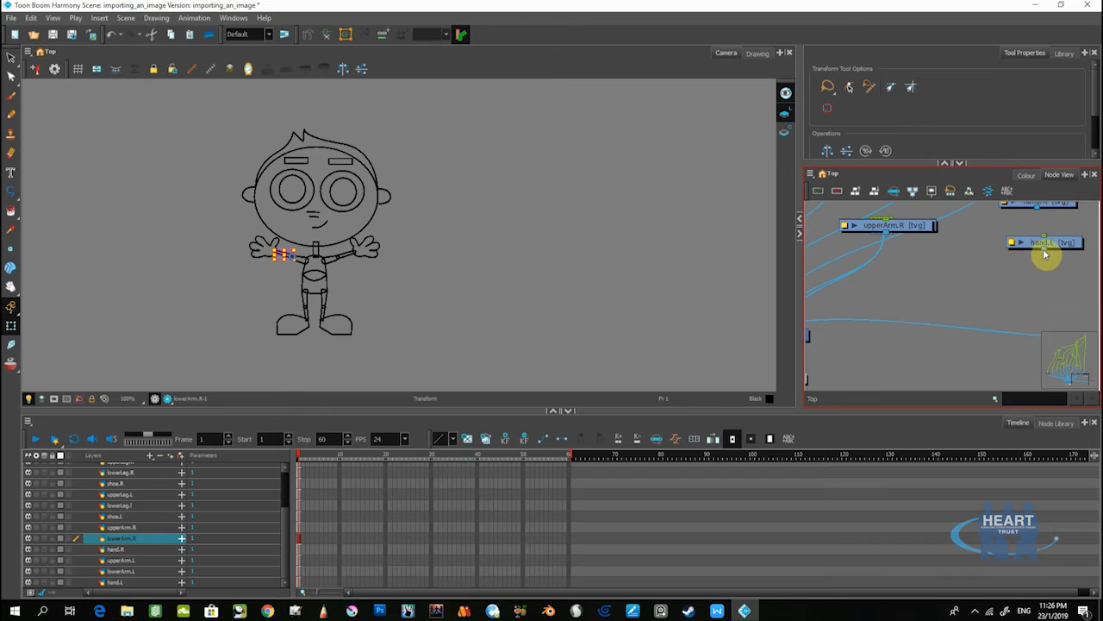
- Connect the hand.L drawing node's output to the Composite node
scroll(1044, 253, "up", 3)
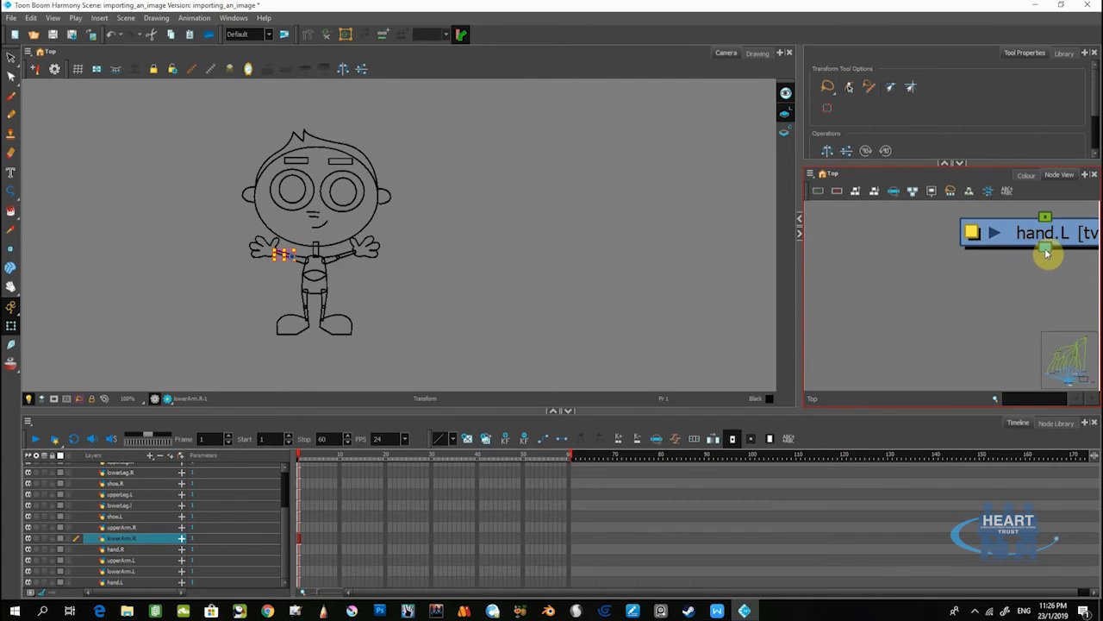
scroll(1046, 252, "down", 5)
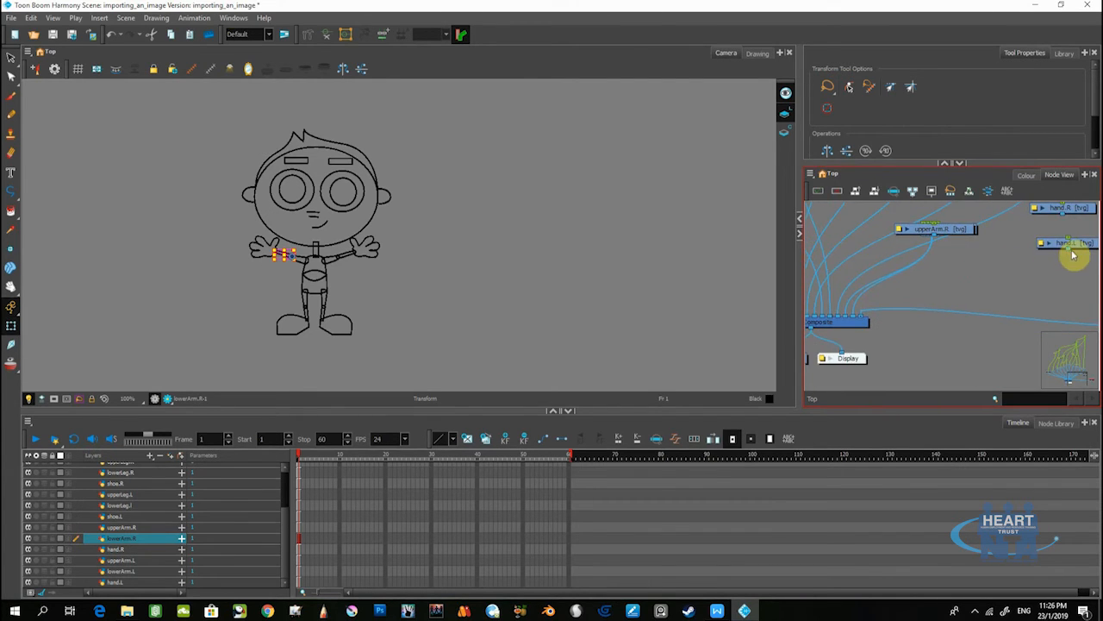
left_click_drag(896, 280, 858, 317)
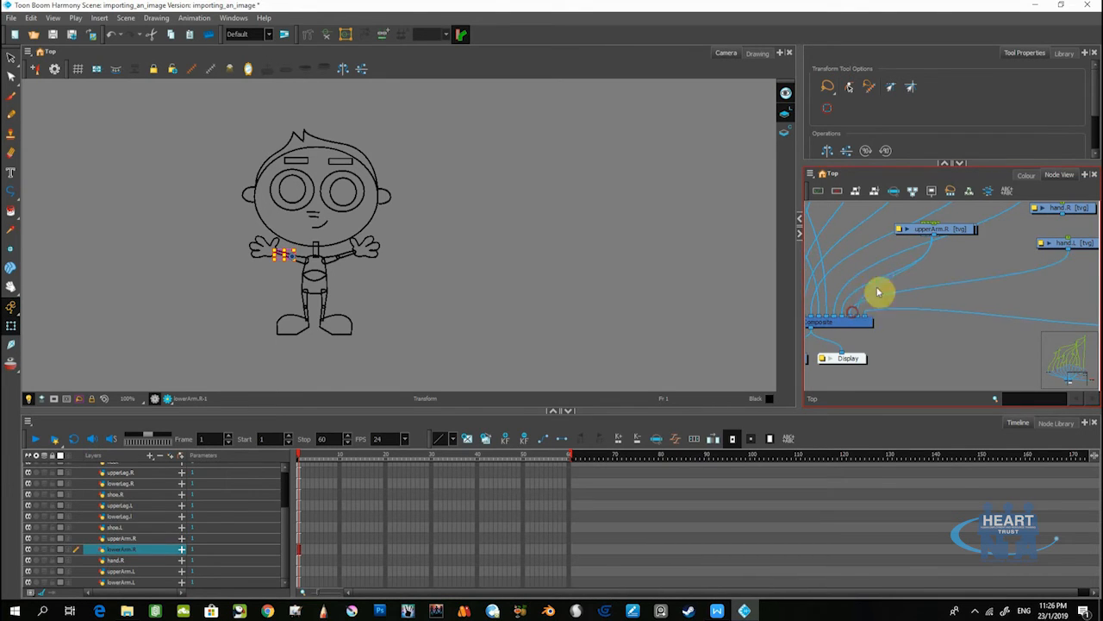
- Reposition the arm, hand and other limb nodes above the Composite and reroute their output connections into it
left_click_drag(936, 244, 940, 313)
scroll(874, 313, "down", 2)
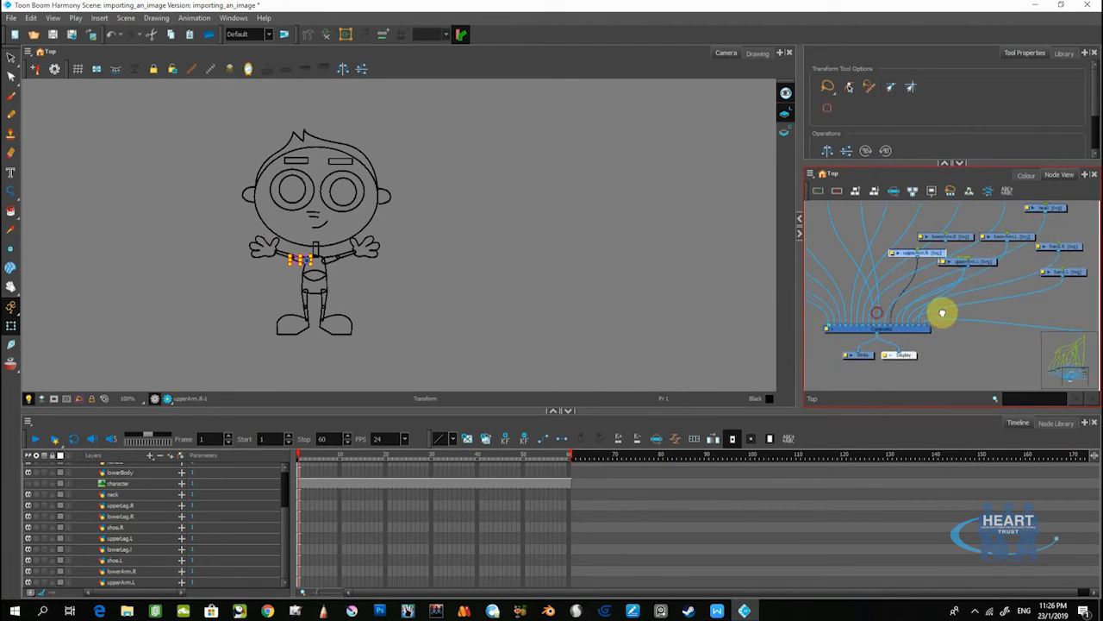
left_click_drag(984, 264, 906, 231)
left_click_drag(889, 234, 879, 325)
left_click_drag(987, 263, 1014, 288)
left_click_drag(1003, 291, 902, 324)
left_click_drag(914, 274, 888, 319)
scroll(871, 287, "up", 4)
left_click_drag(946, 262, 968, 277)
left_click_drag(1064, 309, 914, 345)
left_click_drag(951, 264, 919, 345)
left_click_drag(1041, 255, 885, 327)
left_click_drag(1043, 256, 951, 313)
left_click_drag(935, 259, 922, 328)
left_click_drag(1043, 257, 949, 328)
left_click_drag(1048, 256, 993, 254)
left_click_drag(993, 254, 1003, 260)
left_click(1033, 289)
- Move all the body-part drawing nodes, including shoe.R, well away from the head's nodes
scroll(833, 326, "down", 5)
left_click_drag(924, 292, 812, 324)
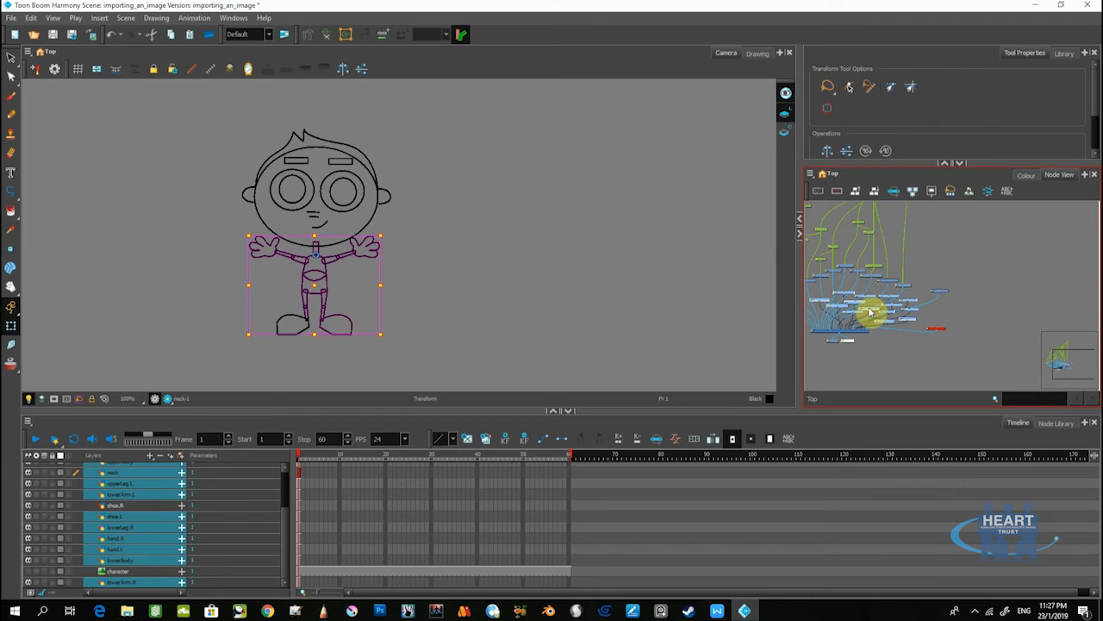
left_click_drag(869, 312, 1030, 228)
left_click(946, 297)
left_click_drag(943, 291, 1094, 256)
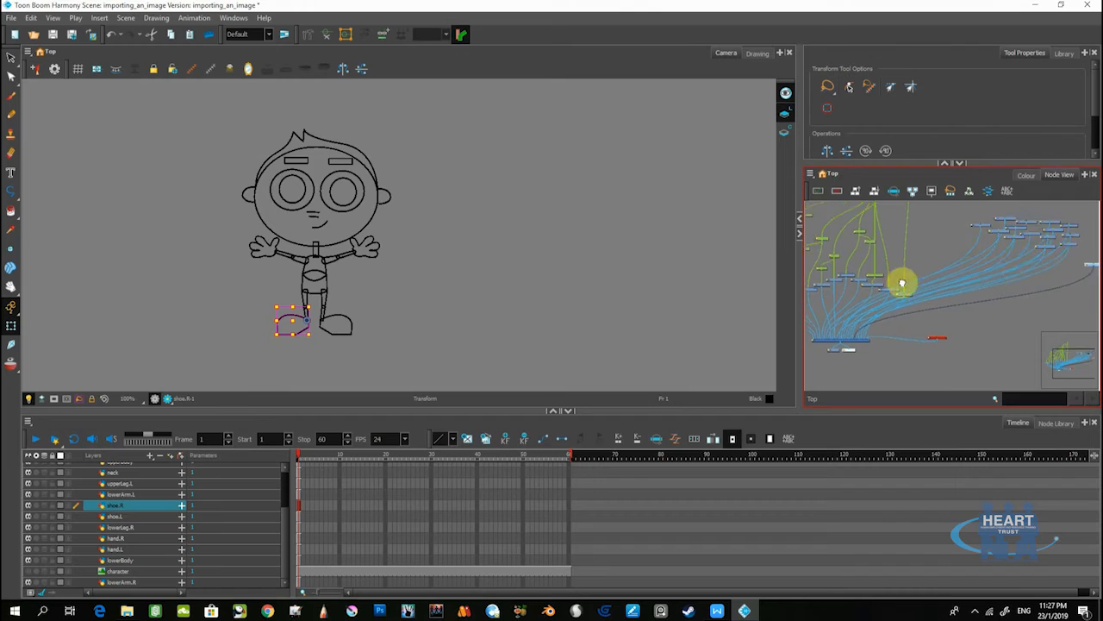
- Select all the head's peg and drawing nodes, leaving out the Composite, and group them
left_click_drag(899, 265, 912, 324)
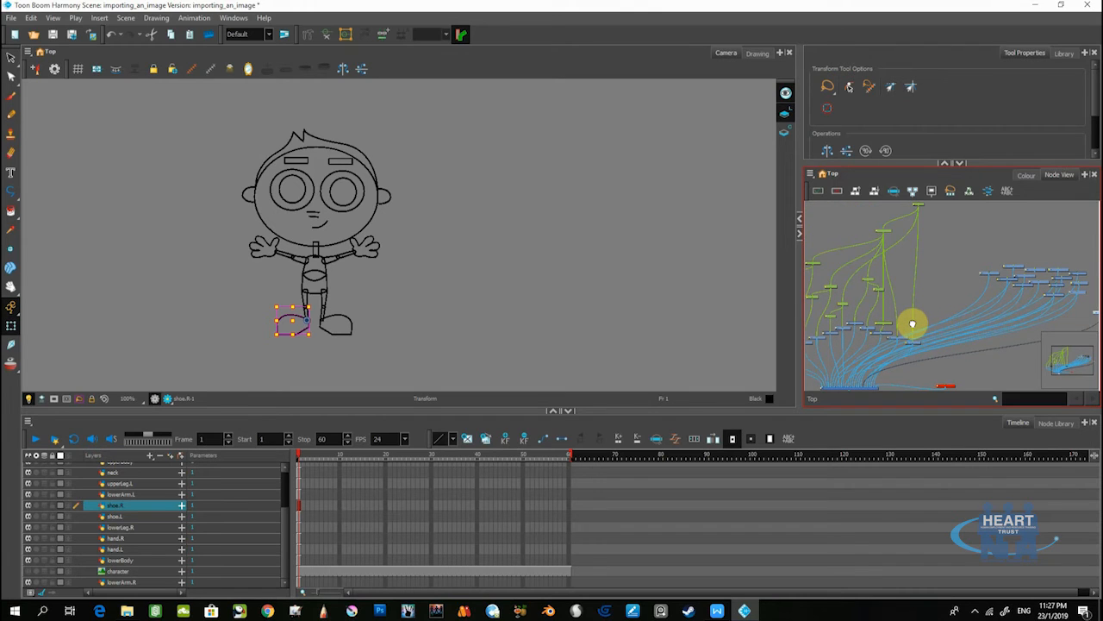
left_click_drag(925, 207, 985, 247)
scroll(985, 246, "up", 2)
scroll(952, 295, "down", 3)
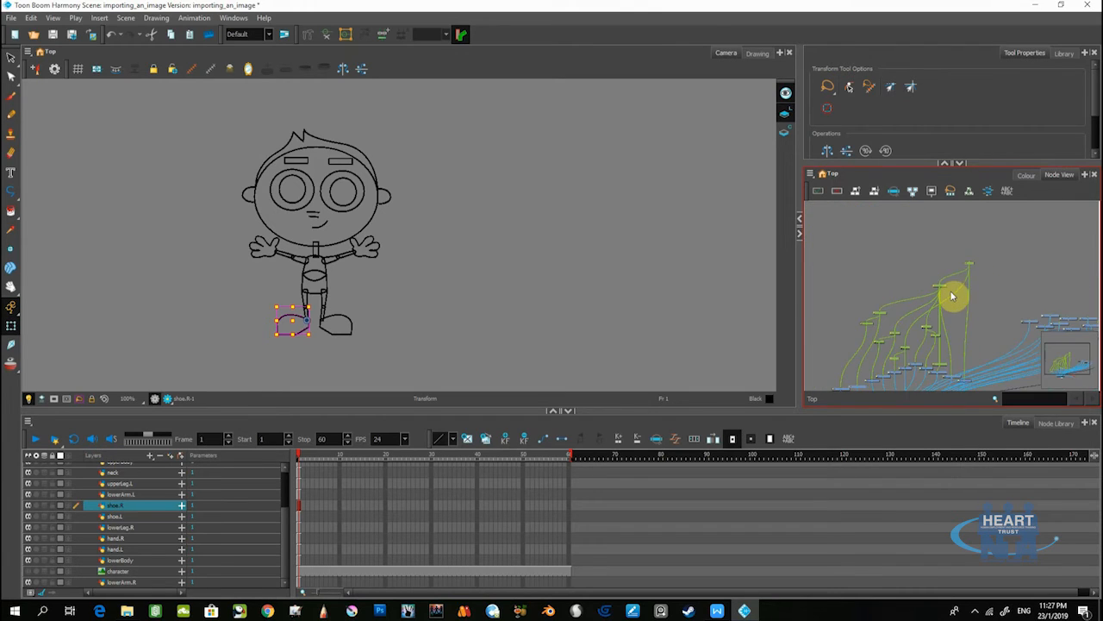
scroll(949, 298, "up", 2)
left_click_drag(944, 336, 960, 318)
scroll(959, 319, "down", 1)
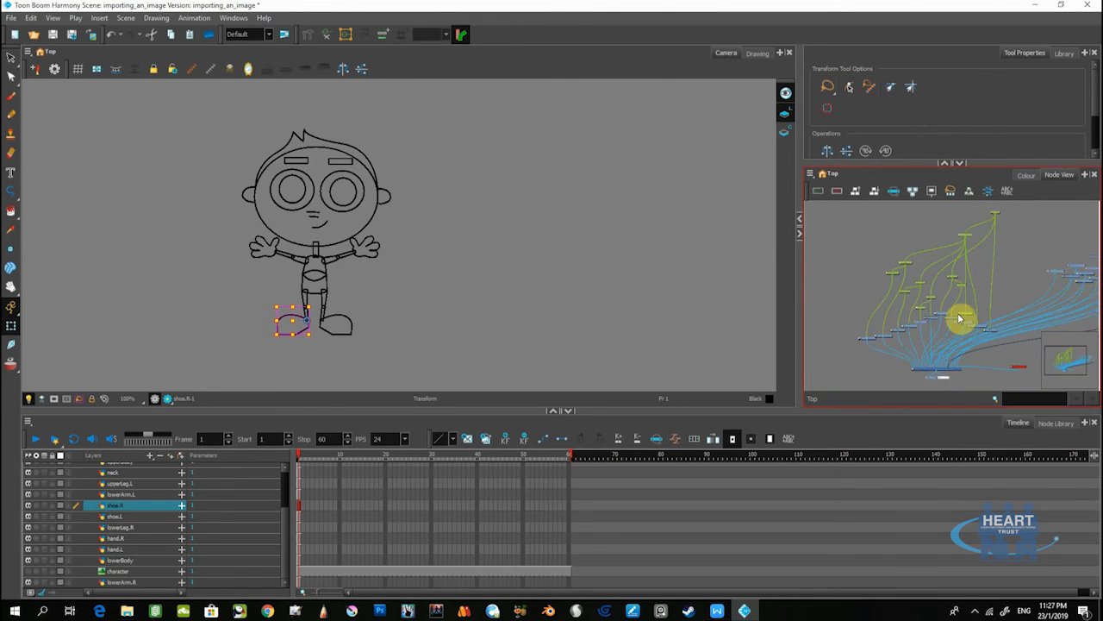
scroll(957, 315, "down", 2)
left_click_drag(869, 215, 1000, 340)
scroll(1000, 340, "up", 2)
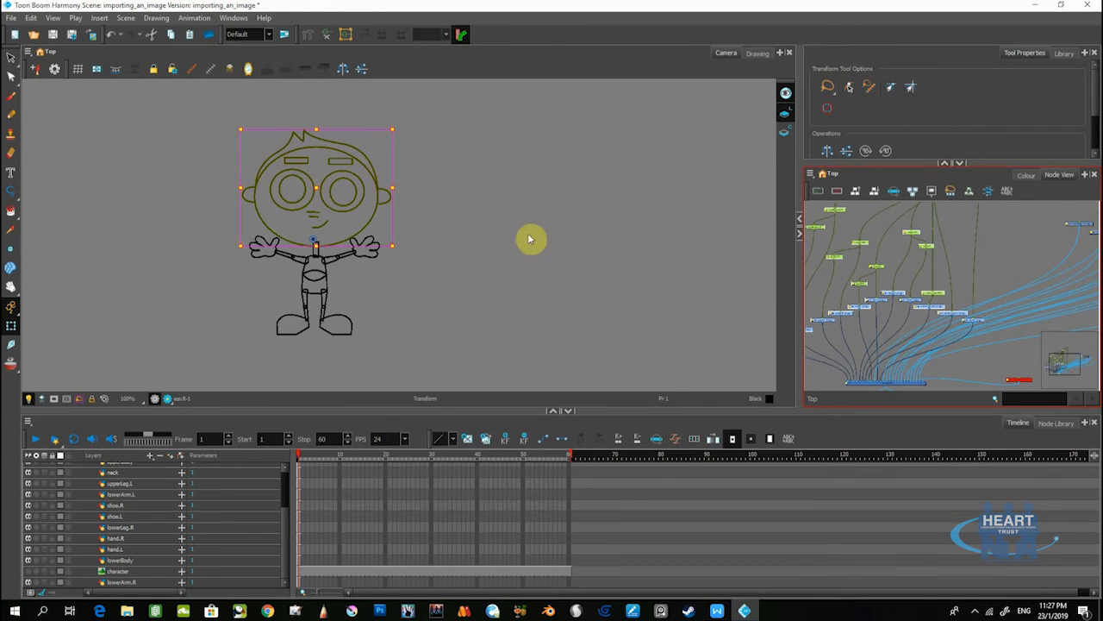
scroll(326, 200, "up", 2)
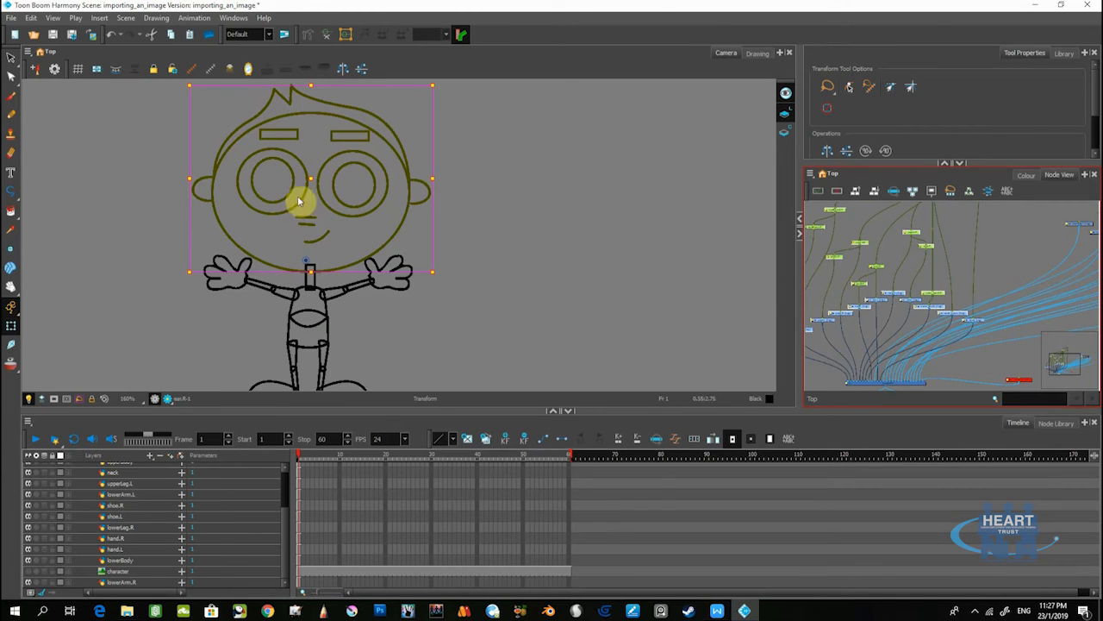
scroll(943, 275, "down", 2)
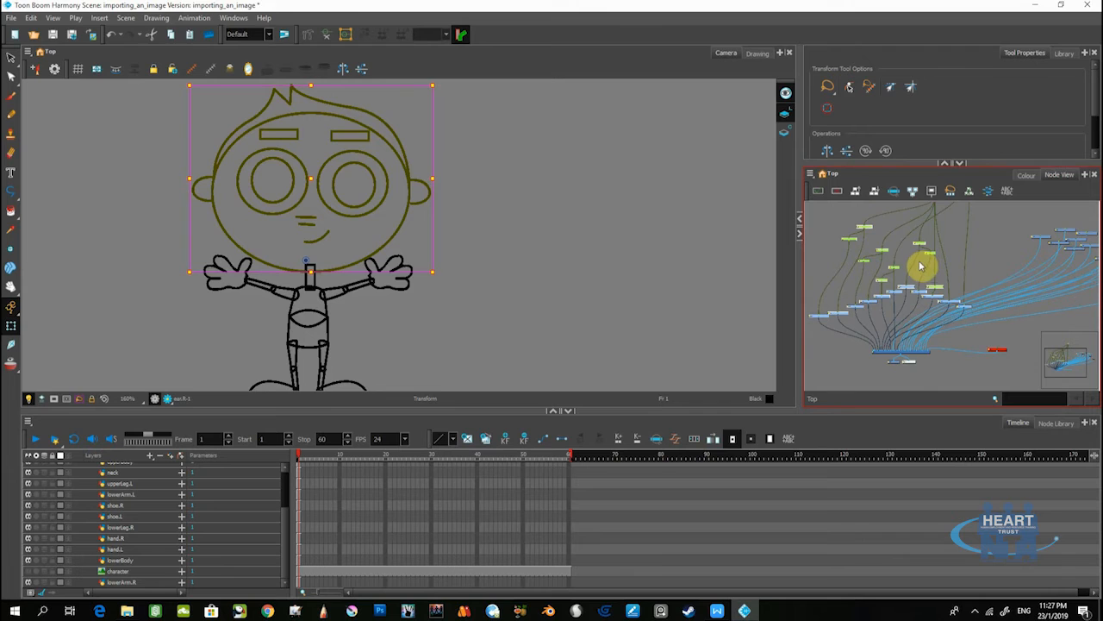
scroll(901, 294, "up", 1)
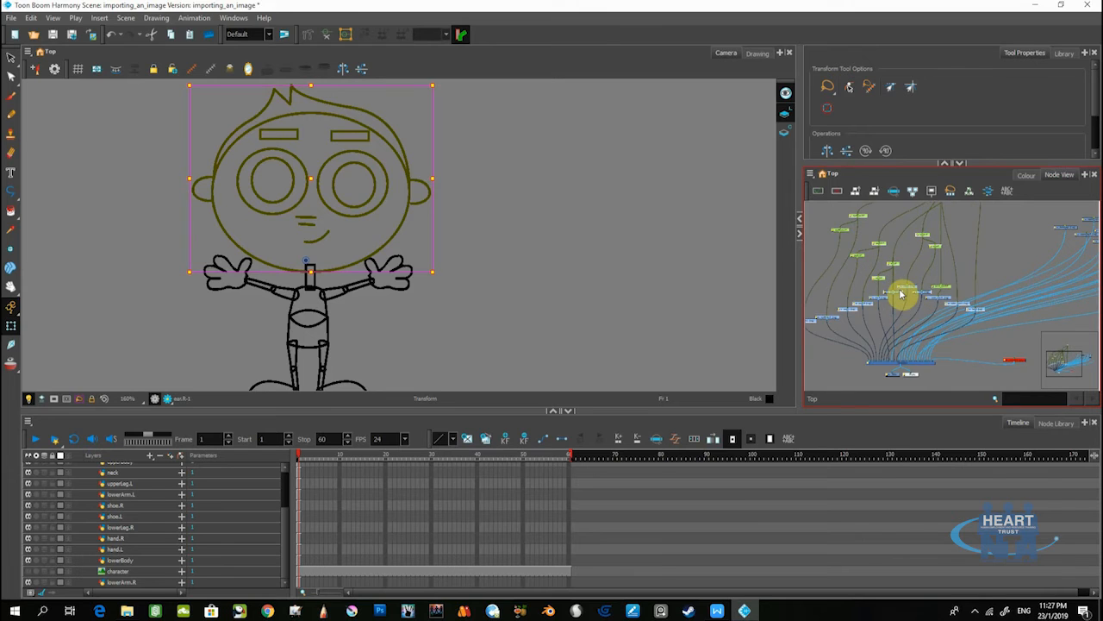
right_click(912, 288)
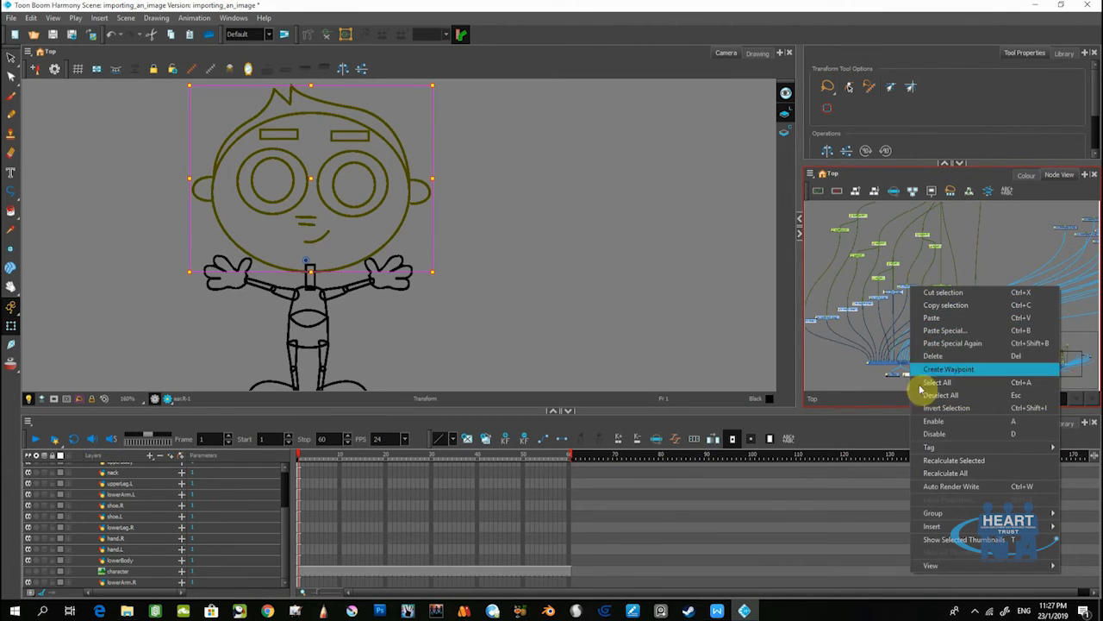
mouse_move(965, 514)
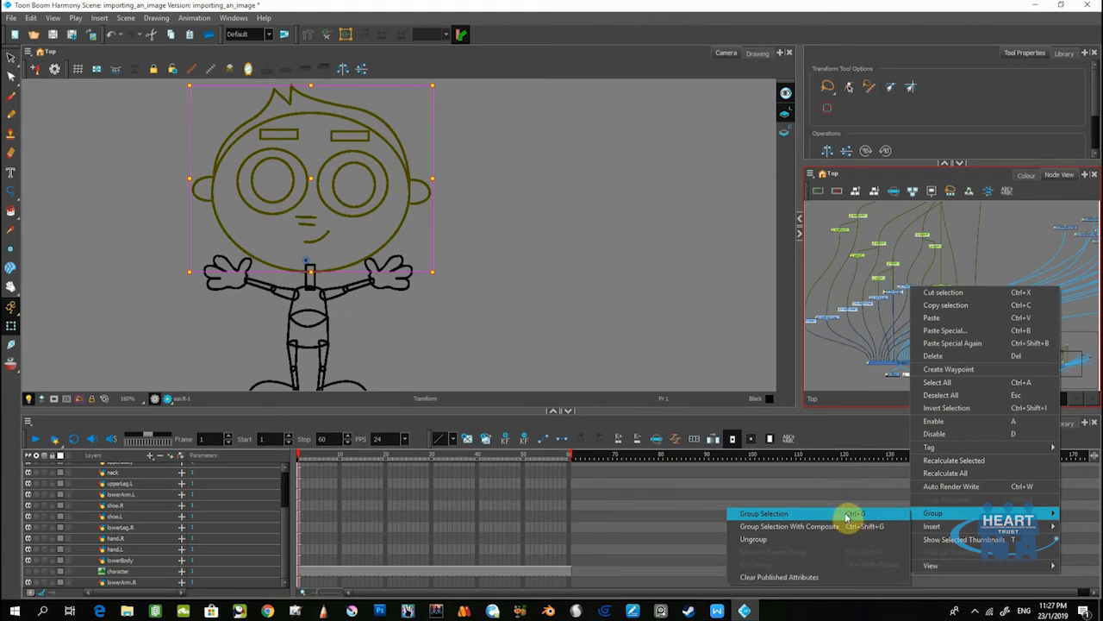
left_click(792, 517)
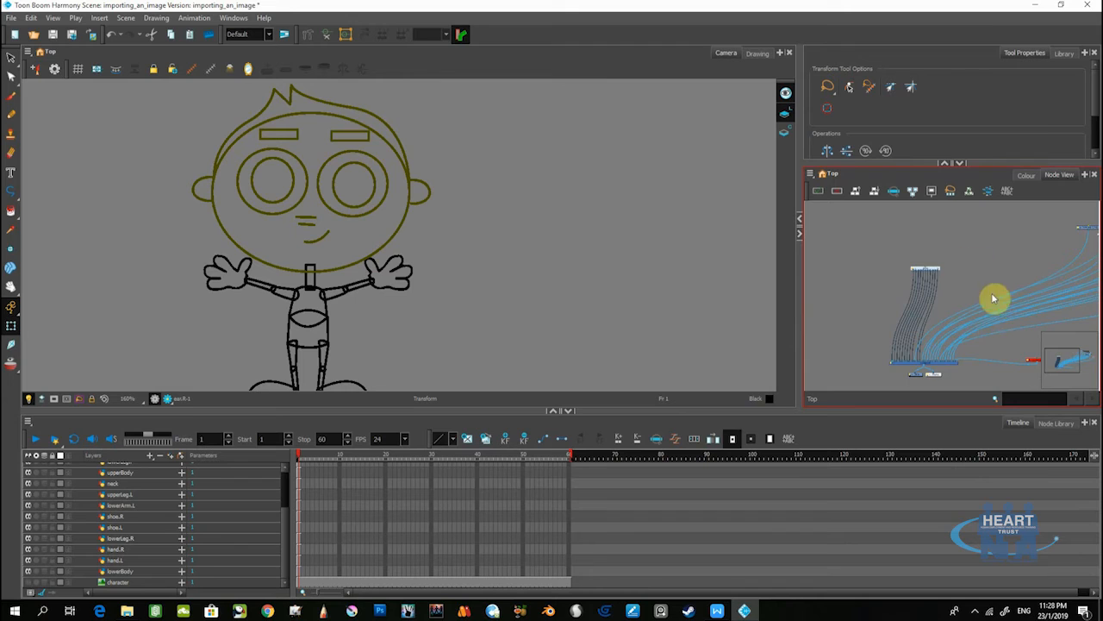
- Rename the new group of head nodes as Head
left_click_drag(993, 298, 924, 287)
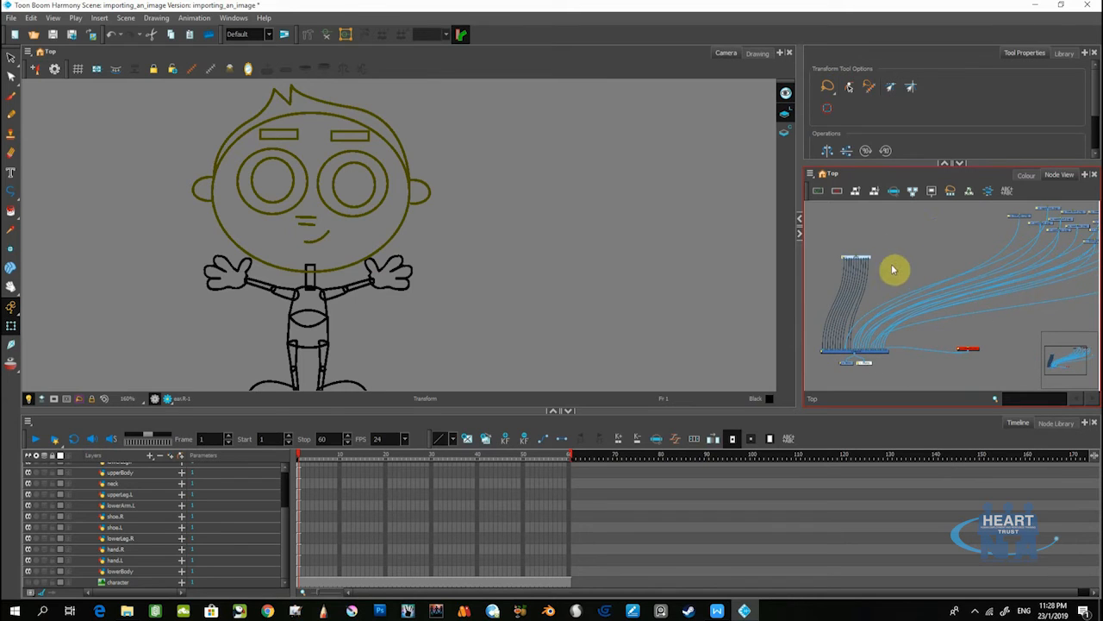
scroll(872, 273, "up", 3)
left_click_drag(870, 266, 926, 298)
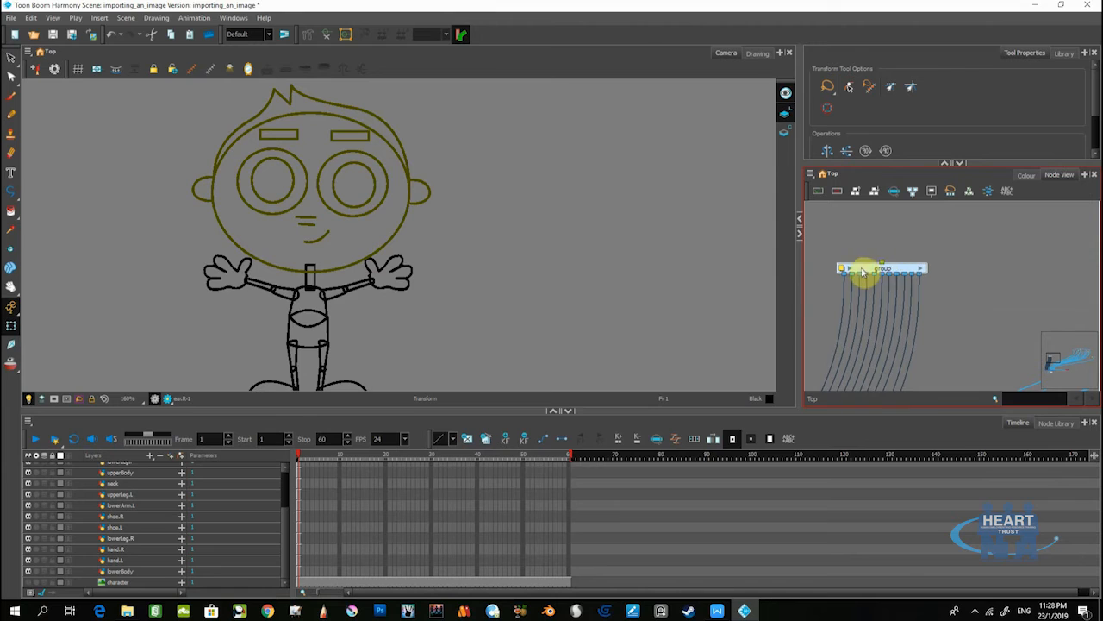
scroll(874, 279, "up", 2)
scroll(874, 279, "up", 1)
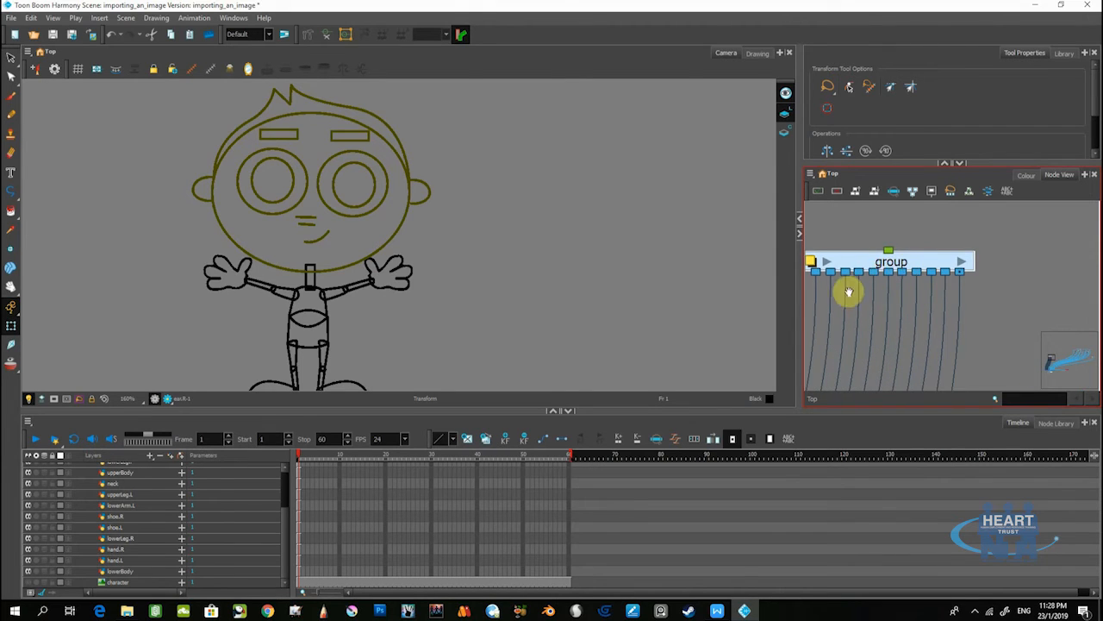
left_click_drag(845, 290, 911, 302)
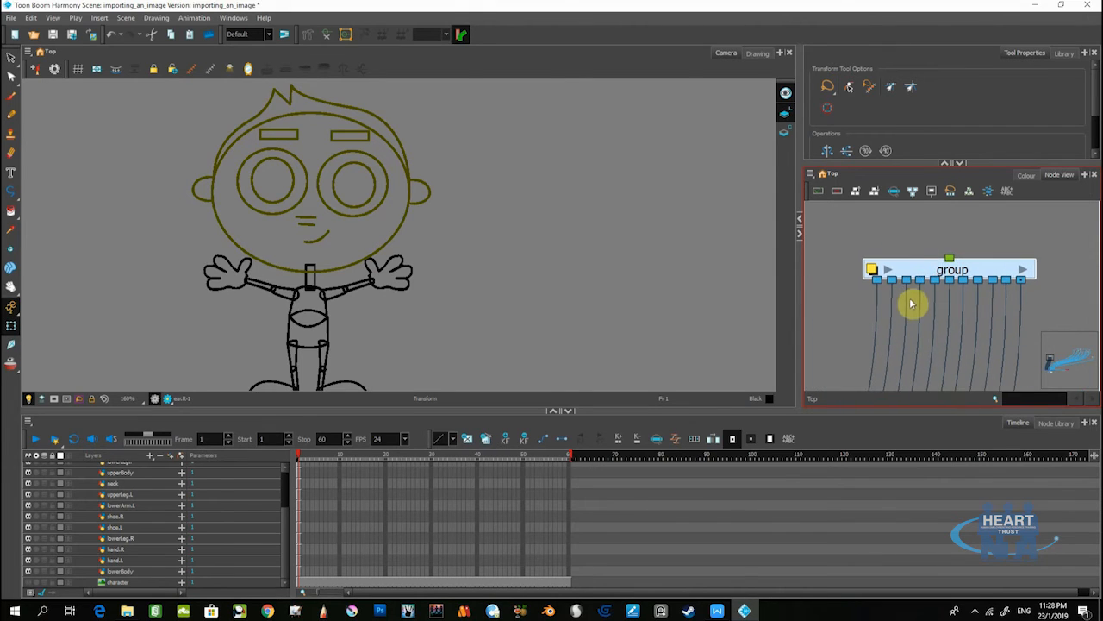
left_click(872, 270)
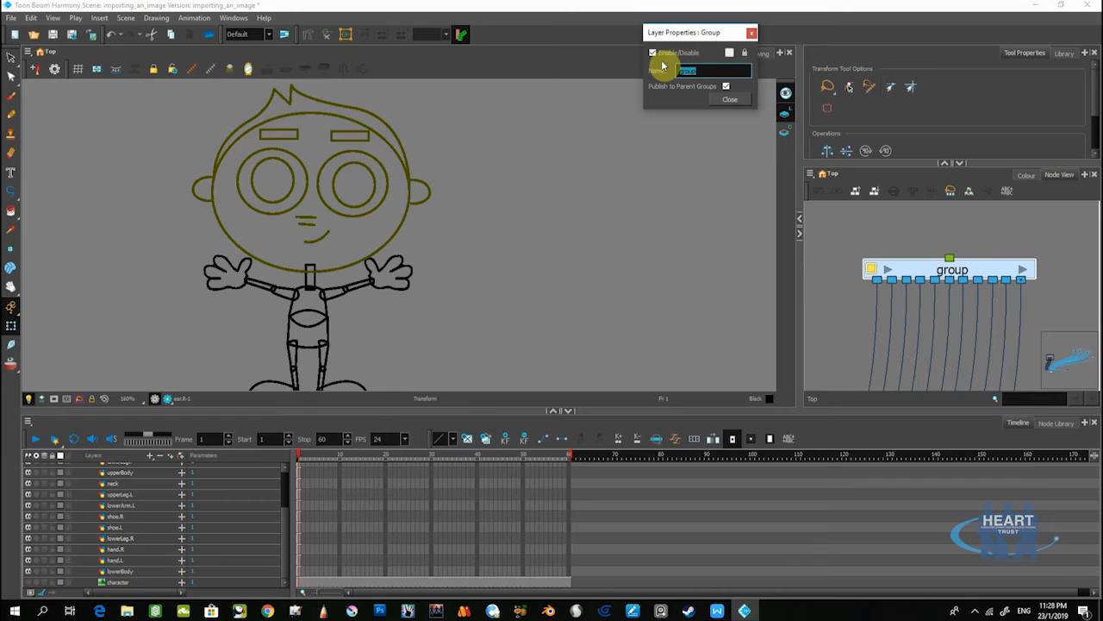
key("Caps_Lock")
type("Hea")
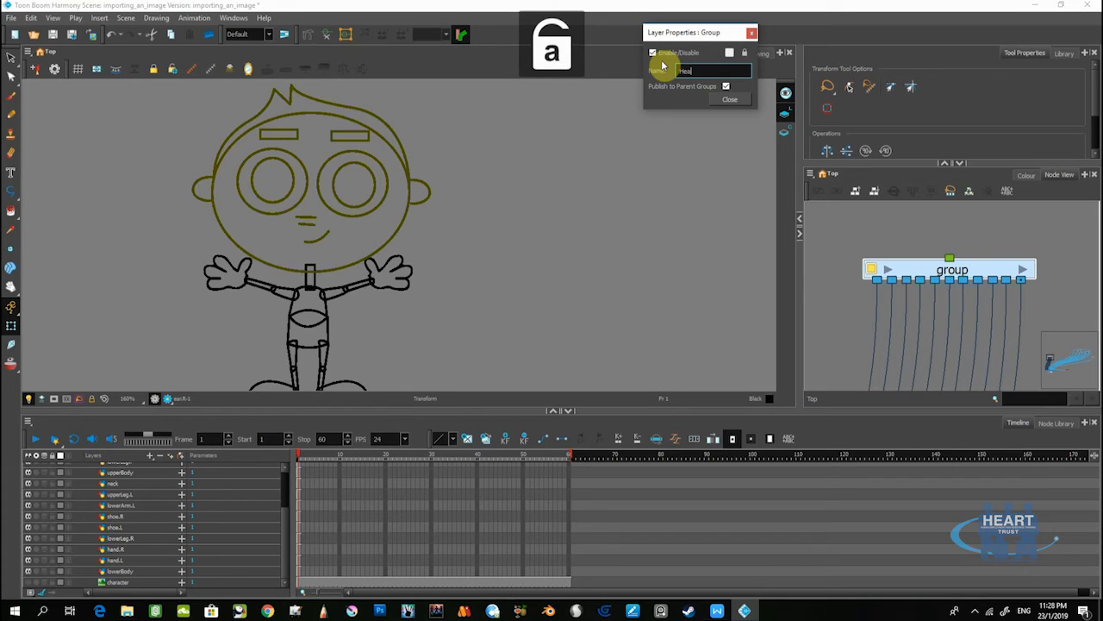
type("d")
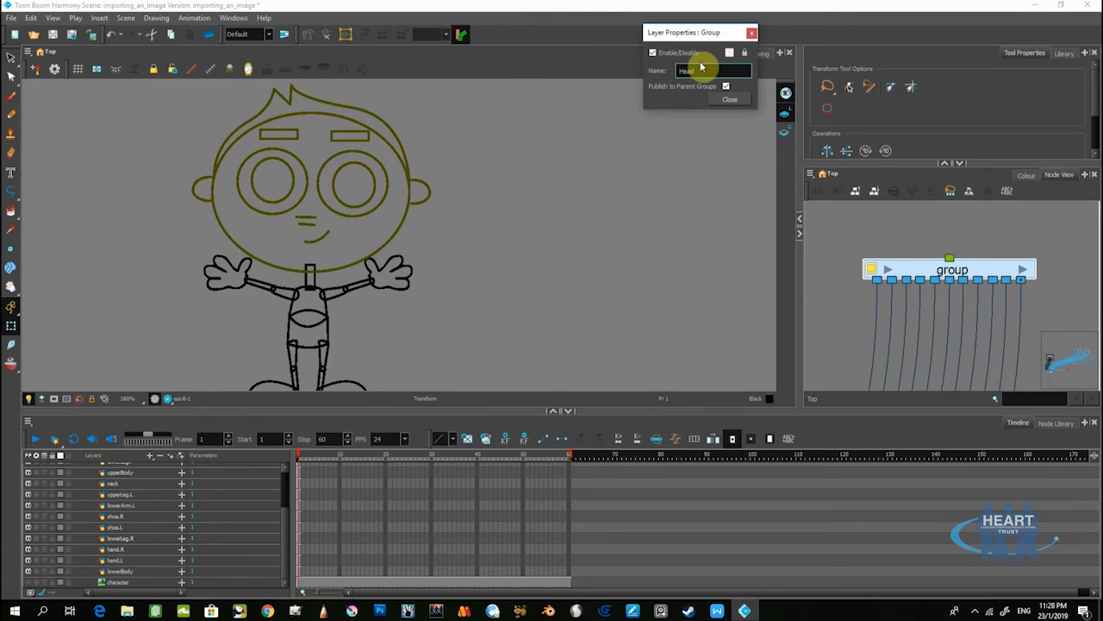
key("Return")
- Reorder the left-arm layers so that lowerArm.L and hand.L follow directly below upperArm.L
scroll(978, 291, "down", 2)
left_click_drag(975, 297, 809, 345)
scroll(884, 256, "down", 2)
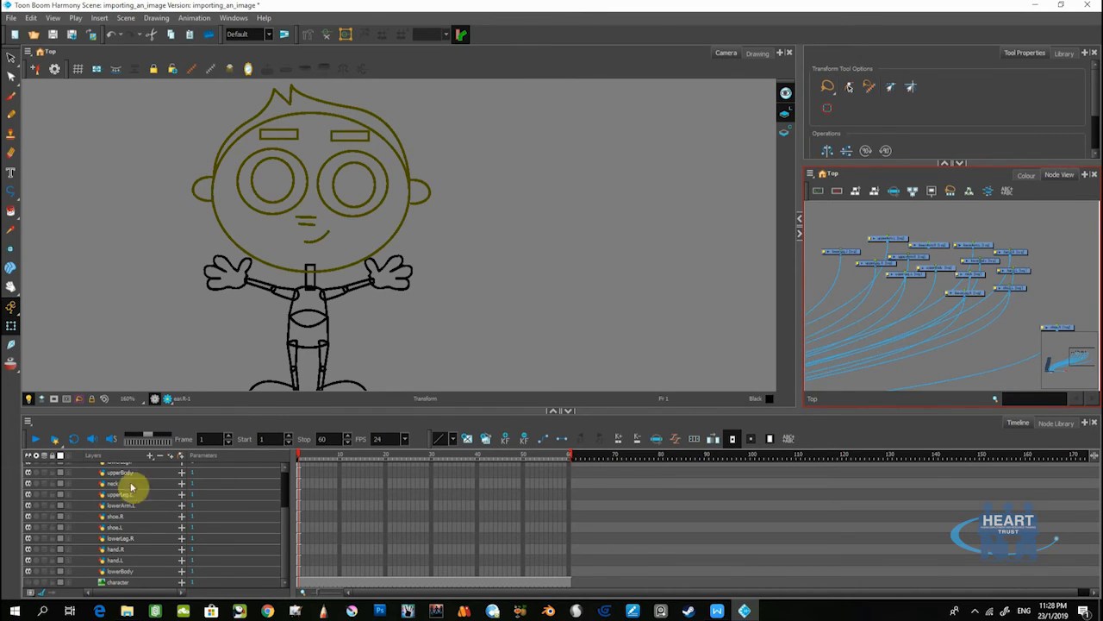
scroll(123, 512, "up", 3)
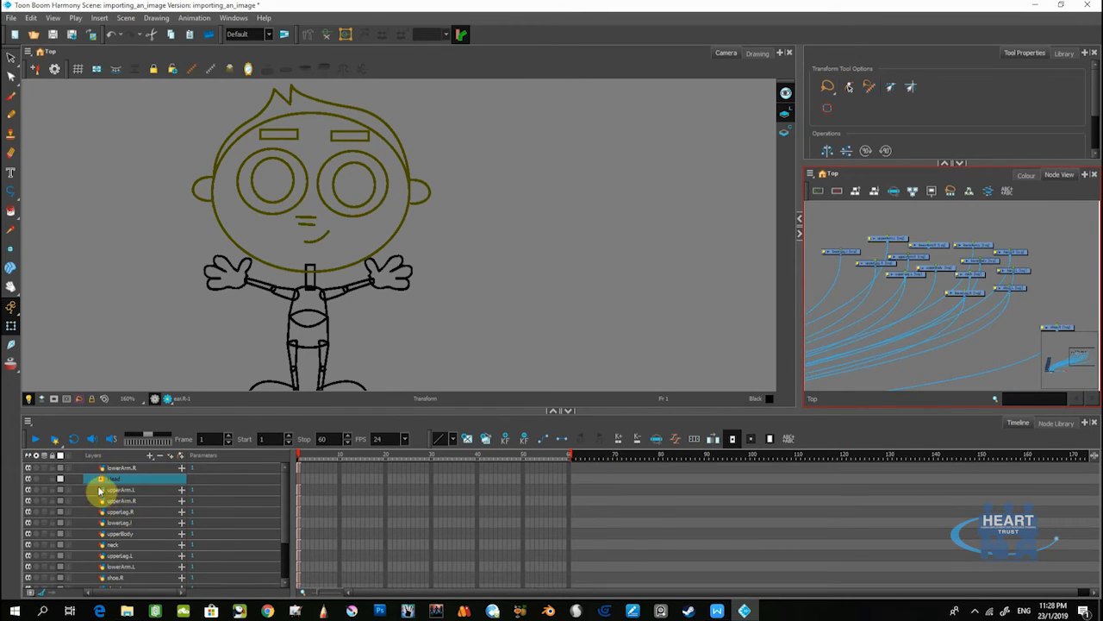
left_click(123, 469)
scroll(940, 297, "down", 2)
left_click_drag(905, 298, 1021, 266)
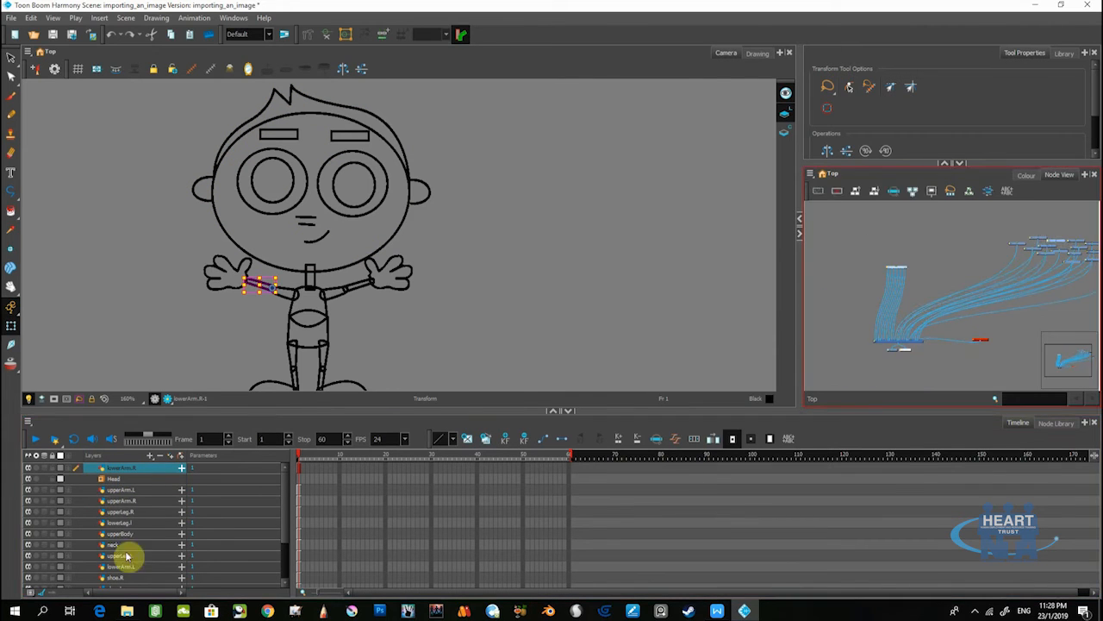
left_click(126, 490)
left_click(128, 522)
left_click_drag(122, 566, 120, 497)
scroll(129, 552, "down", 1)
left_click_drag(119, 569, 116, 498)
- Reorder the remaining limb layers: upperArm.R, lowerArm.R, hand.R, upperLeg.R, lowerLeg.R, shoe.R, upperLeg.L, lowerLeg.l, shoe.L
left_click(122, 499)
scroll(138, 551, "down", 1)
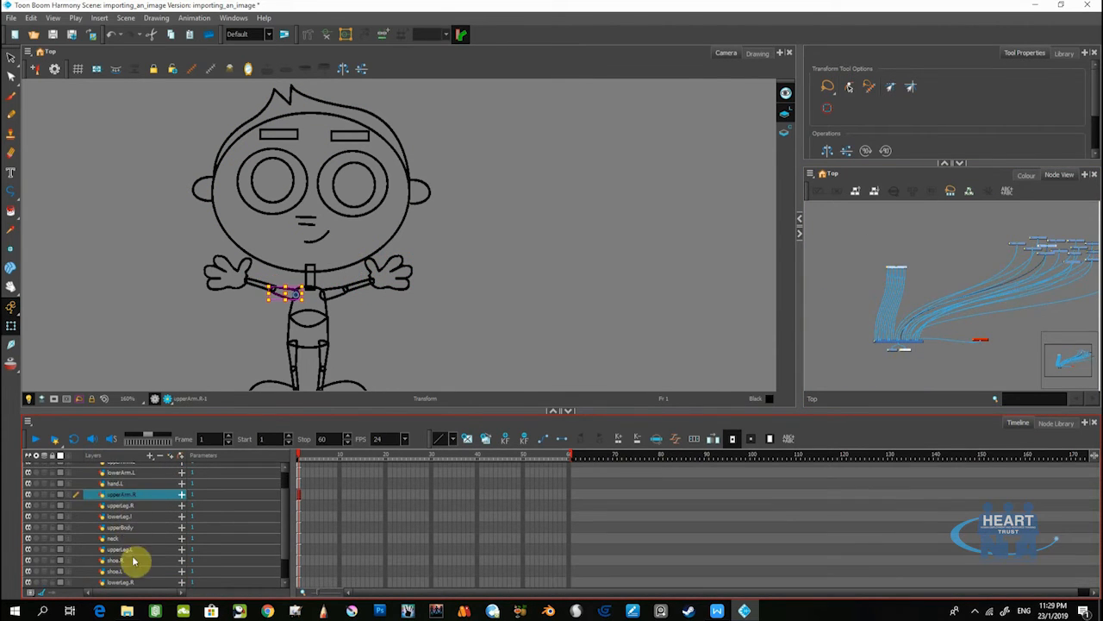
scroll(135, 559, "up", 1)
scroll(1066, 238, "up", 4)
left_click(967, 244)
scroll(967, 244, "down", 4)
left_click_drag(956, 247, 860, 354)
scroll(119, 544, "down", 2)
left_click_drag(129, 545, 123, 514)
scroll(119, 546, "up", 2)
scroll(123, 526, "down", 1)
left_click(124, 504)
left_click_drag(121, 577, 122, 507)
left_click_drag(123, 556, 123, 518)
scroll(124, 543, "down", 1)
left_click_drag(123, 559, 118, 476)
scroll(124, 542, "down", 1)
scroll(293, 319, "up", 2)
scroll(379, 207, "down", 2)
scroll(118, 503, "down", 3)
left_click_drag(120, 560, 120, 489)
- Move the upperBody and lowerBody layers between hand.R and upperLeg.R, and clear the selection
left_click_drag(120, 578, 118, 511)
left_click(386, 352)
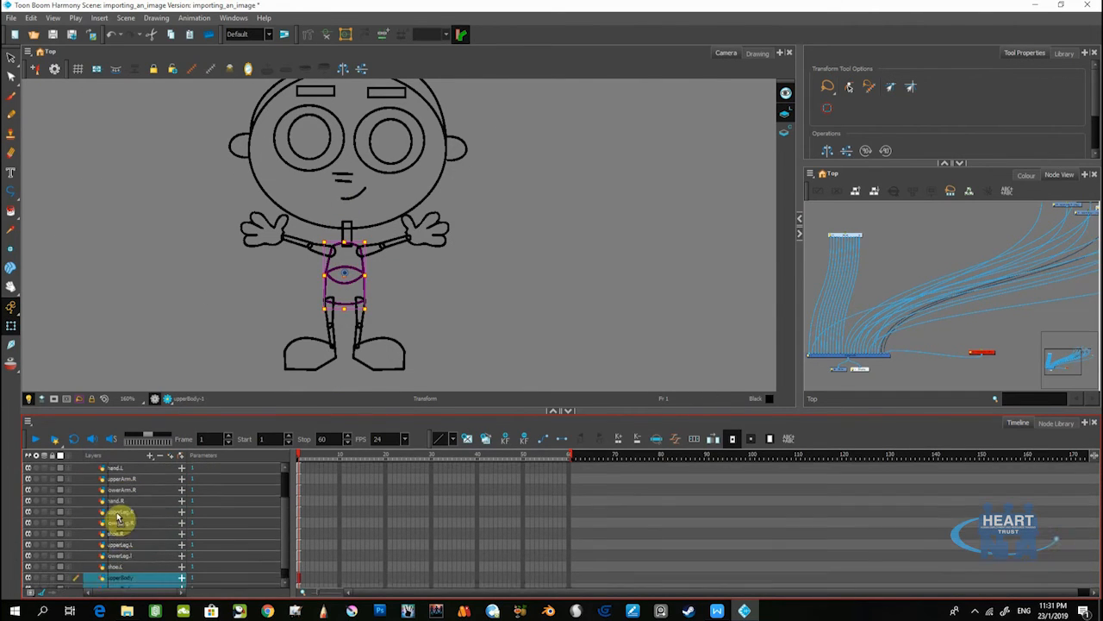
left_click(419, 301)
scroll(419, 301, "down", 2)
scroll(417, 300, "up", 1)
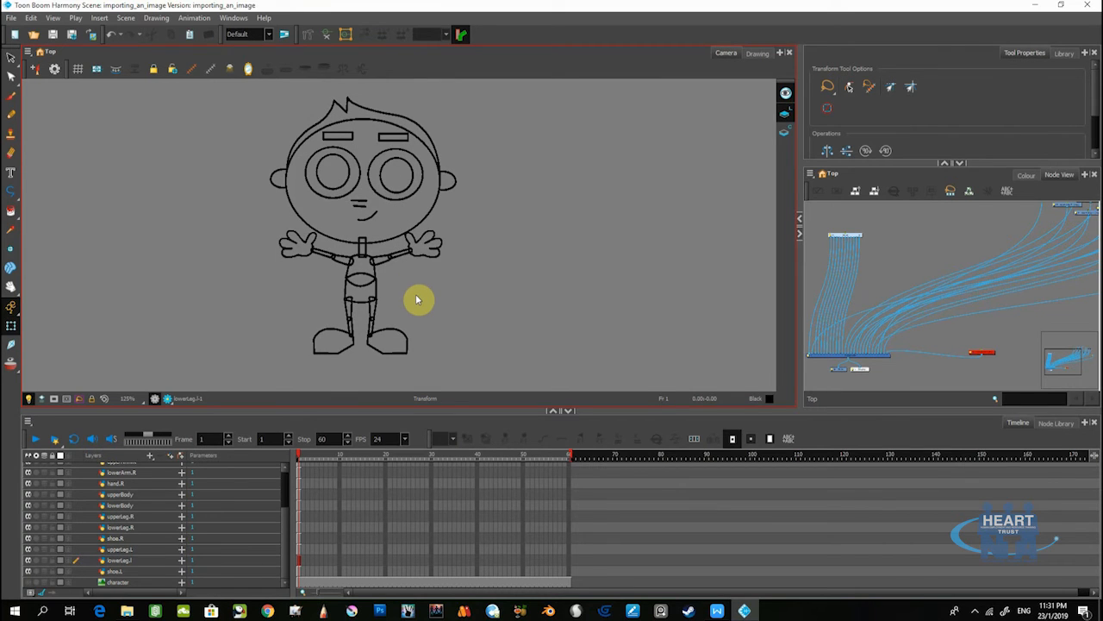
- Try to add parent pegs to all the body-part drawing nodes at once
scroll(894, 294, "up", 2)
scroll(935, 294, "down", 3)
left_click_drag(1051, 252, 857, 315)
left_click_drag(847, 247, 935, 364)
scroll(974, 339, "up", 1)
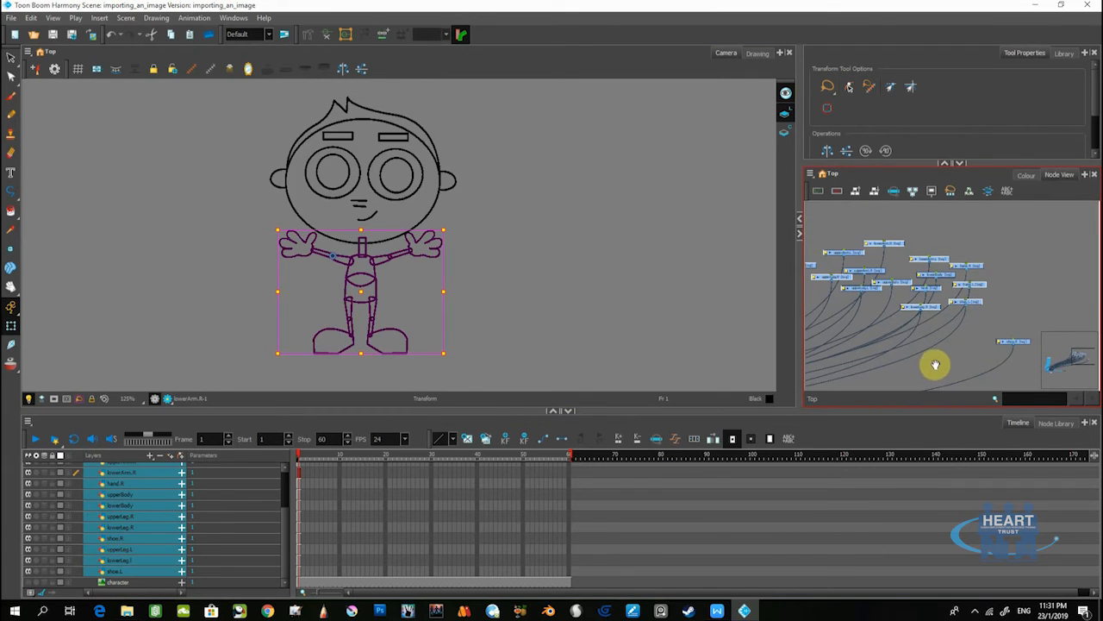
key("ctrl+p")
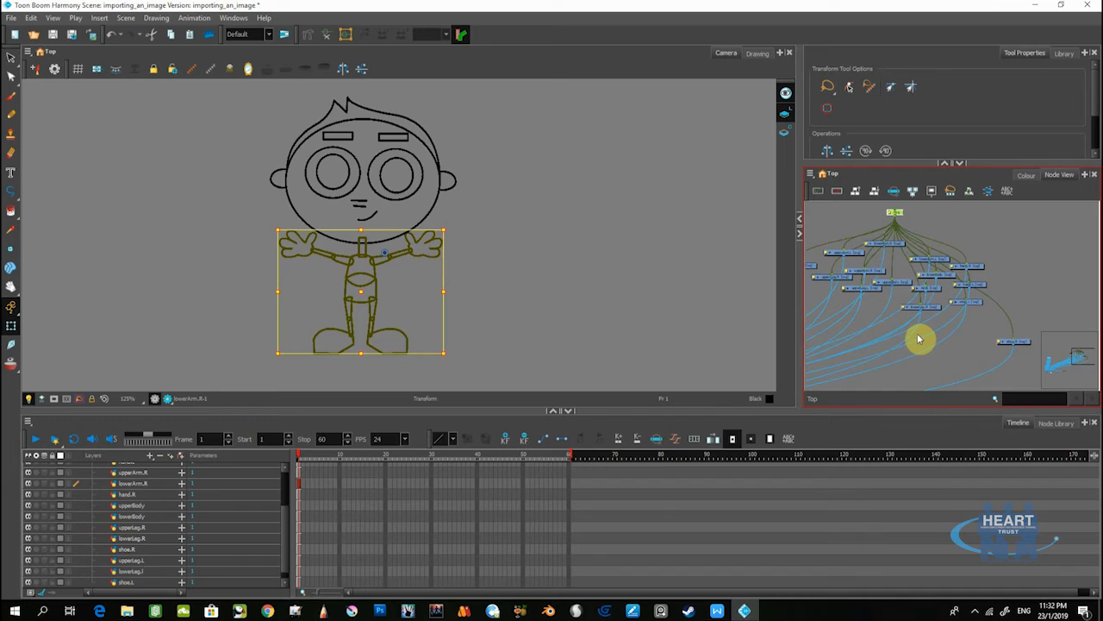
- Try a parent peg on the lowerLeg.l node alone and undo it
left_click(919, 338)
key("ctrl+s")
scroll(934, 299, "down", 2)
scroll(897, 295, "up", 2)
scroll(879, 320, "up", 2)
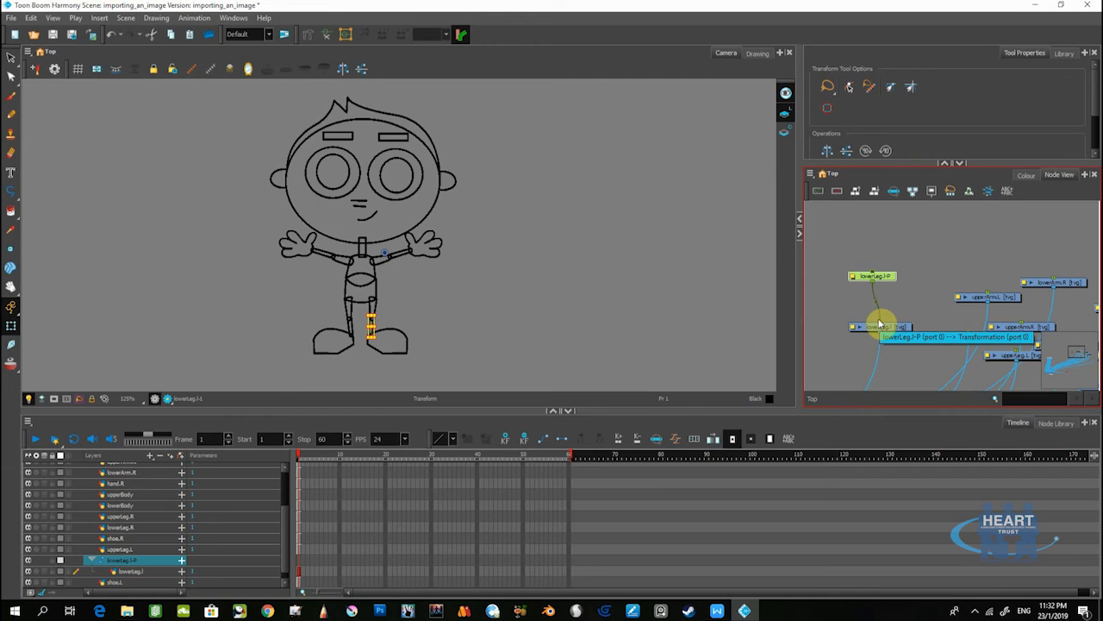
key("ctrl+z")
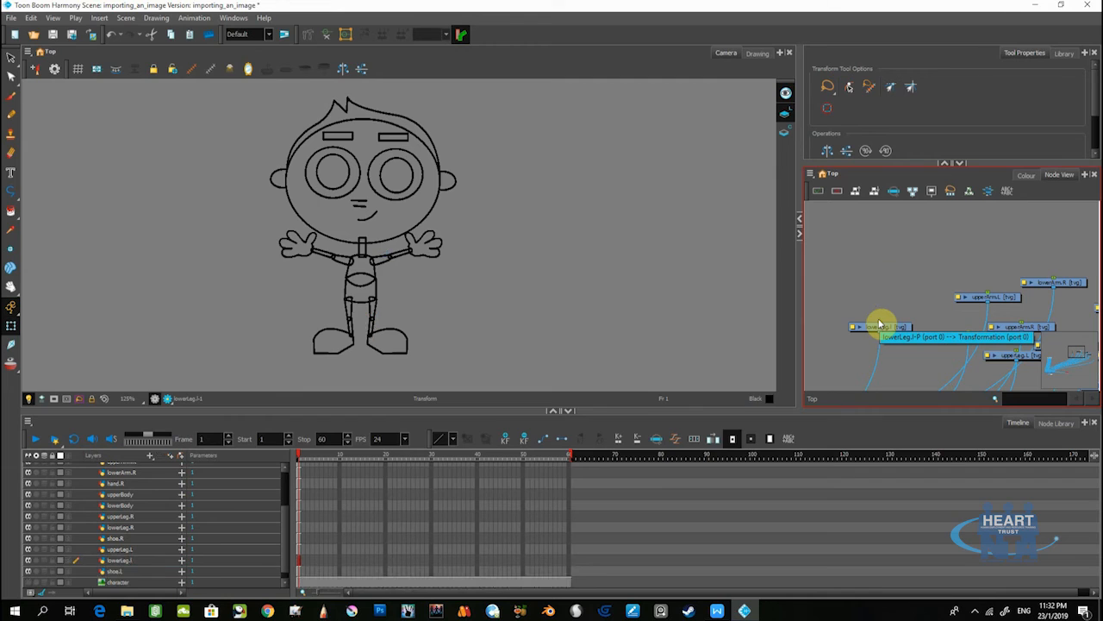
- Select the group of body-part drawing nodes together, without shoe.R, and add a parent peg to each one
left_click_drag(901, 331, 893, 314)
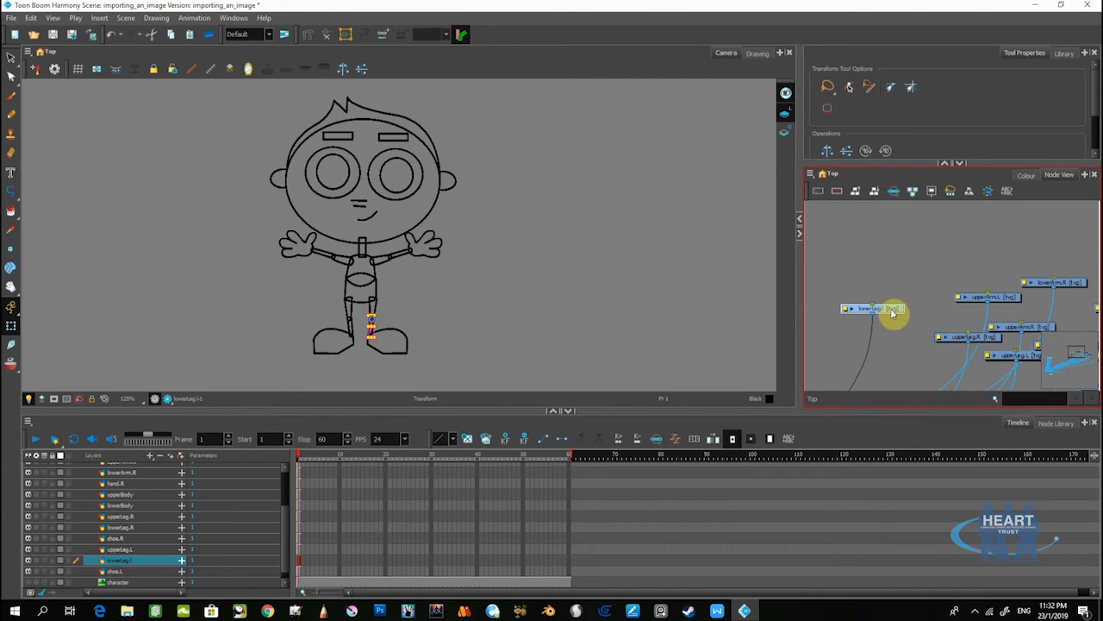
key("ctrl+p")
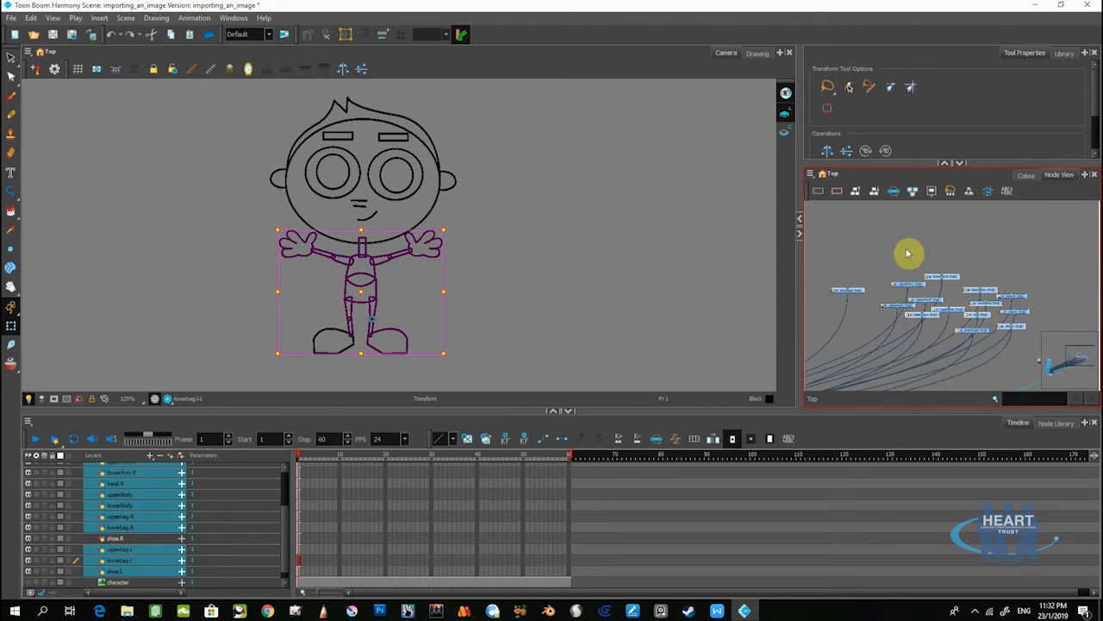
left_click(905, 250)
left_click_drag(825, 254, 1040, 344)
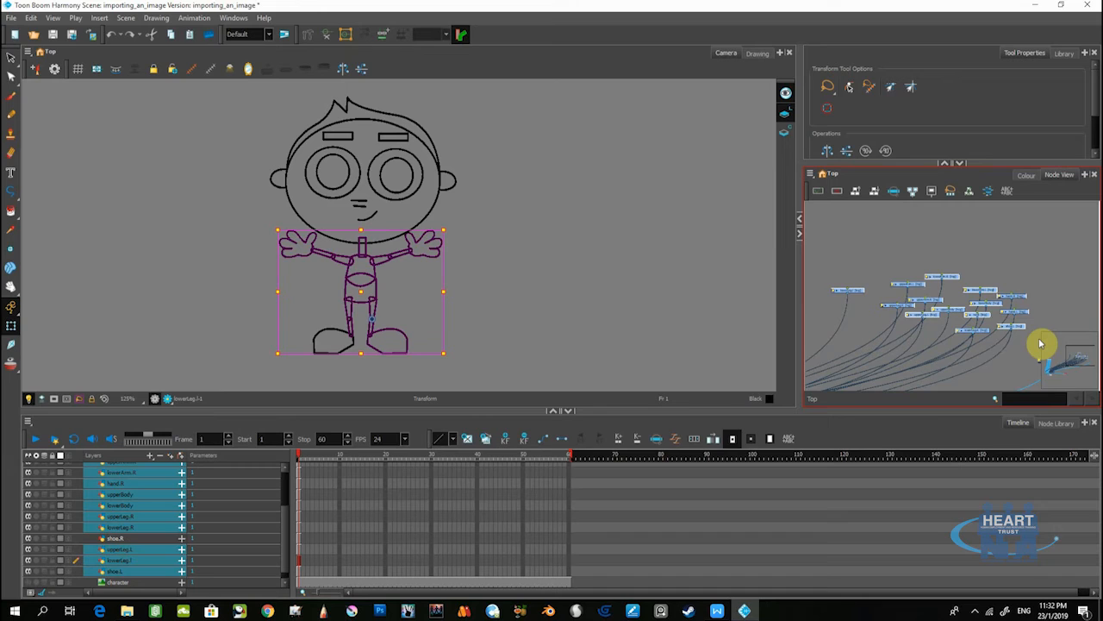
key("ctrl+p")
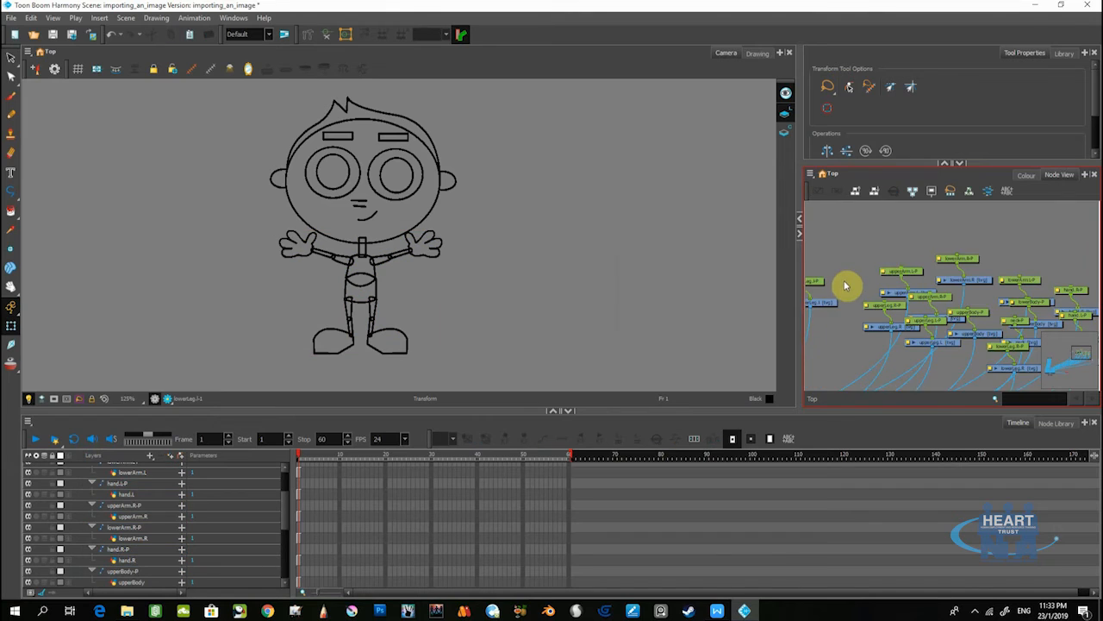
- Move the lowerLeg.l drawing node and its peg farther away from the cluster of body-part nodes
left_click_drag(844, 286, 912, 284)
scroll(910, 280, "up", 2)
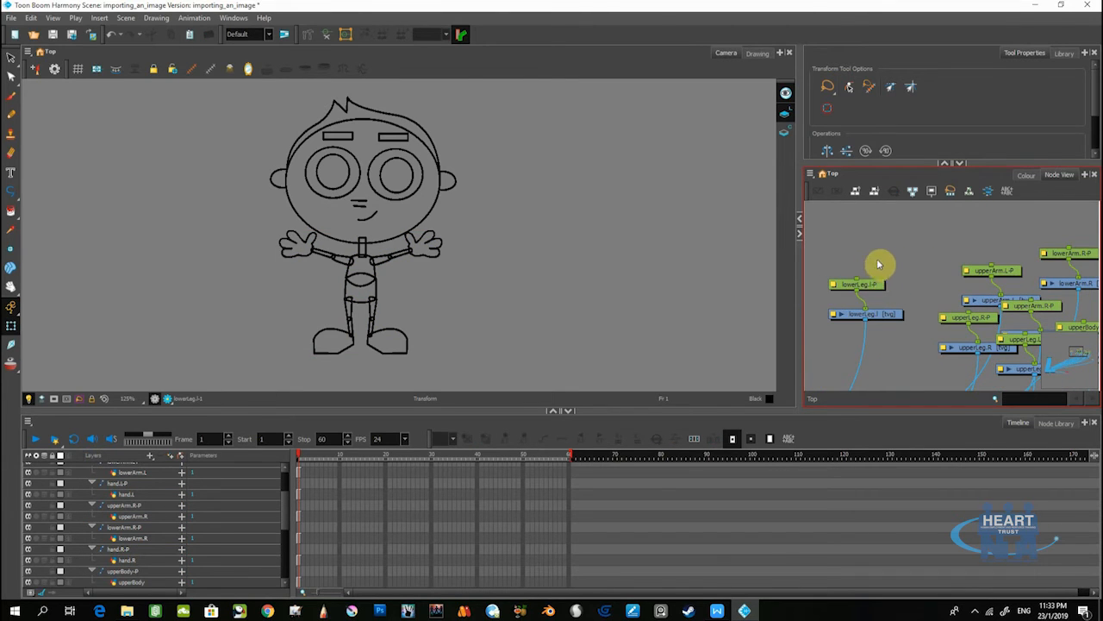
left_click(879, 314)
scroll(879, 311, "down", 4)
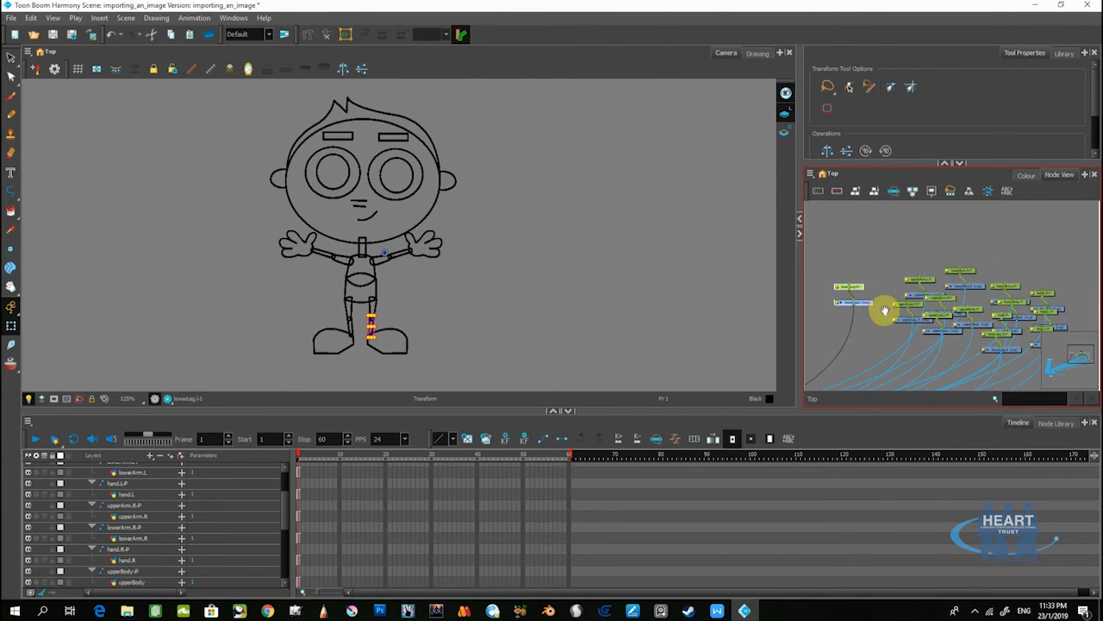
left_click_drag(870, 304, 938, 313)
scroll(854, 264, "up", 3)
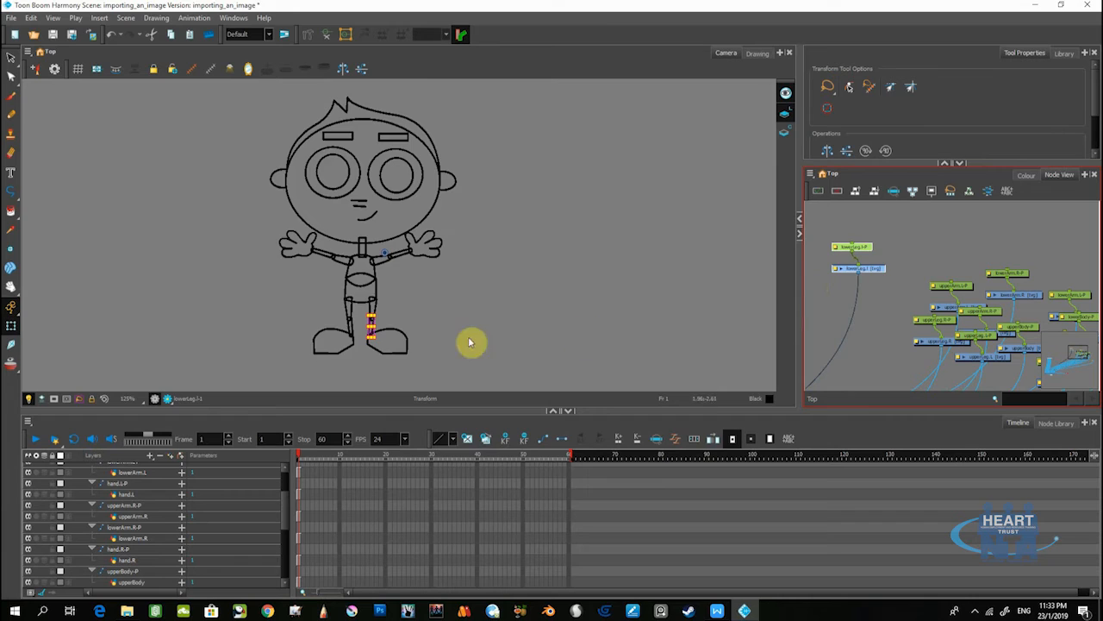
- Select the left shoe drawing and inspect the shoe.L node with its peg in the node network
scroll(431, 332, "up", 2)
left_click(395, 313)
left_click(382, 349)
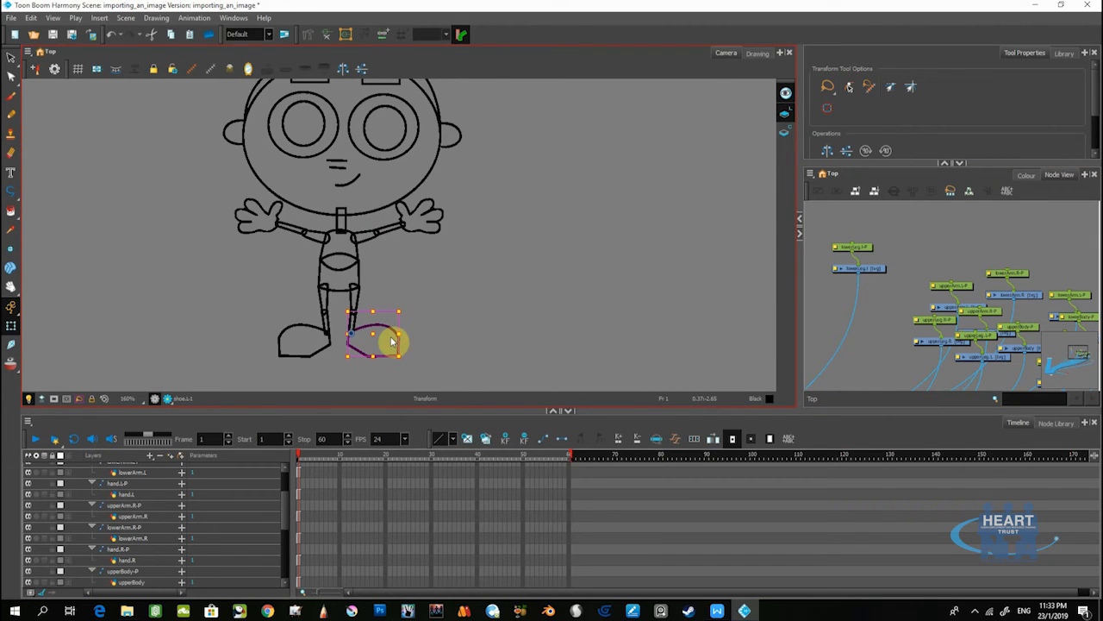
left_click_drag(968, 350, 914, 239)
left_click_drag(917, 291, 838, 306)
left_click_drag(976, 313, 955, 303)
left_click(933, 285)
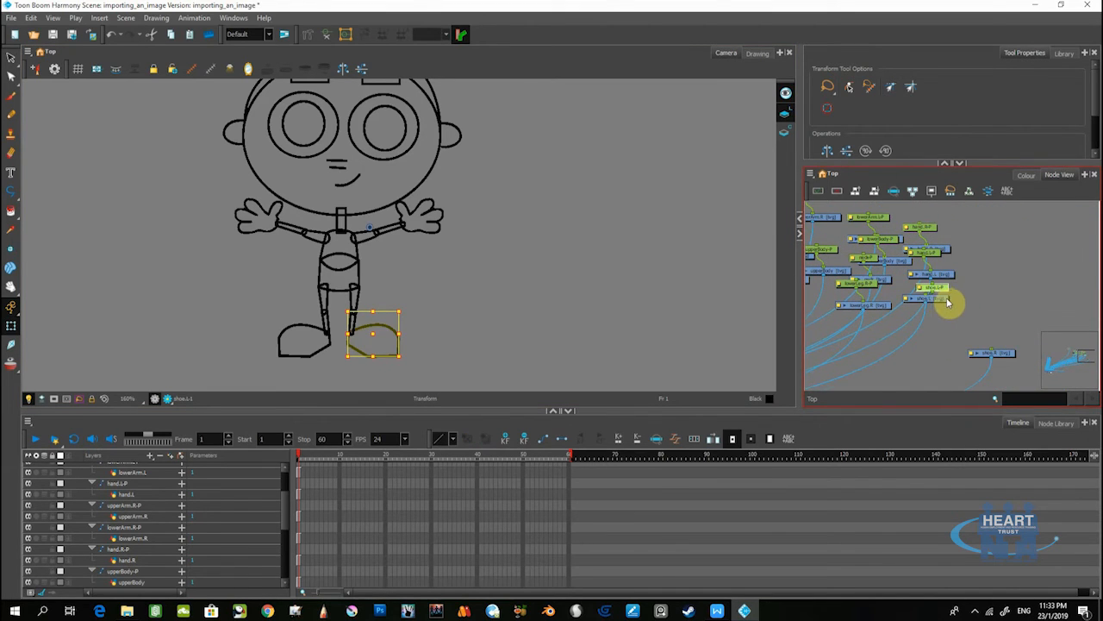
scroll(948, 302, "up", 3)
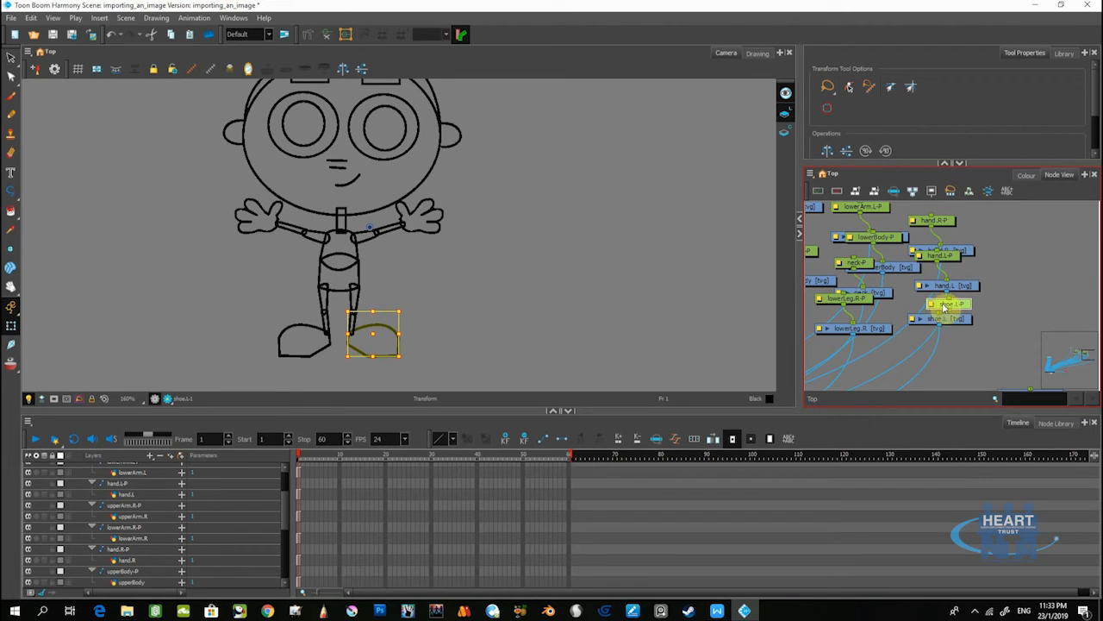
left_click(1008, 270)
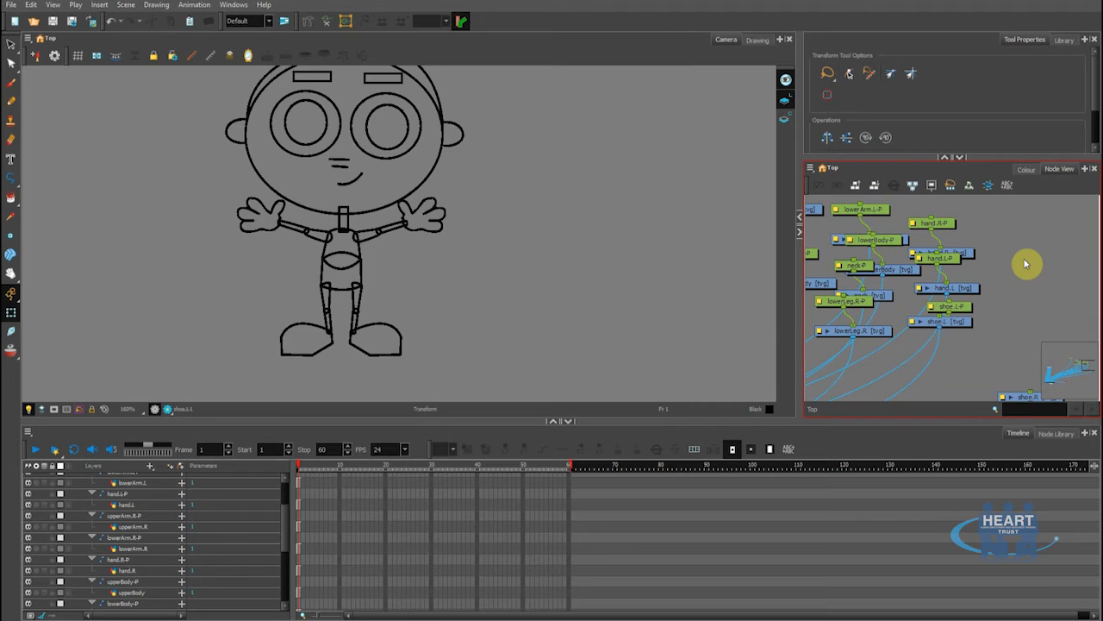
- Expand the Node View to fill the workspace and add a parent peg to the shoe.R drawing node
key("grave")
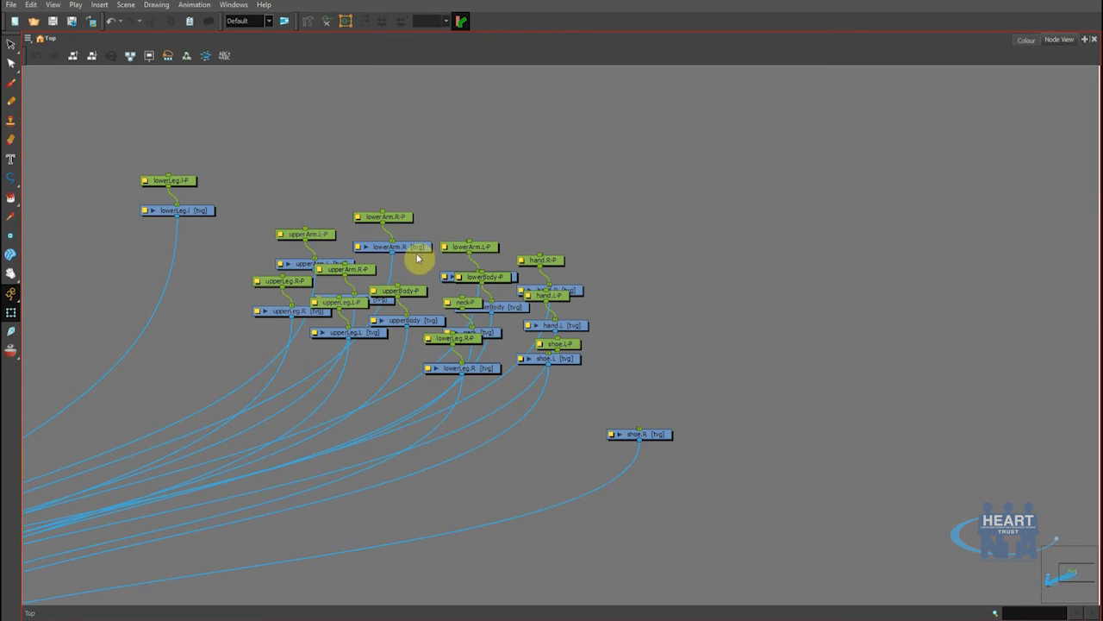
scroll(350, 300, "down", 3)
left_click_drag(301, 313, 401, 348)
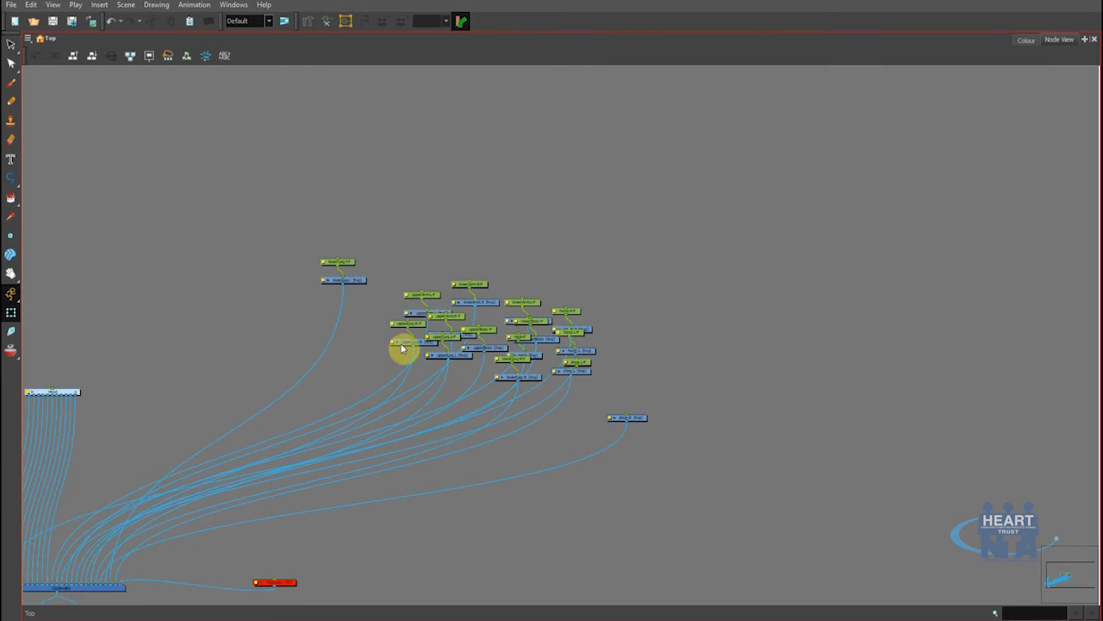
scroll(402, 348, "up", 3)
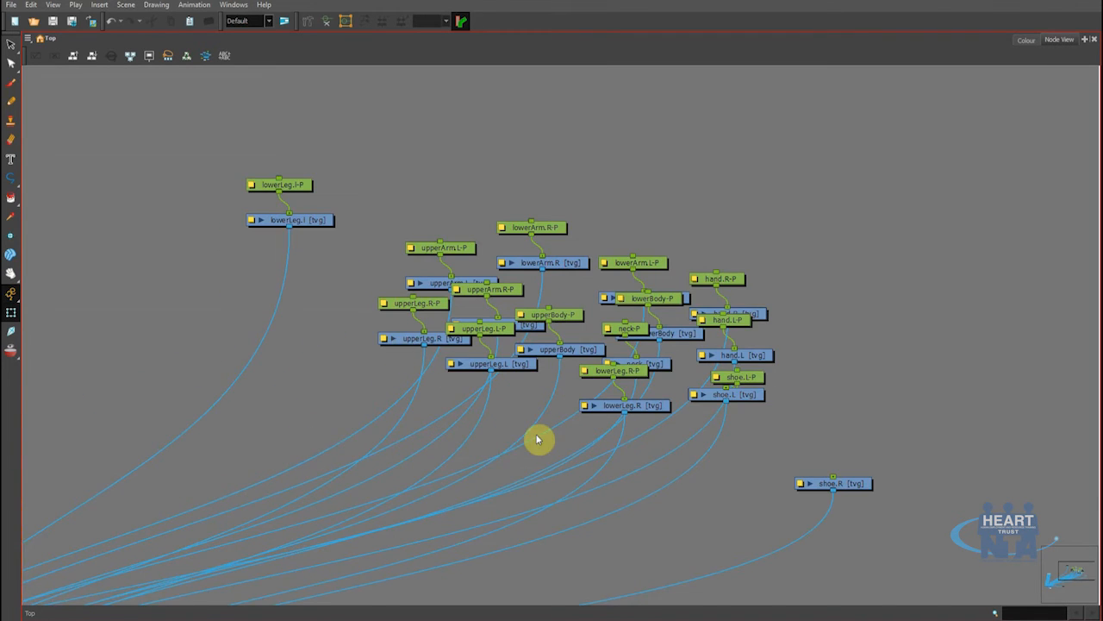
scroll(536, 439, "down", 1)
left_click_drag(500, 443, 336, 379)
left_click_drag(475, 397, 447, 418)
left_click(583, 413)
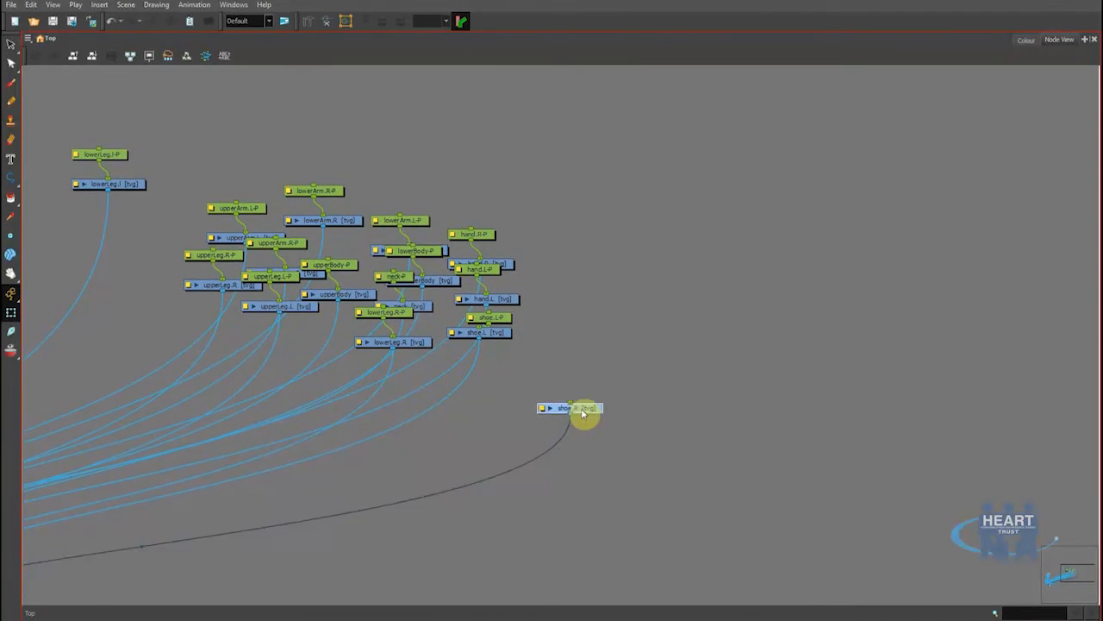
key("ctrl+p")
- Spread the pegged body-part nodes into separate clusters for each leg, the neck and body, and each arm
left_click_drag(552, 345, 507, 378)
left_click_drag(440, 296, 584, 251)
left_click_drag(440, 331, 678, 354)
left_click_drag(371, 256, 489, 238)
left_click_drag(371, 283, 399, 264)
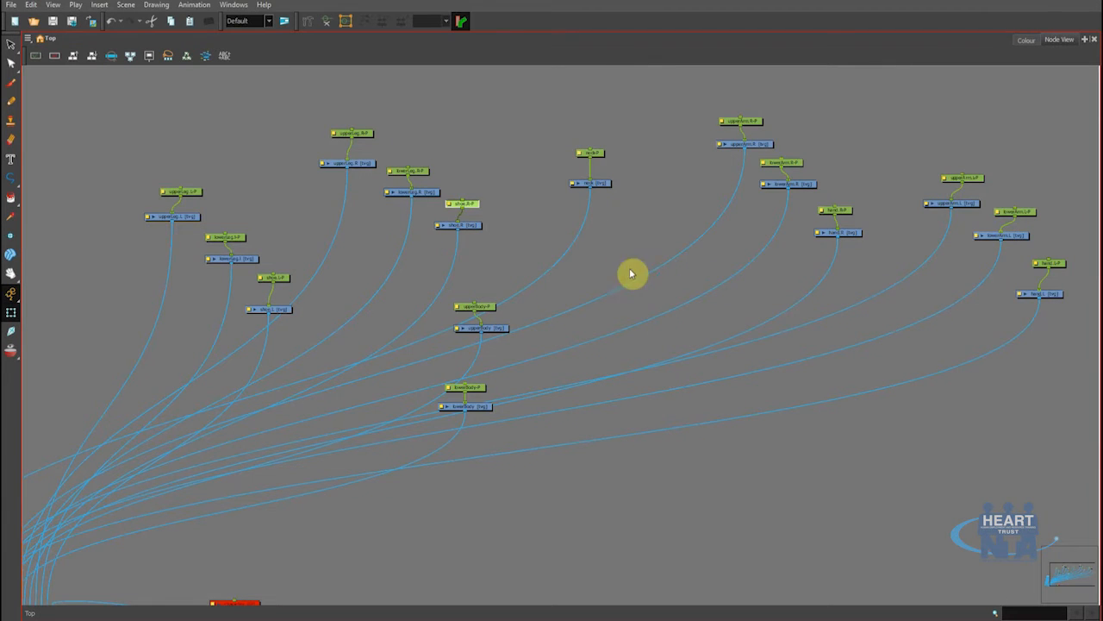
- Look over the arm nodes and their pegs, and return the Node View to its docked size
left_click_drag(633, 271, 502, 339)
scroll(724, 341, "up", 2)
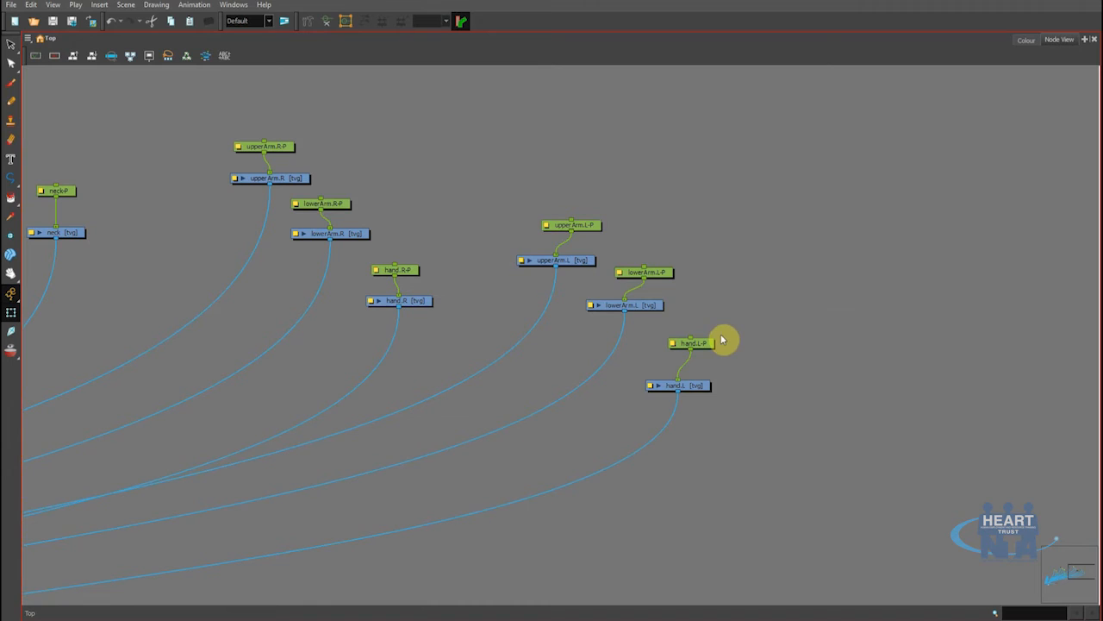
scroll(700, 352, "up", 1)
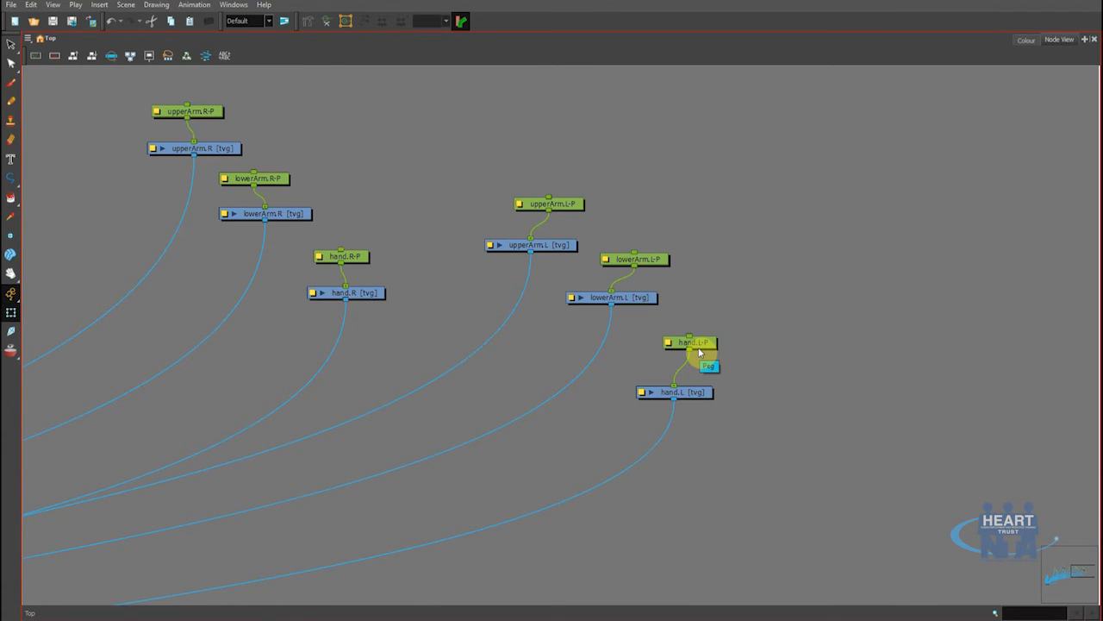
key("ctrl+f")
left_click_drag(951, 299, 915, 317)
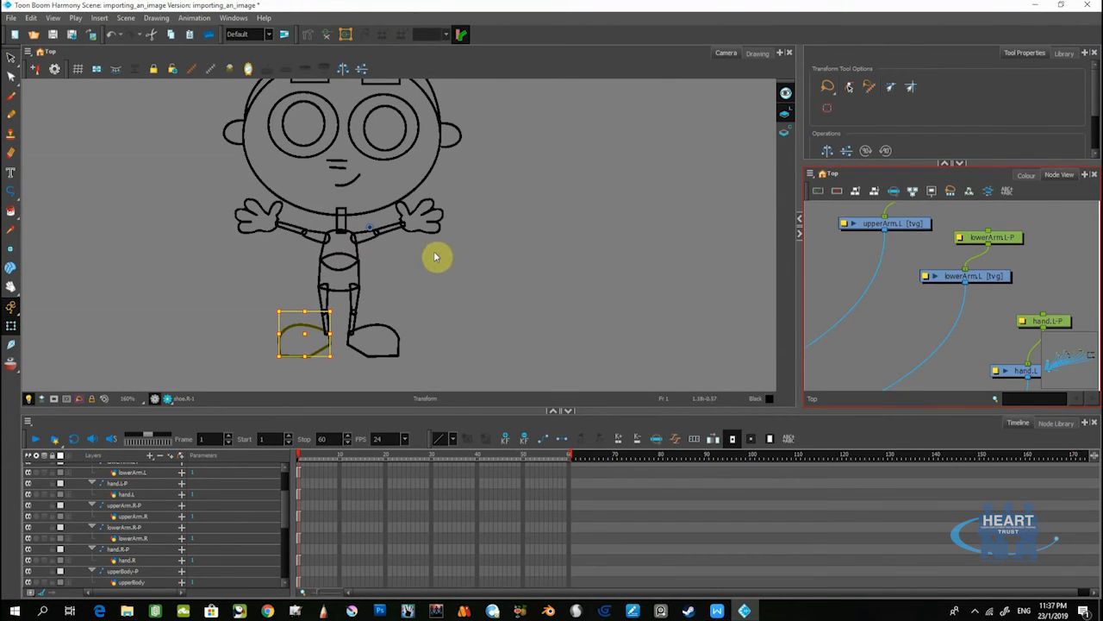
left_click_drag(964, 327, 884, 303)
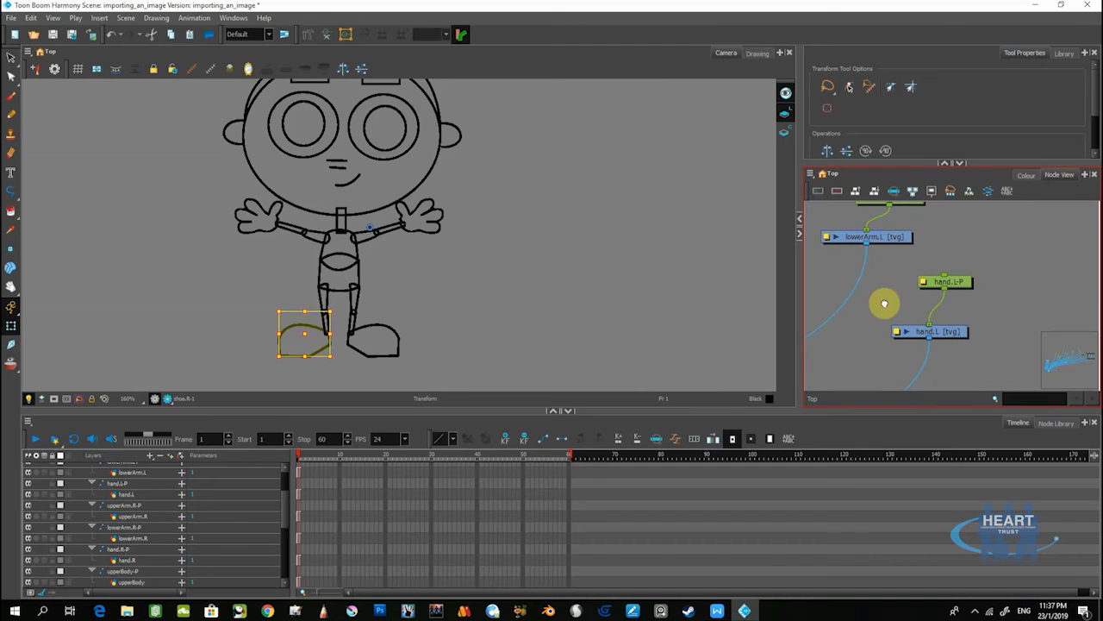
left_click_drag(958, 306, 891, 315)
scroll(959, 298, "down", 4)
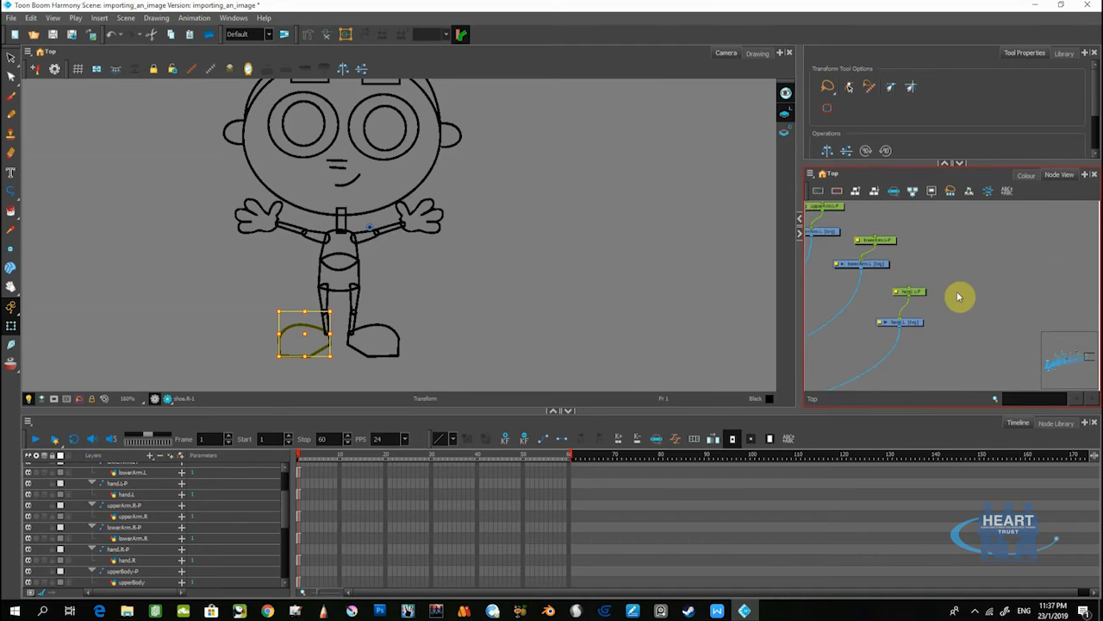
scroll(902, 308, "up", 4)
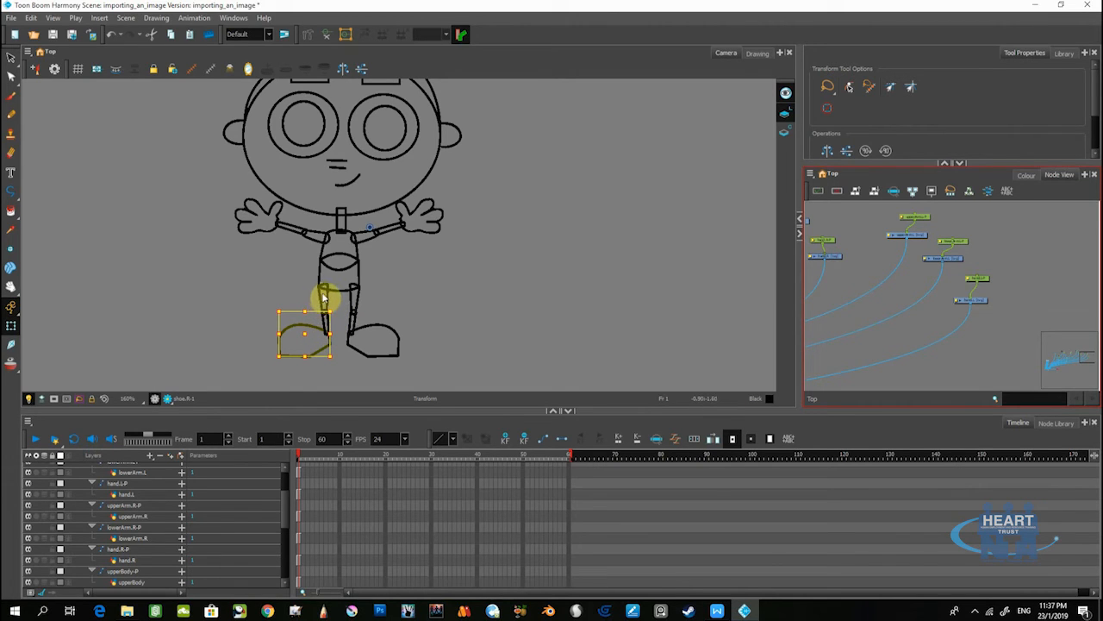
- Select the right shoe and right lower leg drawings together and locate their nodes in the node network
scroll(324, 297, "up", 2)
left_click_drag(325, 342, 339, 282)
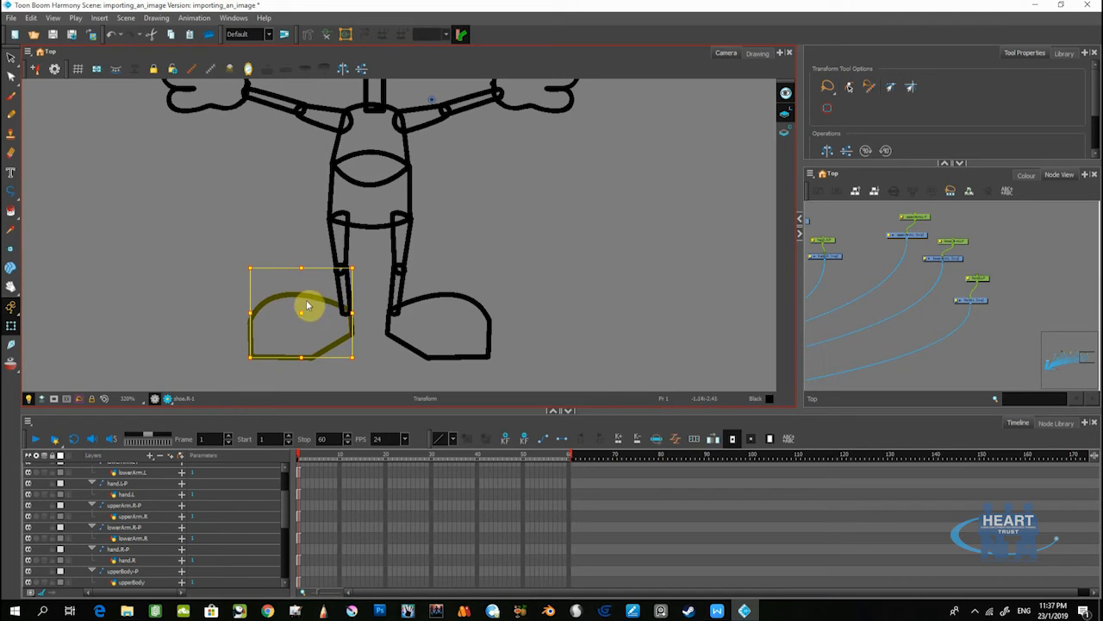
mouse_move(354, 352)
left_mouse_down()
mouse_move(313, 321)
mouse_move(327, 293)
mouse_move(351, 307)
left_mouse_up()
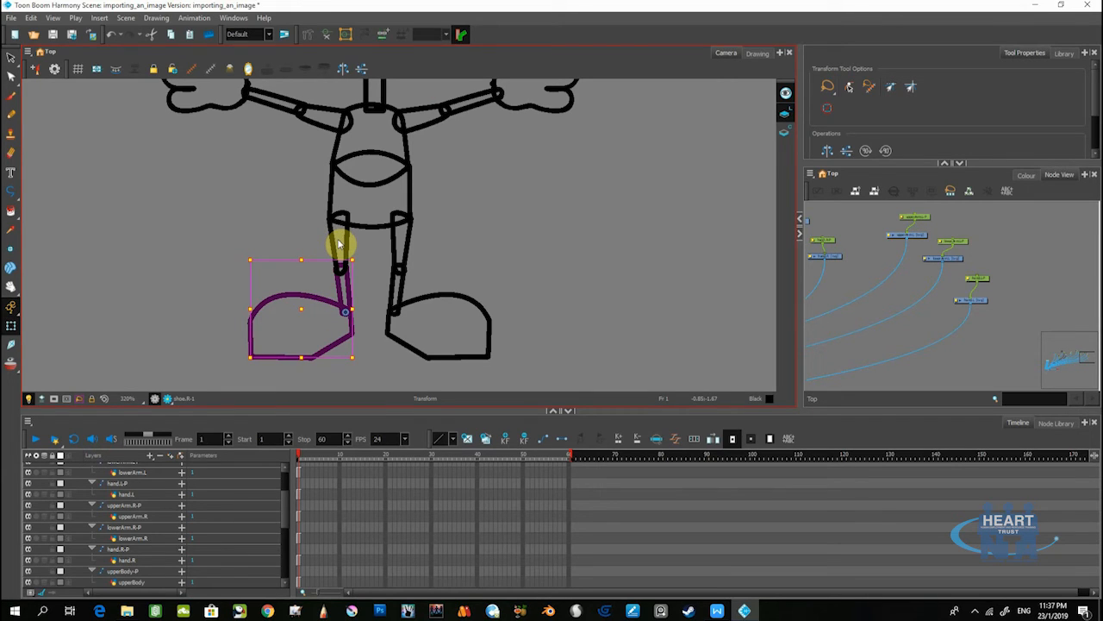
scroll(892, 285, "down", 3)
left_click(954, 278)
scroll(923, 293, "up", 5)
left_click_drag(910, 316, 957, 331)
scroll(970, 275, "up", 1)
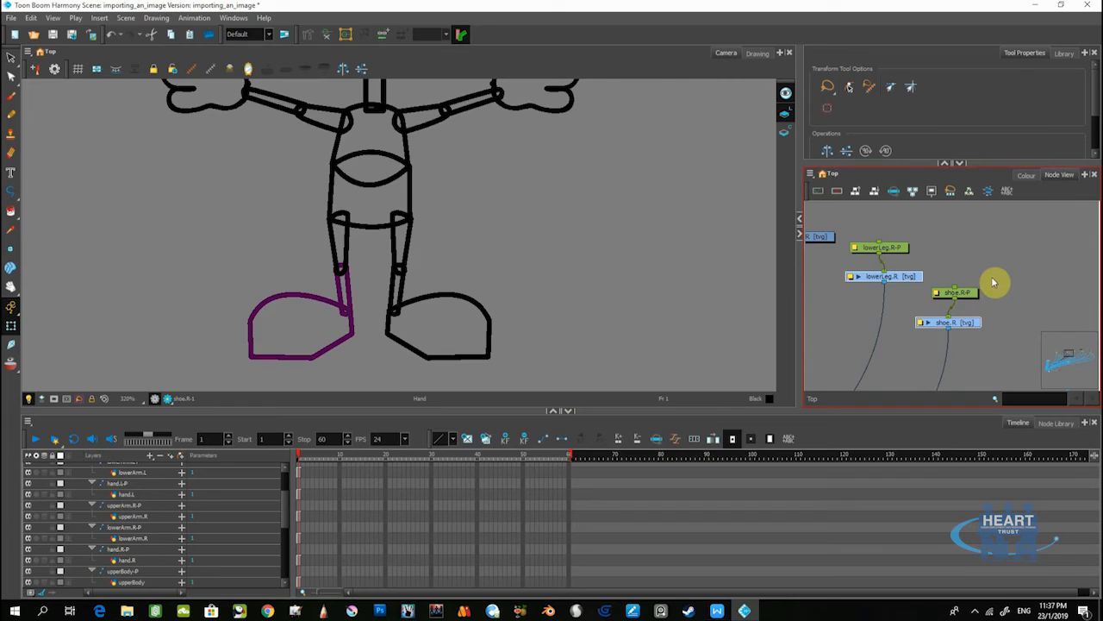
- Connect the lowerLeg.R-P peg to the shoe.R-P peg and place it above the lowerLeg.R and shoe.R nodes
left_click(993, 281)
left_click_drag(974, 294, 966, 300)
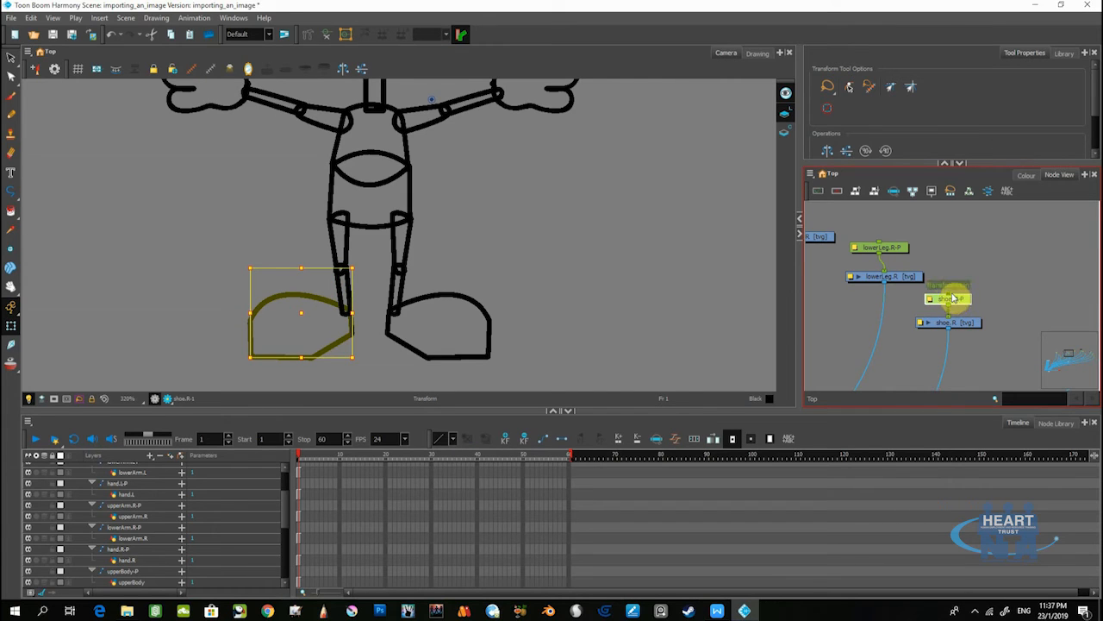
left_click_drag(894, 249, 939, 236)
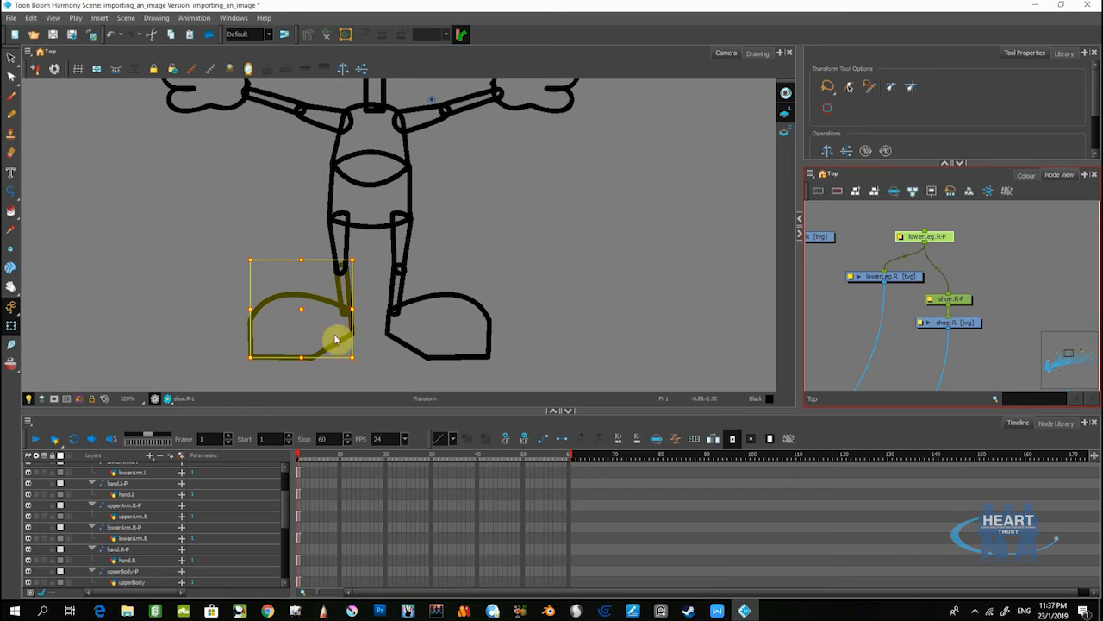
mouse_move(328, 337)
left_mouse_down()
mouse_move(320, 325)
mouse_move(340, 300)
mouse_move(323, 315)
mouse_move(325, 299)
left_mouse_up()
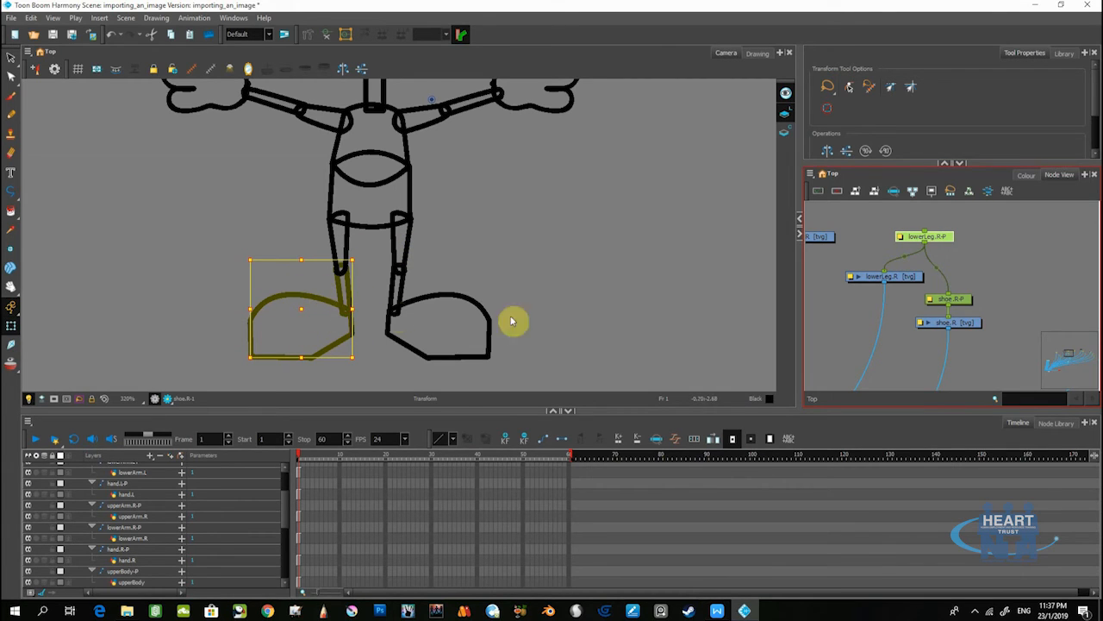
- Connect the upperLeg.R-P peg to the lowerLeg.R-P peg and place it above and between the two leg branches
left_click_drag(903, 318, 968, 354)
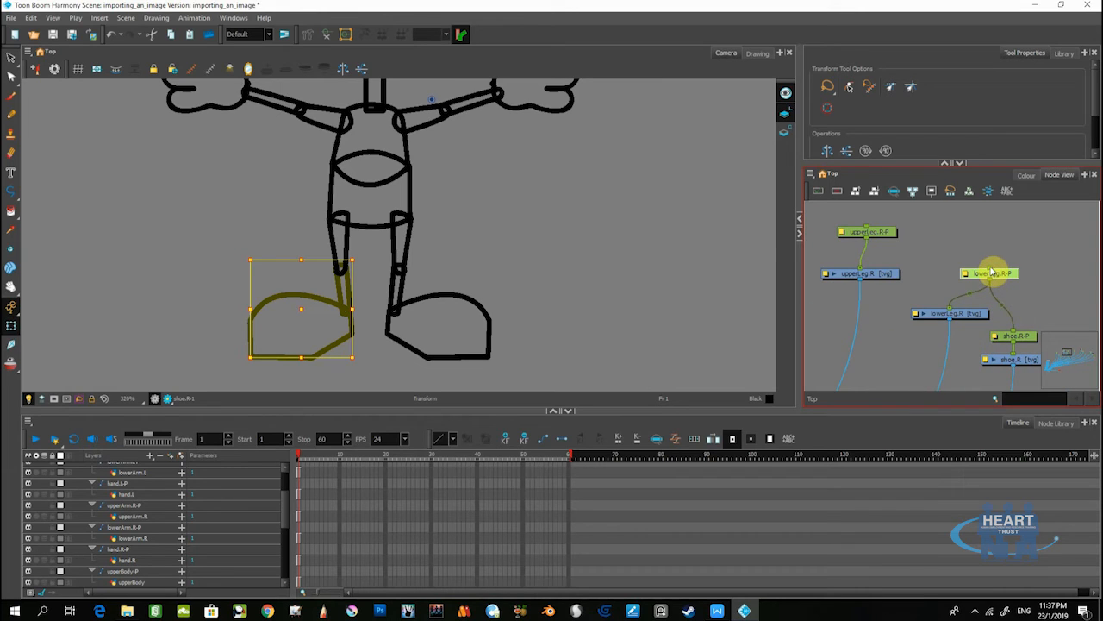
mouse_move(989, 264)
left_mouse_down()
mouse_move(884, 246)
mouse_move(930, 223)
left_mouse_up()
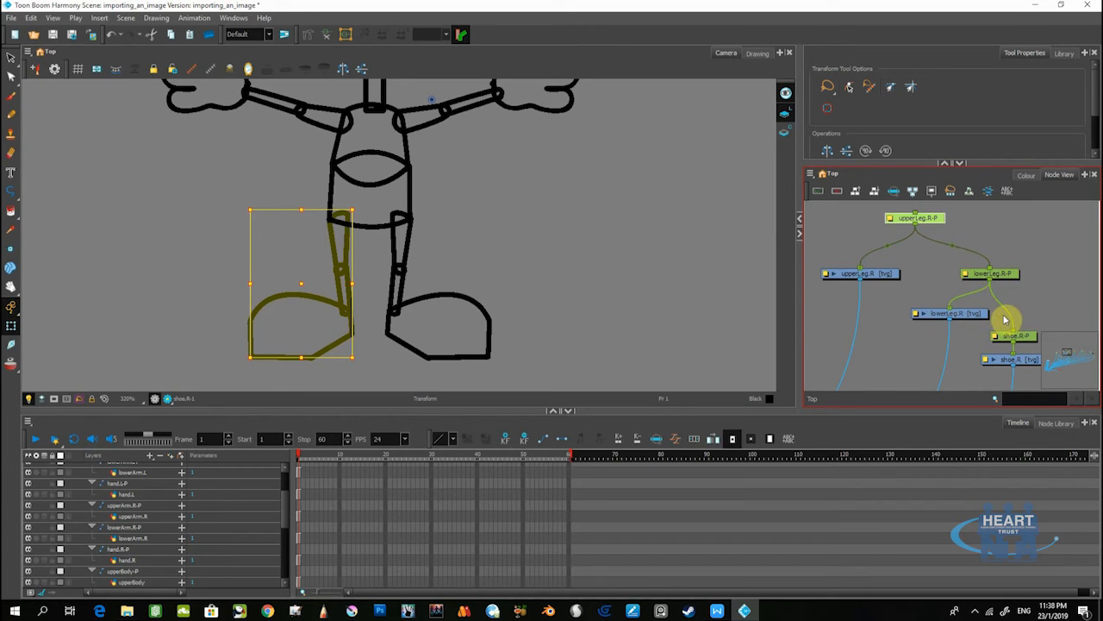
left_click_drag(939, 219, 972, 225)
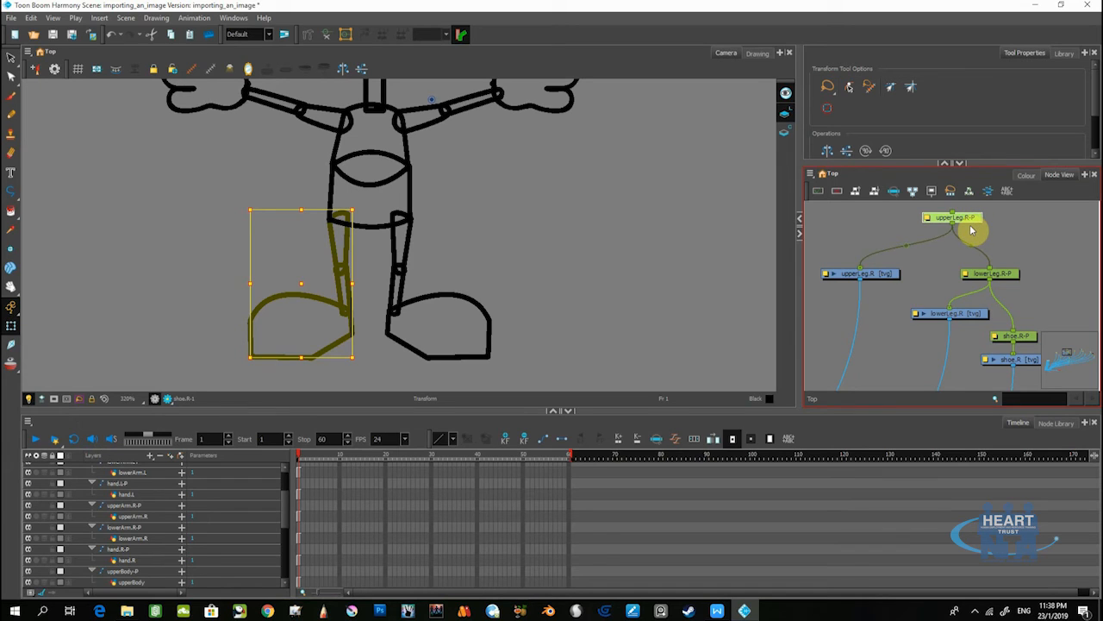
- Check which parts each right-leg node controls by selecting upperLeg.R, upperLeg.R-P, lowerLeg.R-P and lowerLeg.R
left_click(870, 276)
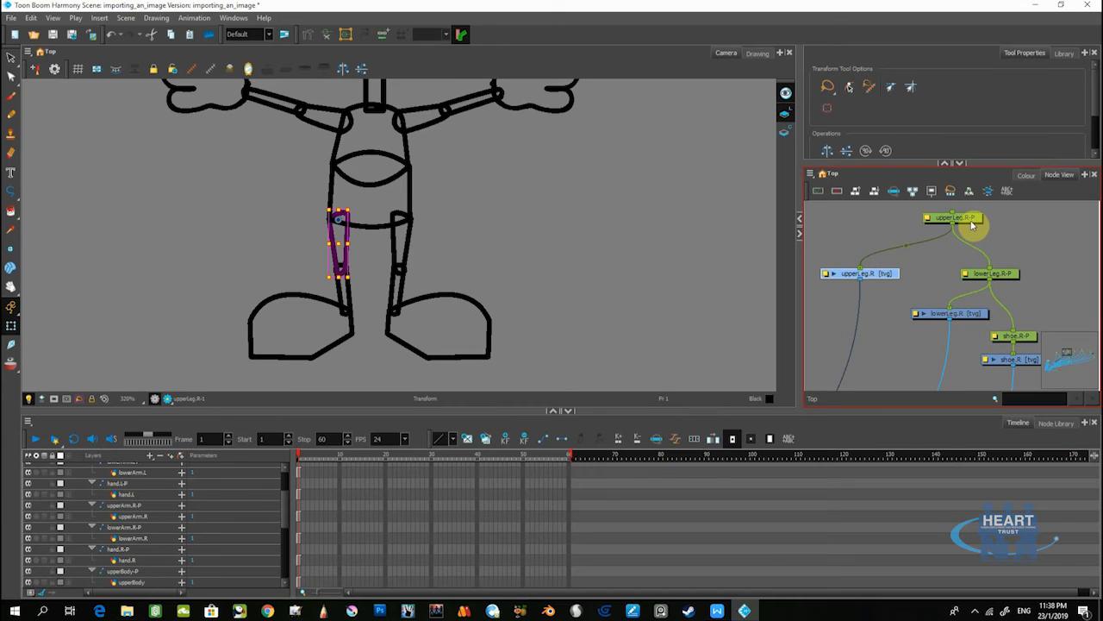
left_click(972, 221)
left_click(879, 276)
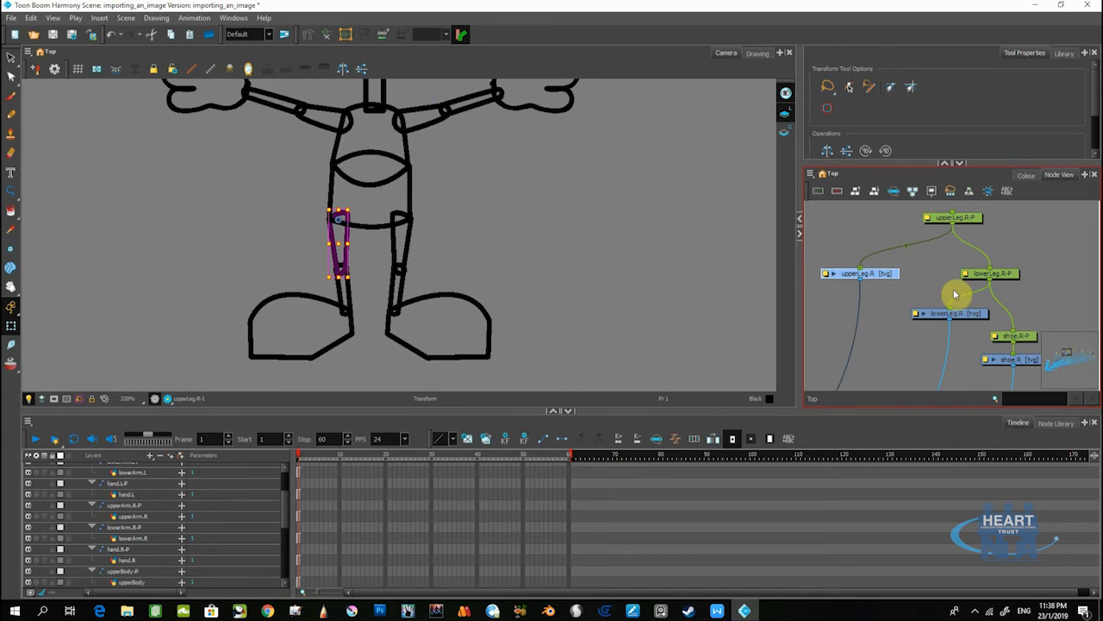
left_click(1005, 276)
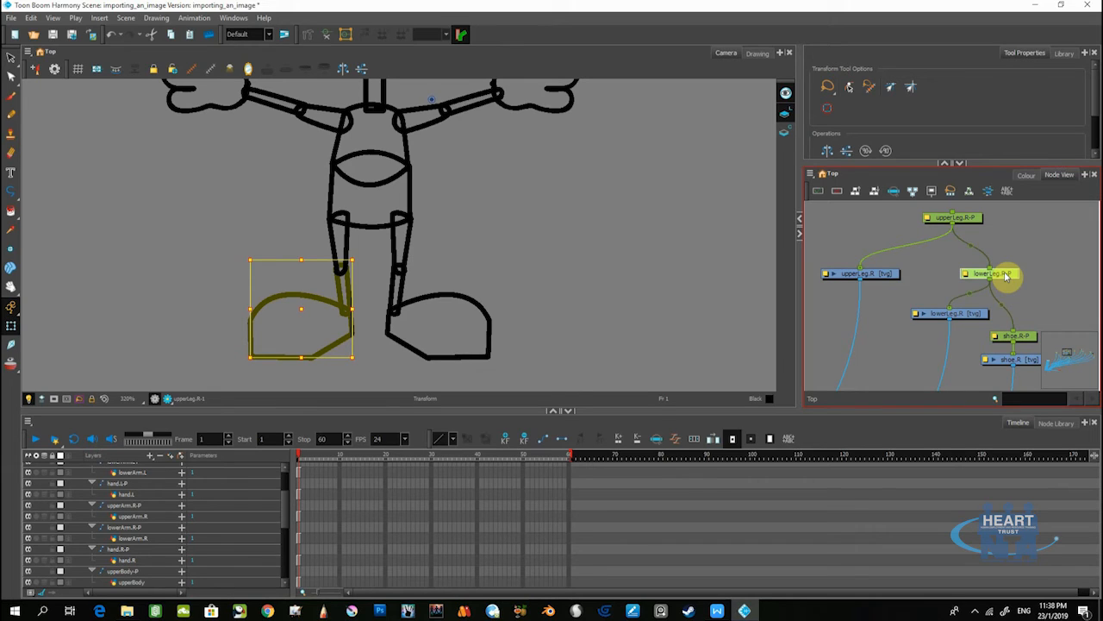
left_click(972, 315)
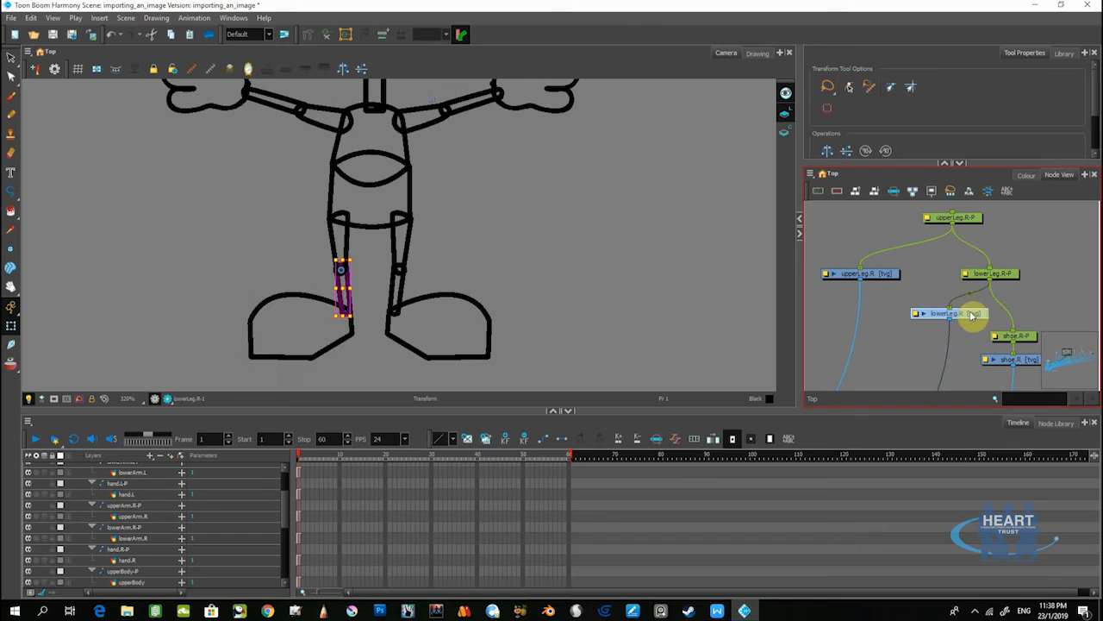
- Set the lowerLeg.R drawing's Use Embedded Pivots to Apply Embedded Pivot on Parent Peg and check the pivot on lowerLeg.R-P
left_click(919, 317)
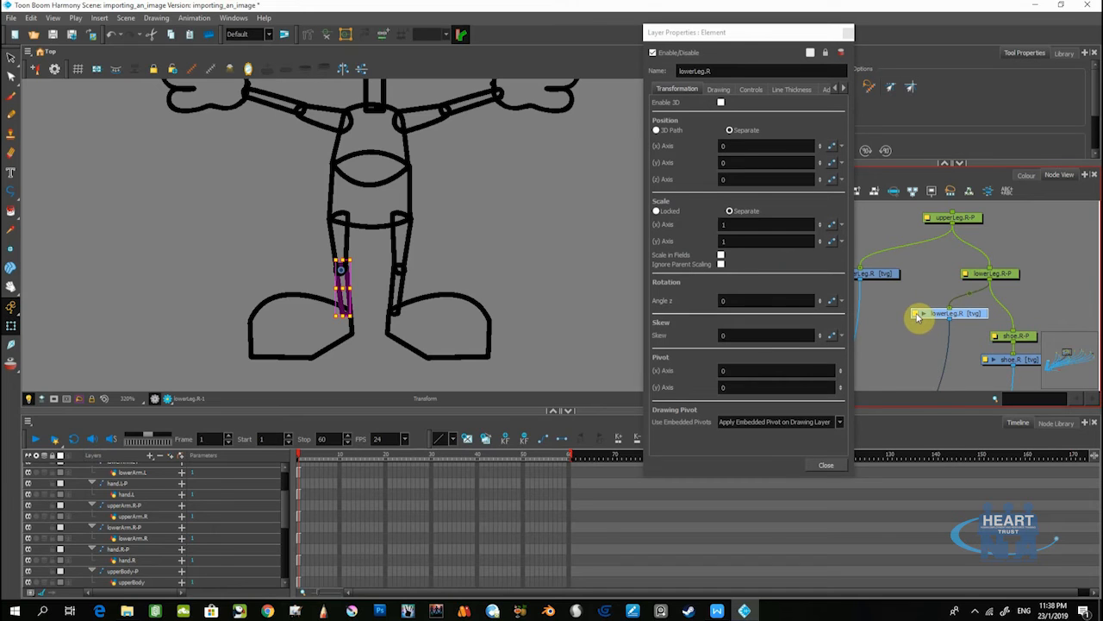
left_click(825, 422)
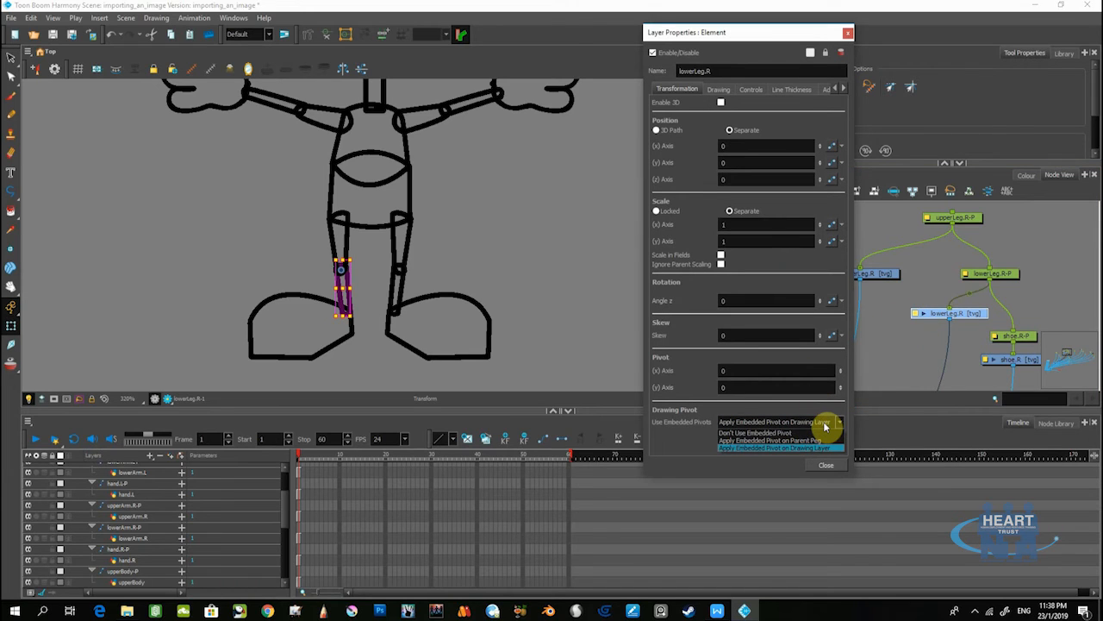
left_click(785, 440)
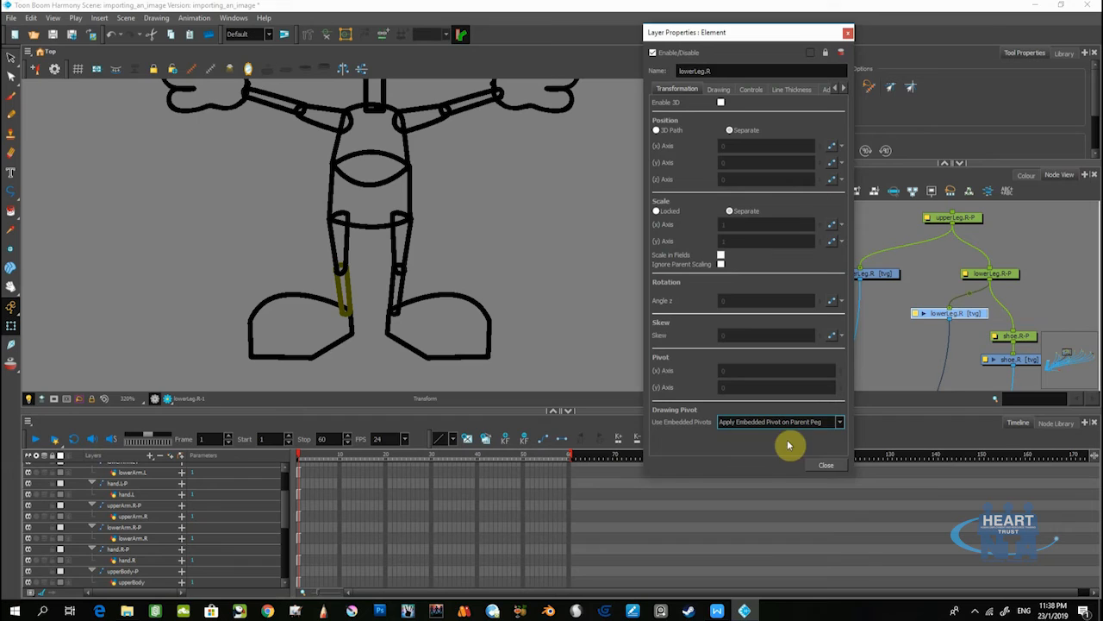
left_click(824, 464)
left_click(1000, 273)
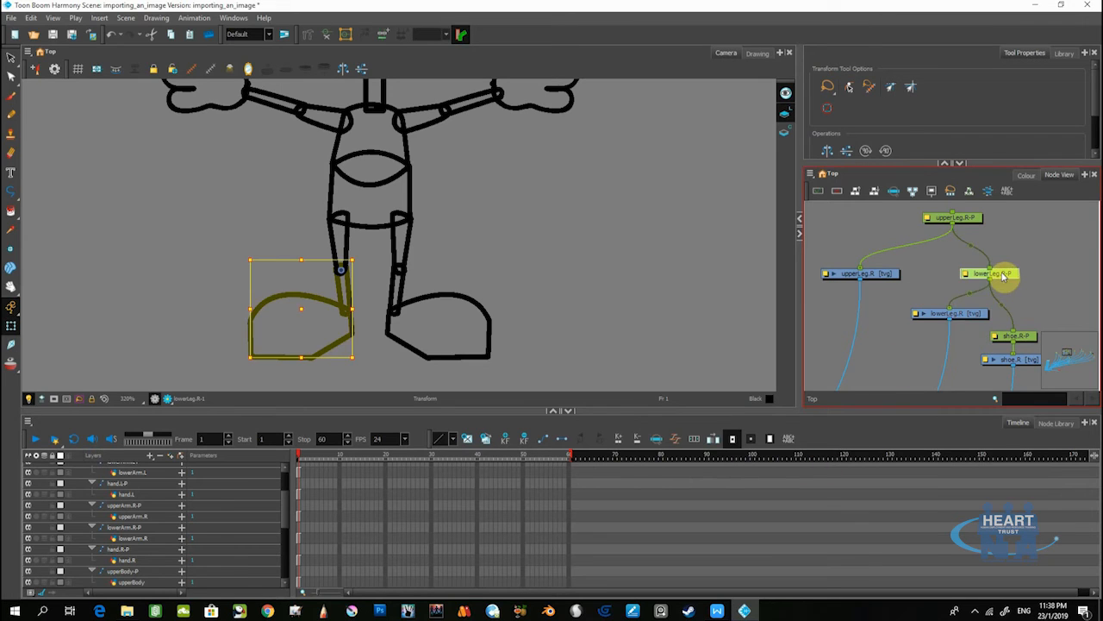
left_click(1010, 276)
left_click(985, 309)
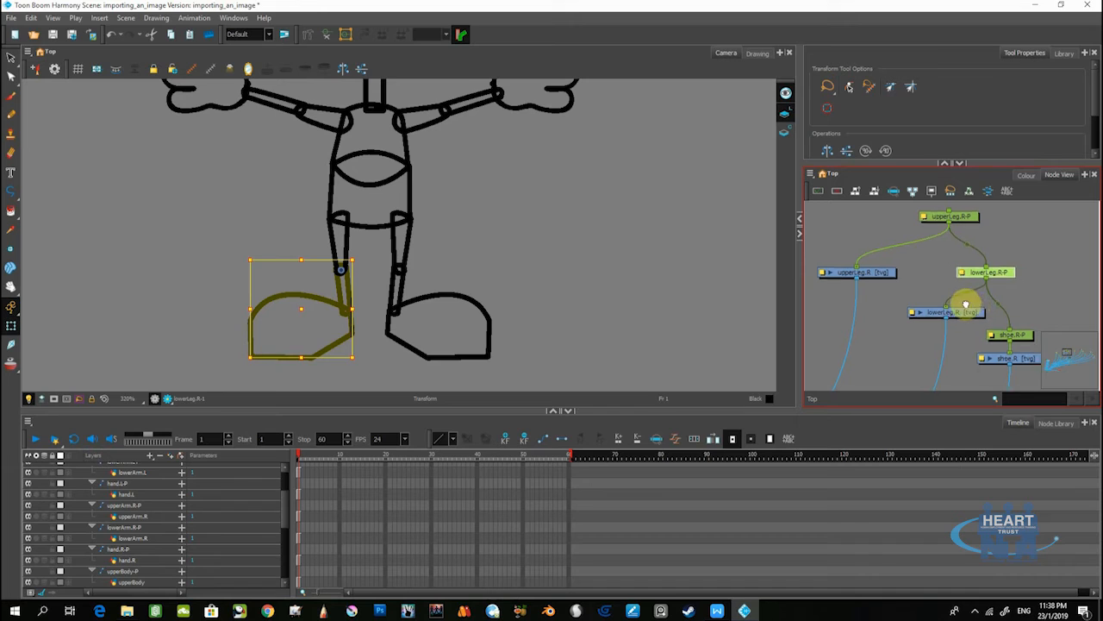
- Set the shoe.R drawing to Apply Embedded Pivot on Parent Peg and check the pivot on shoe.R-P
left_click(937, 318)
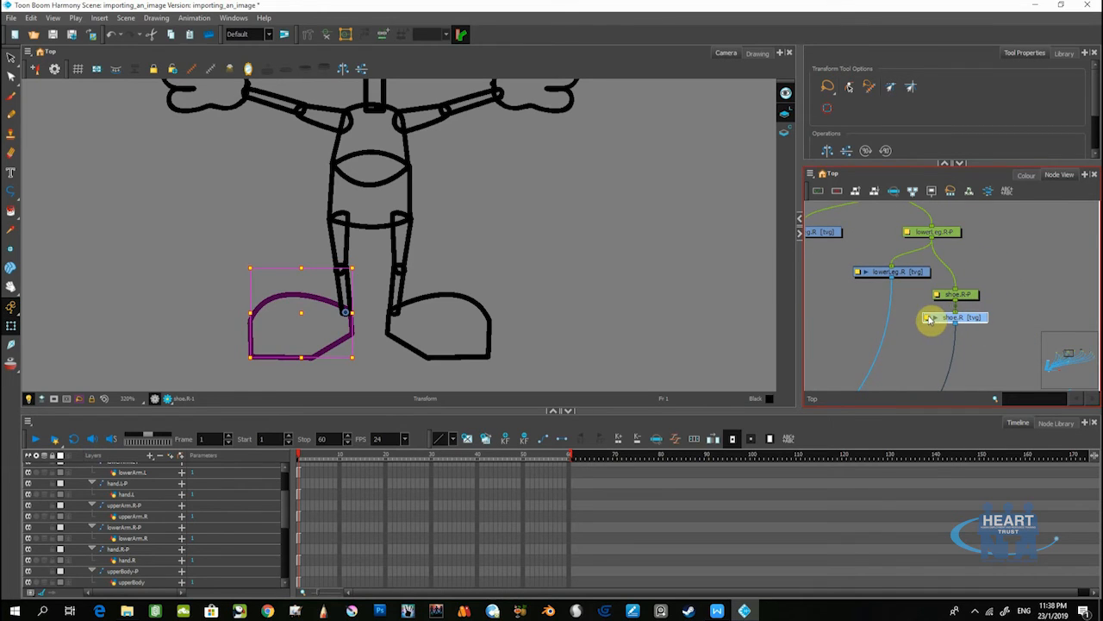
left_click(929, 318)
left_click(780, 423)
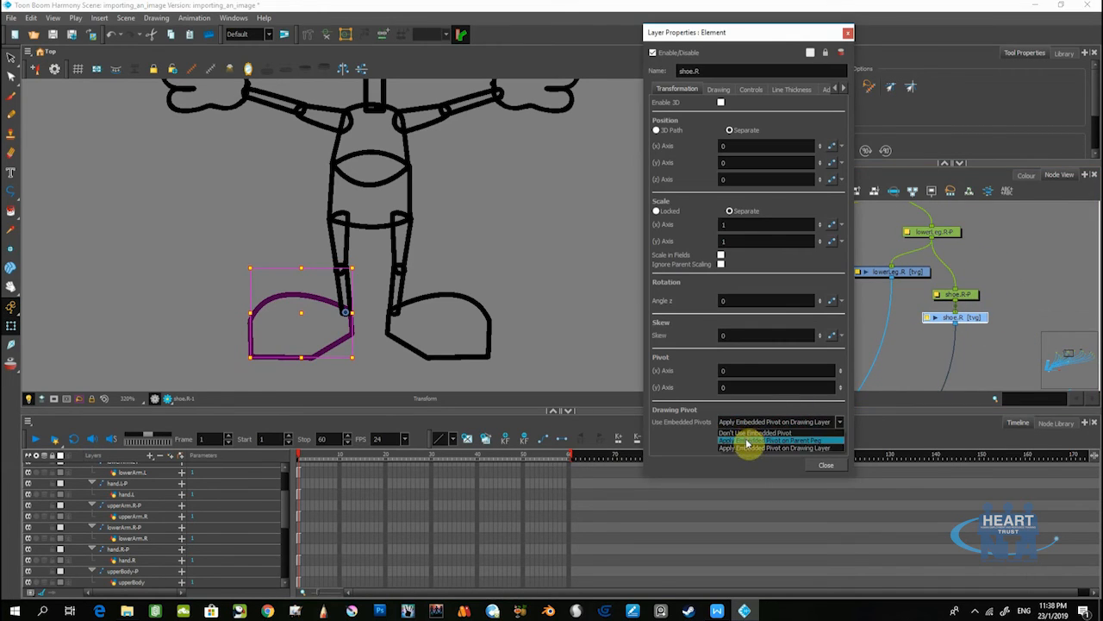
left_click(748, 440)
left_click(826, 464)
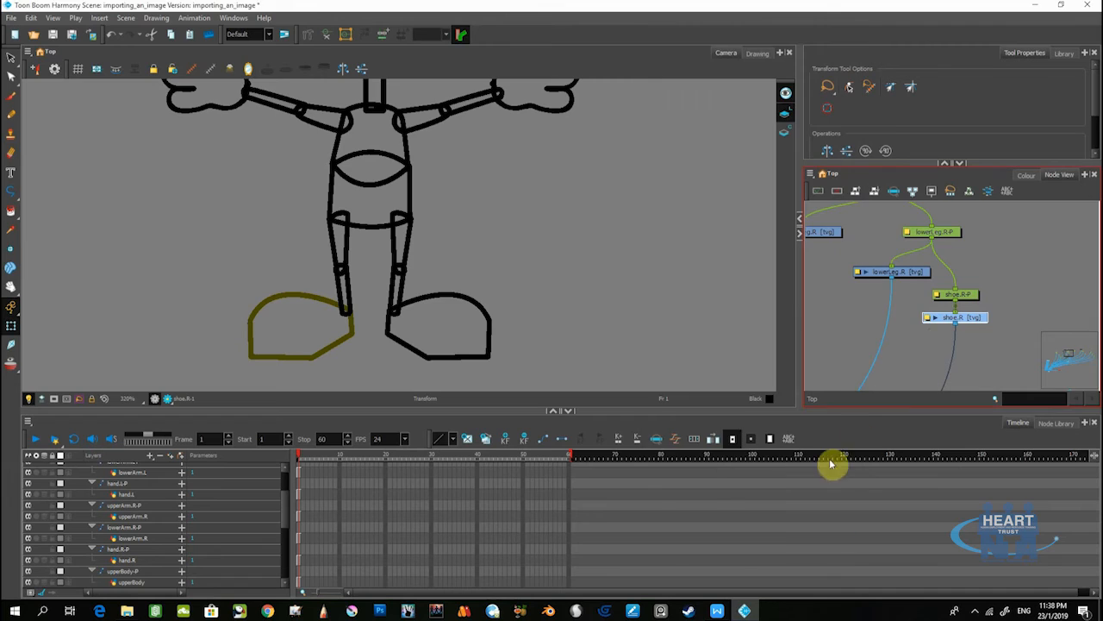
left_click(958, 295)
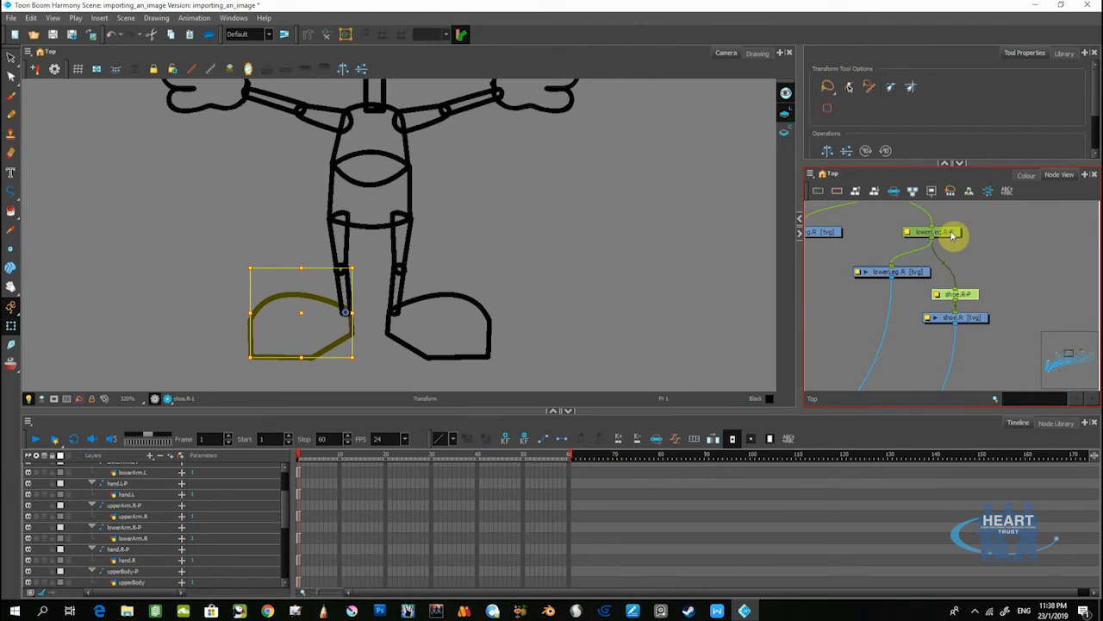
left_click(974, 319)
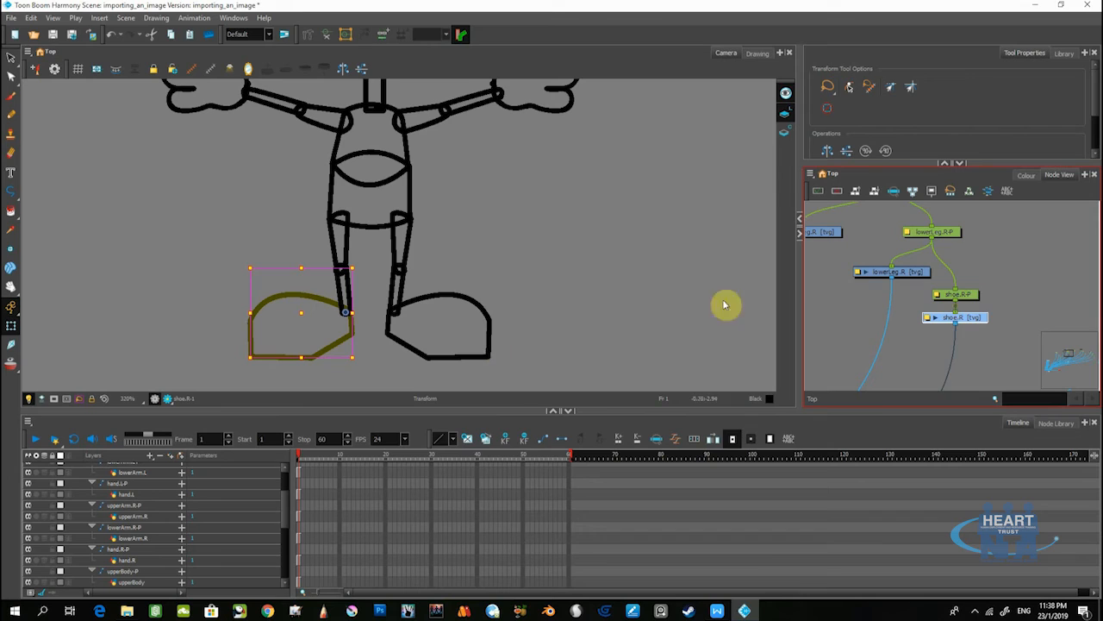
- Test rotating the right shoe about its ankle with the shoe.R-P peg selected, and undo the rotation
left_click(965, 295)
mouse_move(241, 362)
left_mouse_down()
mouse_move(239, 377)
mouse_move(283, 365)
mouse_move(293, 387)
left_mouse_up()
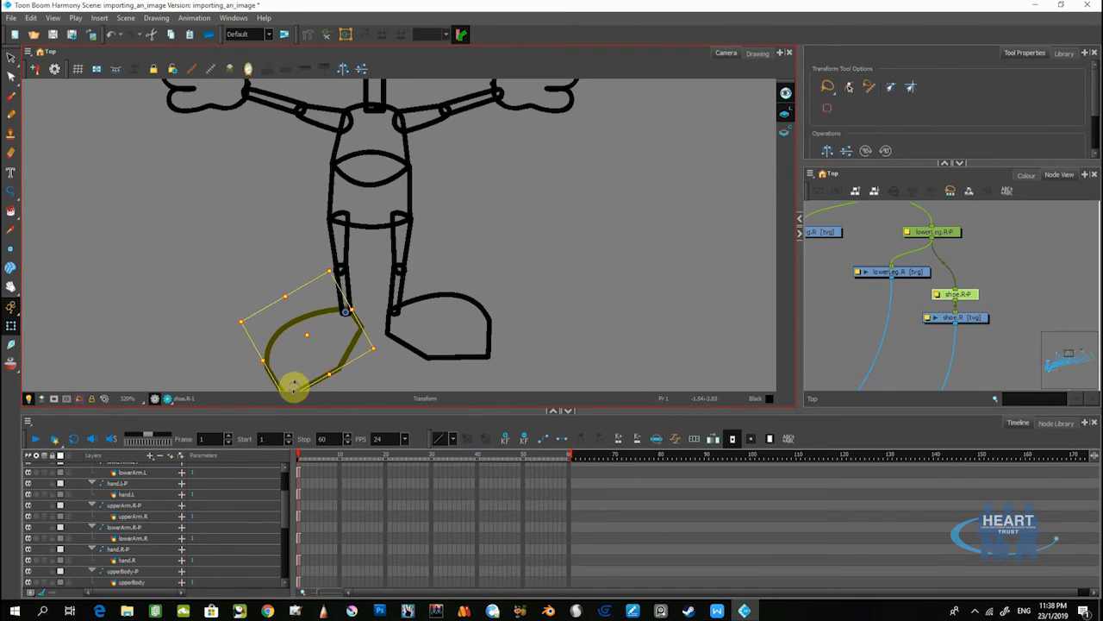
key("ctrl+z")
- Move the shoe.R-P peg slightly higher above shoe.R and raise upperLeg.R-P further above the right leg branches
left_click_drag(978, 298, 986, 288)
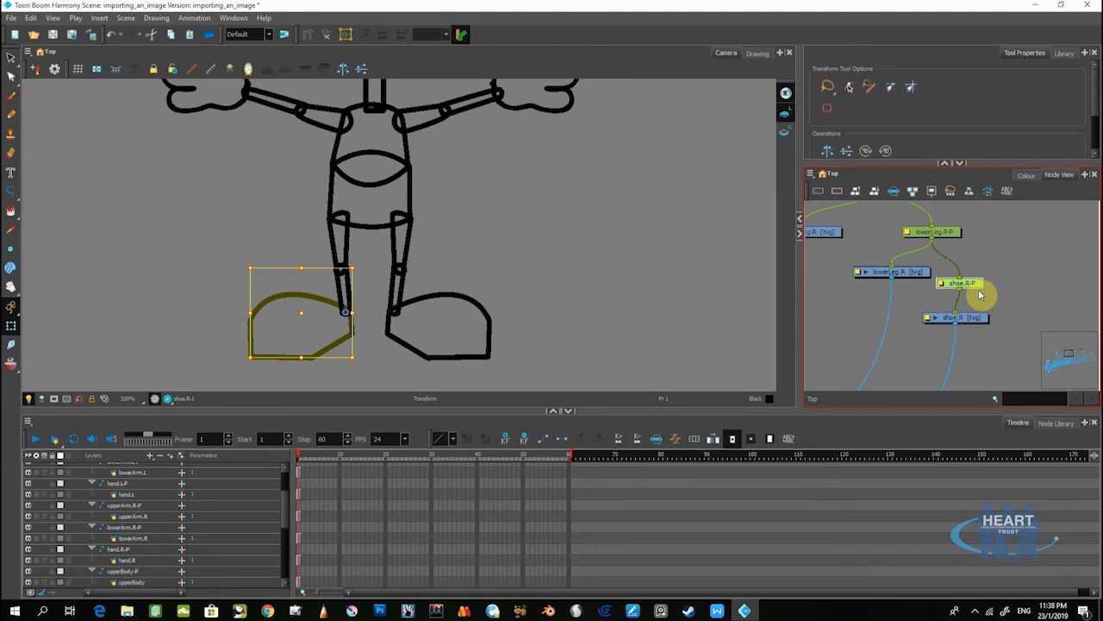
left_click_drag(977, 288, 981, 291)
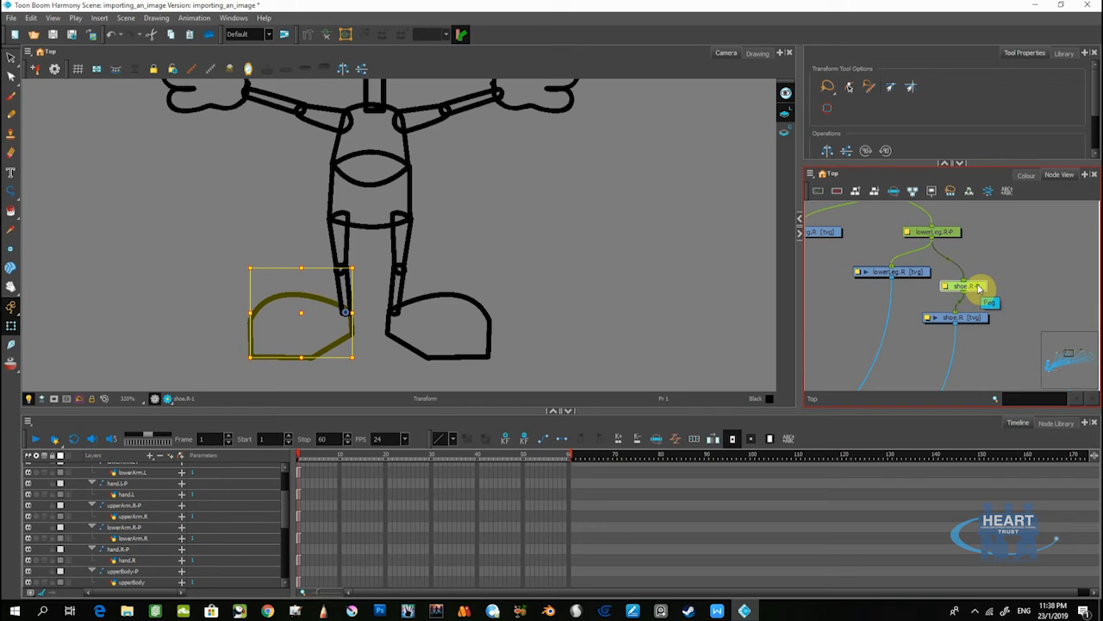
left_click_drag(981, 285, 979, 342)
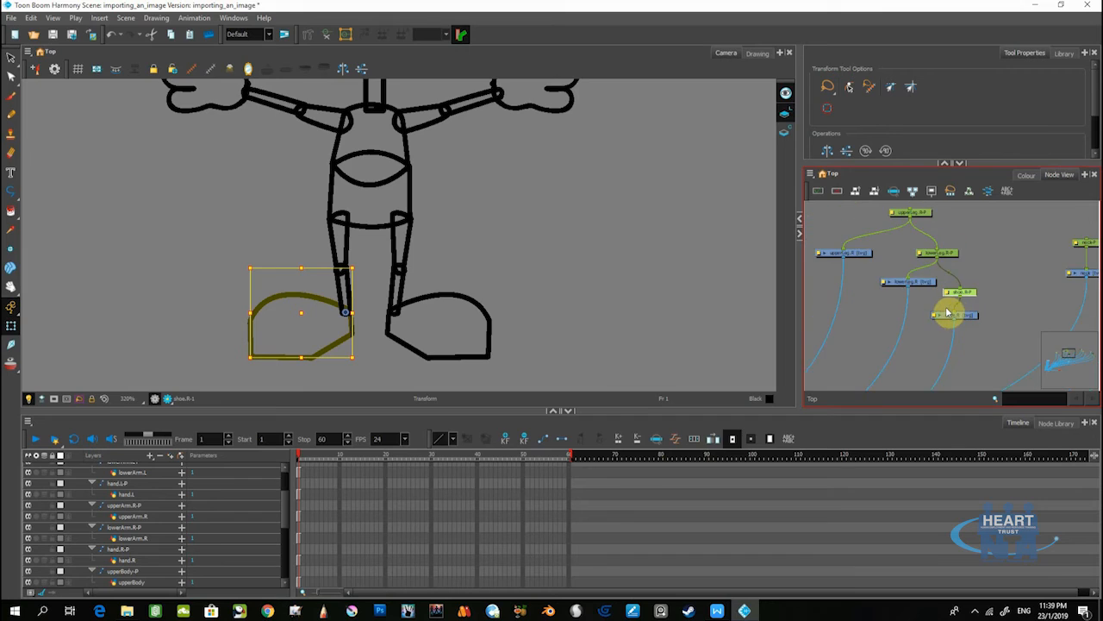
scroll(921, 302, "up", 2)
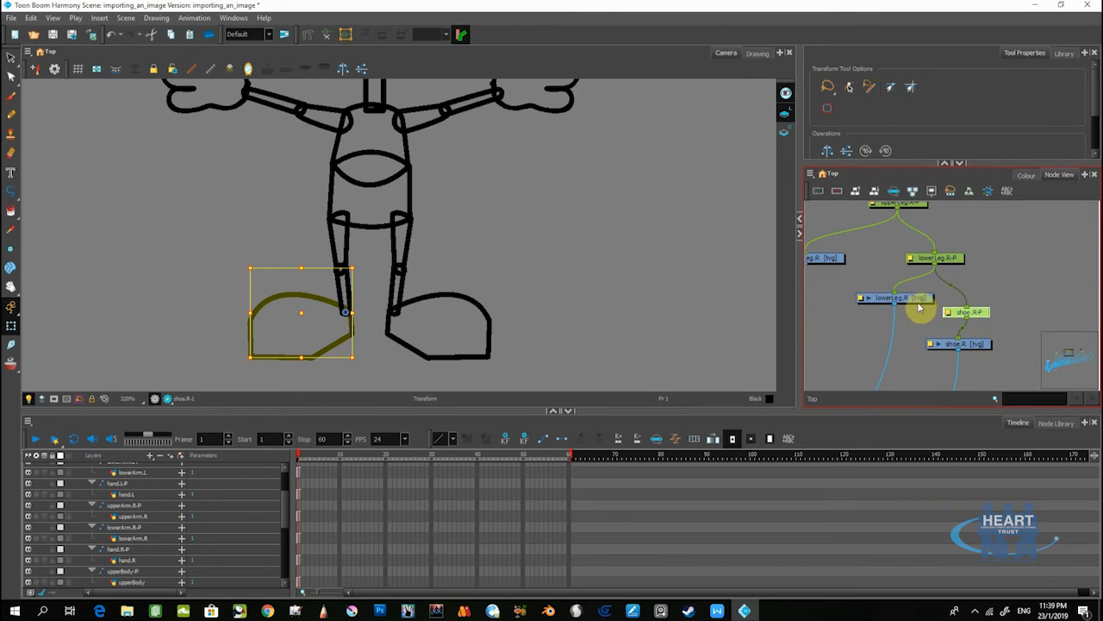
scroll(920, 308, "up", 3)
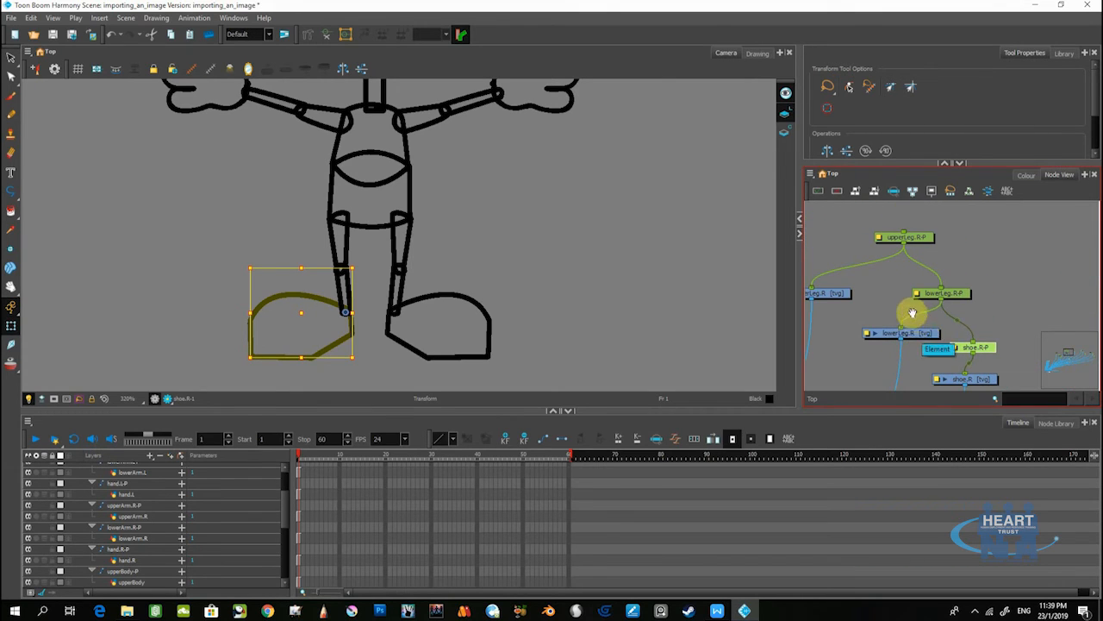
scroll(912, 310, "up", 2)
left_click(961, 268)
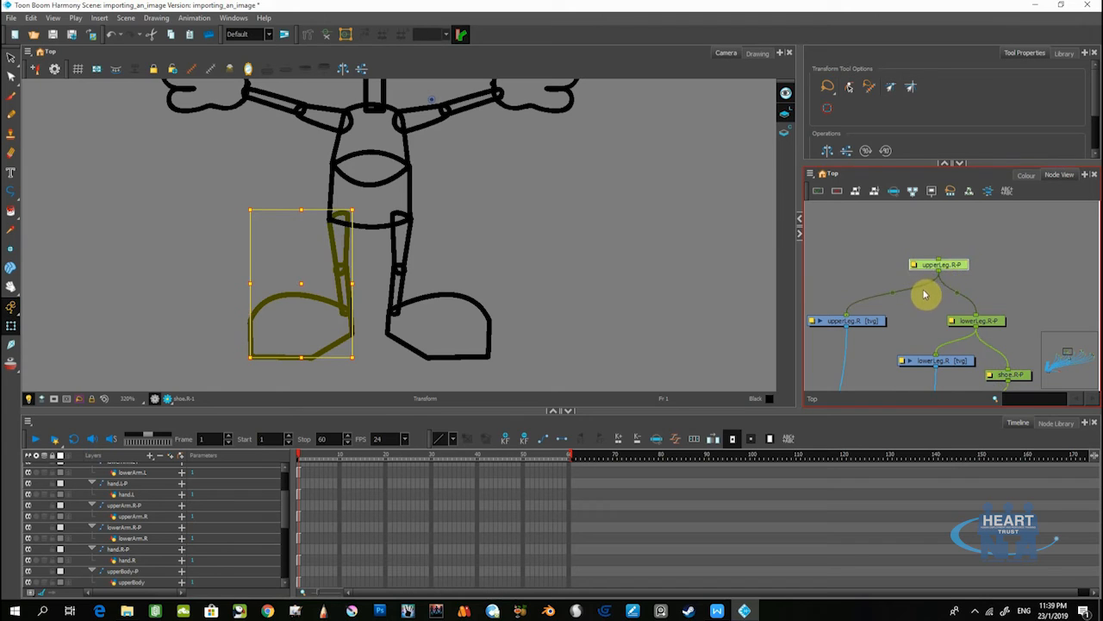
left_click_drag(955, 267, 945, 260)
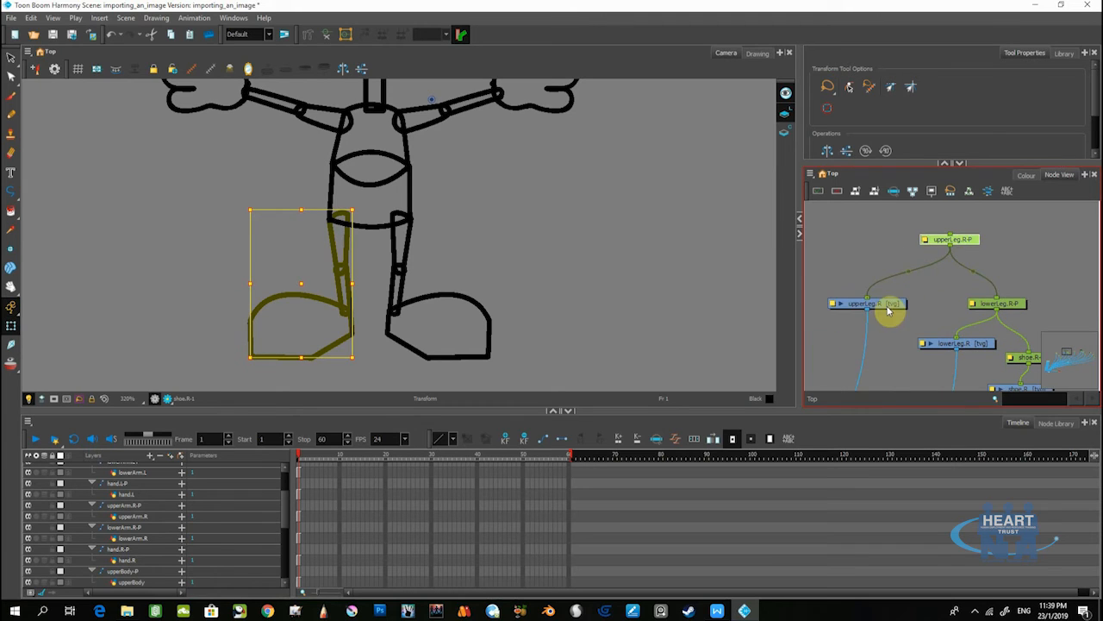
- Set the upperLeg.R drawing's Use Embedded Pivots to Apply Embedded Pivot on Parent Peg
left_click(854, 305)
left_click(832, 303)
left_click(812, 425)
left_click(779, 445)
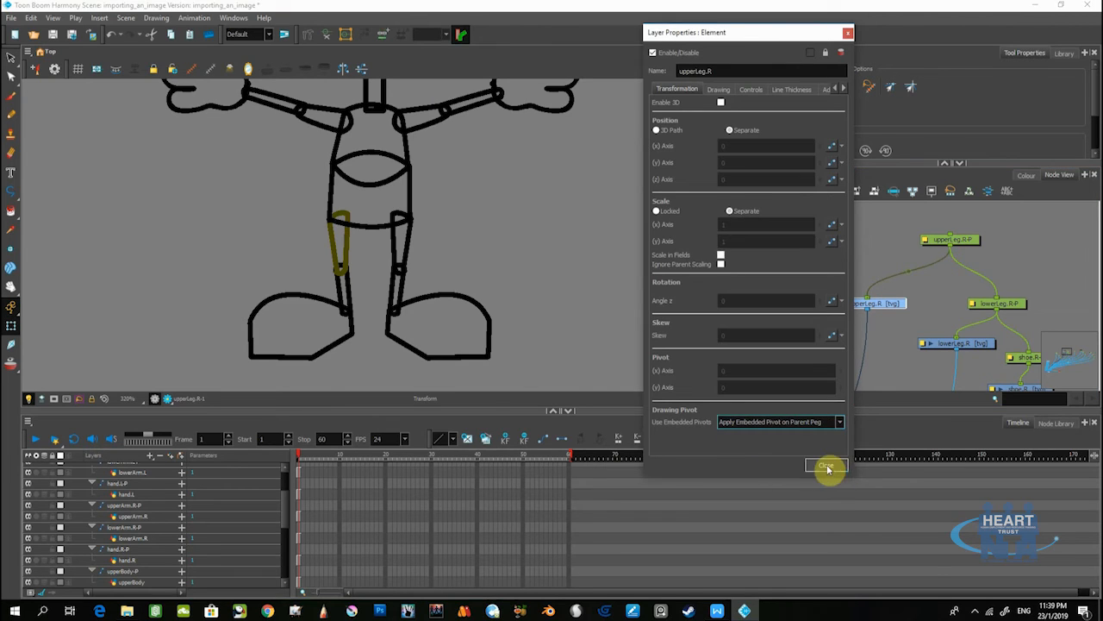
left_click(826, 465)
- Test rotating the whole right leg with the upperLeg.R-P peg selected, and undo the rotation
left_click(972, 240)
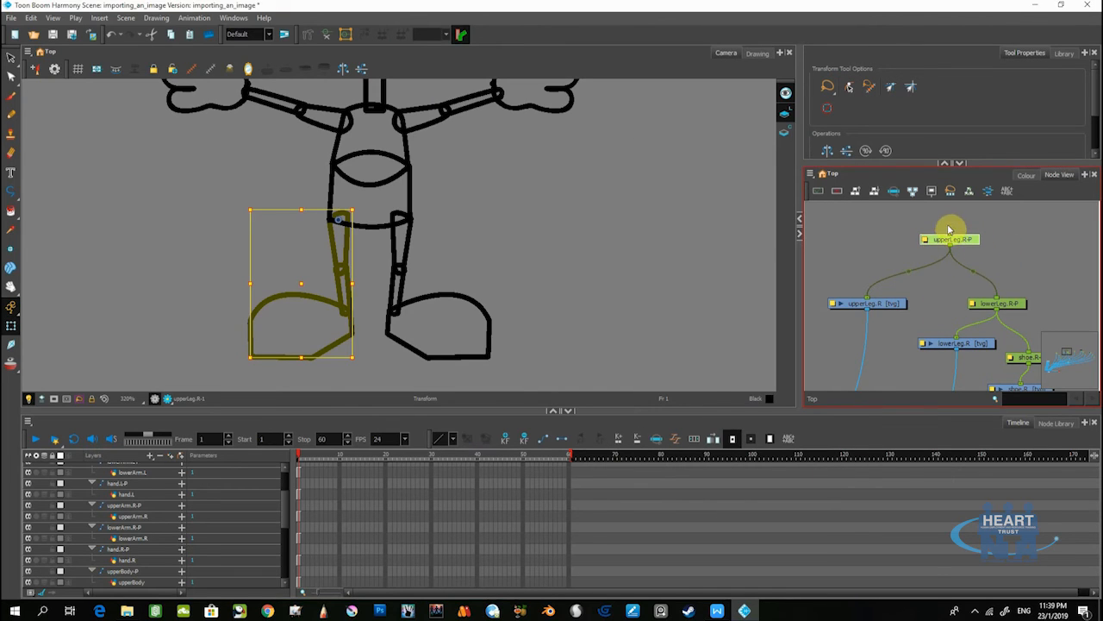
left_click_drag(247, 364, 271, 317)
key("ctrl+z")
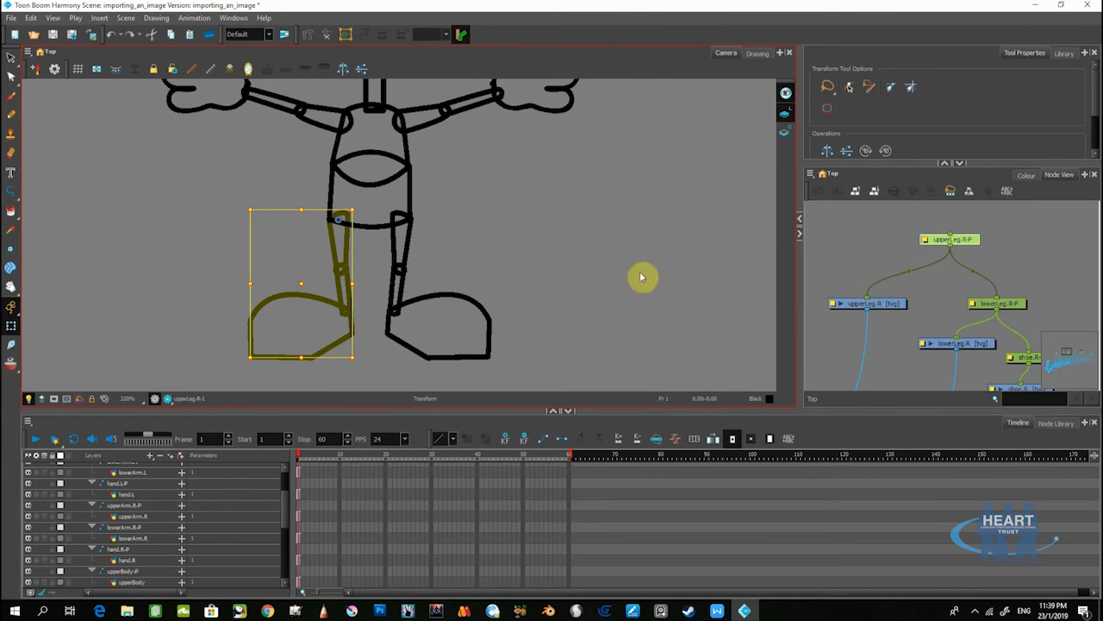
- Connect the lowerLeg.l-P peg to shoe.L-P and upperLeg.L-P to lowerLeg.l-P, arranging each peg above its left leg branches
left_click(462, 325)
scroll(949, 298, "down", 3)
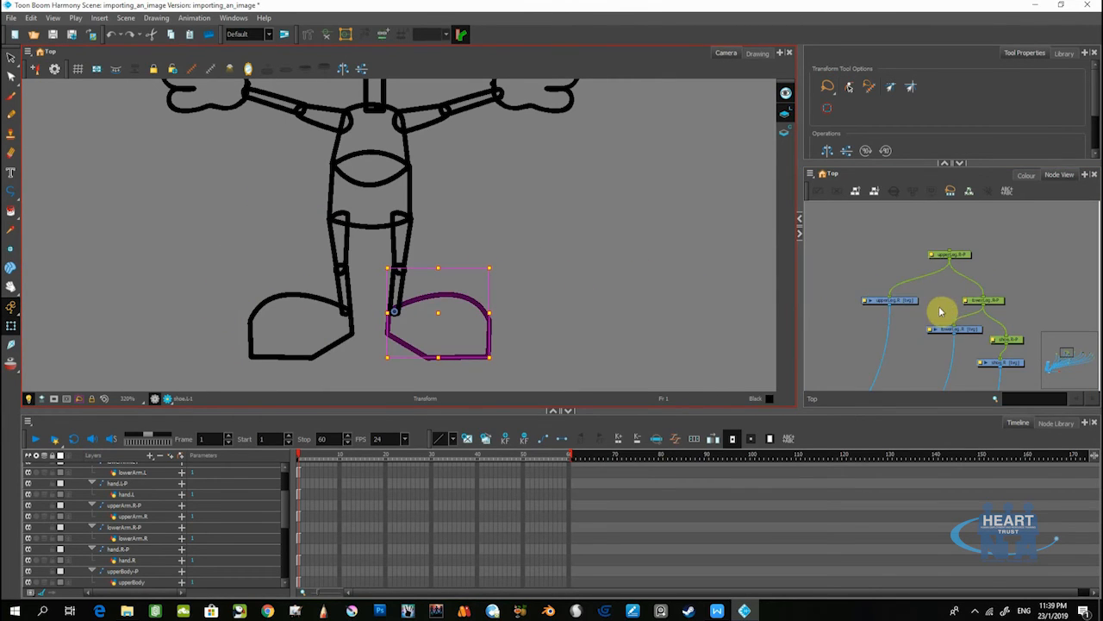
left_click_drag(887, 316, 907, 256)
scroll(919, 271, "up", 4)
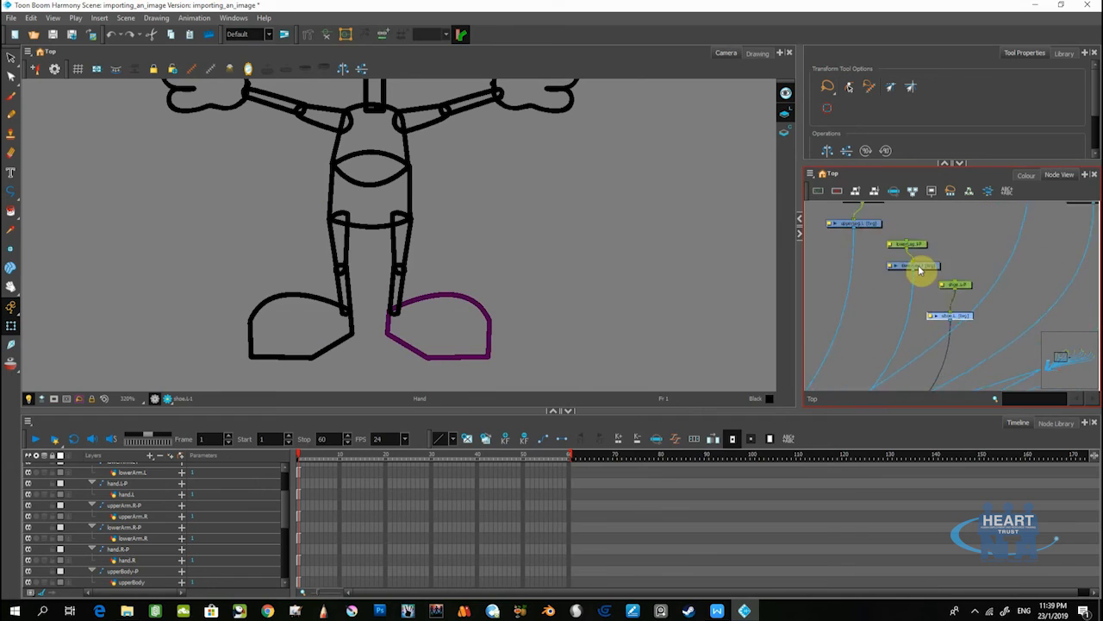
left_click(970, 290)
left_click_drag(945, 251, 919, 242)
left_click_drag(919, 242, 973, 226)
left_click_drag(935, 258, 914, 312)
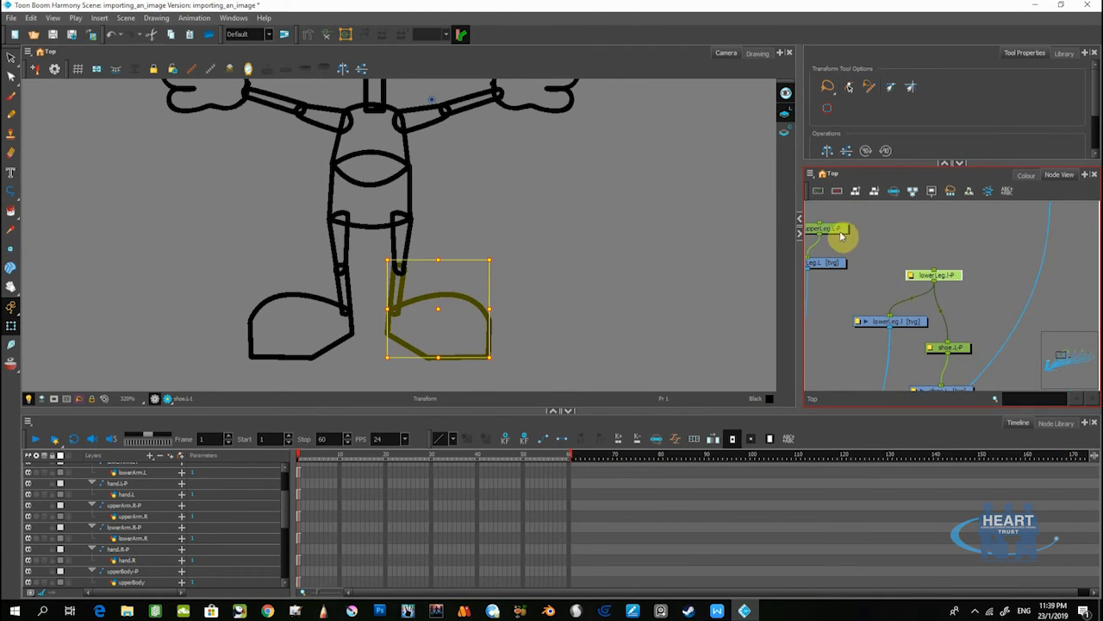
left_click_drag(833, 231, 863, 217)
left_click_drag(937, 273, 872, 220)
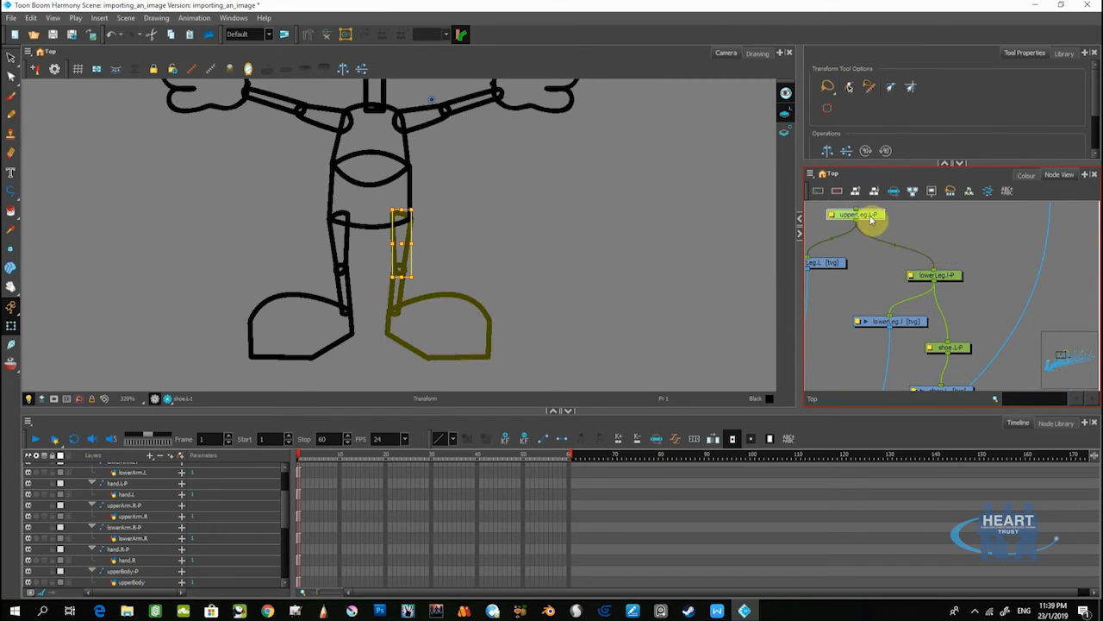
- Set the shoe.L drawing's Use Embedded Pivots to Apply Embedded Pivot on Parent Peg
scroll(939, 302, "down", 3)
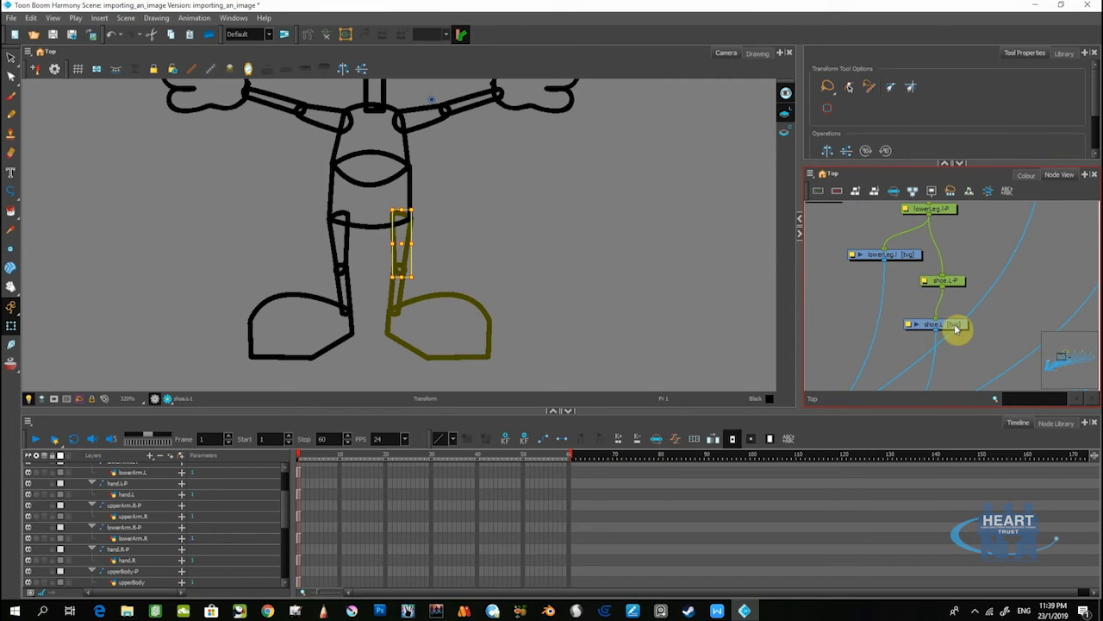
left_click(914, 329)
left_click_drag(913, 328, 908, 330)
left_click(908, 329)
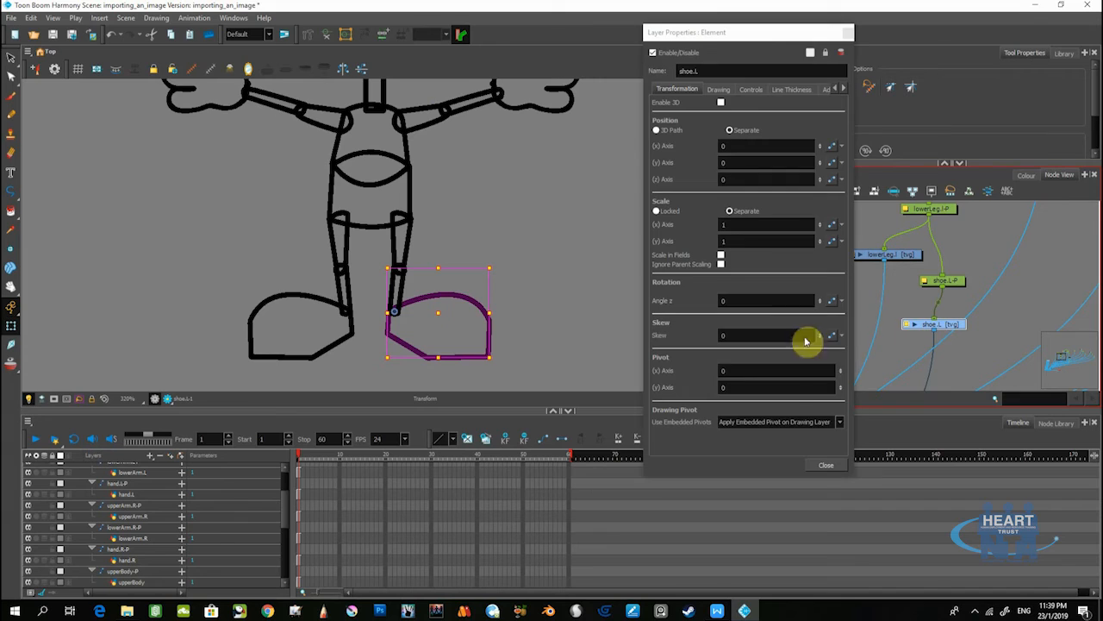
left_click(778, 422)
left_click(814, 465)
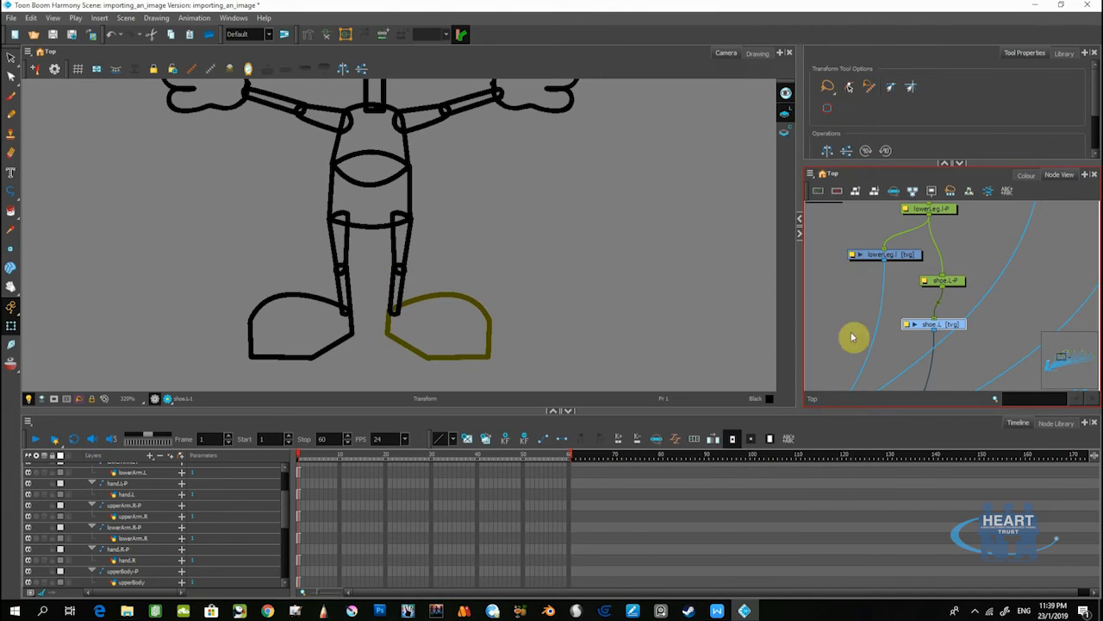
- Set the lowerLeg.l drawing's Use Embedded Pivots to Apply Embedded Pivot on Parent Peg
left_click(873, 259)
left_click(855, 257)
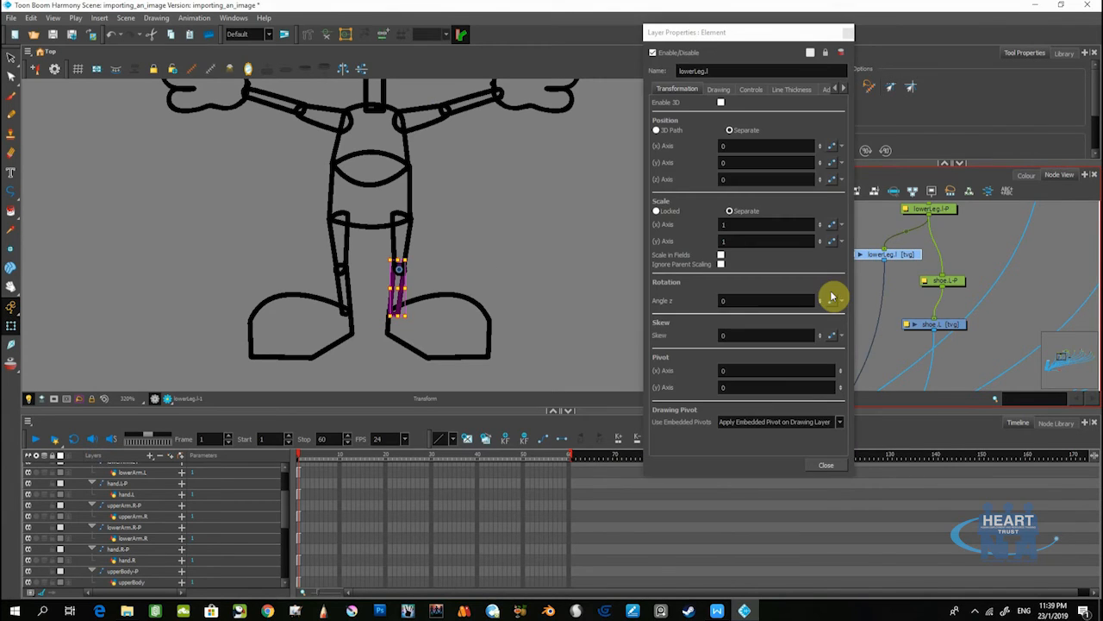
left_click(768, 422)
left_click(767, 441)
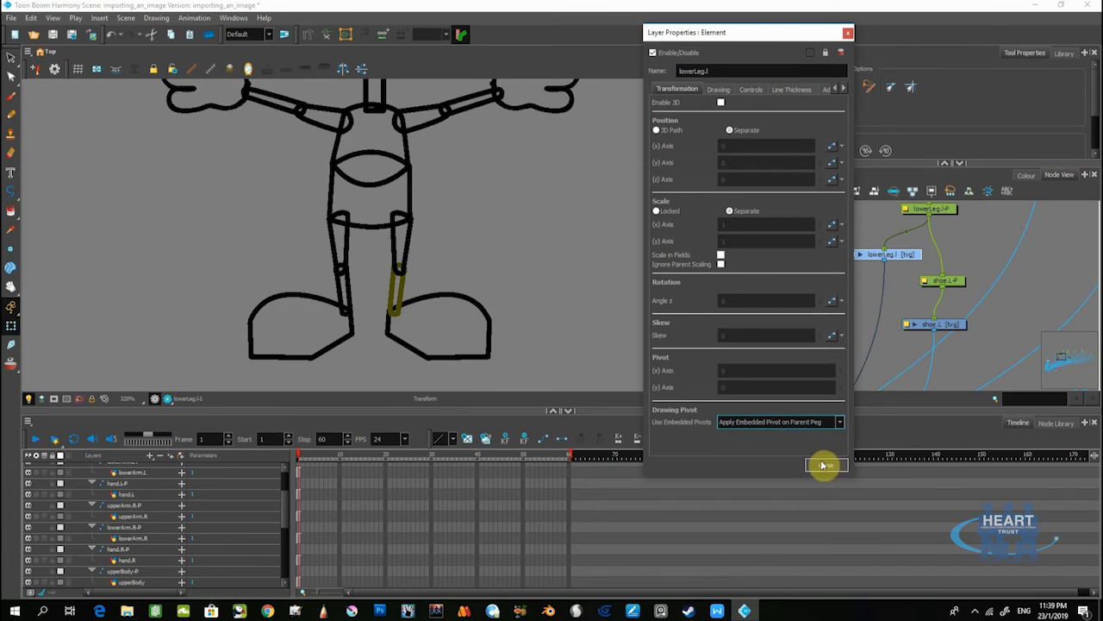
left_click(826, 464)
- Set the upperLeg.L drawing's Use Embedded Pivots to Apply Embedded Pivot on Parent Peg
left_click(840, 263)
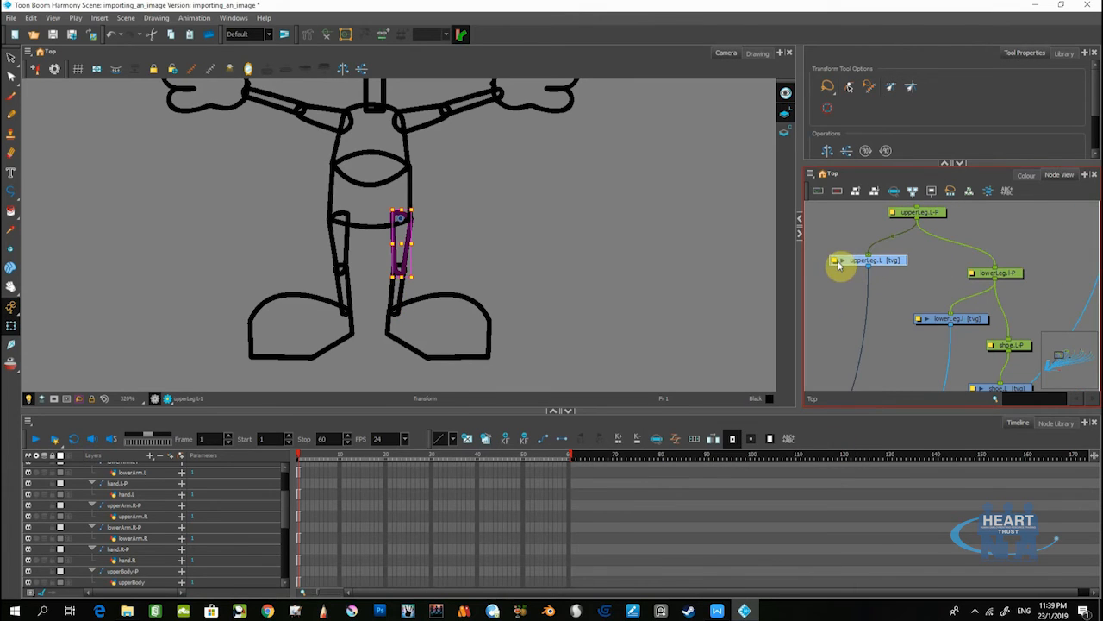
left_click(834, 263)
left_click(800, 423)
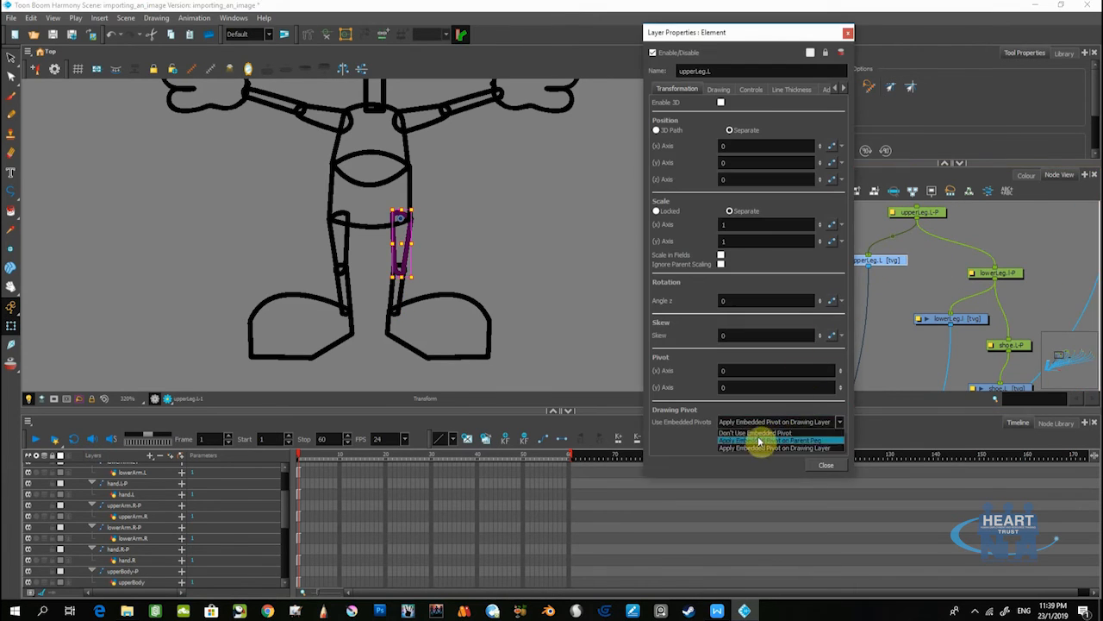
left_click(771, 441)
left_click(832, 466)
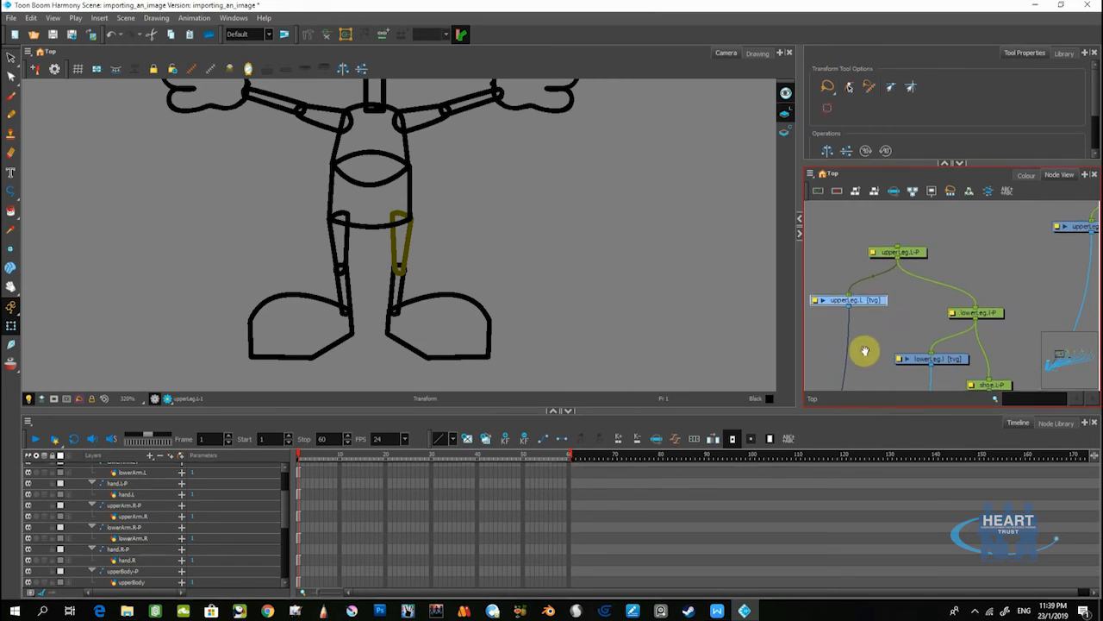
- Check the pivots and controlled parts of the left leg by selecting upperLeg.L-P, lowerLeg.l-P and shoe.L-P in turn
left_click(903, 251)
scroll(943, 288, "down", 2)
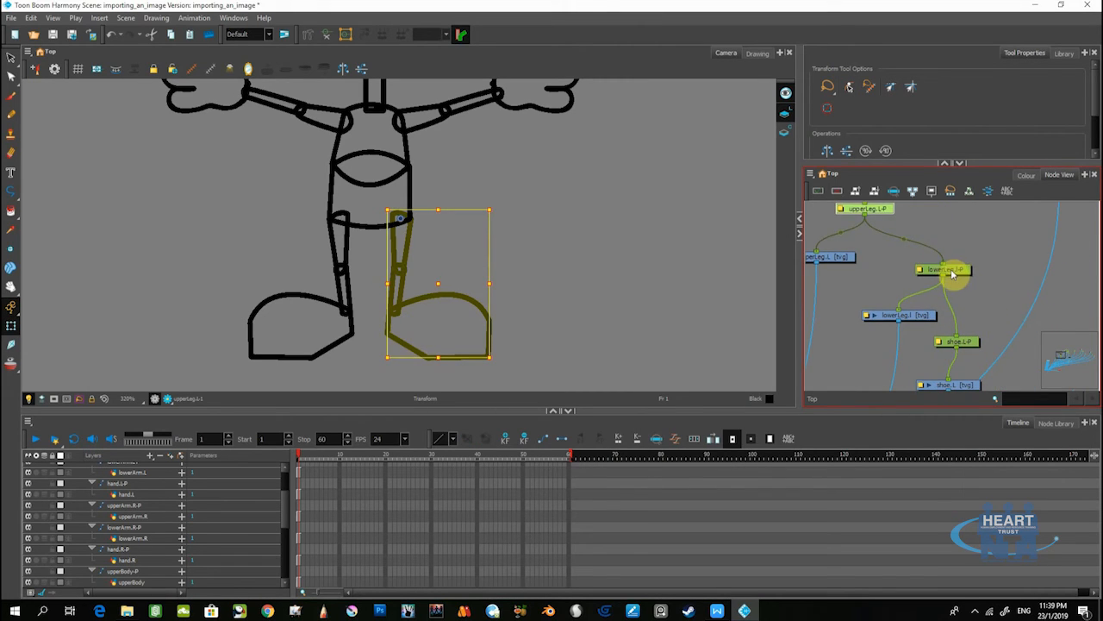
left_click(948, 270)
scroll(955, 301, "down", 1)
left_click(955, 312)
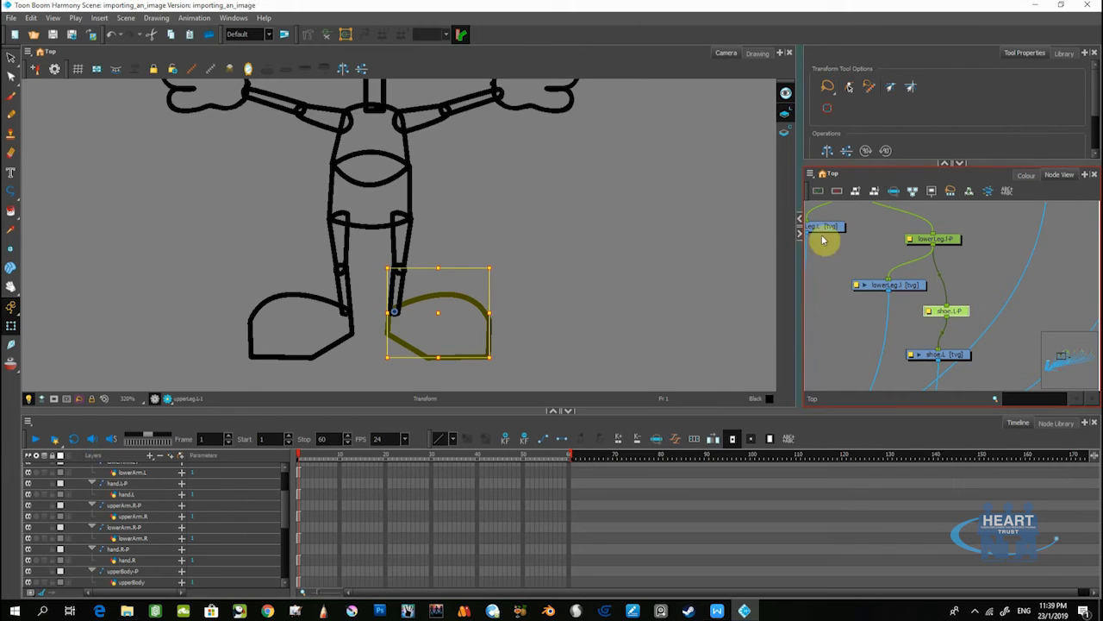
- Build the left arm hierarchy by connecting hand.L-P under lowerArm.L-P and lowerArm.L-P under upperArm.L-P
scroll(940, 284, "down", 5)
left_click_drag(954, 261, 870, 315)
left_click_drag(965, 304, 854, 314)
left_click_drag(963, 351, 920, 335)
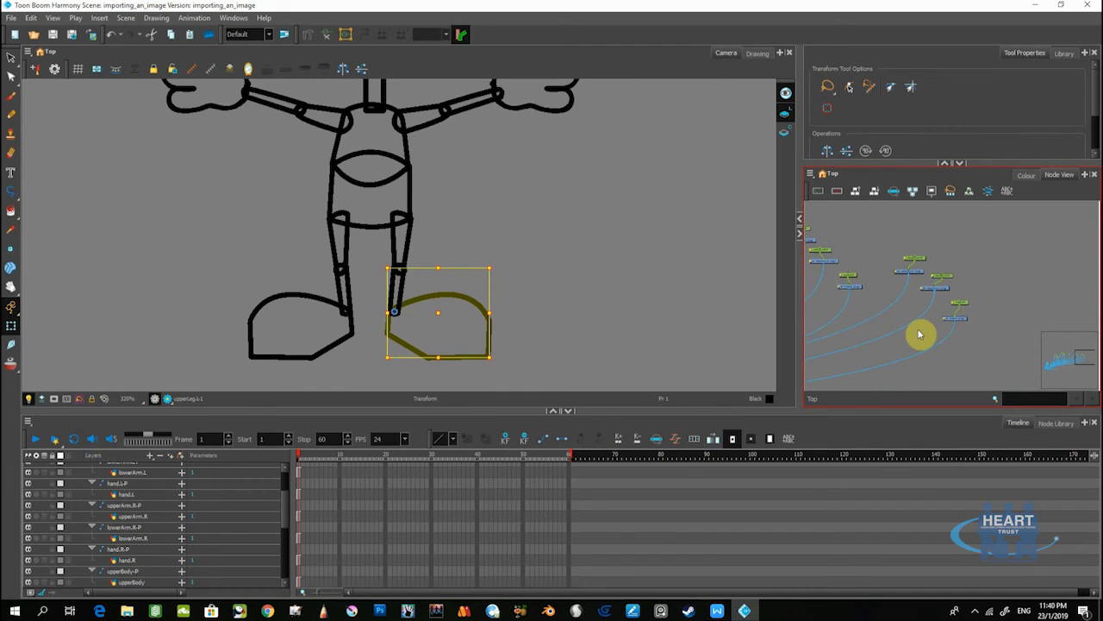
scroll(982, 300, "up", 1)
left_click_drag(519, 170, 488, 272)
scroll(1001, 316, "up", 3)
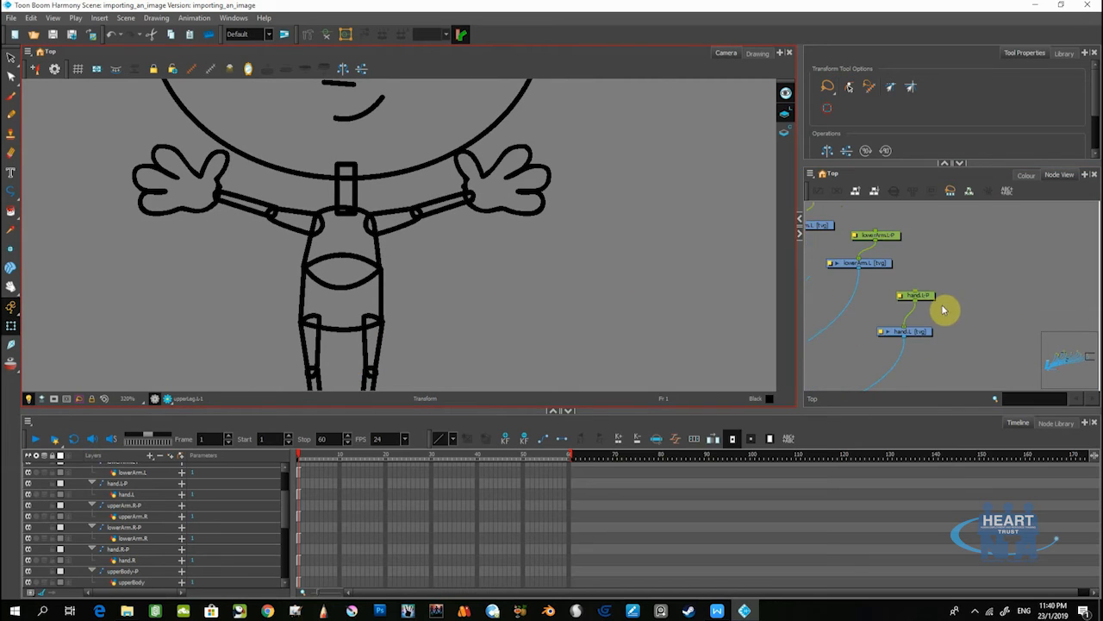
left_click(965, 345)
left_click(944, 308)
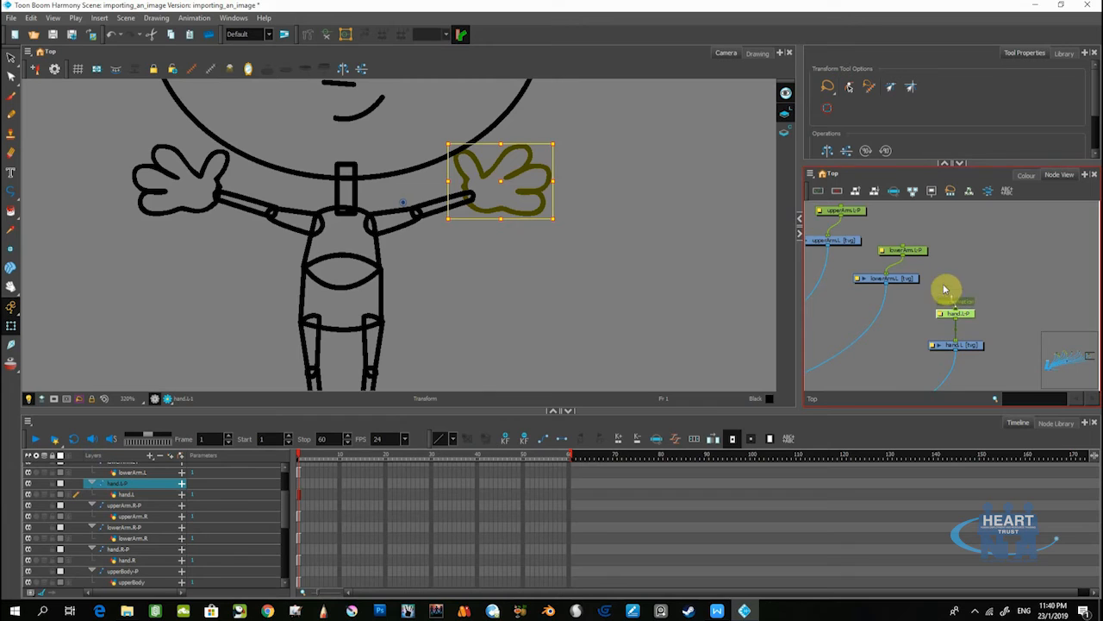
left_click_drag(916, 253, 858, 278)
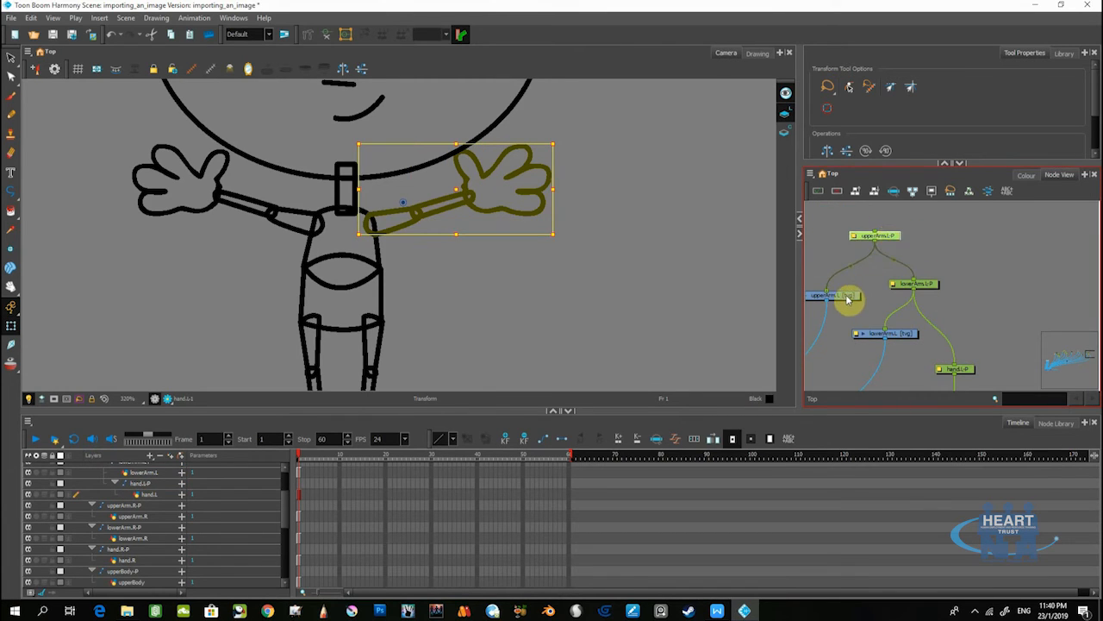
- Set the upperArm.L drawing's Use Embedded Pivots to Apply Embedded Pivot on Parent Peg
left_click(848, 297)
scroll(854, 289, "up", 3)
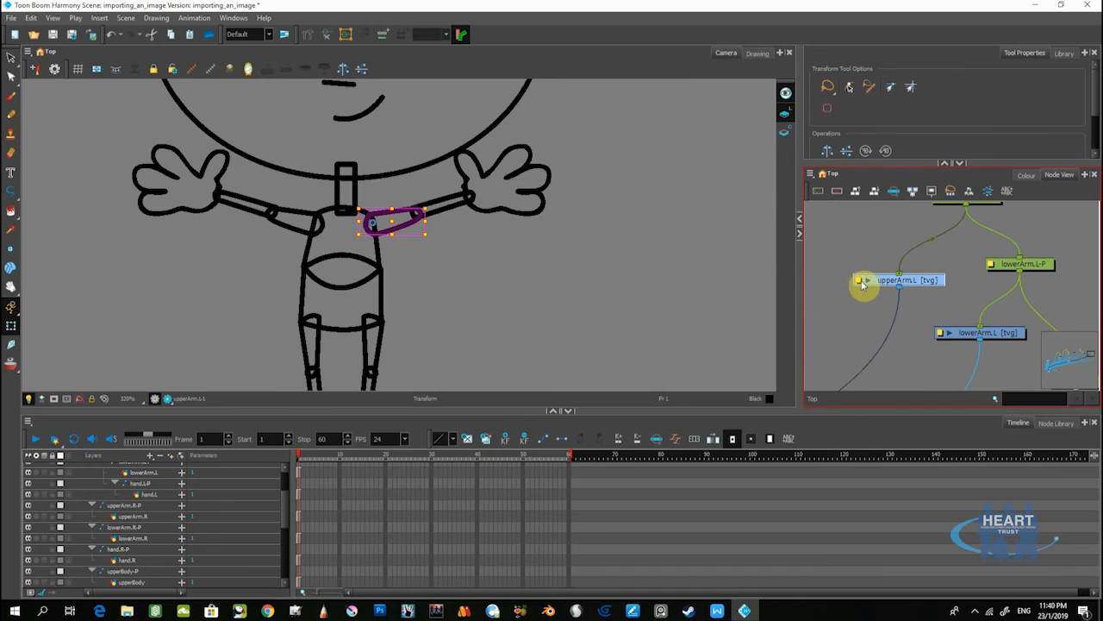
left_click(862, 281)
left_click(776, 421)
left_click(771, 446)
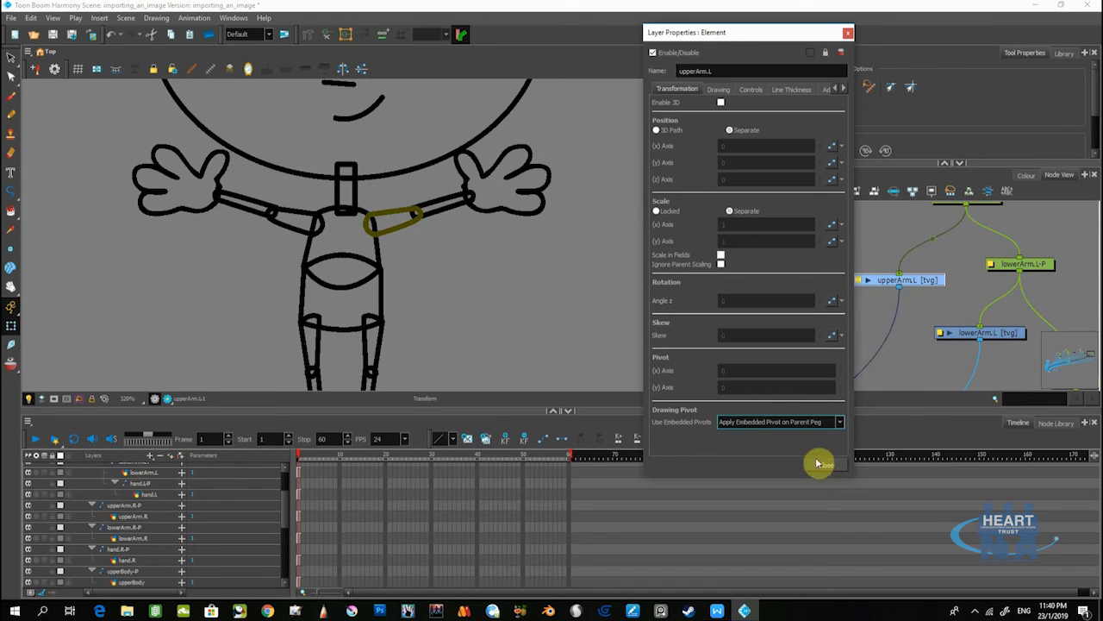
left_click(818, 463)
- Set the lowerArm.L drawing's Use Embedded Pivots to Apply Embedded Pivot on Parent Peg
left_click(894, 311)
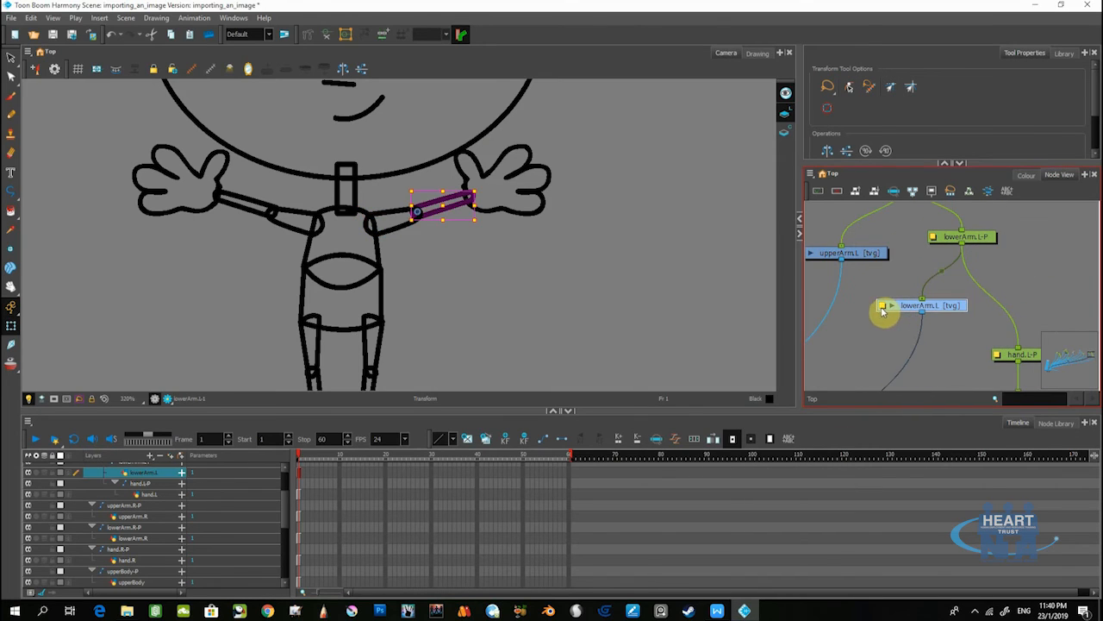
left_click(881, 307)
left_click(785, 421)
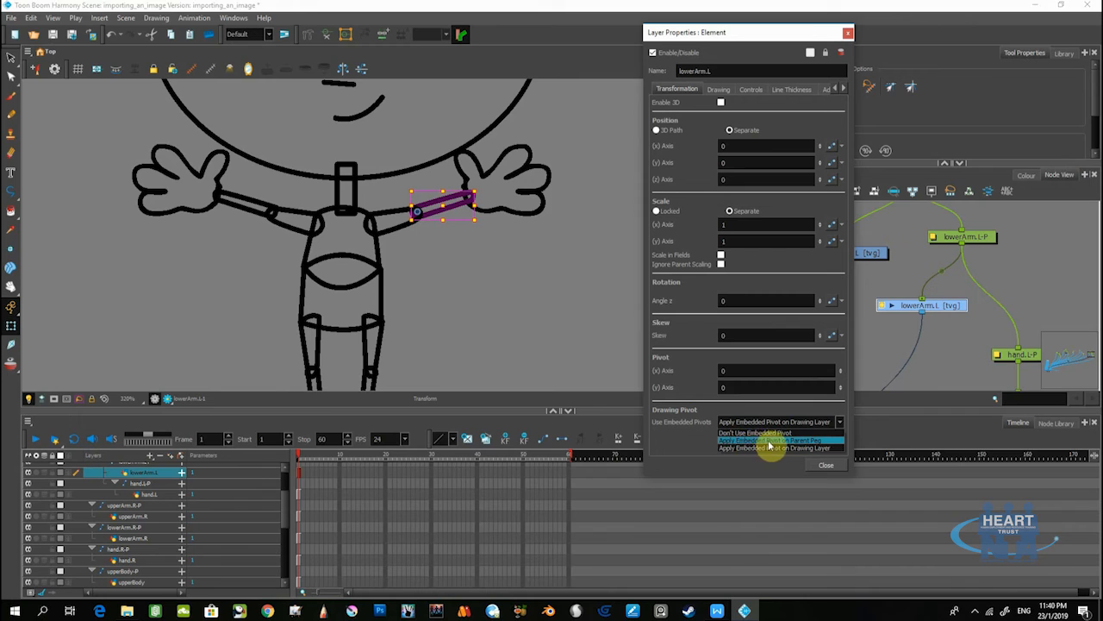
left_click(797, 442)
left_click(825, 465)
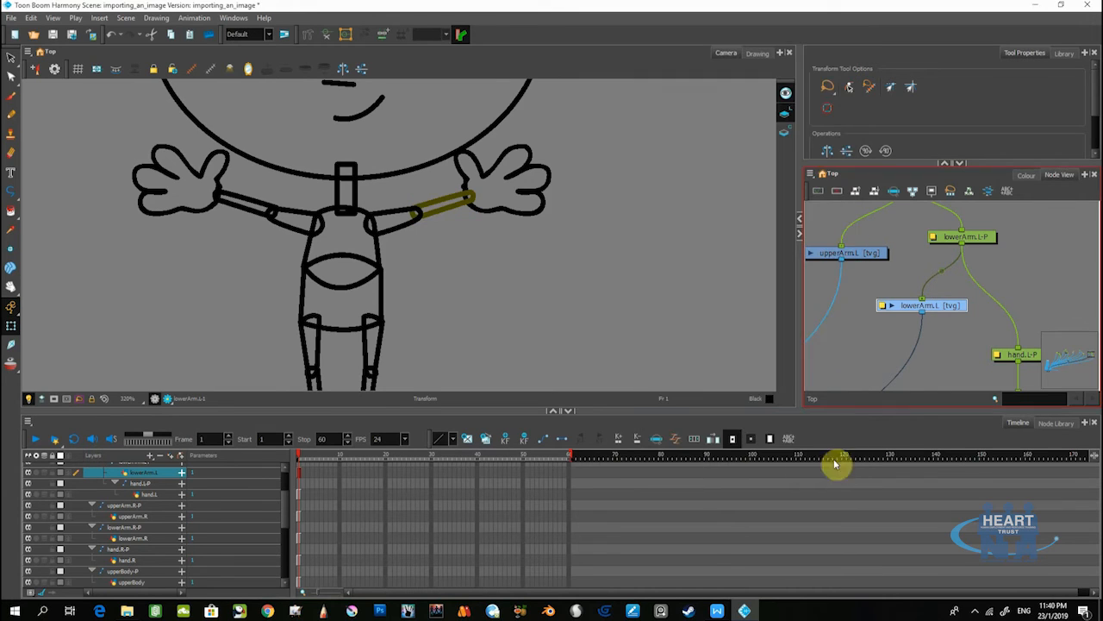
- Set the hand.L drawing's Use Embedded Pivots to Apply Embedded Pivot on Parent Peg
left_click_drag(907, 331, 885, 266)
left_click(936, 329)
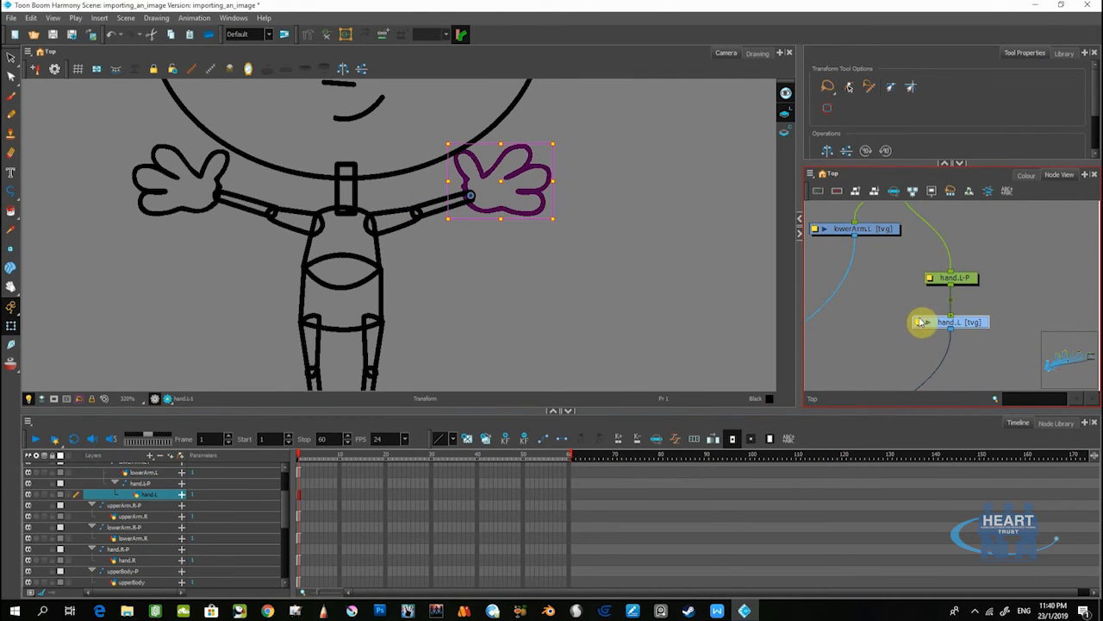
double_click(920, 325)
left_click(780, 421)
left_click(751, 448)
left_click(825, 466)
- Check the pivots and controlled parts of the left arm by selecting hand.L-P, lowerArm.L-P and upperArm.L-P in turn
left_click(957, 278)
left_click_drag(919, 247, 926, 347)
left_click(939, 277)
left_click_drag(901, 264, 927, 313)
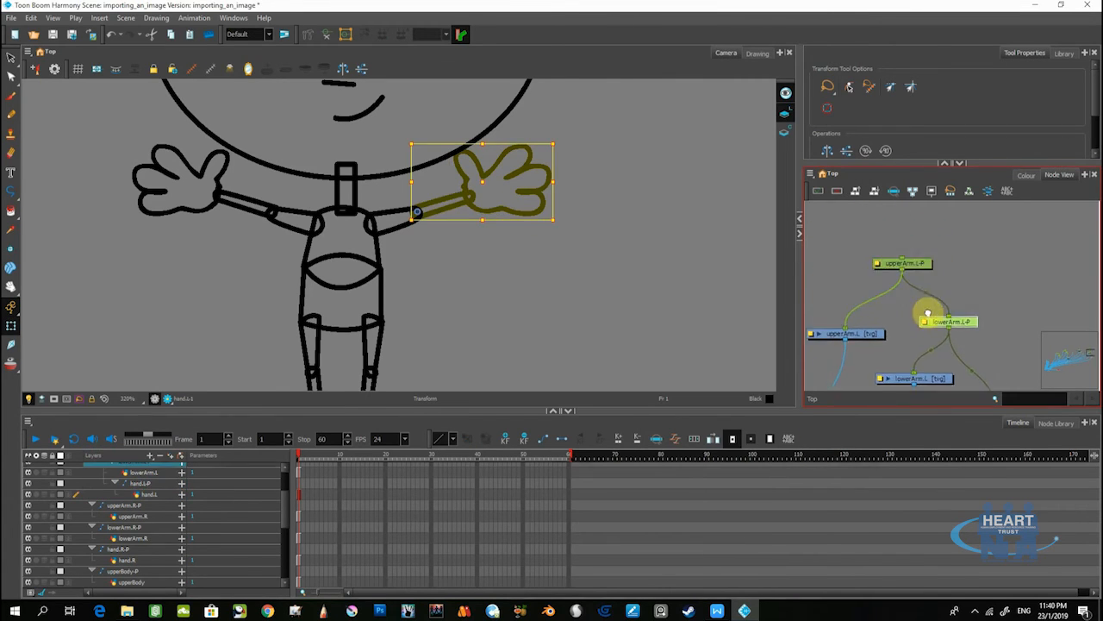
left_click(923, 268)
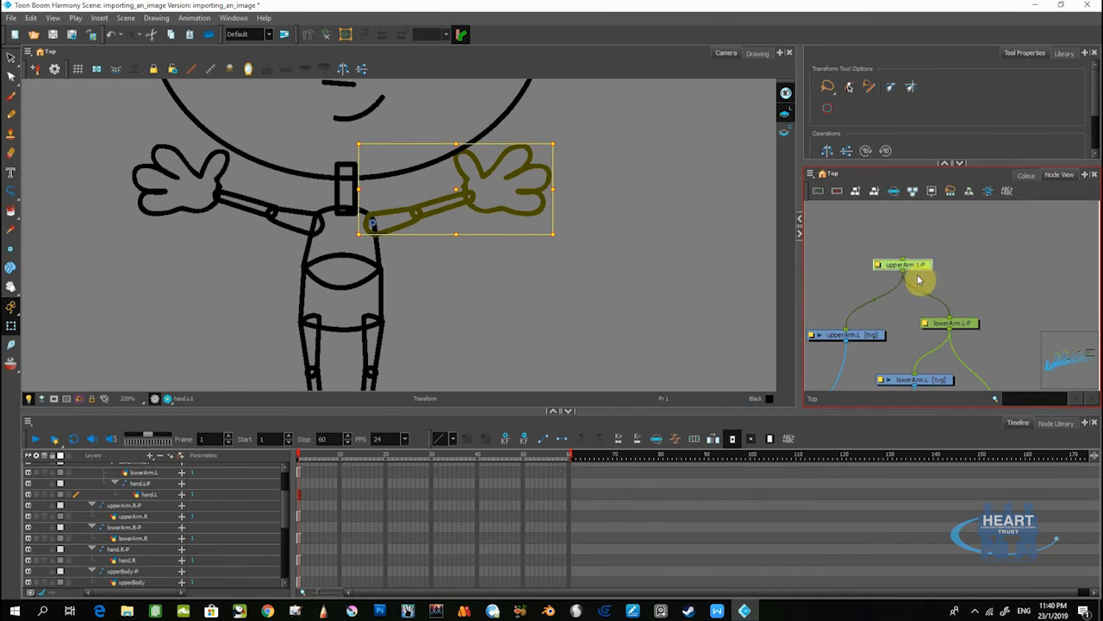
- Build the right arm hierarchy by connecting hand.R-P under lowerArm.R-P and lowerArm.R-P under upperArm.R-P
left_click_drag(879, 313, 1010, 286)
left_click(978, 320)
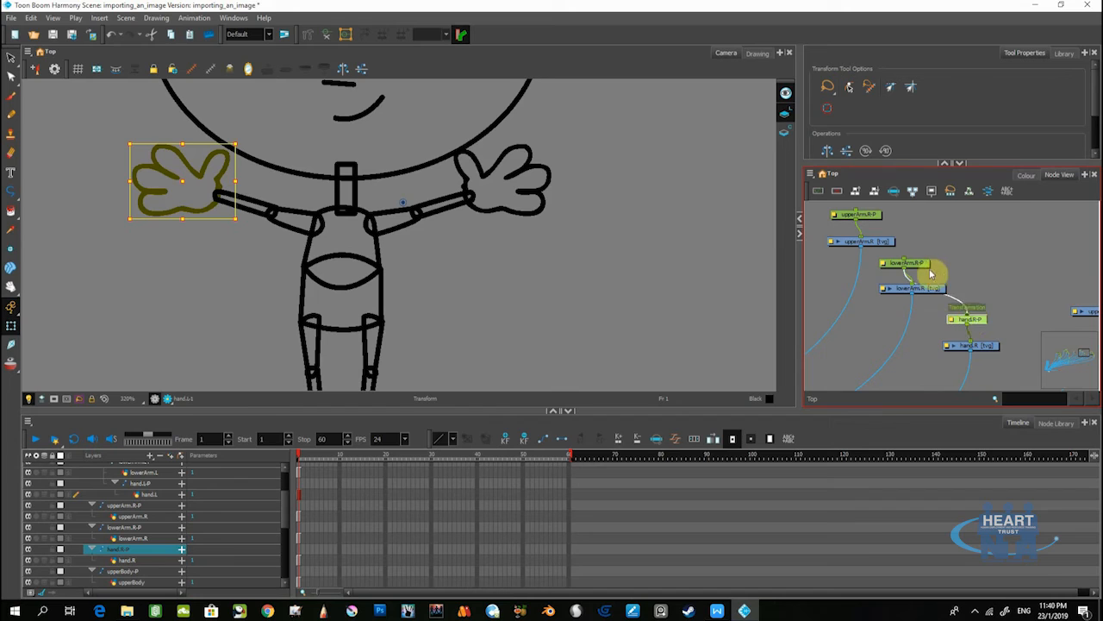
left_click_drag(923, 269, 905, 250)
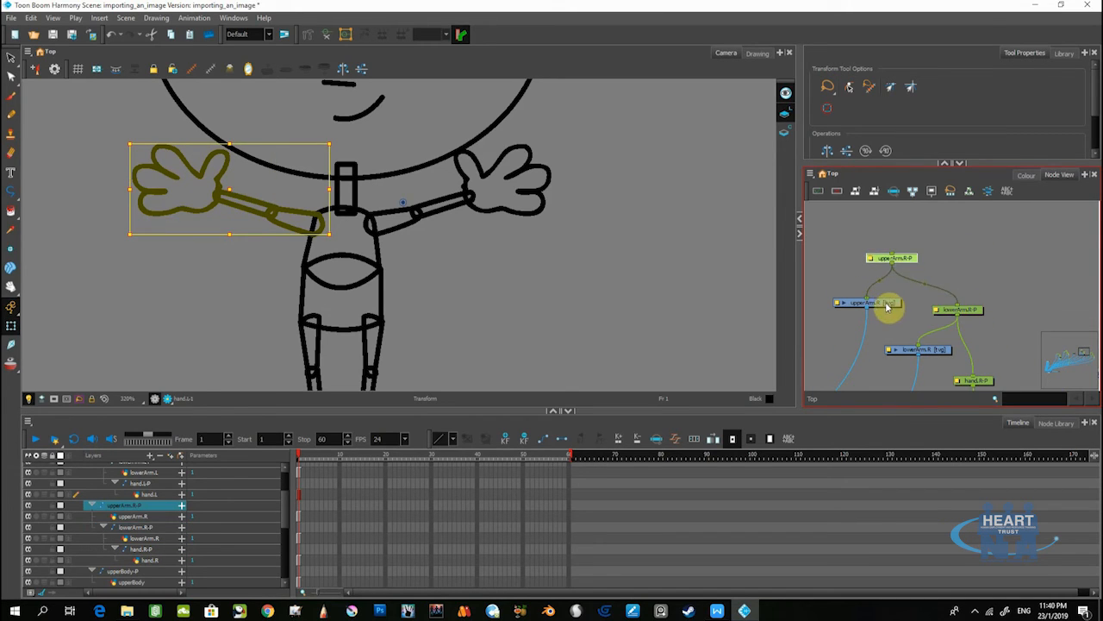
- Set the upperArm.R drawing's Use Embedded Pivots to Apply Embedded Pivot on Parent Peg
left_click(888, 306)
double_click(839, 306)
left_click(741, 421)
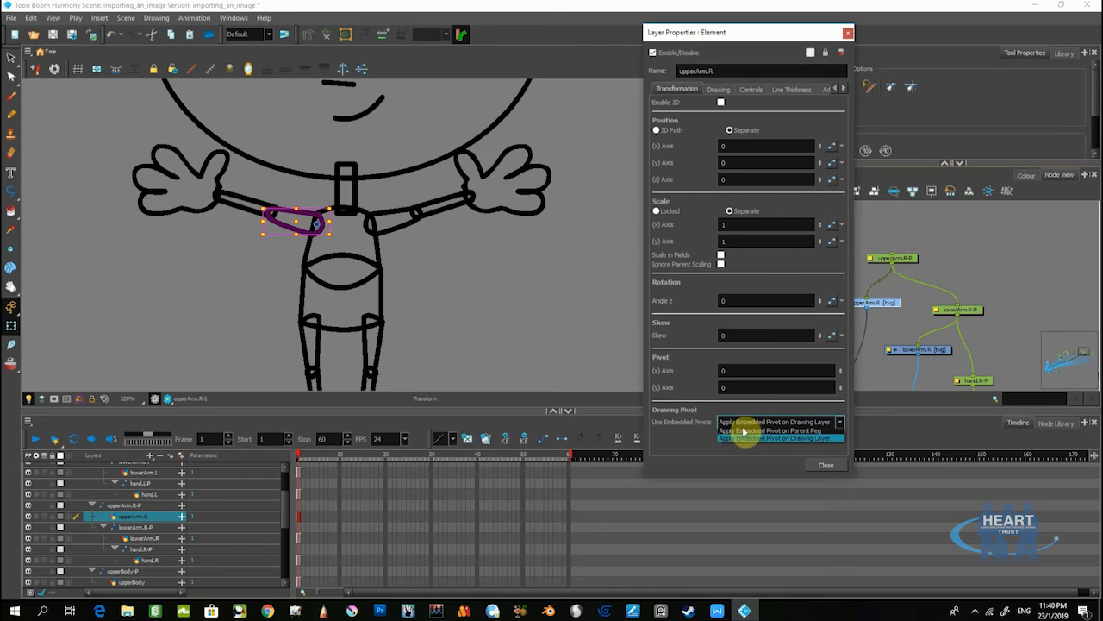
left_click(739, 441)
left_click(832, 467)
- Set the lowerArm.R drawing's Use Embedded Pivots to Apply Embedded Pivot on Parent Peg
left_click(902, 350)
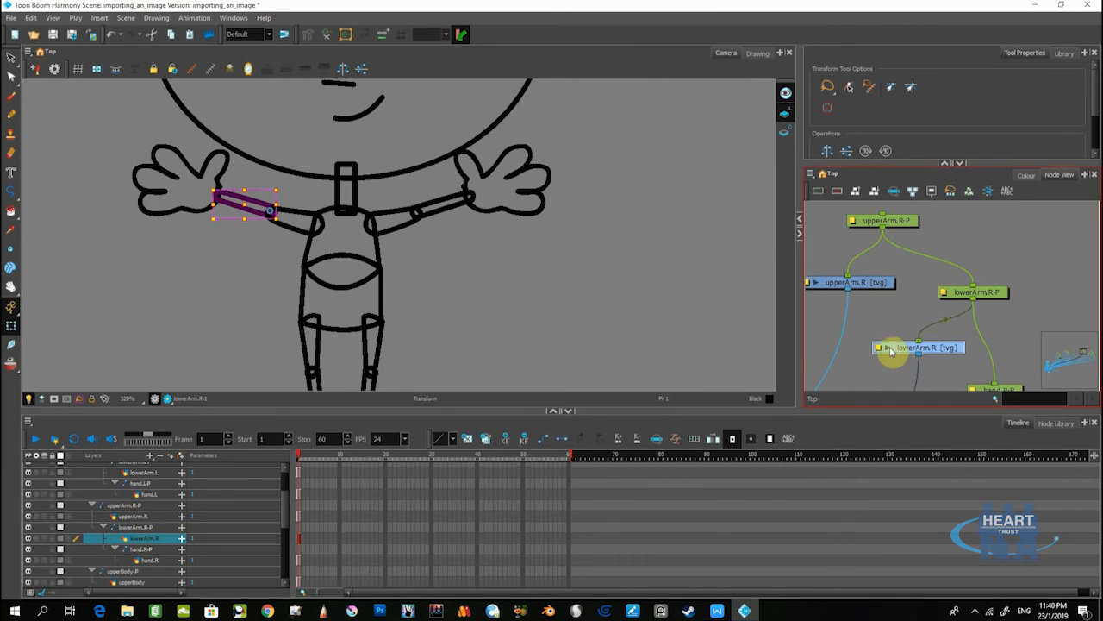
double_click(880, 350)
left_click(800, 422)
left_click(771, 438)
left_click(824, 466)
- Set the hand.R drawing's Use Embedded Pivots to Apply Embedded Pivot on Parent Peg
left_click_drag(1003, 362, 951, 253)
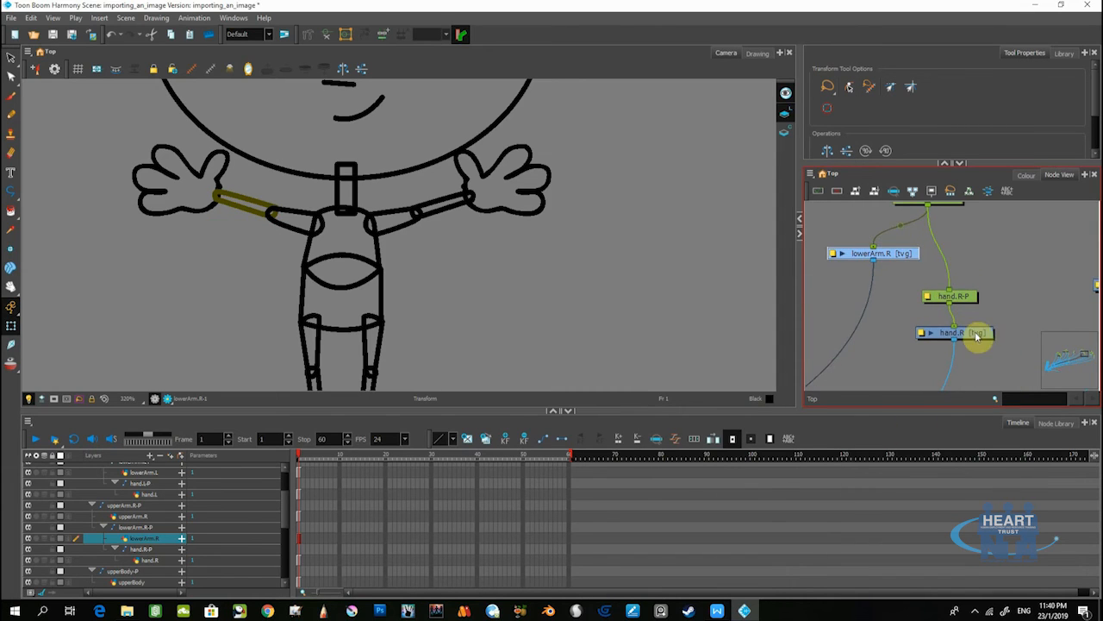
left_click(921, 337)
double_click(921, 337)
left_click(800, 422)
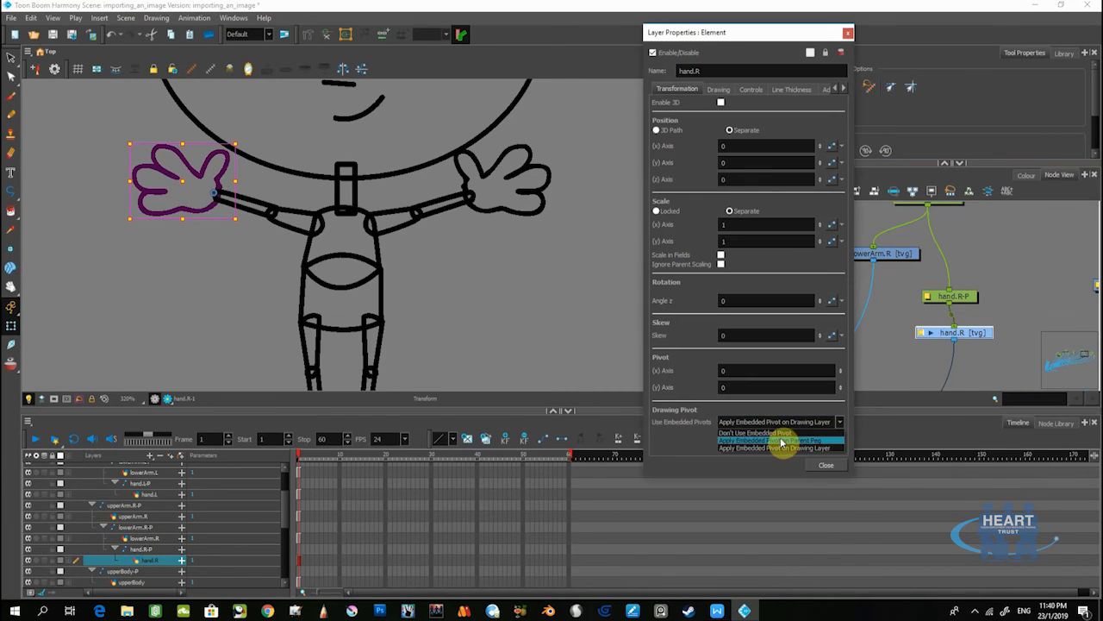
left_click(783, 441)
left_click(827, 464)
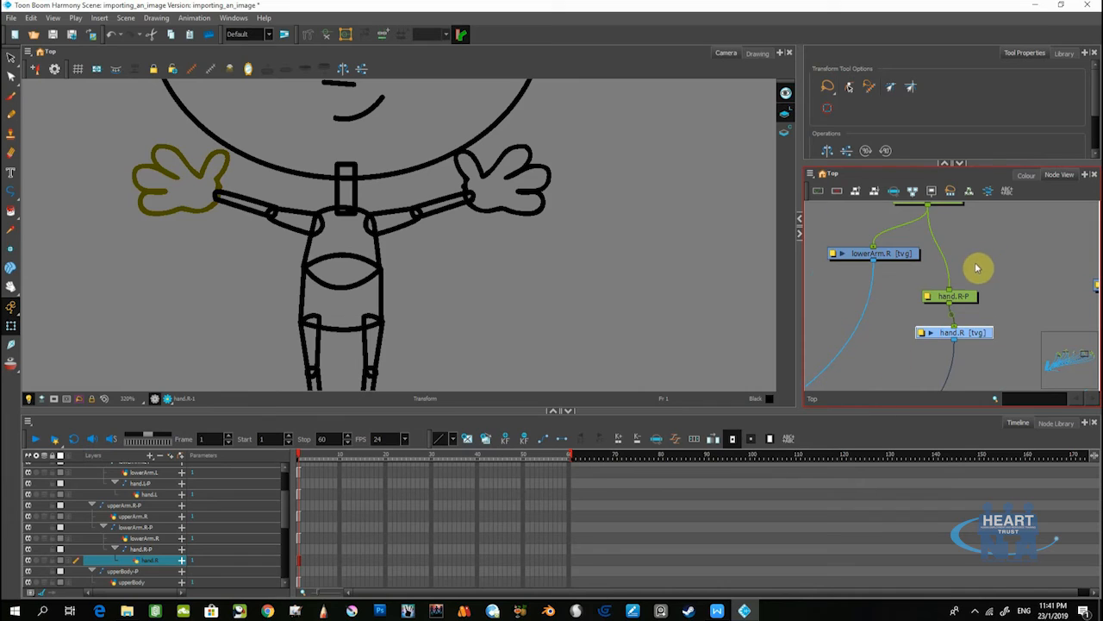
- Check the pivots and controlled parts of the right arm by selecting hand.R-P, lowerArm.R-P and upperArm.R-P in turn
scroll(970, 263, "down", 2)
left_click_drag(963, 258, 968, 324)
left_click(980, 354)
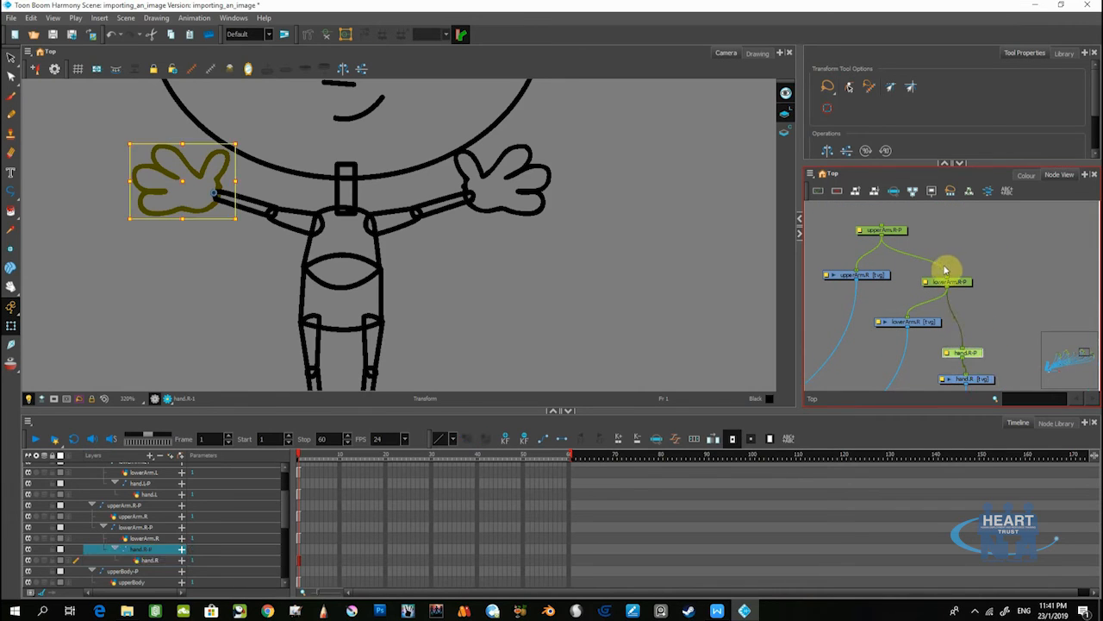
left_click(965, 283)
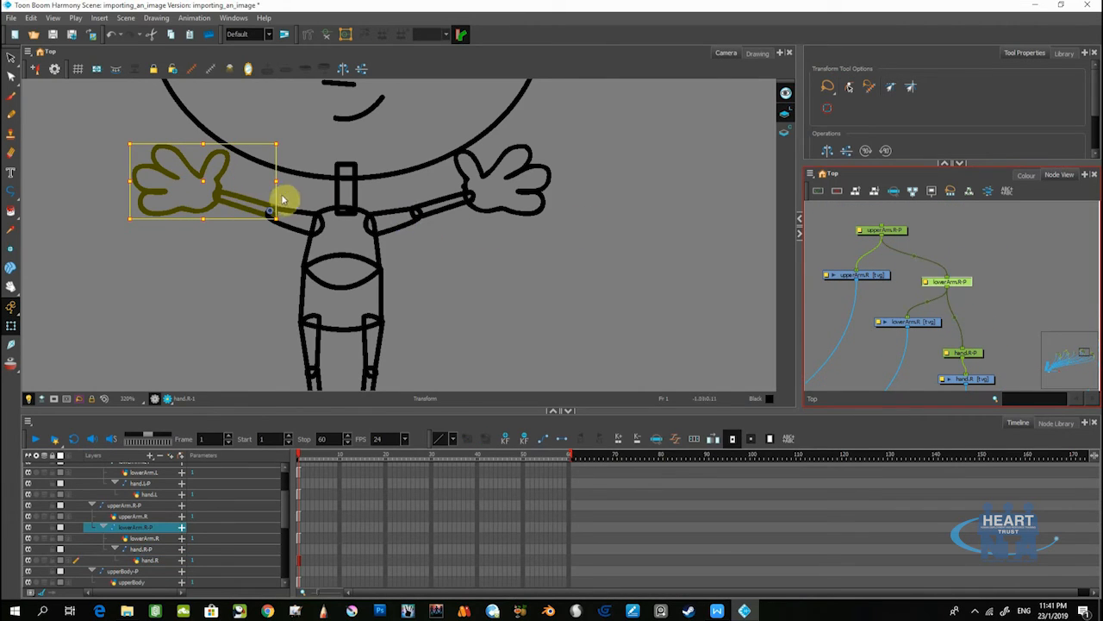
left_click(899, 234)
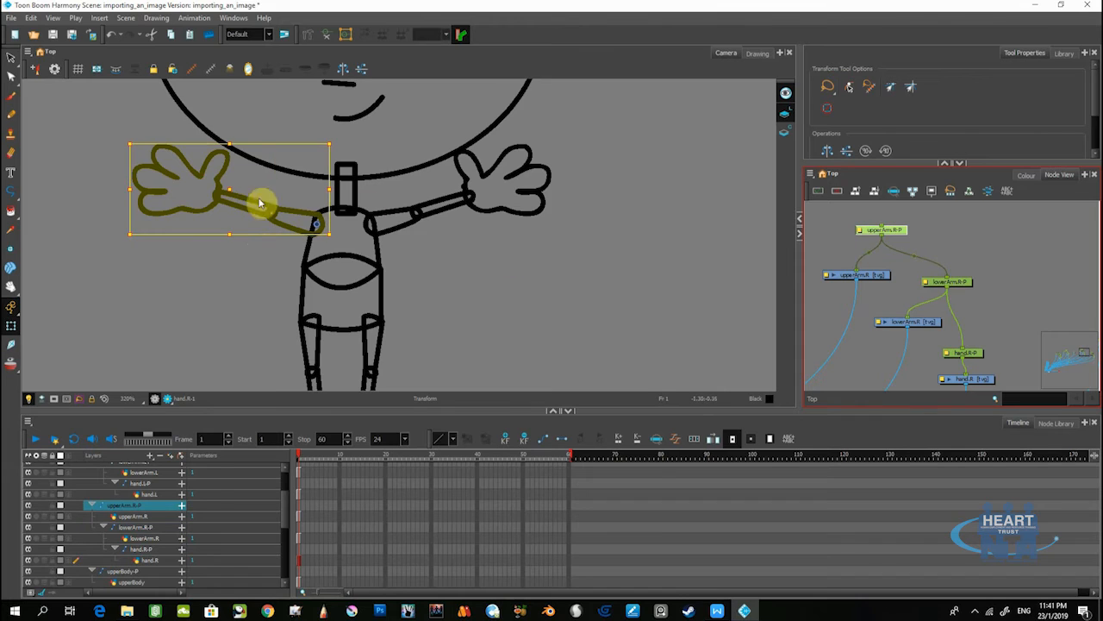
left_click(957, 239)
- Move the lowerBody-P peg together with its lowerBody drawing closer to the upperBody nodes, above the neck nodes
scroll(903, 243, "down", 3)
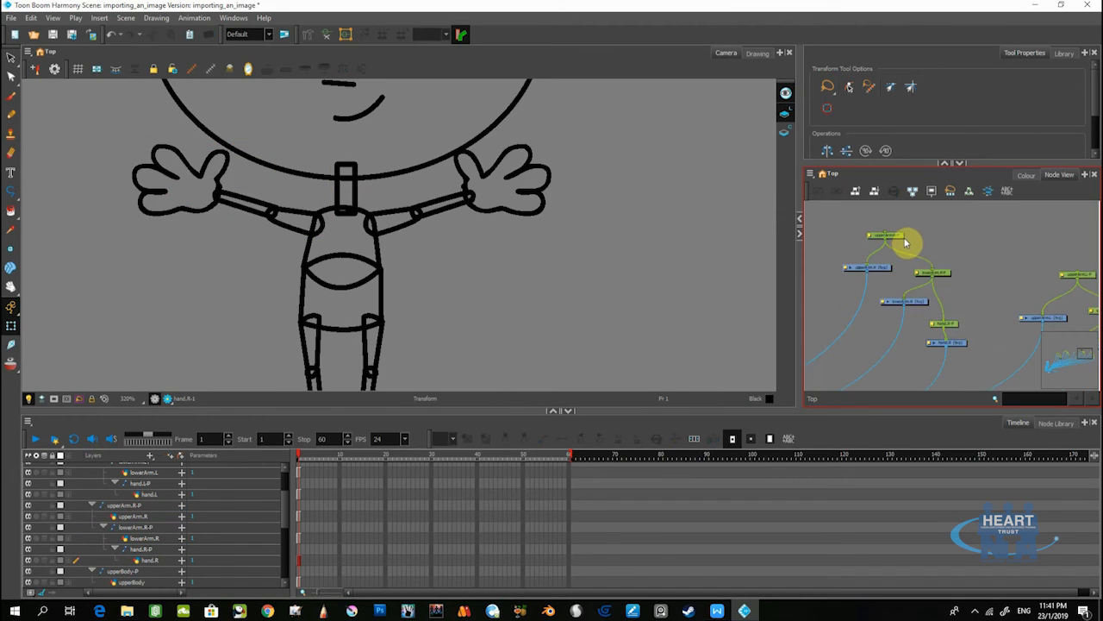
left_click_drag(895, 244, 918, 269)
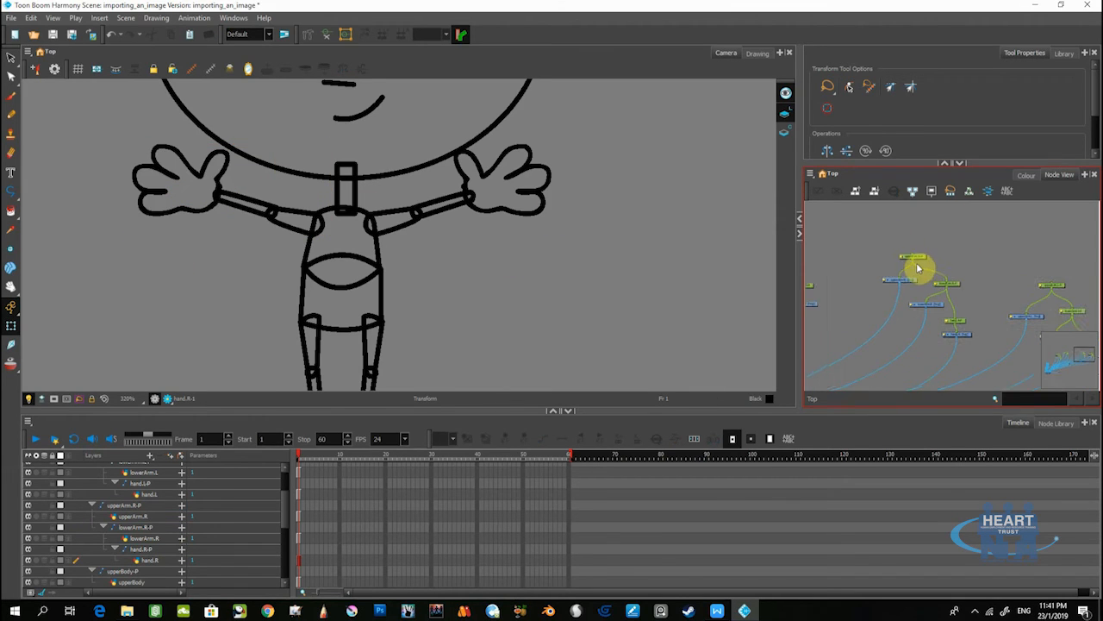
scroll(917, 262, "down", 2)
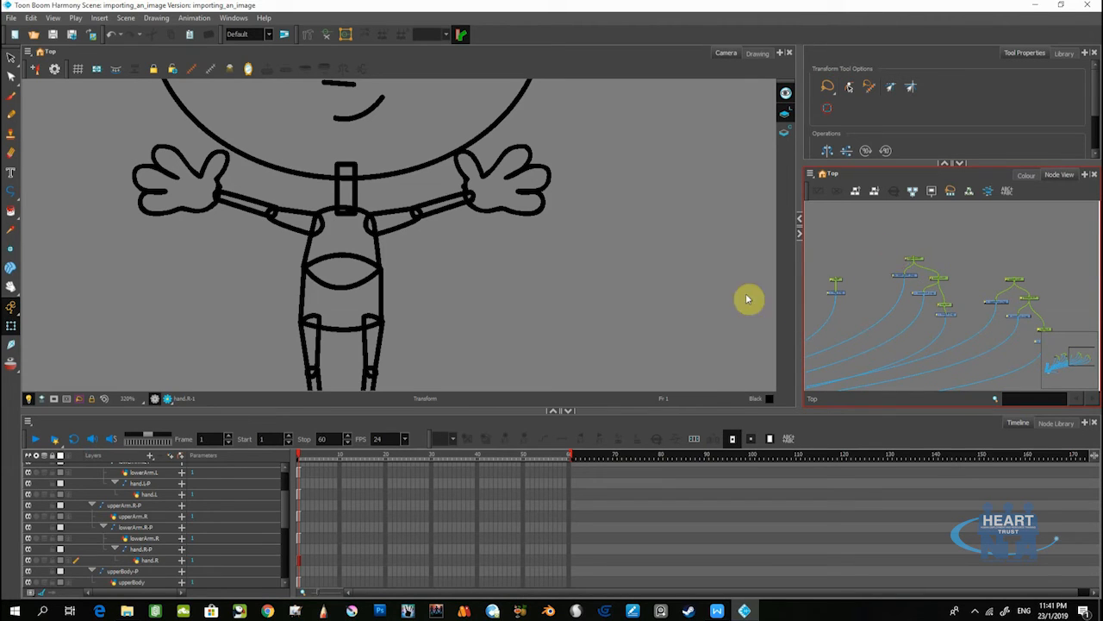
scroll(941, 289, "up", 5)
scroll(939, 281, "down", 4)
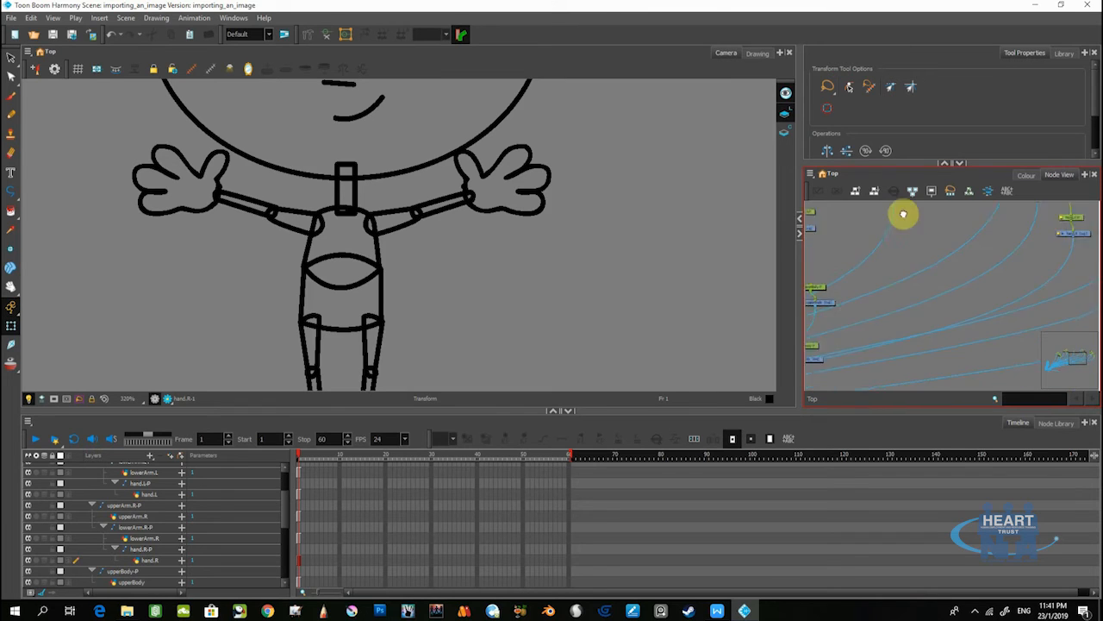
scroll(952, 269, "up", 2)
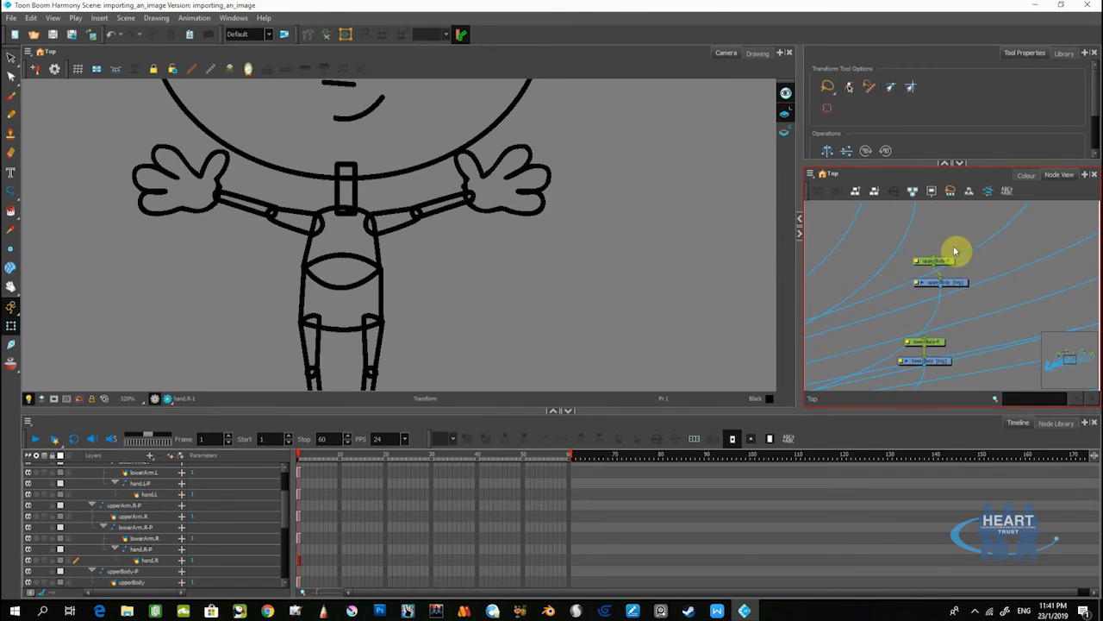
left_click_drag(932, 377, 946, 238)
left_click(945, 259)
left_click(928, 307)
left_click_drag(943, 282, 980, 275)
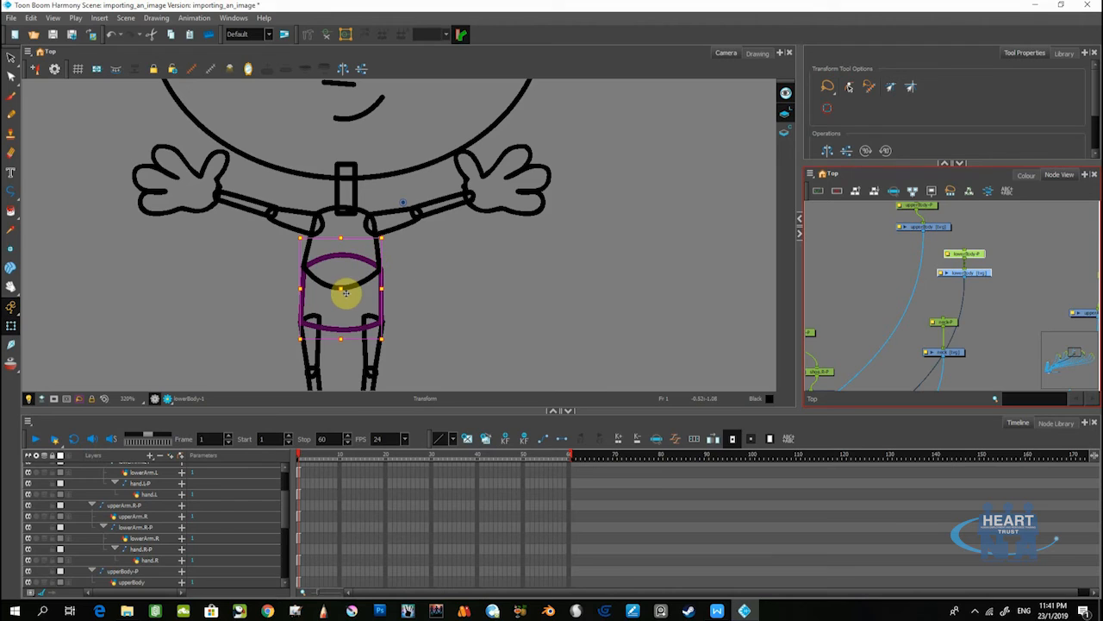
left_click_drag(923, 270, 899, 287)
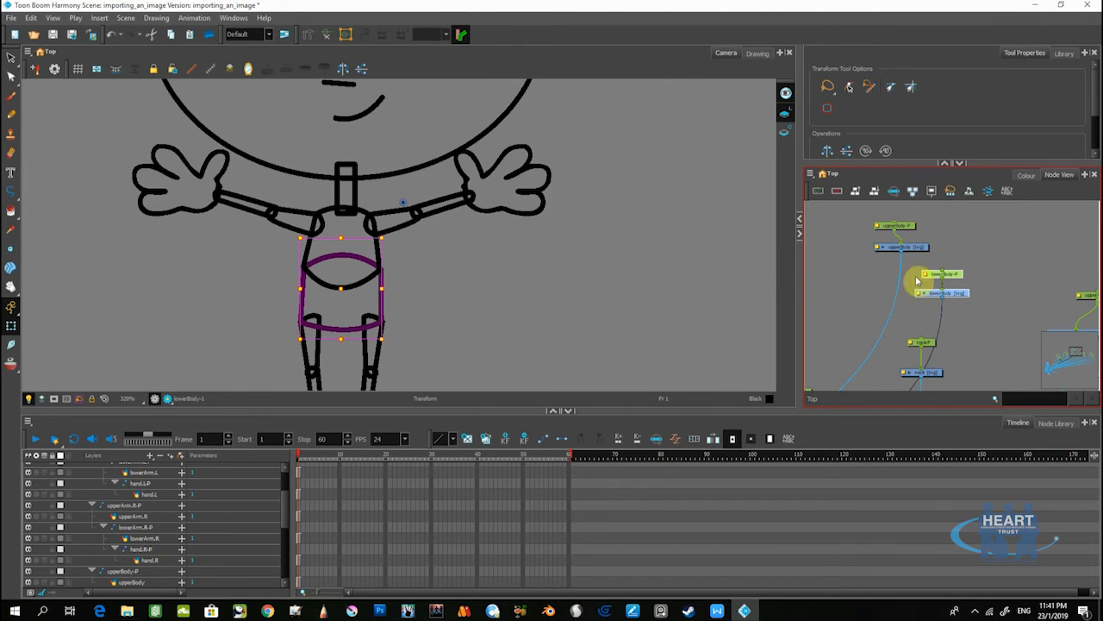
left_click(952, 256)
- Arrange the upperBody and lowerBody pegs and drawings side by side at about the same height
scroll(953, 256, "up", 2)
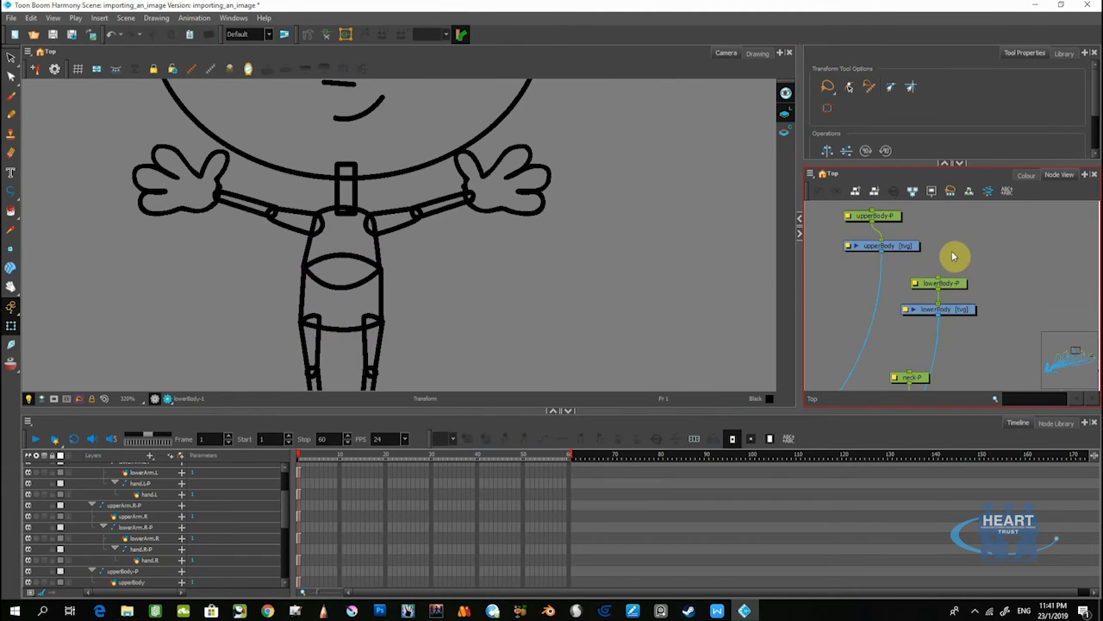
left_click_drag(953, 259, 981, 284)
left_click_drag(958, 254, 990, 267)
left_click_drag(889, 207, 894, 252)
left_click_drag(892, 249, 863, 269)
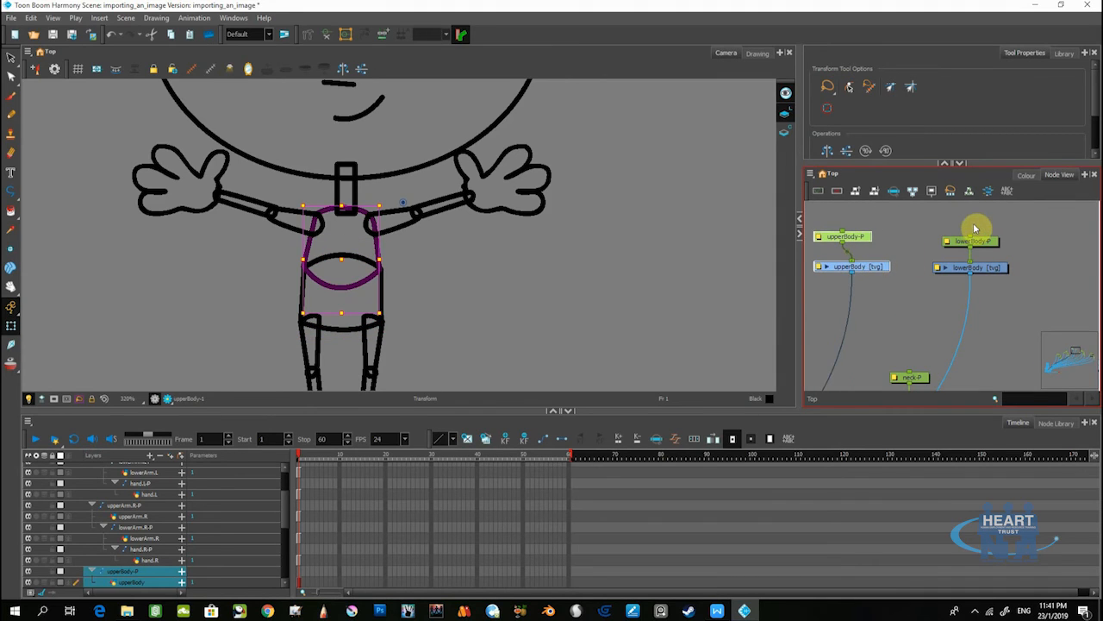
- Raise the lowerBody-P peg above both body drawings and connect upperBody-P under it
left_click(975, 229)
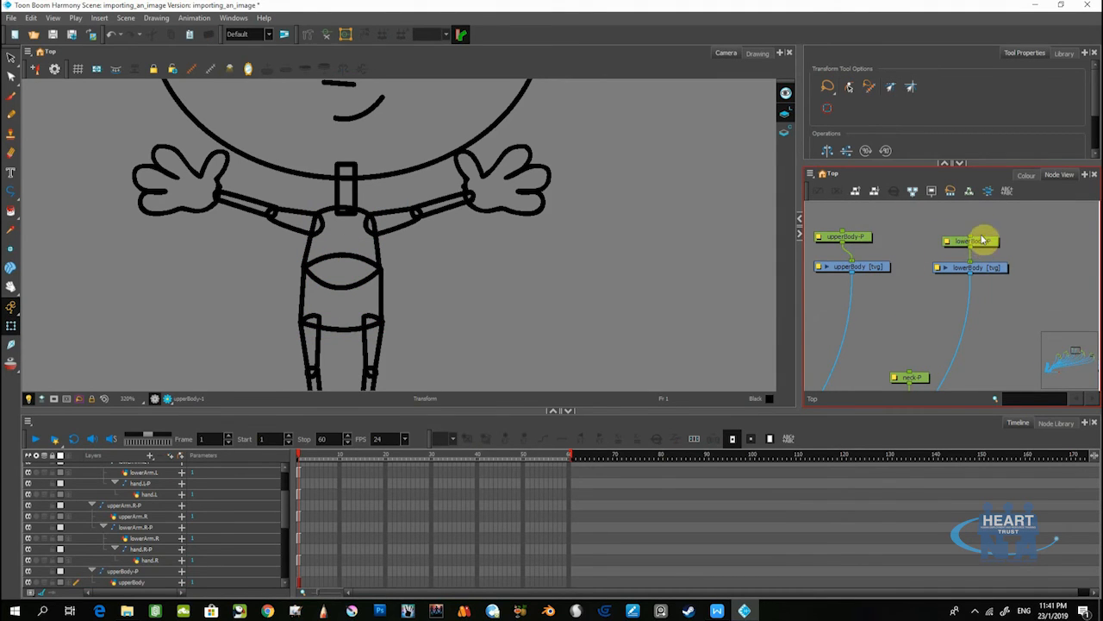
left_click_drag(983, 240, 969, 217)
left_click_drag(843, 236, 959, 227)
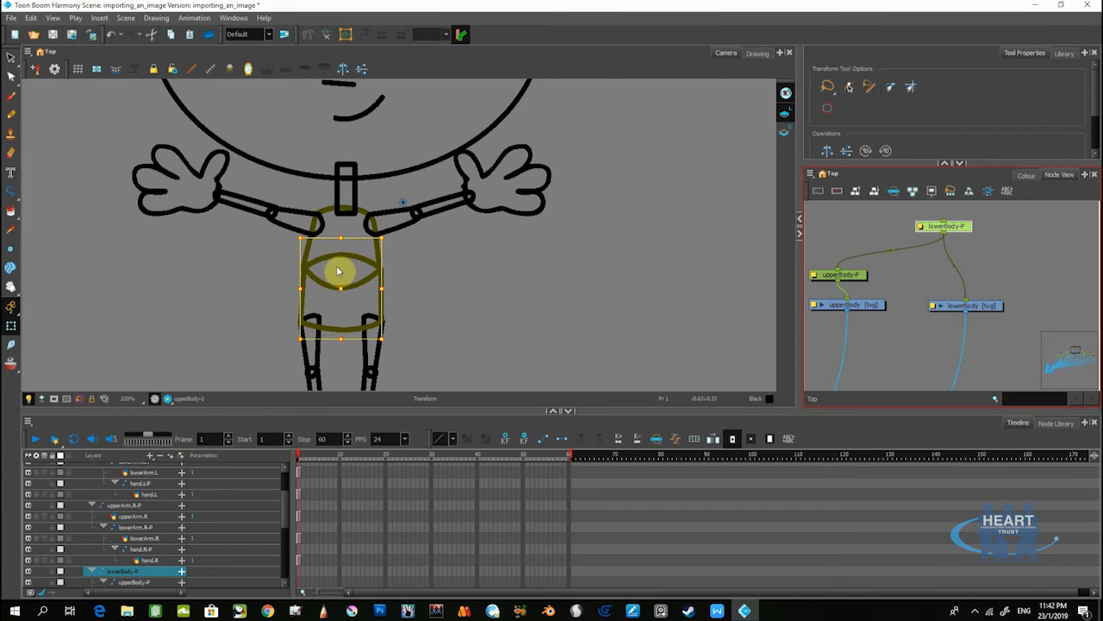
- Test the upperBody-P peg by moving the upper body up and aside on the figure, and undo the move
left_click(851, 276)
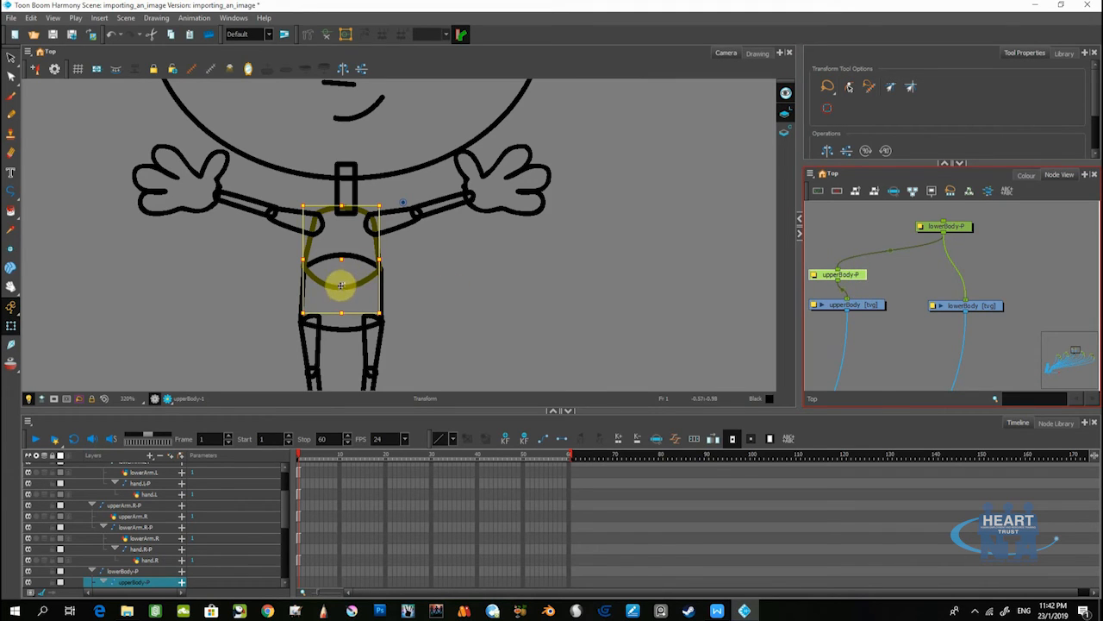
left_click_drag(342, 287, 373, 270)
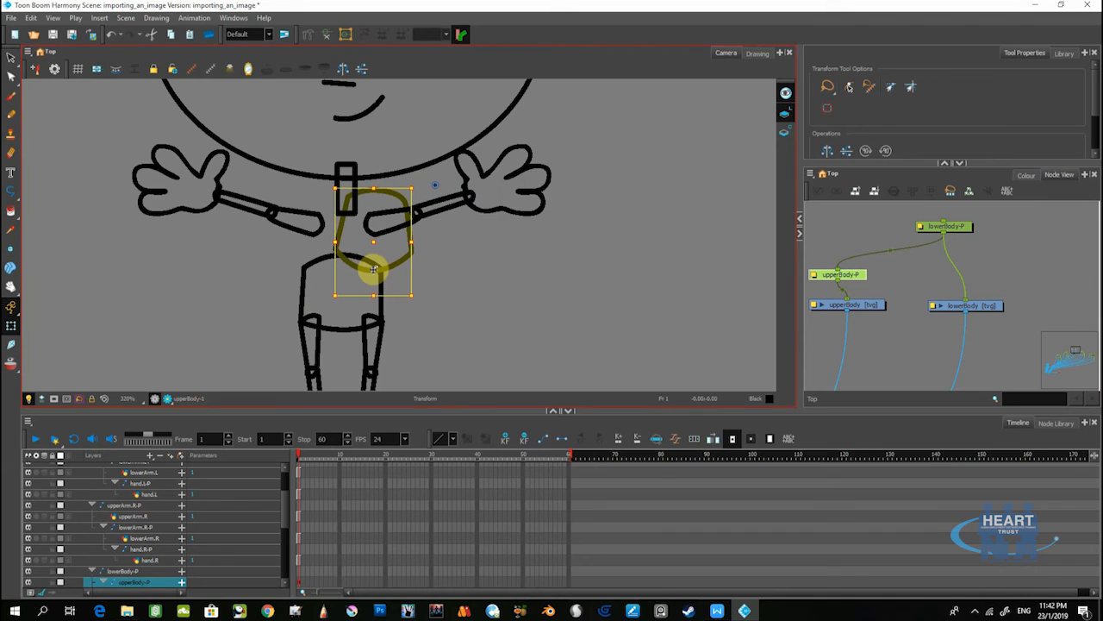
key("ctrl+z")
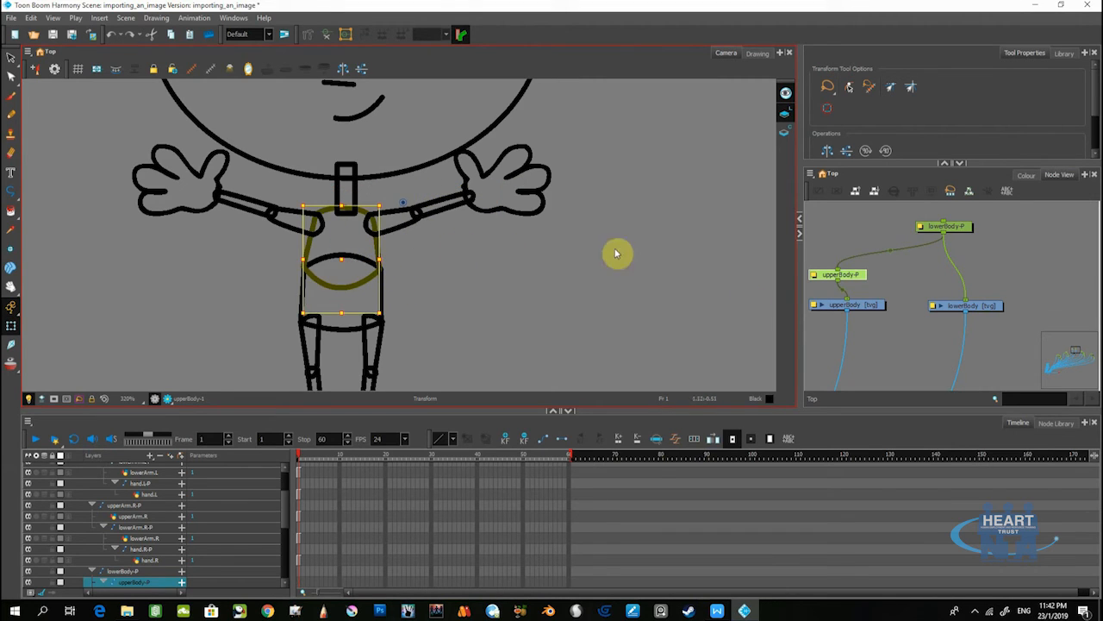
- Set the upperBody drawing to Apply Embedded Pivot on Parent Peg and check the pivot of upperBody-P
left_click_drag(884, 332, 882, 307)
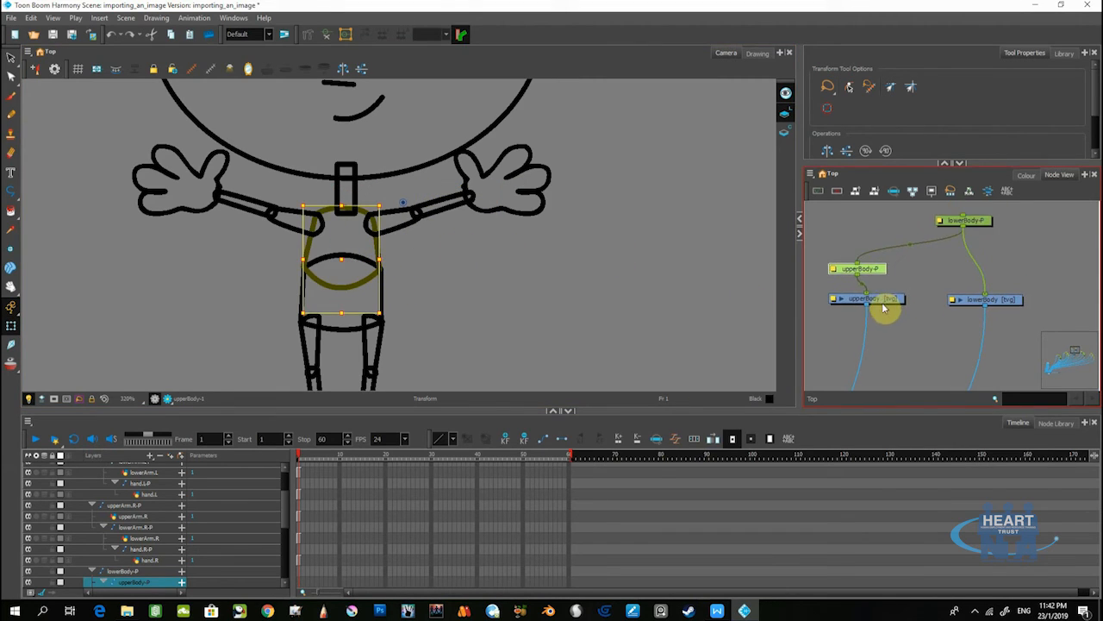
left_click(881, 301)
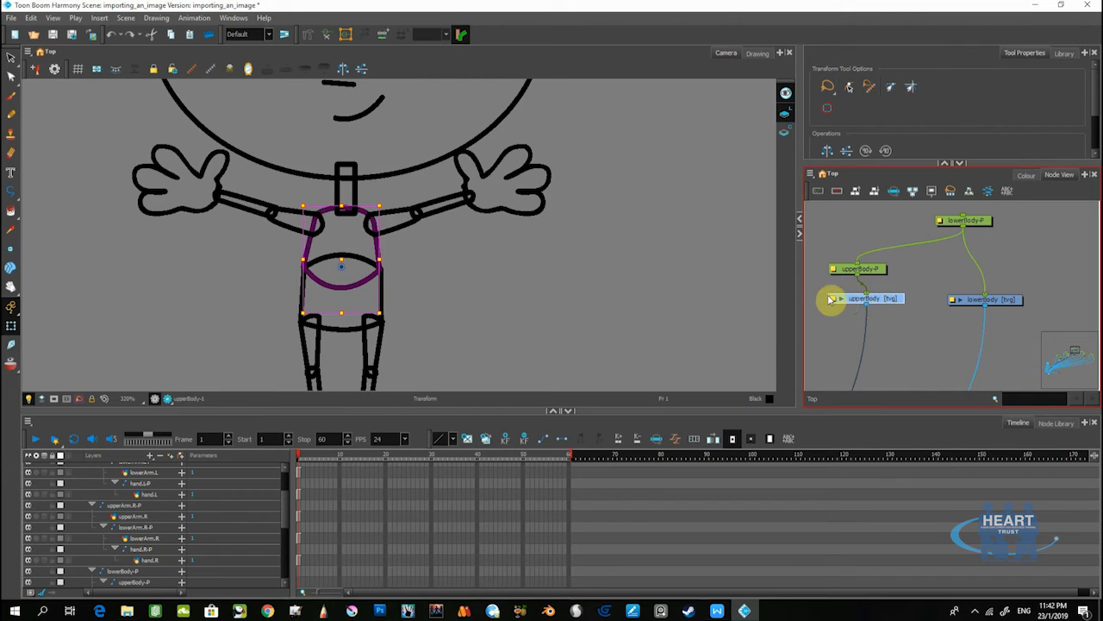
left_click(834, 299)
left_click(776, 422)
left_click(780, 443)
left_click(824, 465)
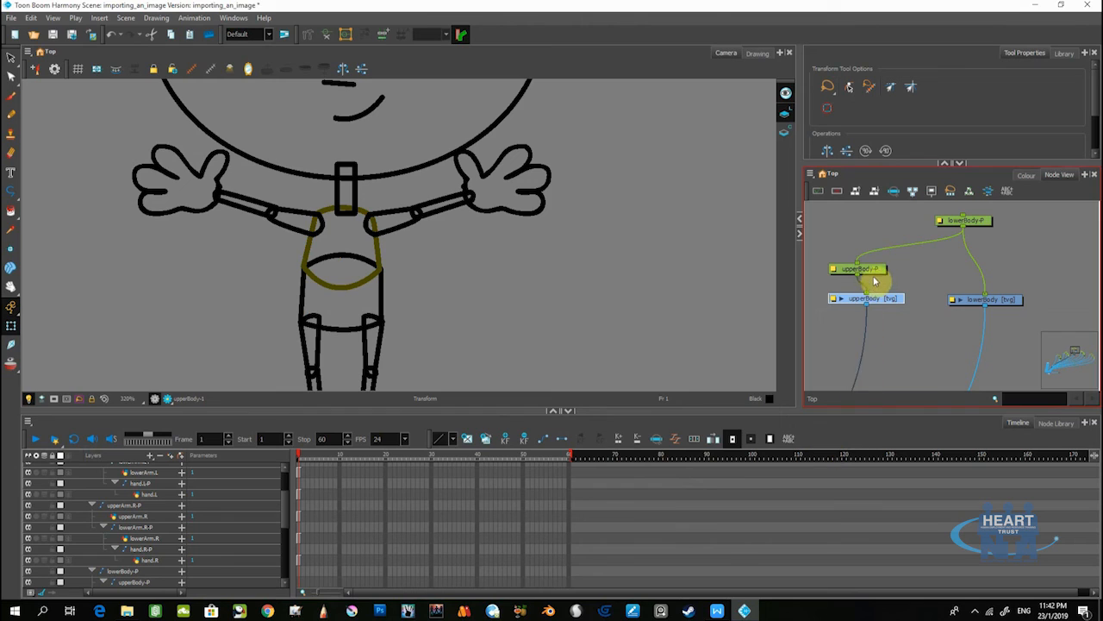
left_click(875, 272)
left_click(883, 301)
left_click(876, 272)
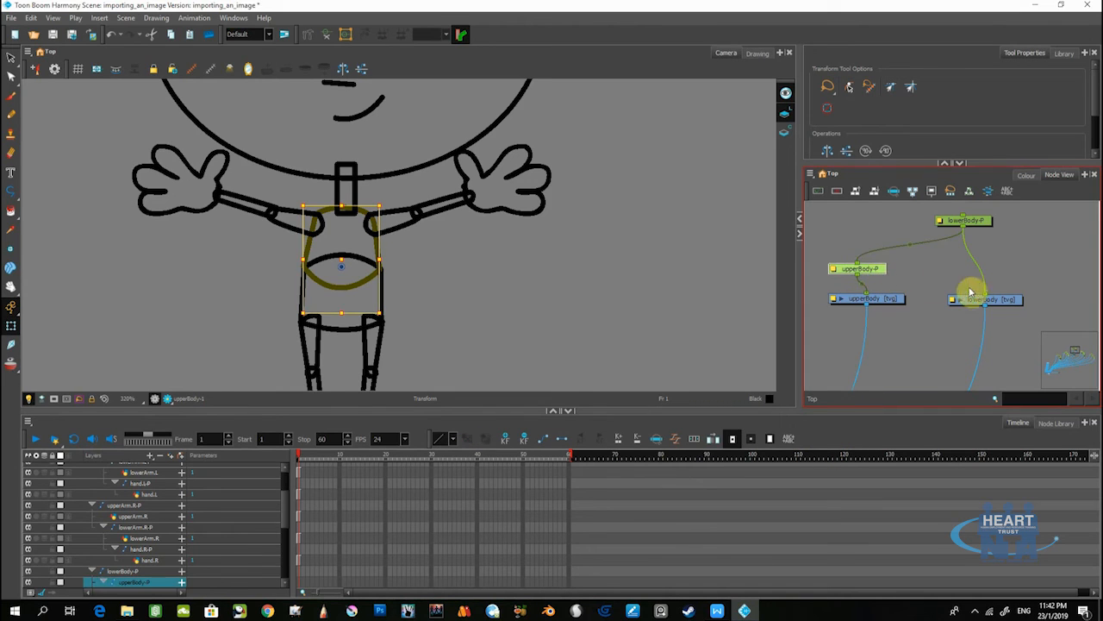
- Set the lowerBody drawing to Apply Embedded Pivot on Parent Peg and check the pivot of lowerBody-P
left_click(976, 303)
double_click(955, 306)
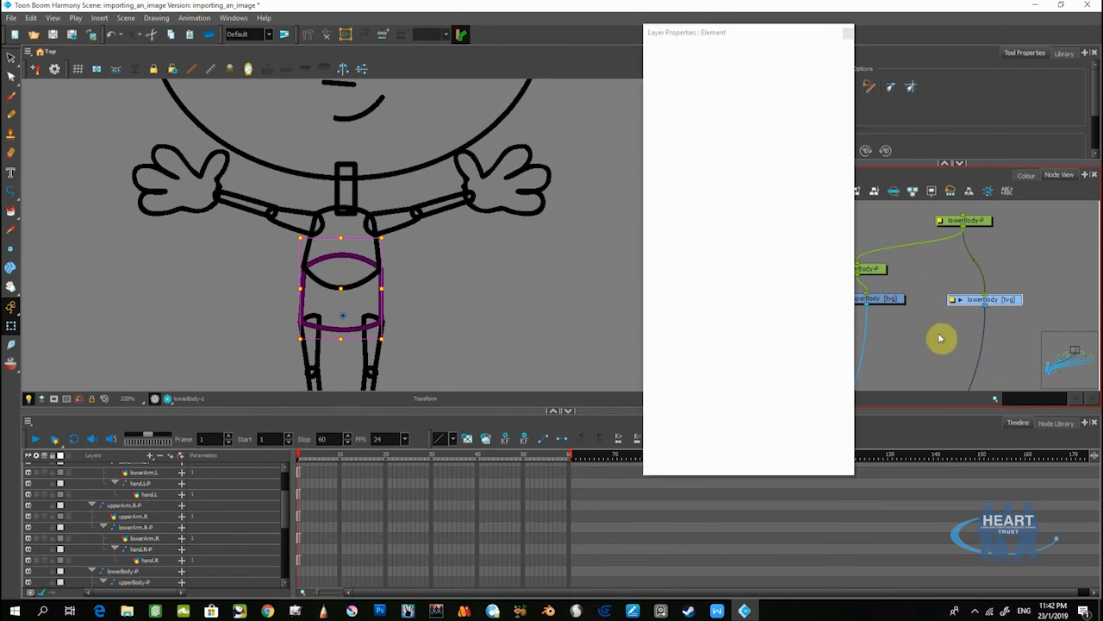
left_click(781, 421)
left_click(760, 441)
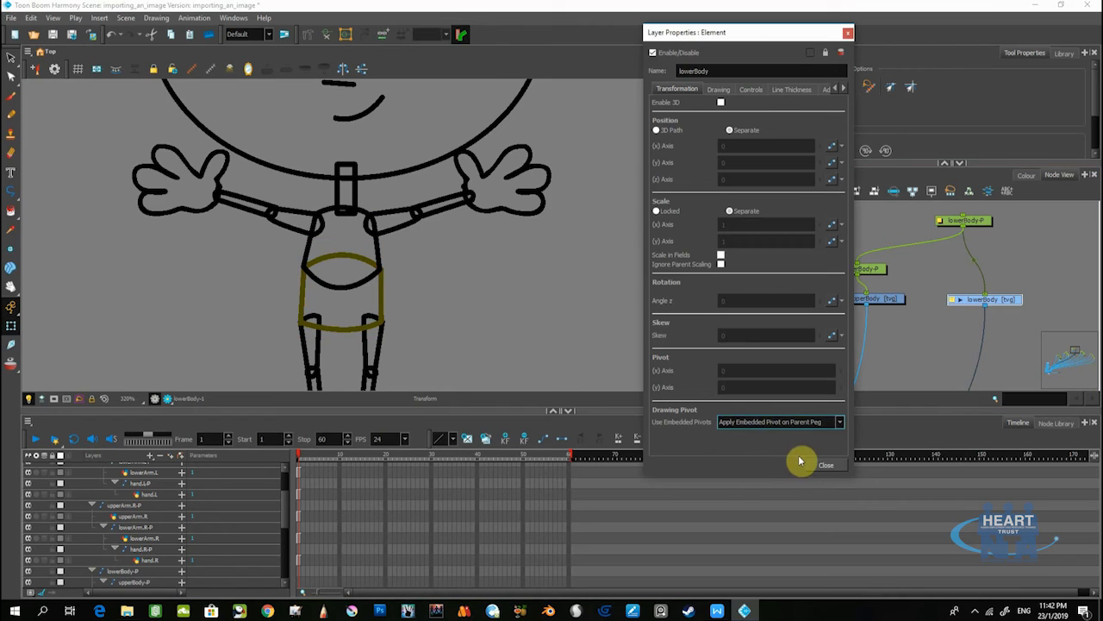
left_click(823, 466)
left_click(974, 222)
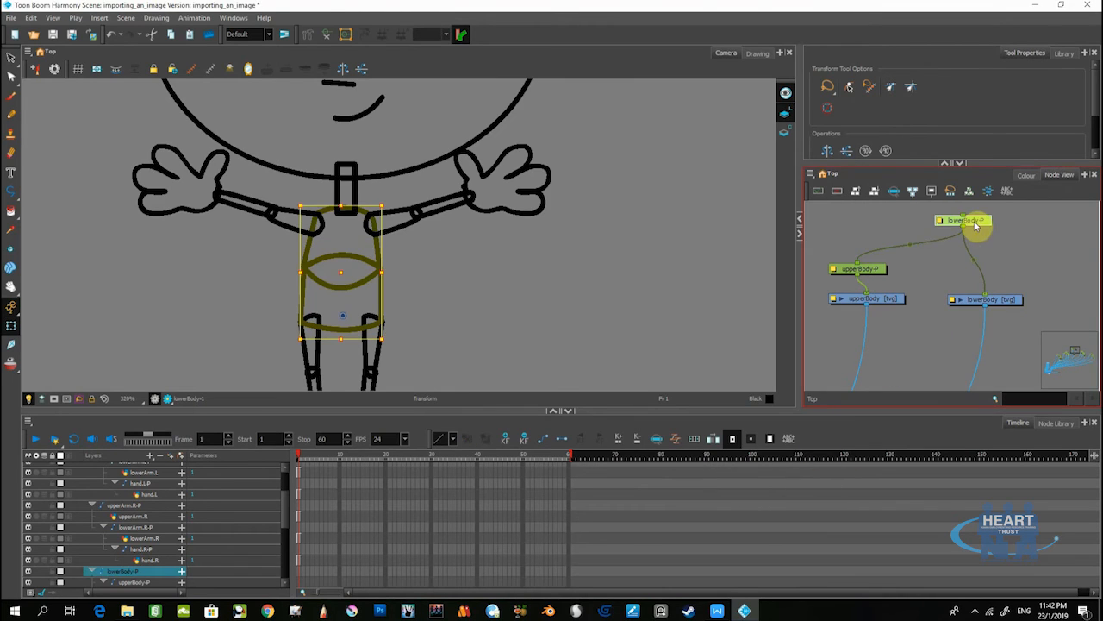
left_click(998, 303)
left_click(976, 224)
- Set the neck drawing's embedded pivot option to Apply Embedded Pivot on Parent Peg
scroll(979, 226, "down", 2)
scroll(977, 227, "down", 1)
scroll(918, 285, "up", 3)
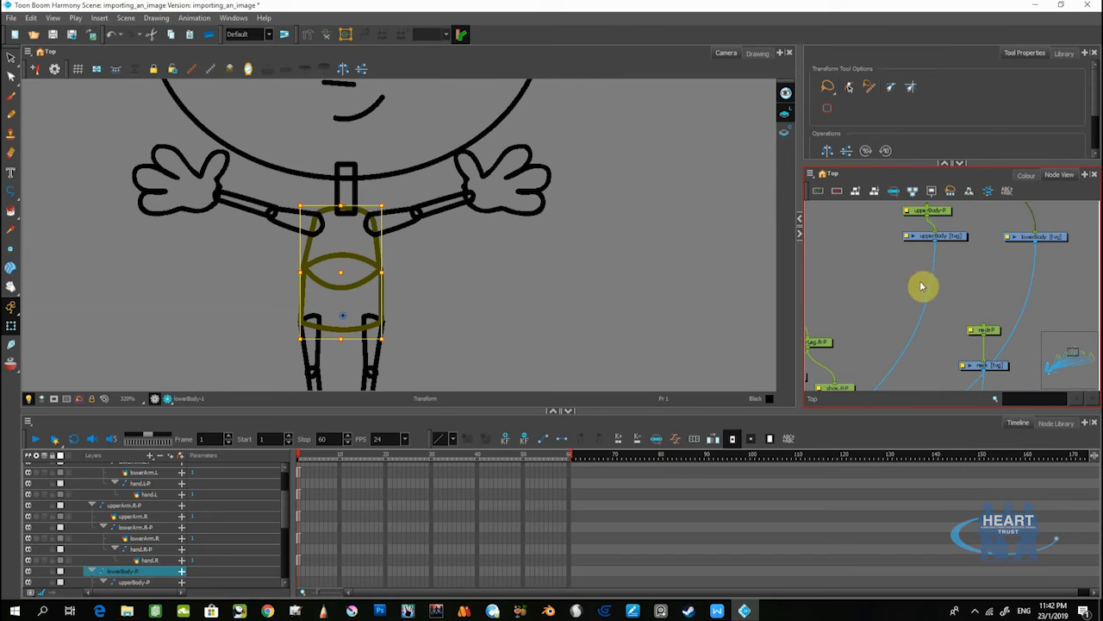
left_click(974, 366)
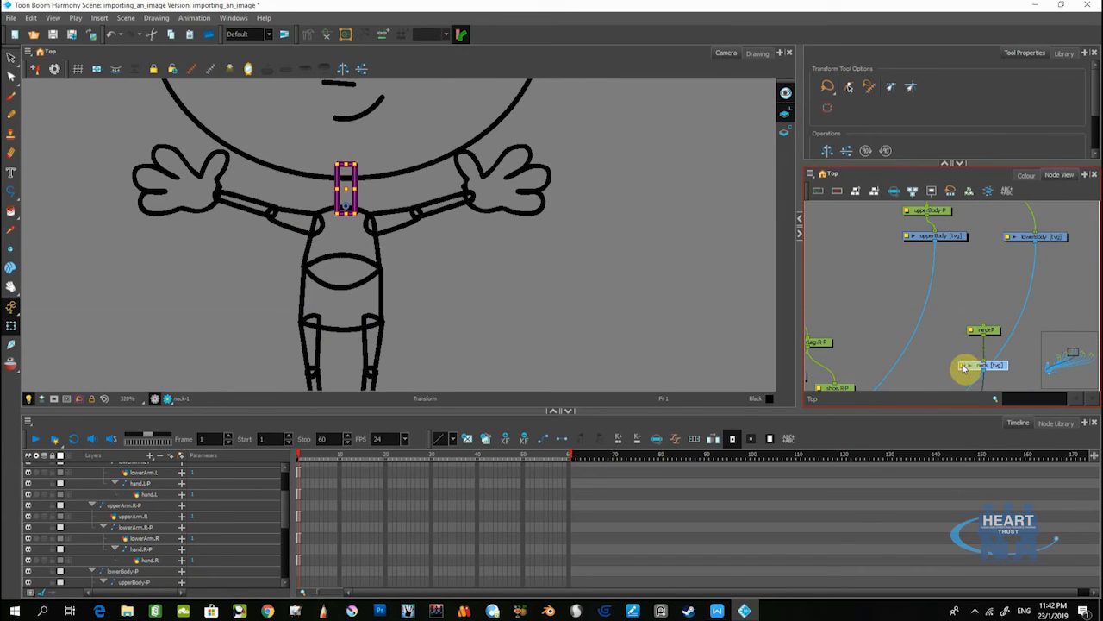
double_click(965, 367)
left_click(783, 421)
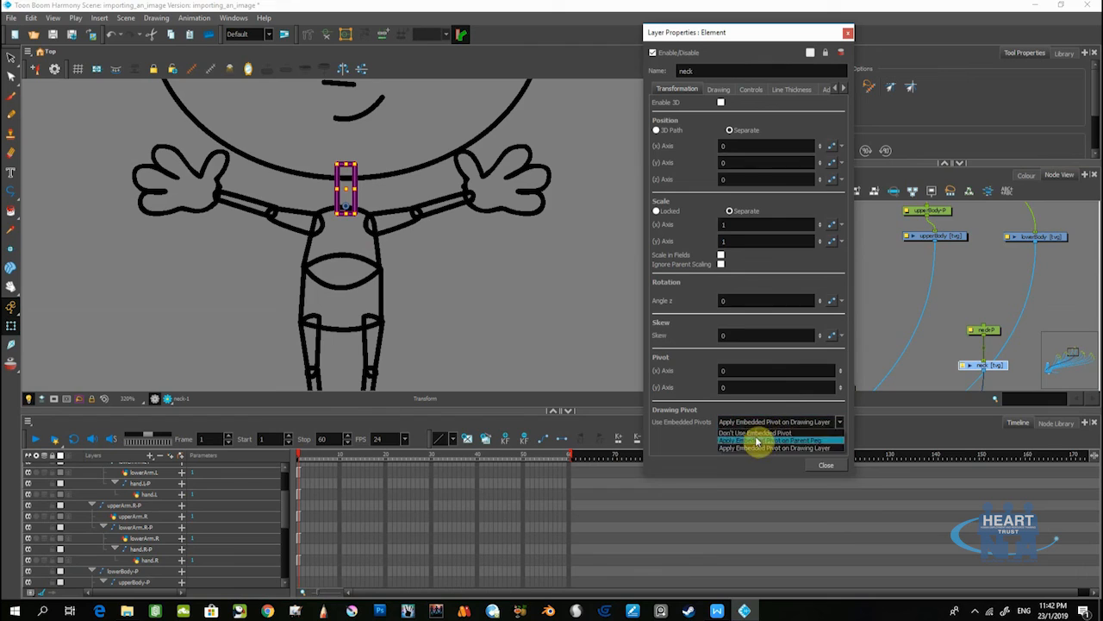
left_click(757, 440)
left_click(825, 466)
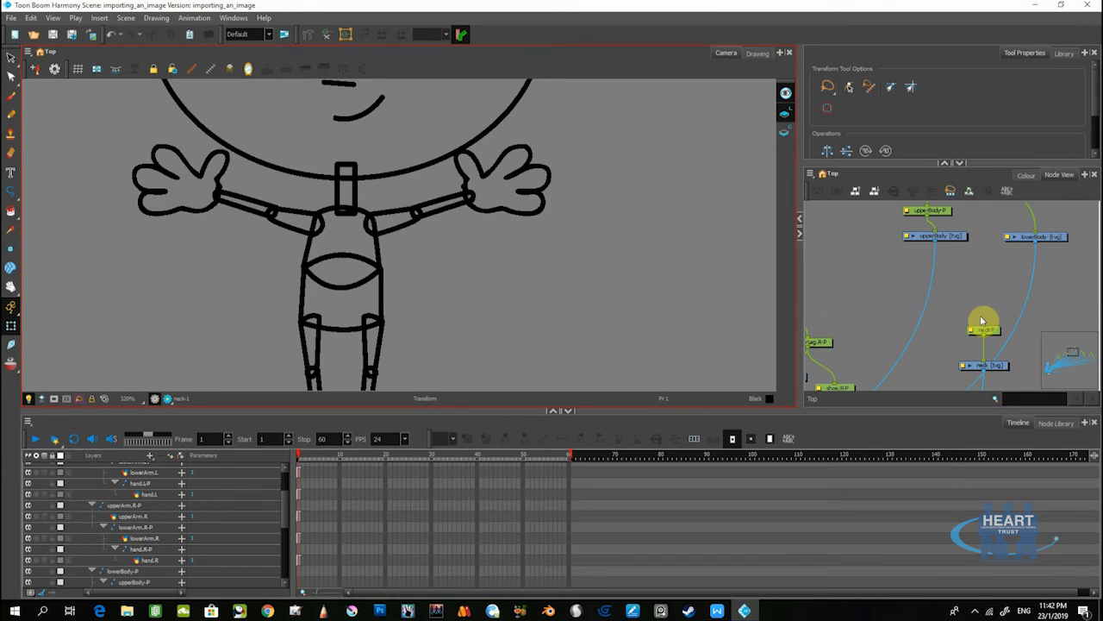
- Find the Head group node in the node network and move it higher, clear of its connections
scroll(981, 317, "up", 1)
left_click_drag(981, 316, 949, 303)
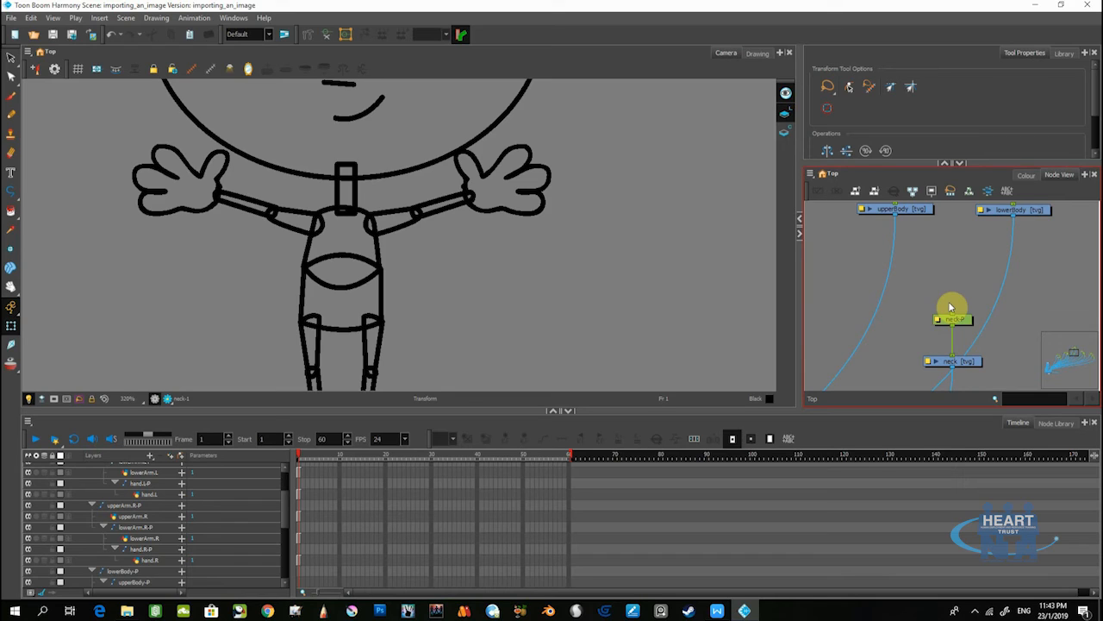
scroll(944, 284, "down", 2)
mouse_move(952, 342)
left_mouse_down()
mouse_move(946, 329)
mouse_move(881, 326)
mouse_move(1002, 304)
mouse_move(1023, 286)
mouse_move(939, 381)
left_mouse_up()
scroll(967, 313, "down", 1)
scroll(969, 313, "down", 2)
left_click_drag(943, 320, 861, 290)
left_click_drag(848, 337, 902, 330)
scroll(872, 332, "up", 2)
scroll(884, 344, "up", 3)
left_click_drag(886, 333, 907, 354)
left_click_drag(860, 349, 872, 256)
scroll(990, 288, "down", 2)
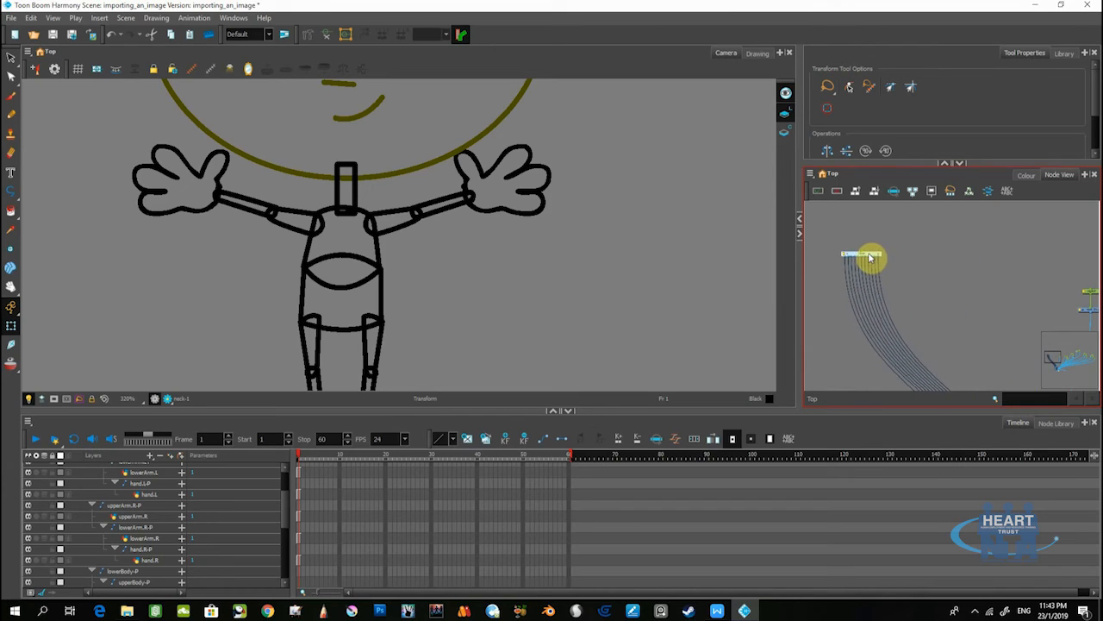
- Ungroup the Head group node so its pegs and drawings sit directly in the main node network
scroll(917, 283, "up", 1)
scroll(862, 266, "up", 2)
left_click_drag(862, 266, 872, 304)
right_click(879, 278)
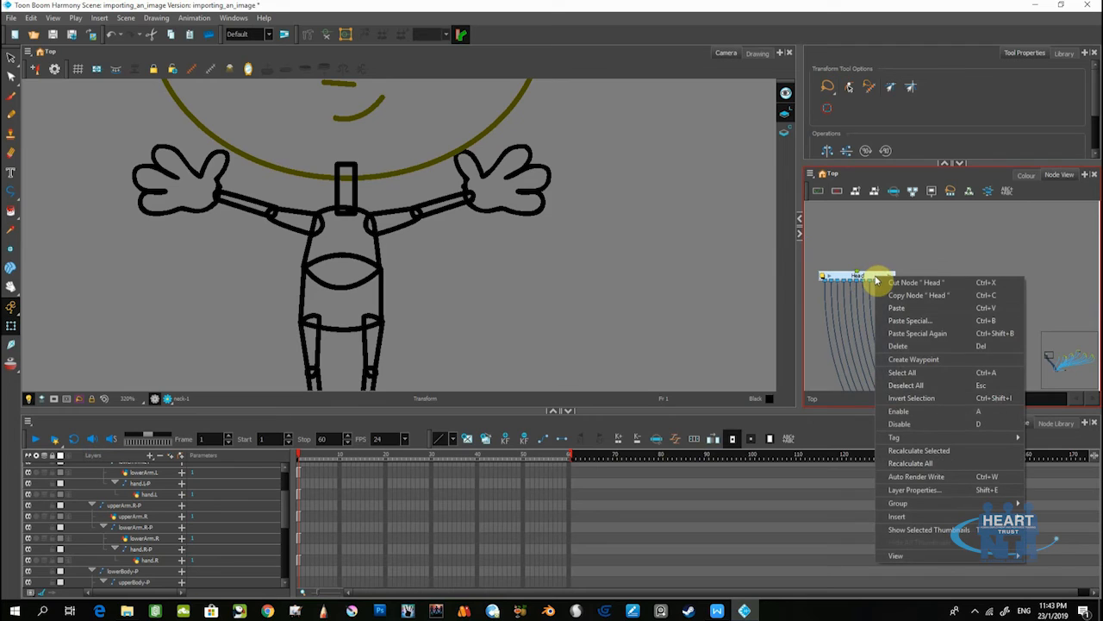
mouse_move(913, 503)
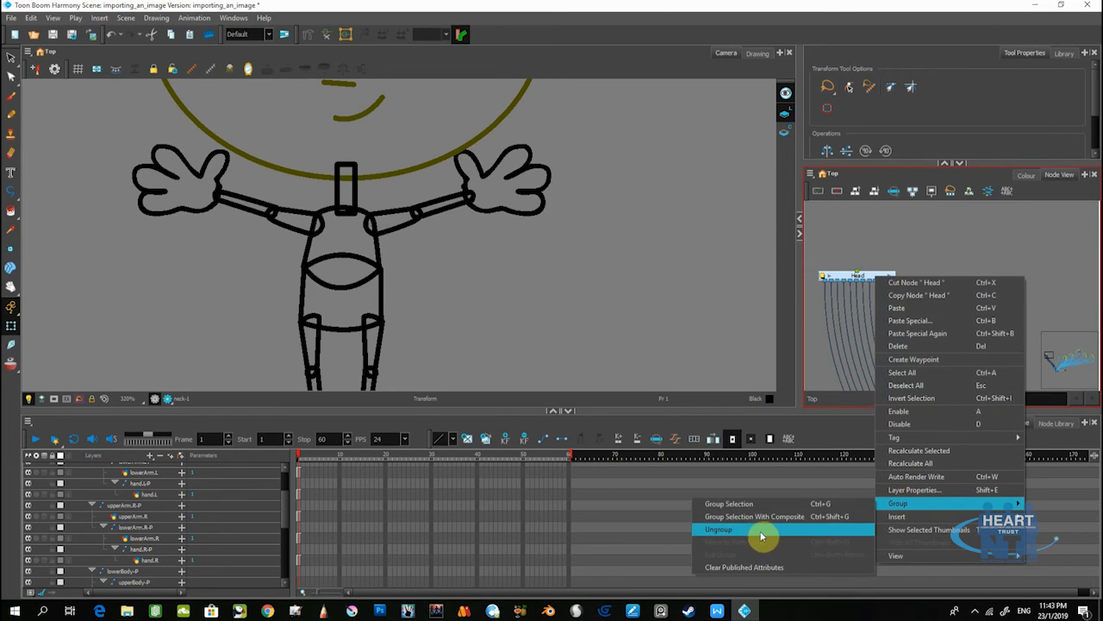
left_click(729, 529)
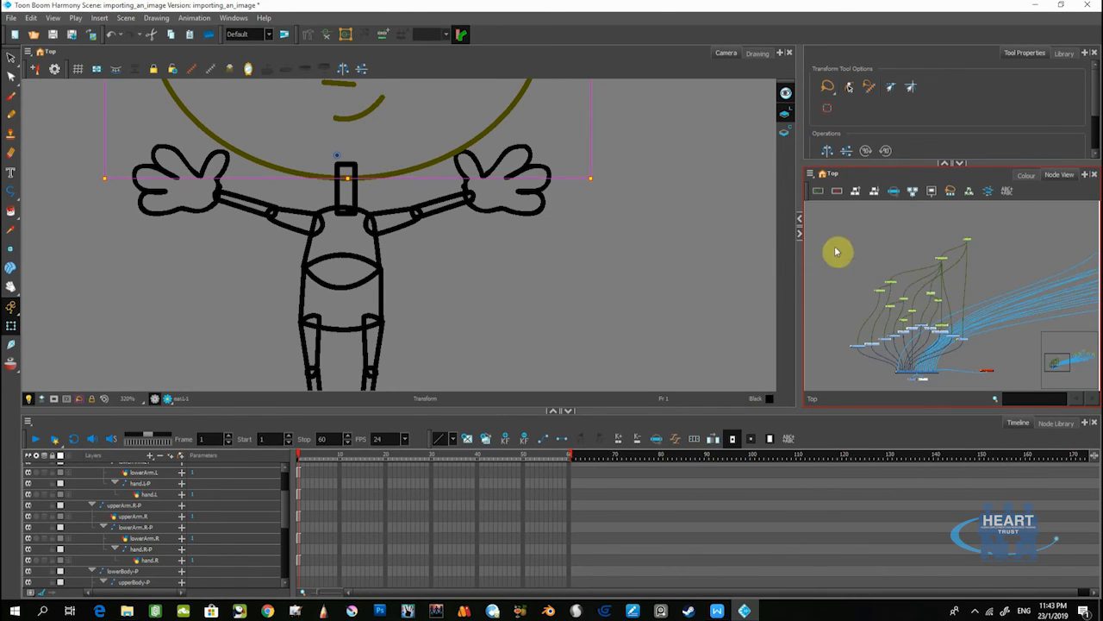
- Select all the neck, body, arm and leg nodes together and bring them toward the ungrouped head nodes
left_click_drag(835, 231, 877, 279)
left_click_drag(1037, 259, 853, 294)
scroll(946, 275, "down", 2)
left_click_drag(950, 273, 856, 291)
left_click_drag(828, 233, 1075, 314)
scroll(937, 273, "up", 2)
left_click_drag(883, 278, 921, 288)
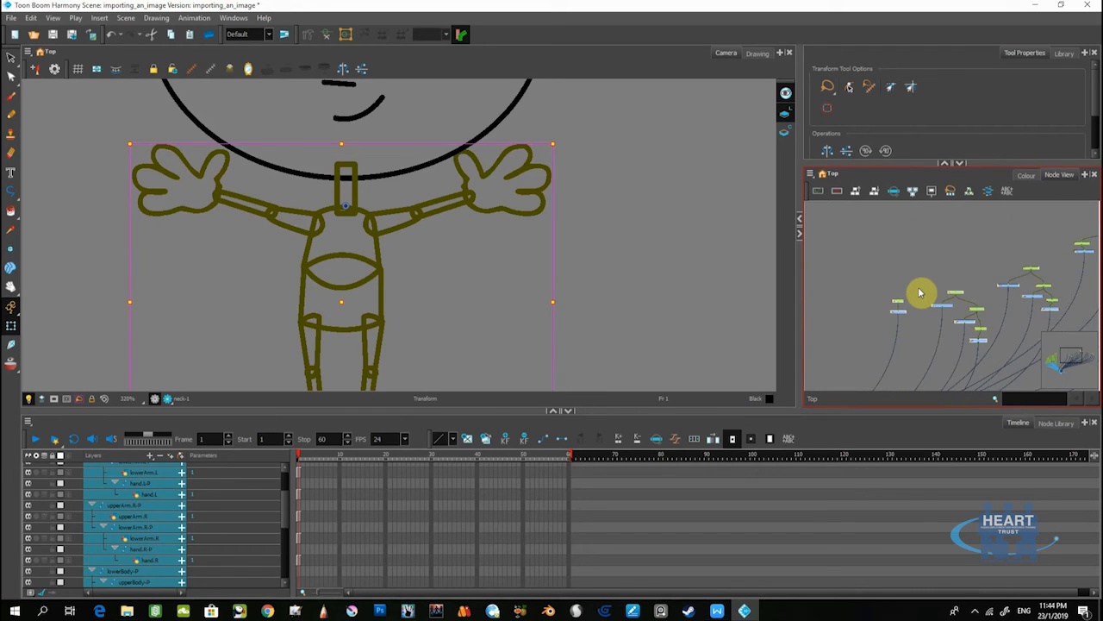
- Enlarge the node network view and place the selected neck, body and limb nodes right beside the head hierarchy
key("ctrl+f")
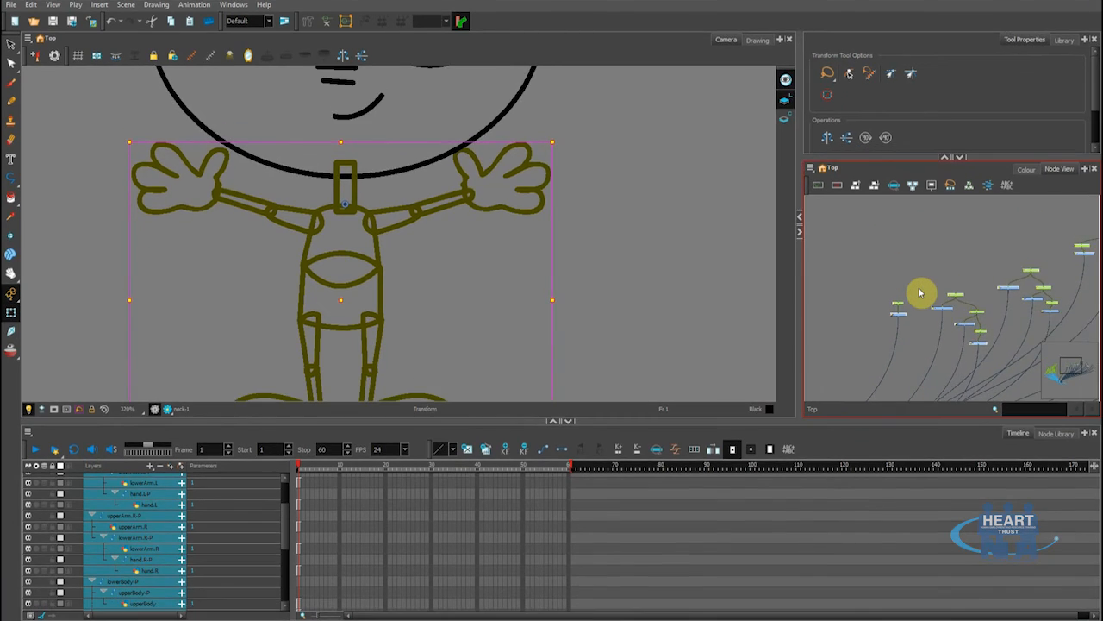
scroll(620, 296, "up", 5)
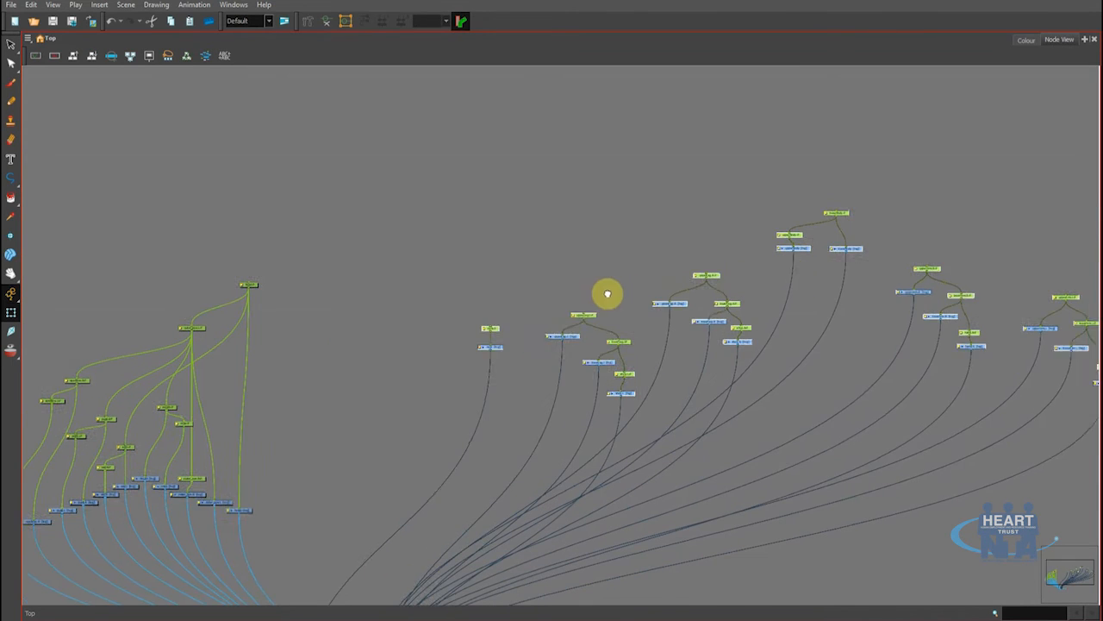
left_click_drag(584, 338, 374, 421)
scroll(395, 322, "up", 3)
left_click_drag(317, 319, 436, 242)
scroll(424, 251, "up", 1)
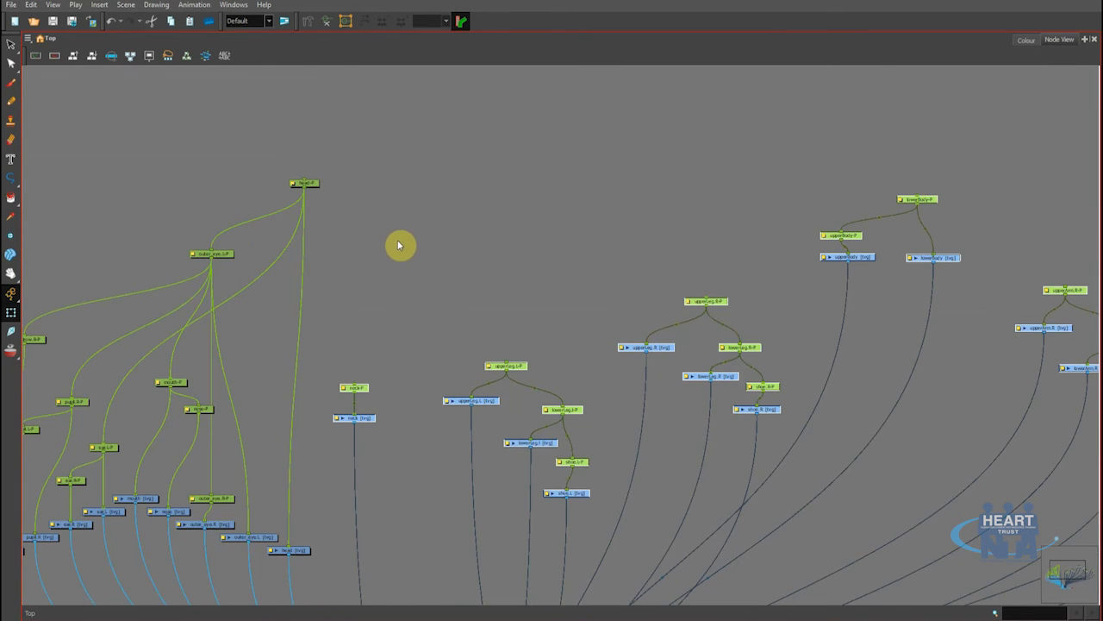
left_click(386, 304)
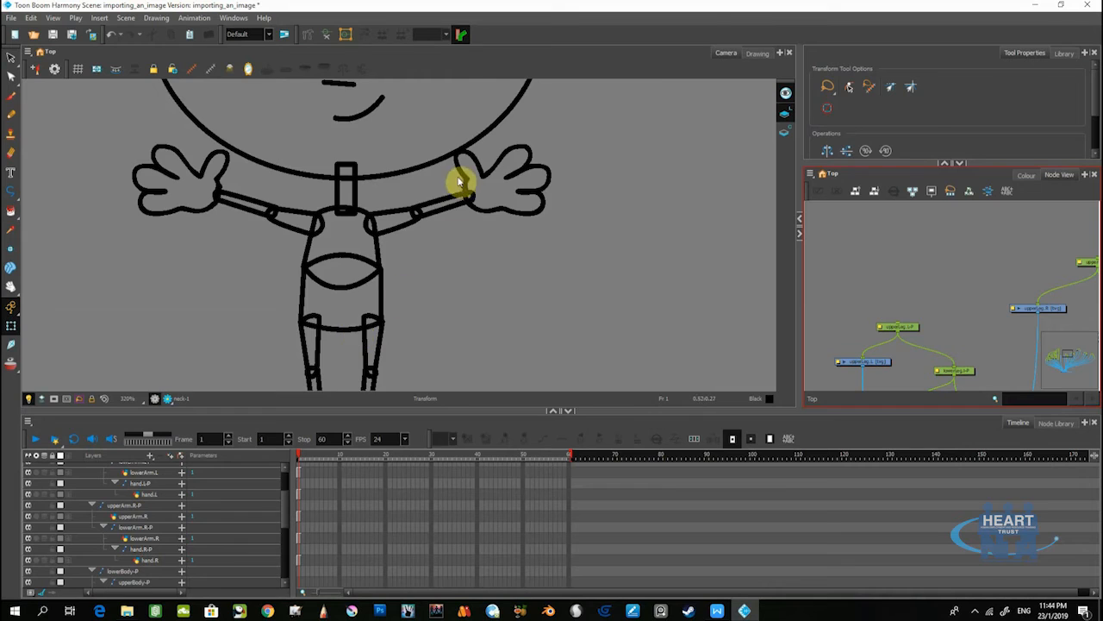
- Lower the head-P peg and move neck-P with its neck drawing up beside it at about the same height
scroll(388, 233, "down", 2)
scroll(378, 277, "up", 2)
left_click_drag(378, 277, 380, 287)
left_click_drag(402, 181, 429, 220)
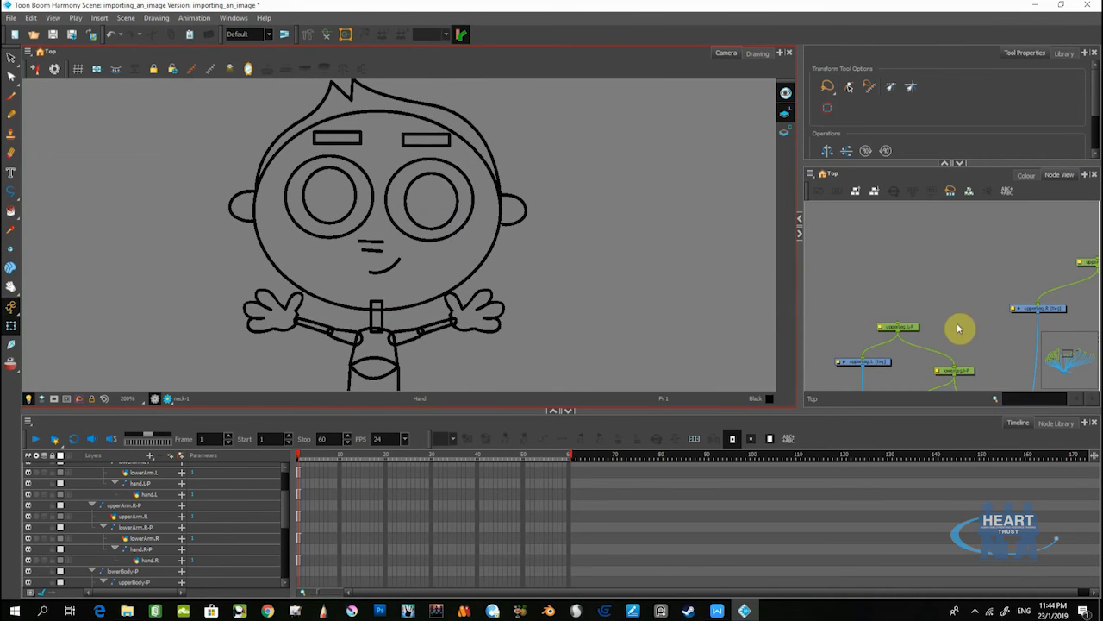
mouse_move(959, 329)
left_mouse_down()
mouse_move(914, 277)
mouse_move(953, 301)
mouse_move(896, 295)
mouse_move(923, 291)
mouse_move(928, 322)
mouse_move(953, 346)
left_mouse_up()
left_click_drag(951, 283, 948, 248)
mouse_move(941, 312)
left_mouse_down()
mouse_move(941, 323)
mouse_move(982, 310)
mouse_move(946, 333)
left_mouse_up()
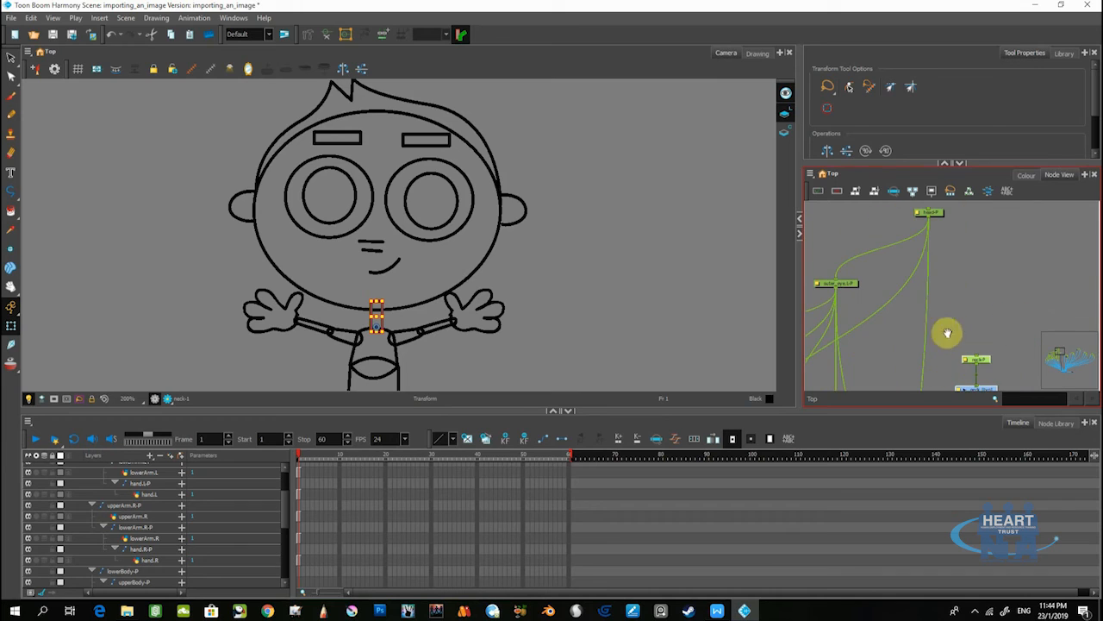
left_click_drag(935, 217, 925, 262)
left_click_drag(992, 387, 1000, 351)
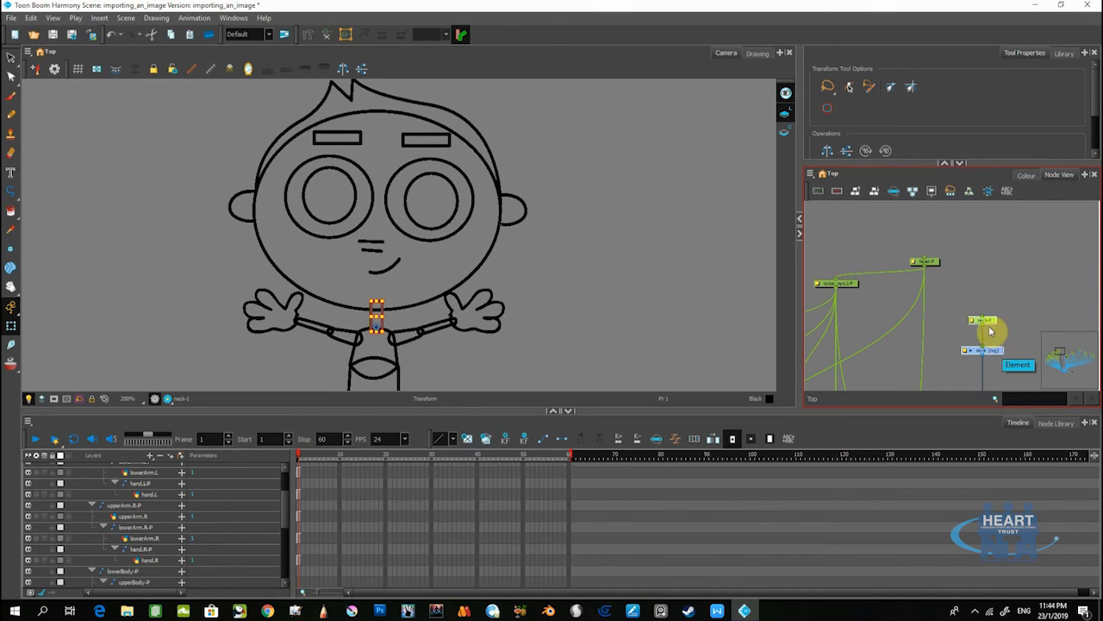
left_click_drag(991, 323, 994, 256)
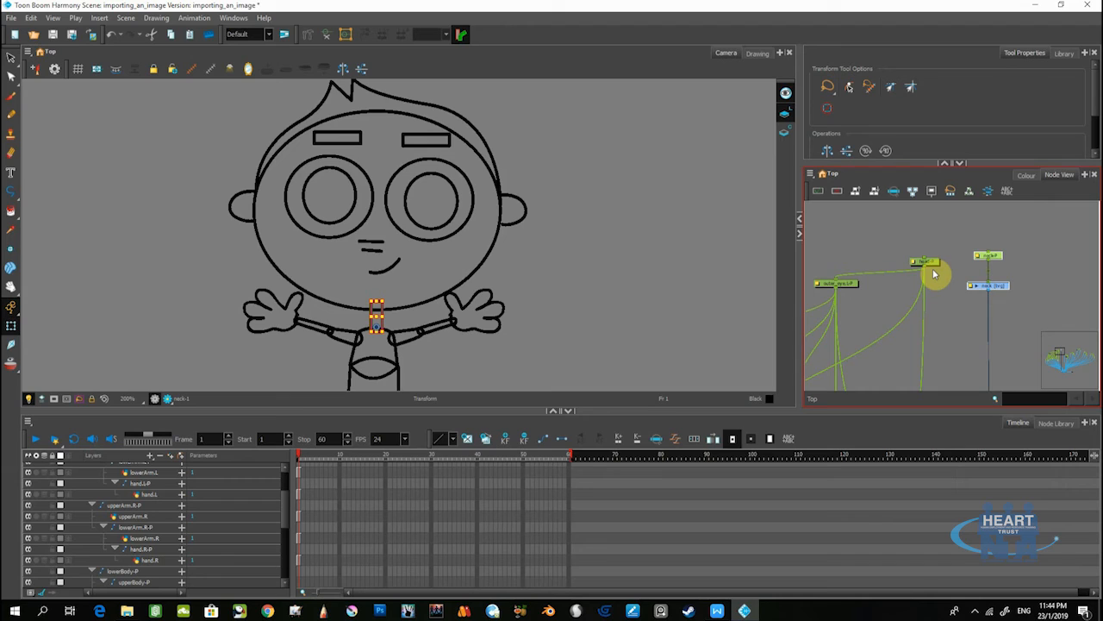
- Connect head-P under a raised neck-P, test-rotate the head and neck with neck-P, and undo the rotation
left_click_drag(931, 268, 930, 274)
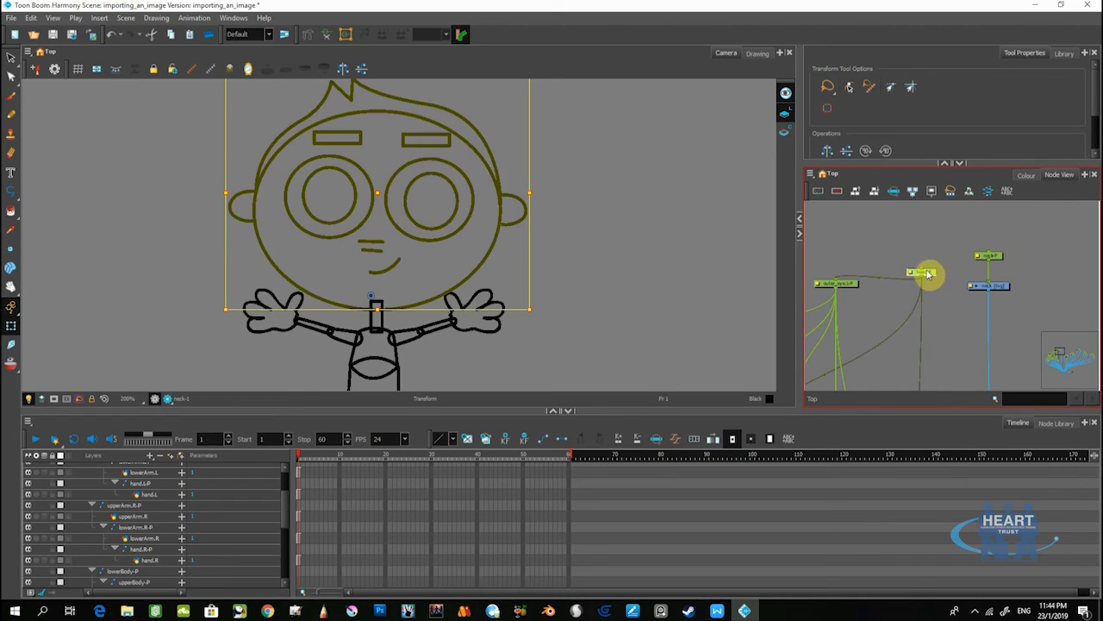
left_click_drag(924, 271, 991, 261)
left_click_drag(994, 255, 985, 223)
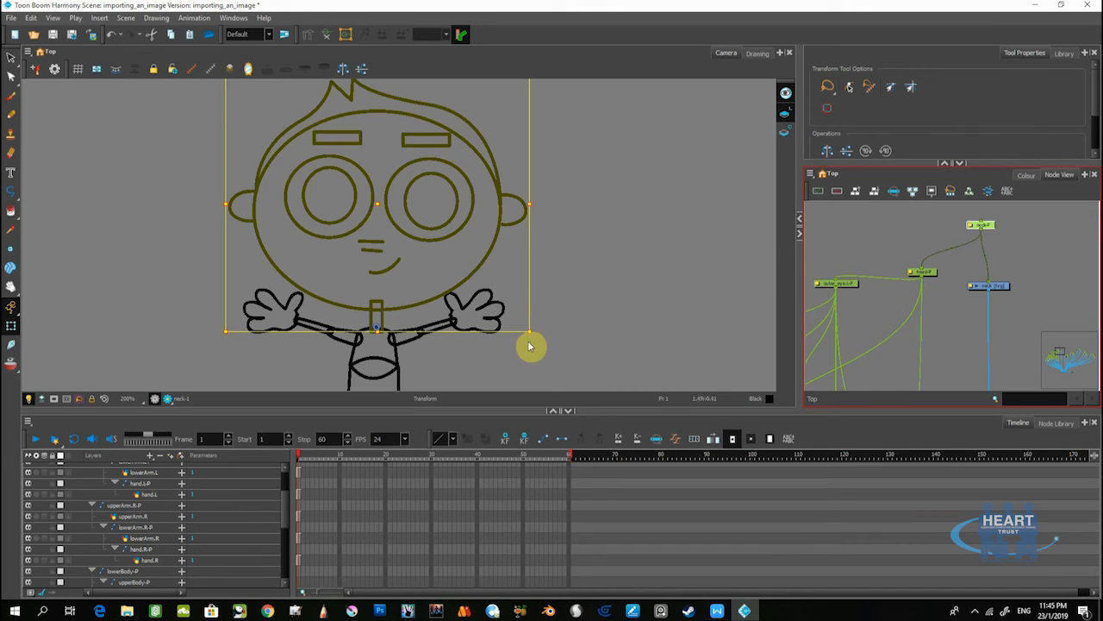
mouse_move(536, 338)
left_mouse_down()
mouse_move(532, 306)
mouse_move(543, 337)
mouse_move(556, 312)
left_mouse_up()
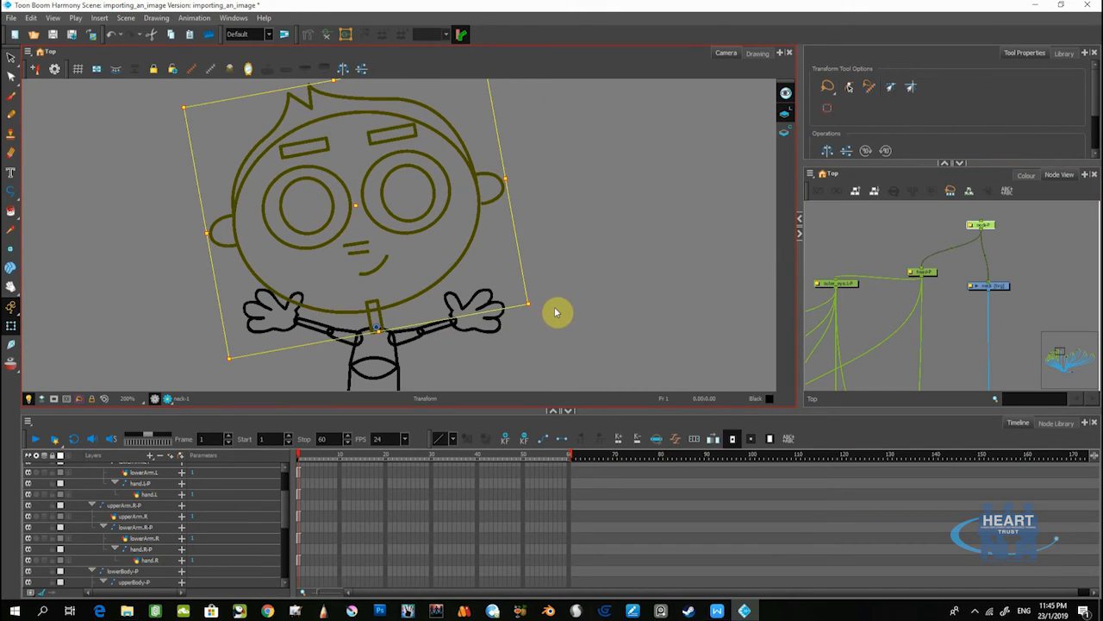
key("ctrl+z")
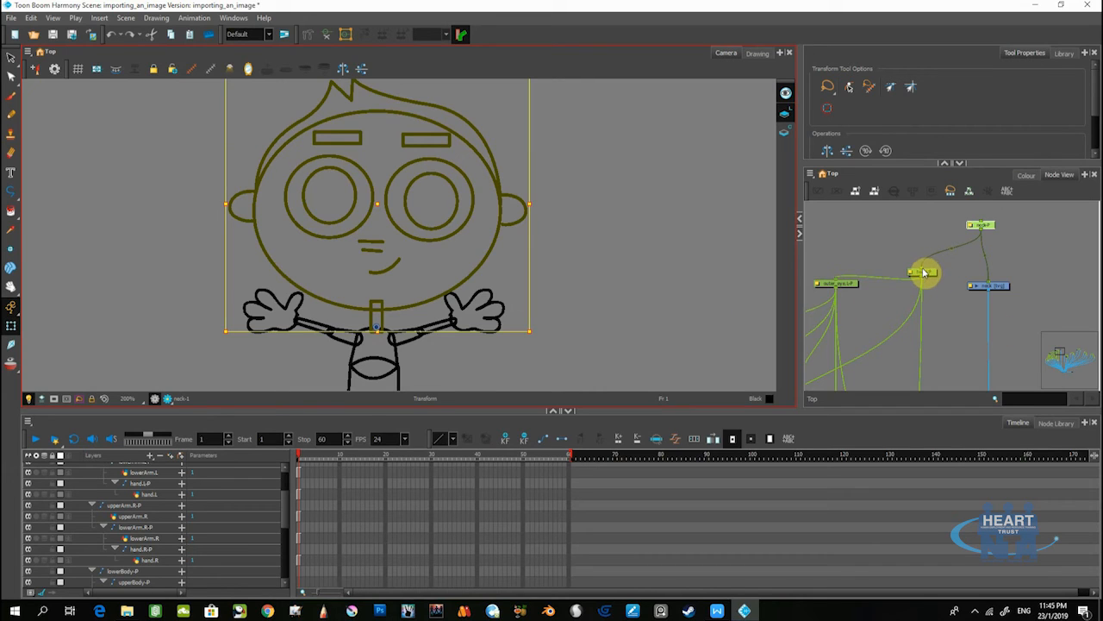
- Reverse the hierarchy by connecting neck-P under a raised head-P, test-rotate the head, and undo the rotation
left_click_drag(923, 269, 964, 224)
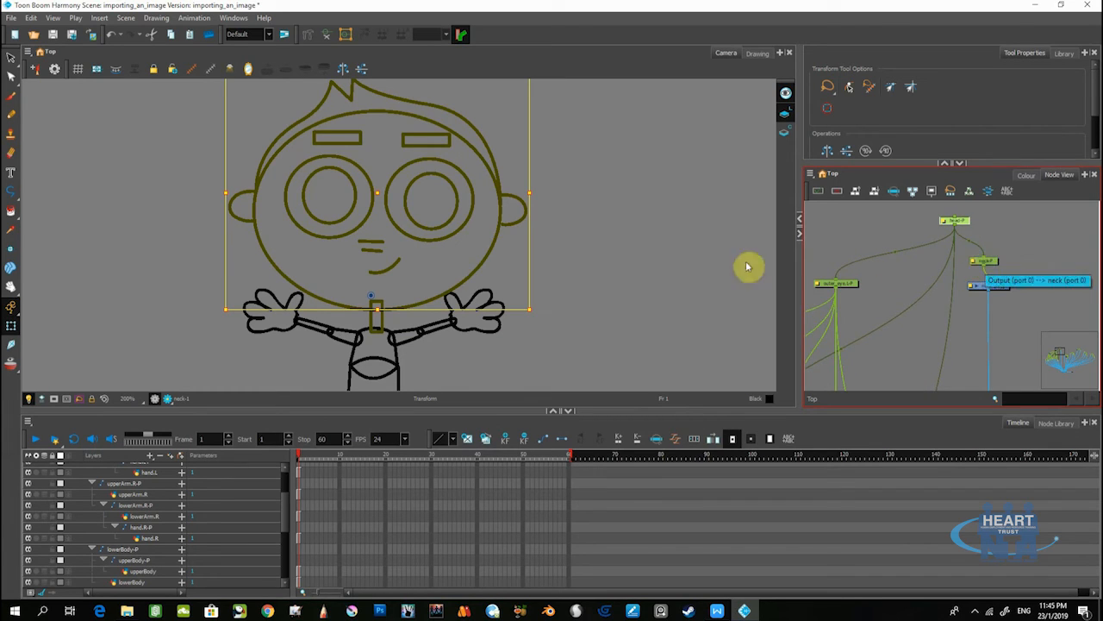
left_click(540, 316)
mouse_move(539, 315)
left_mouse_down()
mouse_move(549, 362)
mouse_move(565, 329)
left_mouse_up()
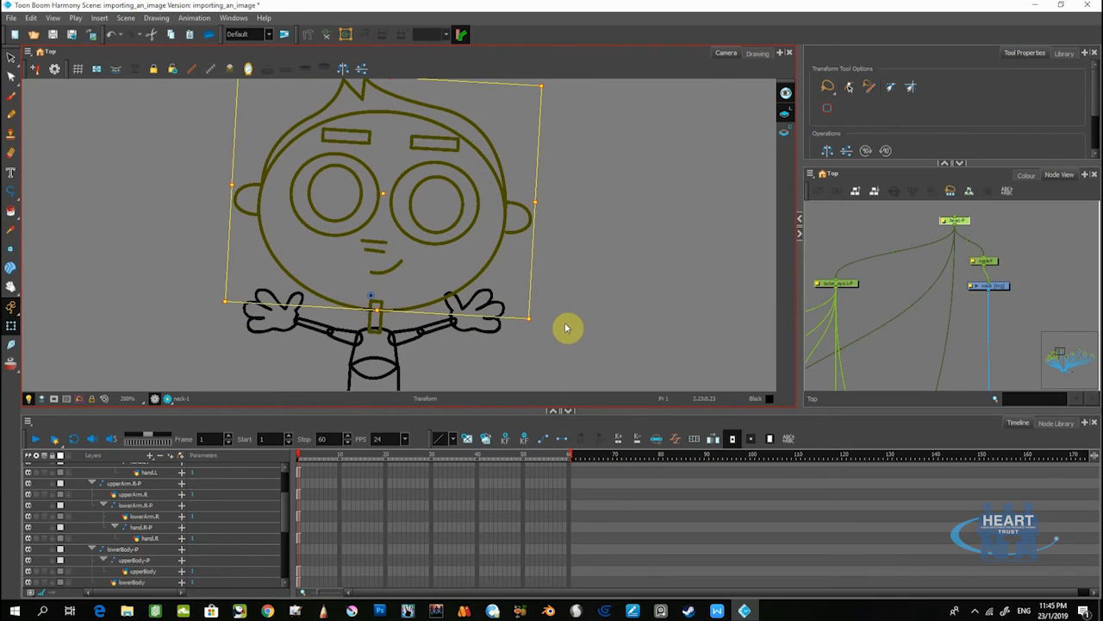
key("ctrl+z")
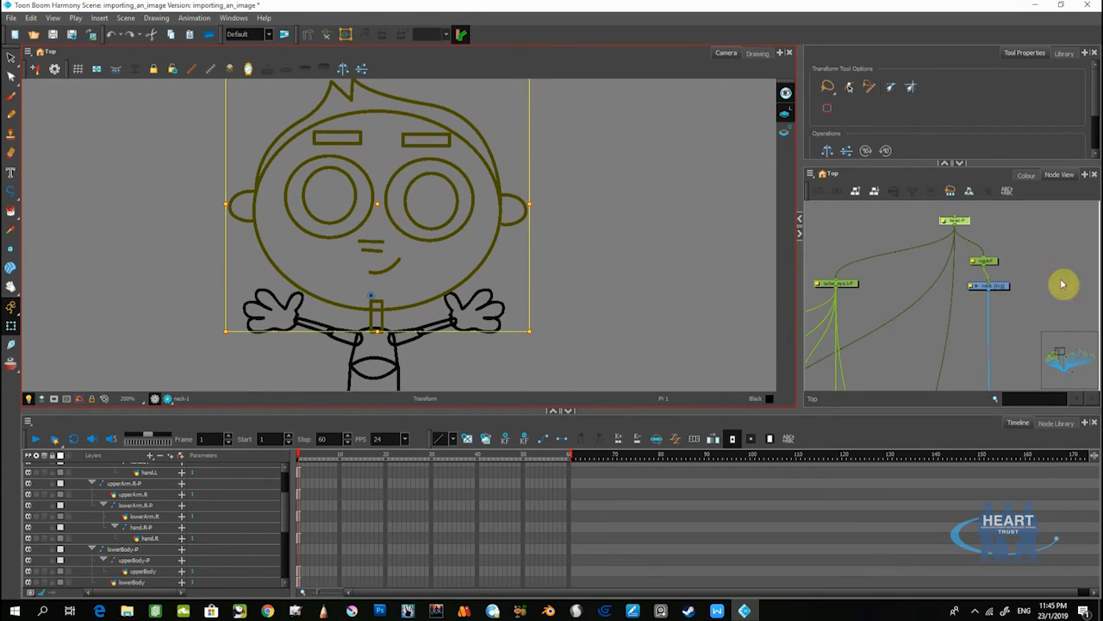
- Disconnect neck-P from head-P, raise neck-P above it, and connect head-P as a child of neck-P
left_click(1011, 245)
scroll(985, 259, "up", 1)
mouse_move(965, 219)
left_mouse_down()
mouse_move(931, 242)
mouse_move(923, 271)
left_mouse_up()
left_click_drag(991, 273, 982, 244)
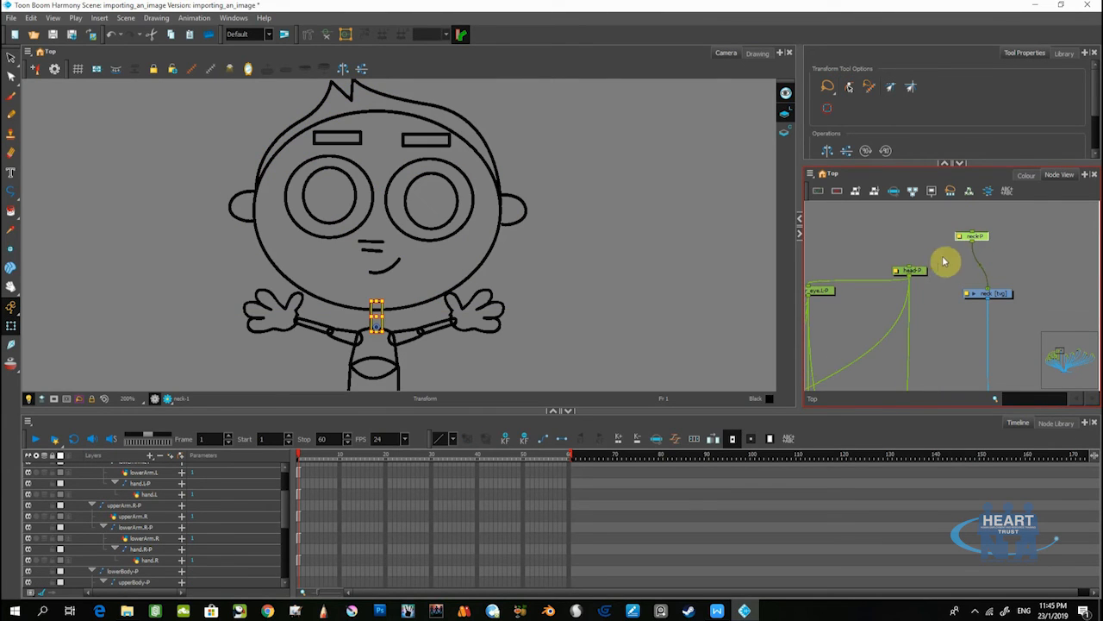
left_click_drag(910, 267, 982, 214)
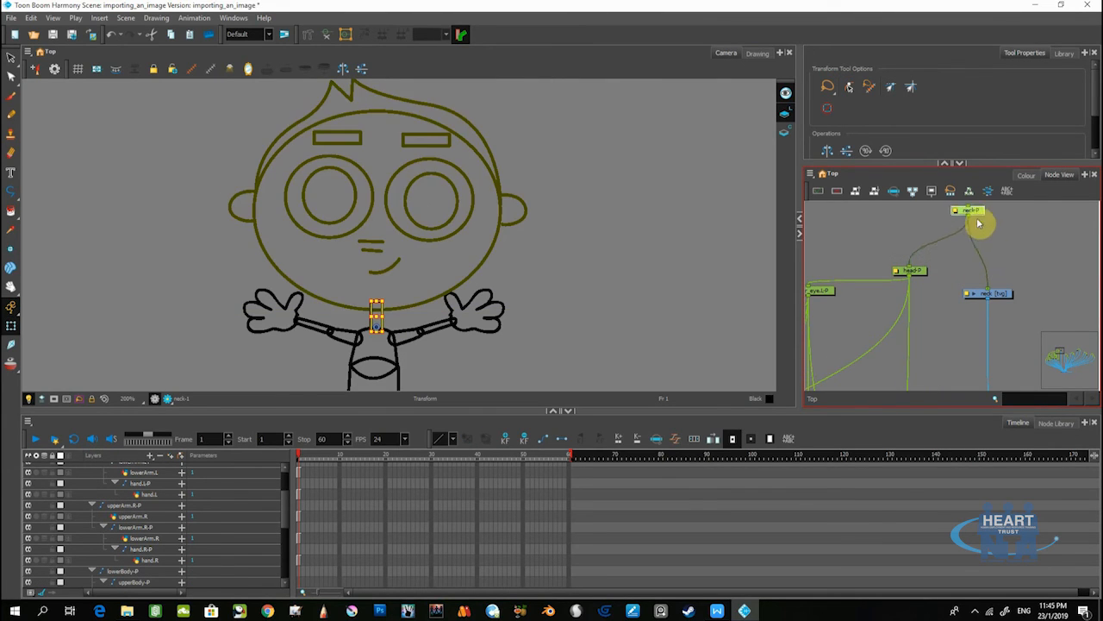
scroll(966, 254, "down", 1)
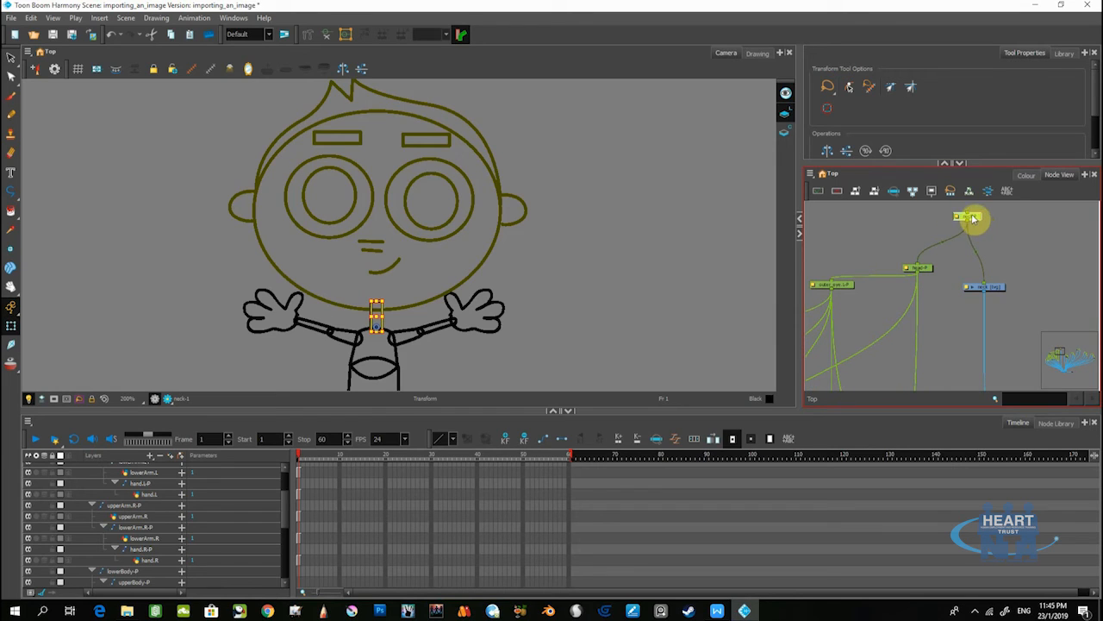
scroll(925, 278, "down", 1)
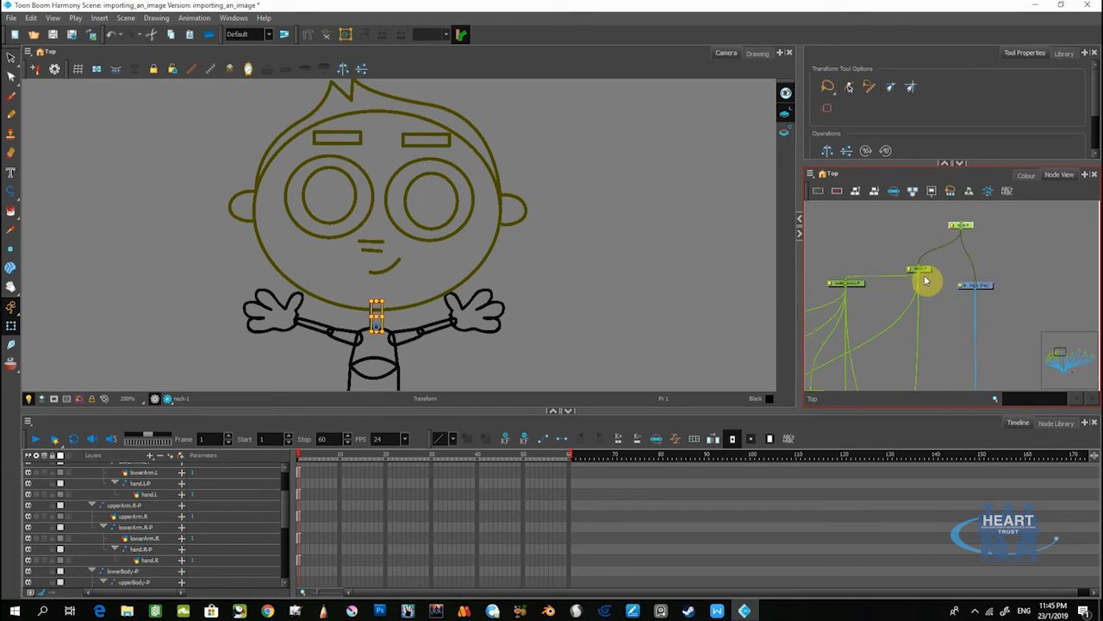
scroll(925, 278, "down", 1)
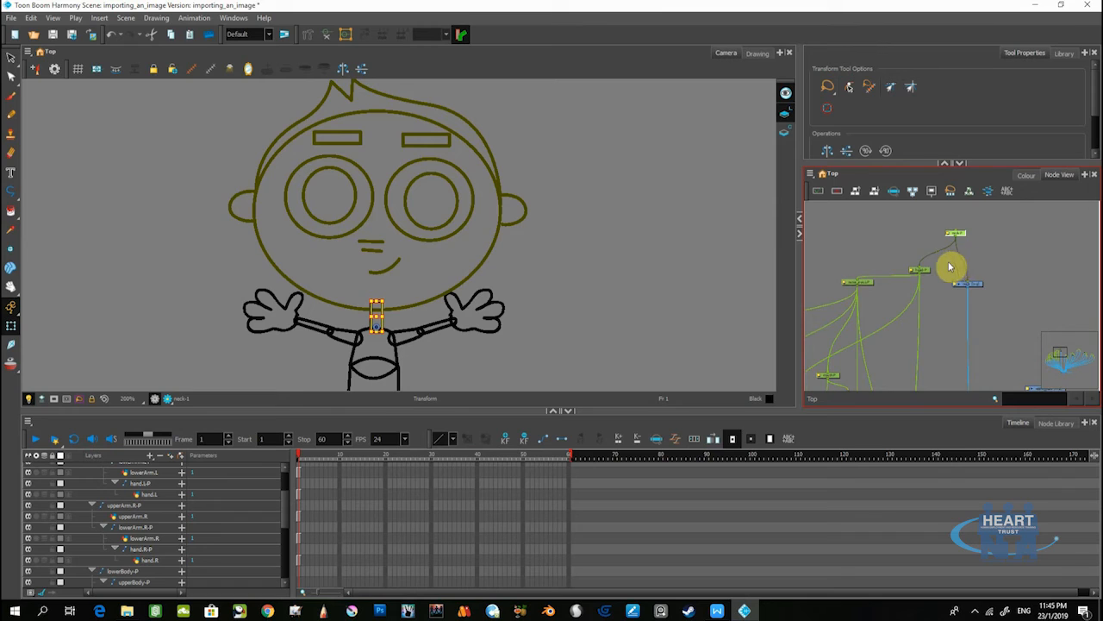
scroll(922, 268, "up", 3)
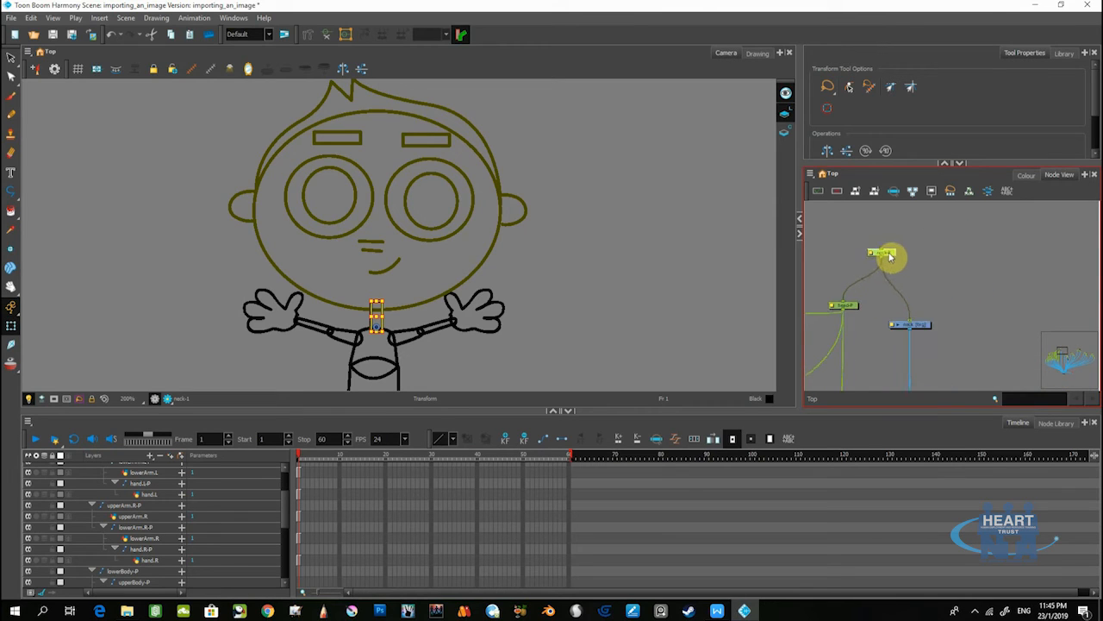
- Lower the neck drawing beneath neck-P and select neck-P and head-P in turn to check which parts each controls
left_click_drag(918, 326, 914, 341)
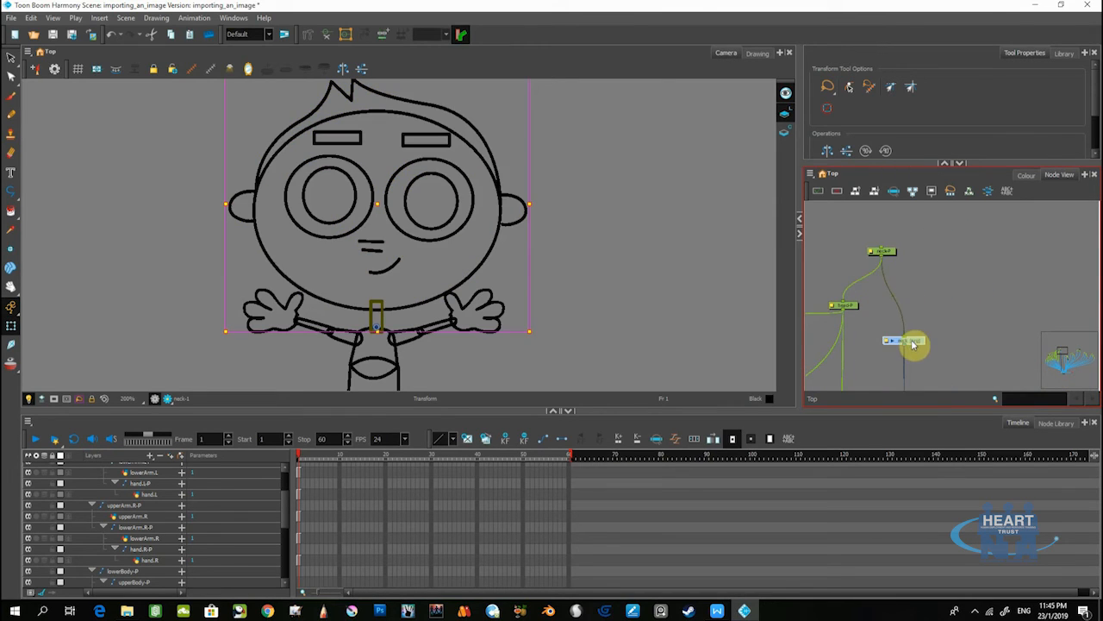
left_click(889, 251)
left_click(846, 304)
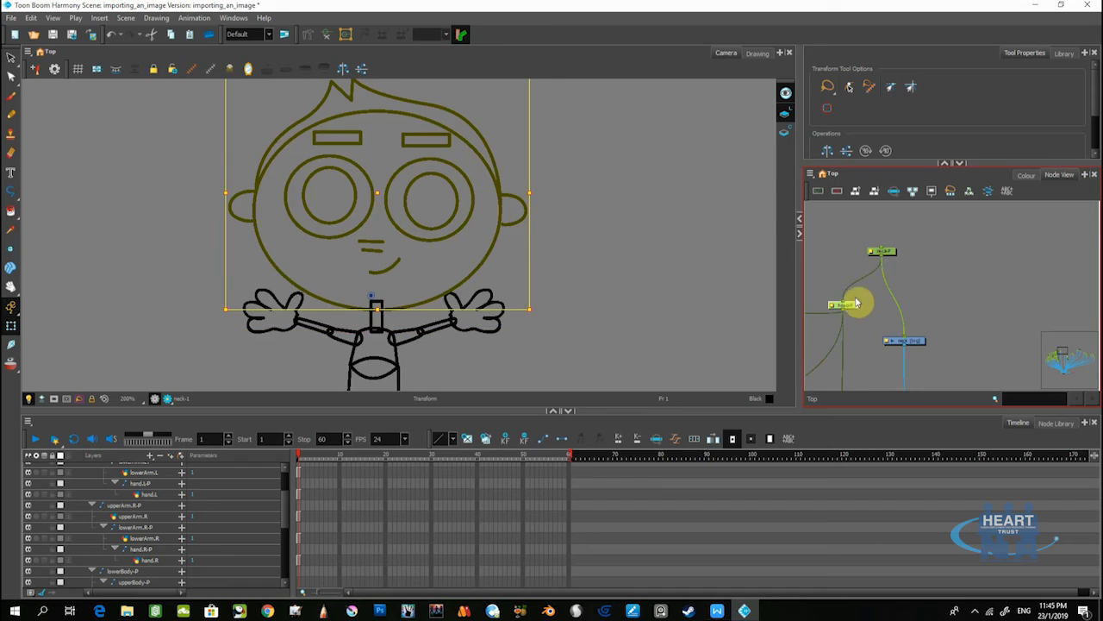
left_click(893, 255)
- Examine the separate leg, body and arm peg hierarchies across the node network
scroll(894, 260, "down", 1)
left_click_drag(913, 272, 880, 247)
scroll(924, 296, "down", 1)
left_click_drag(926, 295, 847, 269)
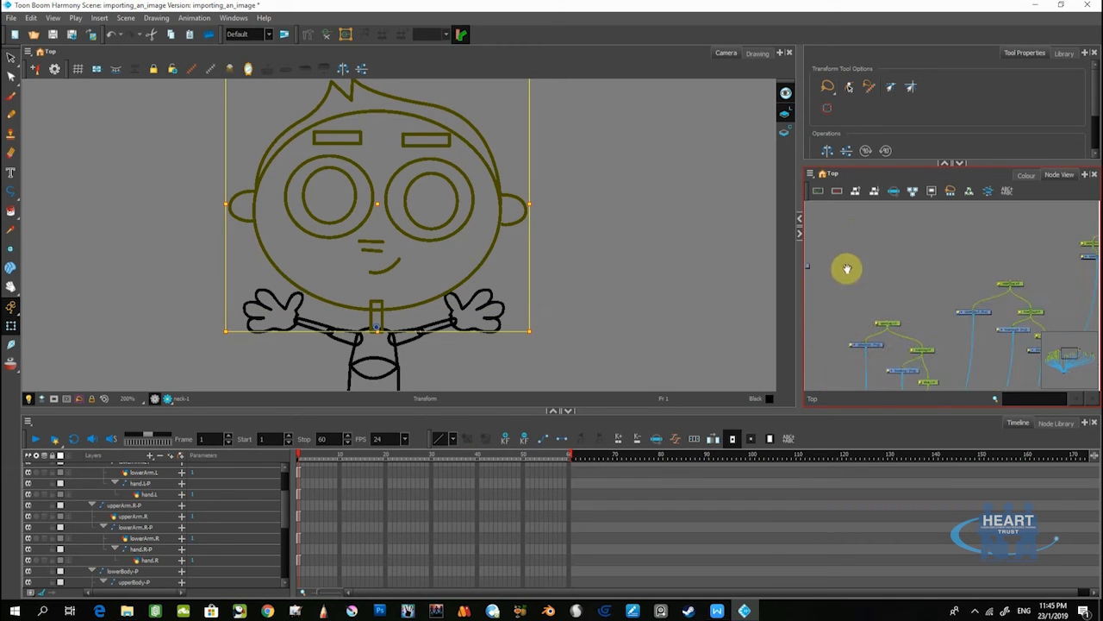
scroll(870, 319, "up", 3)
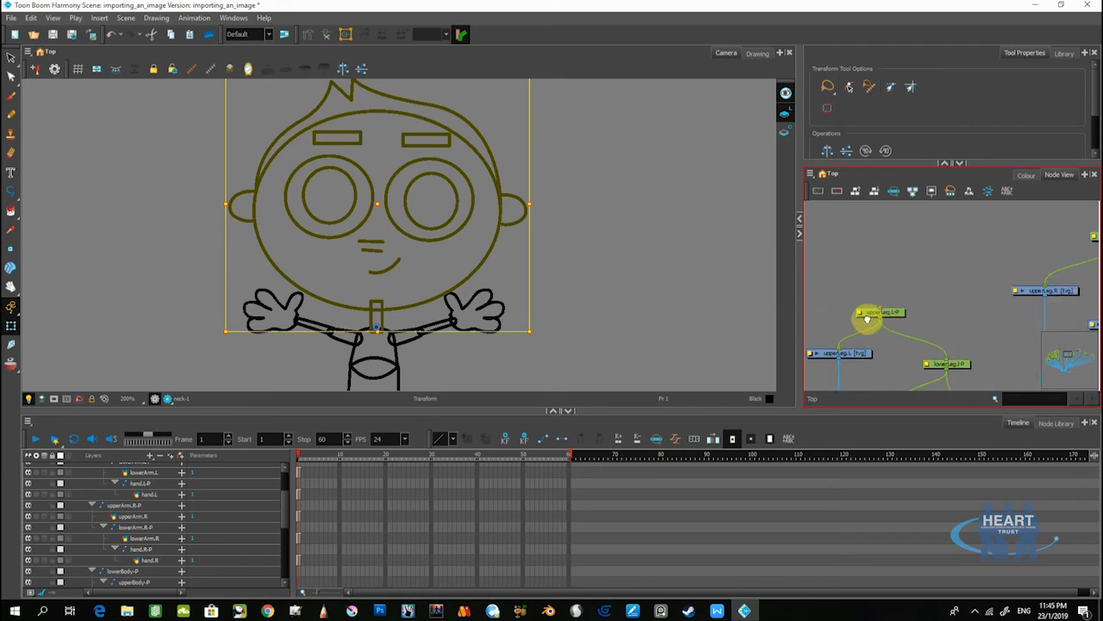
scroll(874, 318, "down", 4)
scroll(916, 303, "down", 2)
left_click_drag(916, 299, 862, 281)
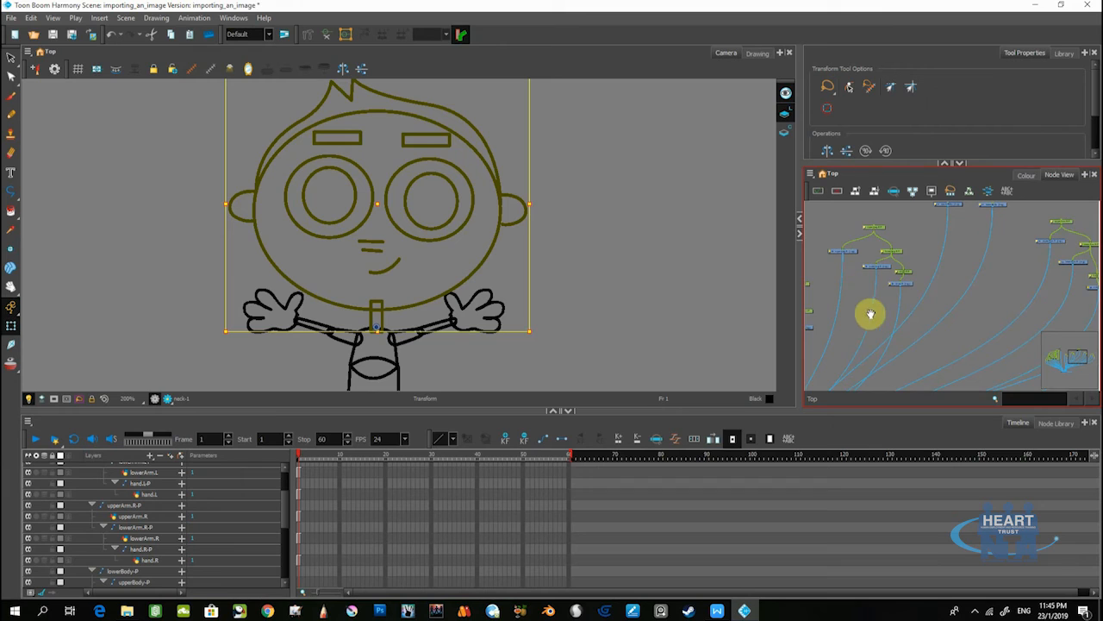
scroll(870, 314, "down", 4)
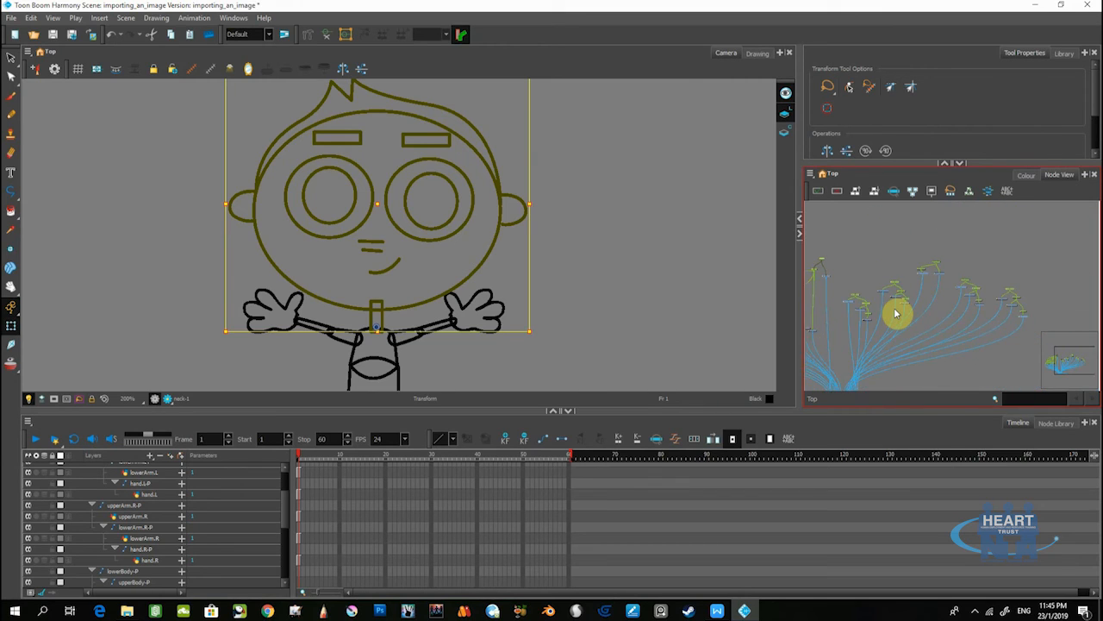
scroll(896, 314, "up", 2)
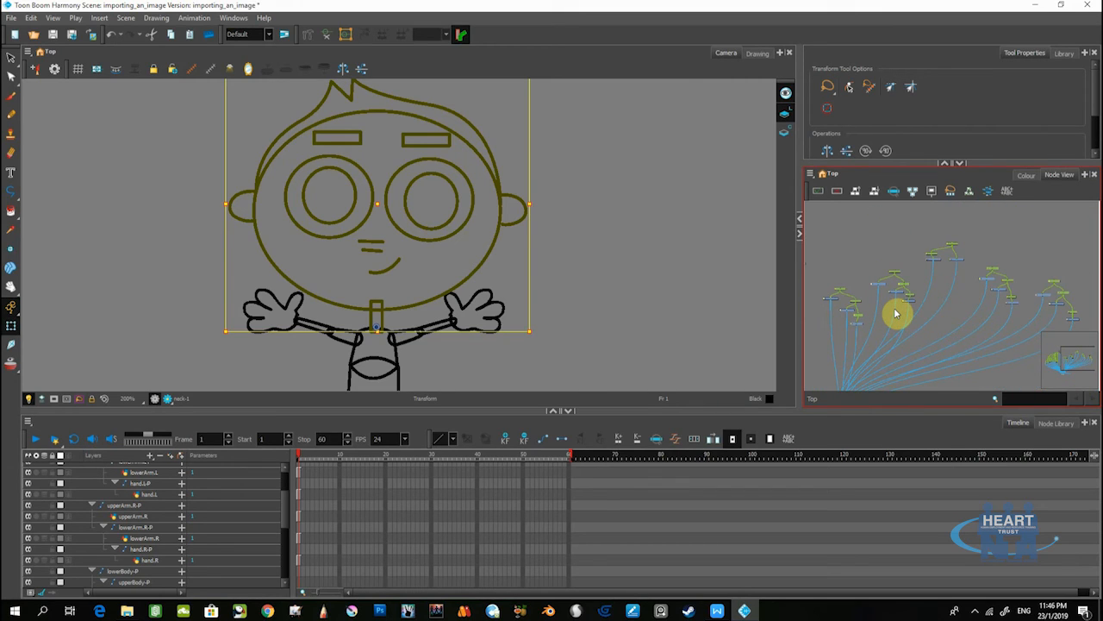
scroll(963, 291, "up", 3)
left_click_drag(963, 294, 948, 313)
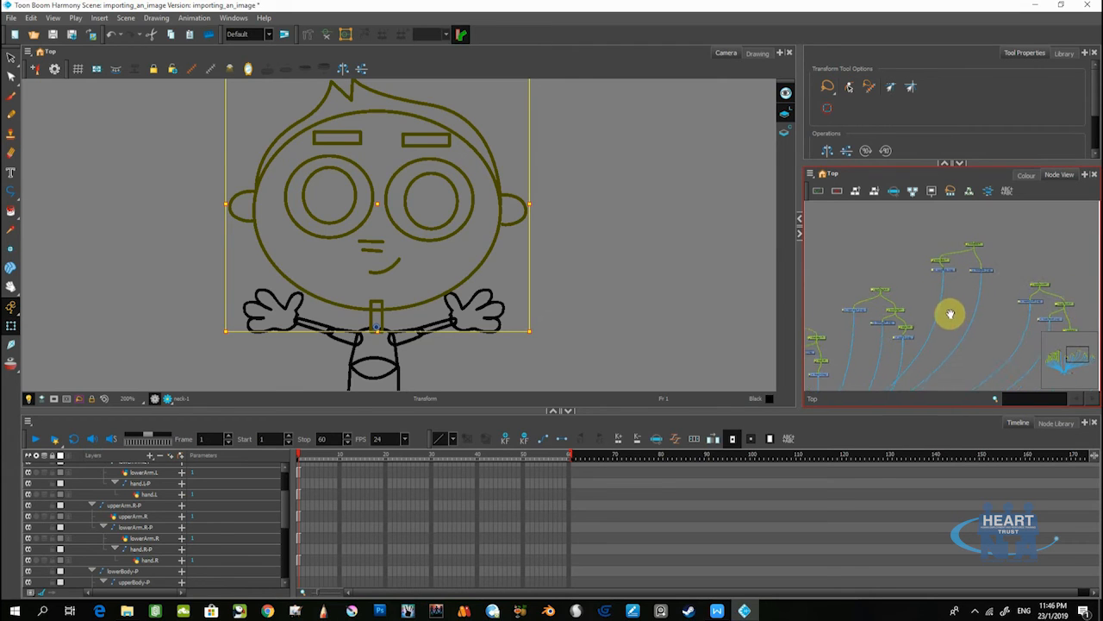
- Select the head, neck, arms and body together in the camera view and clear the selection
scroll(598, 306, "down", 2)
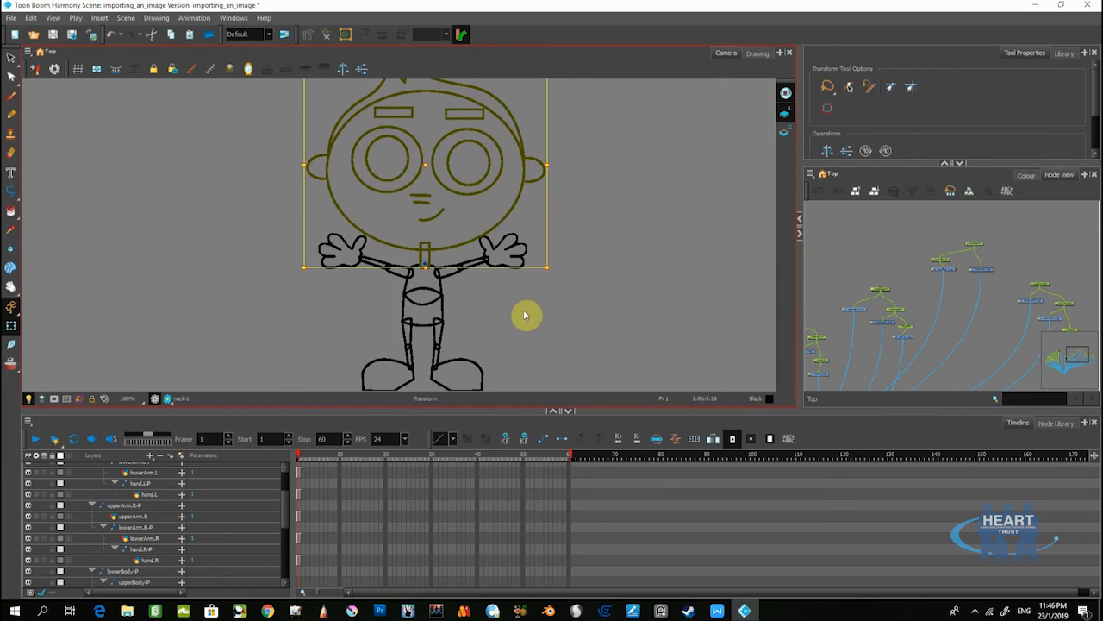
left_click_drag(505, 310, 511, 339)
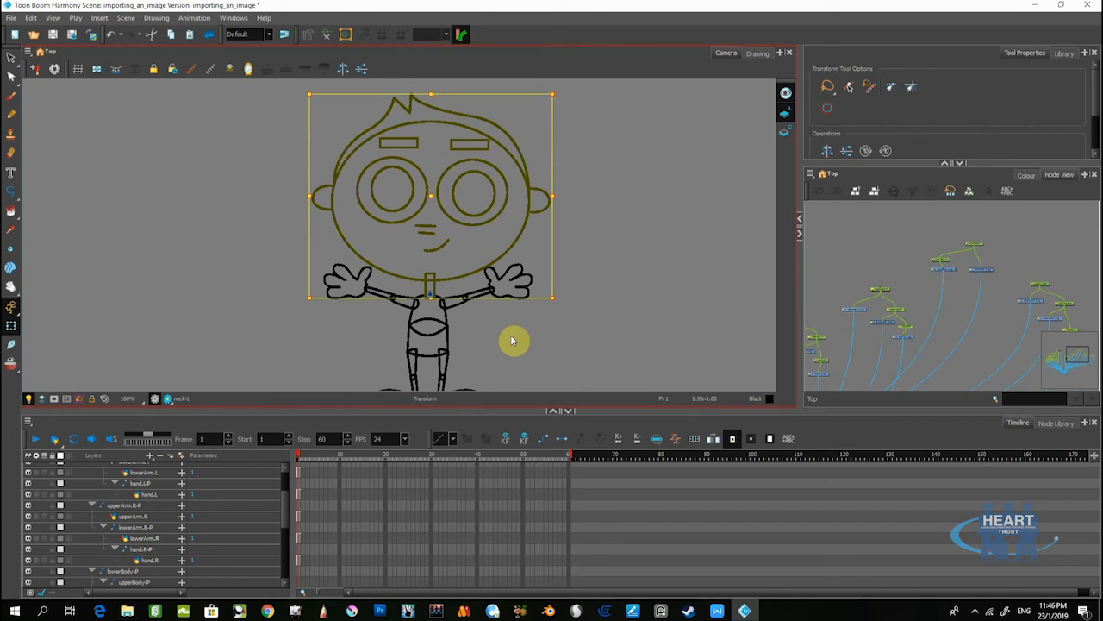
mouse_move(479, 329)
left_mouse_down()
mouse_move(352, 335)
mouse_move(301, 294)
mouse_move(283, 220)
mouse_move(296, 155)
mouse_move(390, 101)
mouse_move(486, 102)
mouse_move(584, 166)
mouse_move(597, 259)
mouse_move(546, 331)
mouse_move(499, 343)
mouse_move(428, 336)
left_mouse_up()
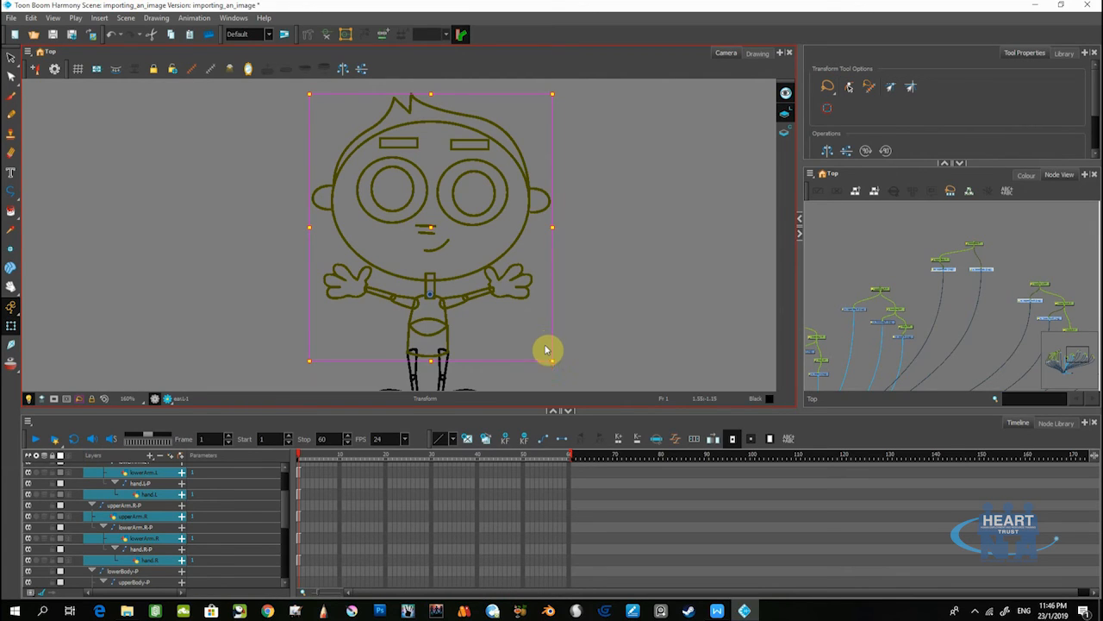
left_click(591, 342)
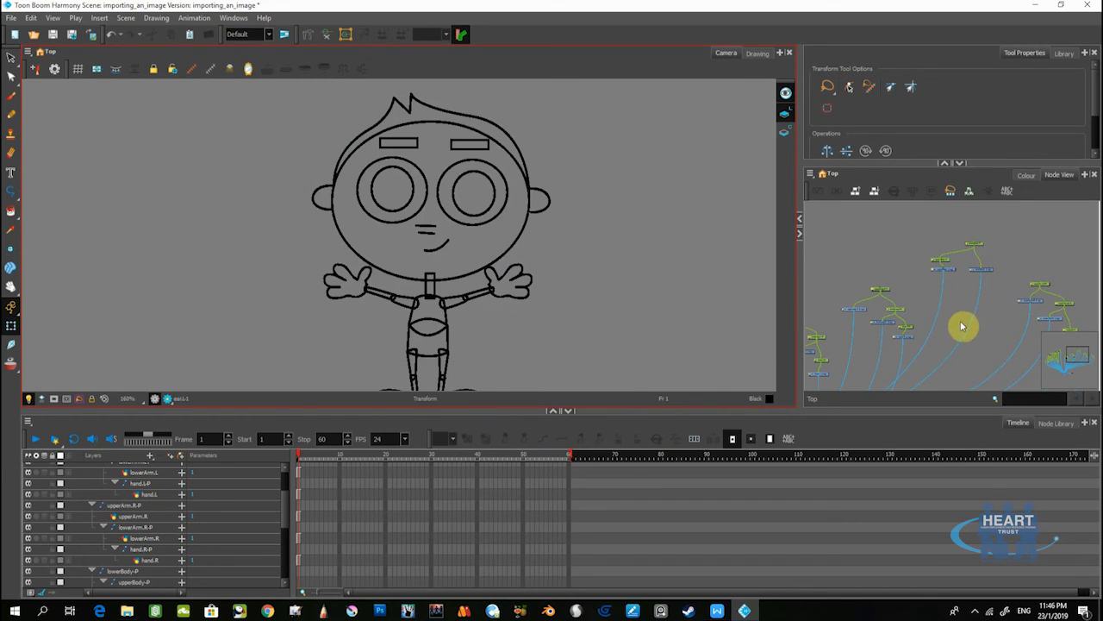
- Enlarge the node network view and examine how the arm, leg and body hierarchies are laid out
left_click_drag(951, 322, 850, 281)
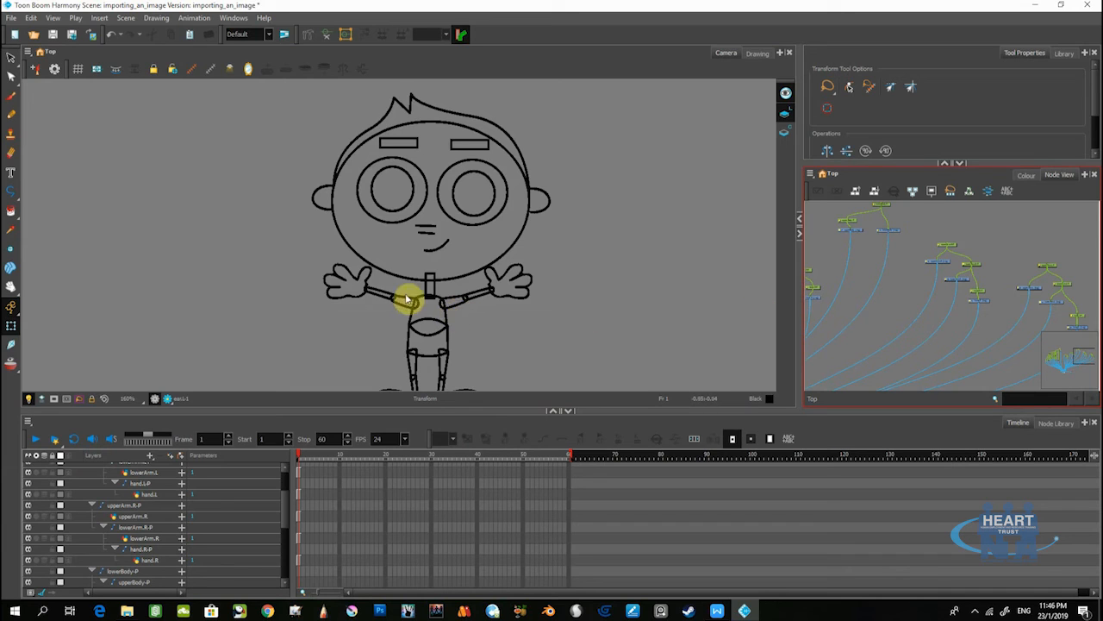
mouse_move(865, 321)
left_mouse_down()
mouse_move(924, 312)
mouse_move(873, 339)
left_mouse_up()
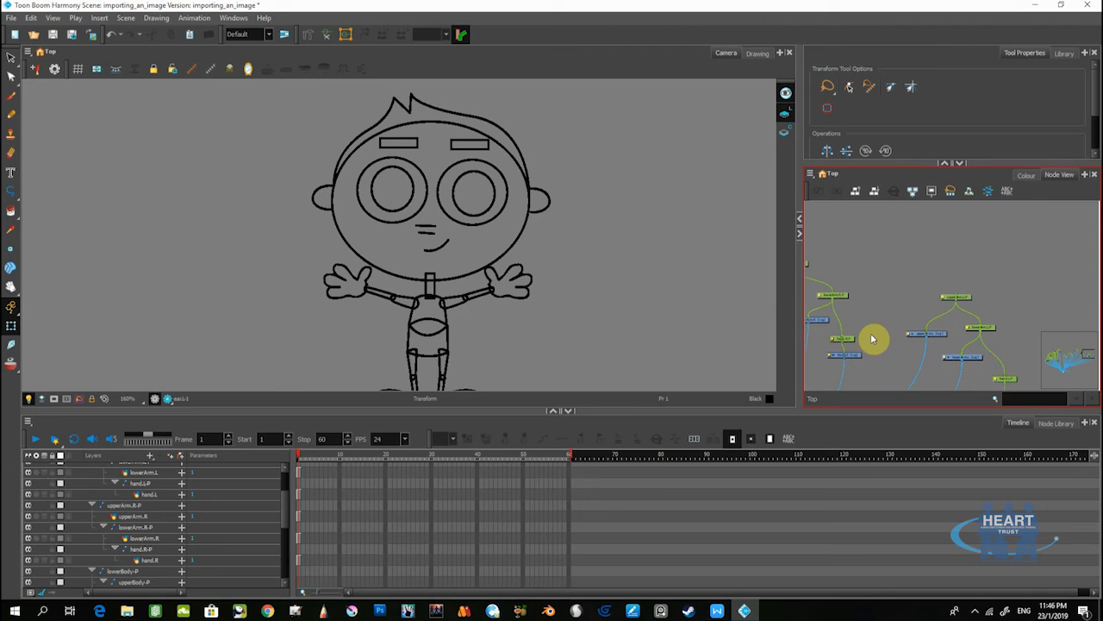
scroll(879, 333, "up", 2)
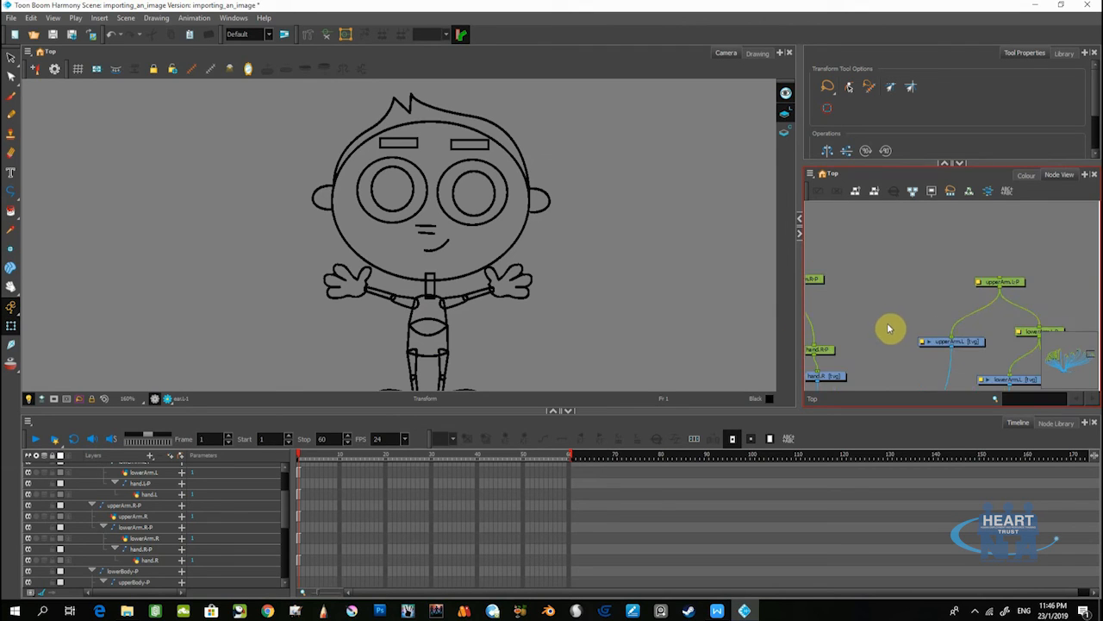
left_click_drag(888, 325, 978, 277)
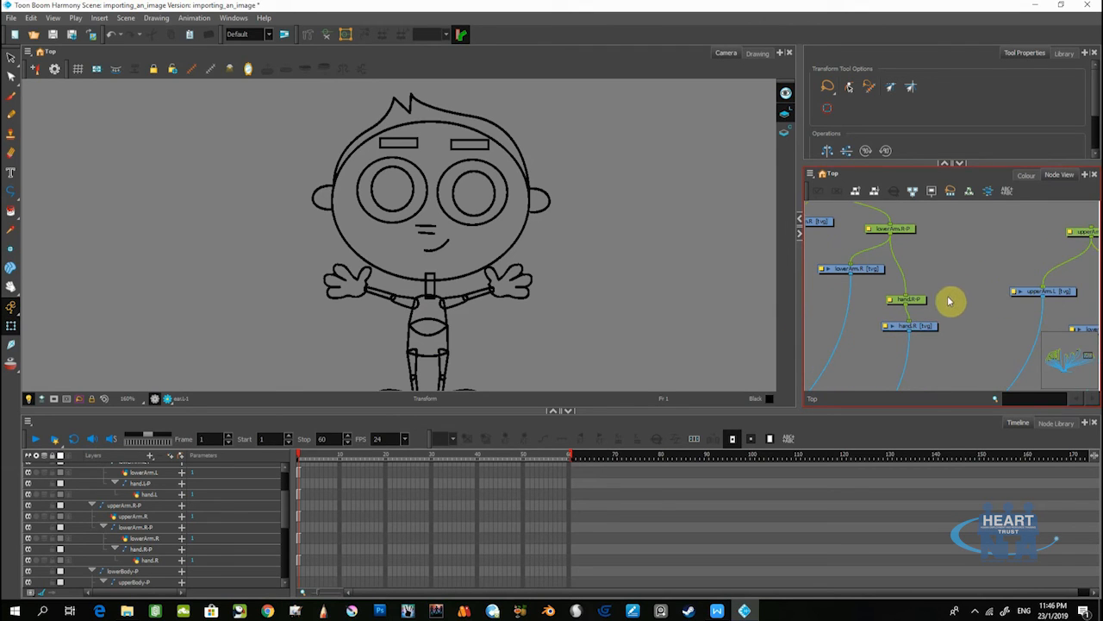
key("grave")
scroll(485, 385, "up", 3)
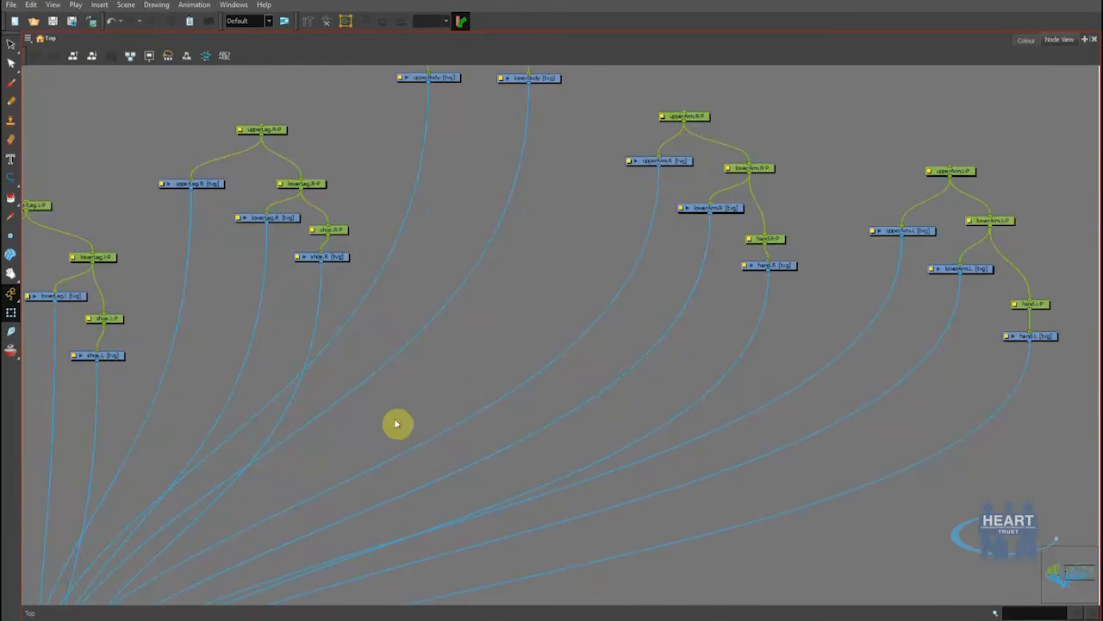
scroll(511, 396, "down", 5)
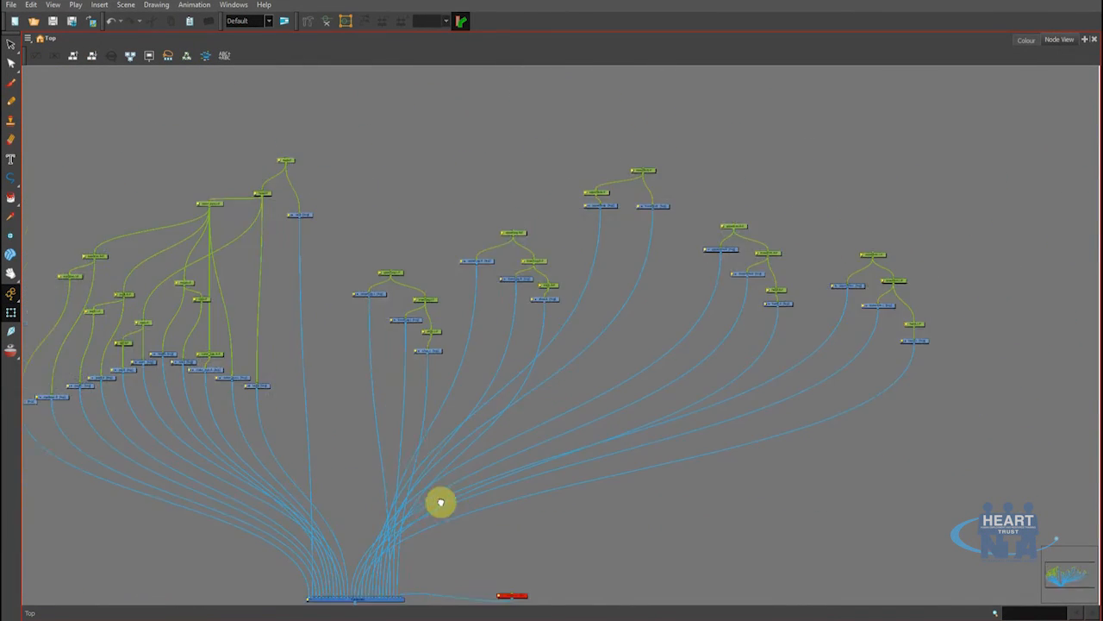
scroll(410, 512, "up", 2)
left_click_drag(380, 383, 337, 319)
scroll(475, 350, "up", 5)
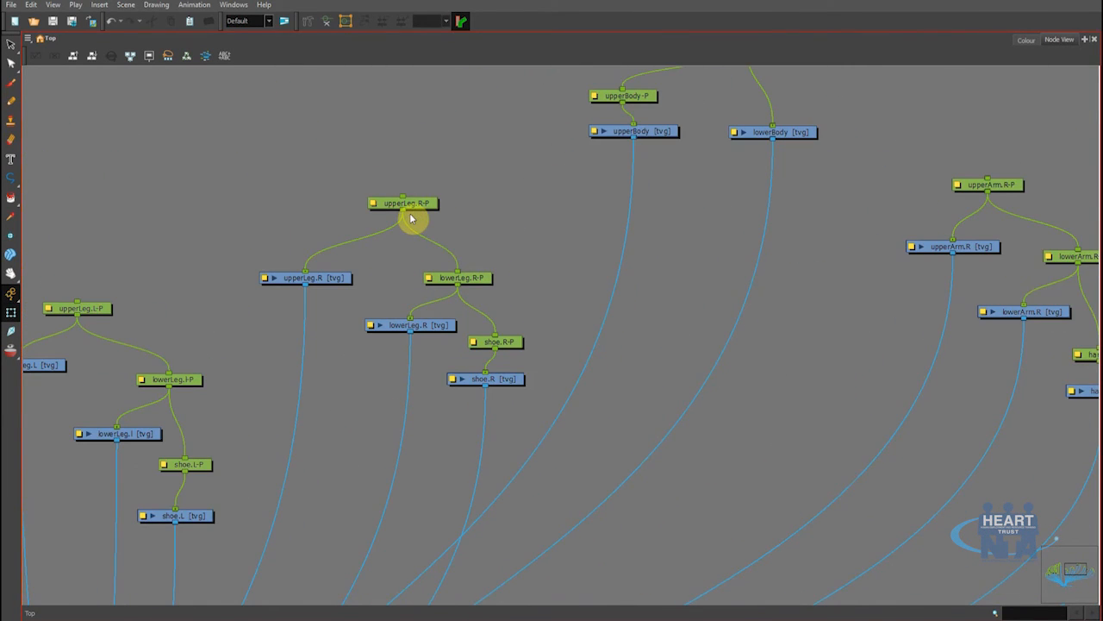
- Raise lowerBody-P above the limbs and connect upperArm.R-P and upperArm.L-P as its children
scroll(522, 313, "down", 4)
left_click_drag(493, 179, 614, 316)
left_click_drag(616, 306, 481, 382)
left_click(490, 317)
left_click_drag(476, 304, 489, 301)
left_click_drag(590, 377, 556, 366)
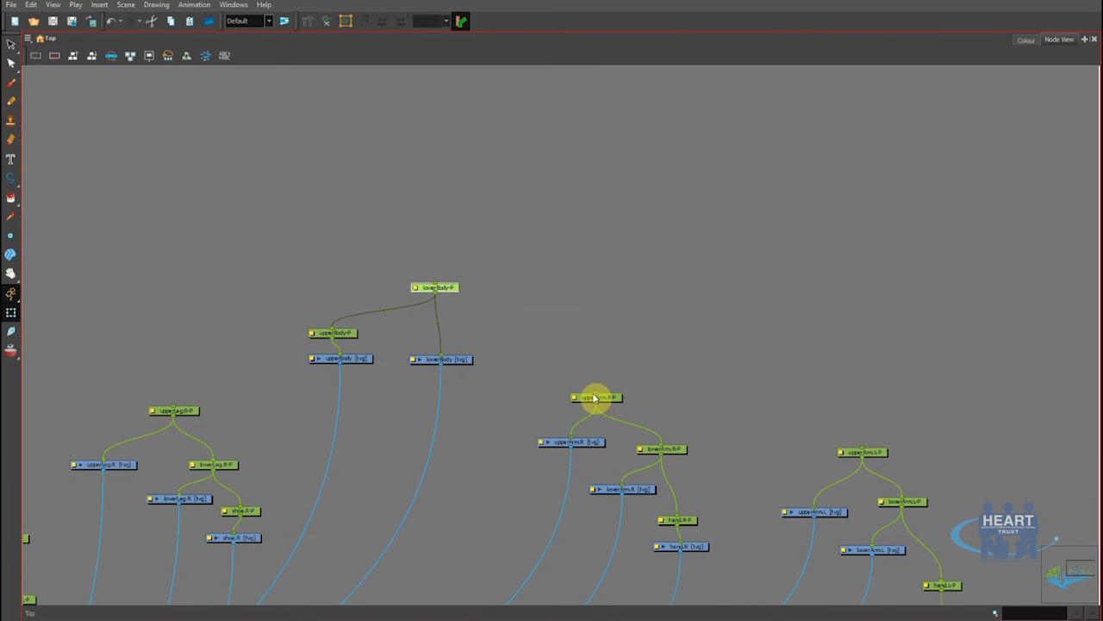
left_click_drag(596, 398, 436, 291)
left_click_drag(435, 288, 435, 240)
left_click_drag(861, 449, 485, 226)
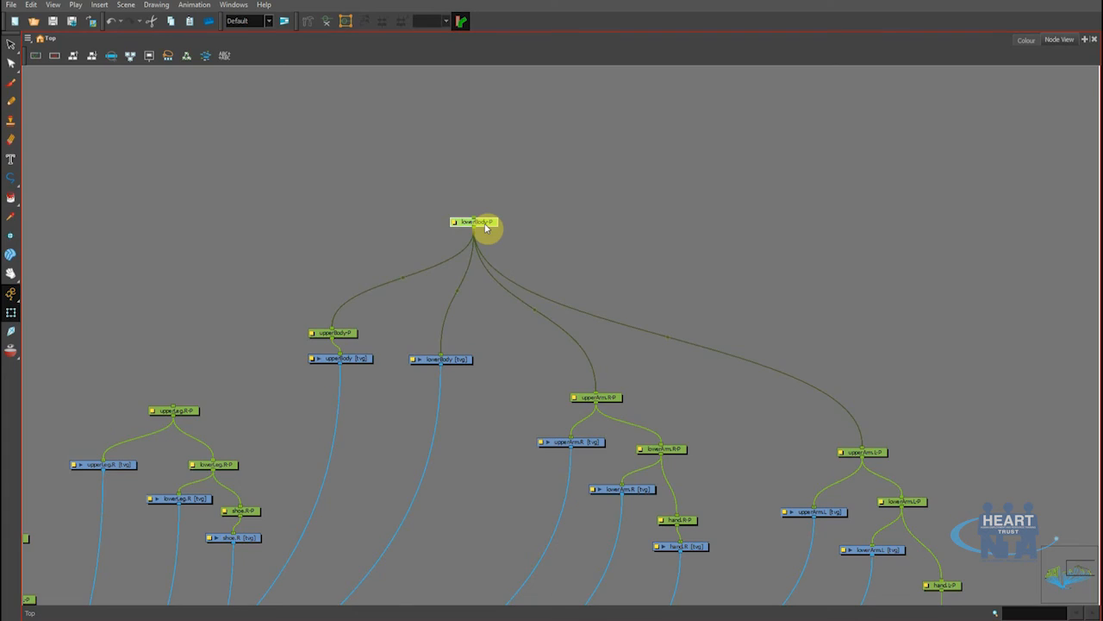
- Return to the normal workspace, test-move the body and arms with lowerBody-P, undo the change and clear the selection
key("ctrl+f")
left_click_drag(435, 333, 464, 319)
key("ctrl+z")
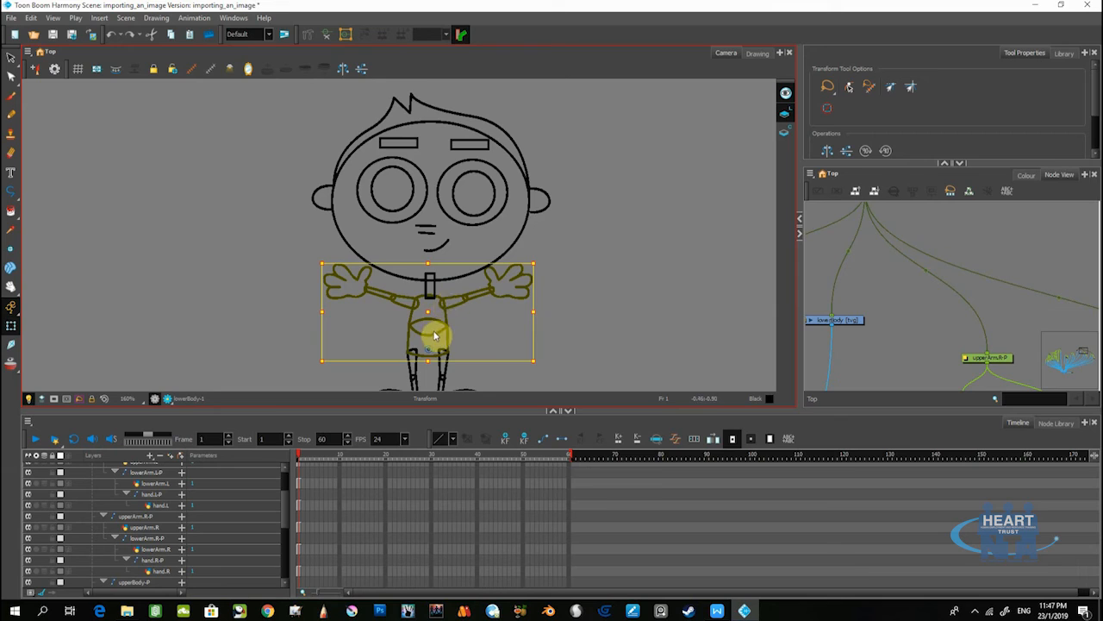
left_click(616, 277)
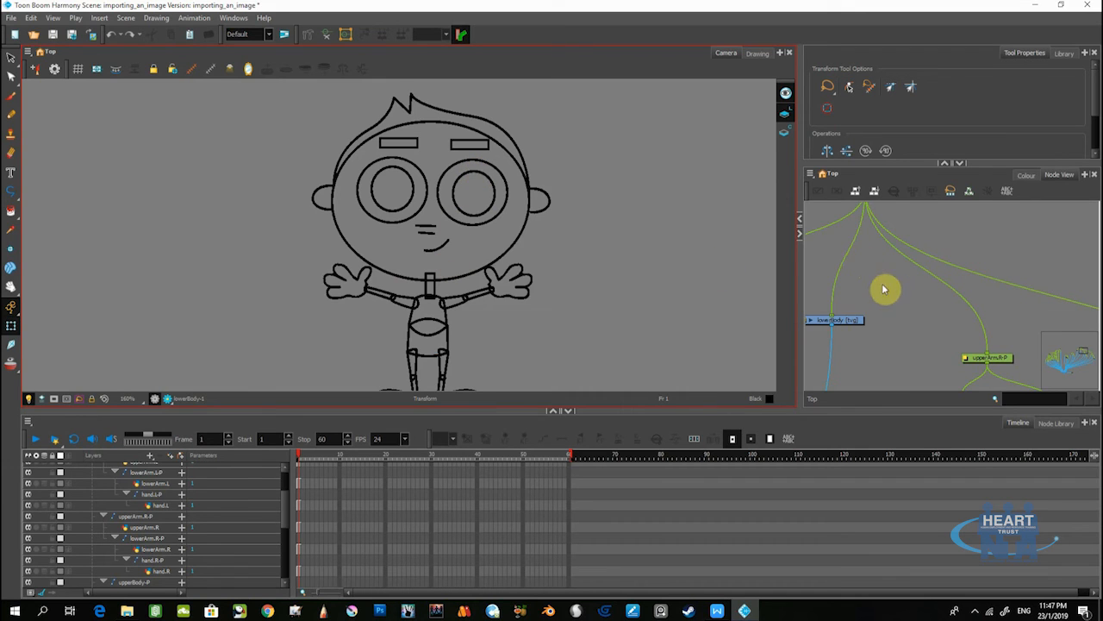
- Switch the workspace to full screen, and select and deselect the head drawing in the camera view
scroll(882, 288, "down", 2)
left_click(927, 281)
key("ctrl+f")
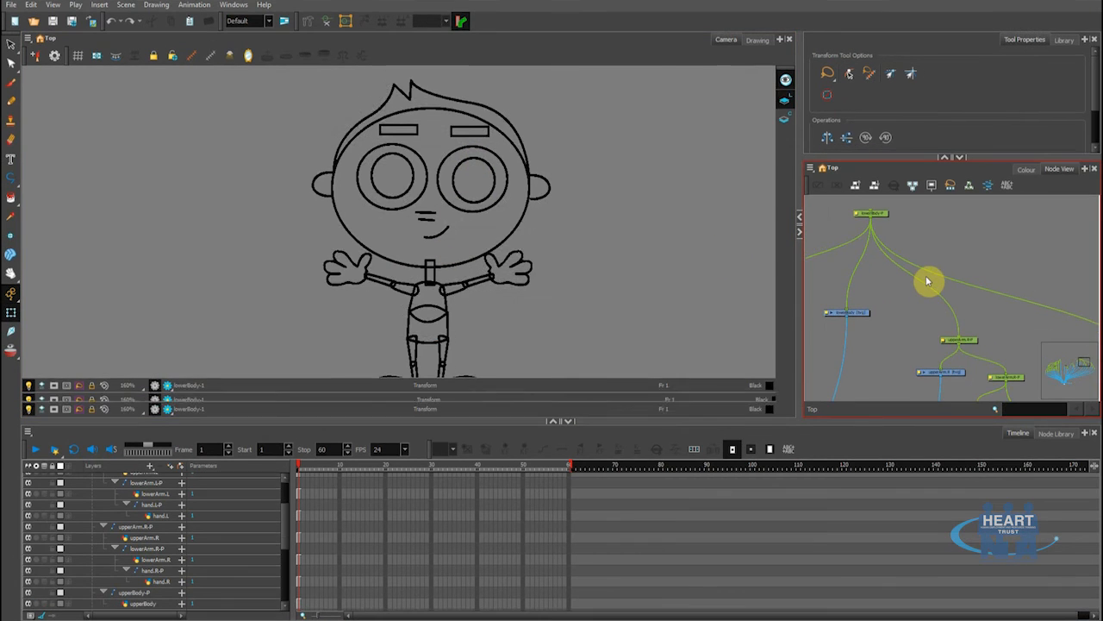
left_click(351, 228)
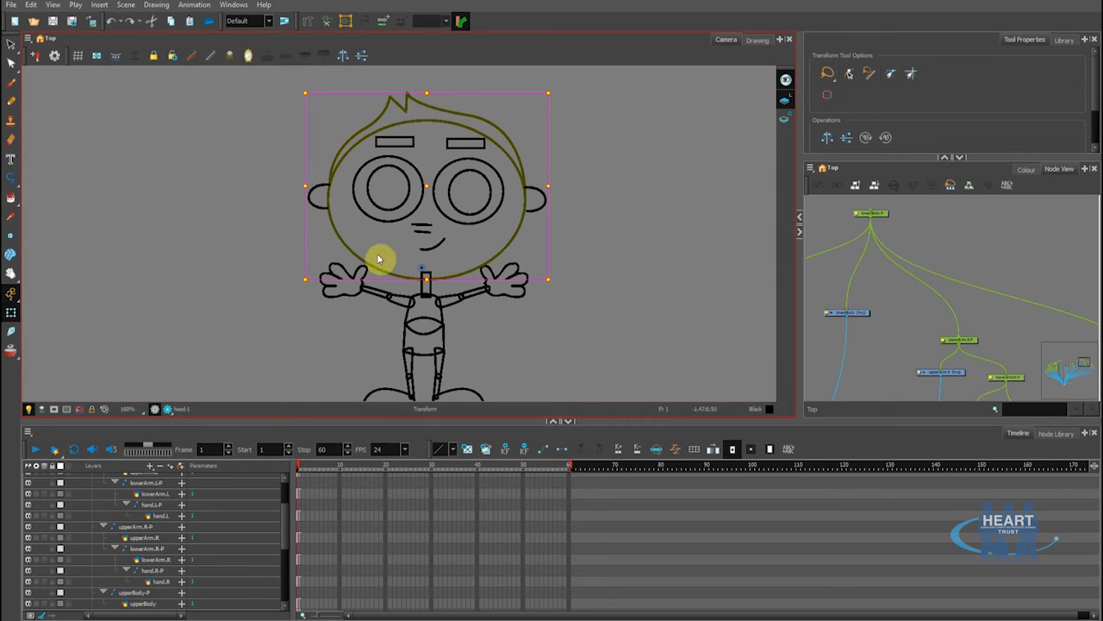
left_click(893, 321)
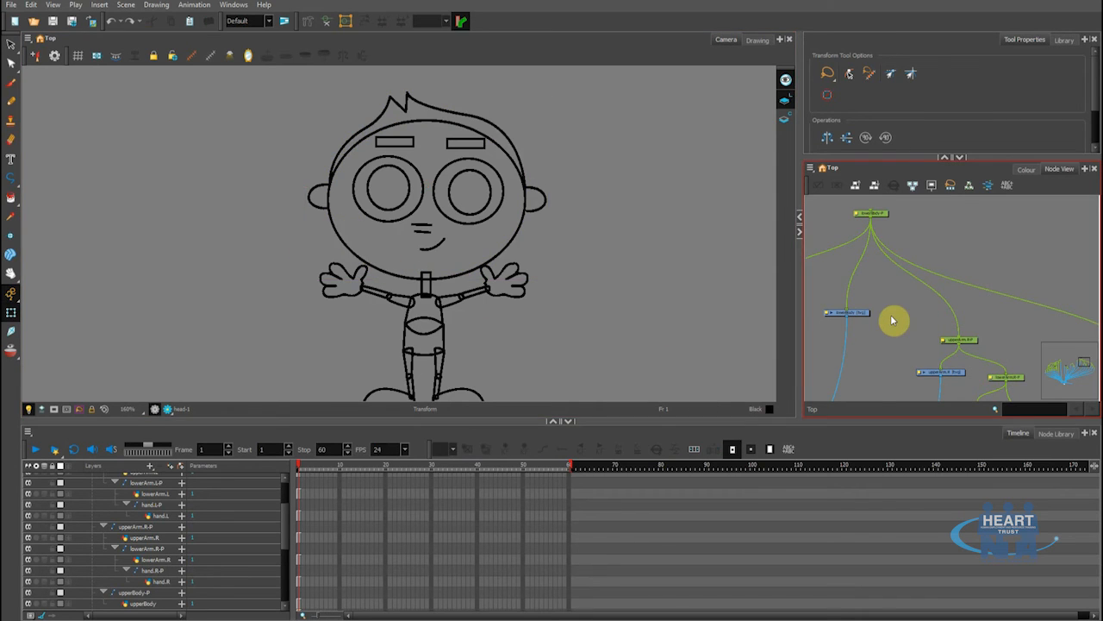
- Enlarge the node network view, raise neck-P well above the other pegs, and connect lowerBody-P as its child
key("grave")
scroll(591, 350, "up", 3)
left_click_drag(444, 216, 341, 133)
left_click_drag(219, 182, 790, 274)
left_click_drag(253, 371, 457, 182)
left_click_drag(451, 288, 371, 306)
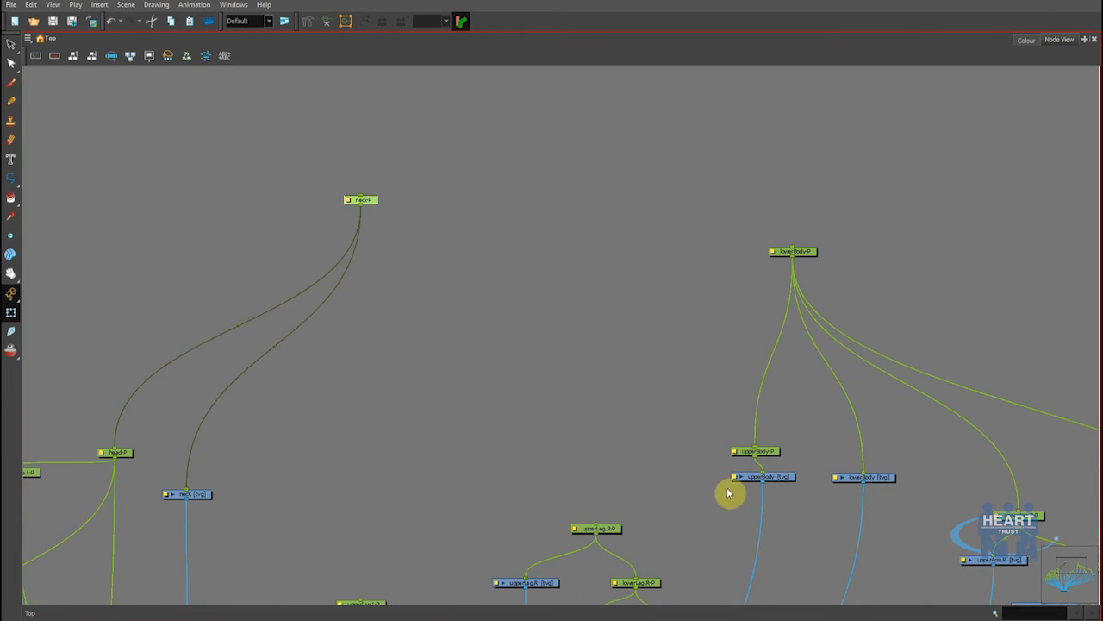
left_click_drag(793, 251, 438, 153)
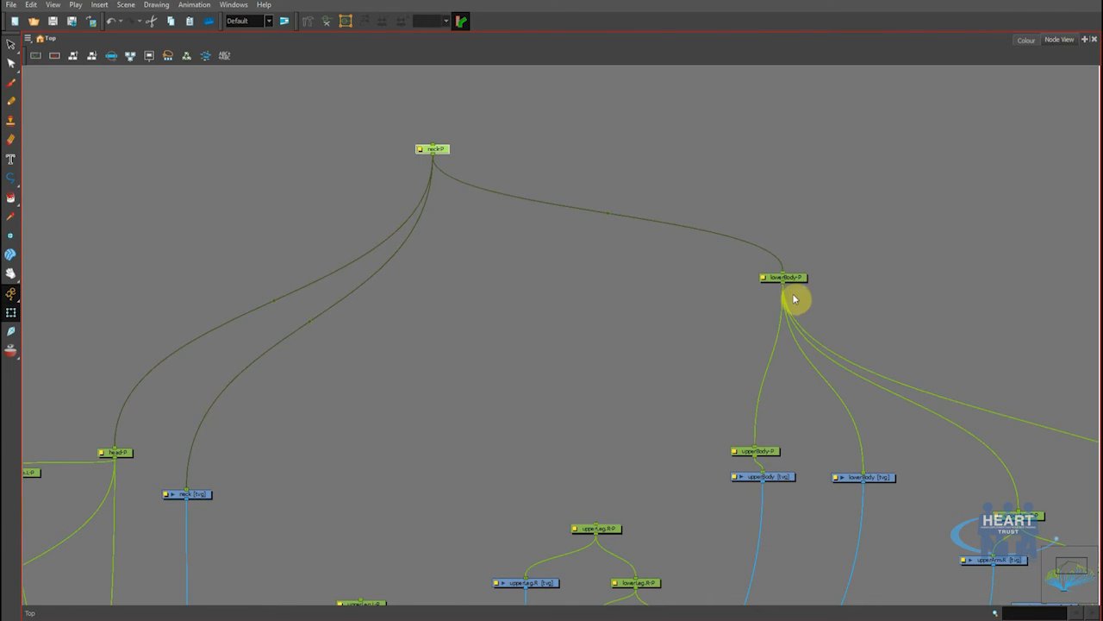
scroll(623, 323, "down", 5)
left_click_drag(589, 385, 573, 366)
scroll(572, 367, "up", 5)
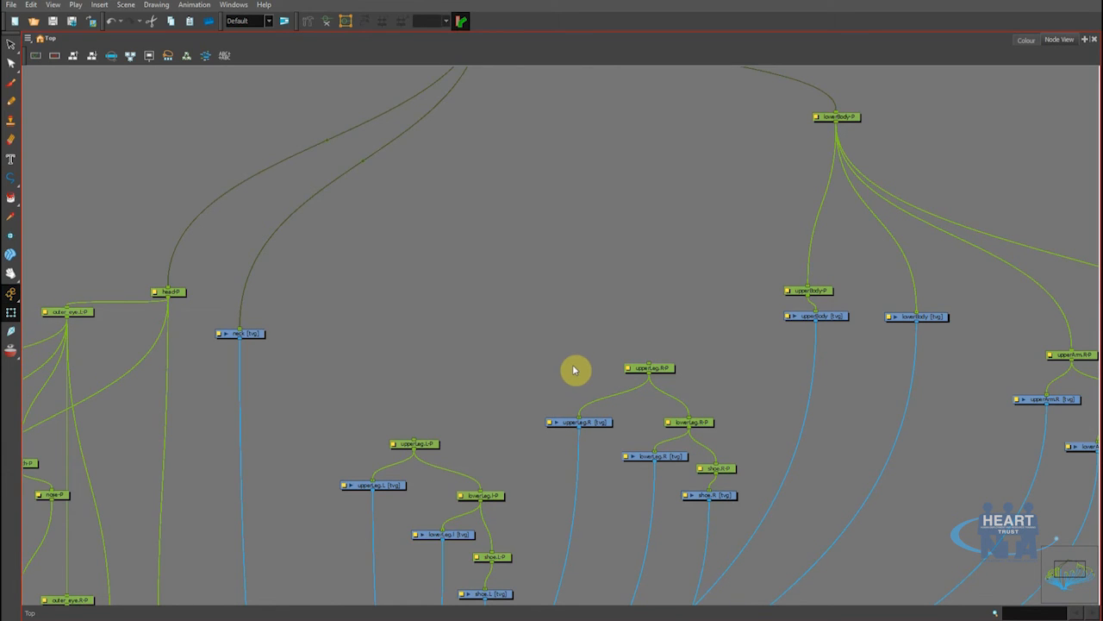
- Return to the normal workspace, check in the camera view which parts neck-P controls, and clear the selection
key("grave")
scroll(509, 325, "up", 4)
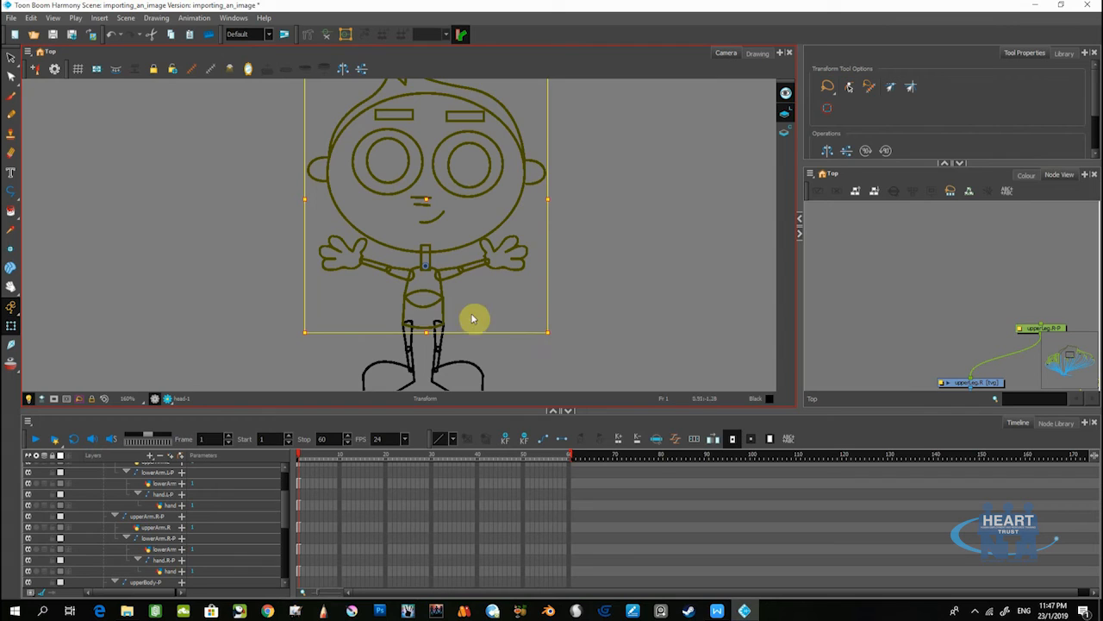
mouse_move(436, 296)
left_mouse_down()
mouse_move(450, 269)
mouse_move(448, 303)
left_mouse_up()
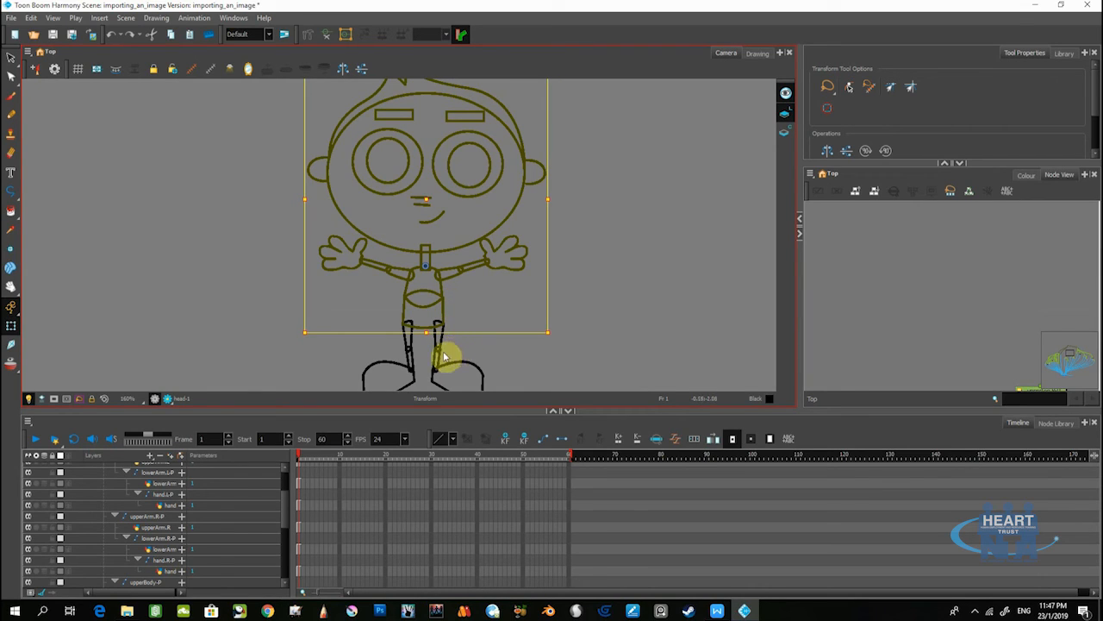
left_click(919, 298)
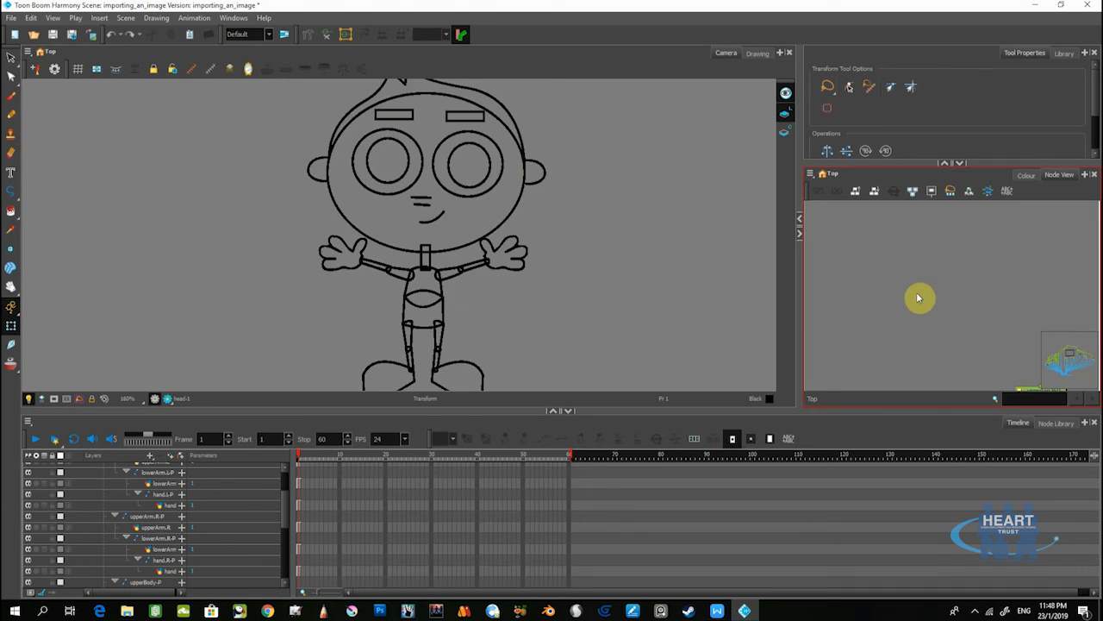
- Enlarge the node network view and connect upperLeg.R-P and upperLeg.L-P as children of lowerBody-P
key("ctrl+f")
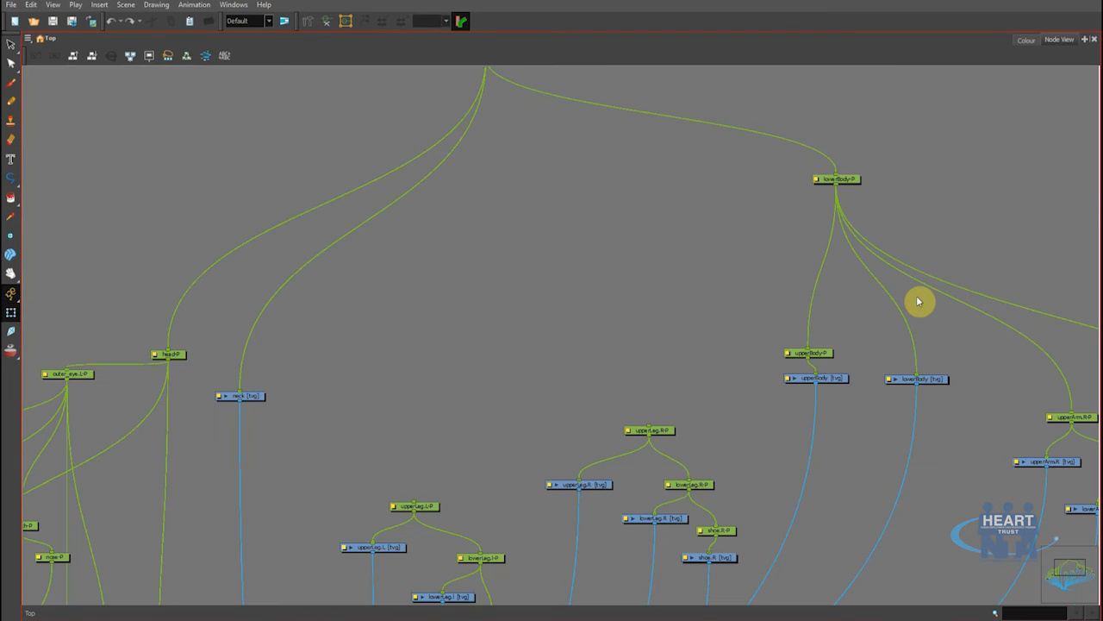
scroll(685, 365, "down", 1)
left_click_drag(601, 383, 602, 364)
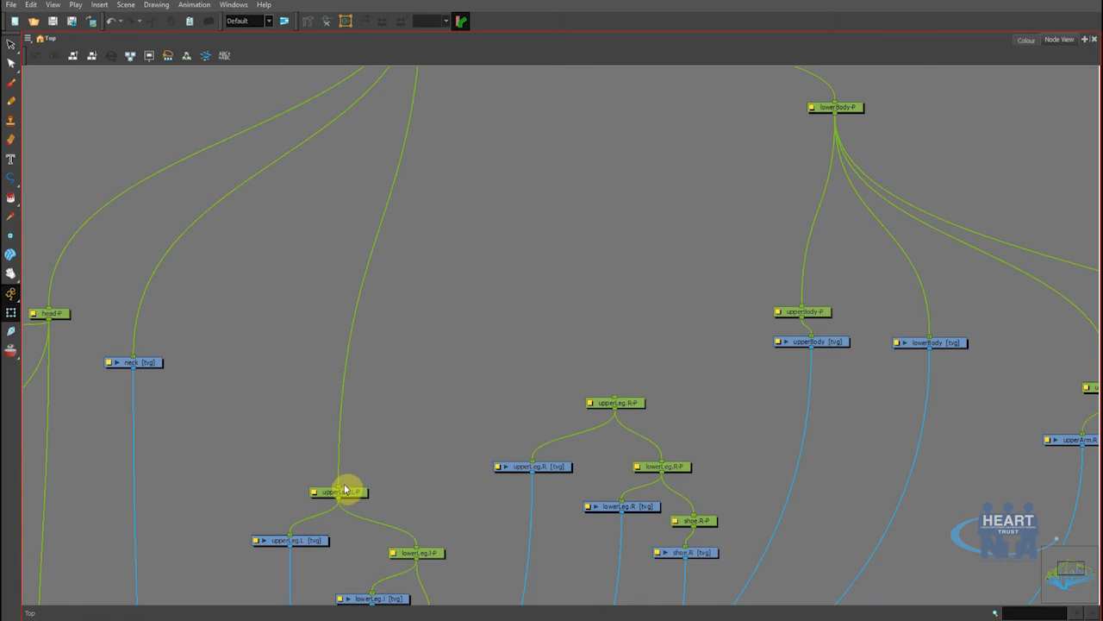
left_click_drag(341, 486, 352, 452)
left_click_drag(599, 414, 837, 142)
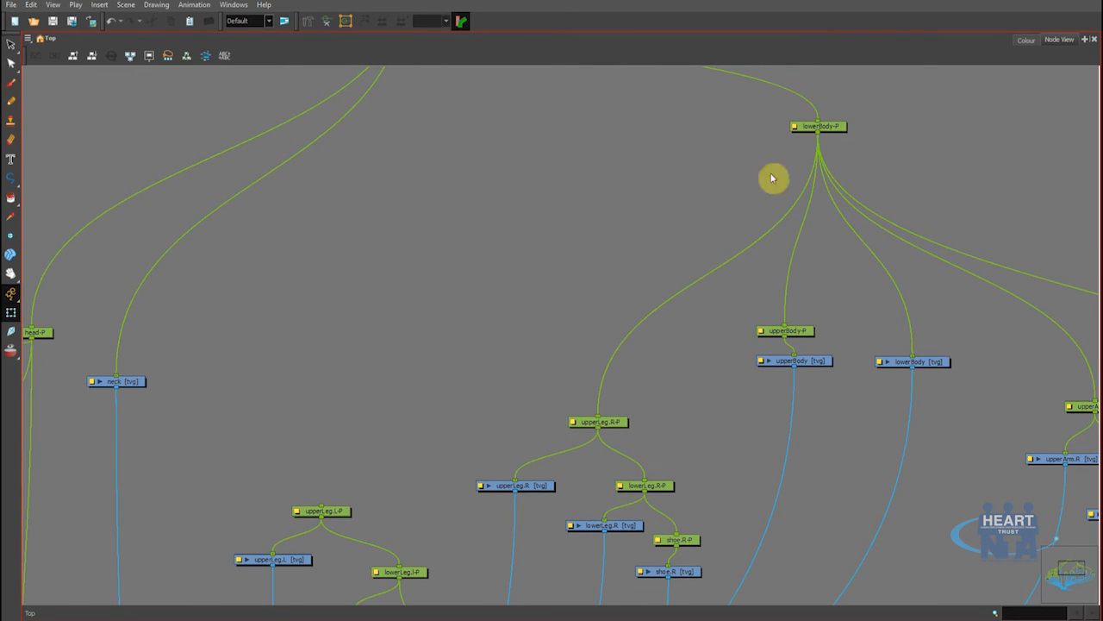
left_click_drag(328, 498, 834, 138)
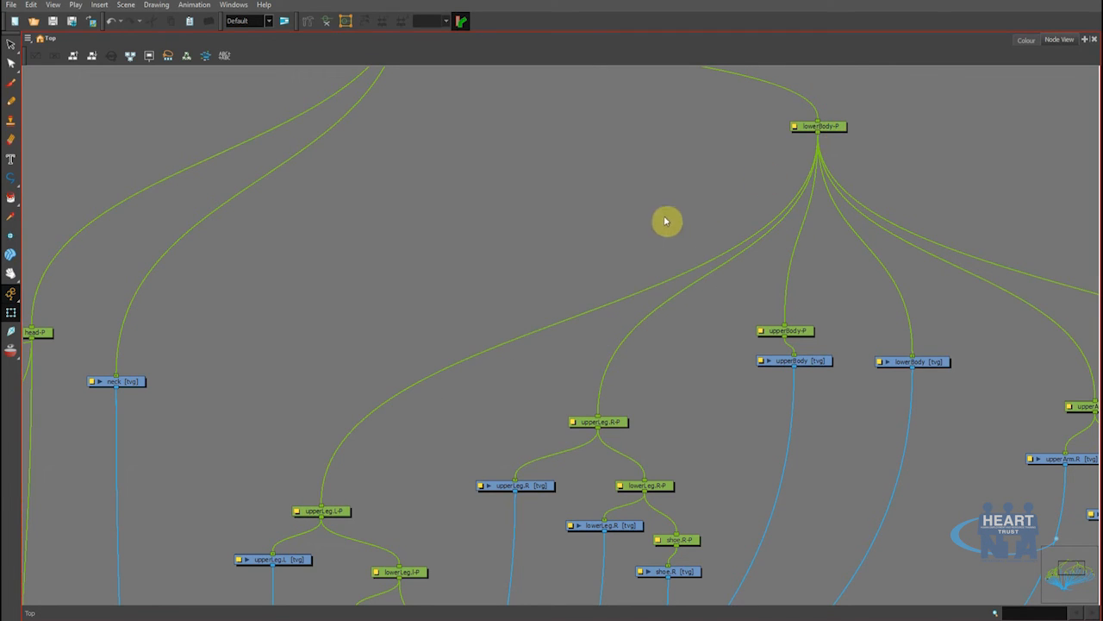
- Select the two upper-leg pegs in turn, and check the parts upperLeg.R-P controls in the camera view of the normal workspace
left_click(621, 423)
left_click(328, 518)
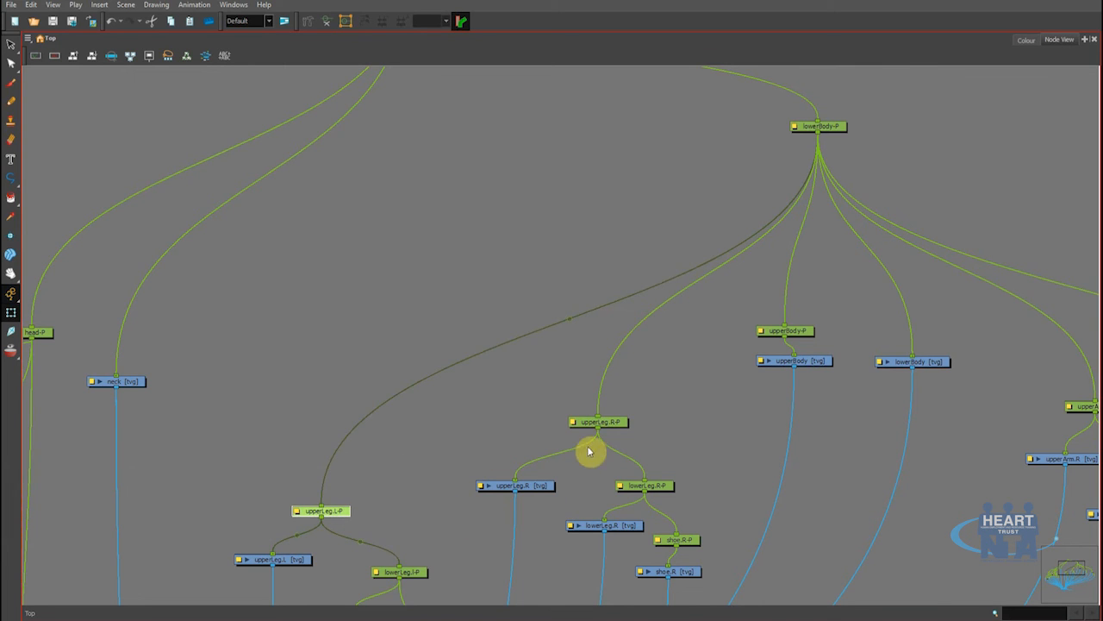
left_click(618, 423)
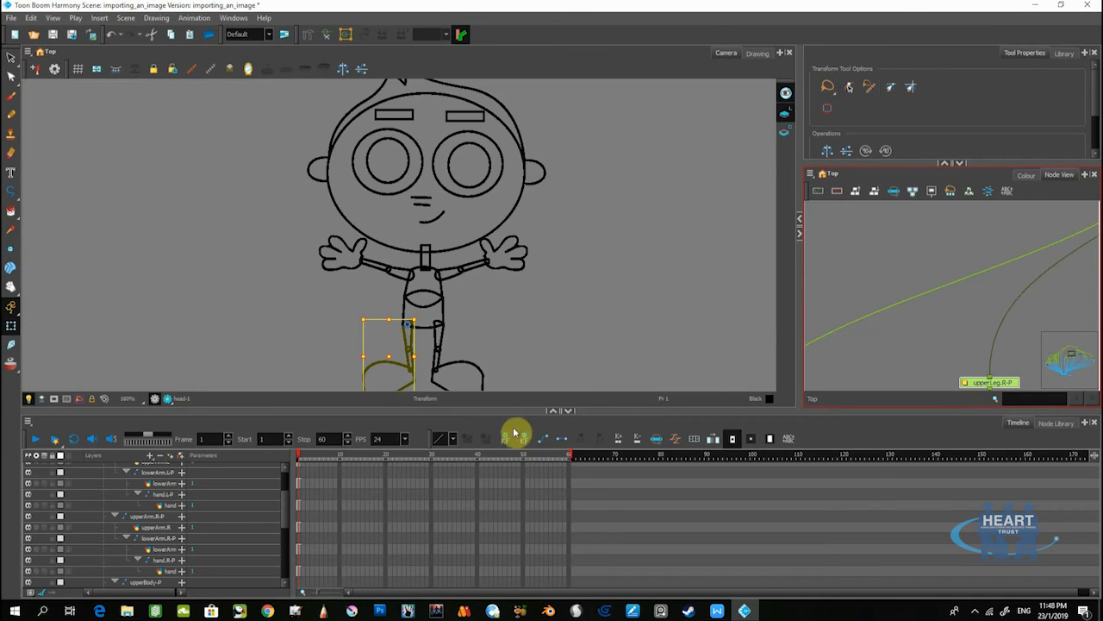
scroll(461, 319, "down", 2)
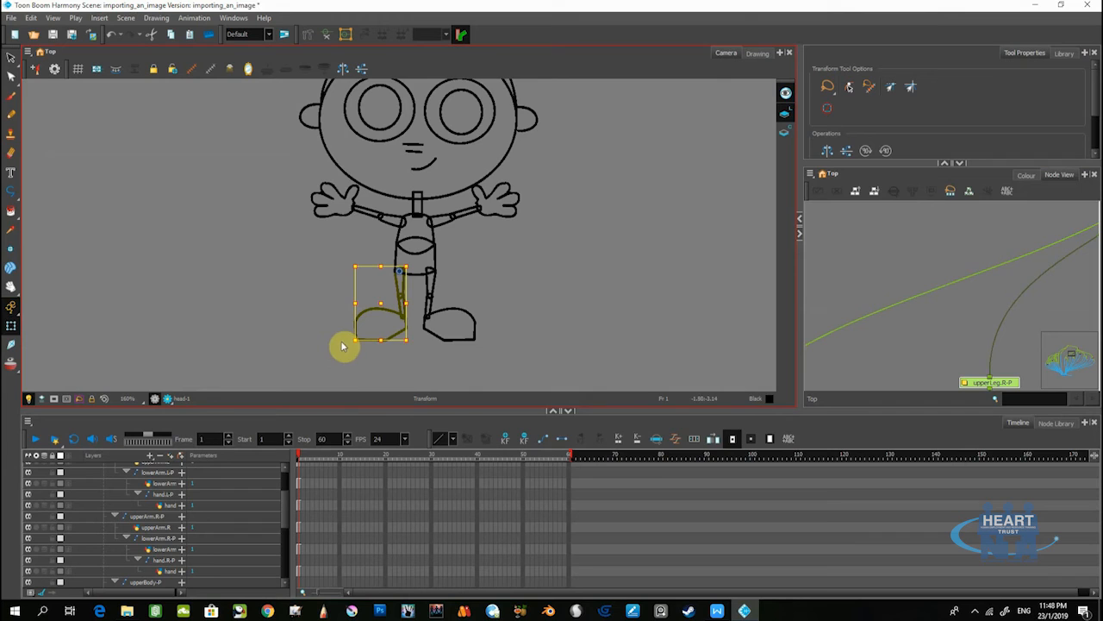
left_click_drag(487, 287, 464, 327)
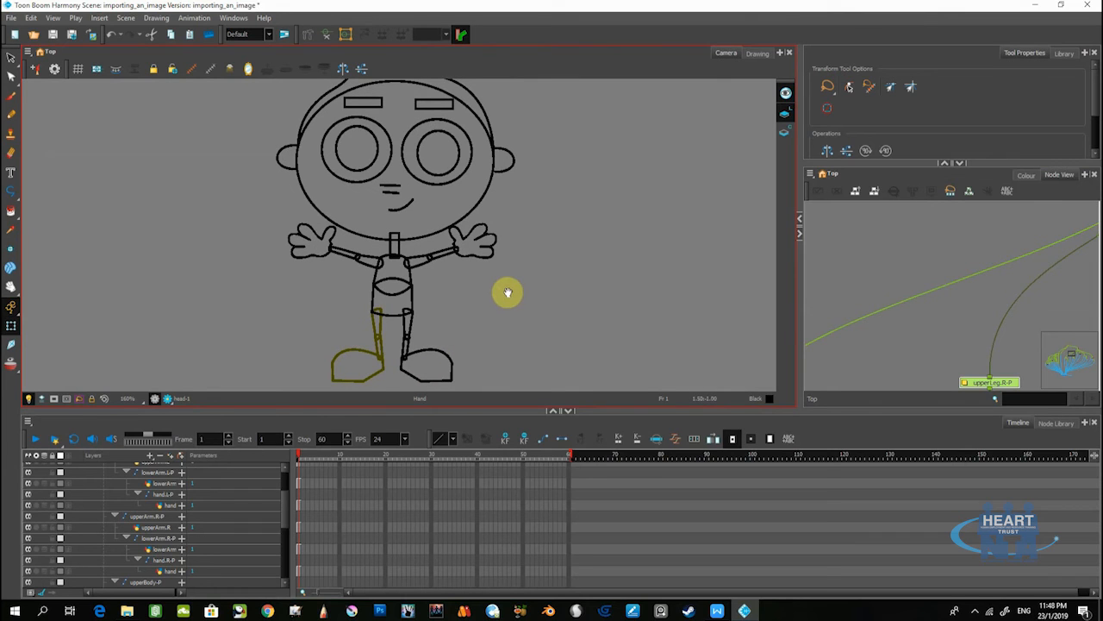
left_click_drag(508, 293, 495, 315)
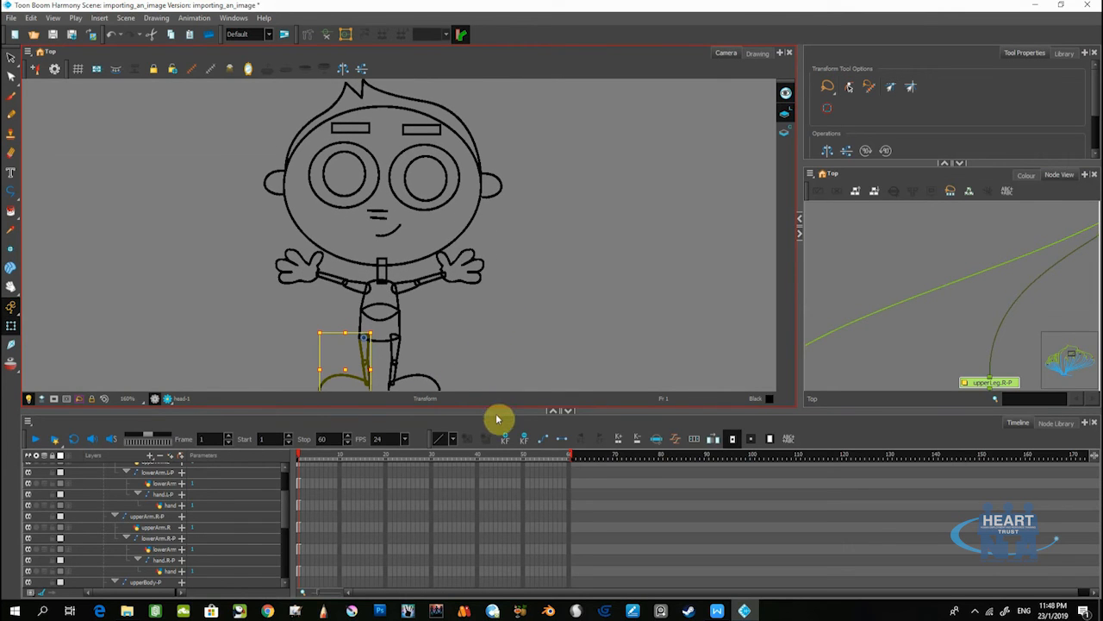
- Enlarge the node network view, find the neck-P peg above the whole hierarchy, and rename it Master
left_click(914, 301)
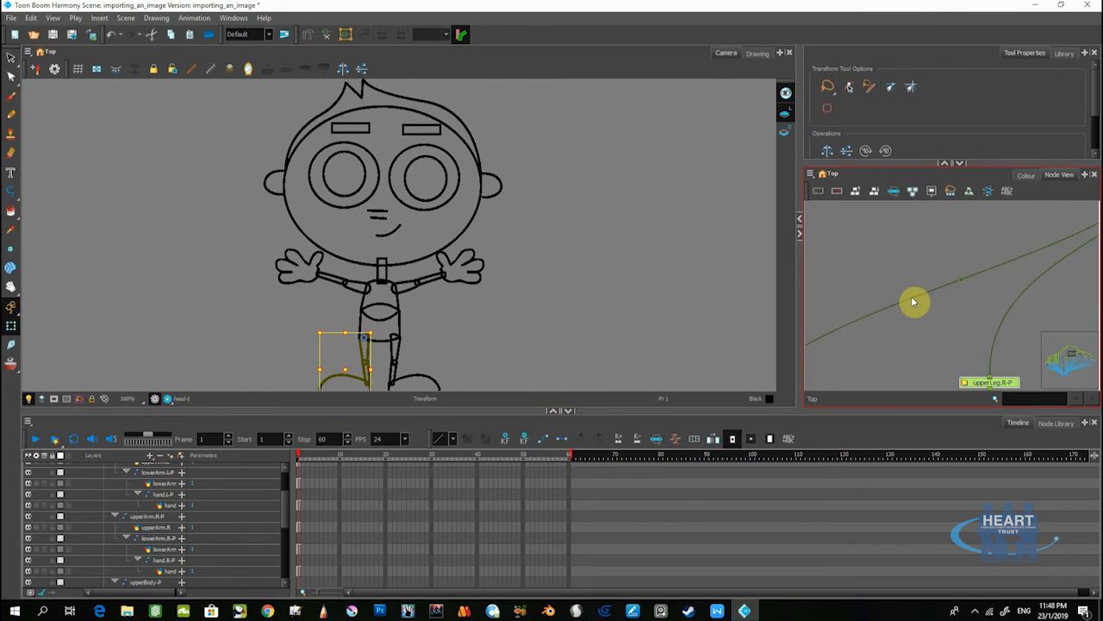
key("ctrl+f")
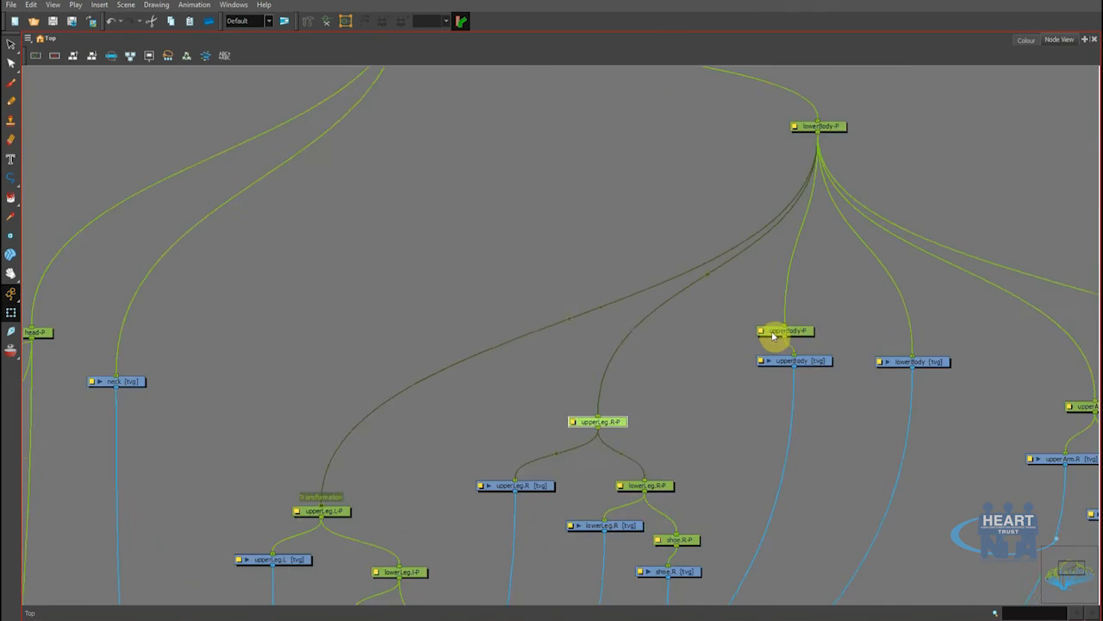
scroll(770, 336, "down", 4)
left_click_drag(686, 393, 561, 134)
scroll(628, 290, "down", 3)
left_click_drag(528, 358, 559, 320)
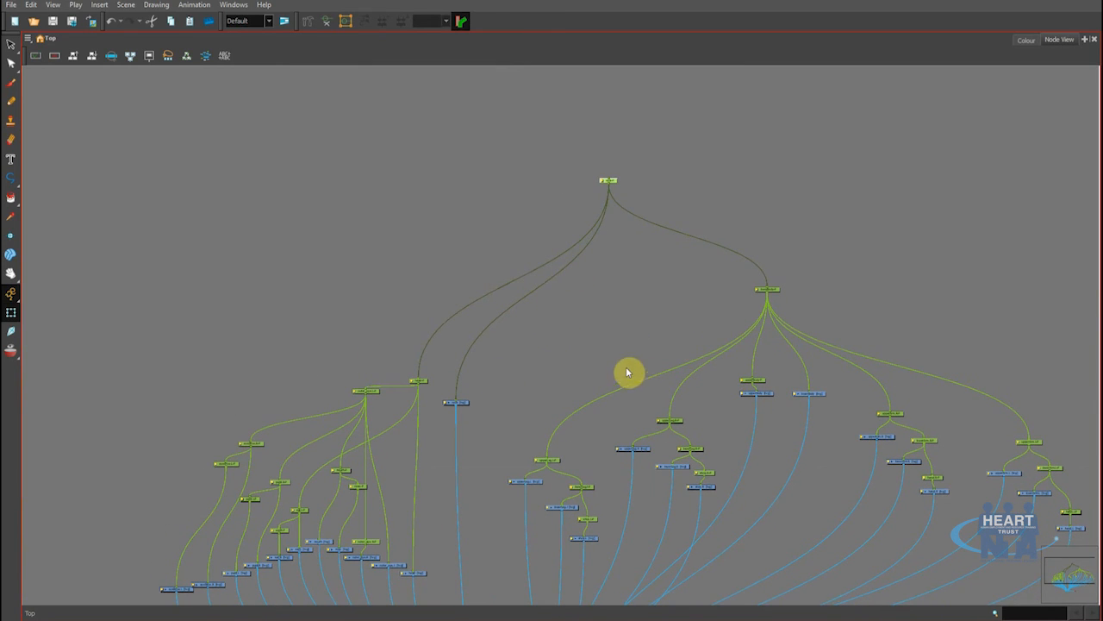
scroll(672, 318, "up", 4)
scroll(570, 319, "up", 2)
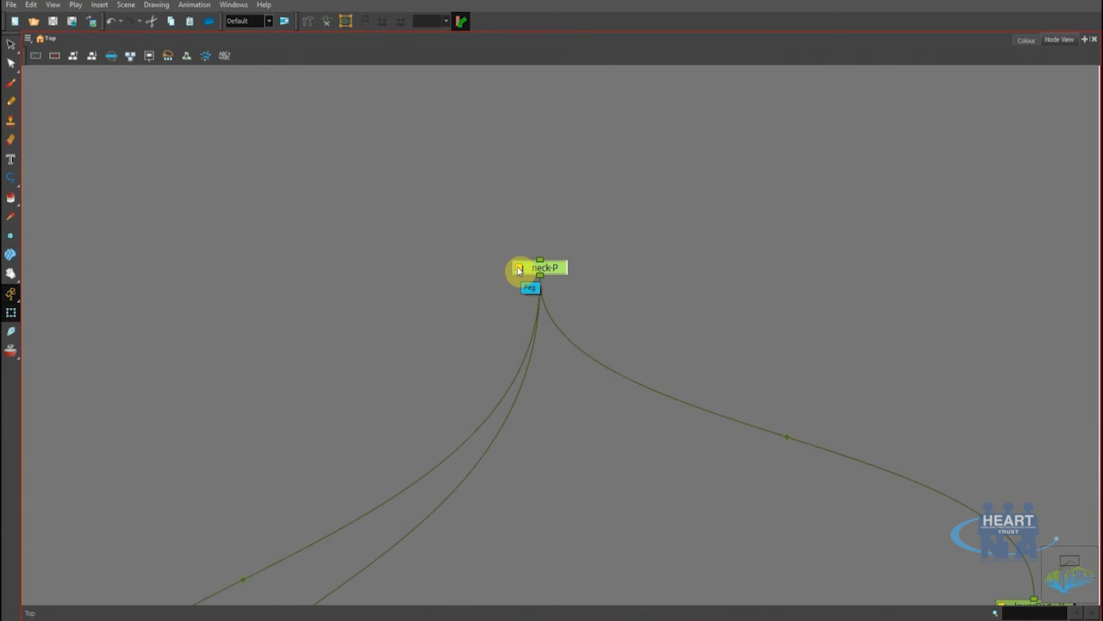
double_click(519, 270)
left_click(715, 71)
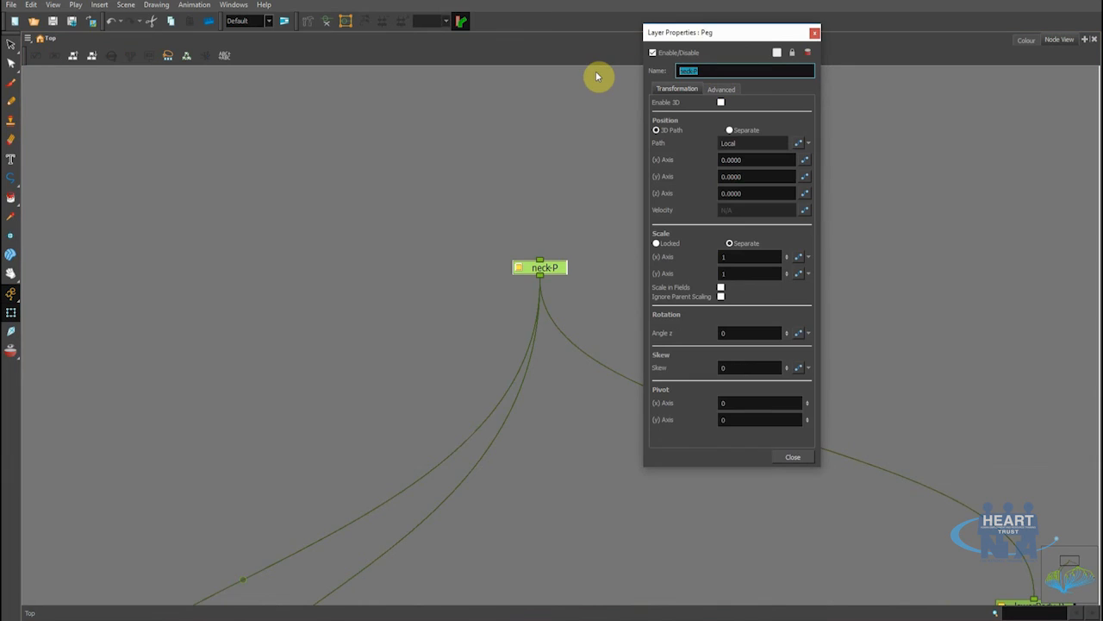
type("Master")
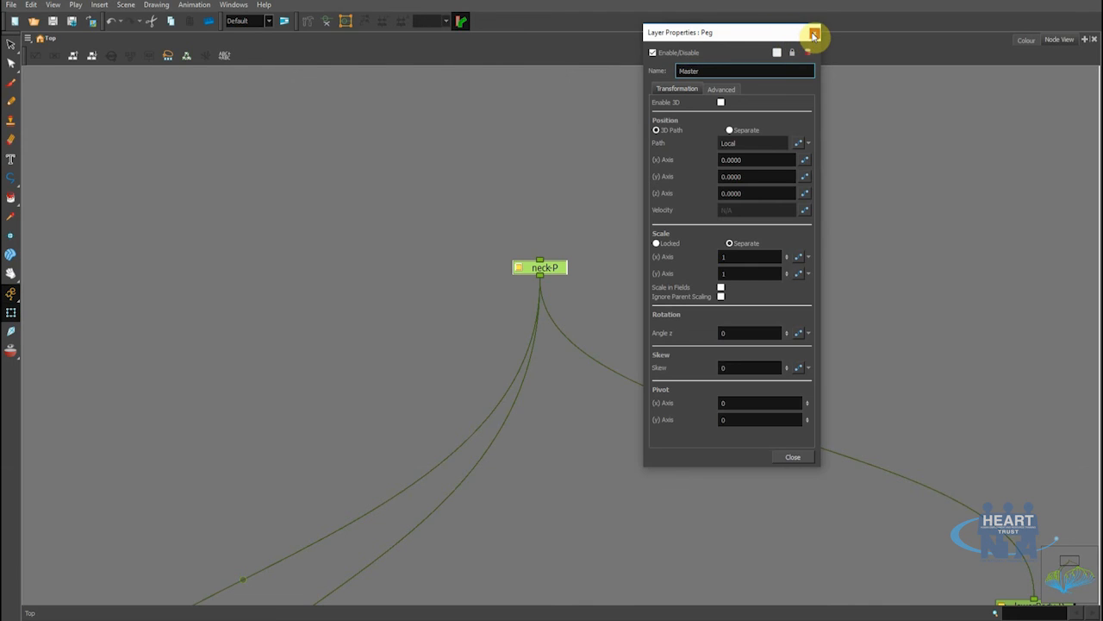
left_click(813, 36)
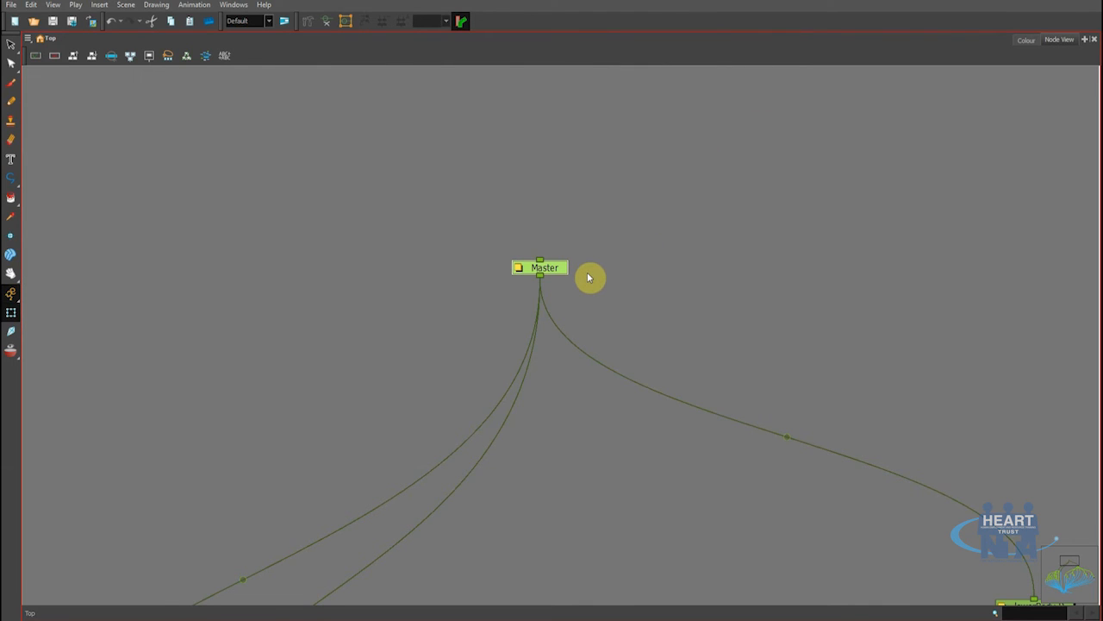
- Return to the normal workspace, fit the whole character in the camera view, and shift the Master peg slightly in the network
key("ctrl+f")
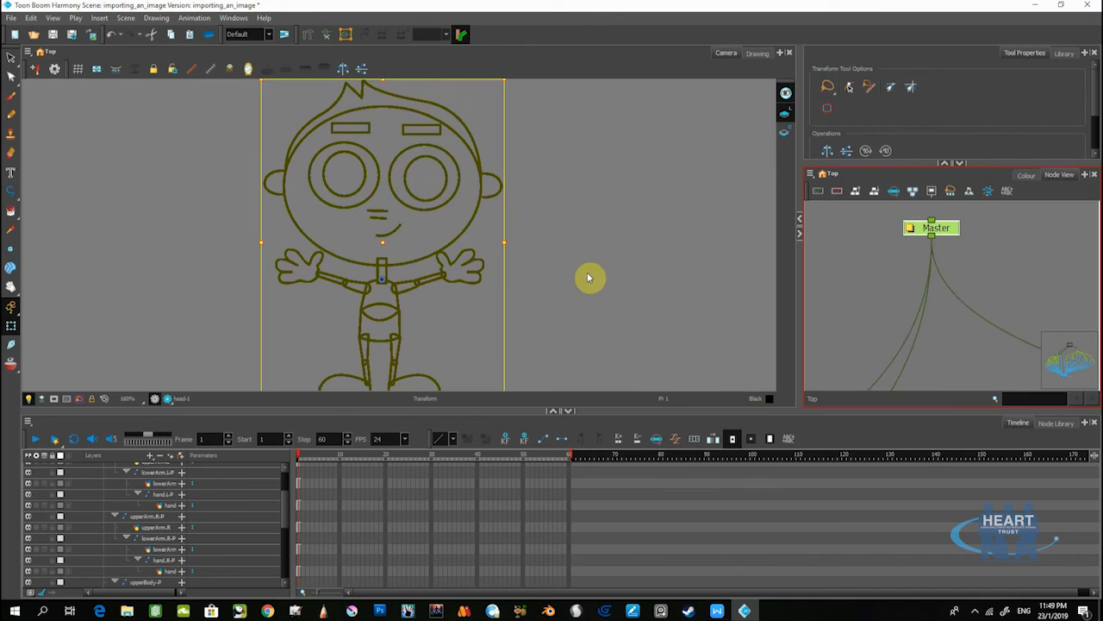
scroll(515, 311, "down", 1)
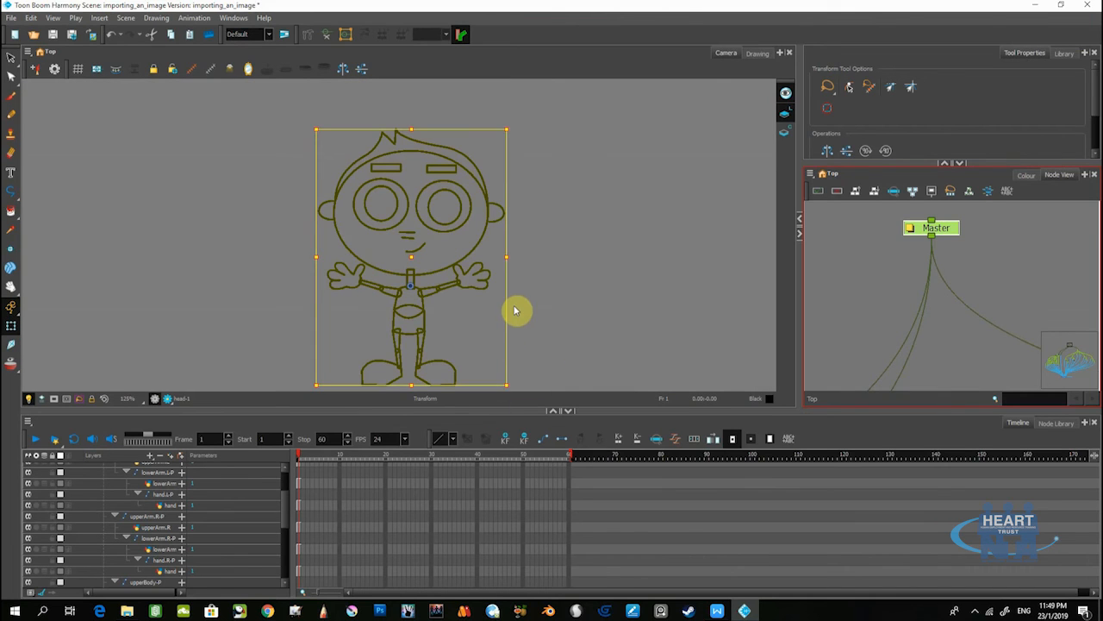
left_click_drag(447, 305, 446, 264)
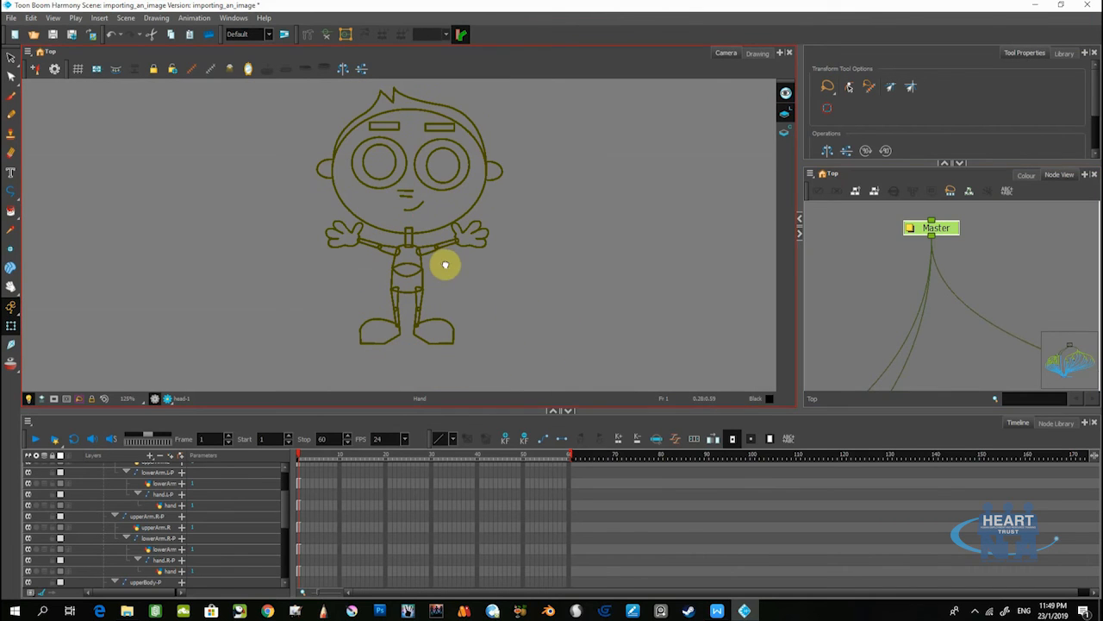
left_click_drag(940, 229, 956, 223)
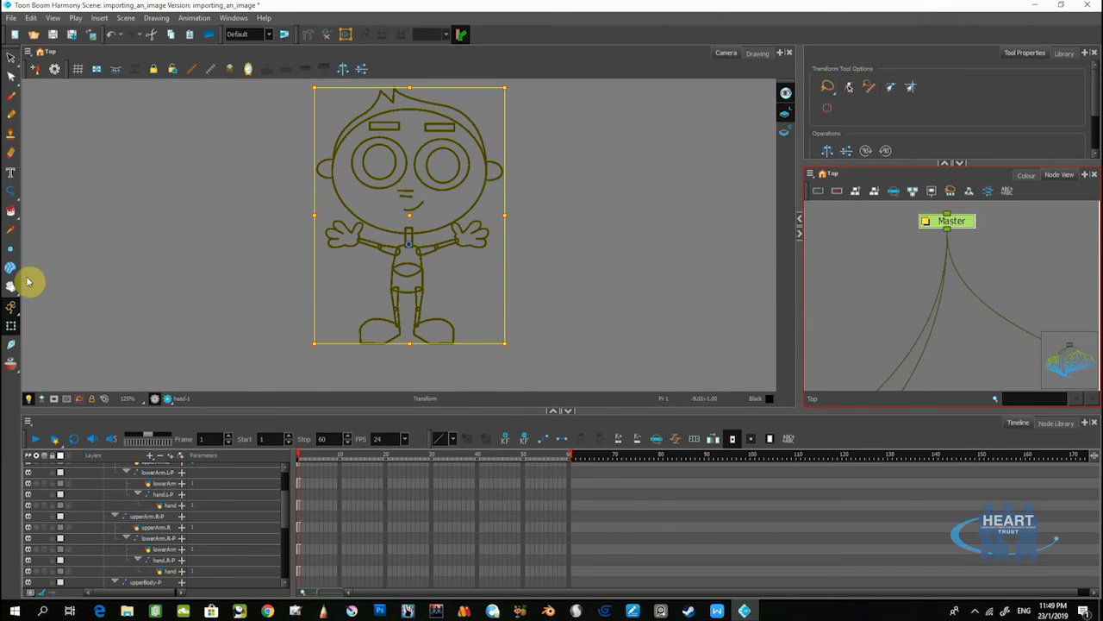
- Try the Drawing Pivot tool on the Master peg, return to the Transform tool, and show the Advanced Animation toolbar
left_click(12, 250)
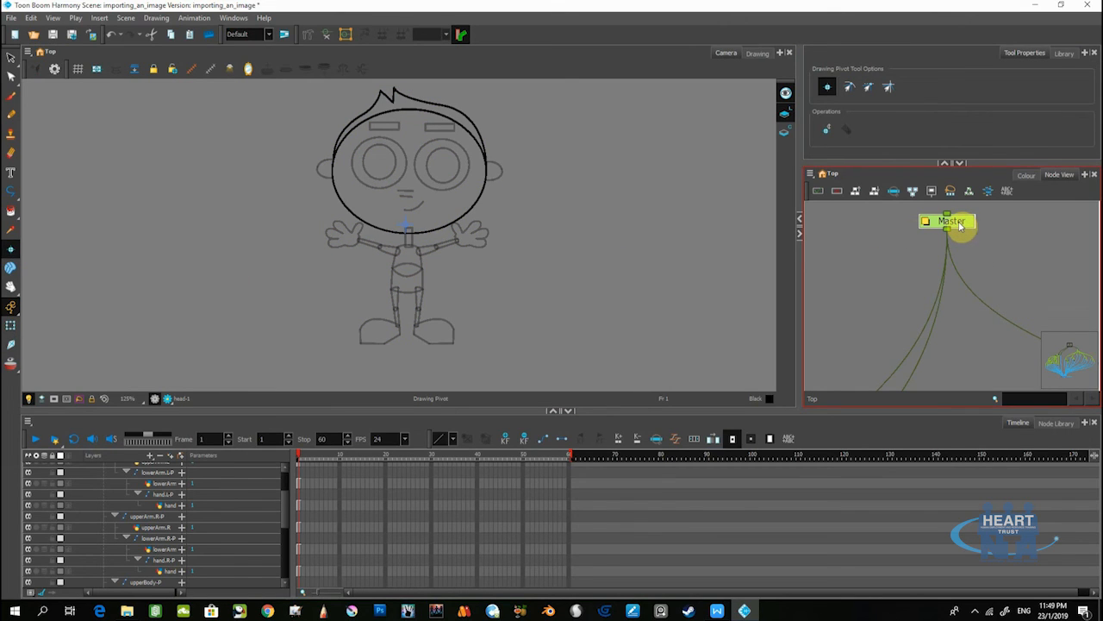
left_click(11, 325)
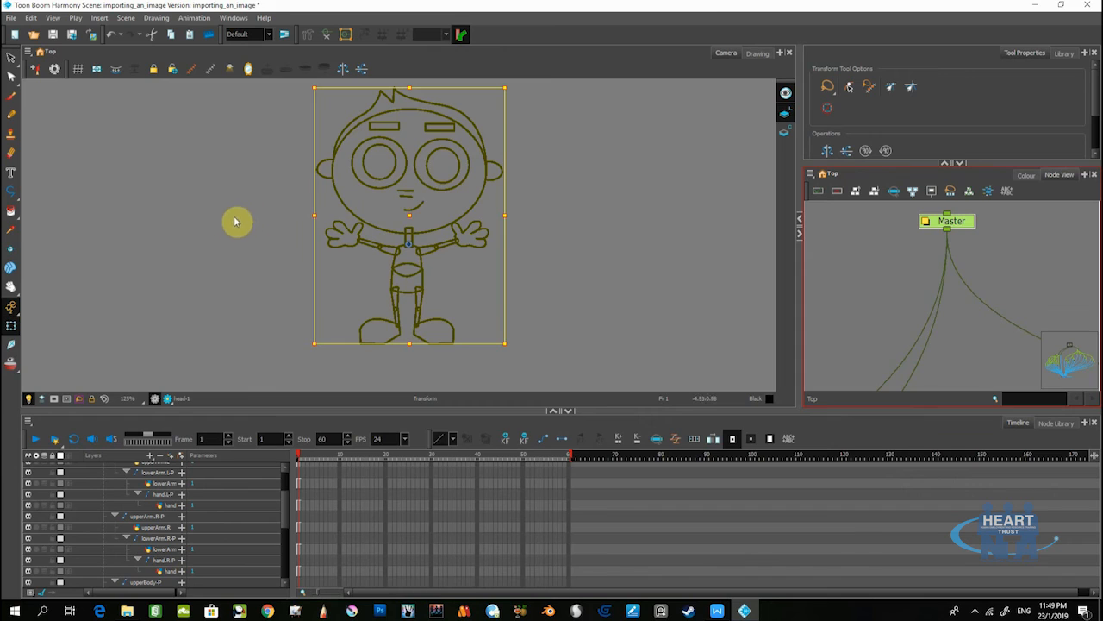
left_click(239, 21)
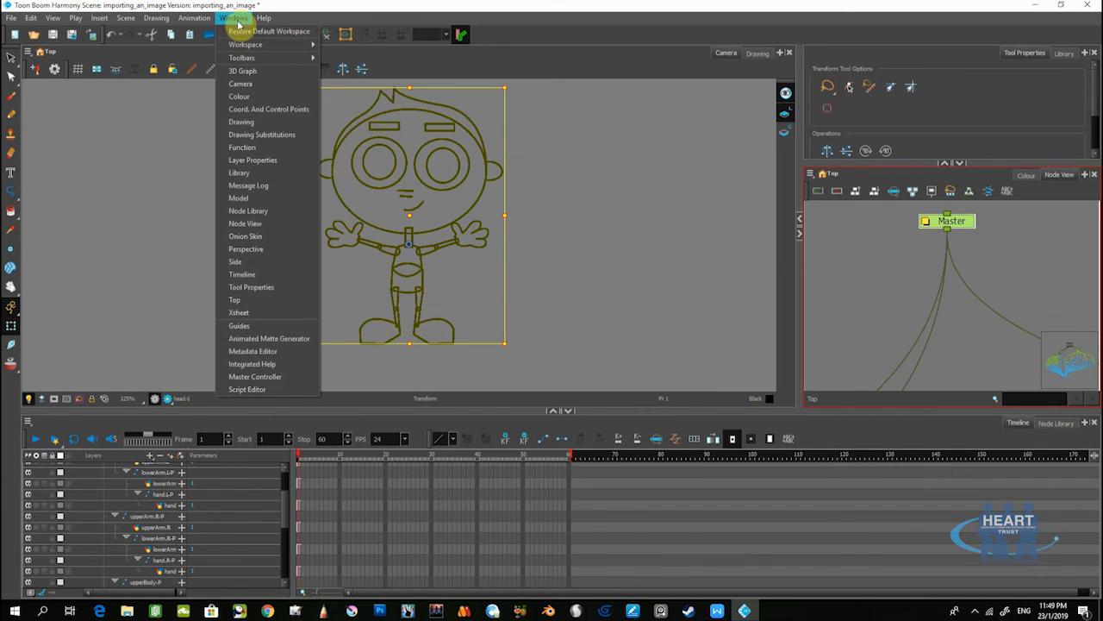
mouse_move(244, 46)
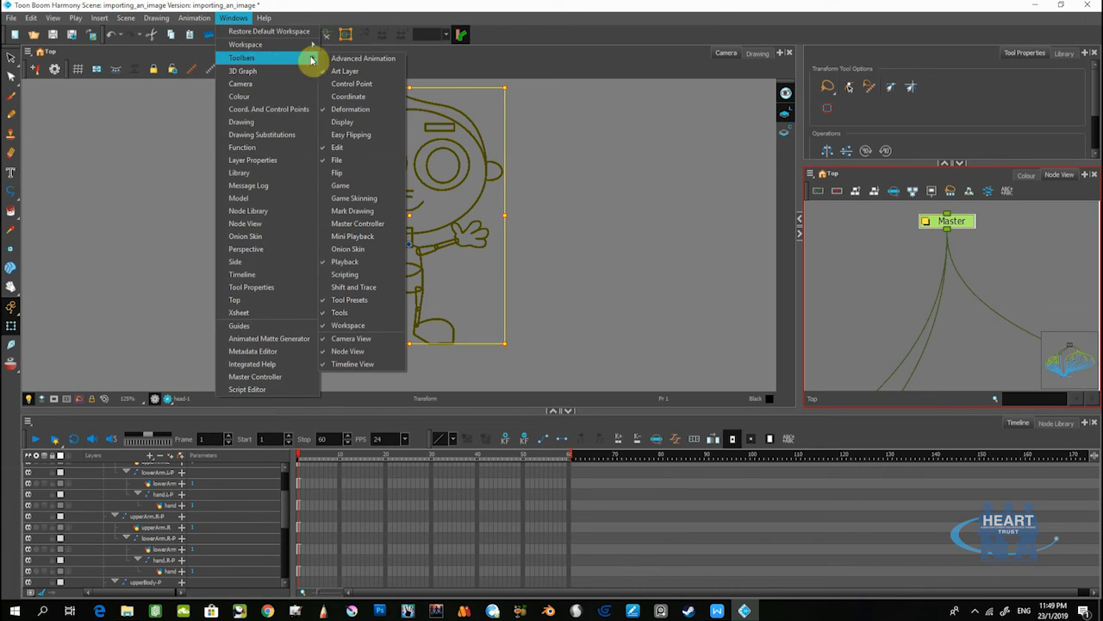
left_click(356, 60)
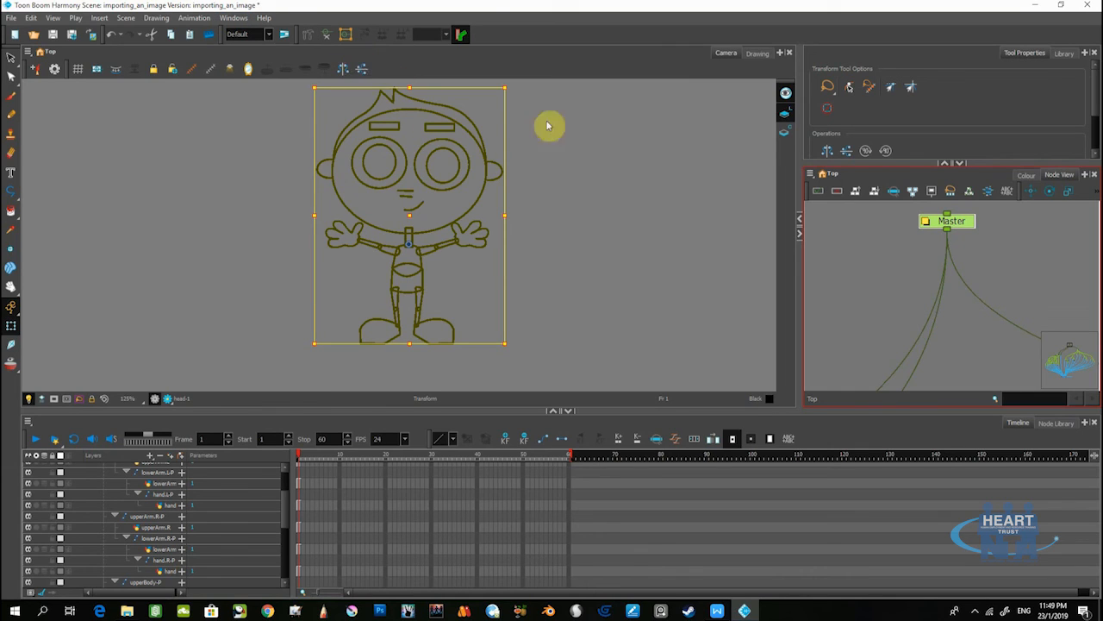
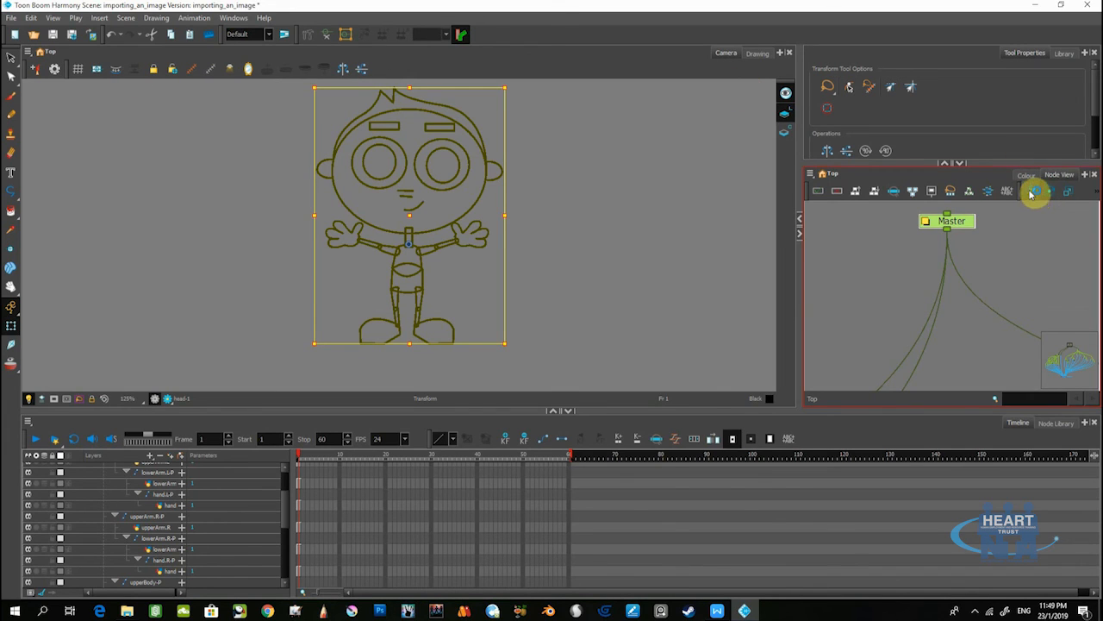
- With the Translate tool, move the Master peg's pivot down between the character's feet, return to the Transform tool and deselect
key("alt+2")
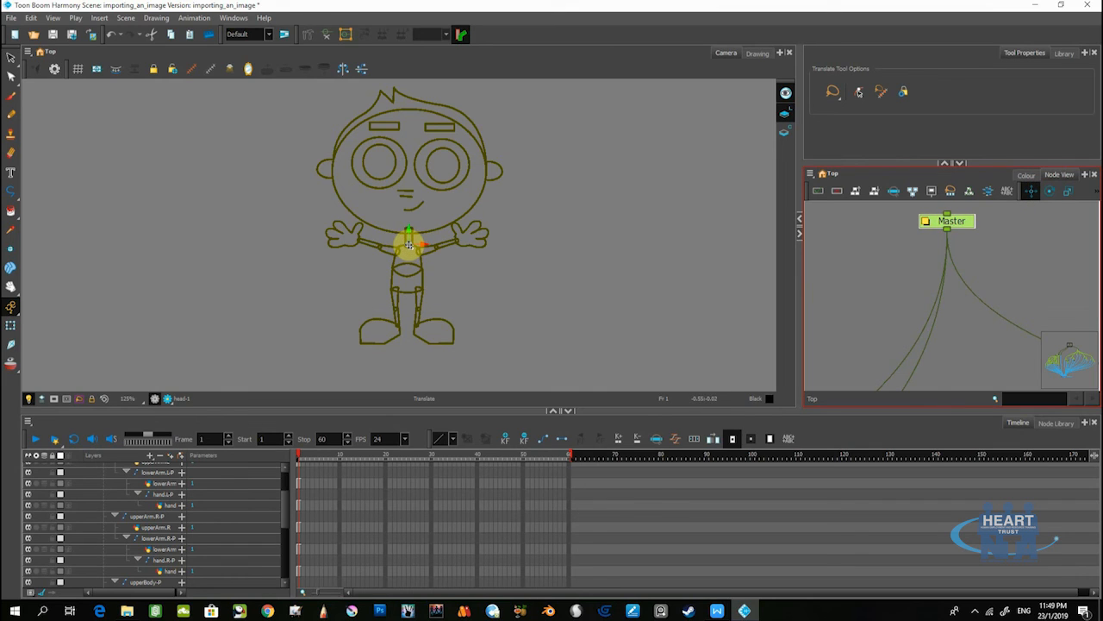
left_click(410, 246)
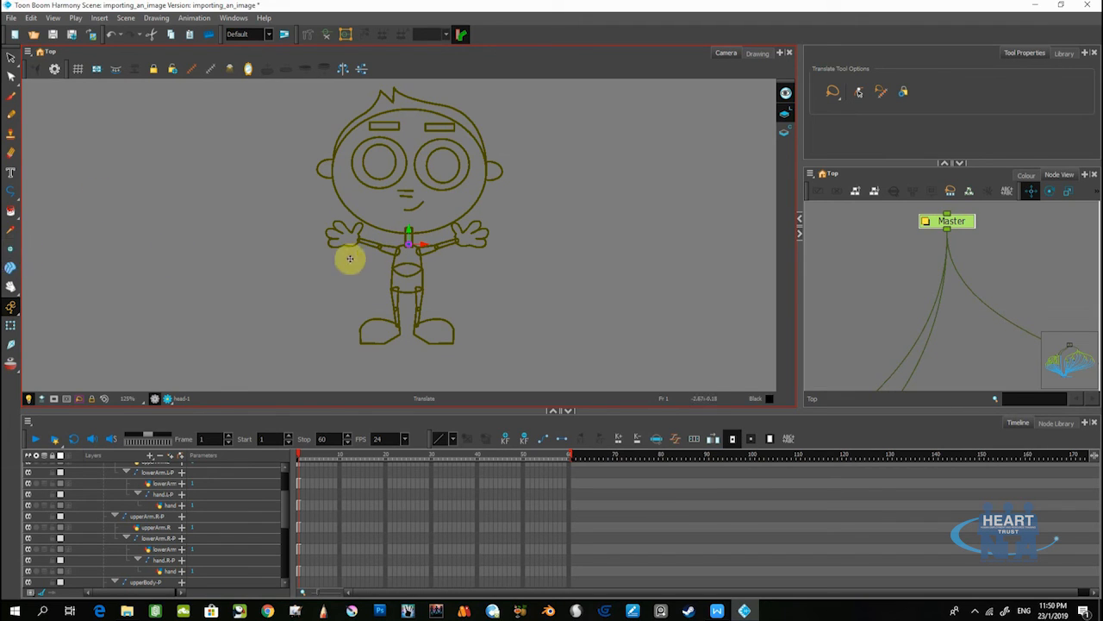
left_click_drag(409, 246, 405, 327)
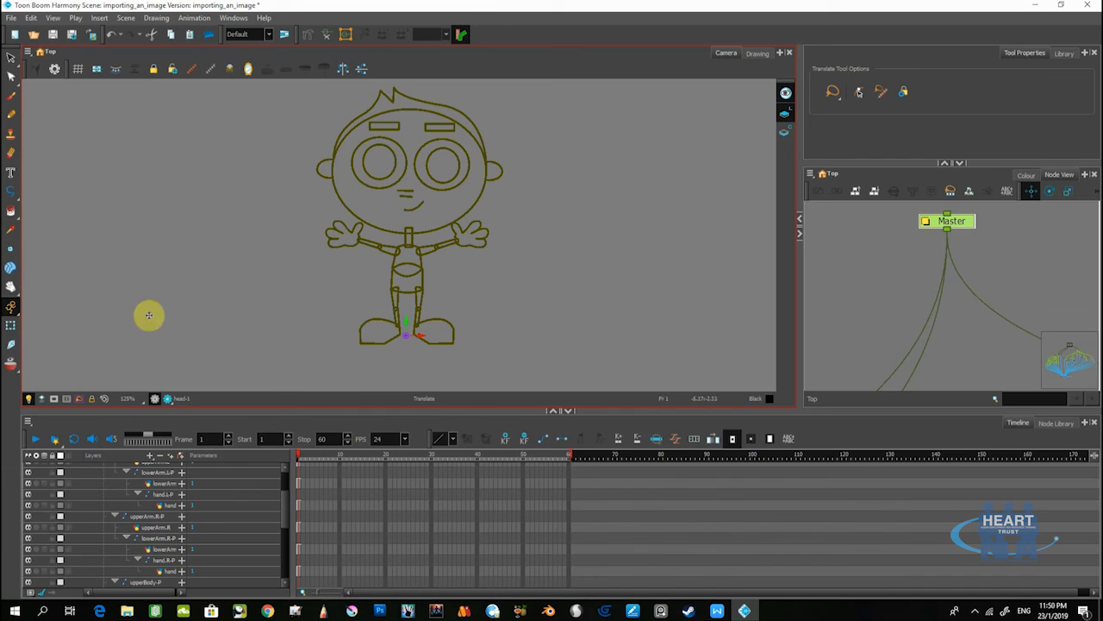
left_click(11, 326)
left_click(604, 222)
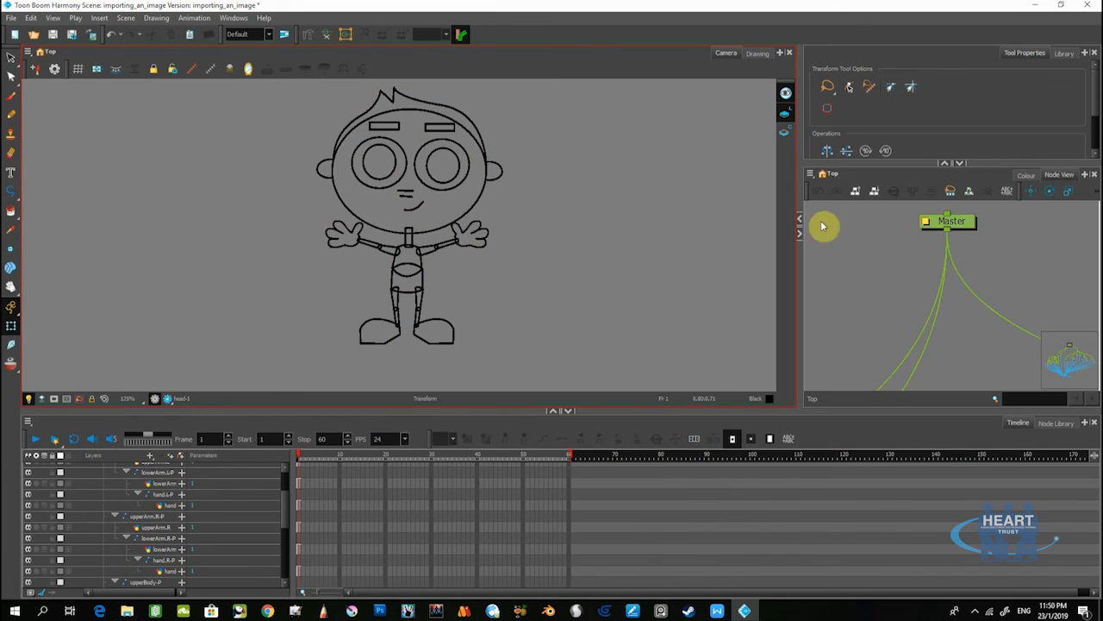
- Select the Master peg and test-transform the whole character about the pivot between the feet
left_click(953, 226)
left_click(966, 223)
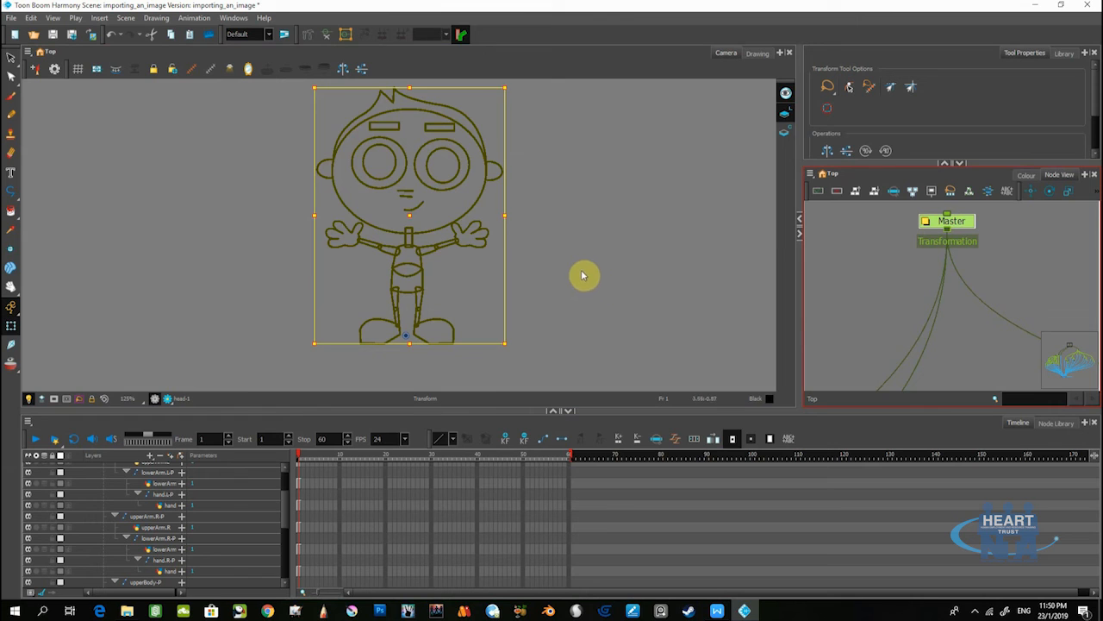
left_click_drag(583, 276, 566, 301)
left_click_drag(509, 119, 461, 155)
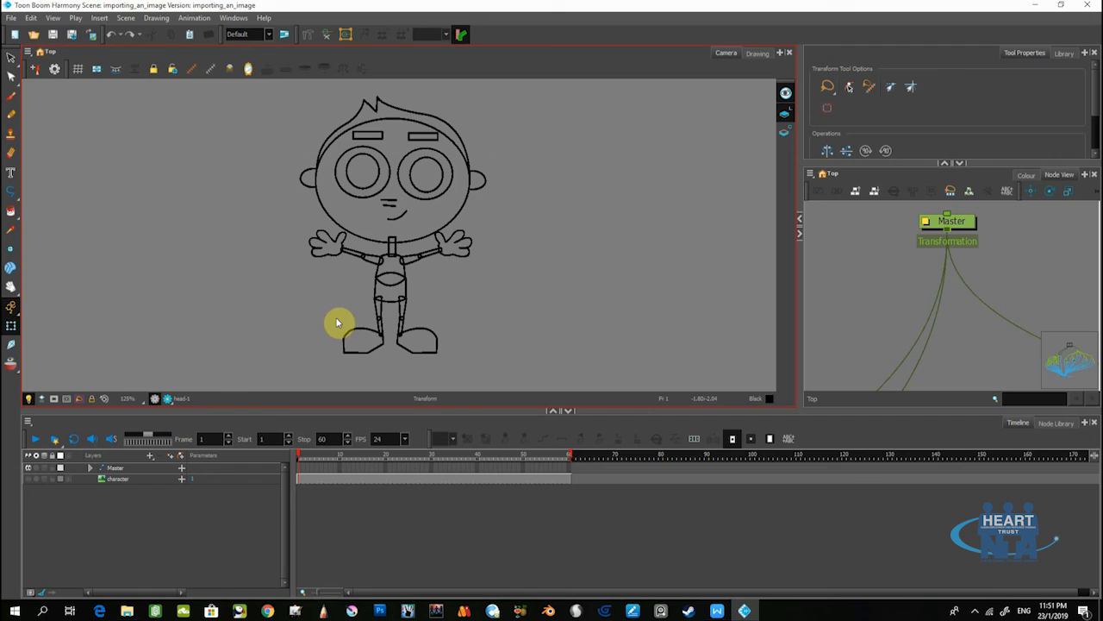
- Select the drawing of the foot on the character's right leg and step the selection up its parent pegs to the Master peg
left_click(365, 365)
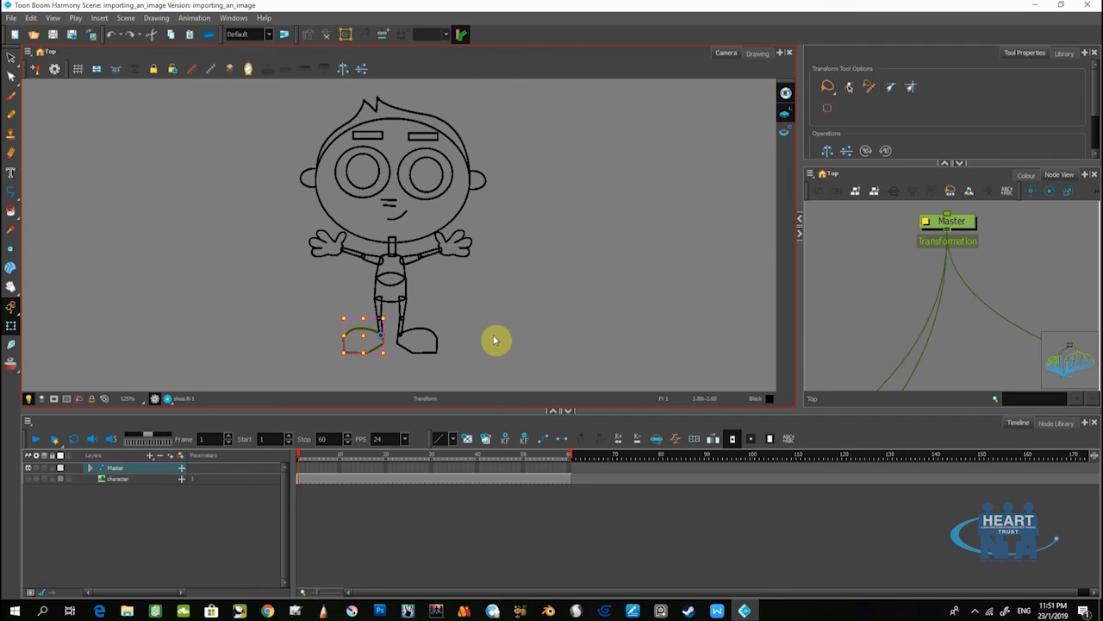
scroll(431, 339, "up", 2)
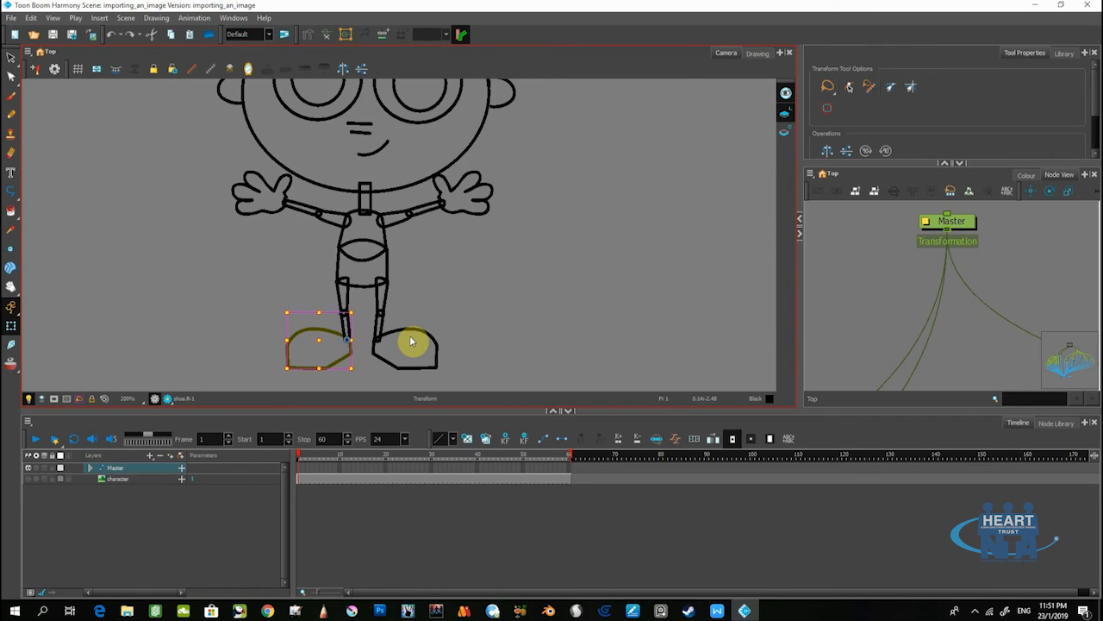
key("b")
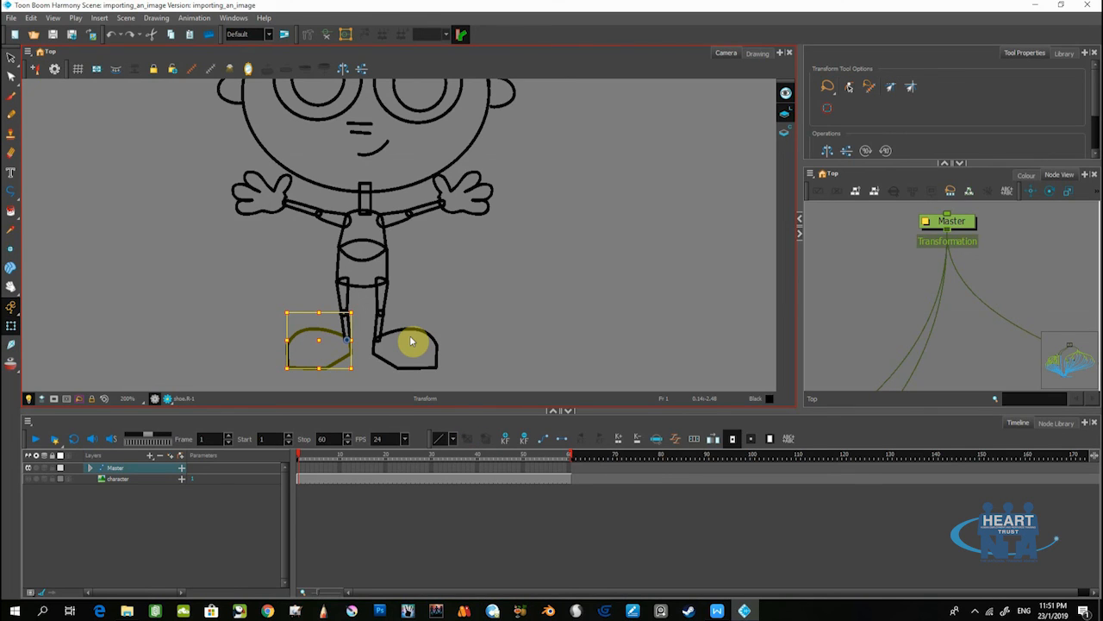
key("b")
key("b")
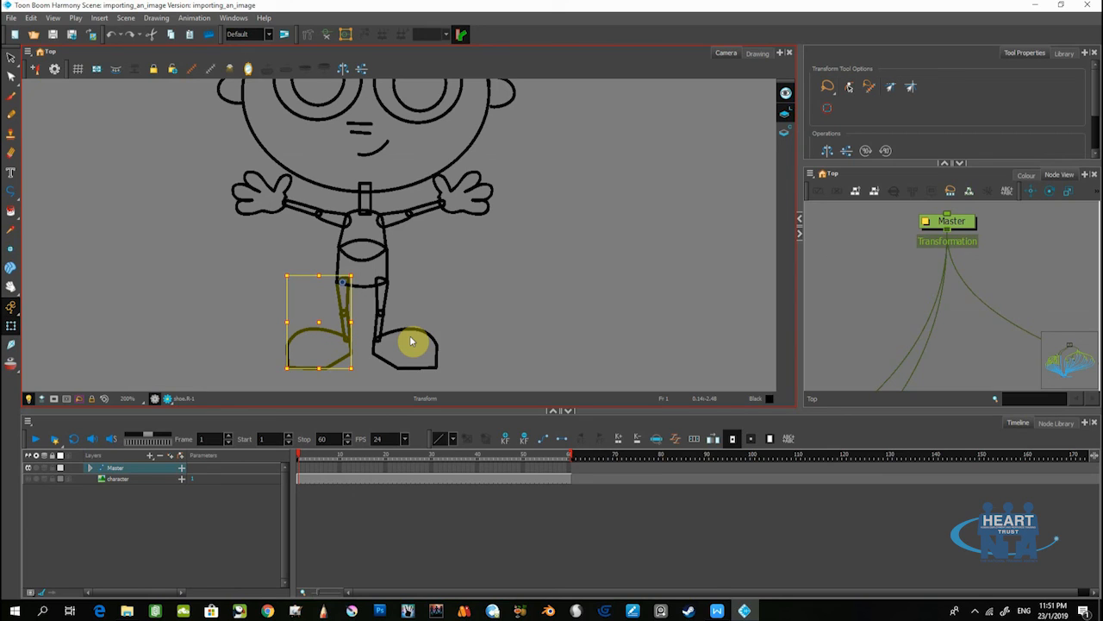
key("b")
key("b")
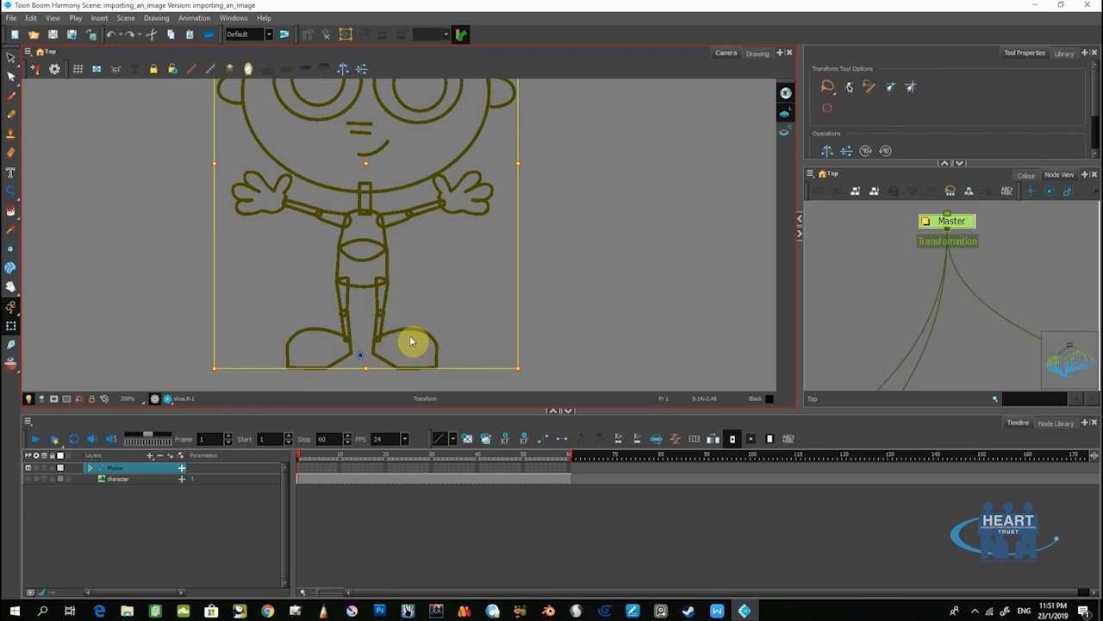
- Step the selection back down to the whole right leg, test-rotate it from the hip, and deselect with the full character in view
key("shift+b")
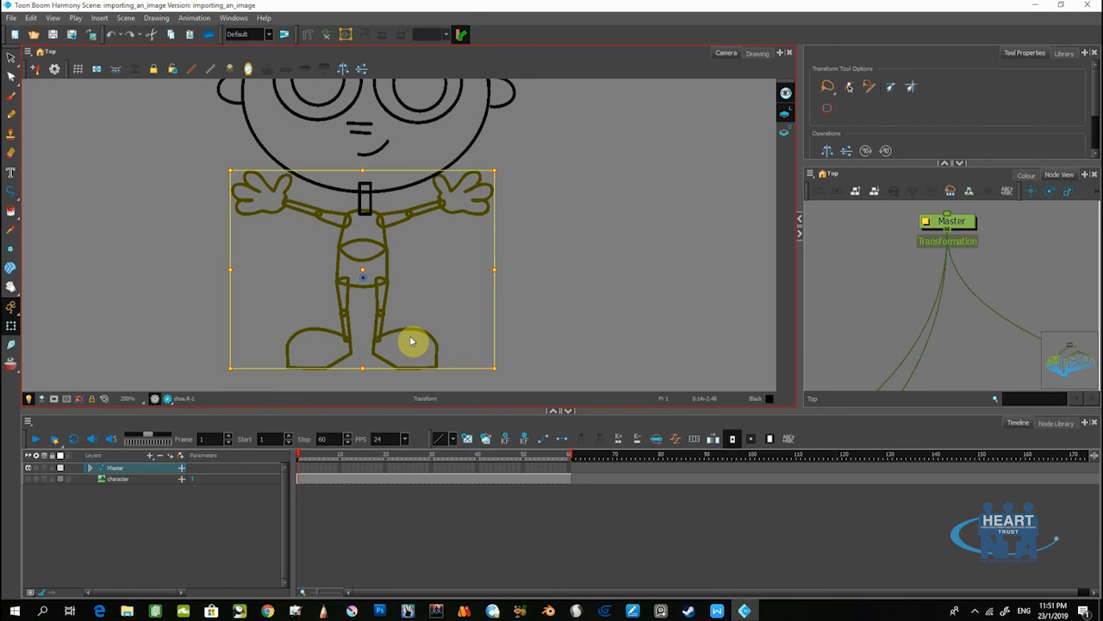
key("shift+b")
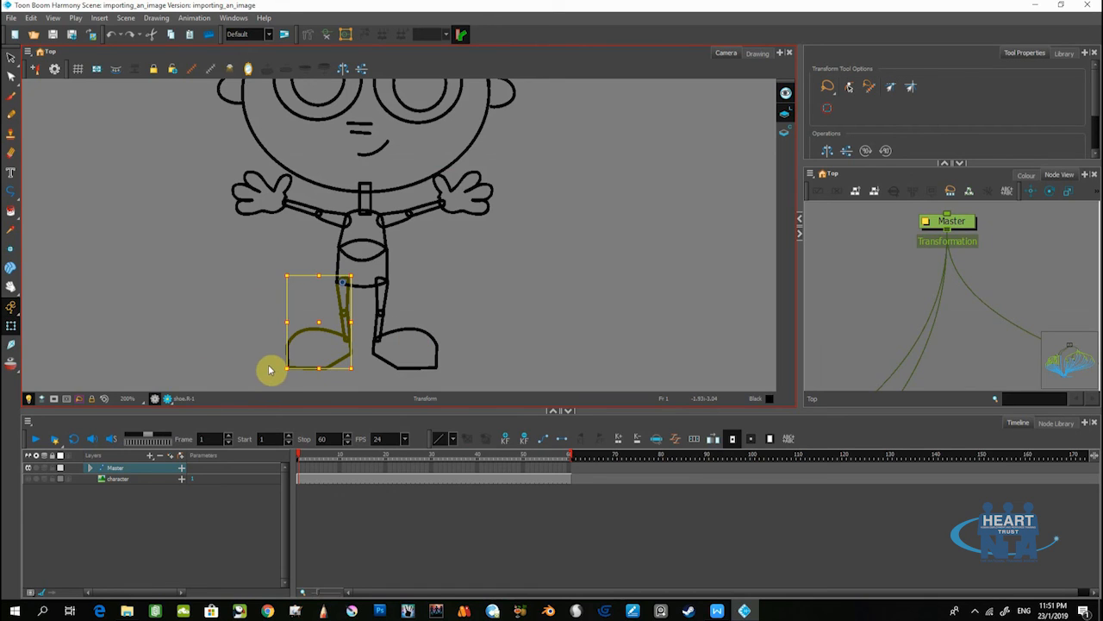
left_click_drag(281, 375, 224, 387)
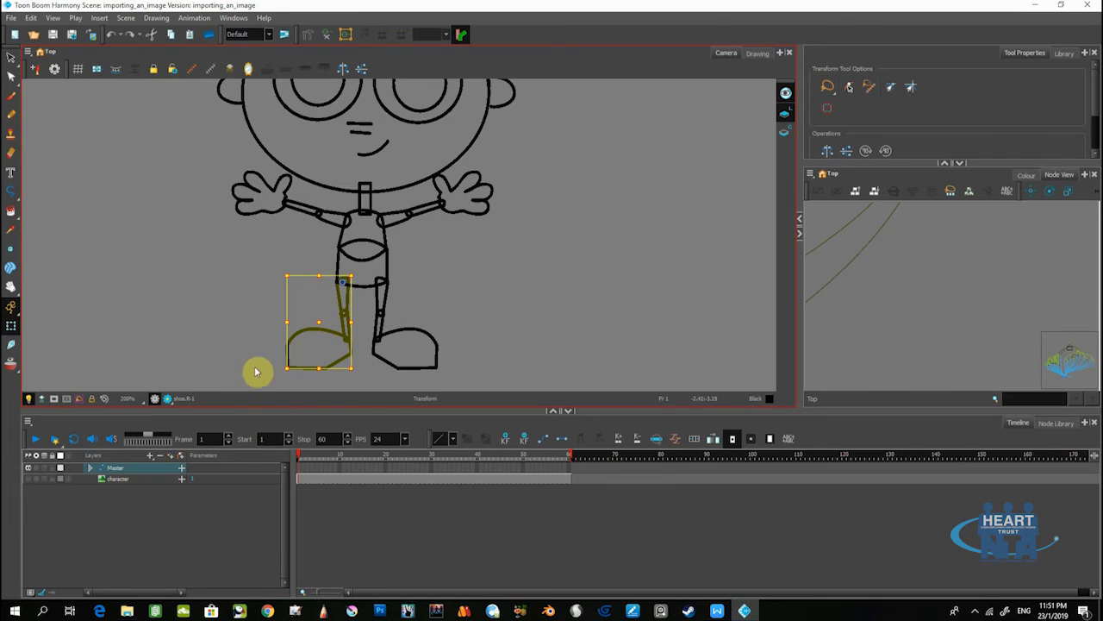
scroll(387, 276, "down", 2)
left_click_drag(387, 276, 352, 269)
left_click(429, 291)
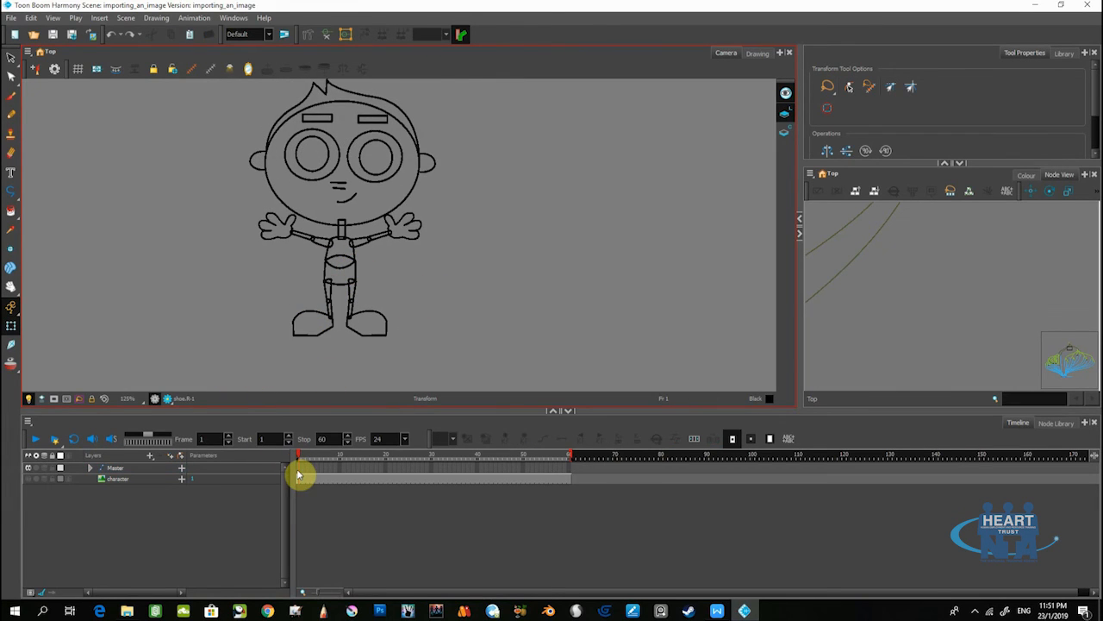
- Add a Master keyframe at frame 1, extend the character's exposure across the 60-frame scene, and move to frame 10
left_click(300, 471)
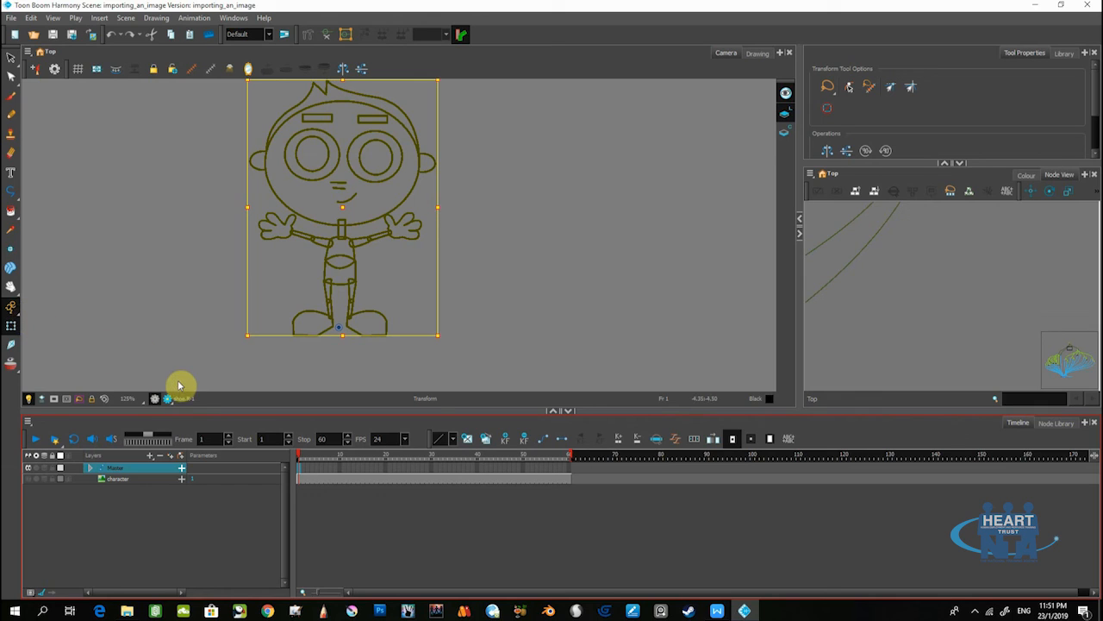
key("F6")
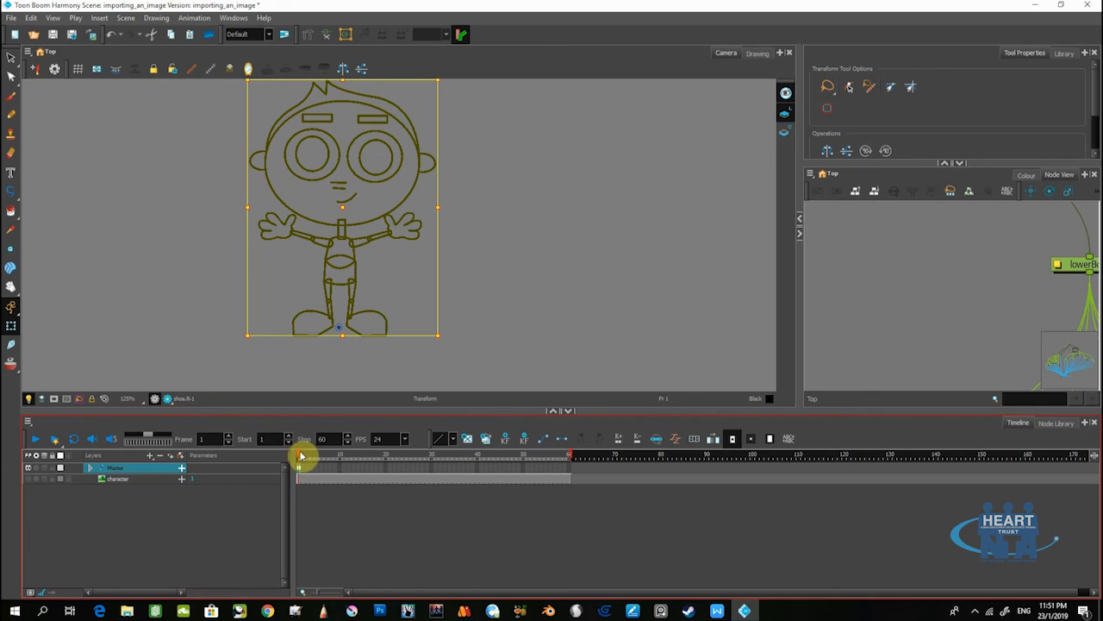
left_click_drag(299, 457, 326, 455)
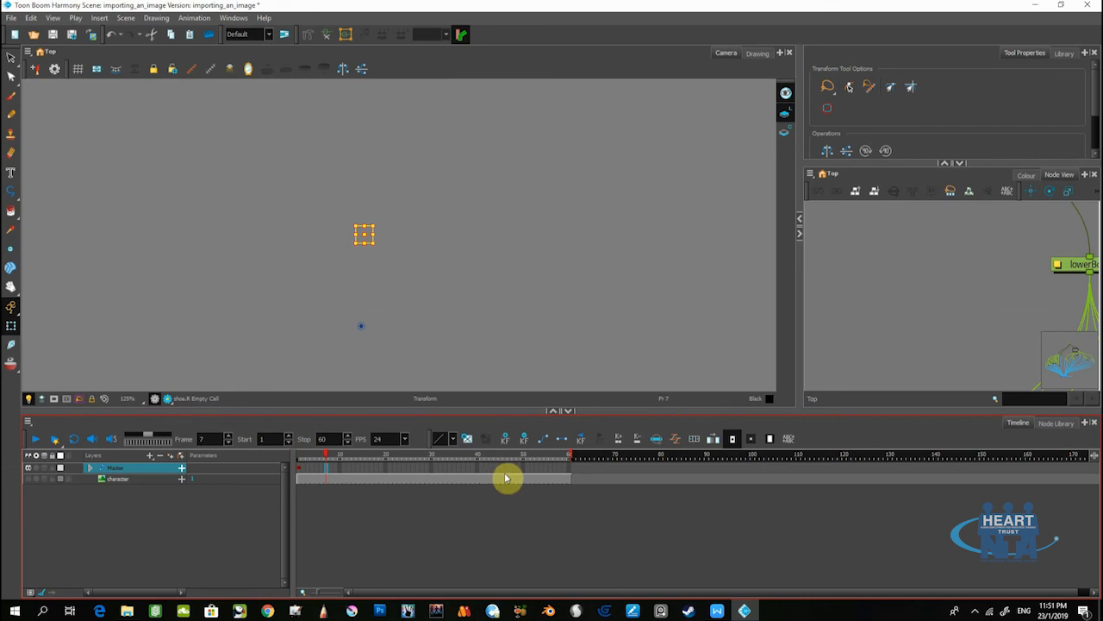
mouse_move(569, 473)
left_mouse_down()
mouse_move(463, 451)
mouse_move(296, 458)
mouse_move(305, 473)
mouse_move(318, 460)
mouse_move(339, 470)
left_mouse_up()
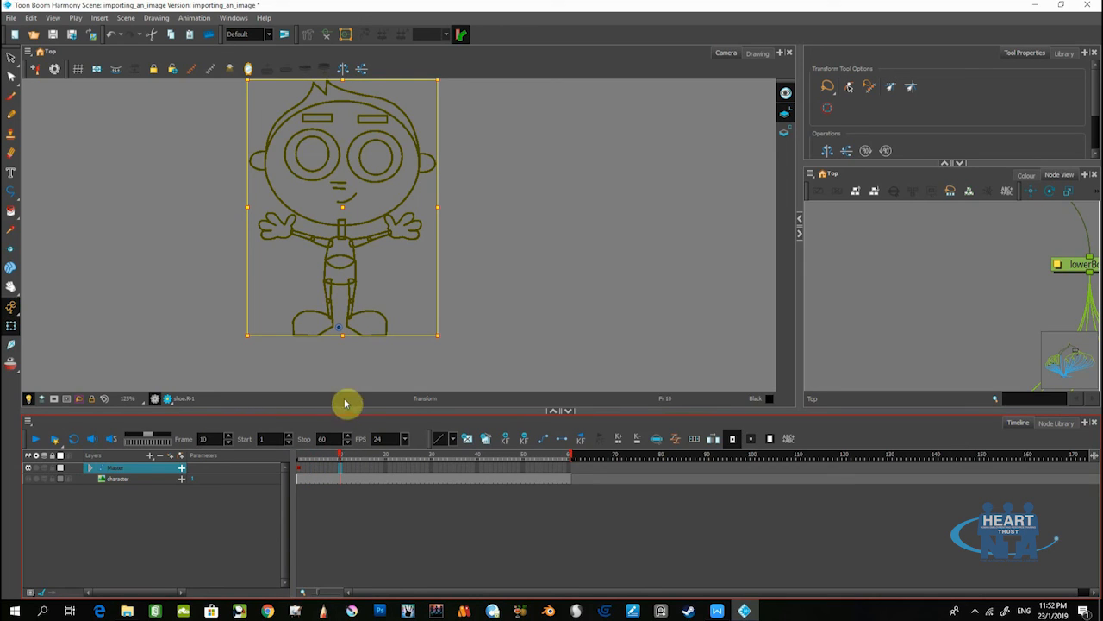
- At frame 10, select the left shoe's parent pegs and swing the left leg outward with a bend at the knee
left_click(356, 369)
left_click(367, 325)
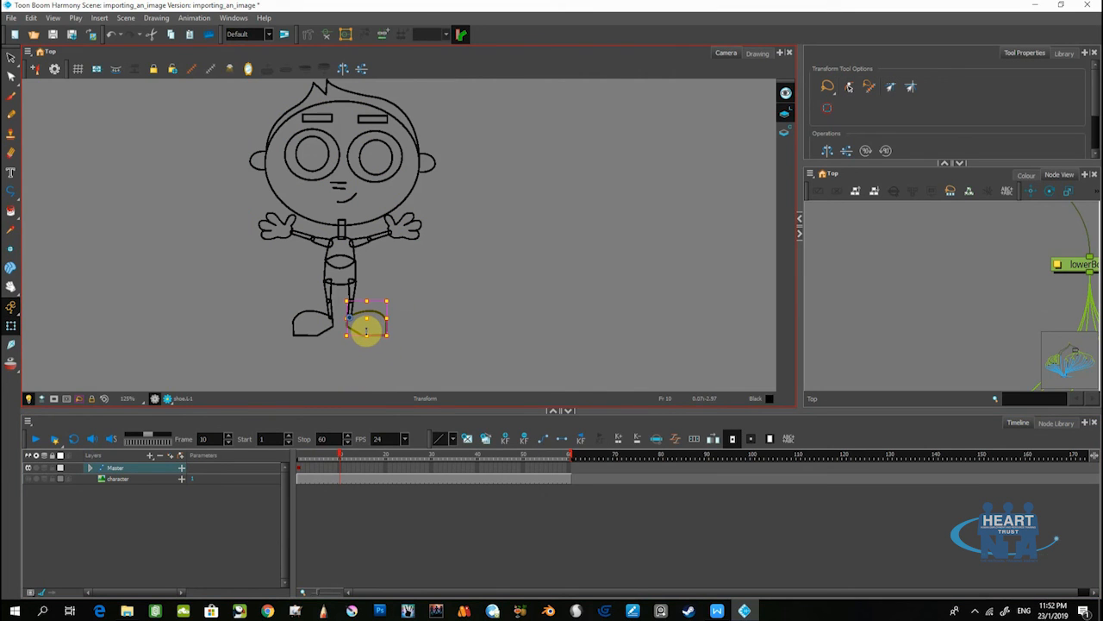
key("b")
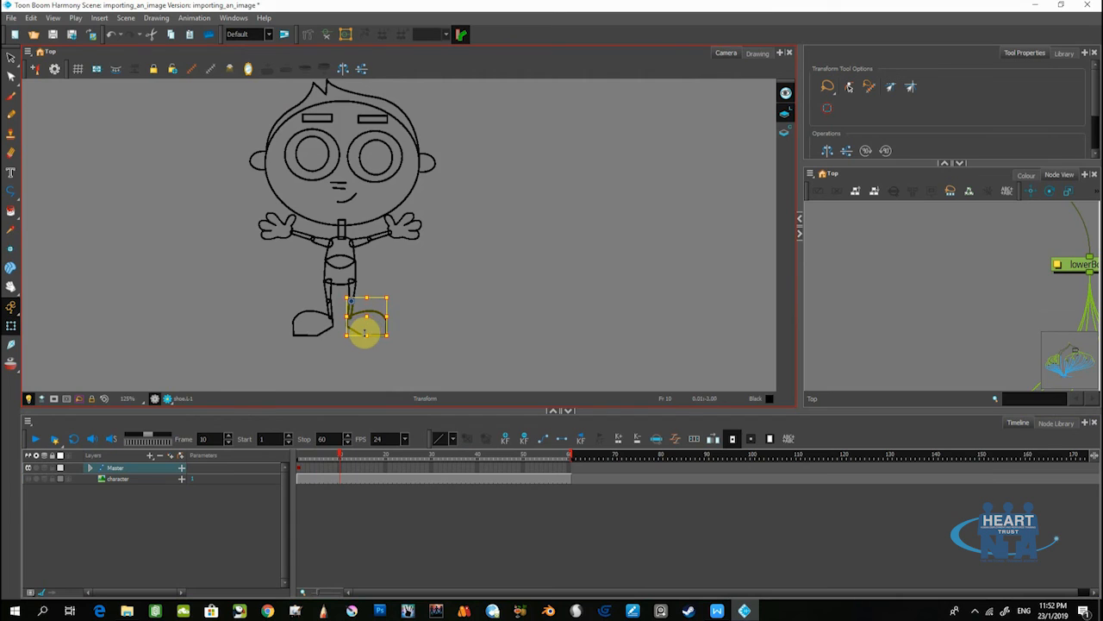
key("b")
key("n")
left_click_drag(406, 278, 362, 376)
key("b")
key("b")
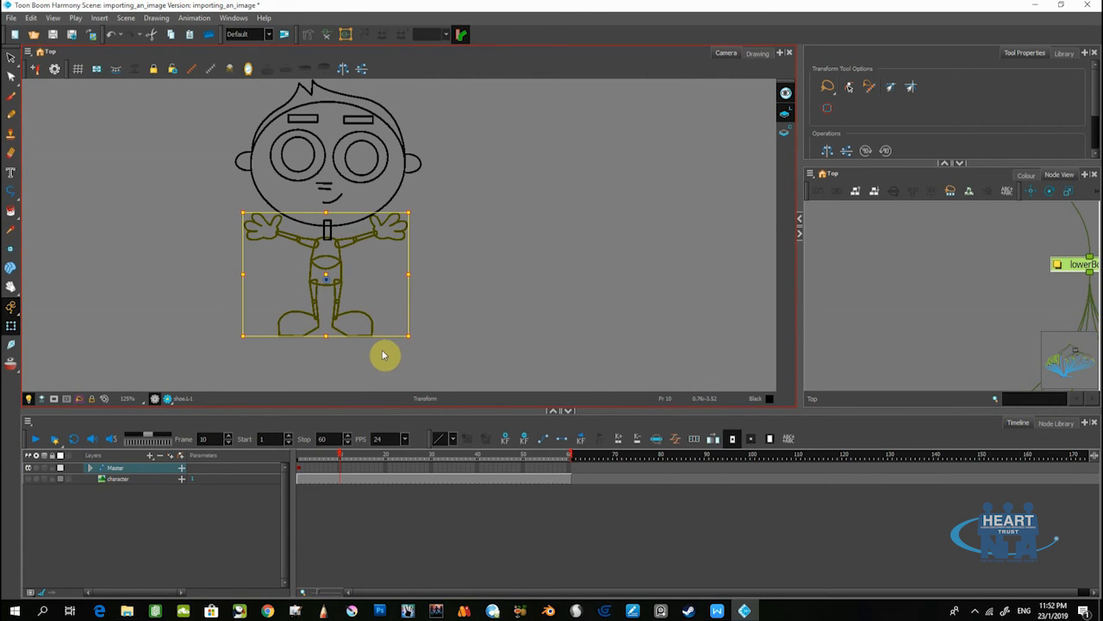
key("shift+b")
left_click_drag(377, 339, 394, 367)
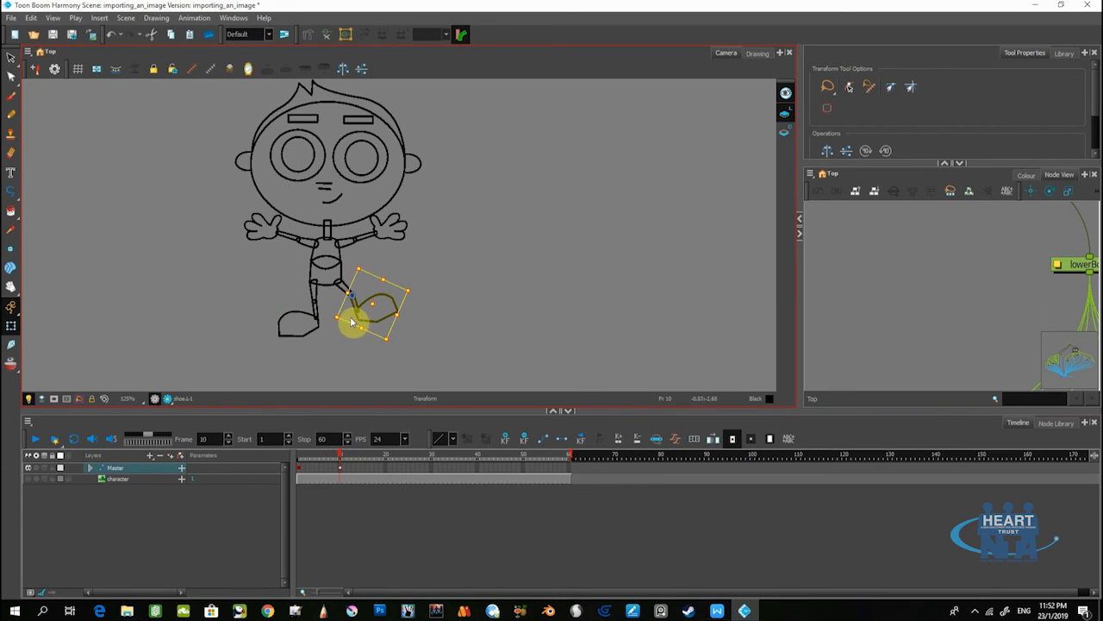
- Select up the hierarchy to the Master peg and tilt the whole character slightly counterclockwise about the pivot at the feet
key("b")
key("b")
key("b")
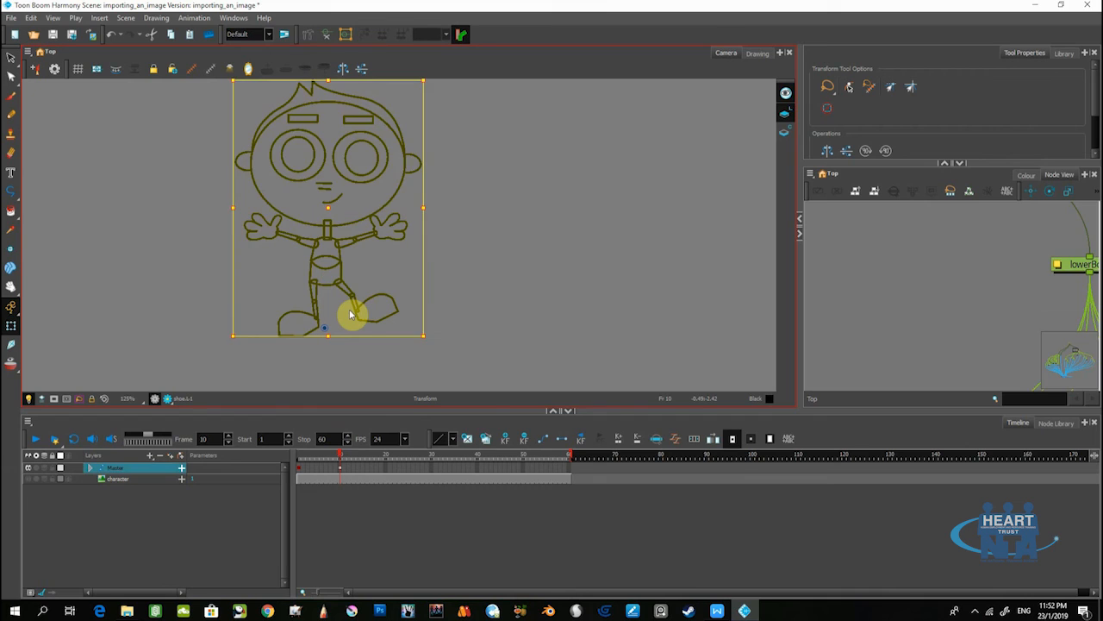
left_click_drag(427, 343, 431, 327)
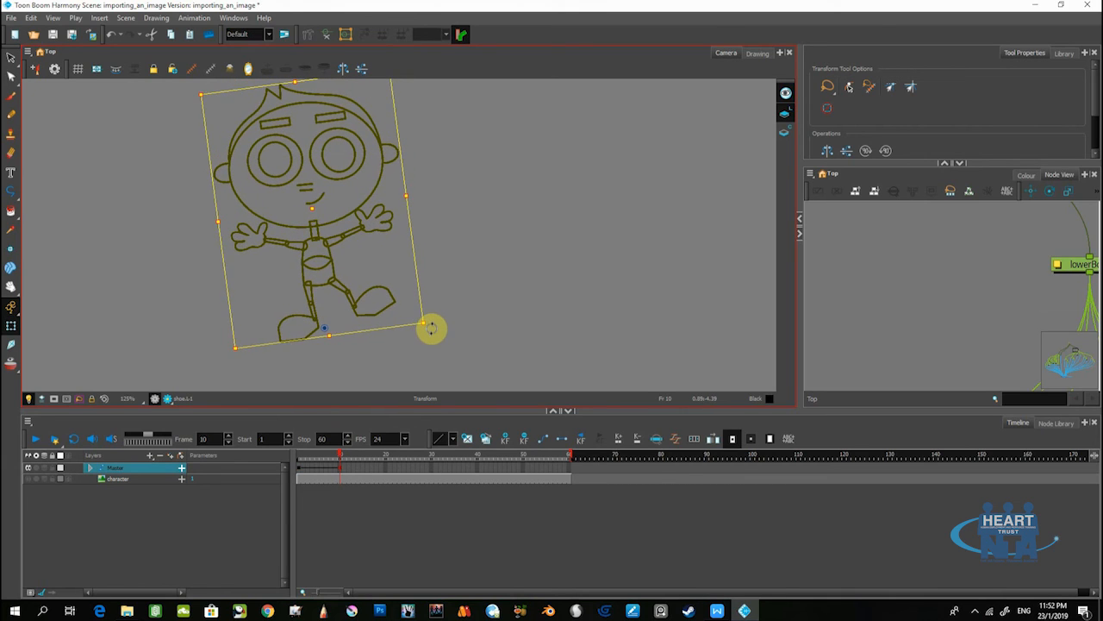
key("shift+b")
- Select the foot on the character's right leg and rotate it slightly to lie flat on the ground at frame 10
left_click(437, 354)
left_click(298, 338)
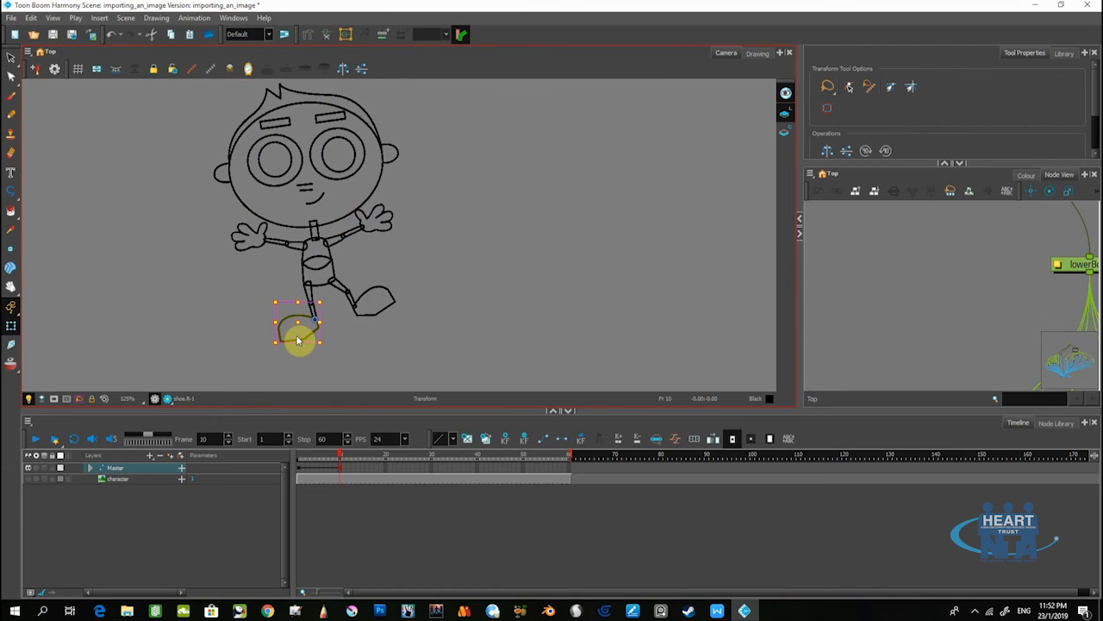
left_click_drag(267, 343, 267, 338)
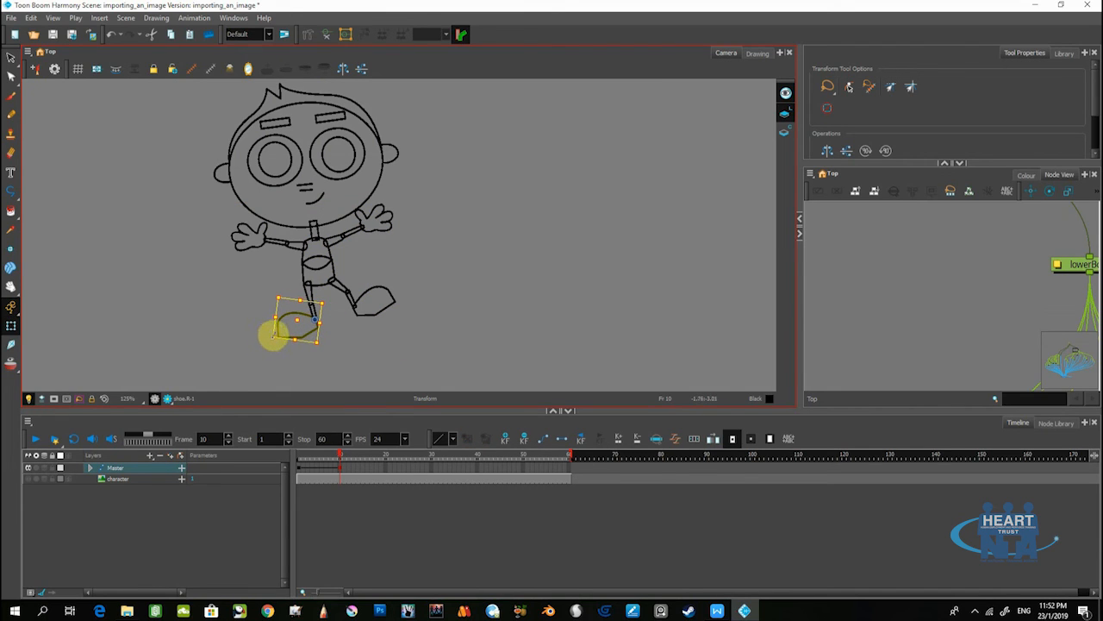
- At frame 14, select the left hand's parent pegs and rotate the left arm downward with a bend at the elbow
mouse_move(345, 454)
left_mouse_down()
mouse_move(304, 462)
mouse_move(347, 451)
mouse_move(298, 451)
mouse_move(348, 443)
mouse_move(302, 448)
mouse_move(357, 428)
mouse_move(318, 446)
mouse_move(360, 446)
left_mouse_up()
left_click(389, 215)
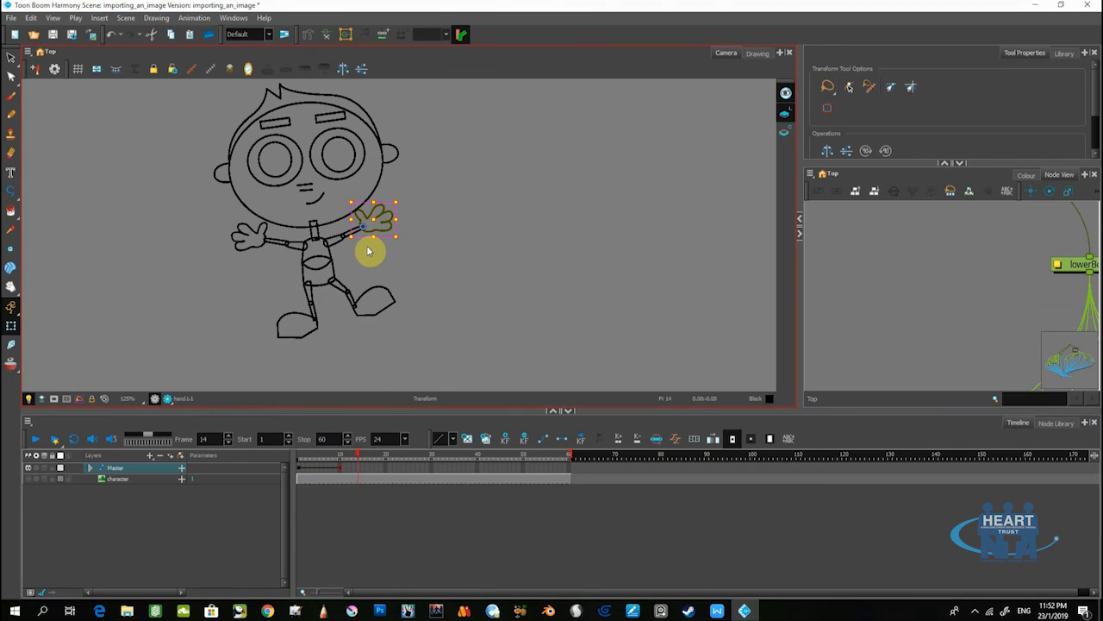
key("b")
key("b")
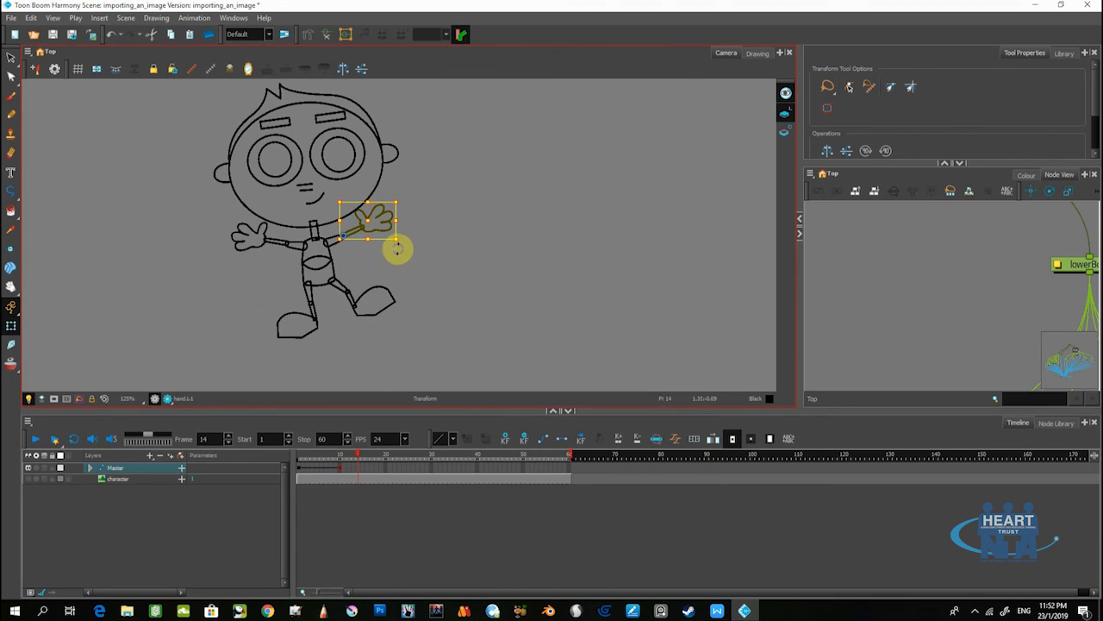
left_click_drag(401, 268, 401, 295)
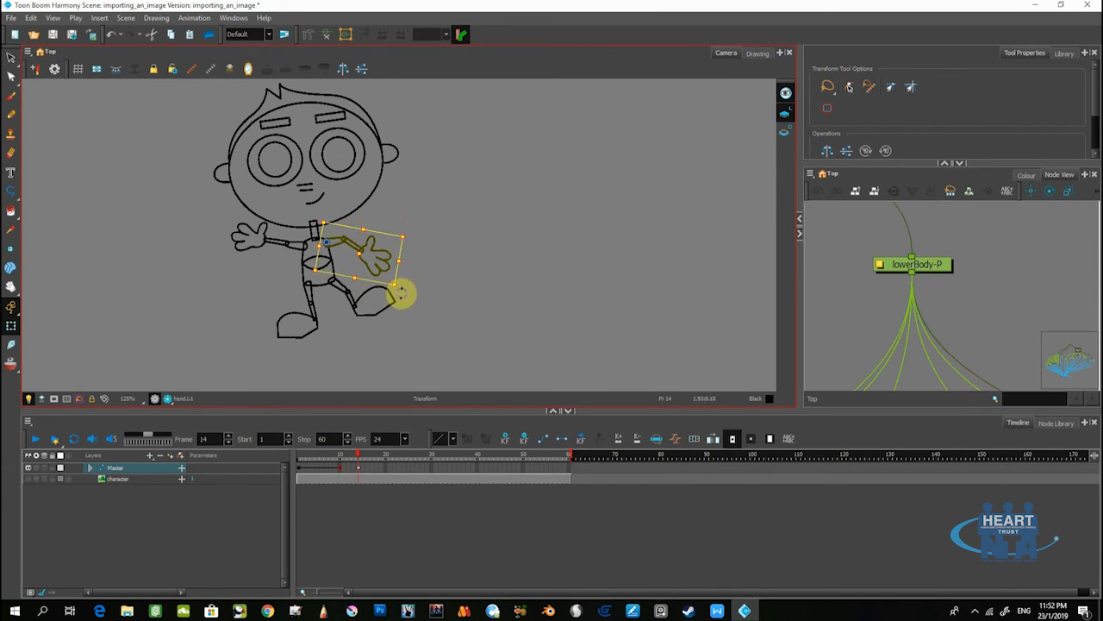
- Add a Master keyframe at frame 14, play the animation from frame 1, scrub to frame 24, and deselect
left_click(360, 470)
left_click_drag(354, 456, 293, 450)
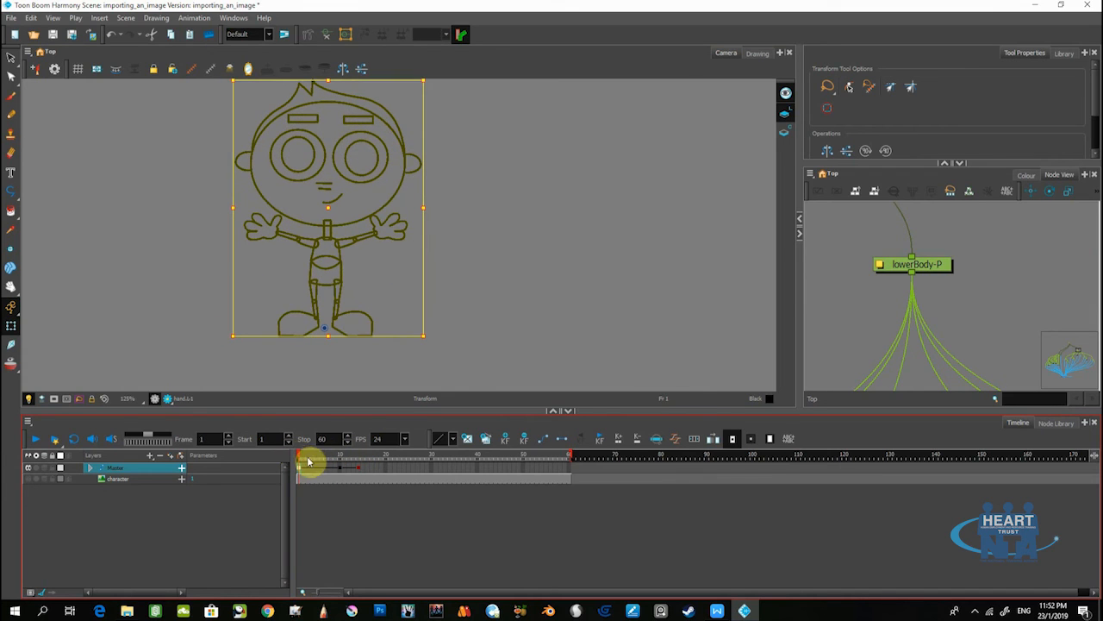
left_click(41, 442)
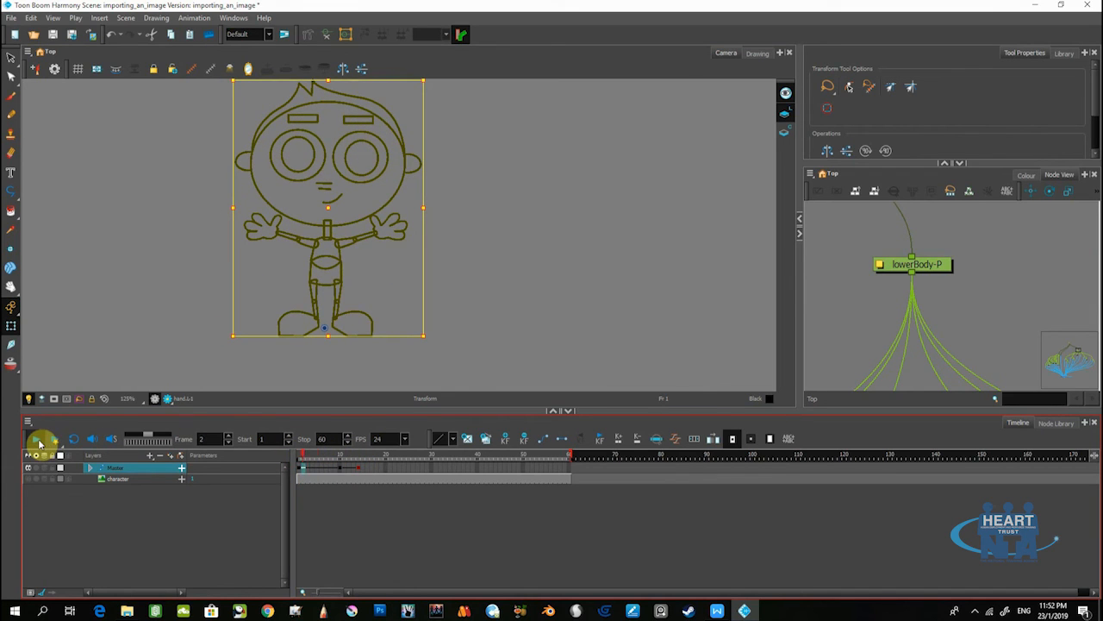
mouse_move(419, 451)
left_mouse_down()
mouse_move(382, 457)
mouse_move(404, 456)
left_mouse_up()
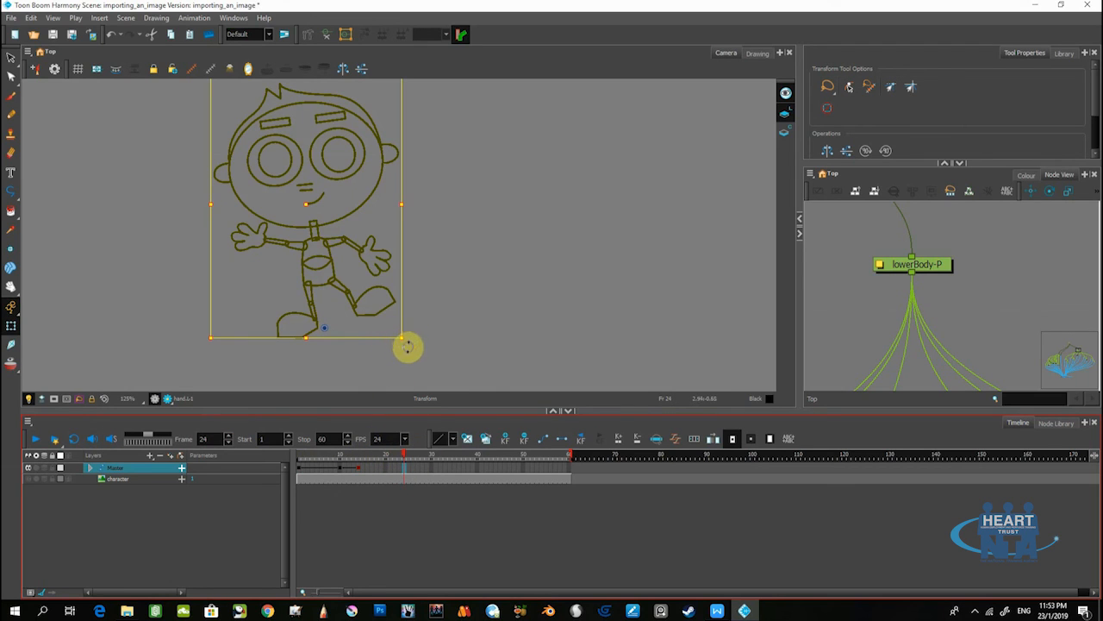
left_click(437, 332)
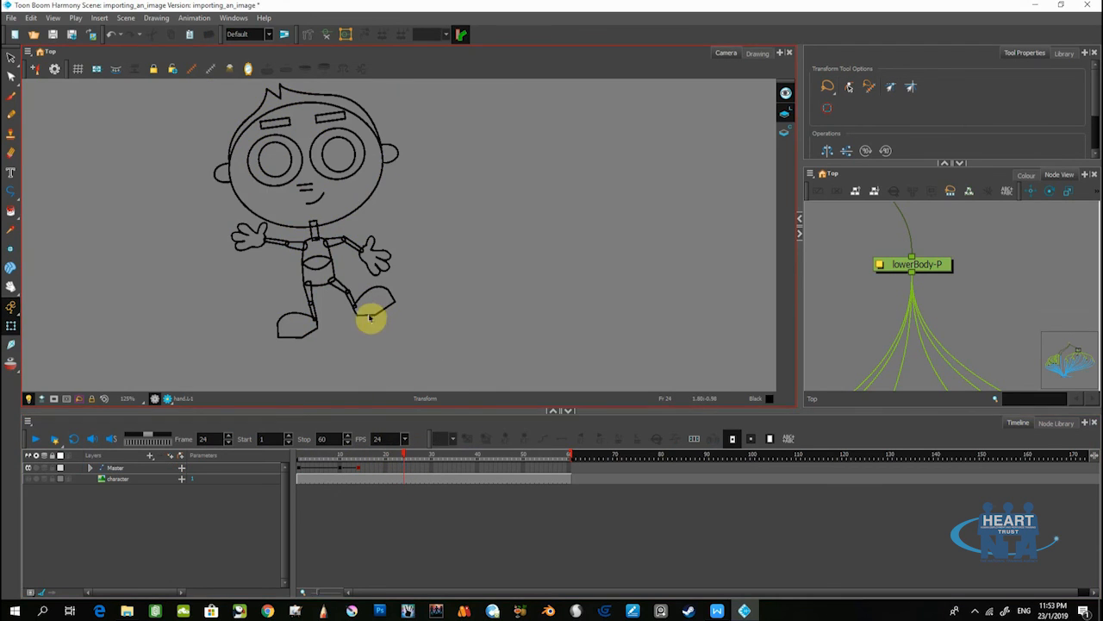
- At frame 20, select the head's parent peg, tilt the head counterclockwise about the neck, and scrub back to frame 3
mouse_move(403, 454)
left_mouse_down()
mouse_move(294, 461)
mouse_move(387, 461)
left_mouse_up()
left_click(350, 217)
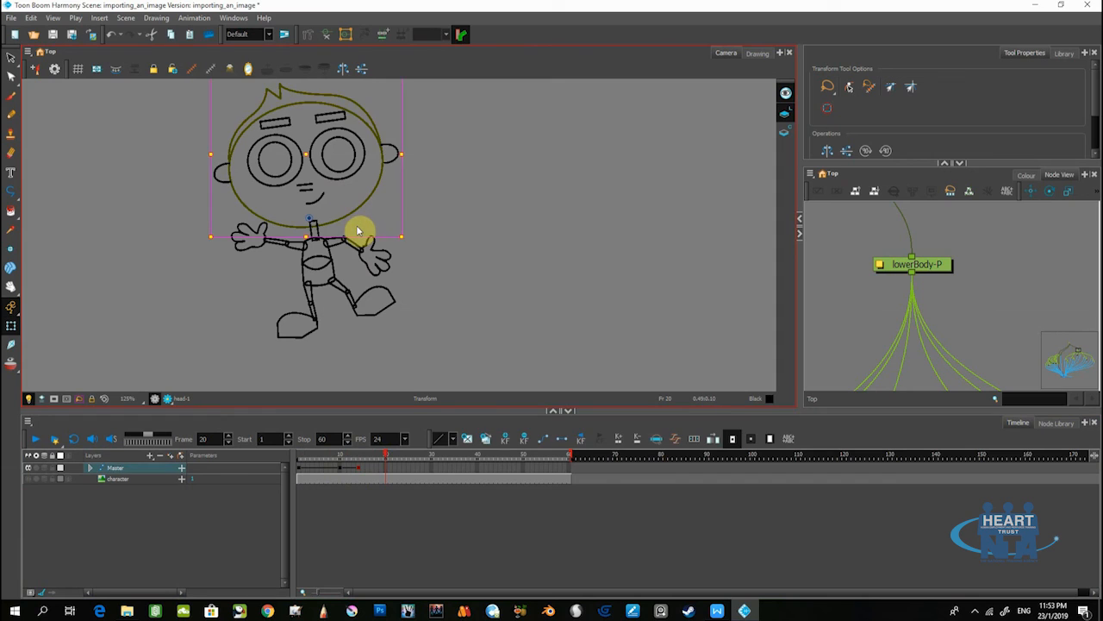
key("b")
mouse_move(406, 244)
left_mouse_down()
mouse_move(399, 209)
mouse_move(400, 228)
left_mouse_up()
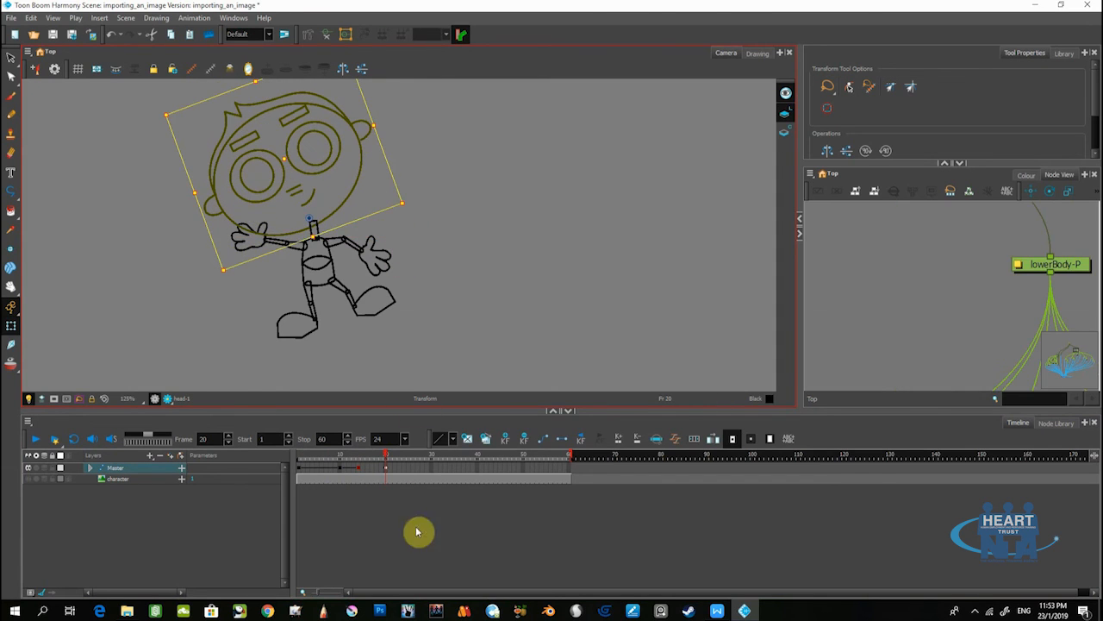
left_click_drag(388, 458, 314, 443)
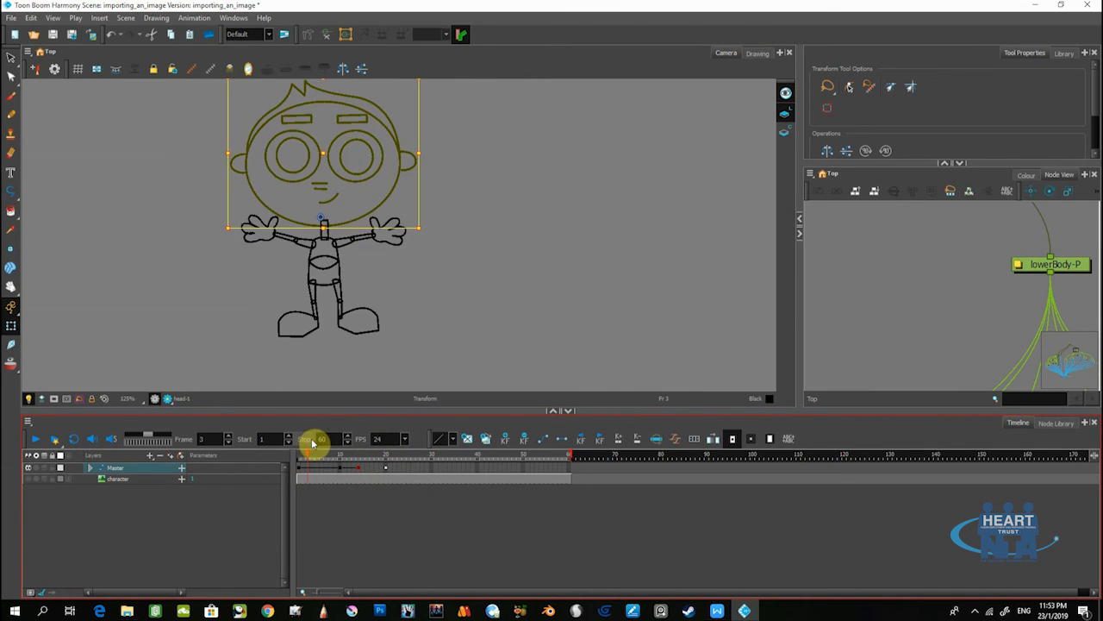
- Examine the peg hierarchy in the network from the lower body peg up to Master, and select the collapsed Master layer
scroll(1004, 256, "down", 2)
scroll(978, 256, "down", 2)
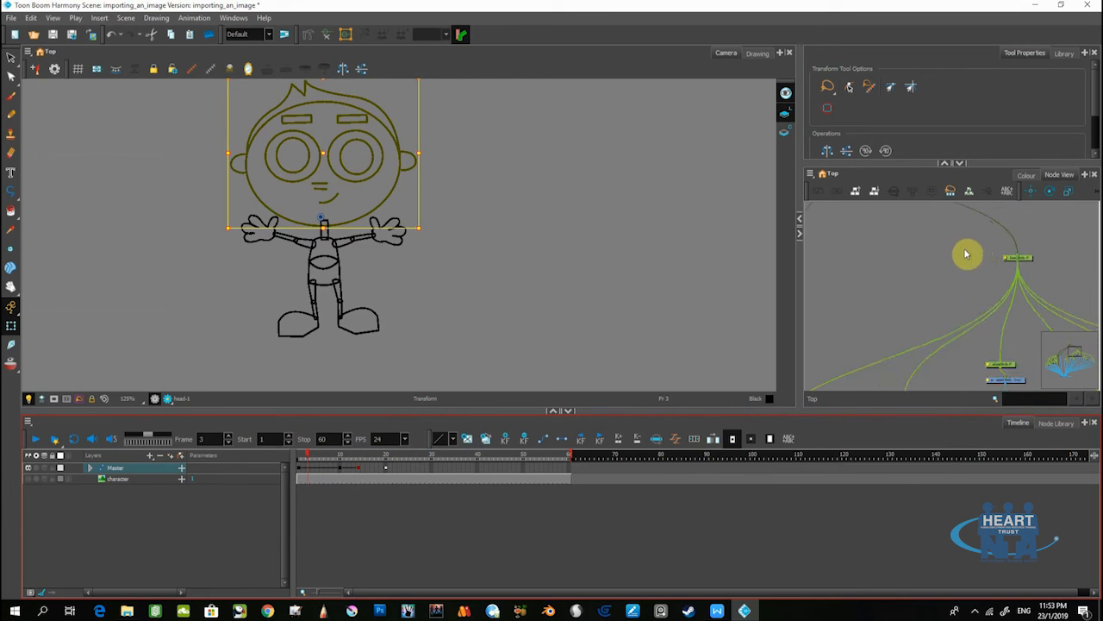
left_click_drag(953, 248, 952, 296)
scroll(898, 257, "down", 3)
left_click_drag(884, 253, 891, 310)
scroll(857, 262, "up", 4)
left_click(896, 293)
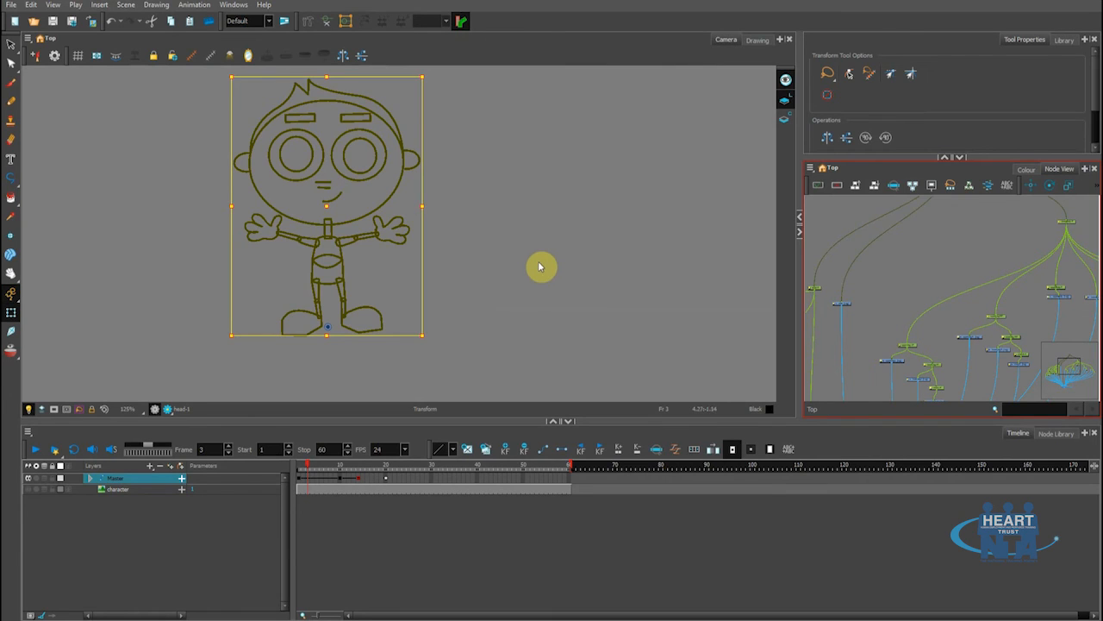
left_click(531, 267)
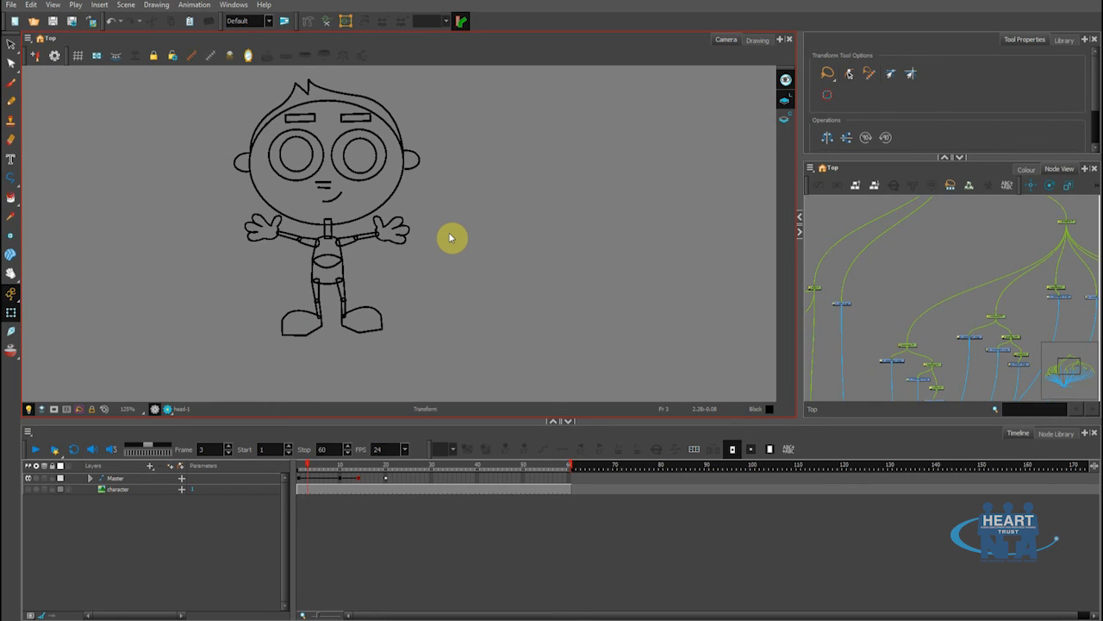
left_click(131, 483)
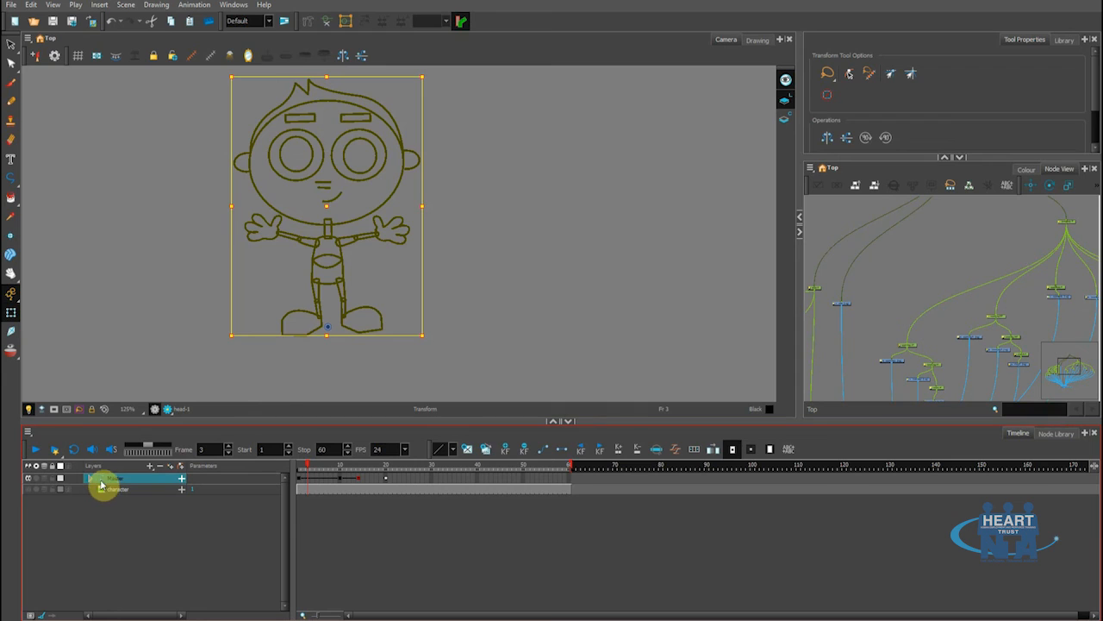
- Show the Library view and enlarge it to make room for its folder list
left_click(92, 480)
left_click(92, 481)
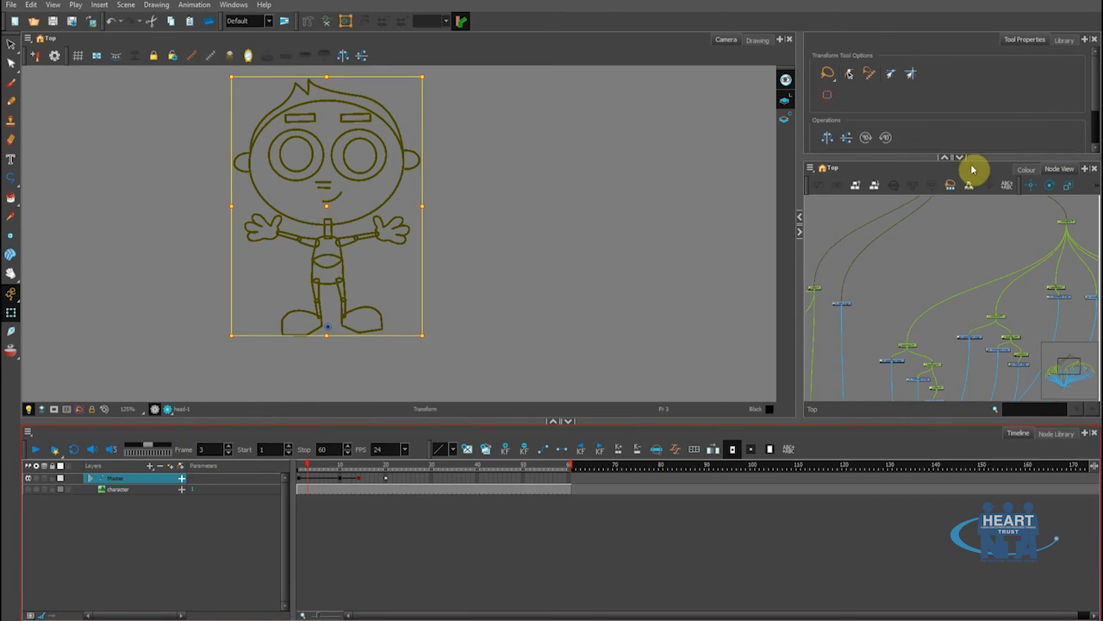
left_click(1062, 41)
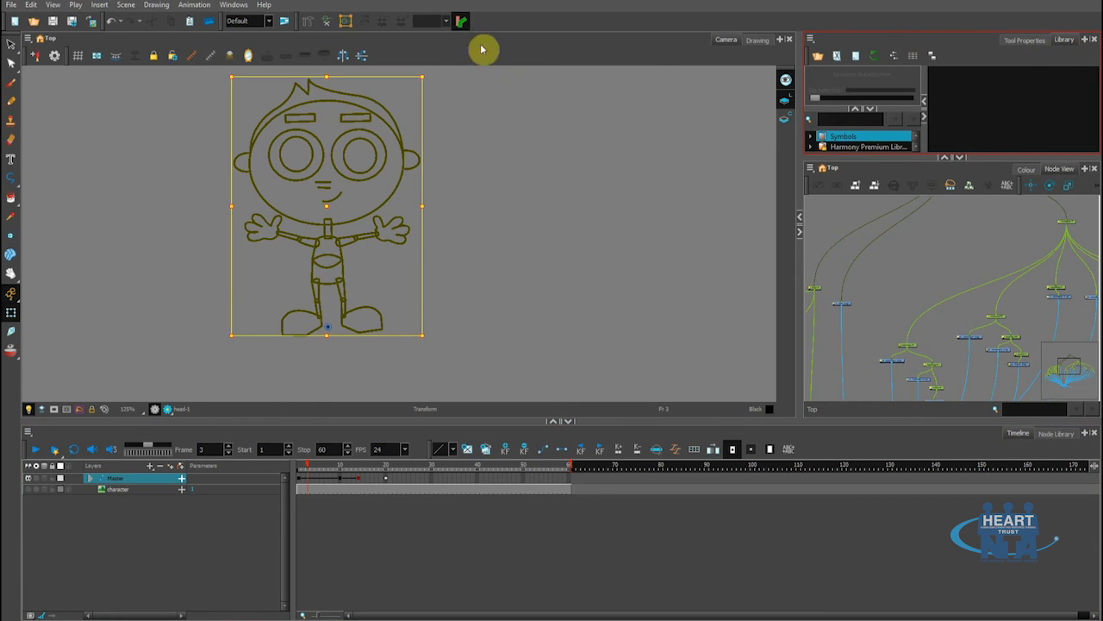
left_click(234, 7)
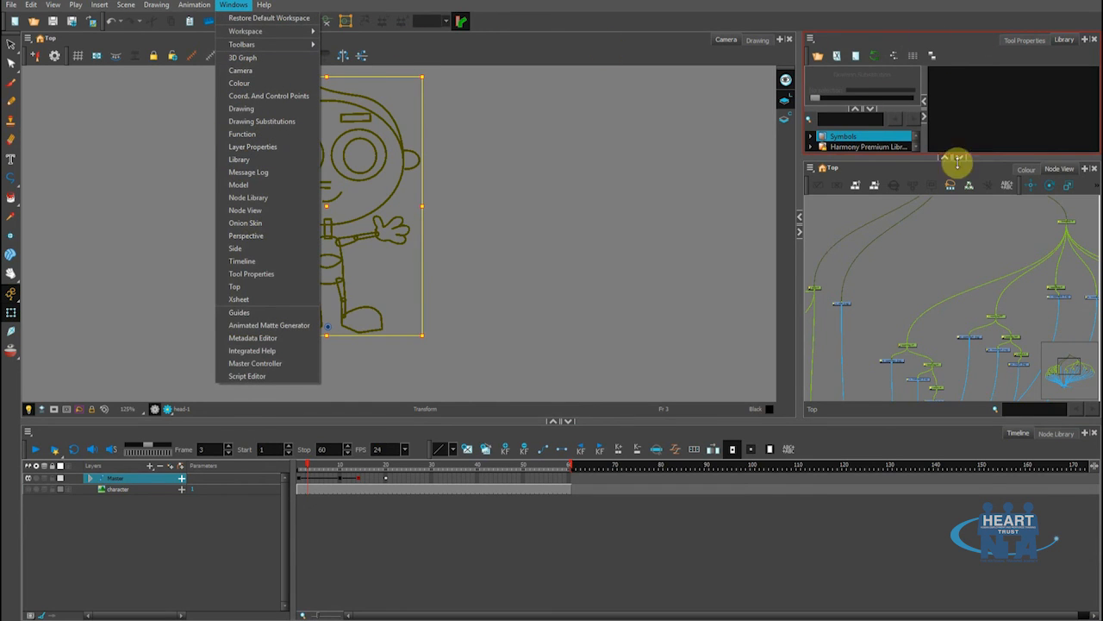
left_click(992, 183)
left_click_drag(989, 181, 983, 245)
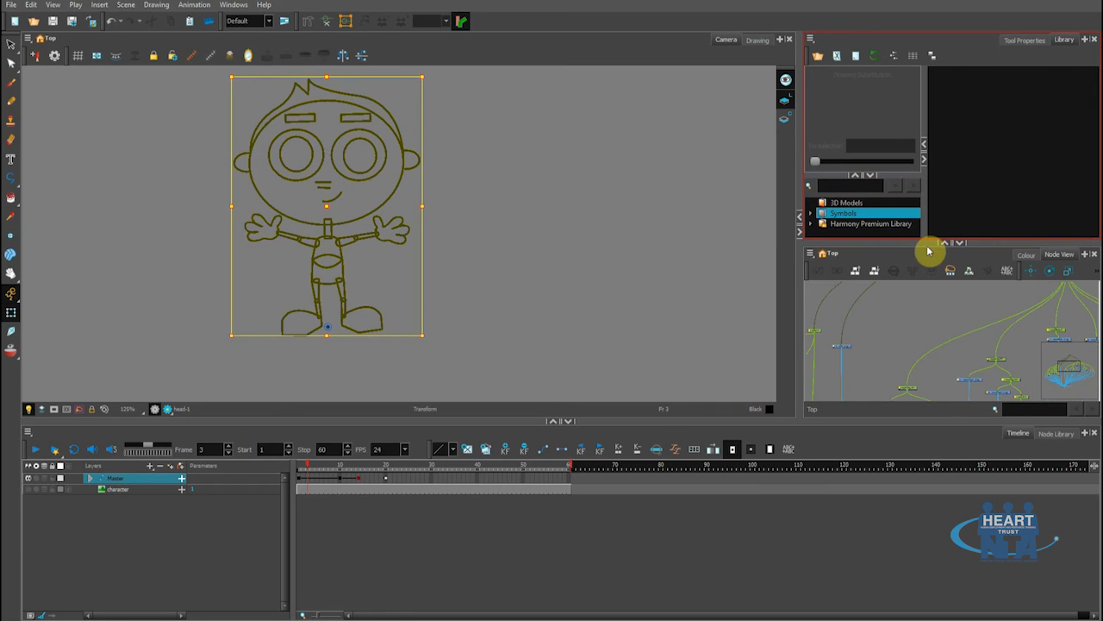
left_click_drag(928, 242, 919, 288)
- Create a folder named Rig_Guy in the Harmony Premium Library
right_click(866, 247)
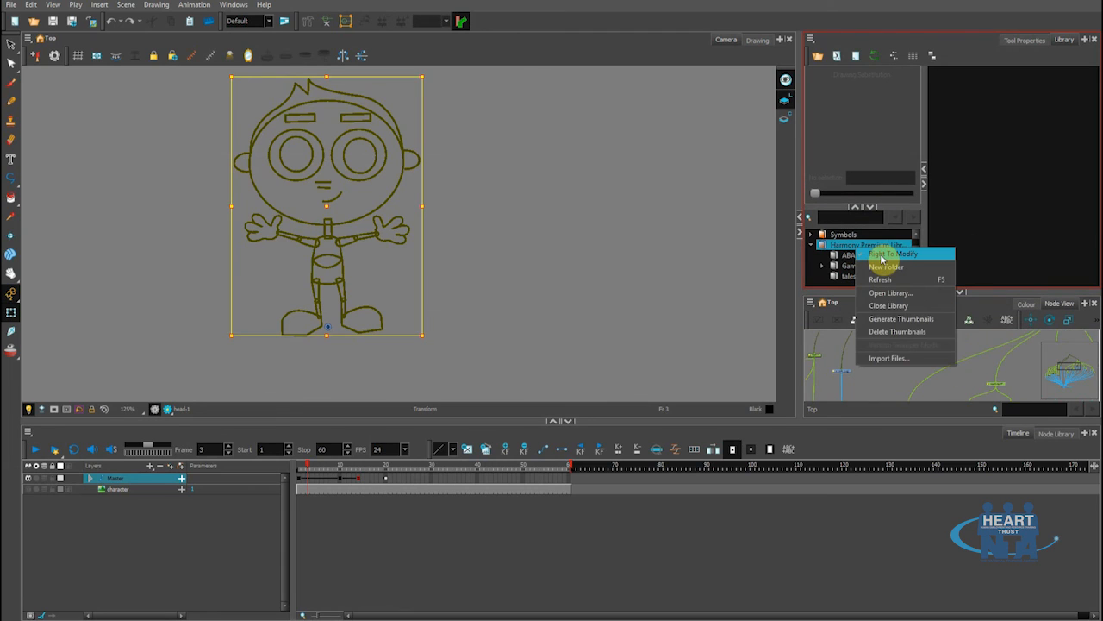
left_click(885, 267)
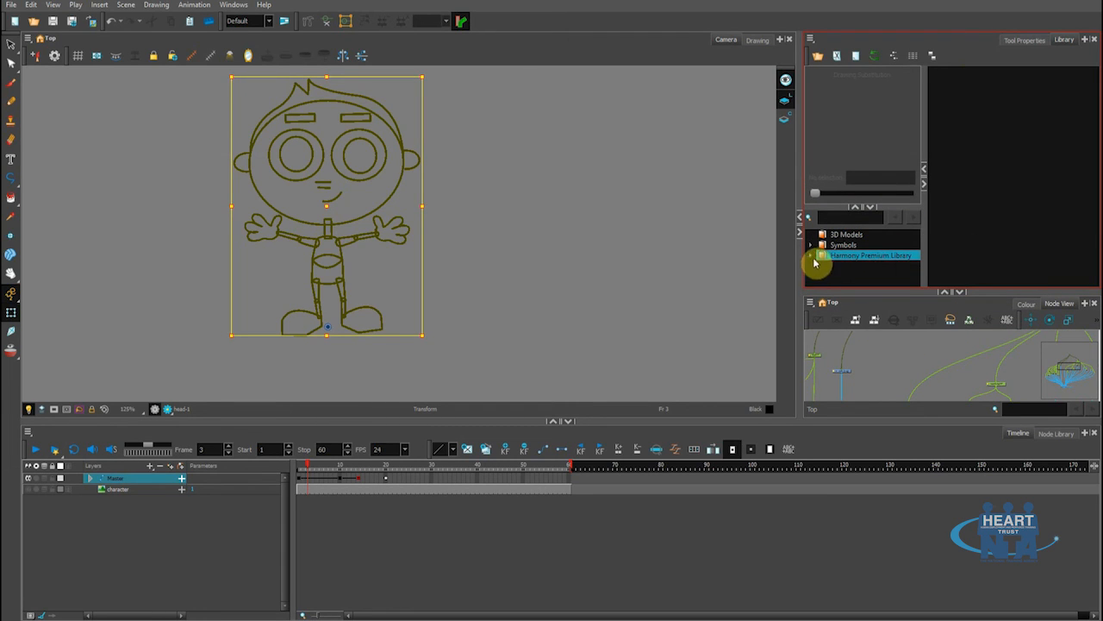
scroll(836, 271, "down", 1)
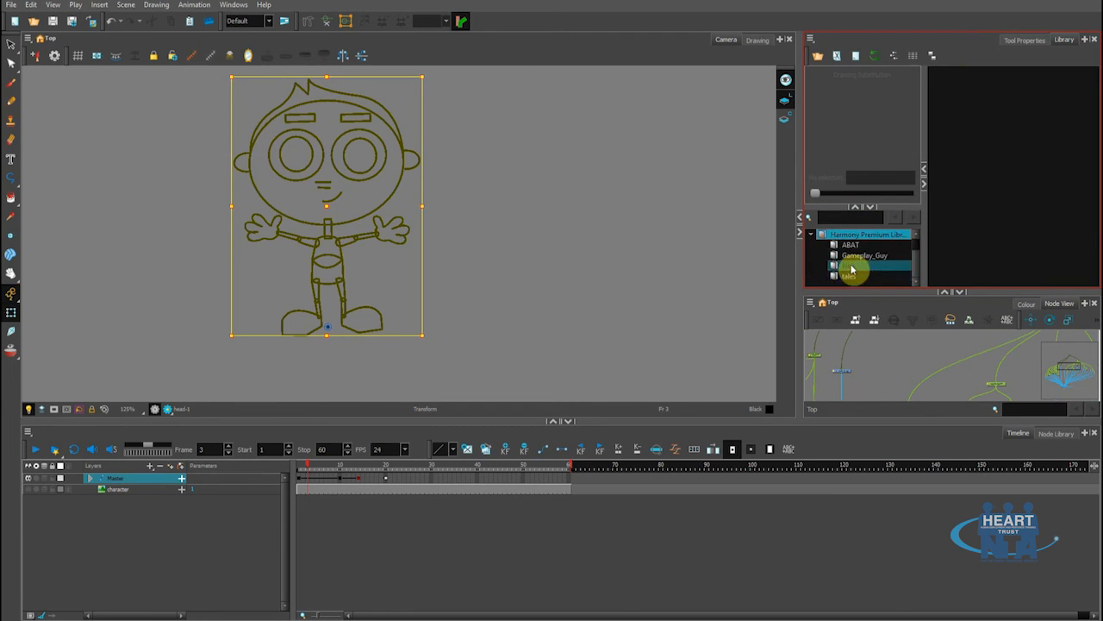
left_click(850, 267)
key("Caps_Lock")
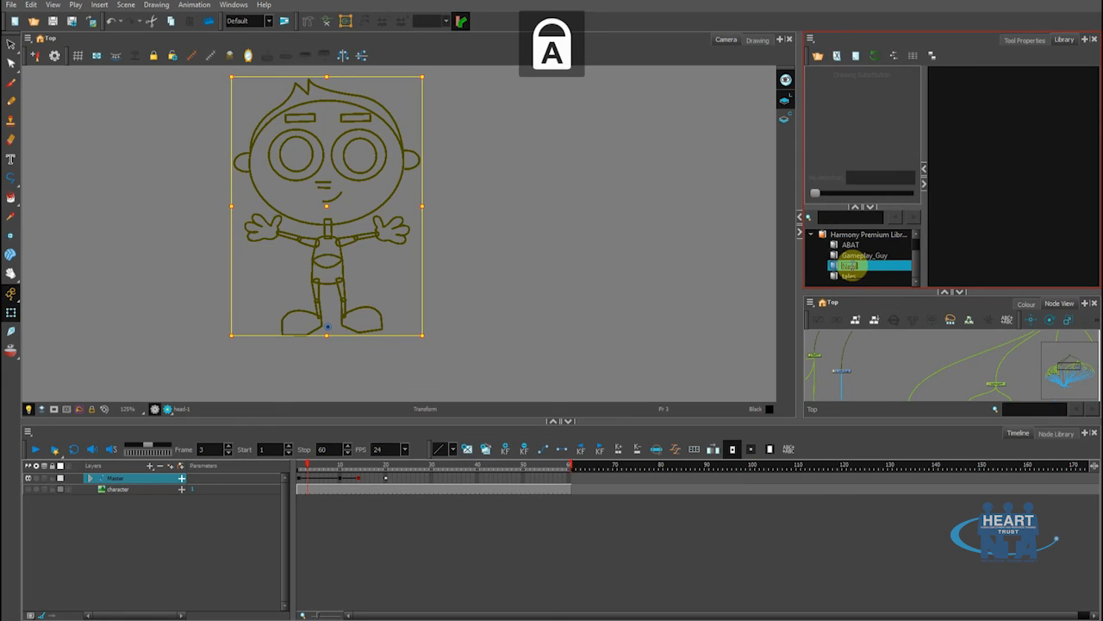
key("Caps_Lock")
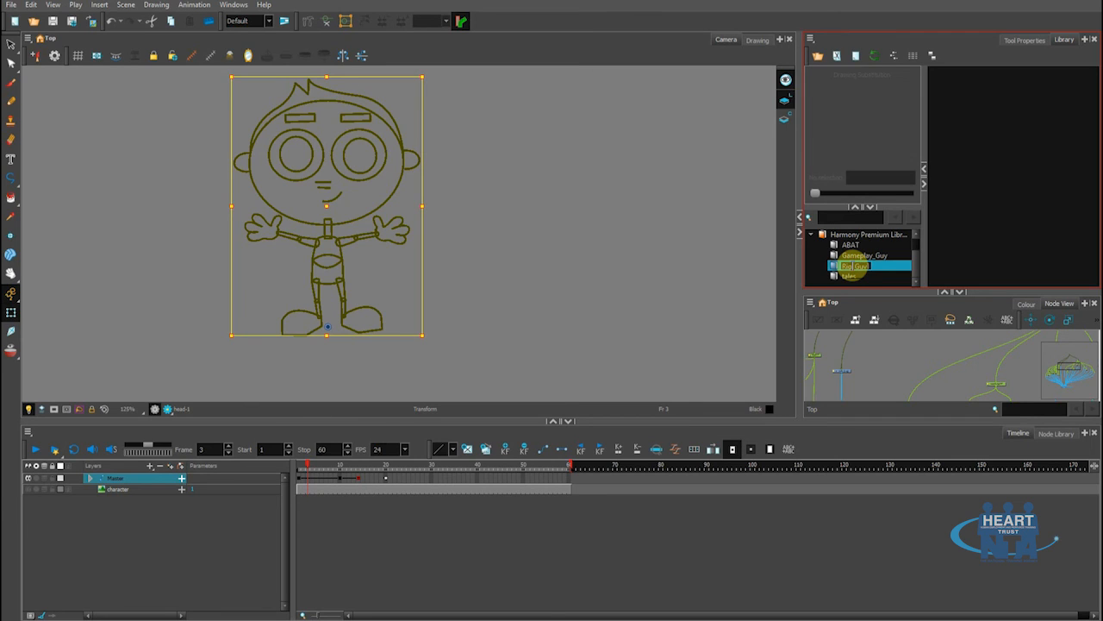
- Store the Master layer with its whole peg hierarchy as a template in the Rig_Guy library folder, and deselect the rig
left_click(122, 484)
left_click_drag(121, 482, 852, 273)
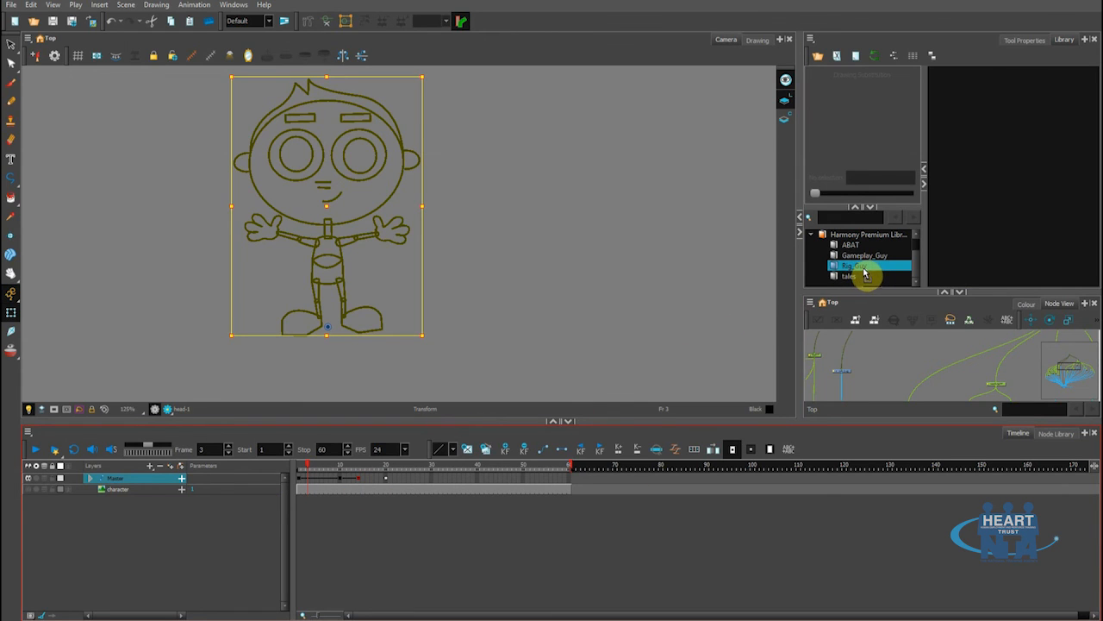
left_click_drag(865, 274, 865, 274)
left_click(534, 325)
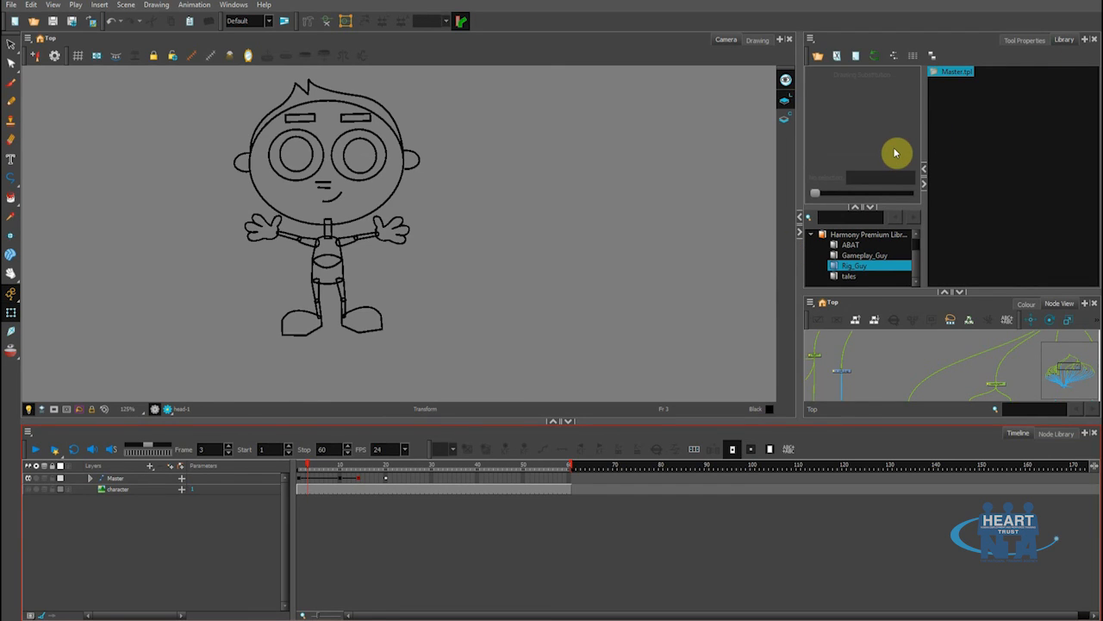
left_click(979, 131)
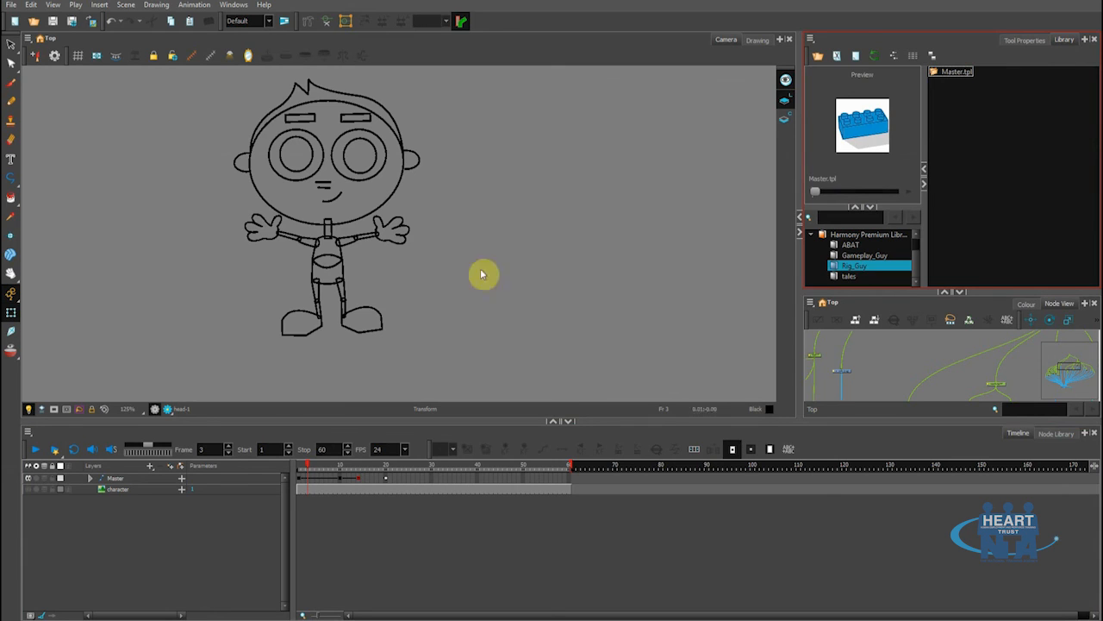
- Replace the Master layer in the timeline with the Master.tpl template from the Rig_Guy folder, and scrub the animation to frame 4
left_click(131, 478)
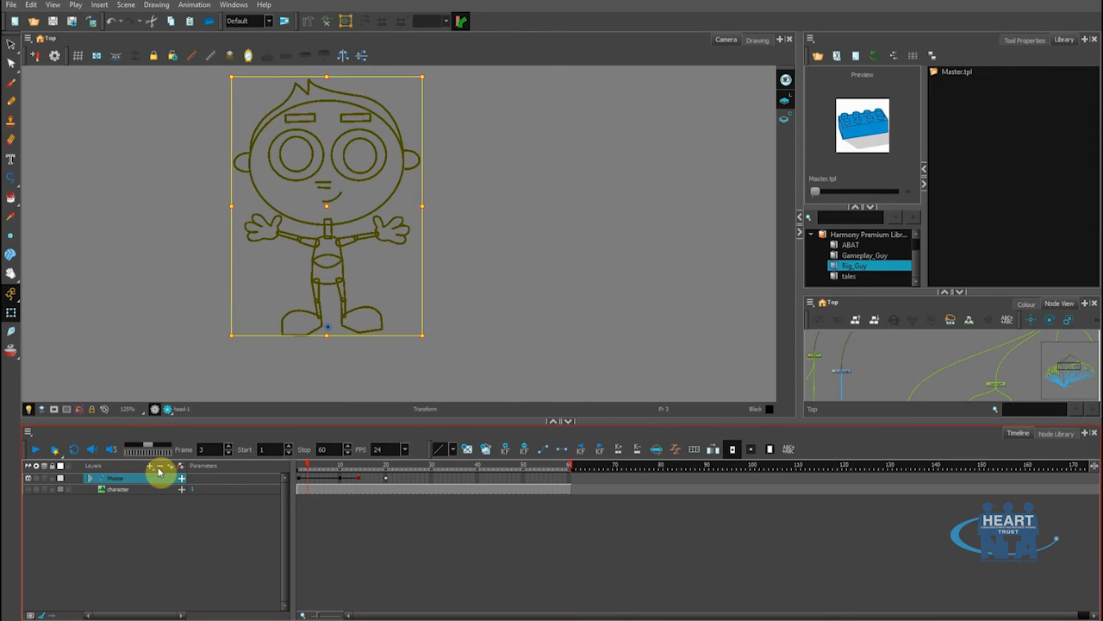
left_click(161, 468)
left_click(957, 73)
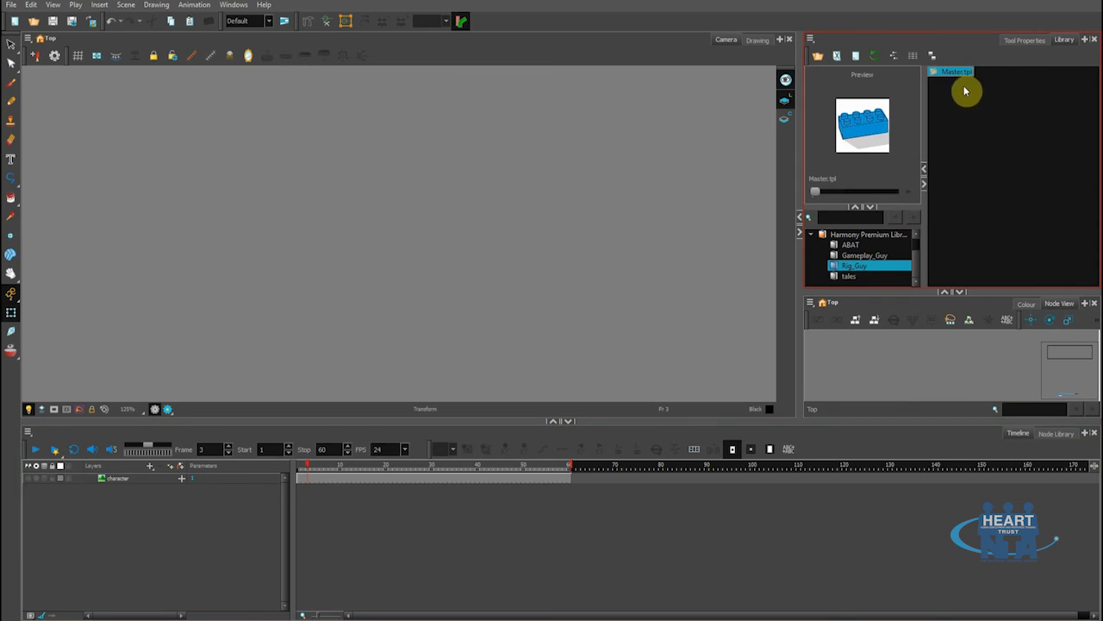
left_click_drag(959, 82, 466, 239)
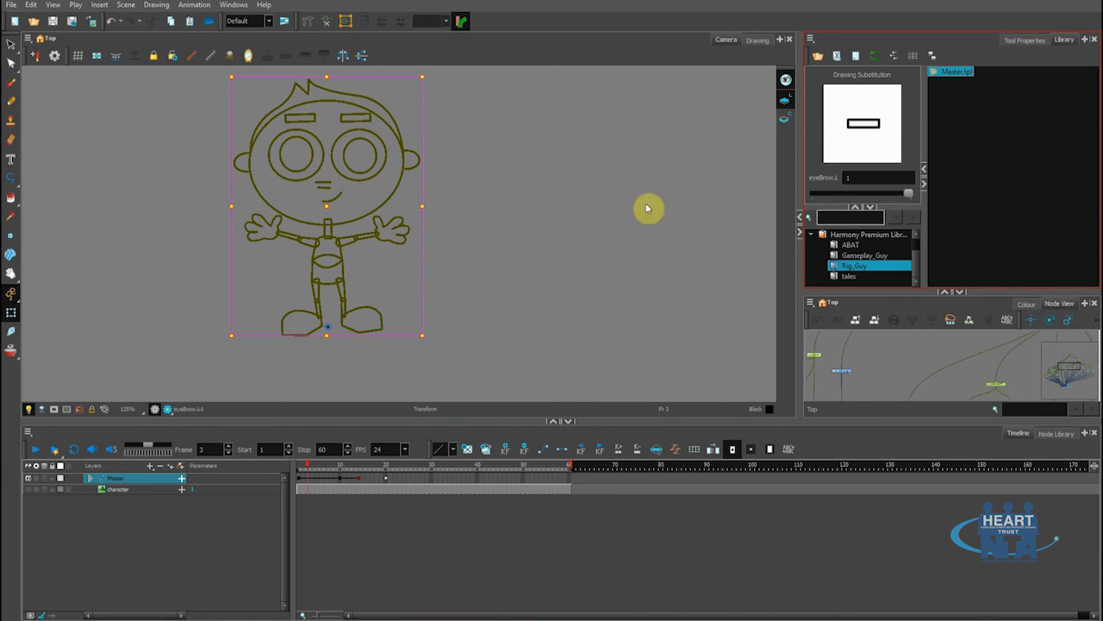
left_click(328, 468)
mouse_move(328, 468)
left_mouse_down()
mouse_move(299, 466)
mouse_move(313, 465)
left_mouse_up()
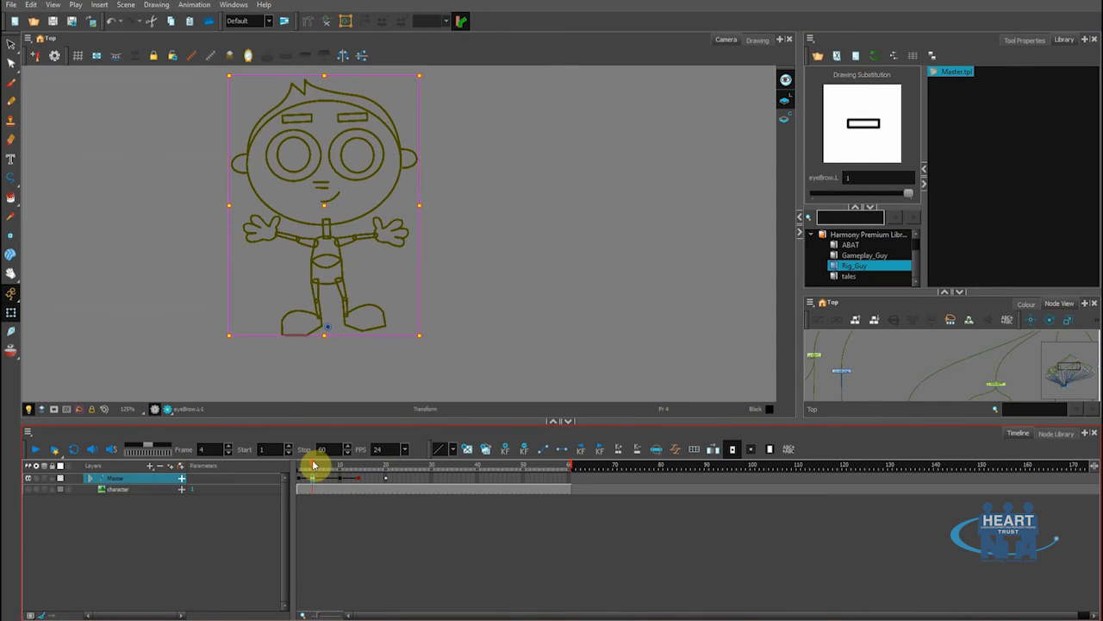